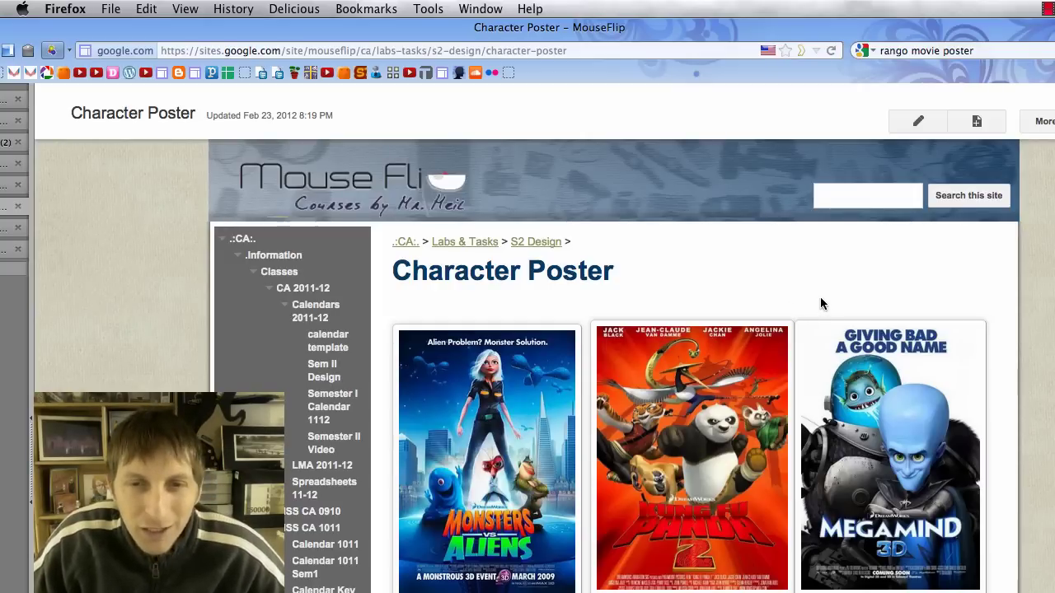
Read the Root 2 Rectangle notes on the Character Poster page, then bring up mrMen.ai in Illustrator.
scroll(820, 303, "down", 3)
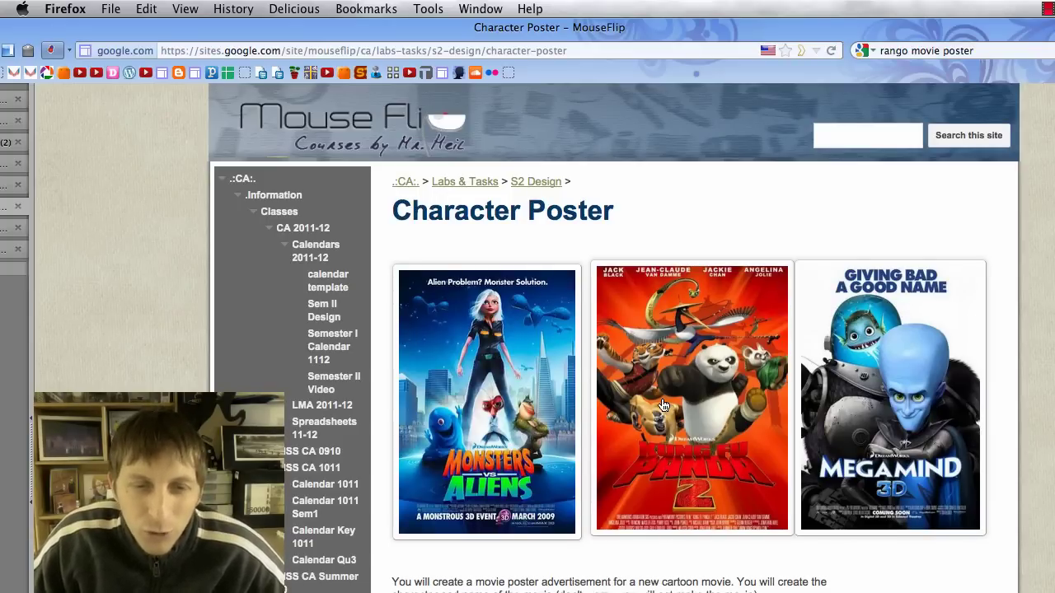
scroll(665, 403, "down", 10)
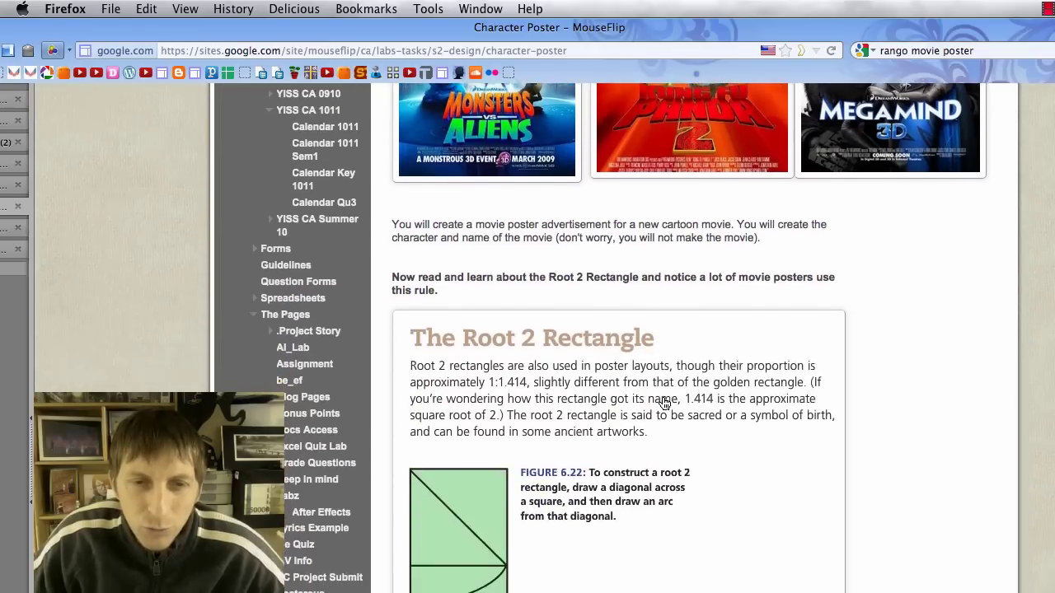
scroll(664, 404, "down", 6)
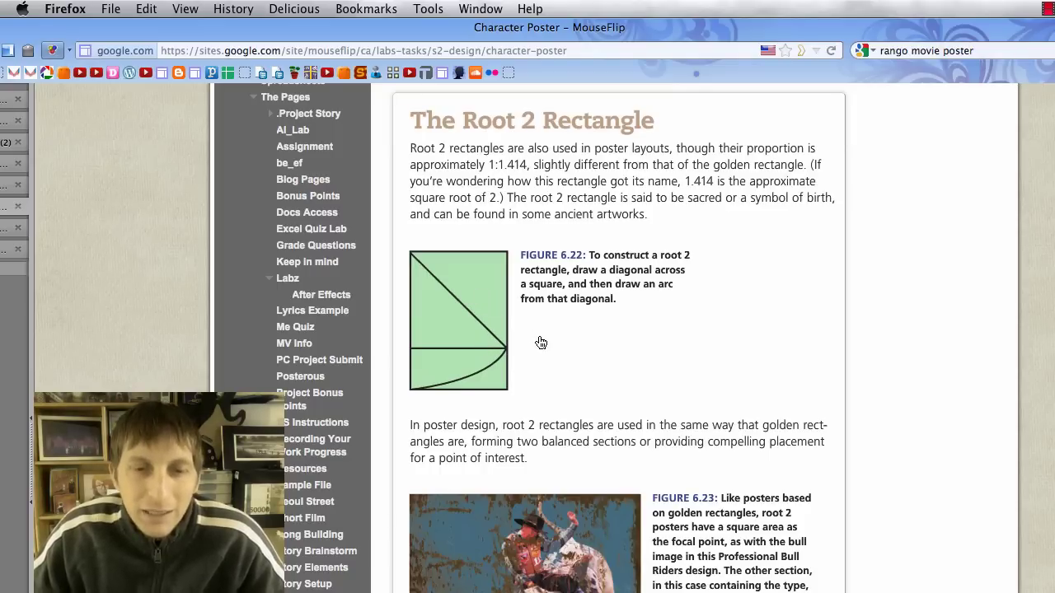
scroll(540, 342, "up", 5)
scroll(538, 334, "up", 2)
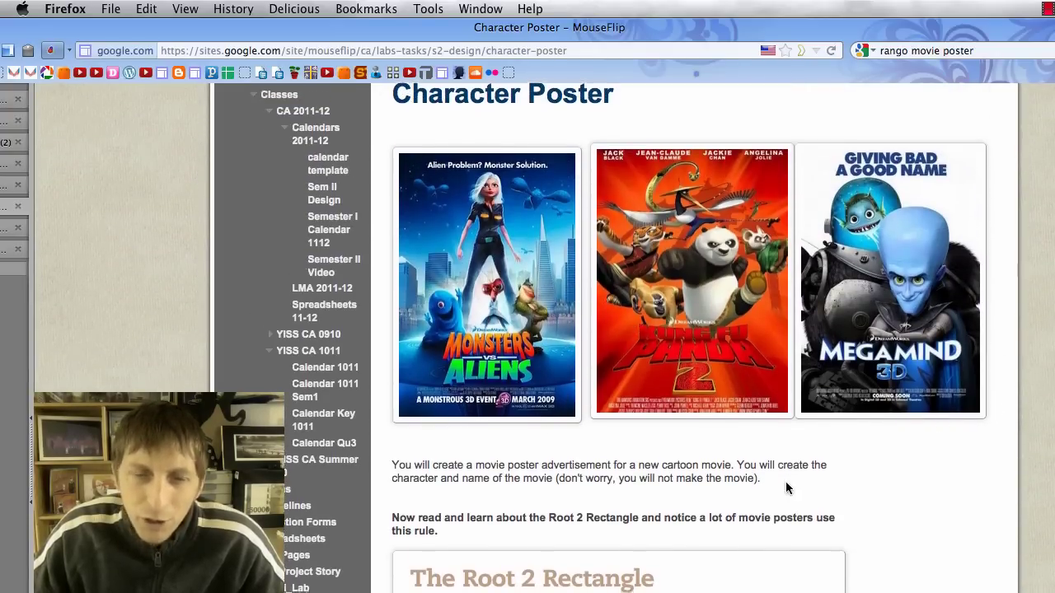
scroll(783, 482, "down", 4)
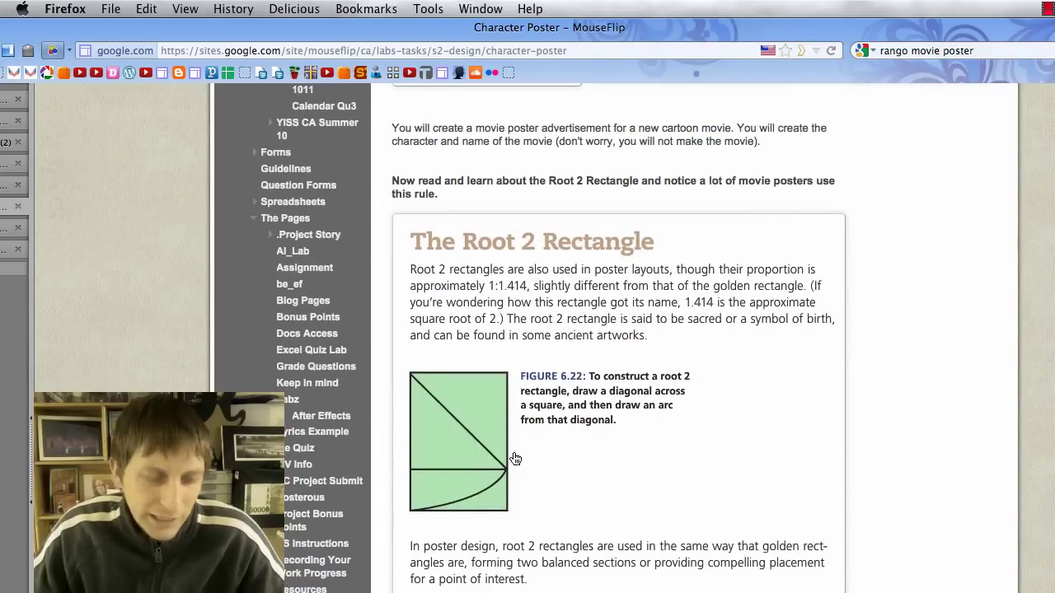
key("super+Tab")
key("super+Tab")
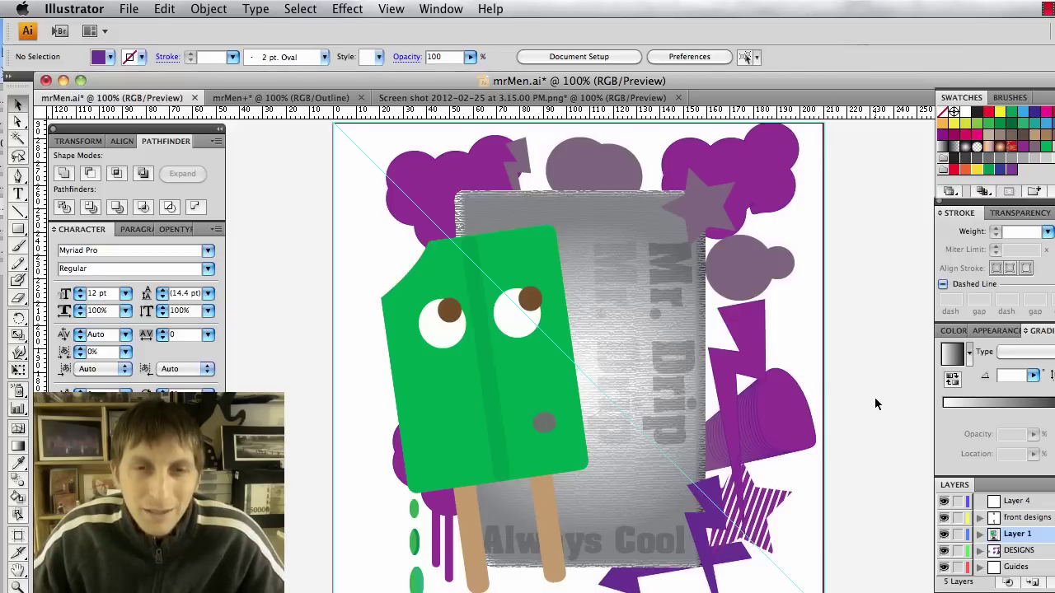
Review the assignment steps down to the Film Grain effect, then view the t17e.jpg Mr. Men image.
key("super+Tab")
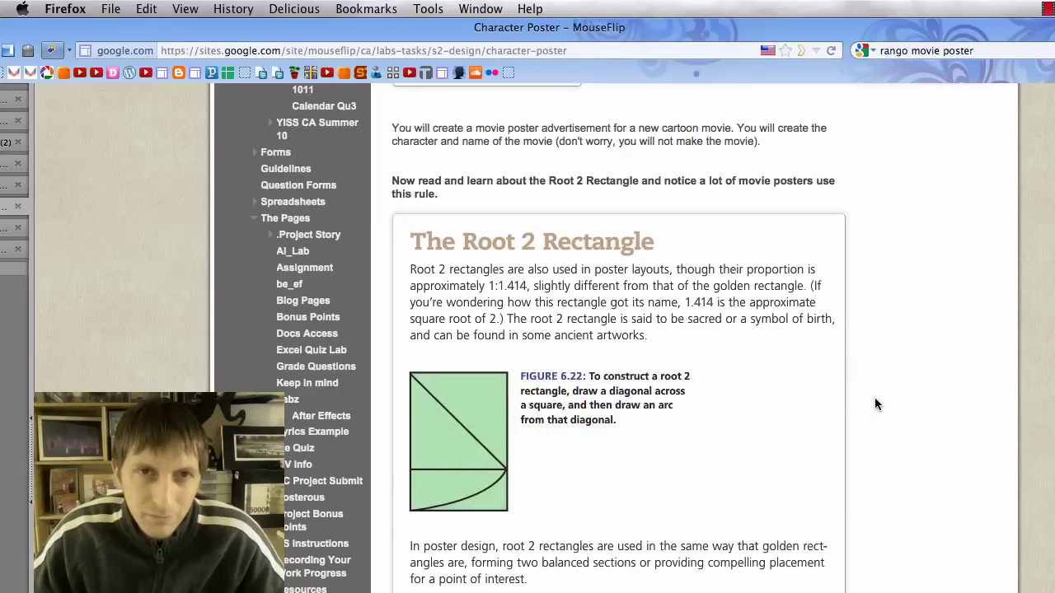
scroll(876, 404, "up", 3)
scroll(876, 404, "down", 10)
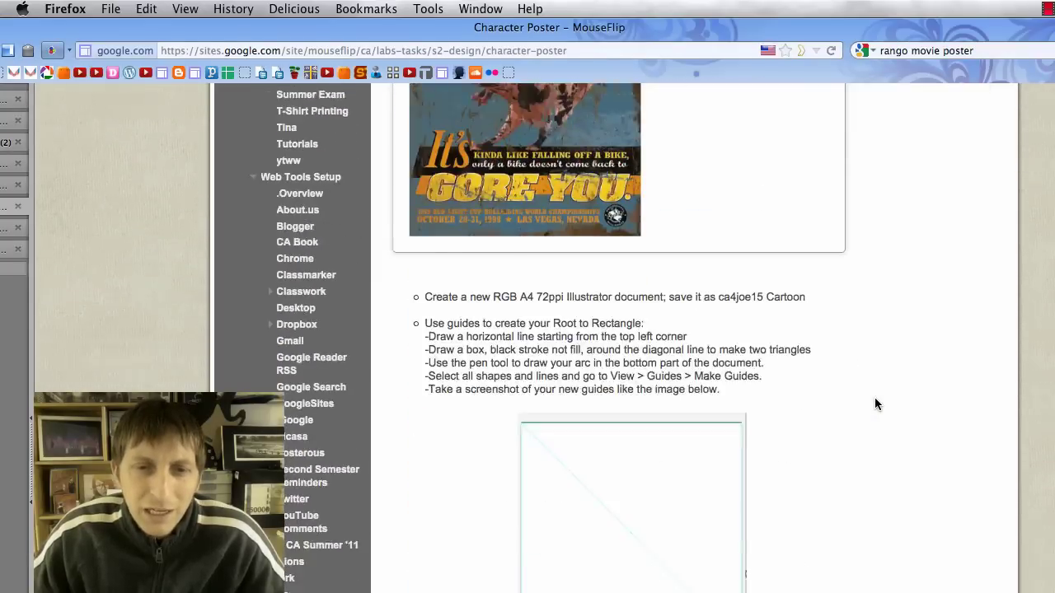
scroll(876, 404, "down", 12)
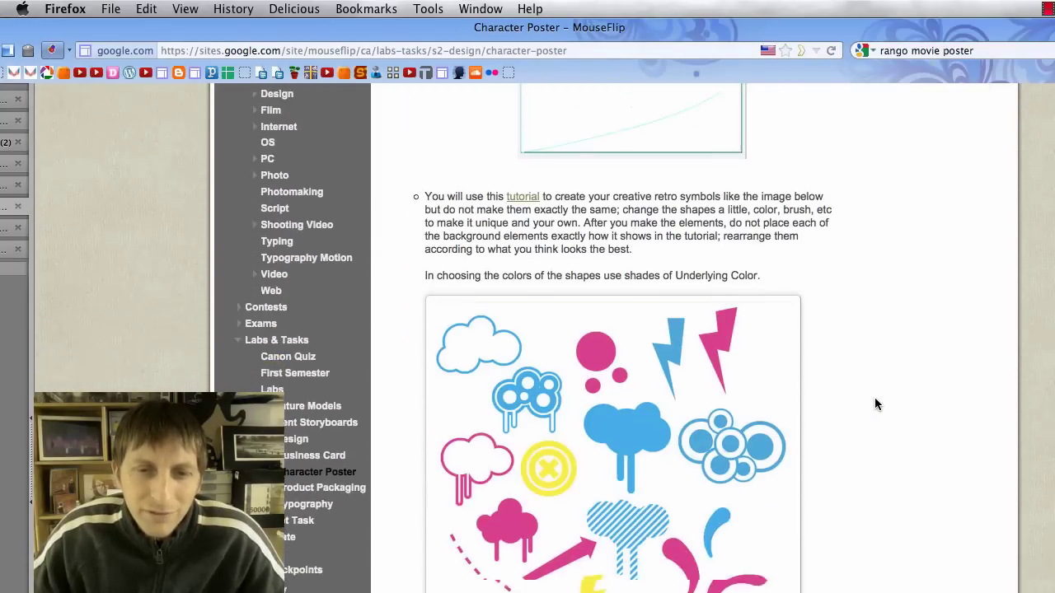
scroll(876, 404, "down", 12)
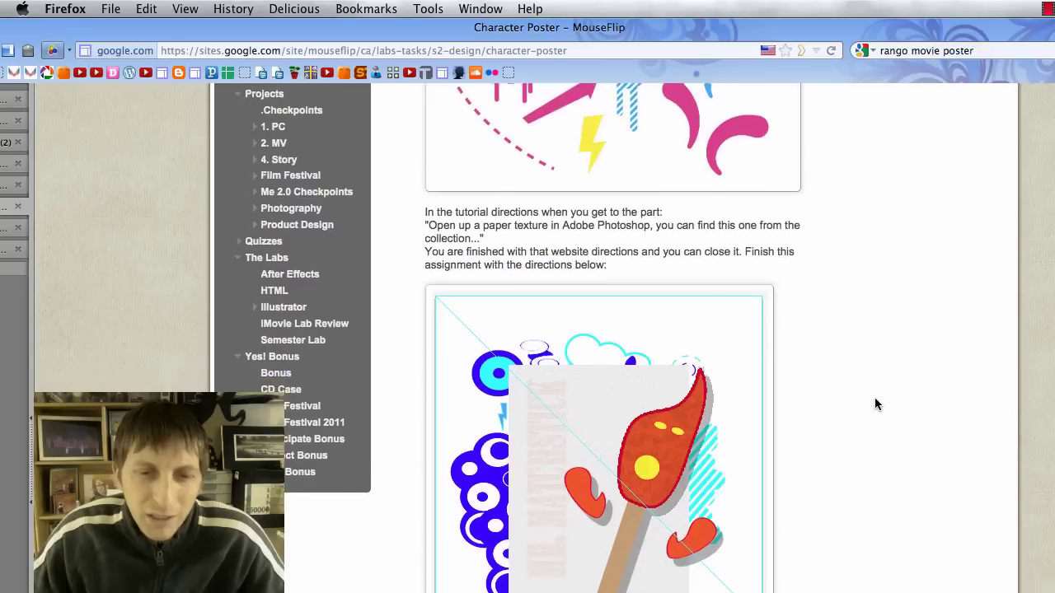
scroll(875, 404, "down", 12)
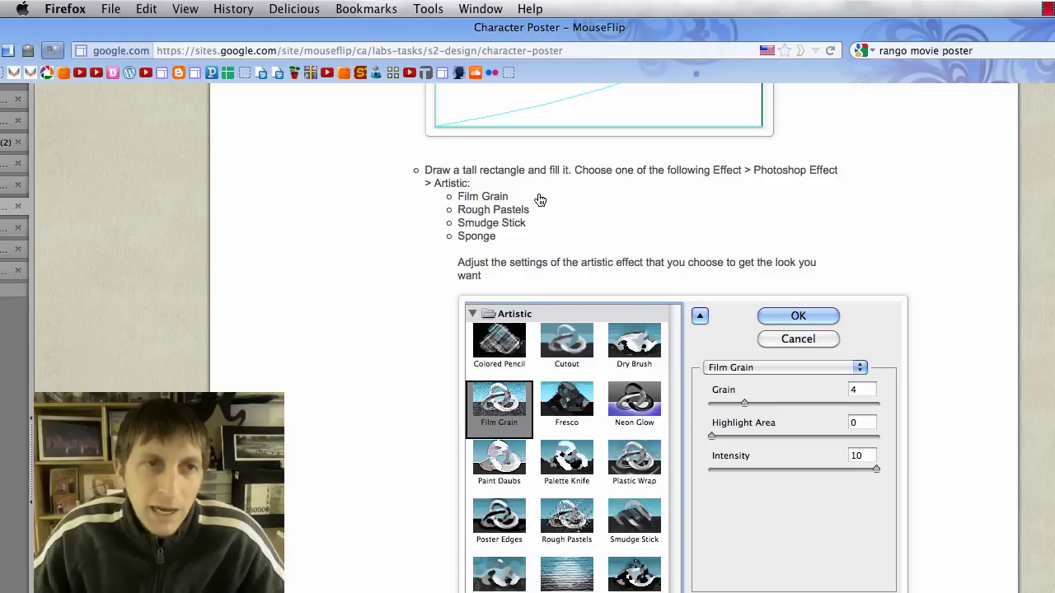
left_click(12, 227)
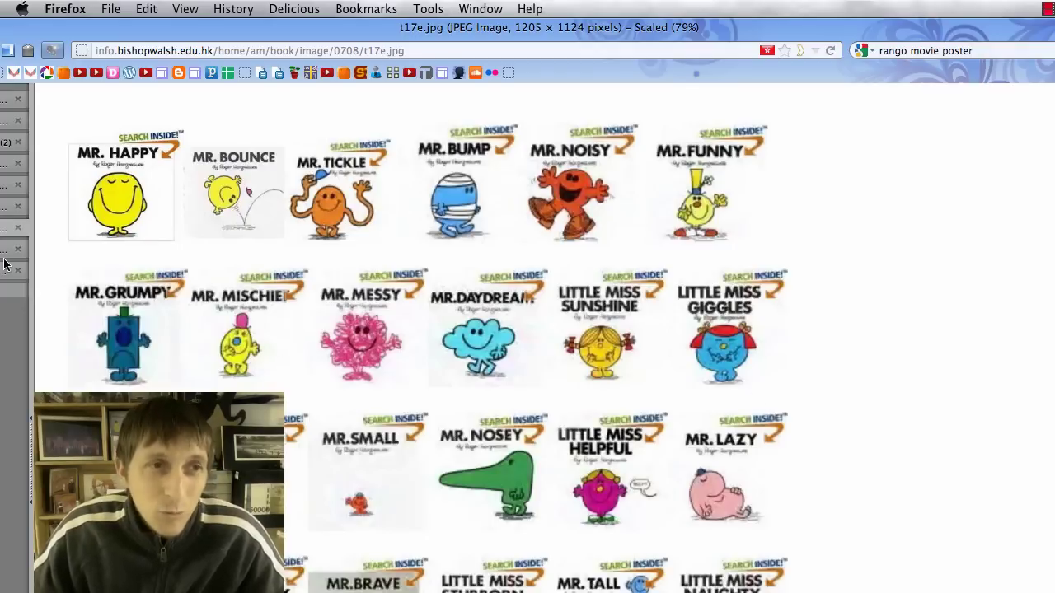
Go back to the Character Poster page, then return to the mrMen.ai poster in Illustrator.
left_click(8, 210)
key("super+Tab")
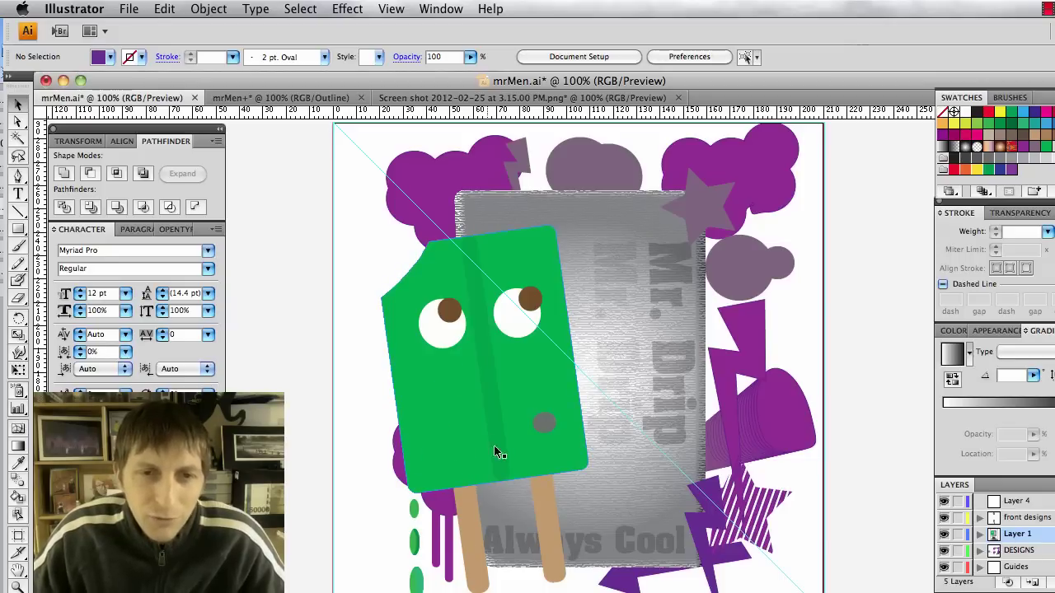
Look over the Hot Summer poster, cancel a new A4 RGB document named mrMen, and use mrMen+ instead.
scroll(643, 354, "down", 5)
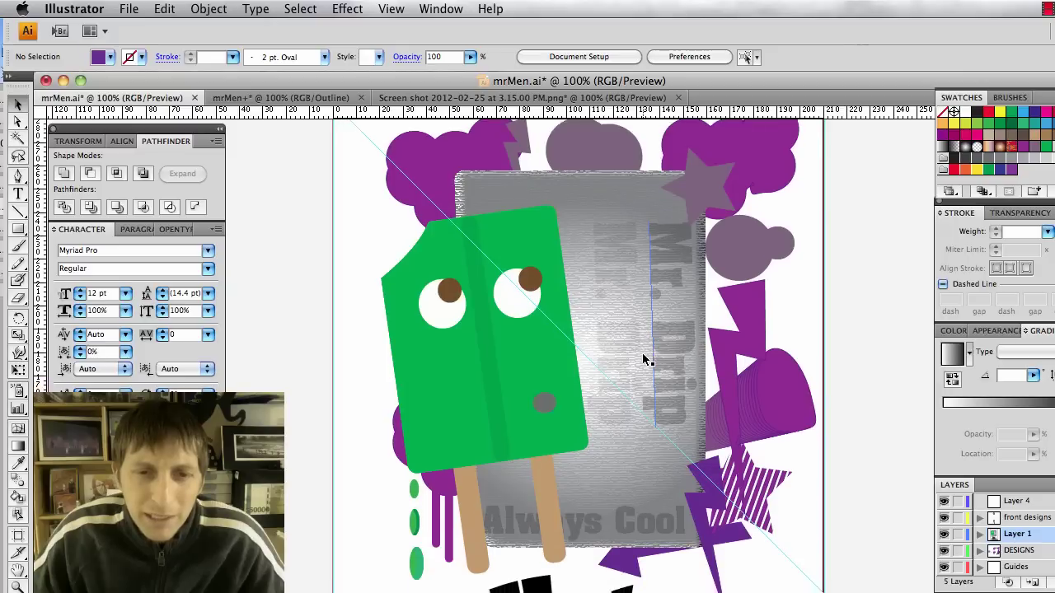
scroll(577, 470, "down", 1)
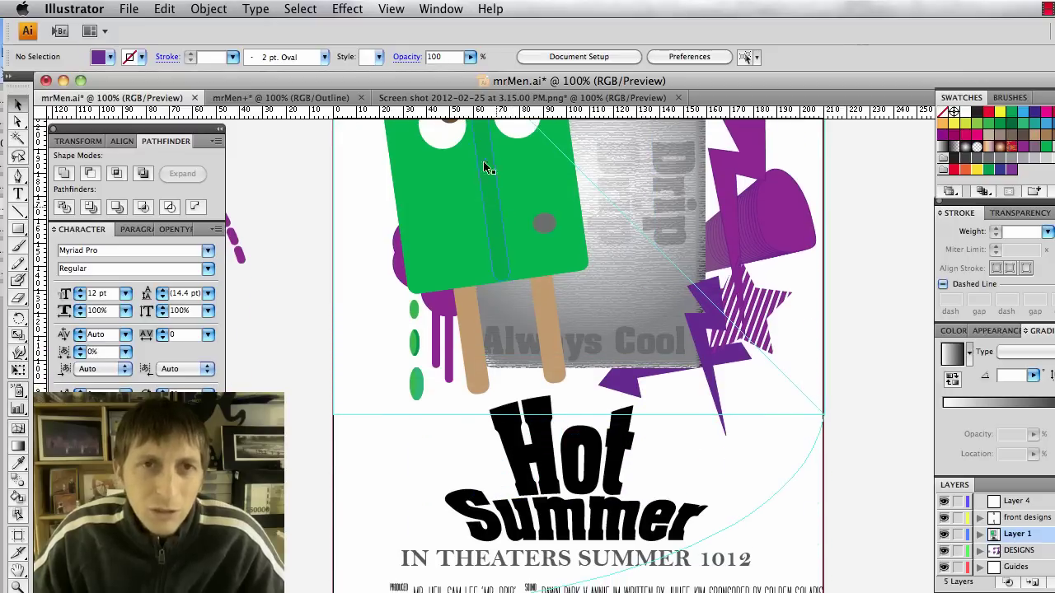
key("super+n")
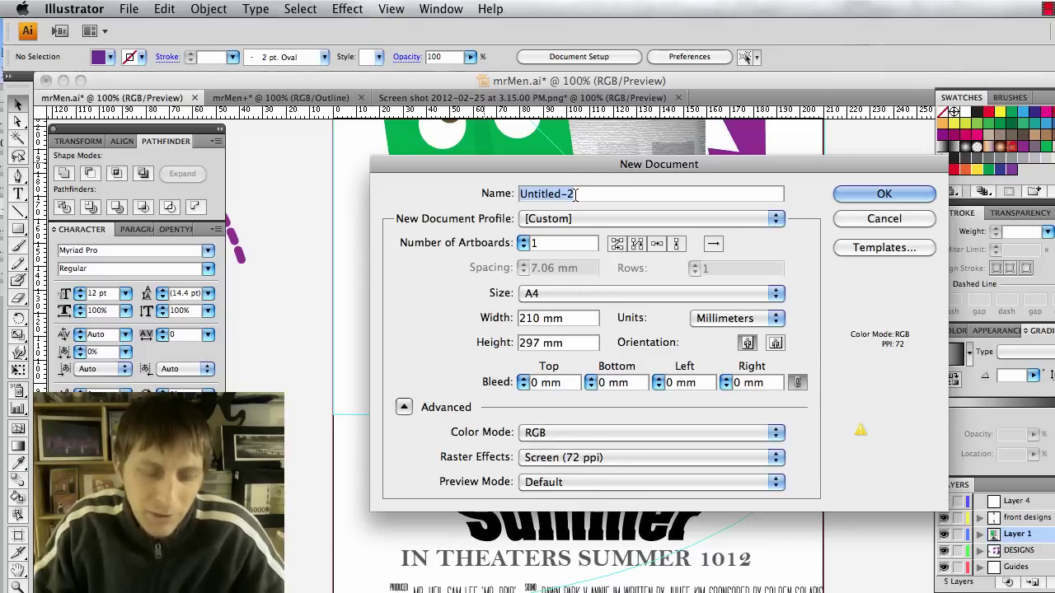
type("mrMen")
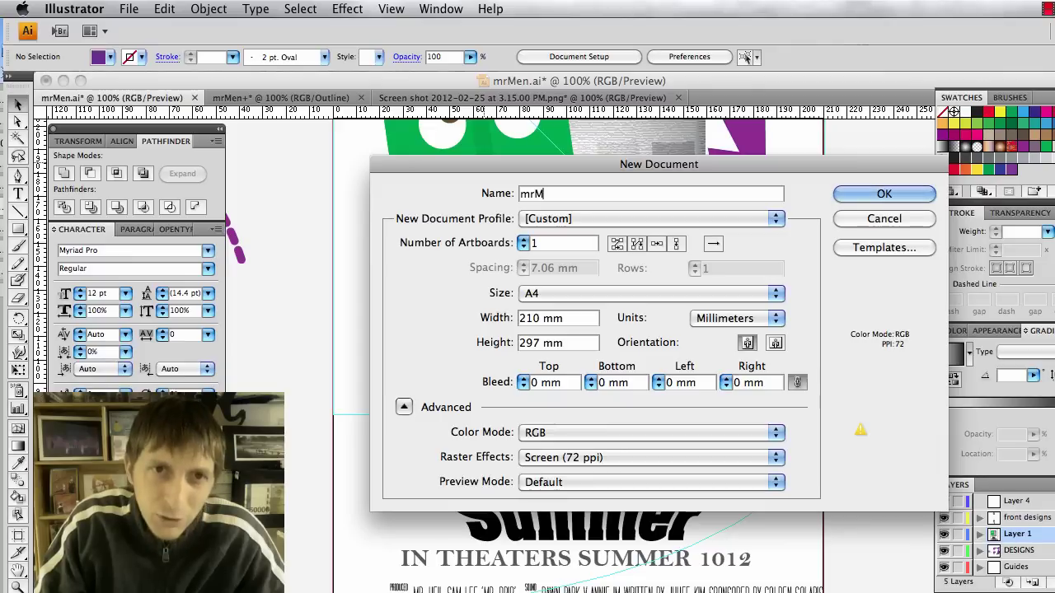
left_click(890, 221)
left_click(280, 97)
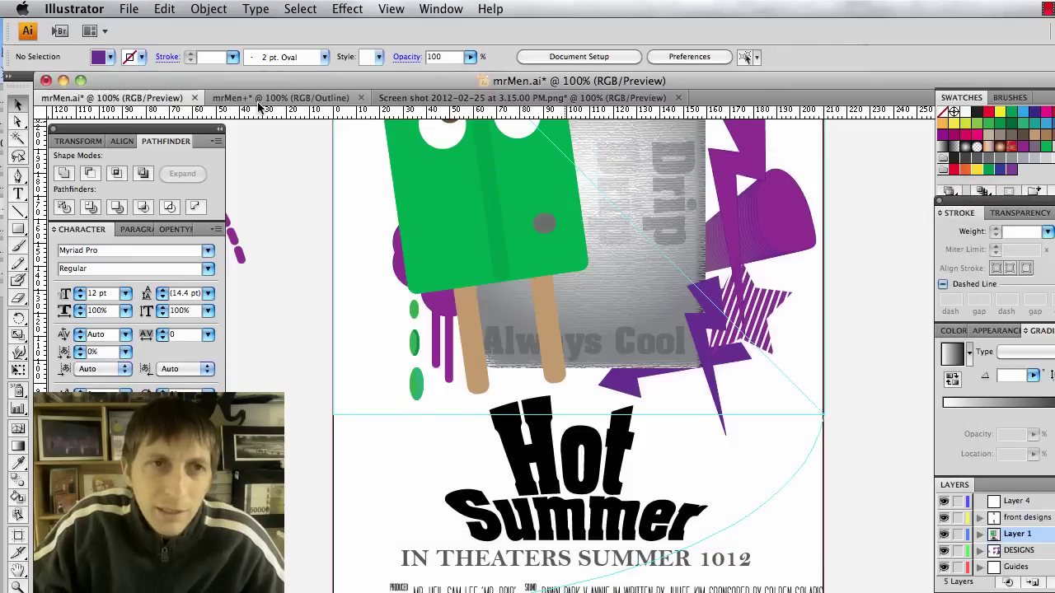
In Preview mode, draw a 45° straight line down from the artboard's top-left corner.
scroll(542, 243, "down", 1)
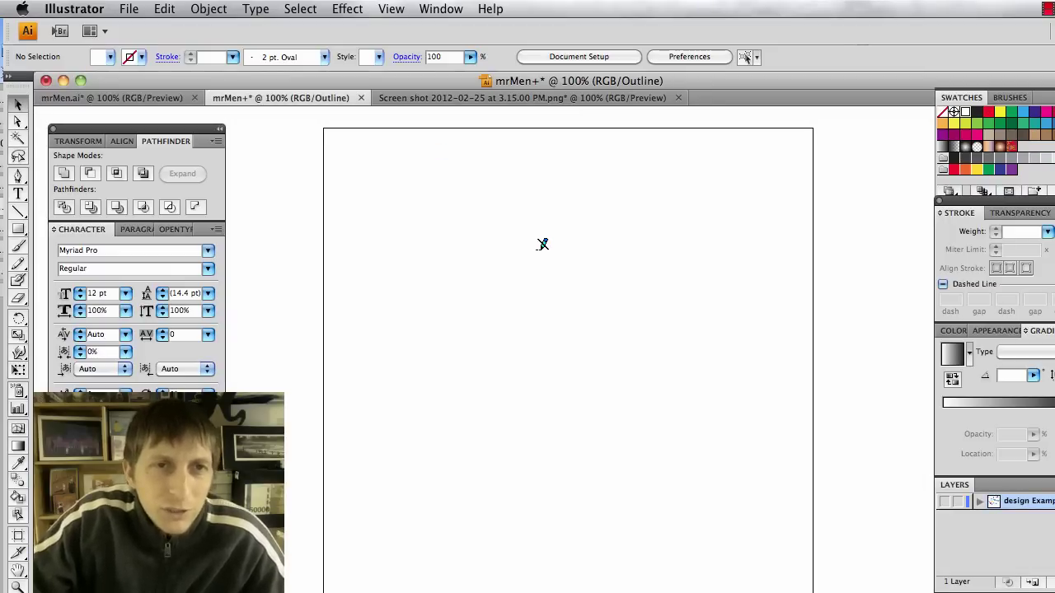
key("super+y")
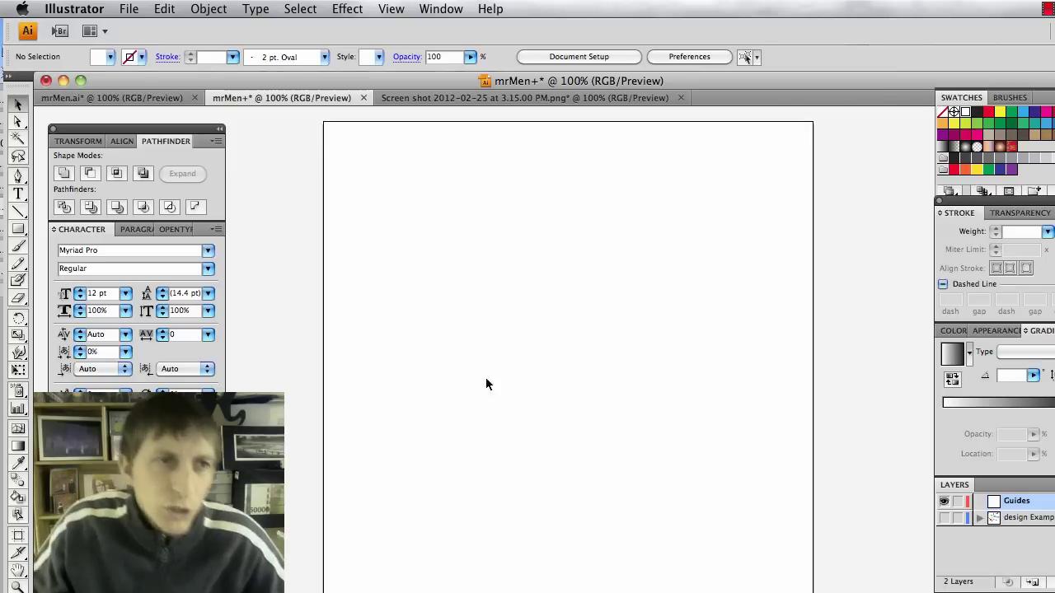
left_click(15, 212)
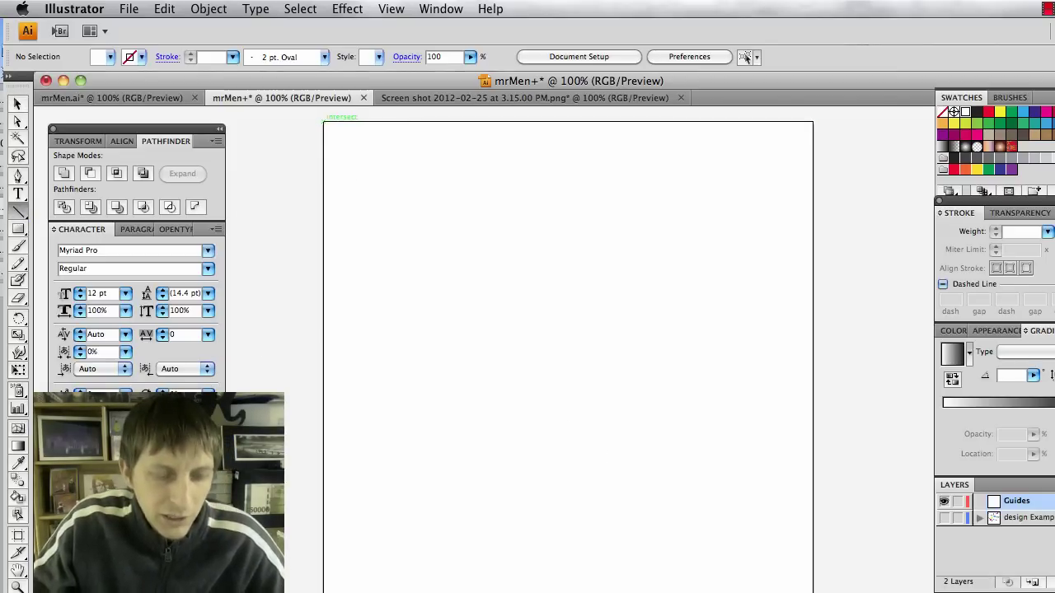
mouse_move(324, 122)
left_mouse_down()
mouse_move(592, 371)
mouse_move(758, 564)
mouse_move(796, 592)
left_mouse_up()
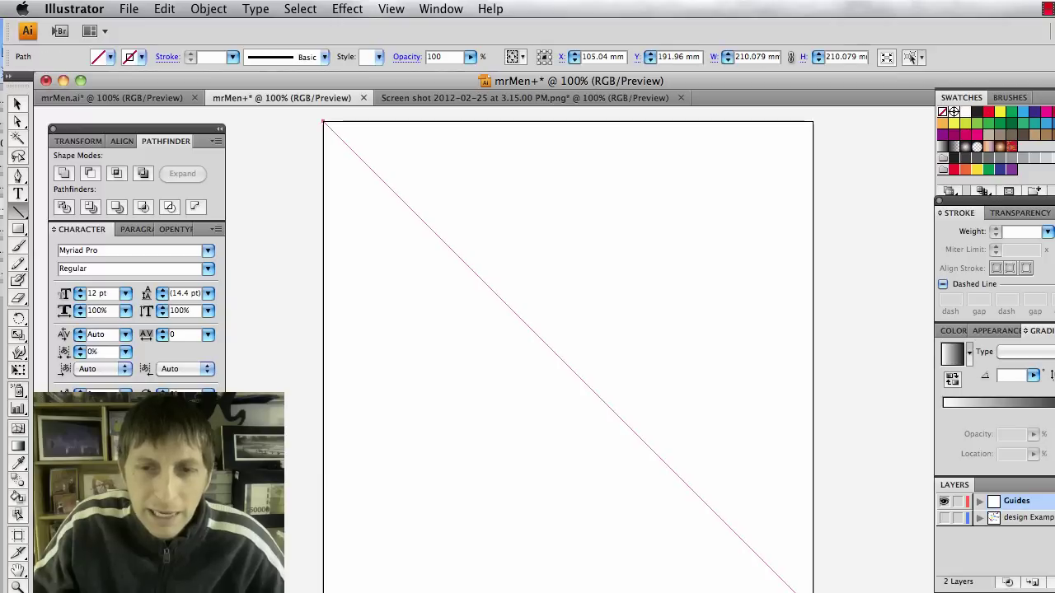
Give the diagonal line a black 1 pt stroke and deselect it.
left_click(140, 57)
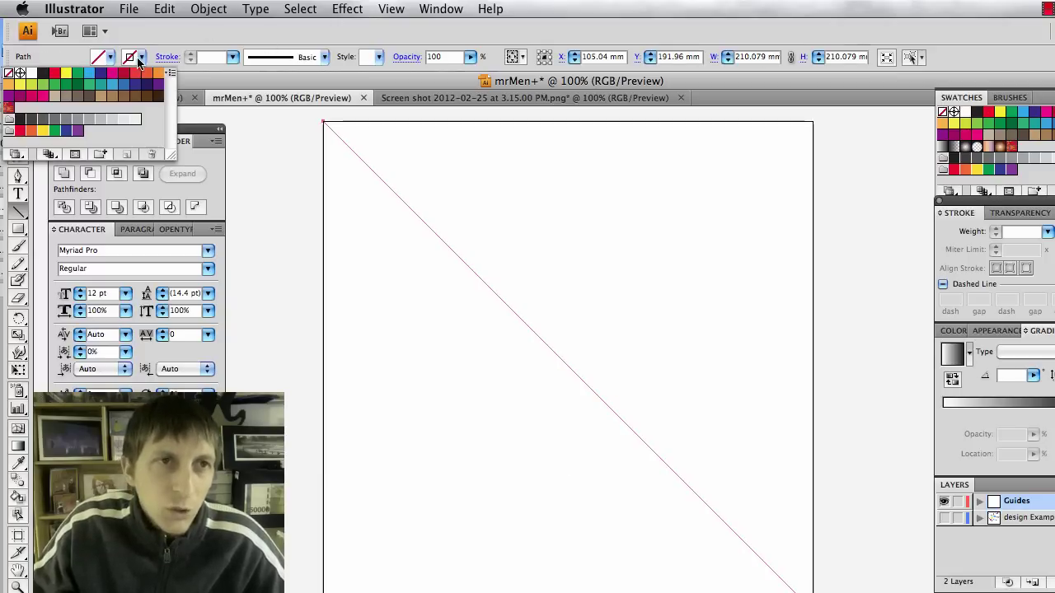
left_click(43, 74)
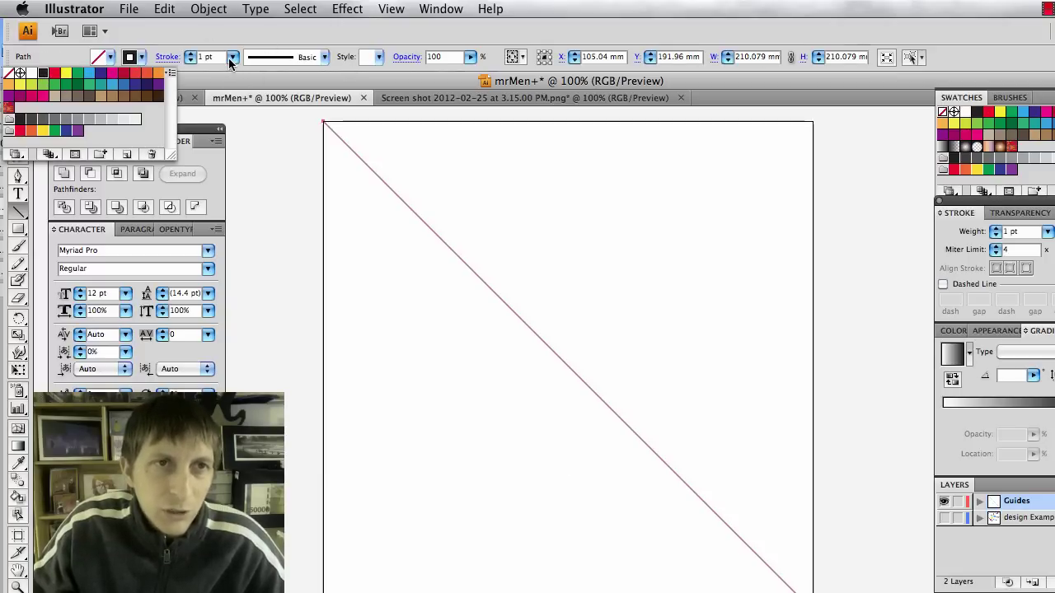
left_click(406, 259)
left_click(405, 258)
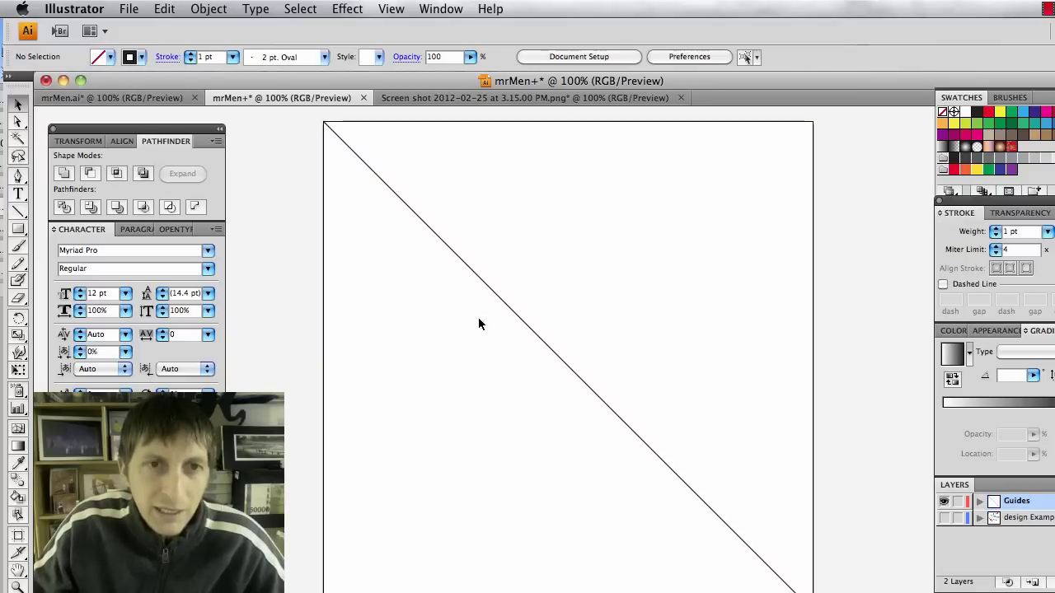
scroll(500, 343, "down", 3)
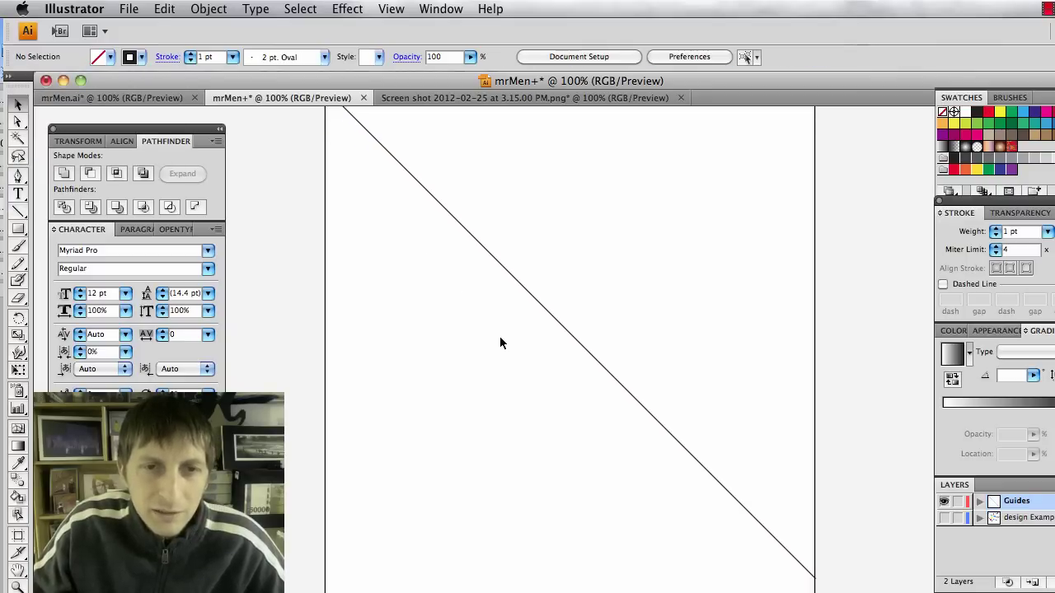
scroll(512, 271, "up", 2)
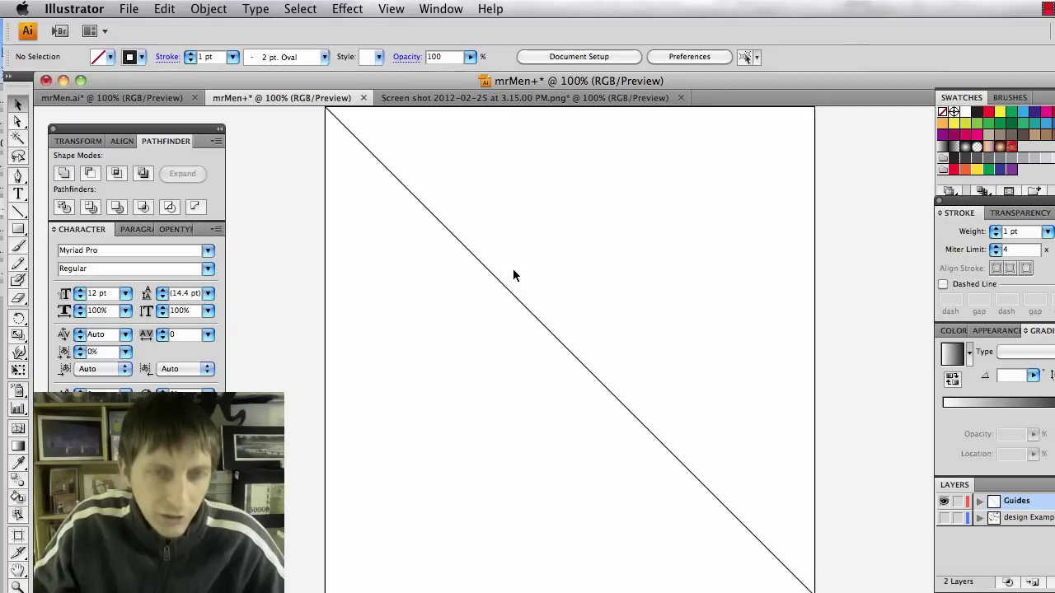
scroll(512, 273, "down", 1)
scroll(512, 273, "up", 2)
scroll(512, 273, "down", 1)
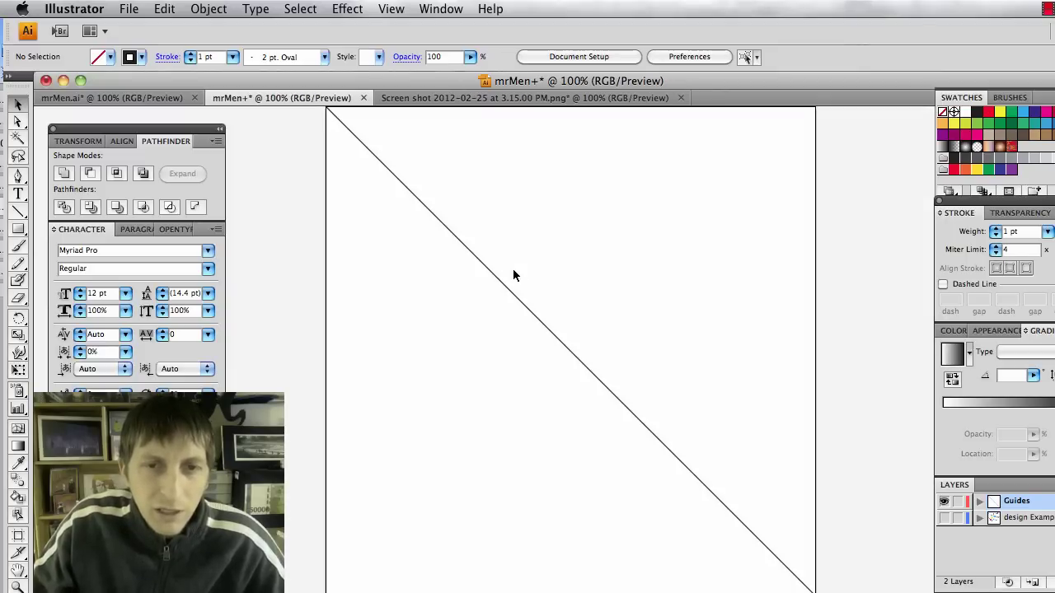
scroll(512, 270, "down", 1)
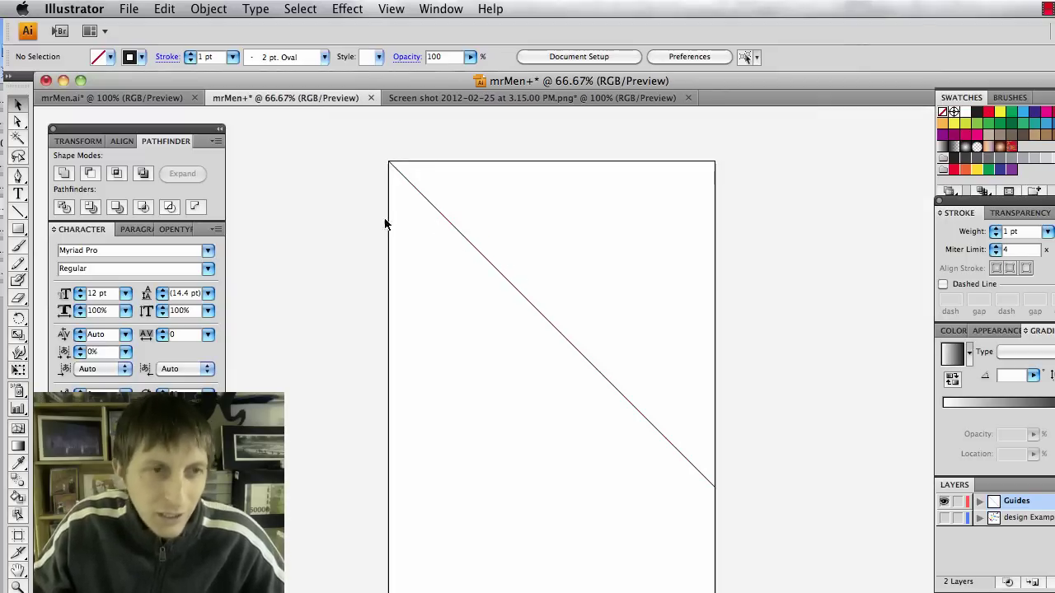
Draw a 210.08 × 210.08 mm square from the artboard's top-left corner, enclosing the diagonal.
left_click(16, 228)
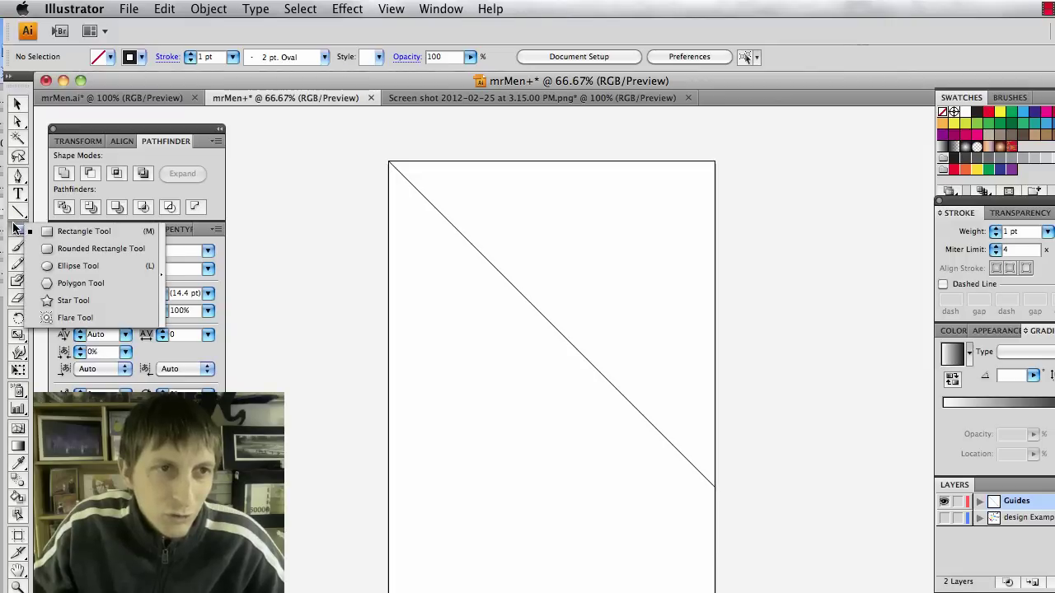
left_click(79, 237)
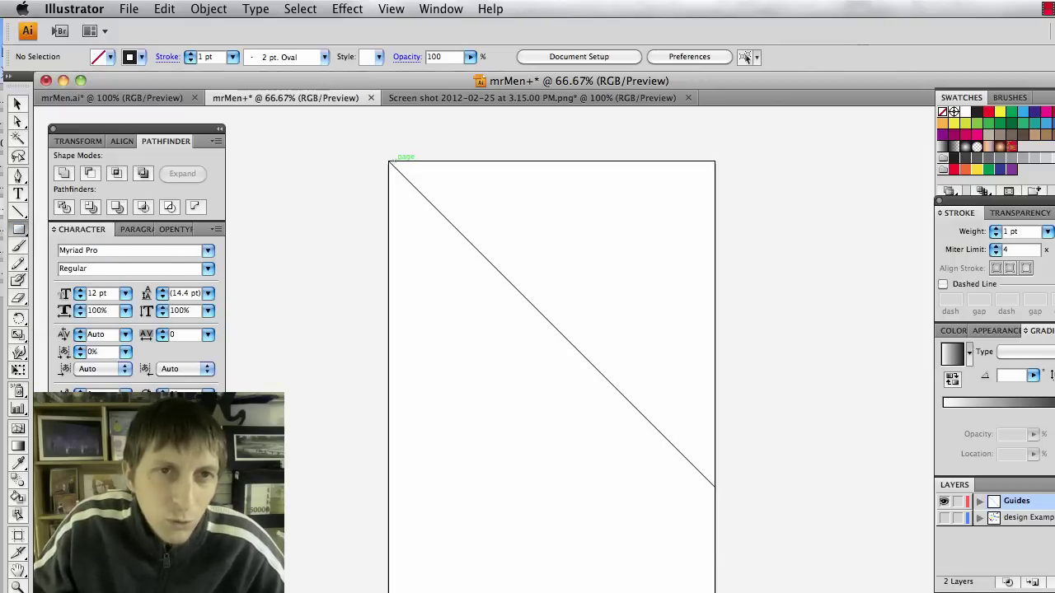
left_click_drag(390, 161, 715, 488)
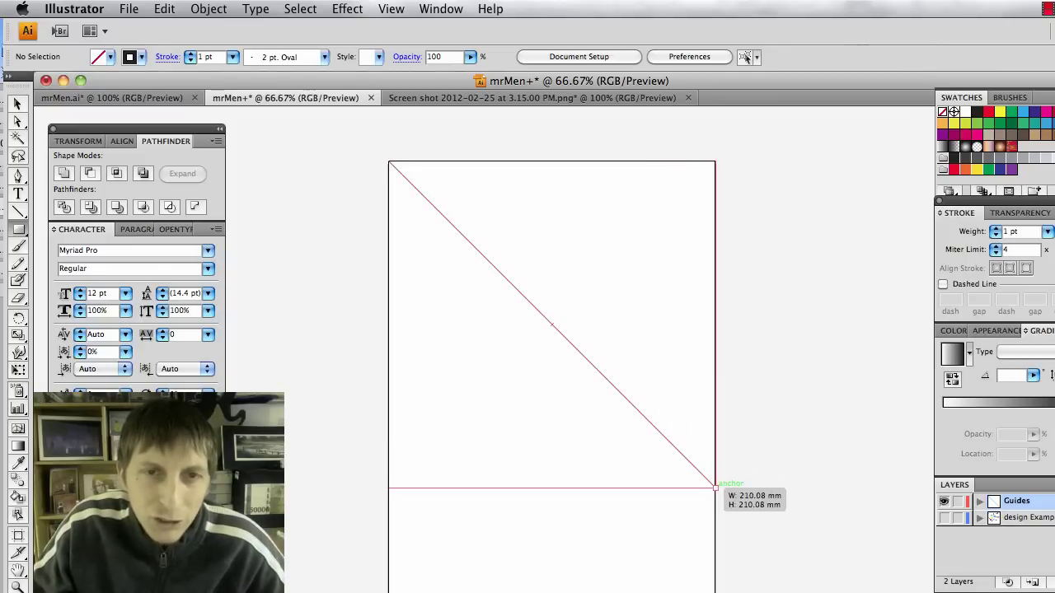
left_click_drag(716, 488, 715, 487)
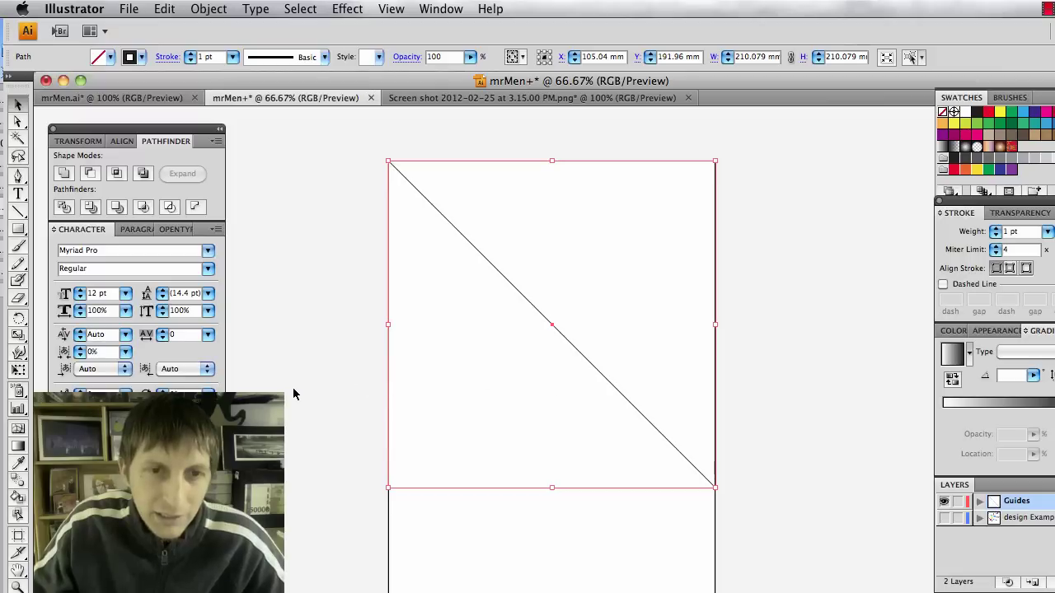
left_click(384, 396)
scroll(384, 396, "down", 3)
scroll(406, 436, "down", 1)
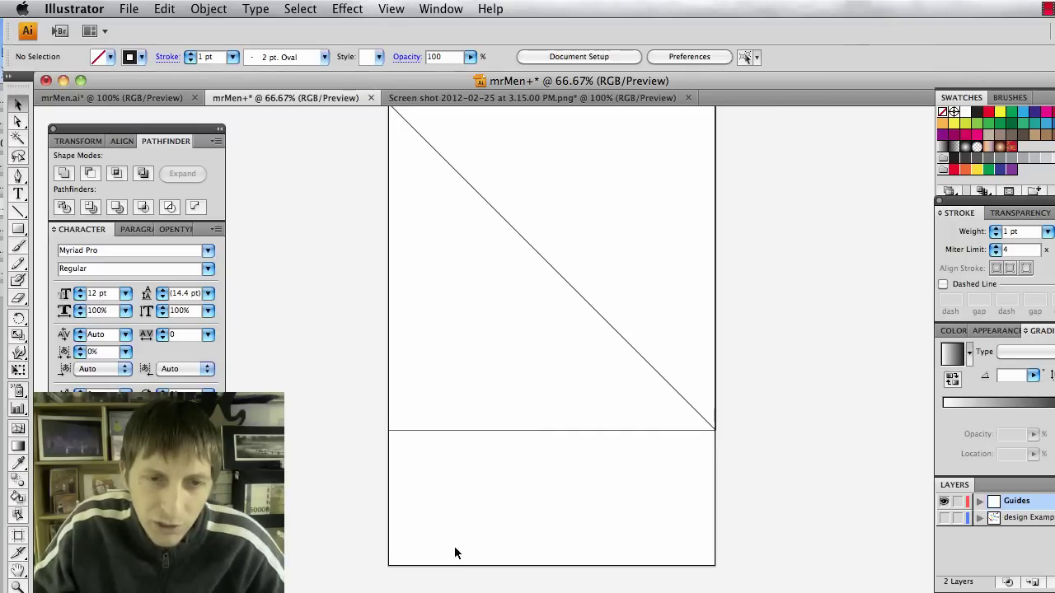
left_click(712, 432)
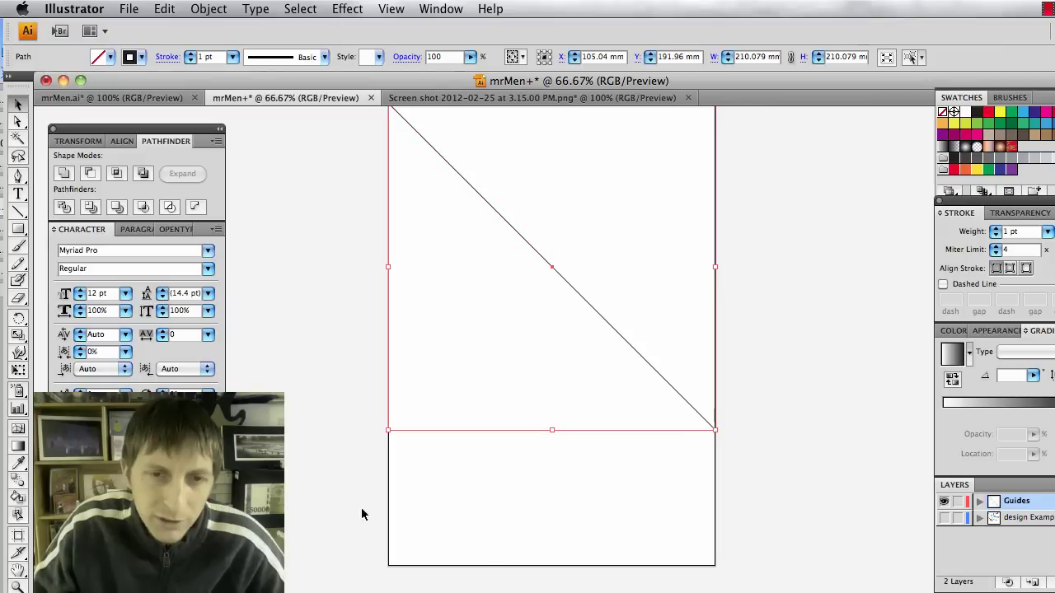
left_click(304, 500)
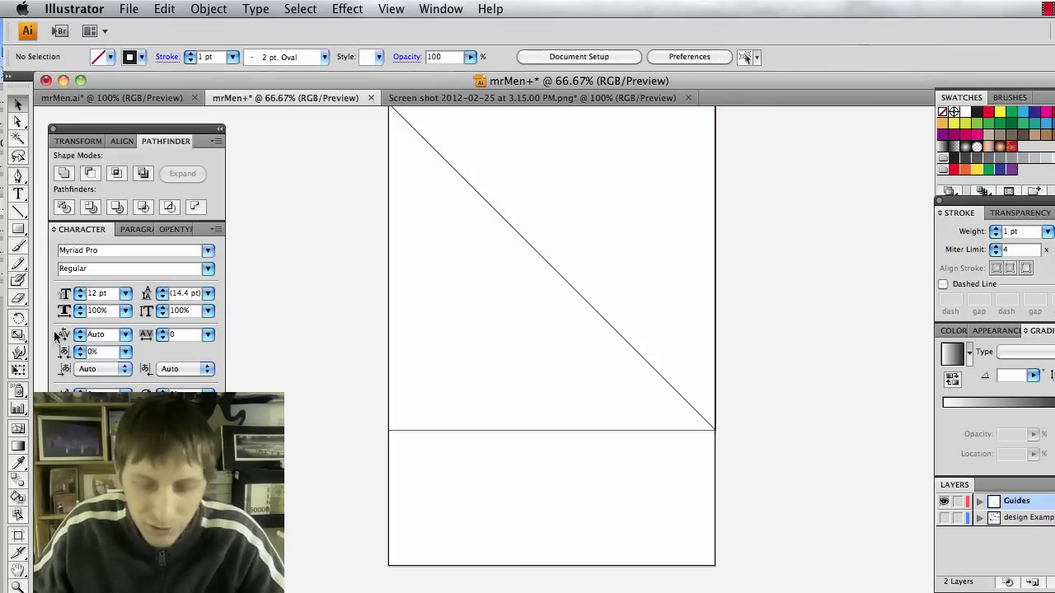
Pen a curve from the bottom-left corner to the square's lower-right corner, then select all lines.
key("p")
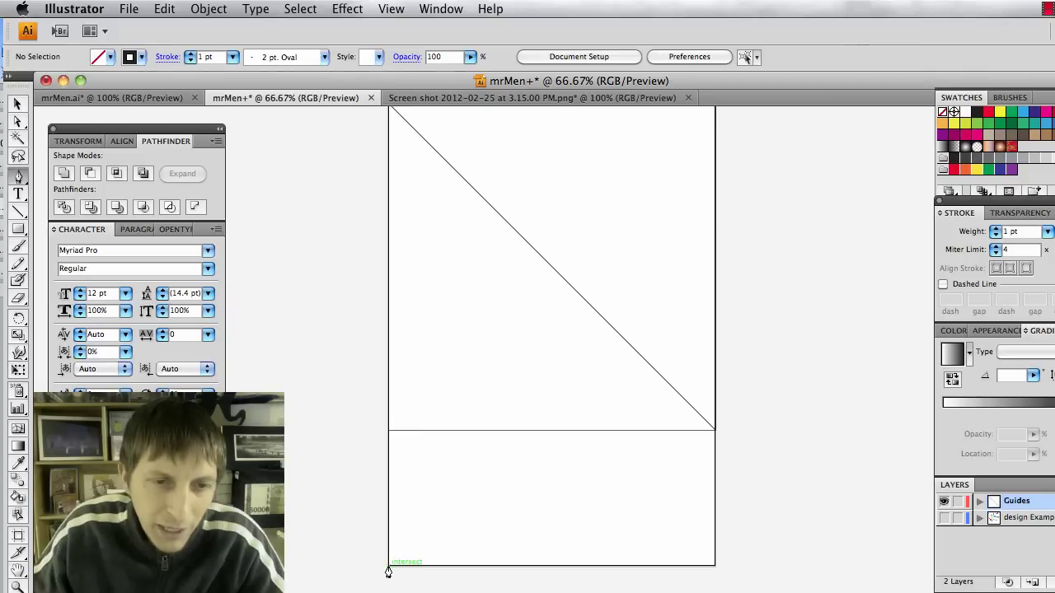
left_click_drag(389, 567, 722, 328)
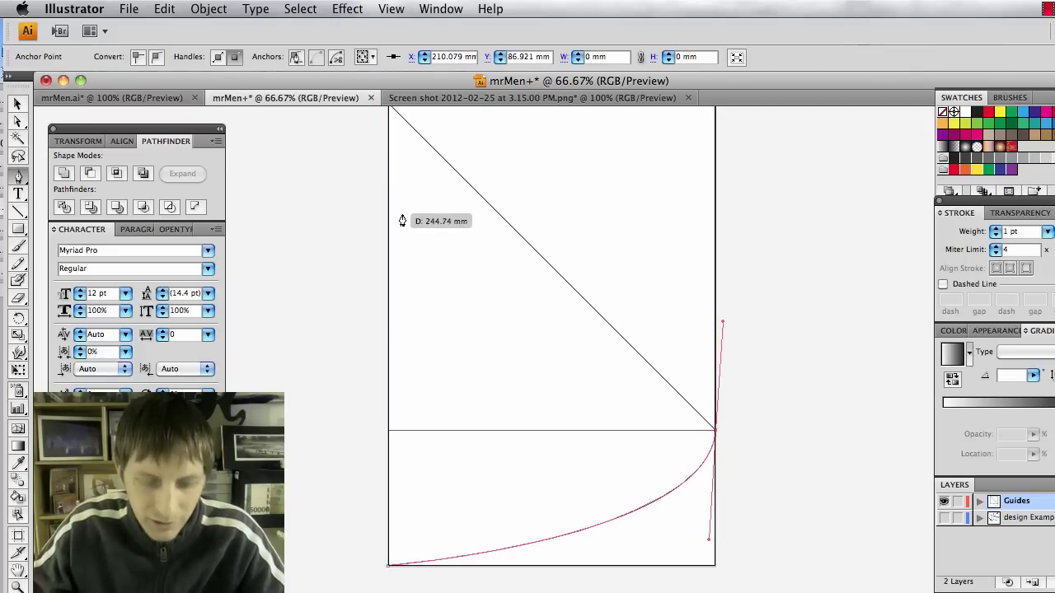
key("v")
left_click(332, 234)
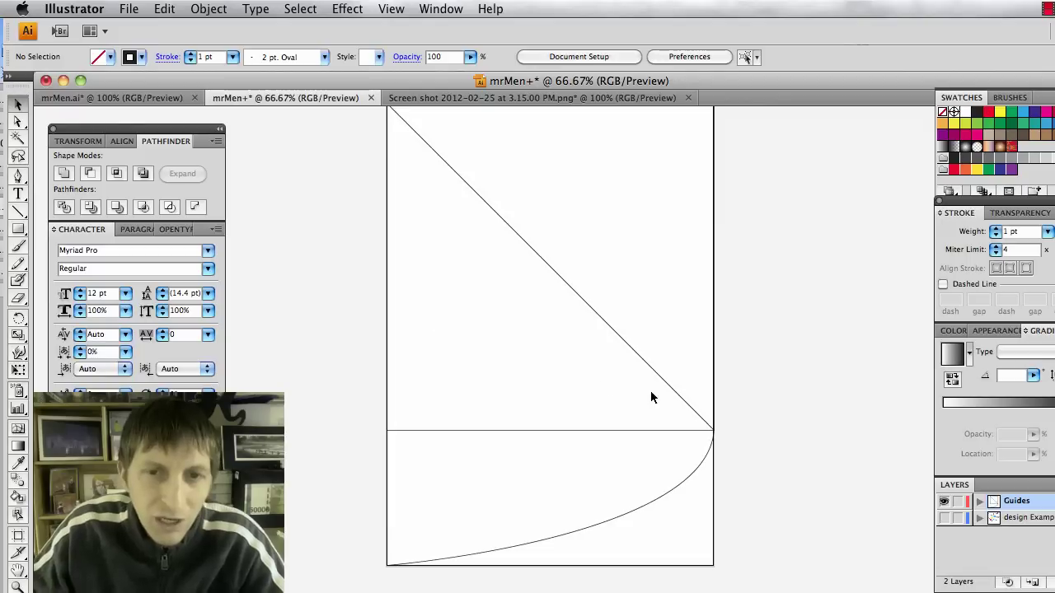
scroll(651, 398, "up", 1)
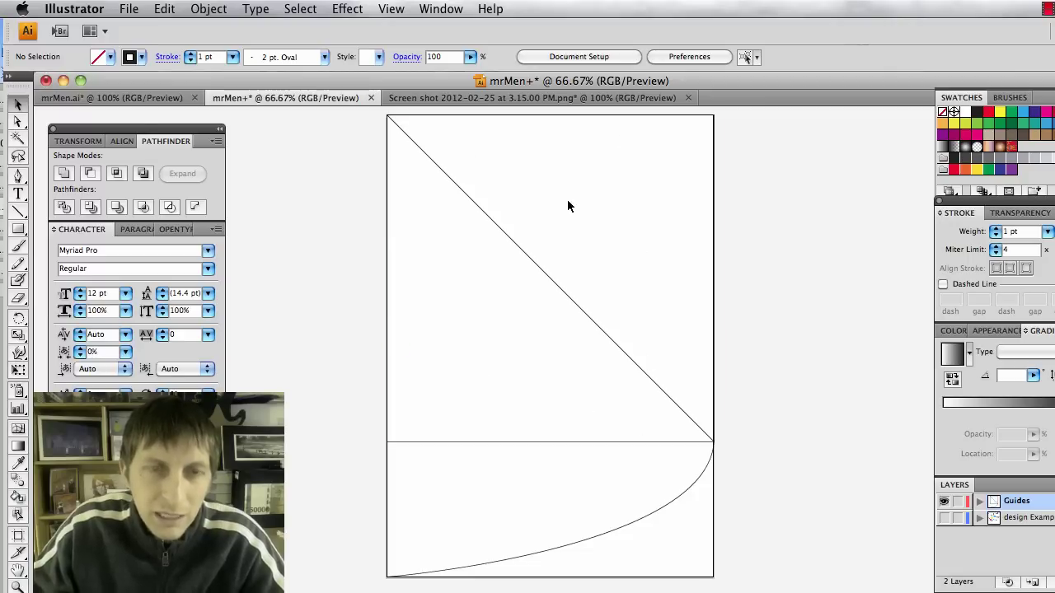
left_click_drag(342, 125, 669, 491)
Make guides from the diagonal, square and curve, check them in Outline view, and add a layer.
left_click_drag(765, 586, 764, 587)
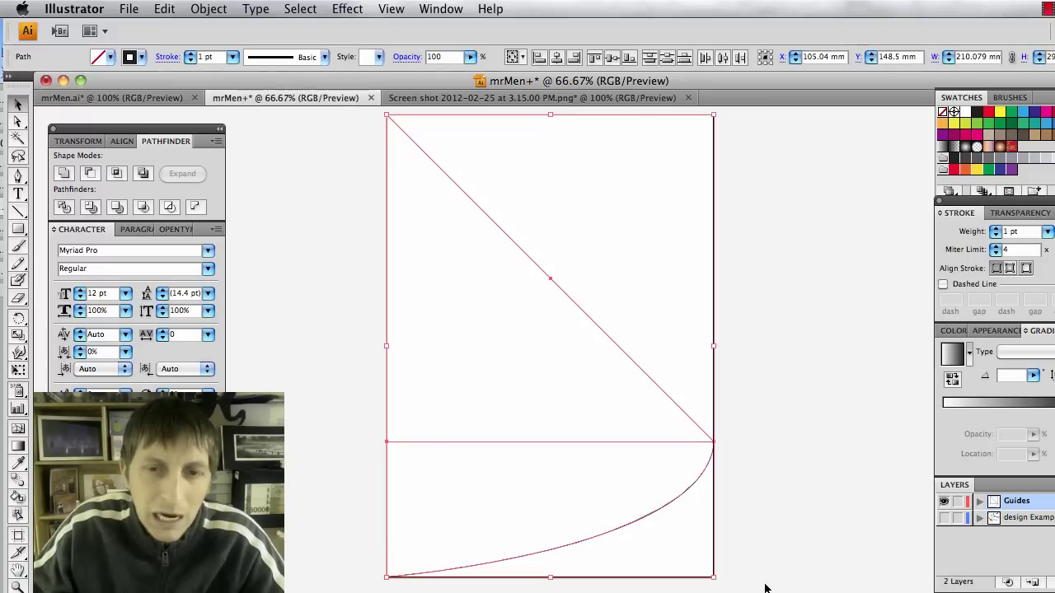
left_click(392, 11)
mouse_move(483, 478)
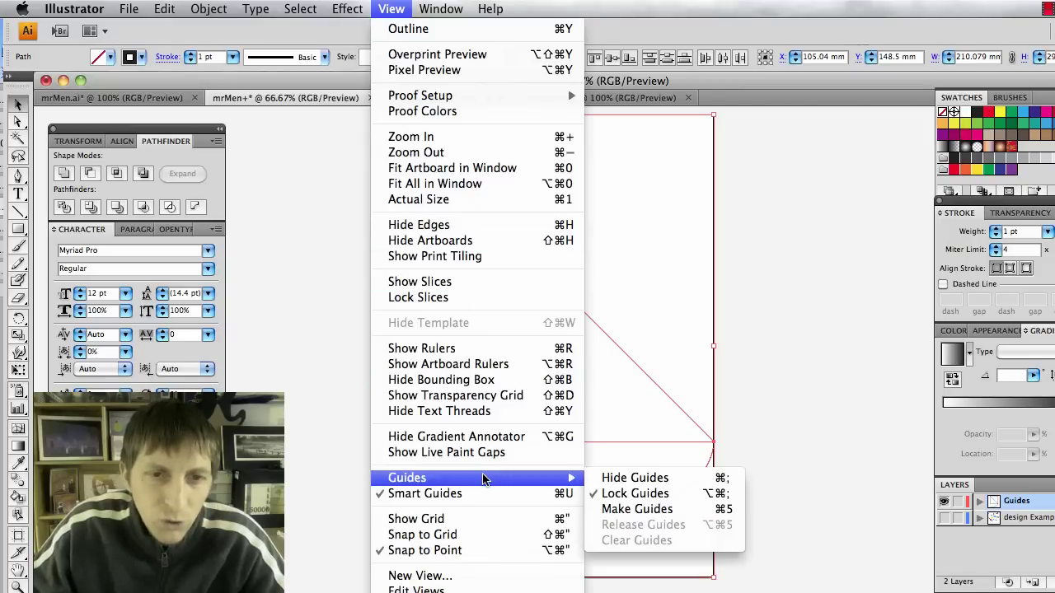
left_click(649, 508)
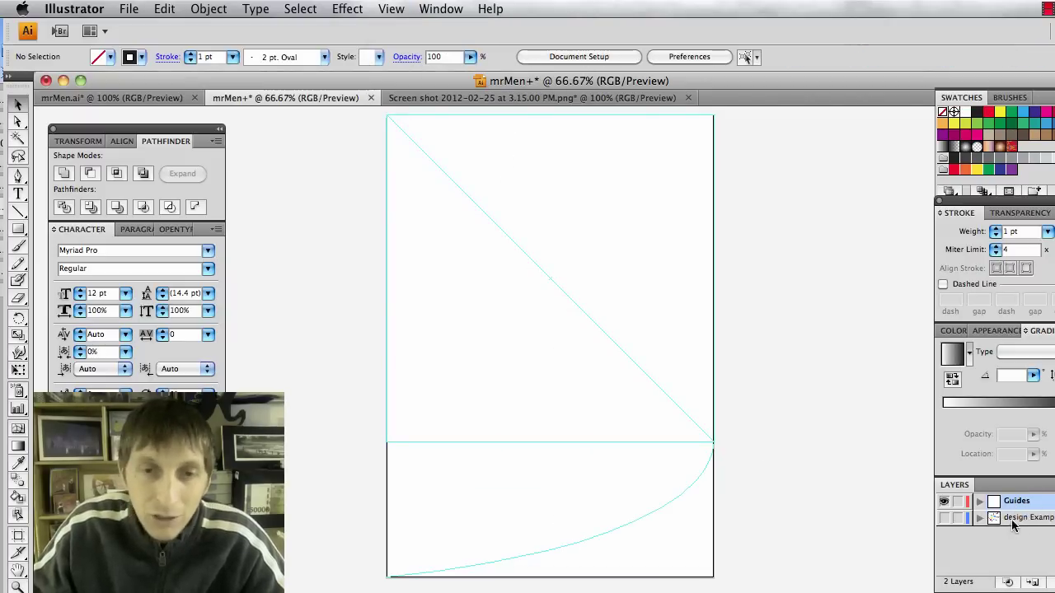
key("ctrl+y")
key("ctrl+y")
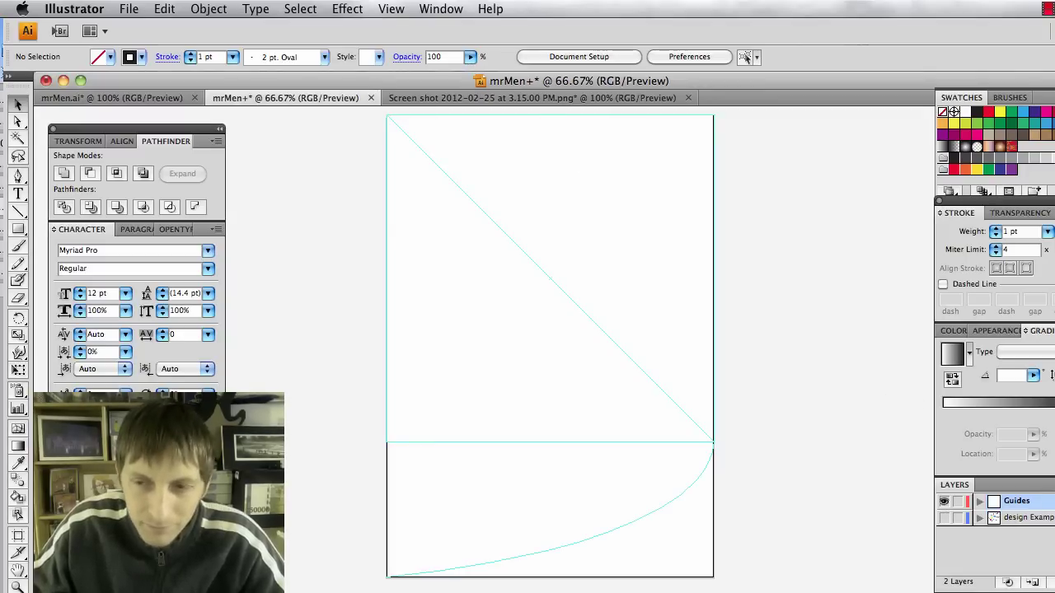
left_click(1032, 582)
Name the new layer MrMen in Layer Options.
double_click(1019, 502)
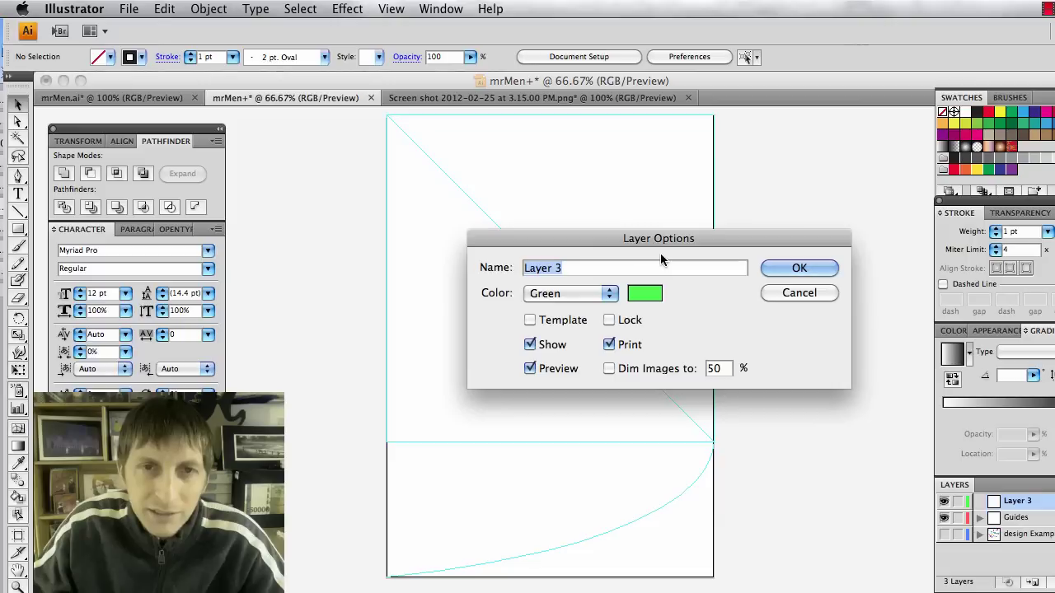
type("Mr")
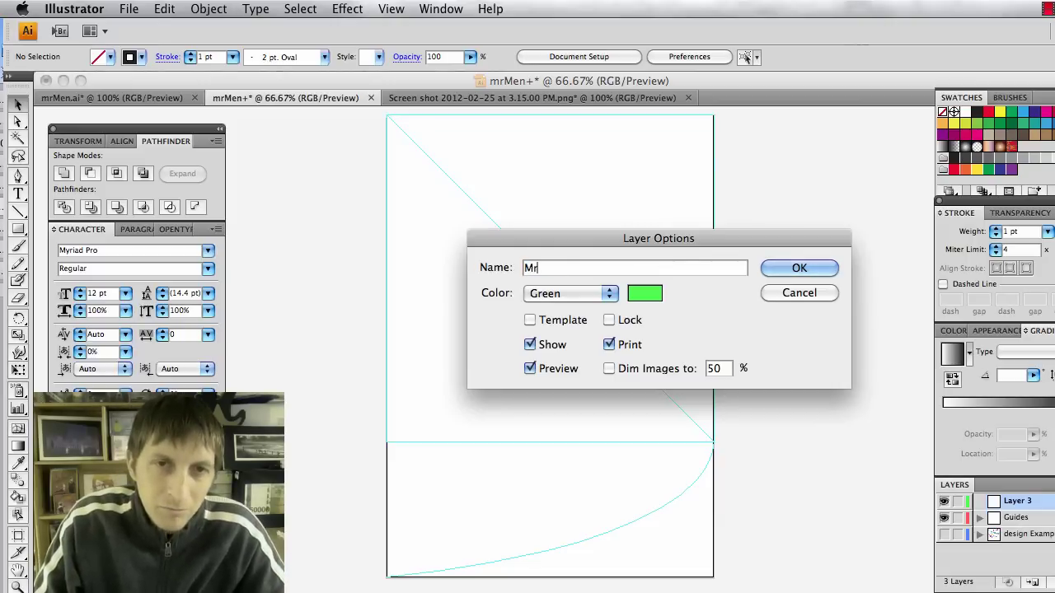
type("Men")
key("Return")
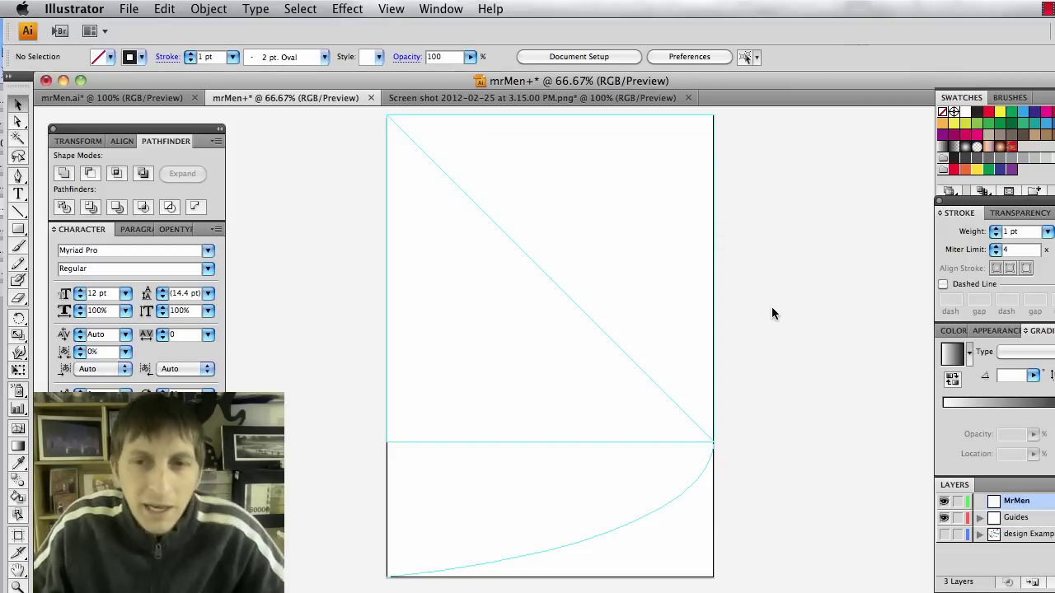
scroll(771, 317, "up", 3)
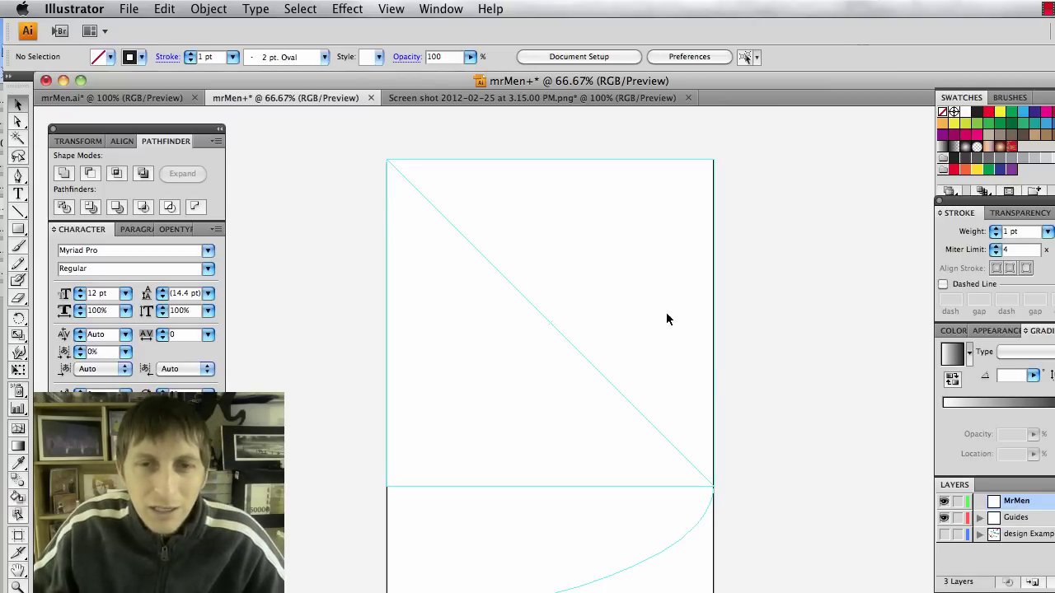
Place cherrypopsicle.jpg from the desktop onto the artboard, then enlarge and position it.
key("F11")
left_click_drag(1042, 247, 763, 377)
key("F11")
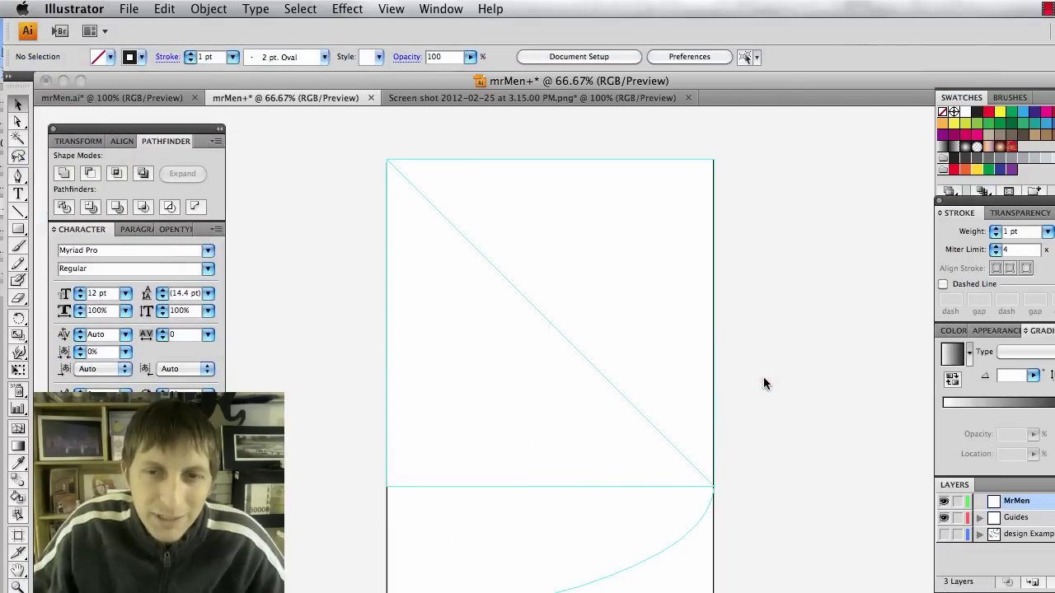
left_click_drag(792, 422, 544, 286)
left_click_drag(595, 381, 658, 469)
left_click_drag(597, 398, 579, 388)
left_click(362, 348)
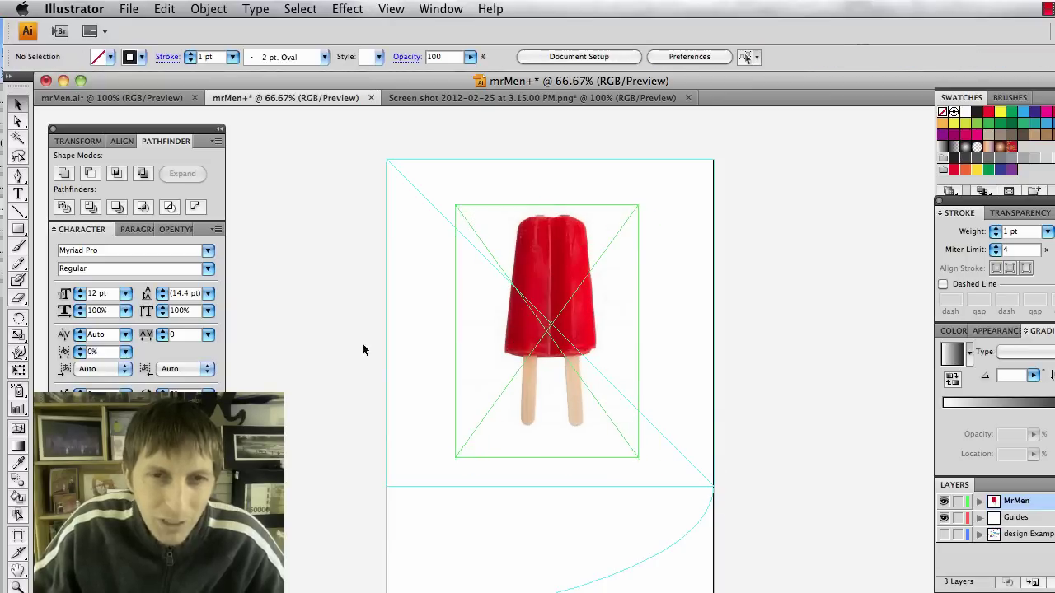
Draw a rounded rectangle over the popsicle's red top.
left_click(20, 230)
left_click_drag(20, 230, 69, 254)
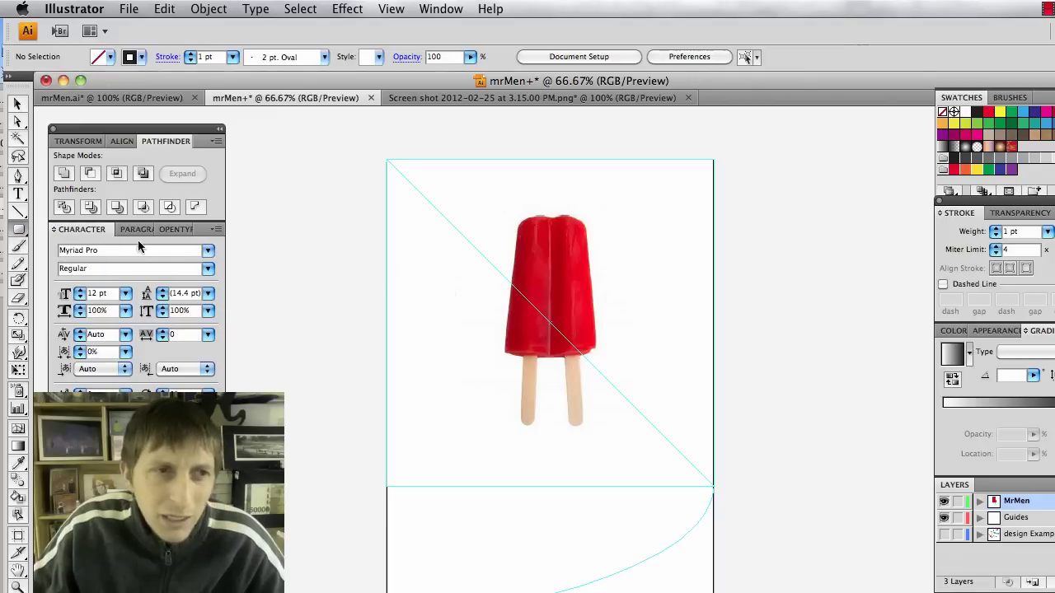
left_click_drag(546, 263, 547, 332)
left_click_drag(513, 218, 595, 349)
Nudge the popsicle photo under the rounded rectangle, then fill the rectangle solid green.
left_click(708, 356)
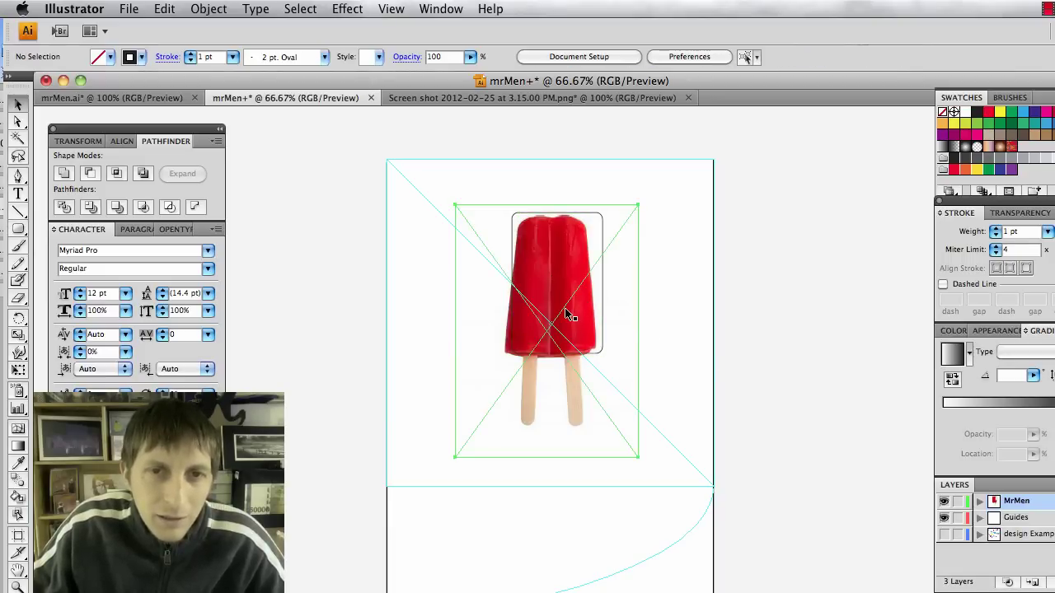
left_click_drag(569, 308, 574, 320)
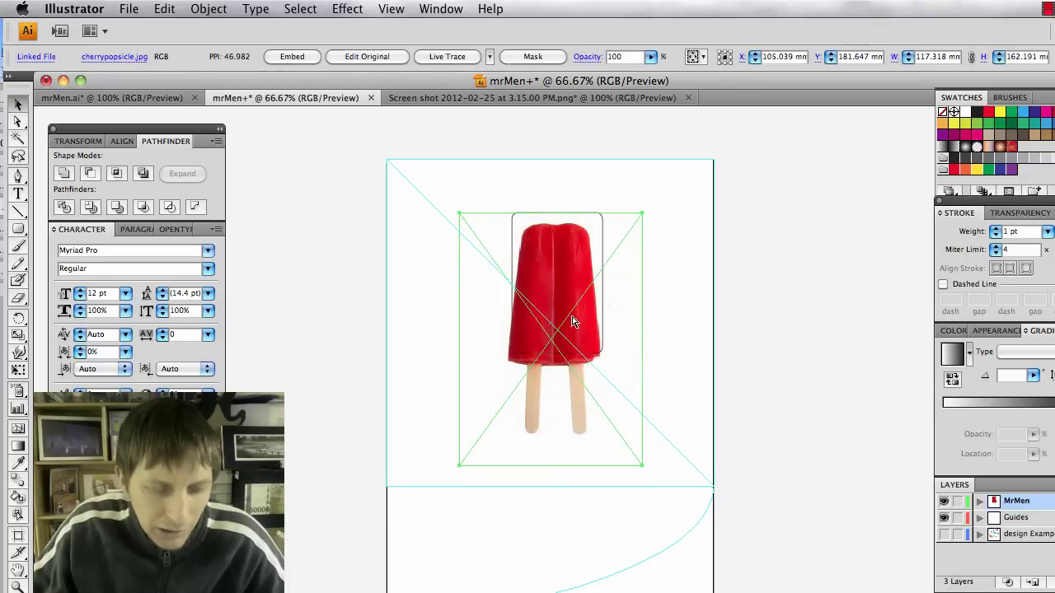
left_click(674, 362)
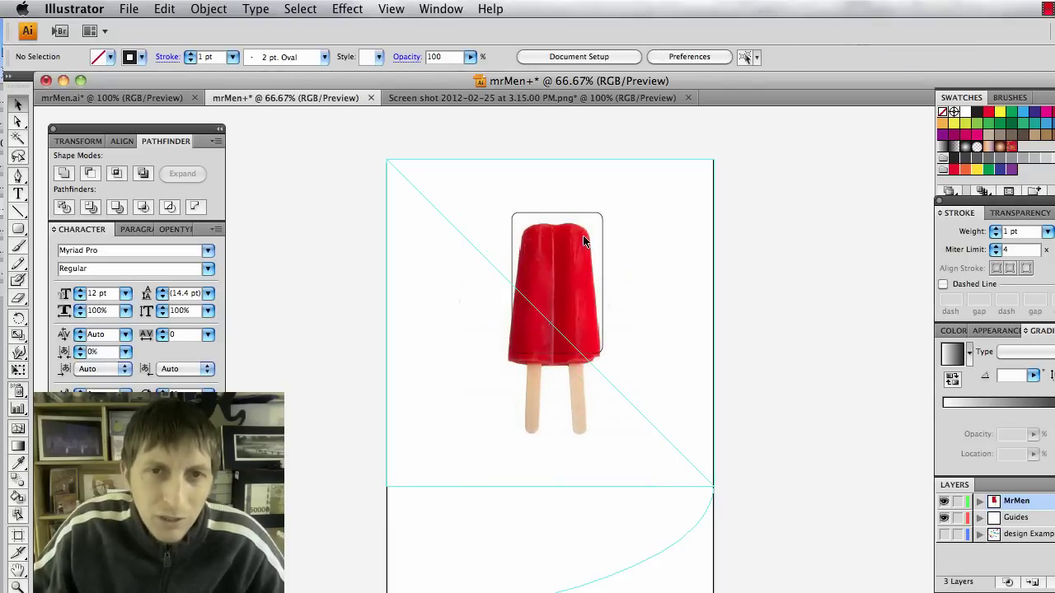
left_click_drag(580, 220, 572, 228)
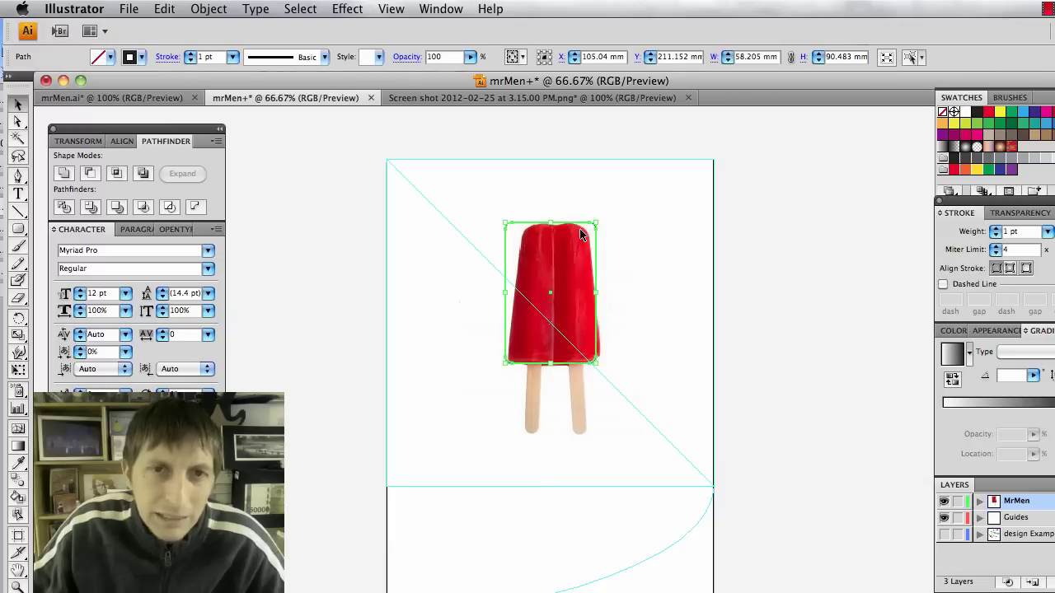
left_click(101, 57)
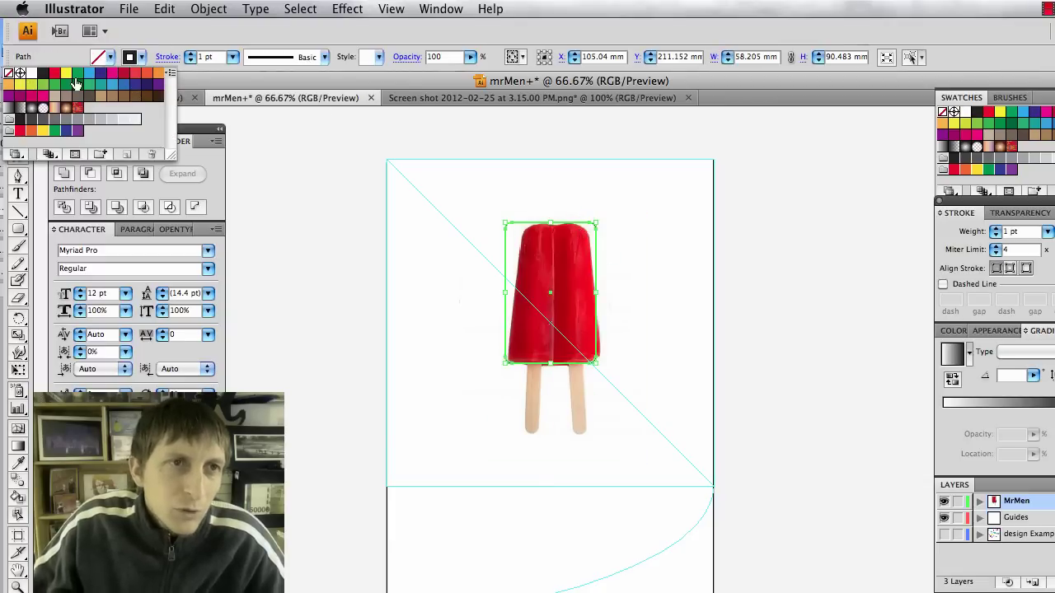
left_click(76, 74)
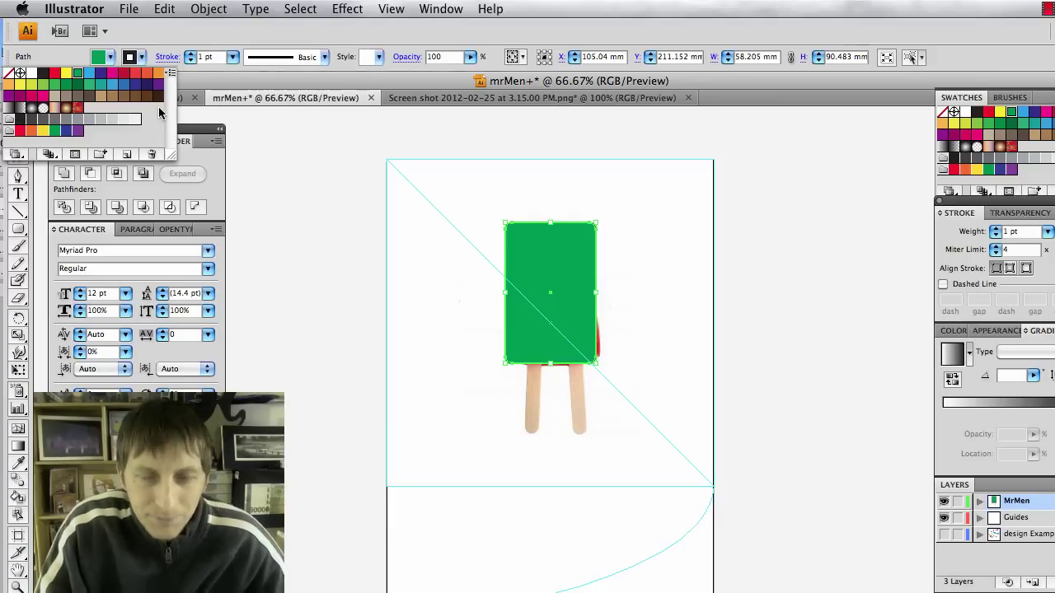
Search Google for 'kuler' in a new Firefox tab and open kuler.adobe.com from the results.
key("super+Tab")
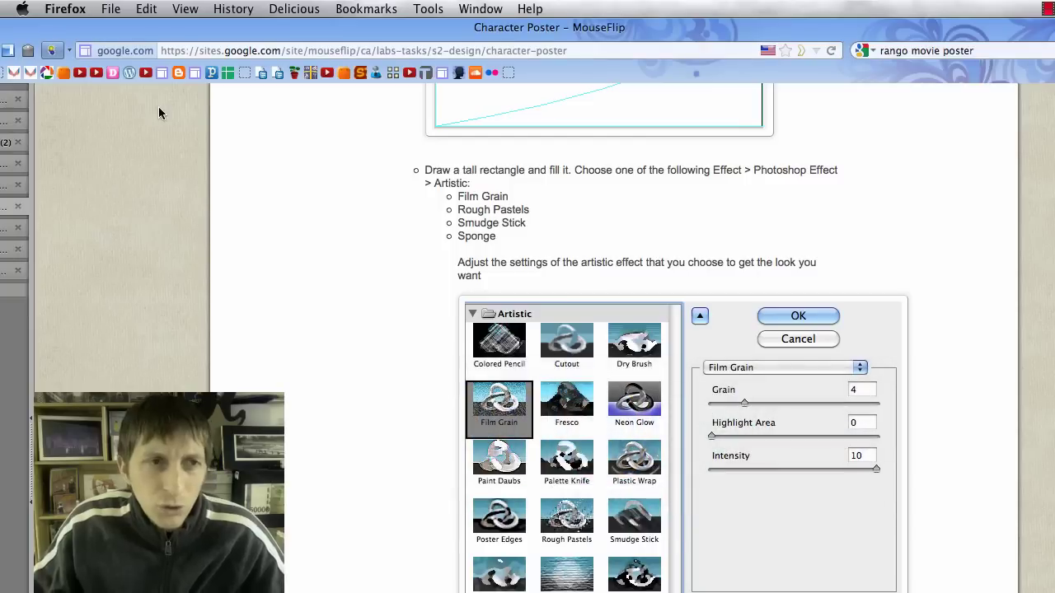
key("super+t")
key("super+k")
type("ku")
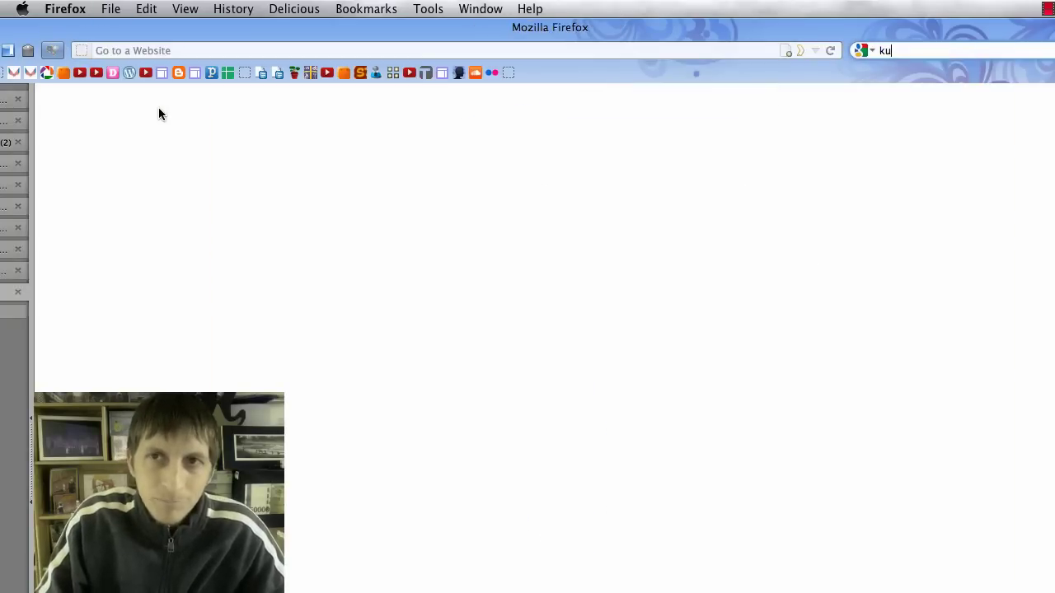
type("ler")
key("Return")
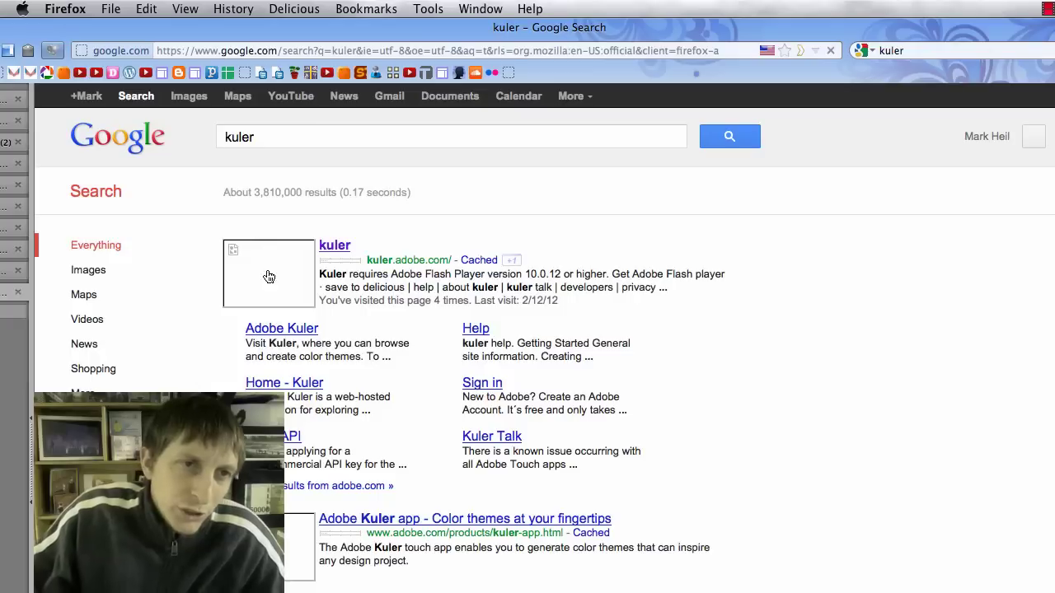
left_click(335, 246)
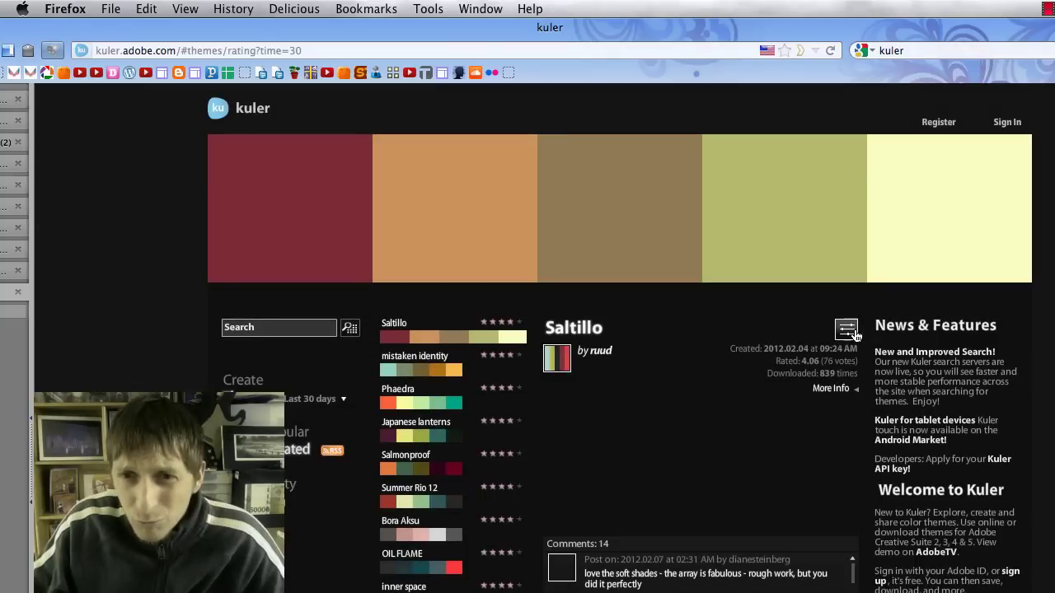
Open the Saltillo theme in Create From a Color and apply the Complementary rule.
left_click(847, 331)
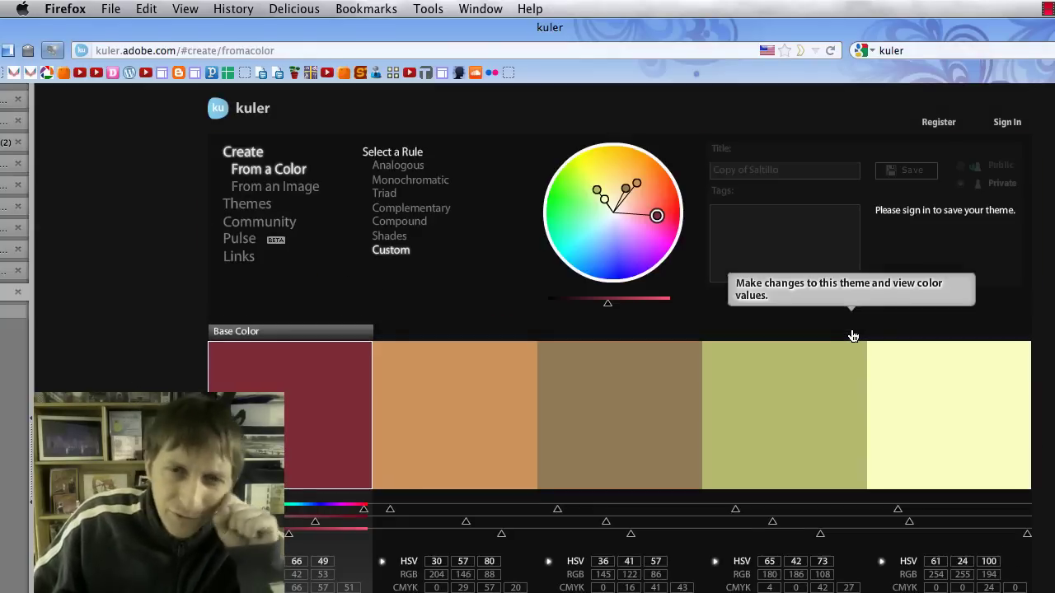
left_click(447, 215)
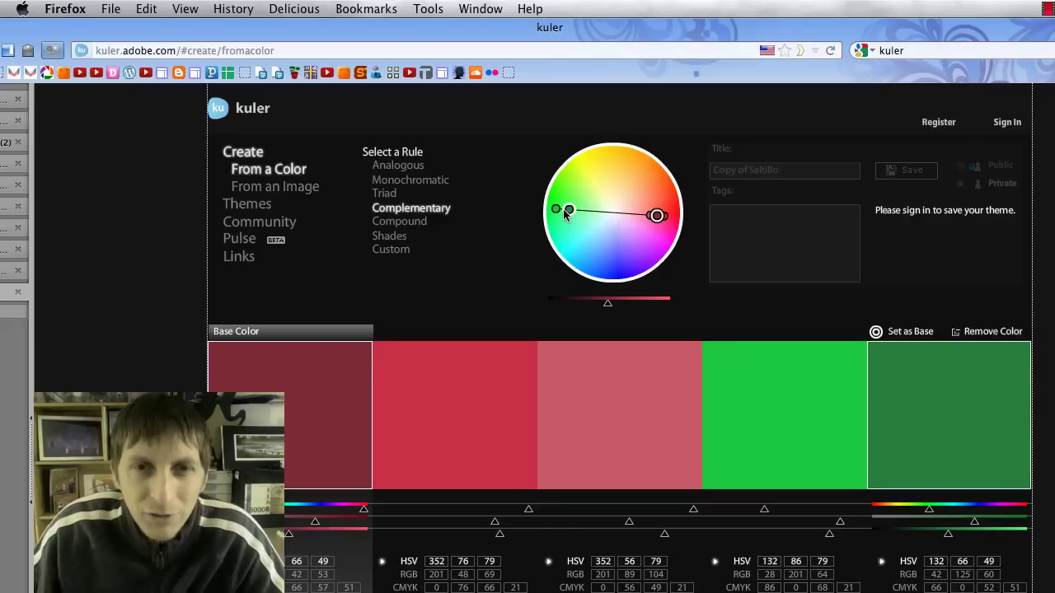
mouse_move(782, 427)
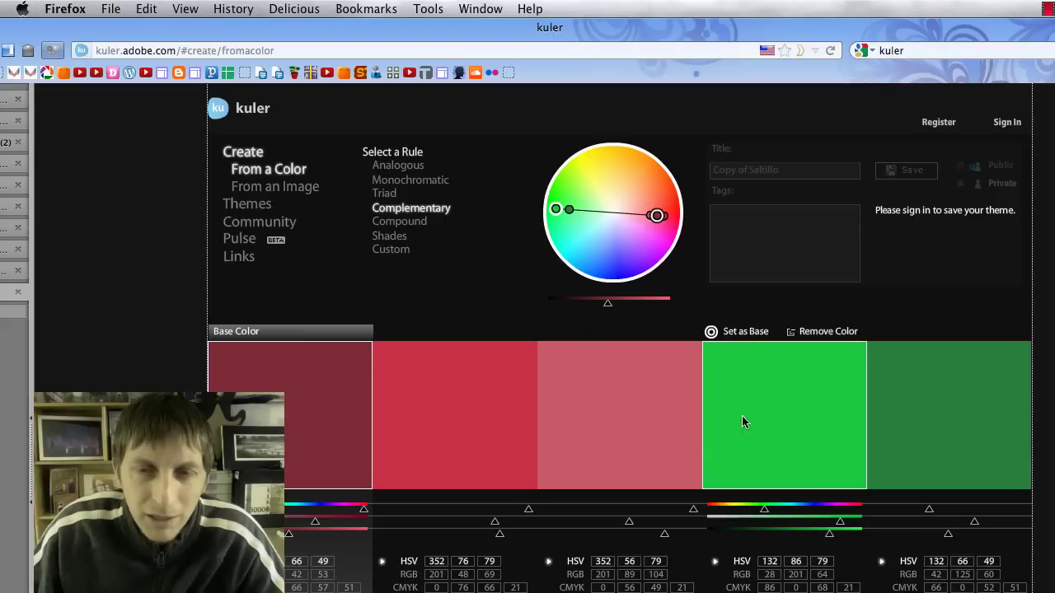
mouse_move(888, 418)
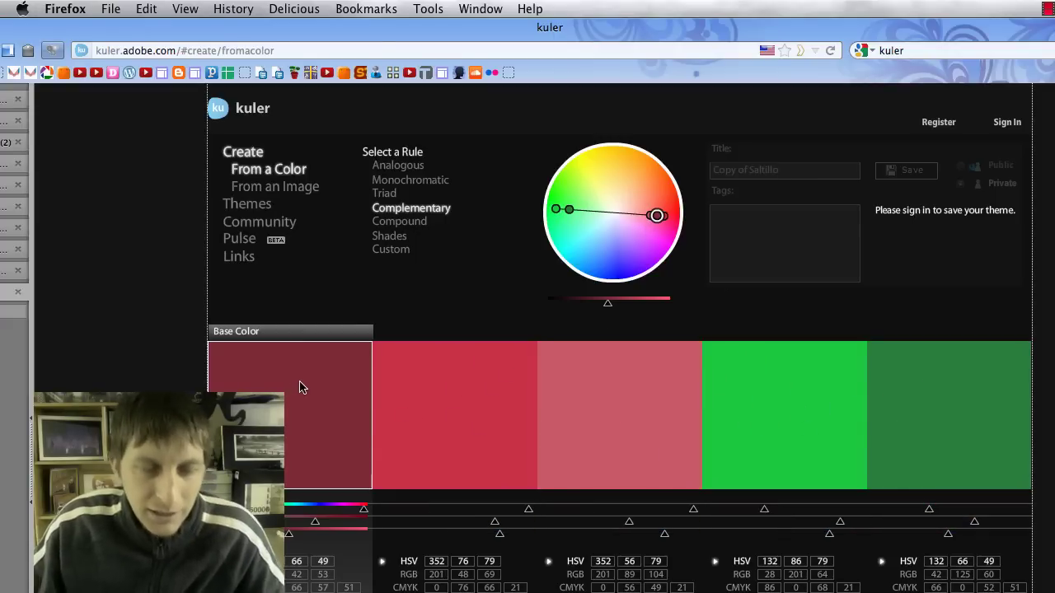
Check the mrMen.ai artwork in Illustrator for reference, then return to Kuler.
key("super+Tab")
left_click(165, 97)
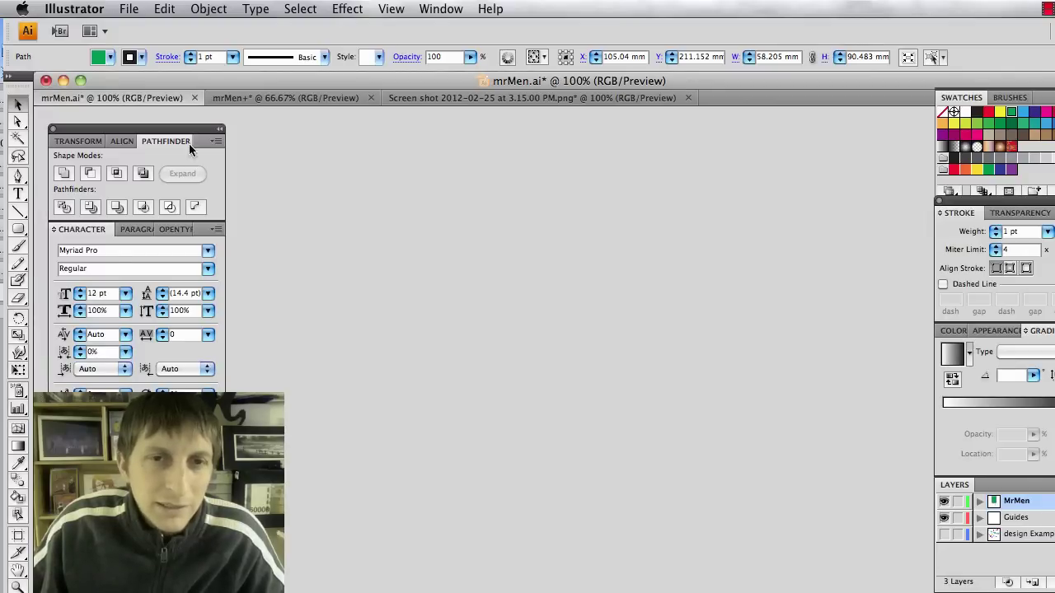
scroll(739, 202, "up", 3)
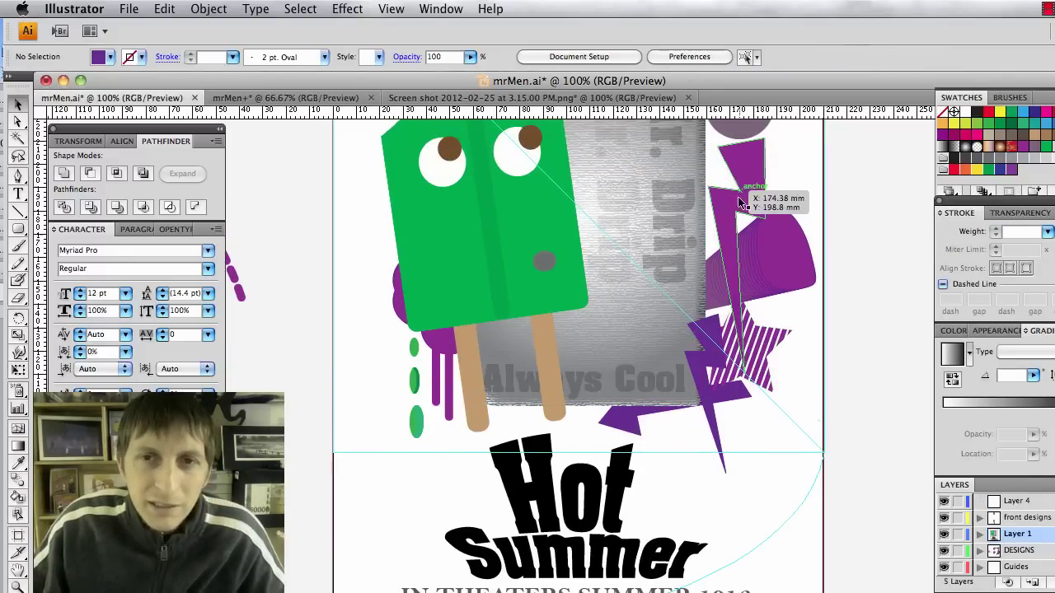
scroll(739, 202, "up", 2)
key("super+Tab")
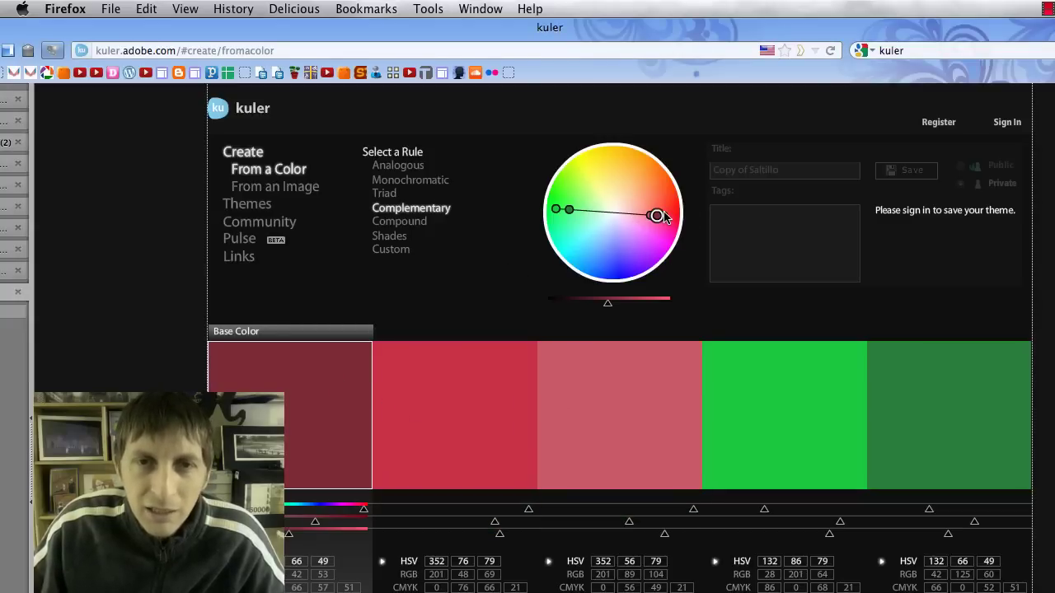
Shift the base hue from red toward orange and fine-tune the wheel hues, comparing in Illustrator.
mouse_move(663, 215)
left_mouse_down()
mouse_move(665, 180)
mouse_move(616, 161)
mouse_move(632, 190)
mouse_move(634, 173)
mouse_move(623, 195)
mouse_move(645, 160)
left_mouse_up()
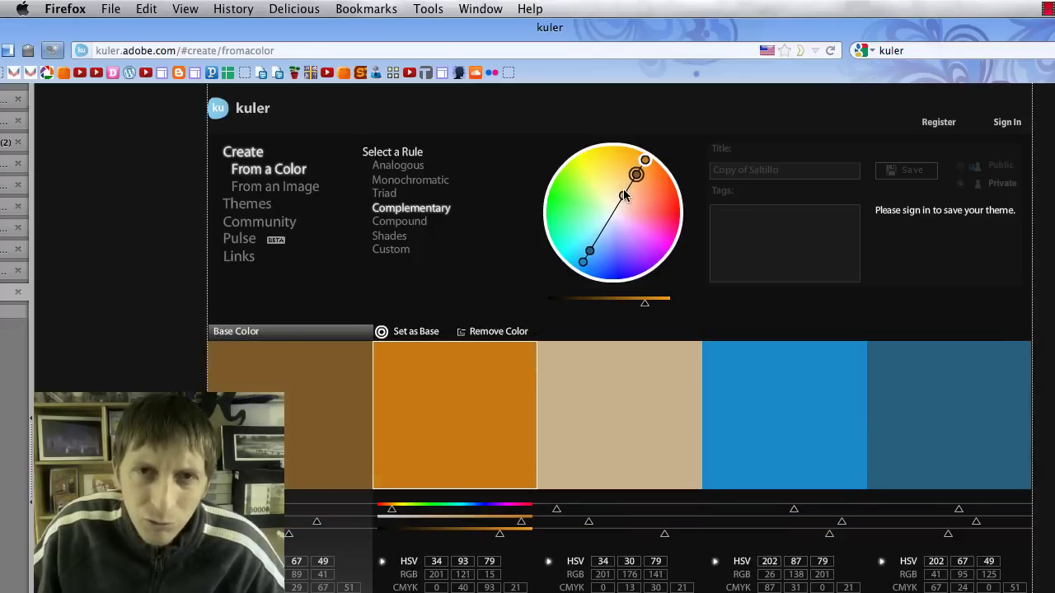
mouse_move(607, 411)
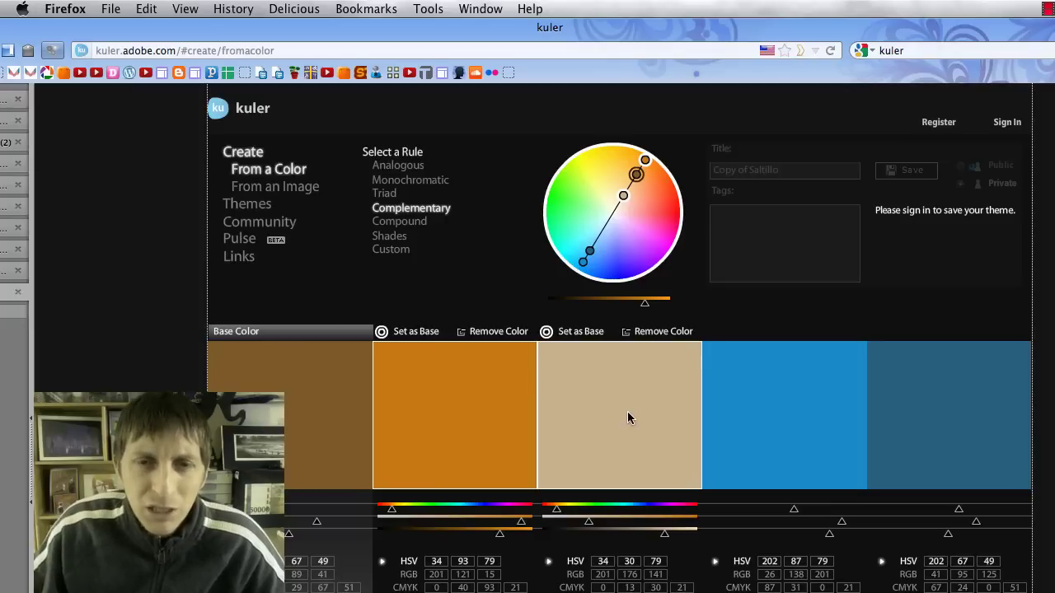
key("super+Tab")
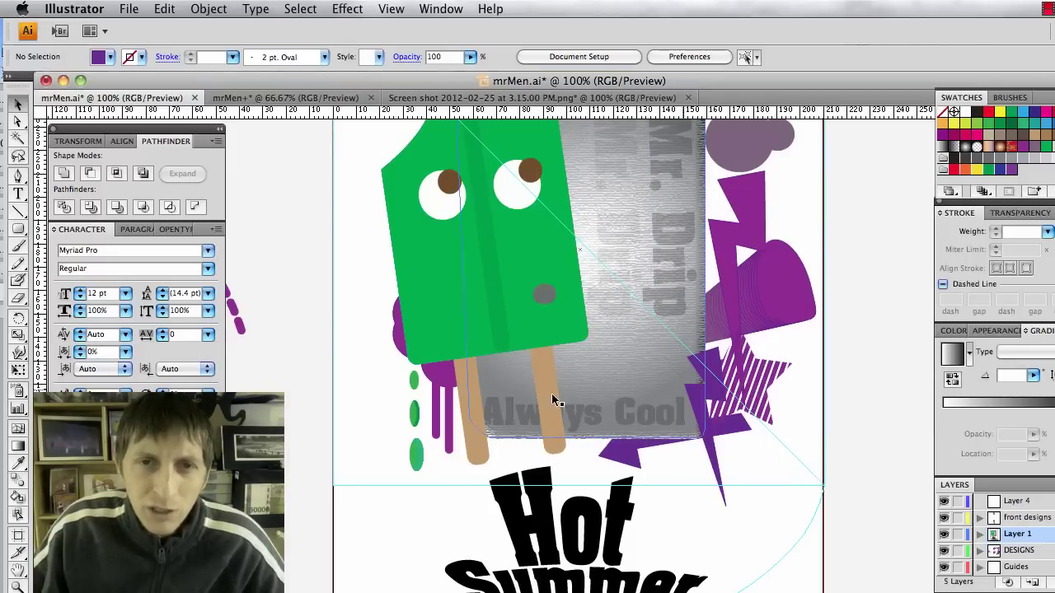
key("super+Tab")
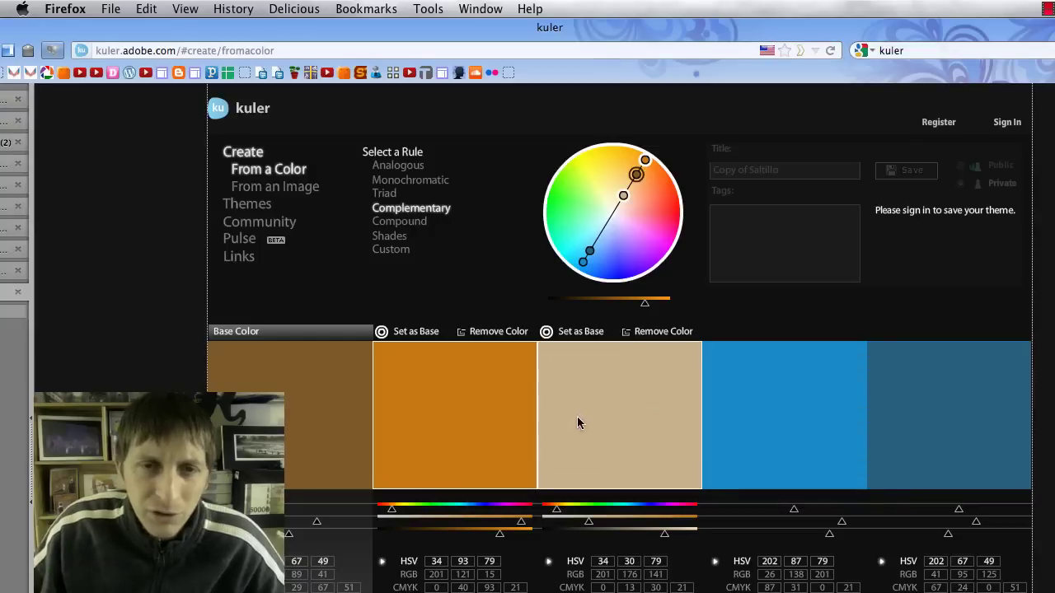
left_click_drag(623, 195, 617, 208)
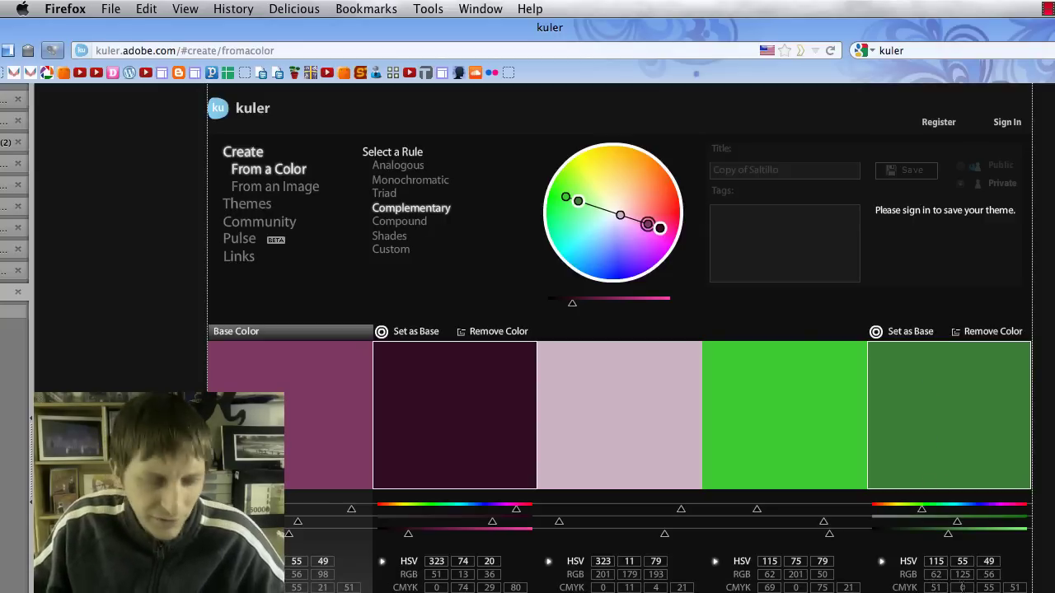
key("super+Tab")
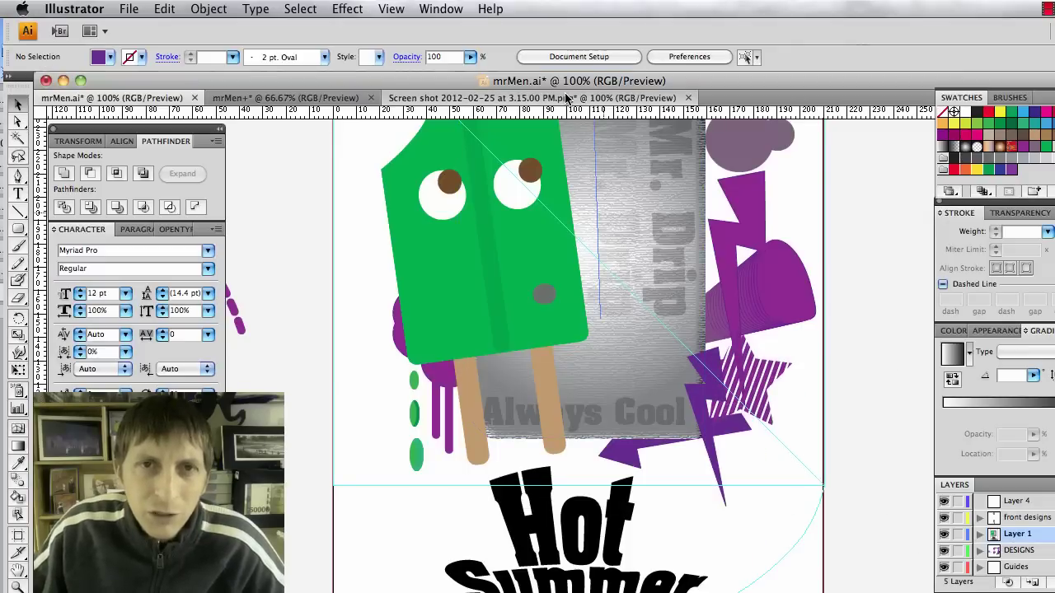
left_click(566, 98)
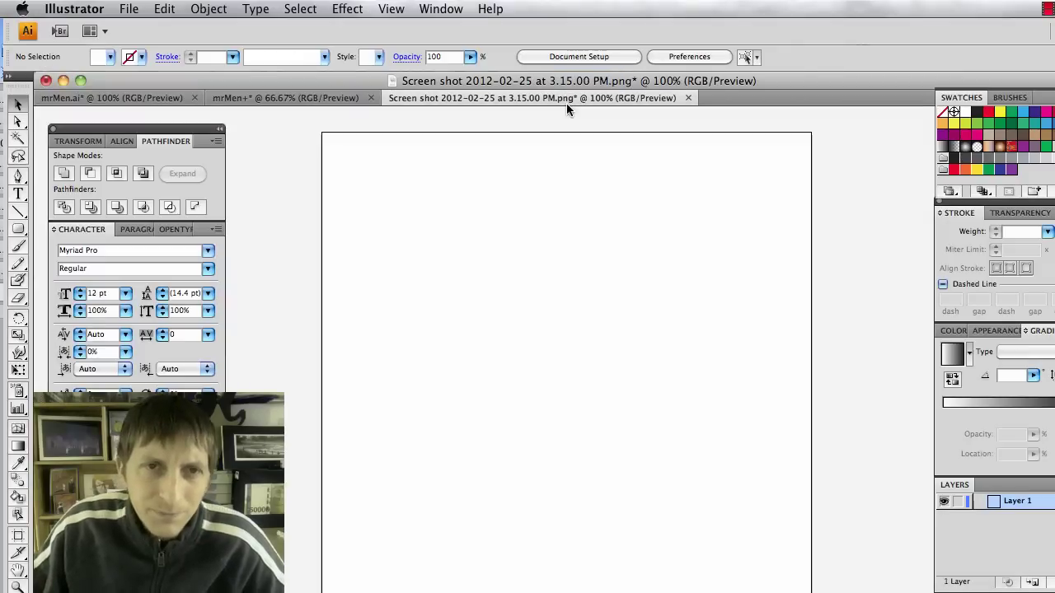
Switch to the mrMen+ document and float the Swatches panel out of the dock.
left_click(303, 98)
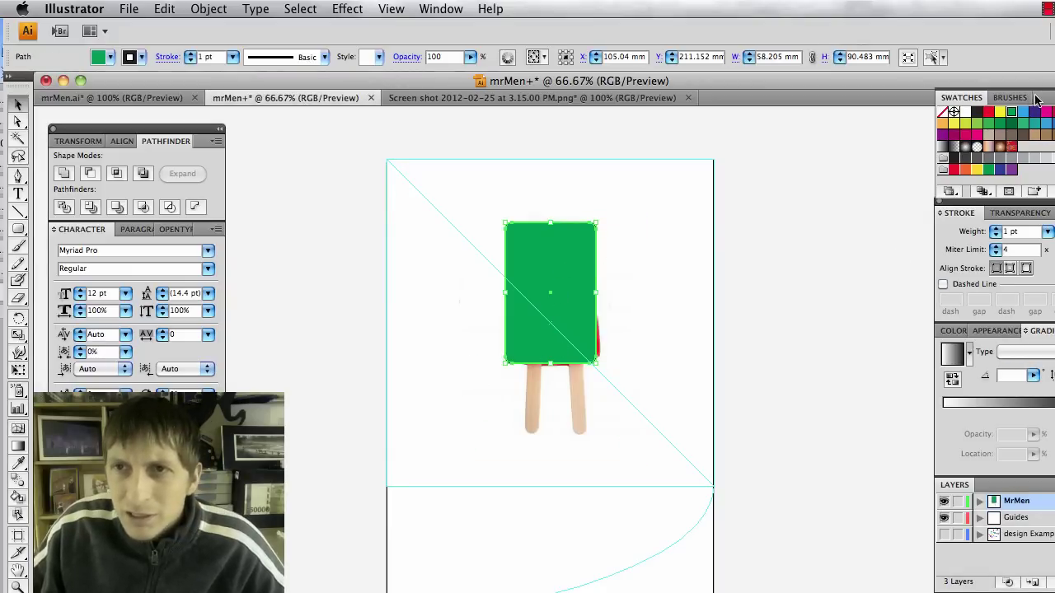
left_click_drag(1036, 99, 974, 102)
key("super+Tab")
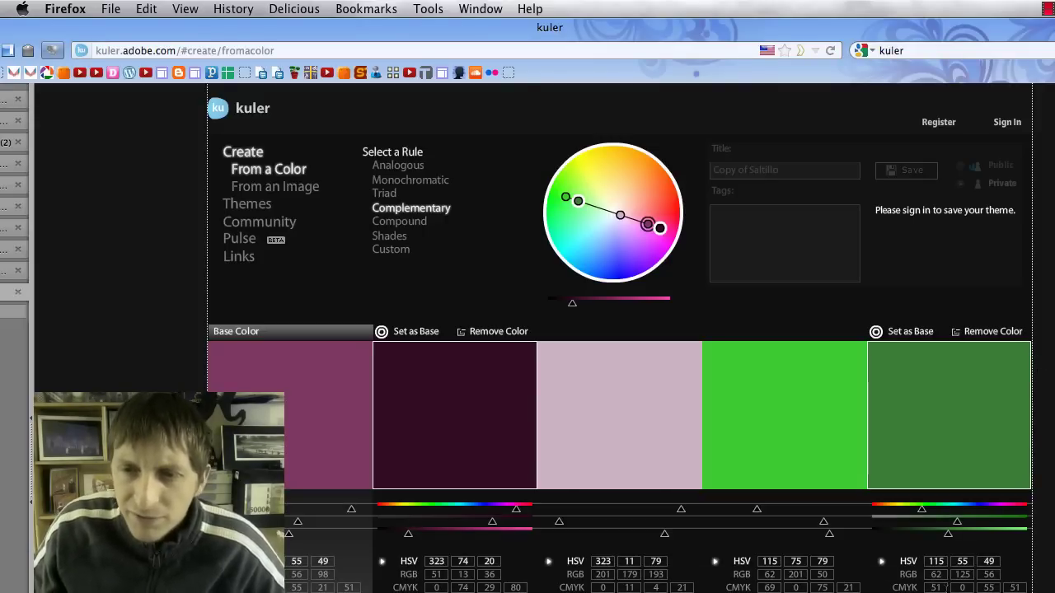
key("super+Tab")
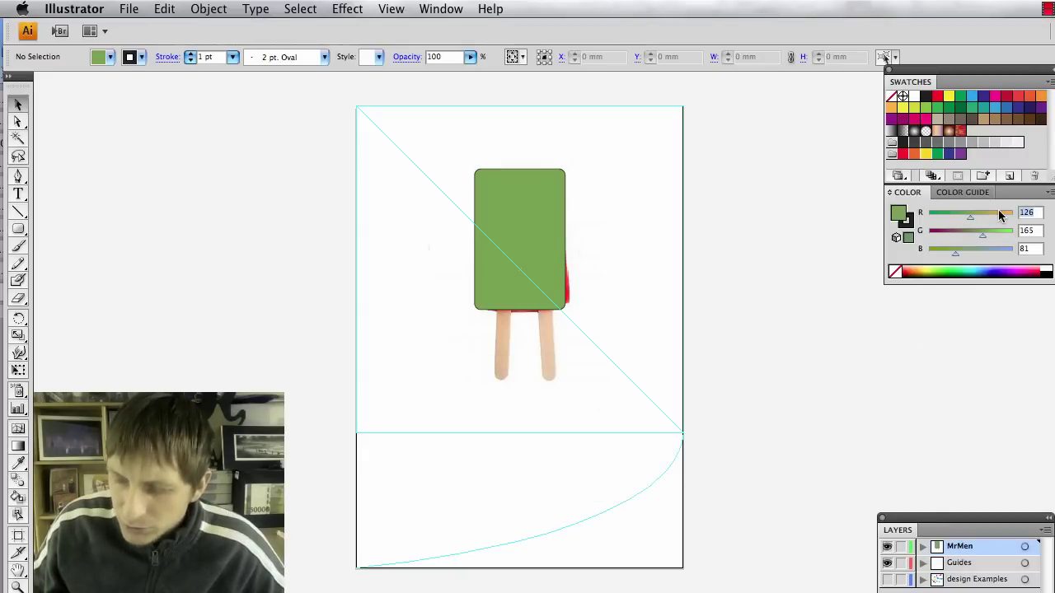
Enter R 62, G 125, B 56 in the Color panel and select the green popsicle body.
type("62")
key("Tab")
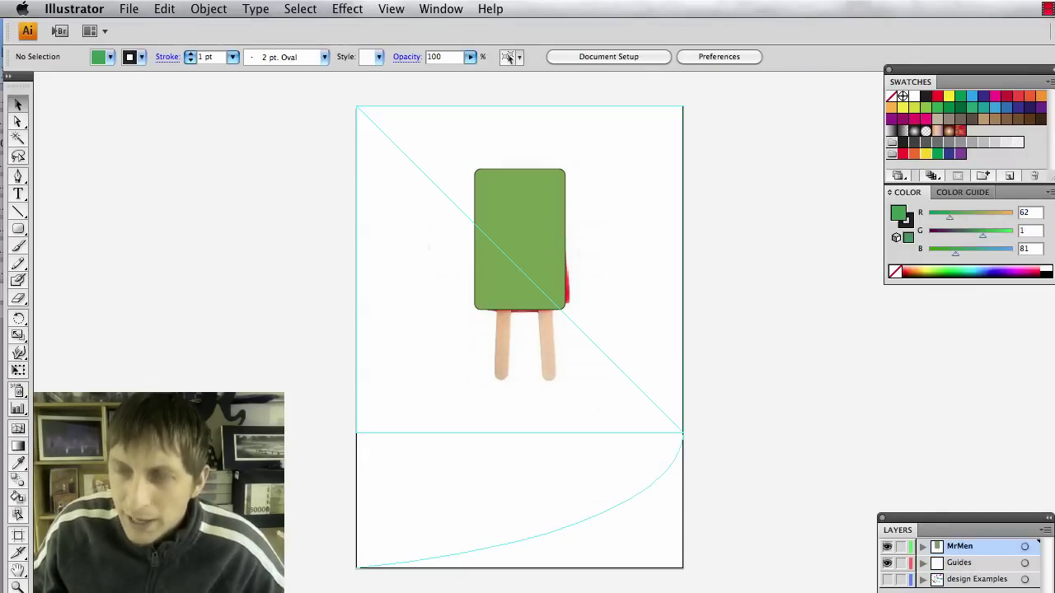
type("125")
key("Tab")
type("56")
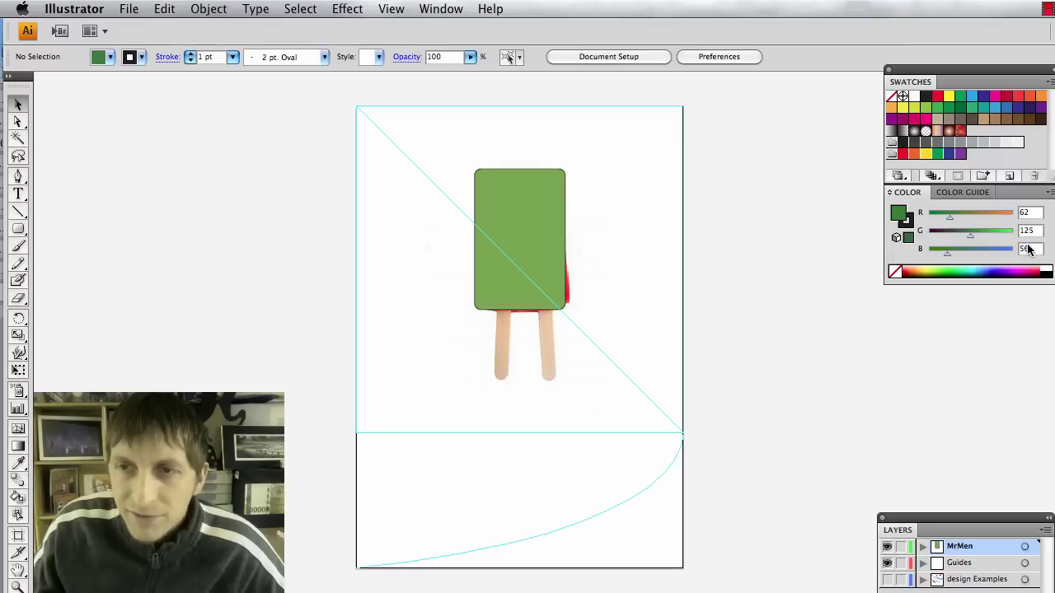
left_click(553, 221)
left_click(858, 347)
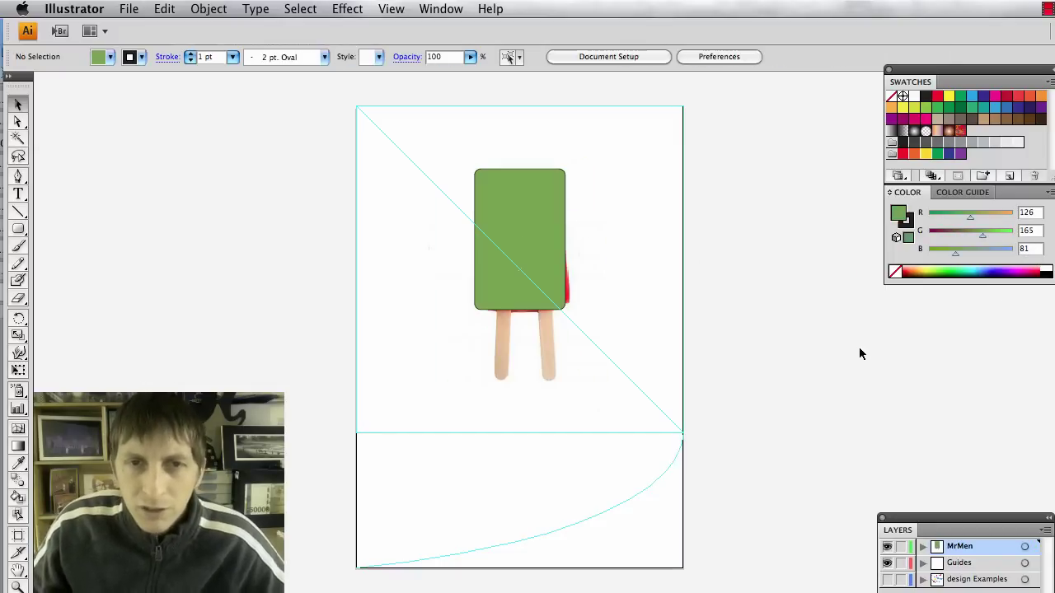
left_click(522, 268)
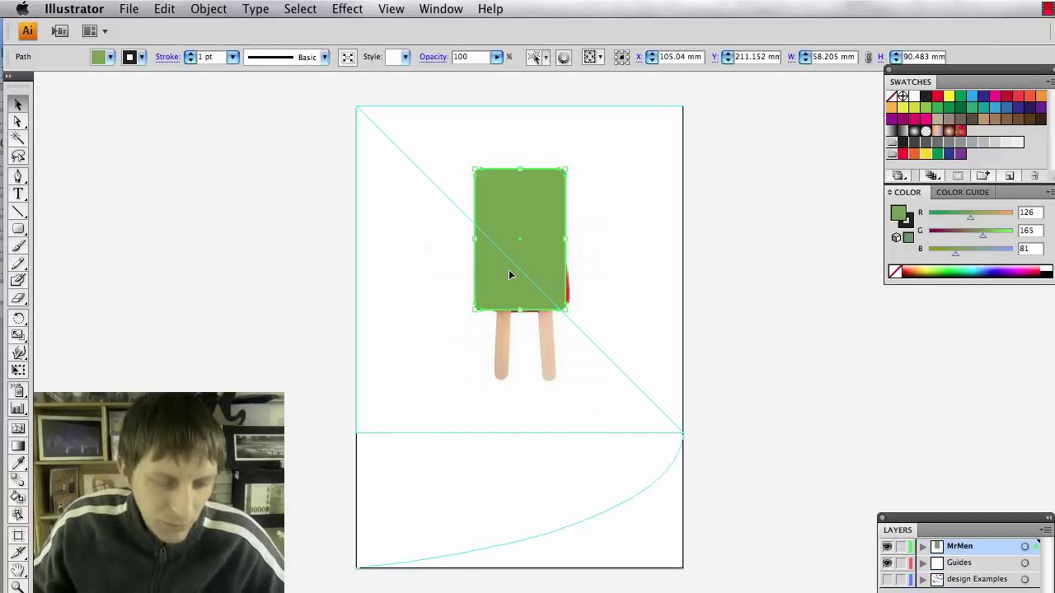
Drag the body's top-left and top-right anchors inward so it narrows toward the top.
scroll(457, 255, "up", 1)
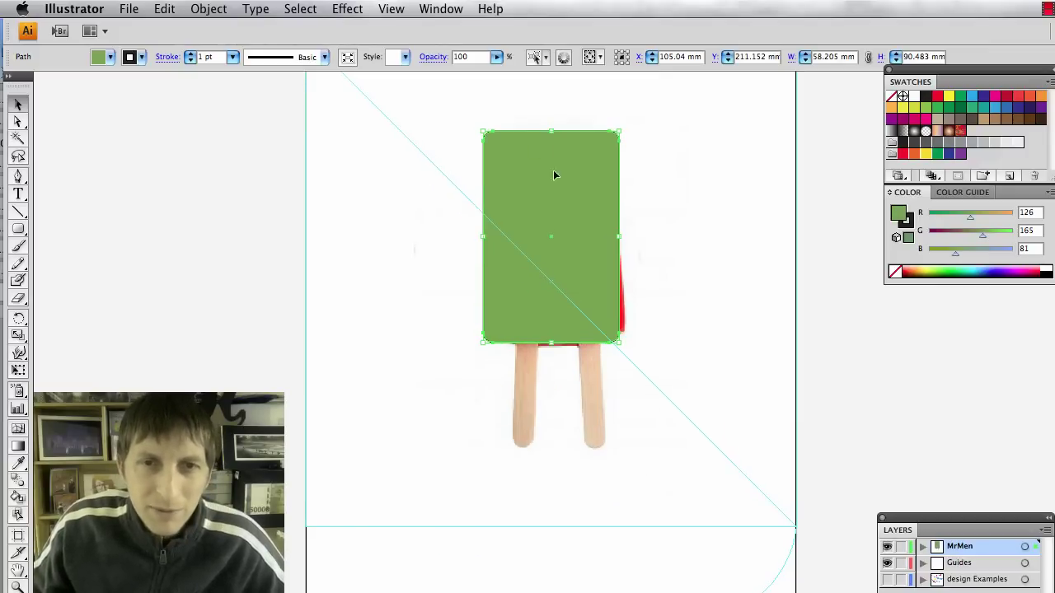
key("a")
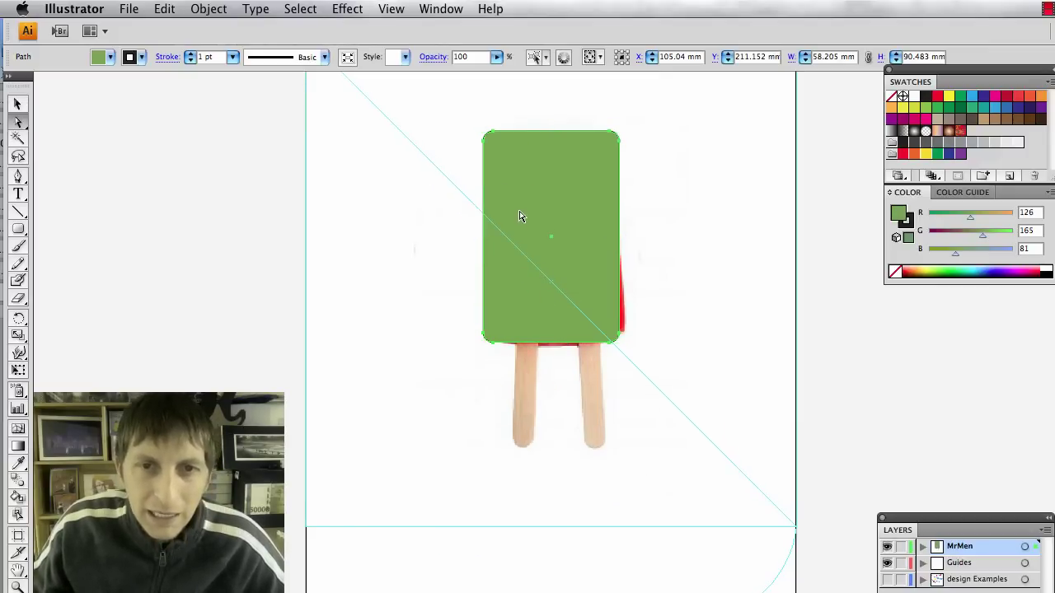
left_click_drag(491, 145, 503, 143)
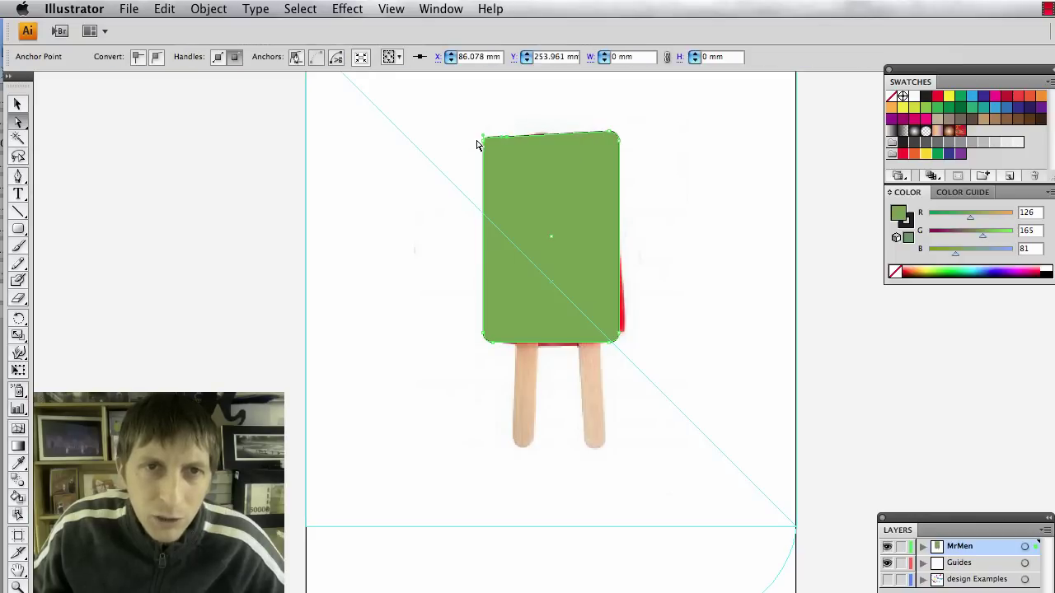
left_click_drag(617, 135, 613, 154)
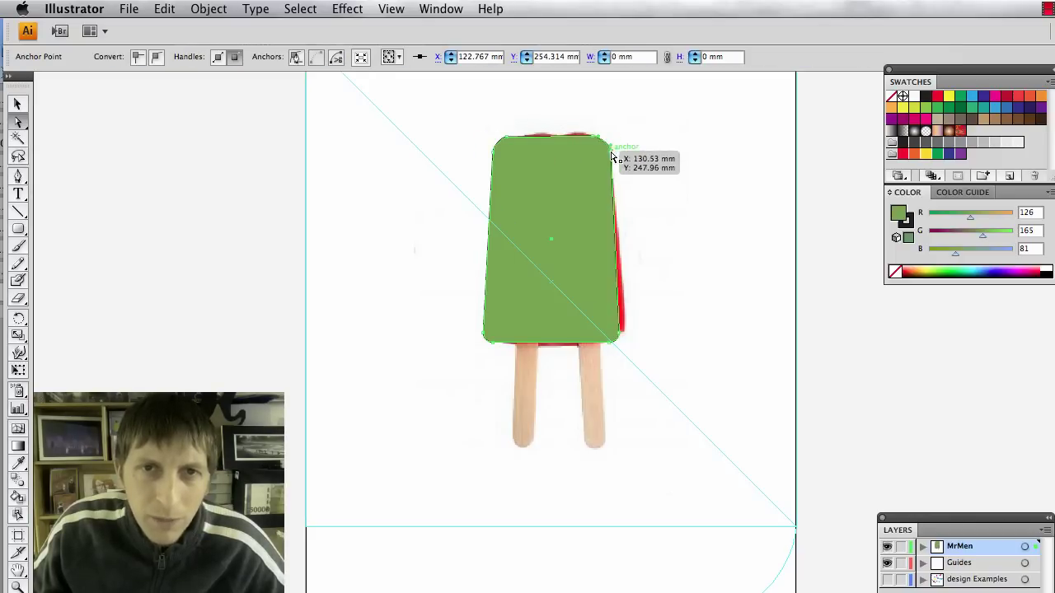
key("v")
left_click(691, 252)
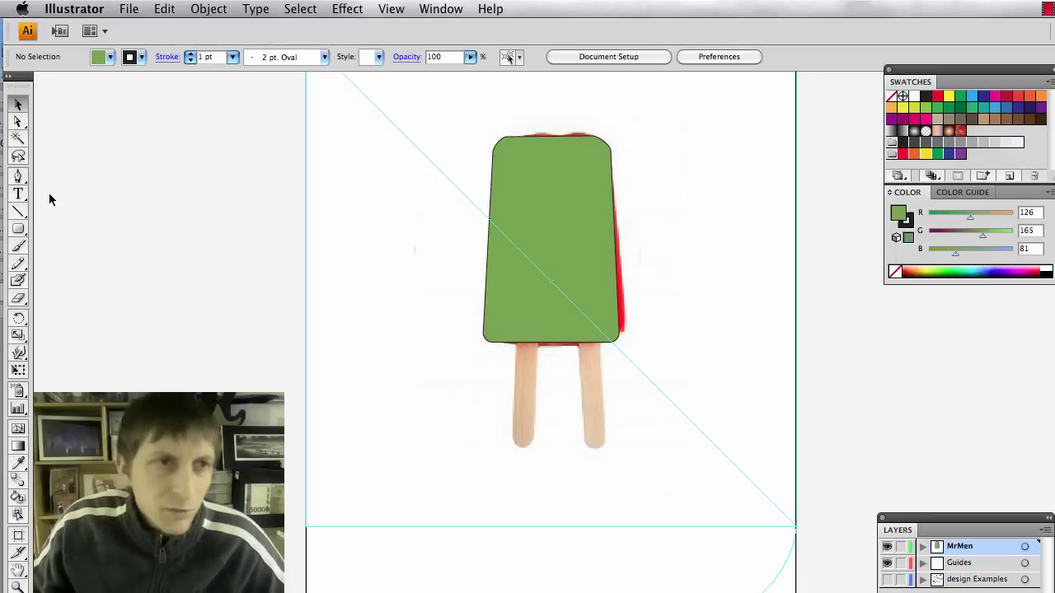
Draw a green rounded rectangle over the left stick and place a copy over the right stick.
left_click_drag(17, 234, 55, 231)
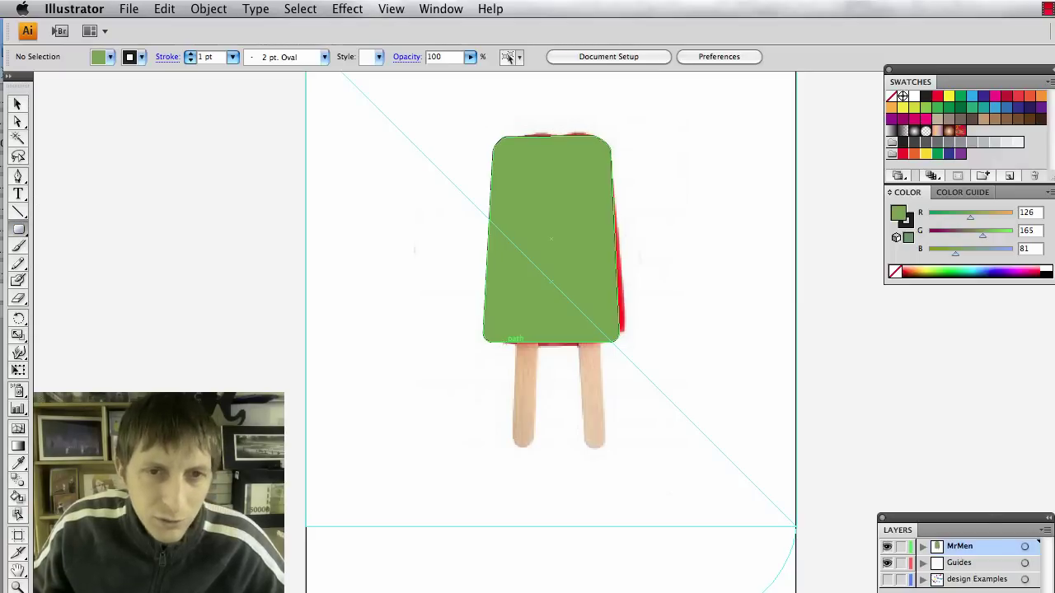
left_click_drag(512, 338, 534, 447)
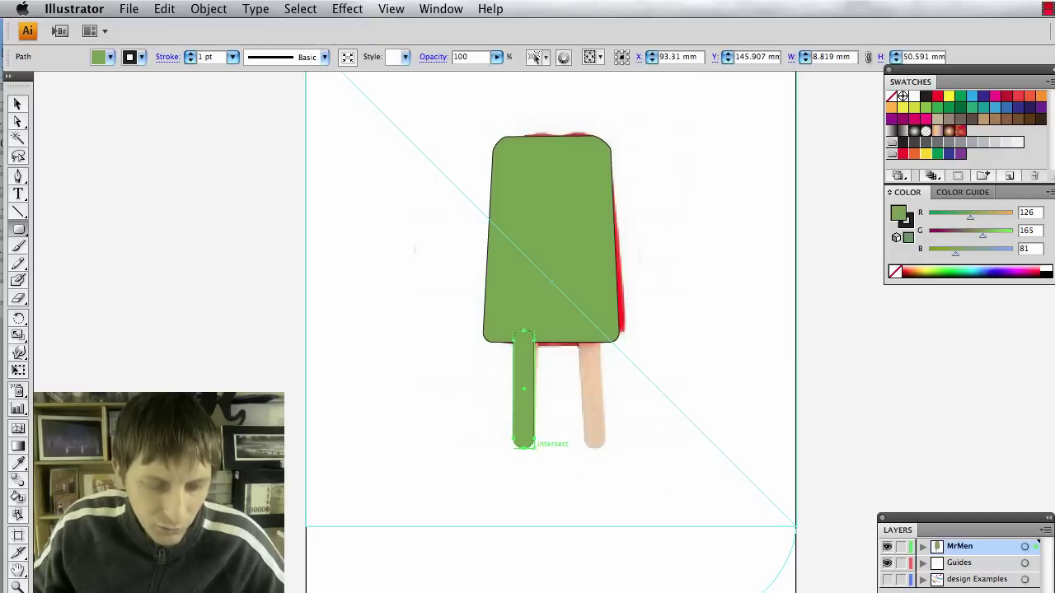
key("v")
left_click_drag(524, 430, 552, 475)
Tilt the left stick slightly and rotate the right stick upright.
left_click(524, 436)
left_click(551, 474)
left_click(595, 434)
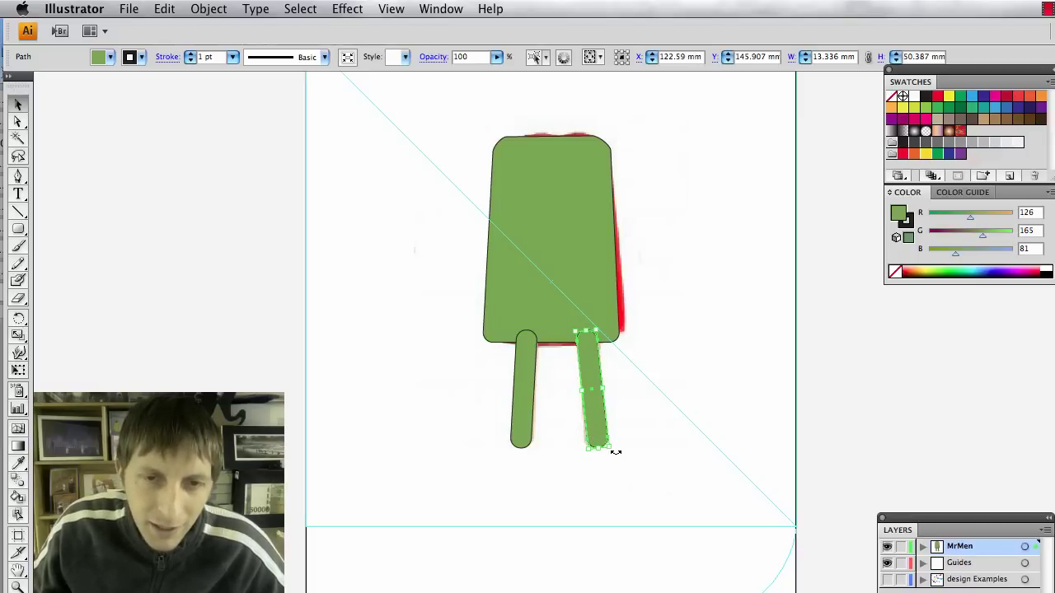
left_click_drag(615, 452, 613, 454)
left_click(629, 492)
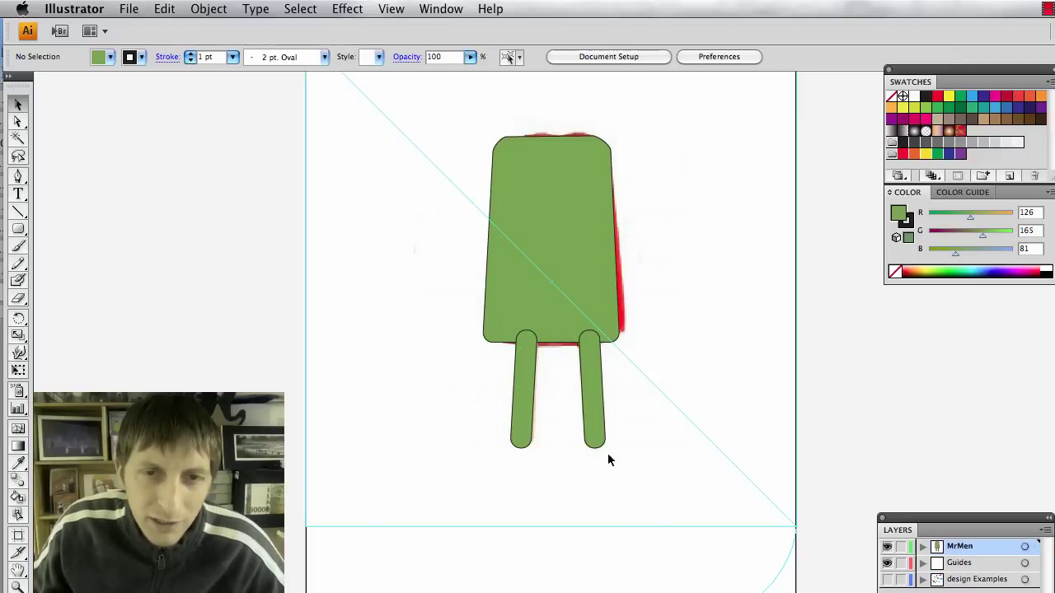
Set the stroke of both sticks and the green body to None.
left_click(604, 438)
left_click(517, 408, "shift")
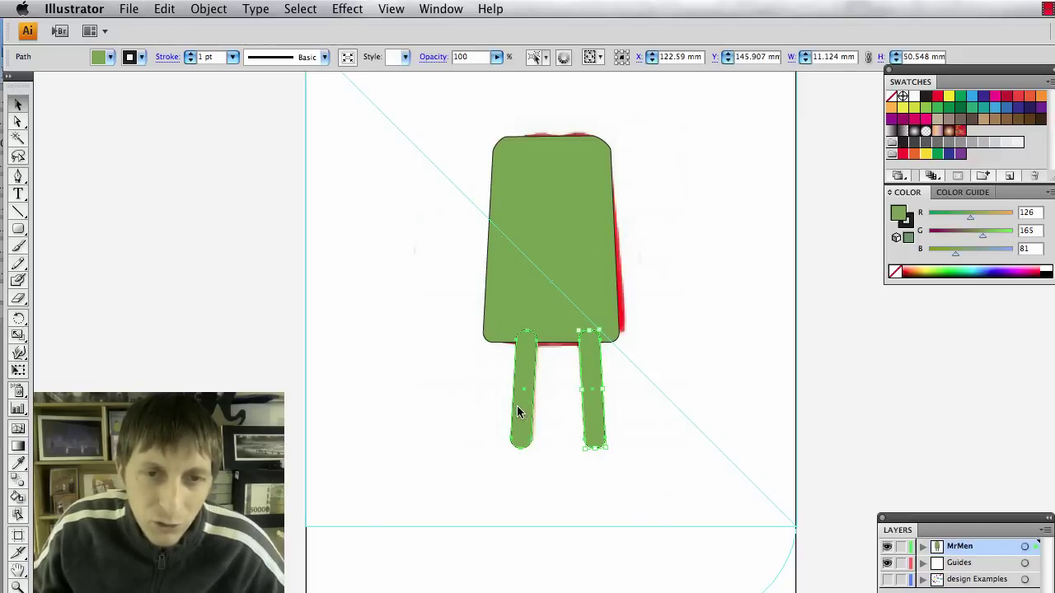
left_click(521, 307, "shift")
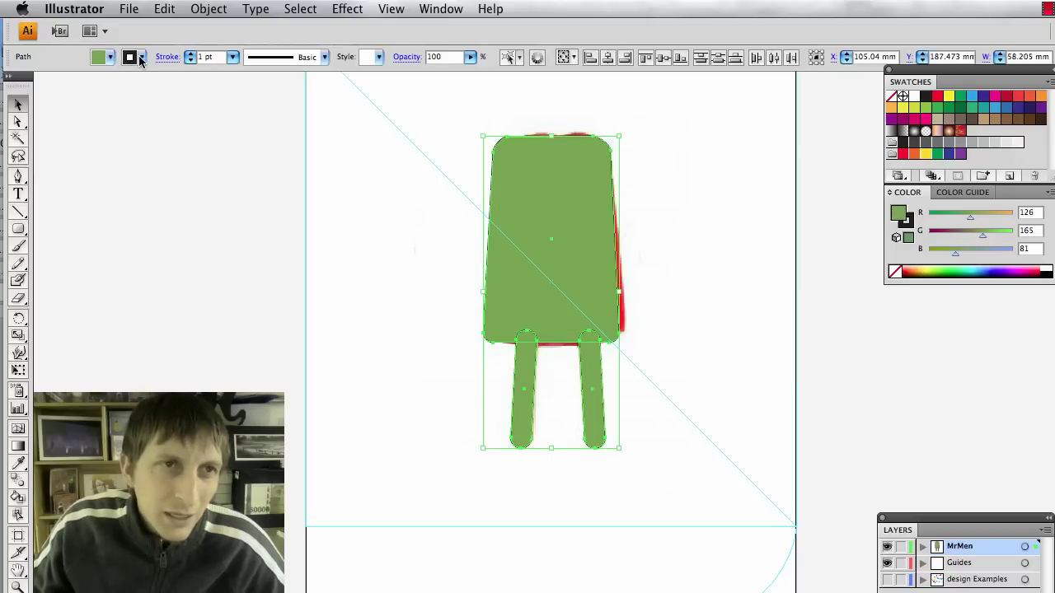
left_click(95, 61)
left_click(325, 347)
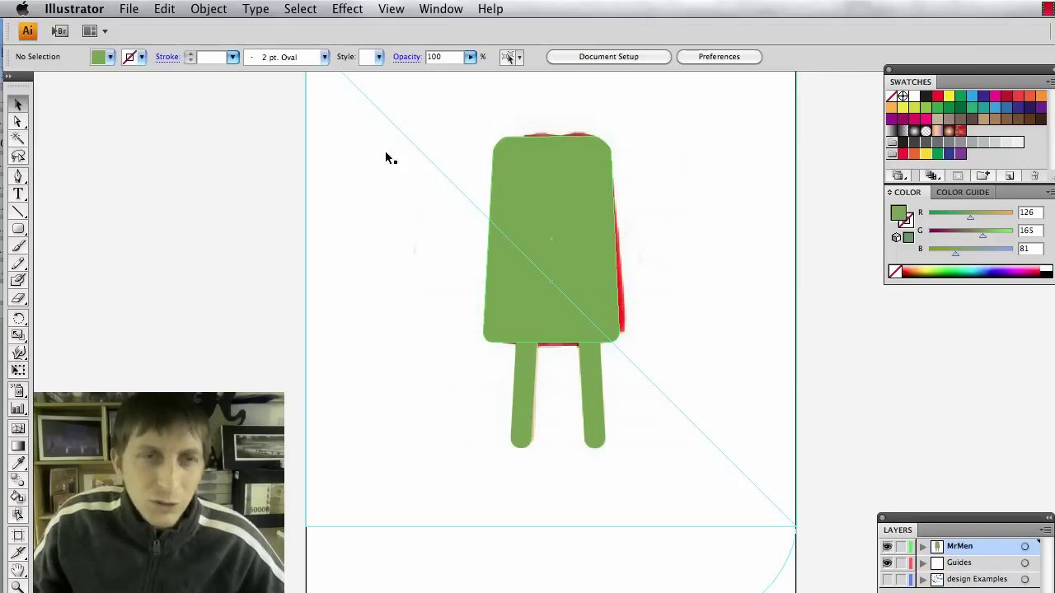
left_click(209, 10)
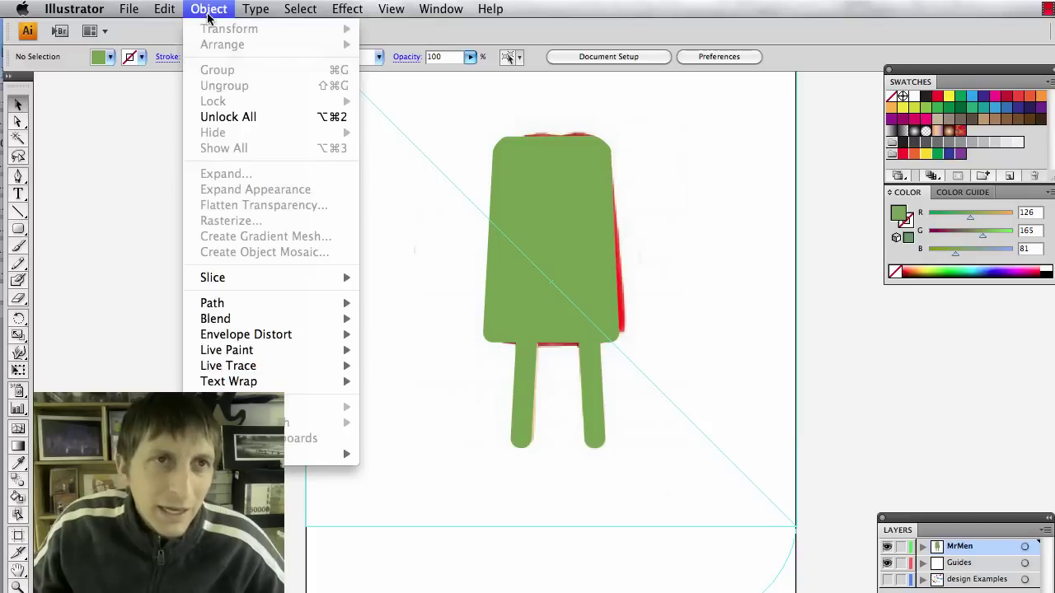
Unlock all objects and delete the reference photo.
left_click(236, 116)
left_click(772, 207)
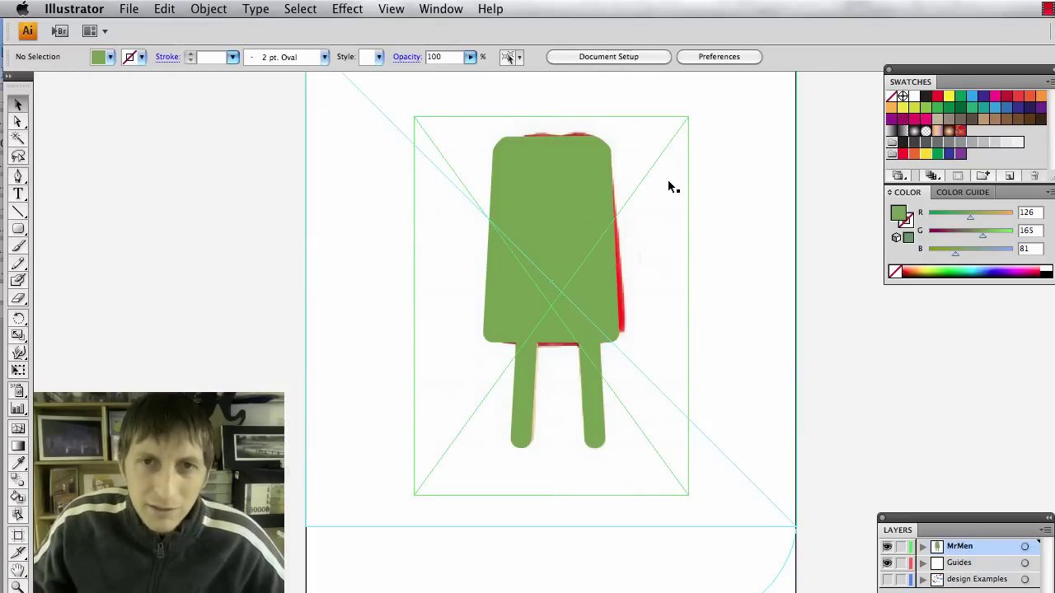
left_click(668, 183)
key("Delete")
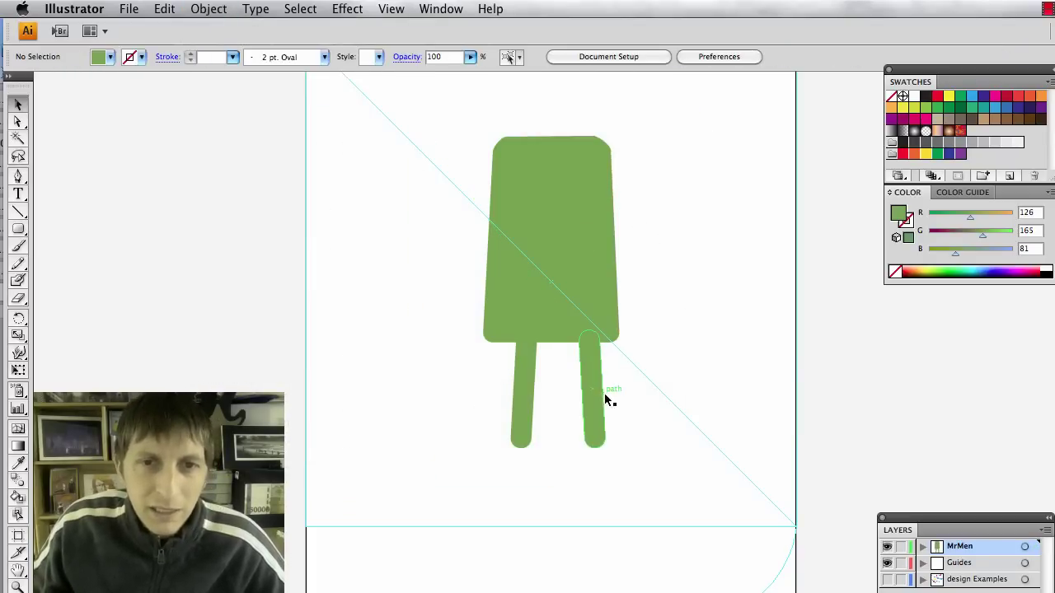
Raise both sticks so they line up evenly under the green body.
left_click_drag(600, 398, 593, 388)
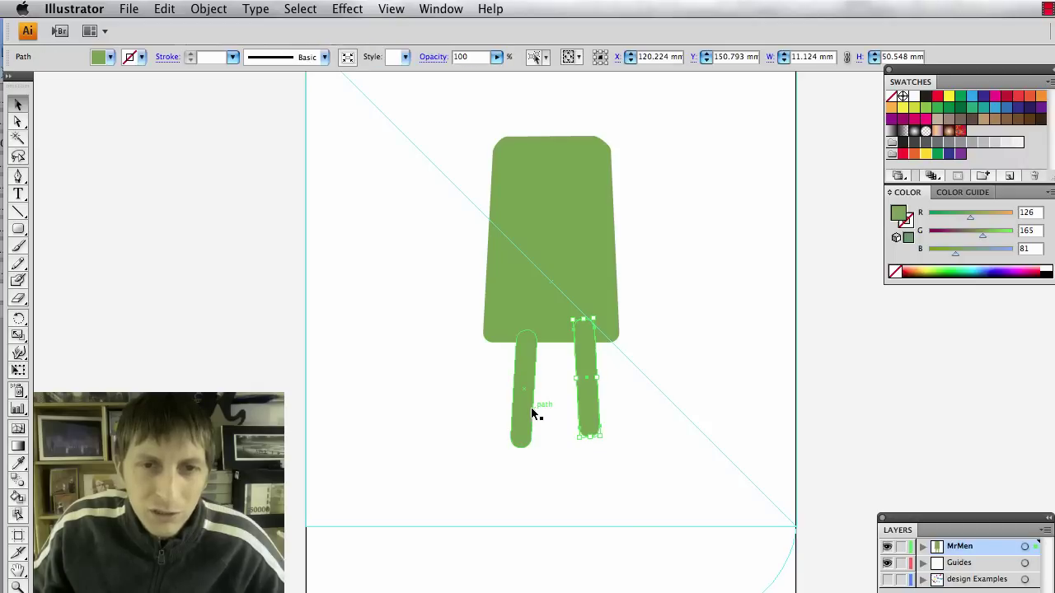
left_click_drag(532, 413, 536, 401)
left_click(657, 497)
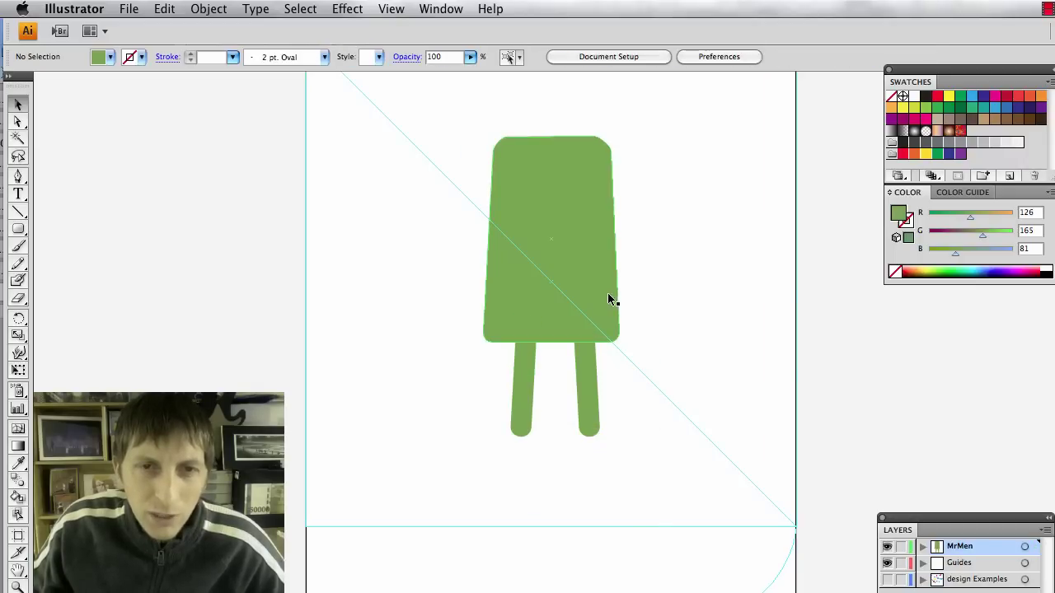
left_click(607, 325)
left_click(583, 383, "shift")
left_click(524, 391, "shift")
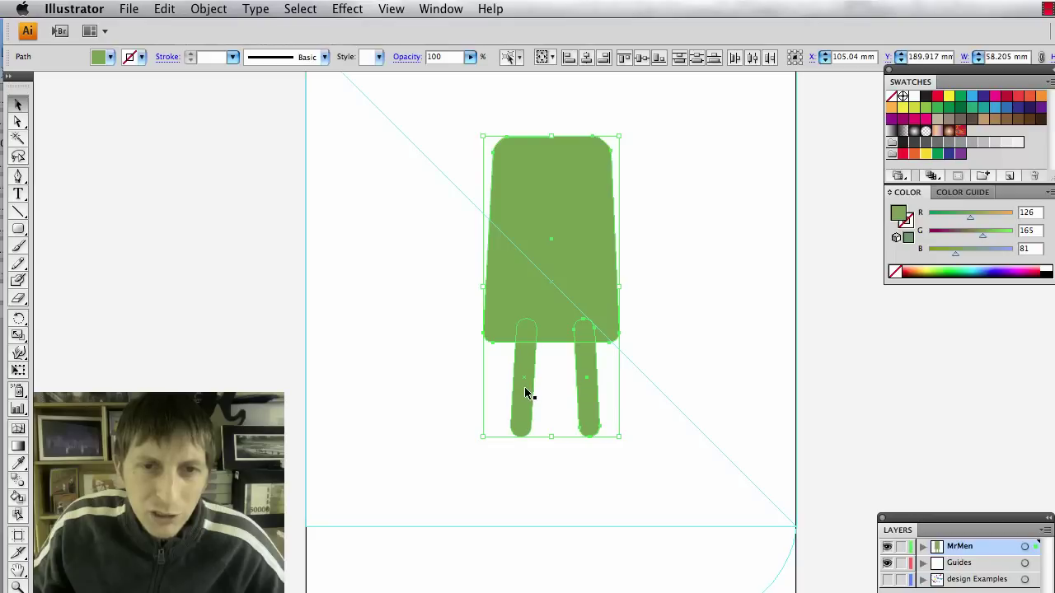
left_click(678, 461)
Fill both sticks brown (R168 G124 B79) and send them behind the green body.
left_click(595, 406)
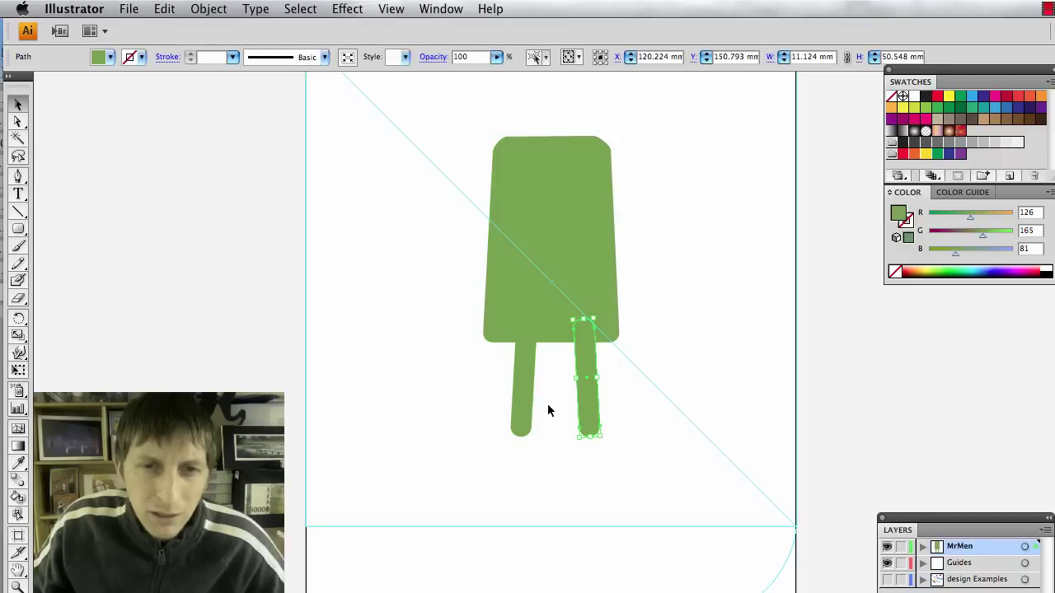
left_click(533, 407, "shift")
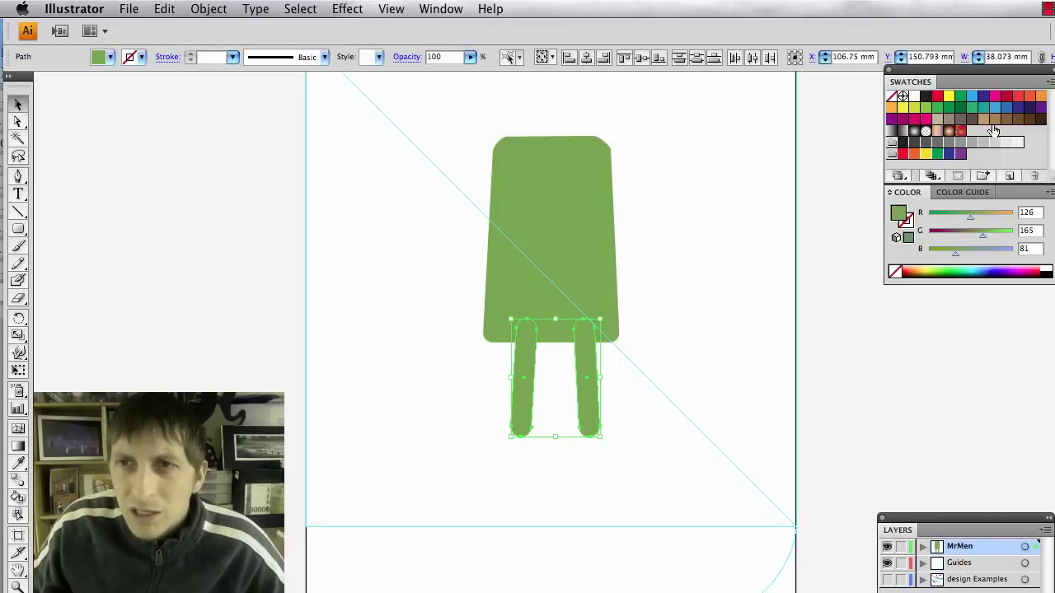
left_click(994, 121)
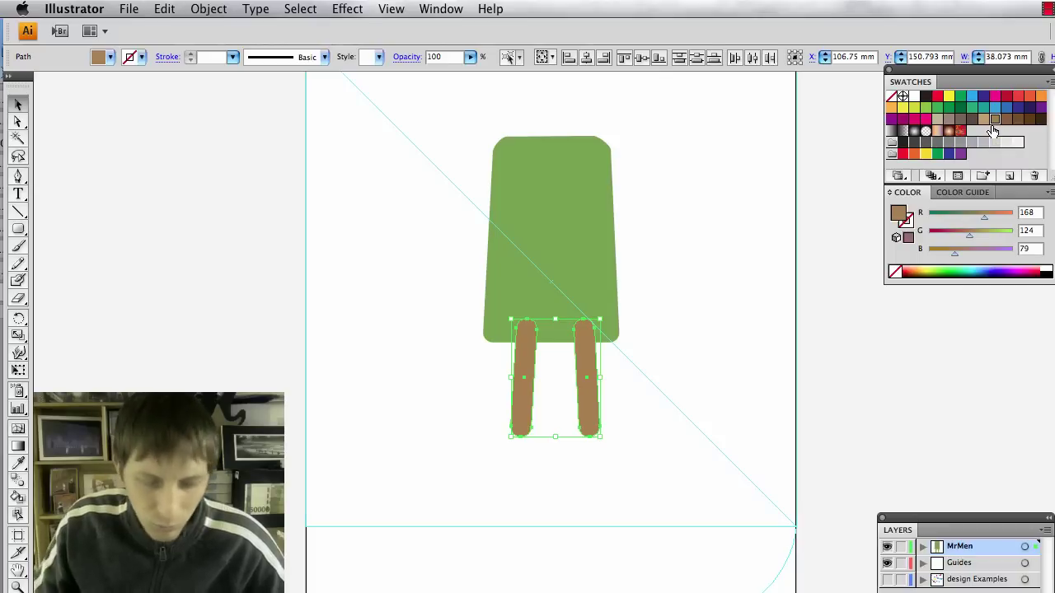
key("super+shift+bracketleft")
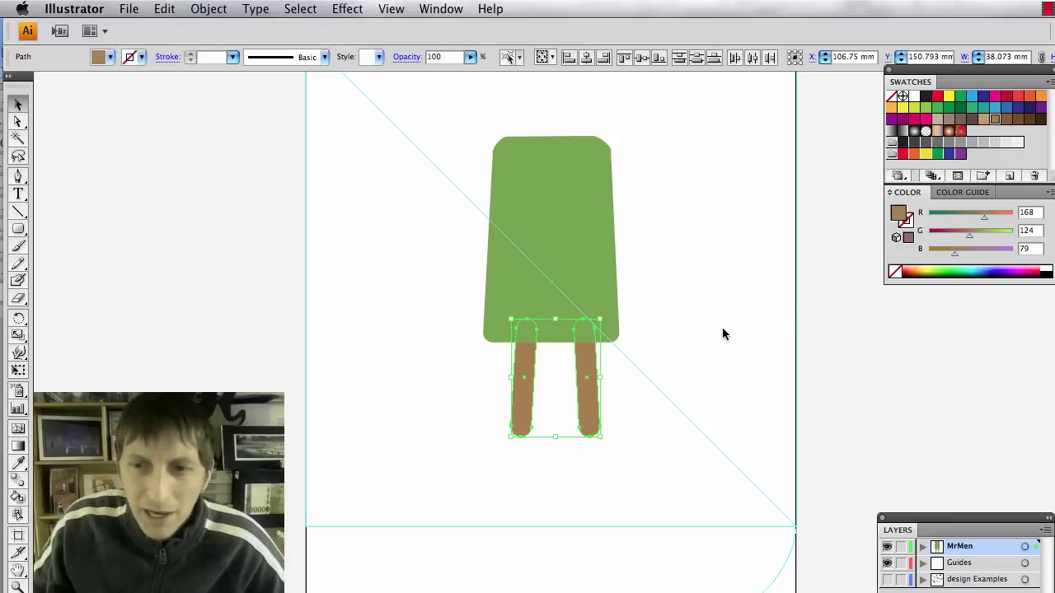
left_click(722, 332)
left_click(590, 235)
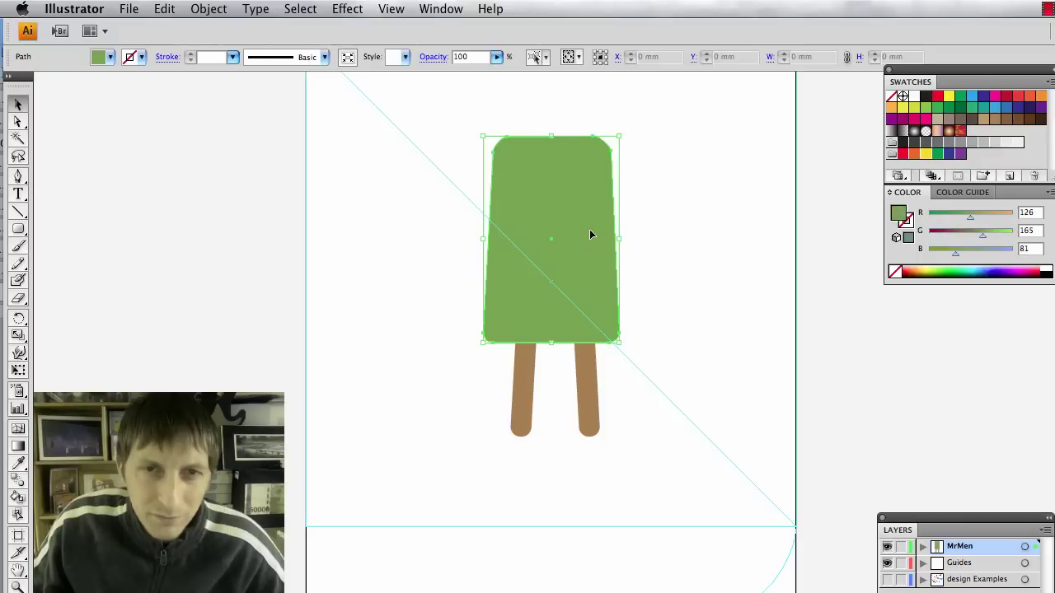
left_click(702, 228)
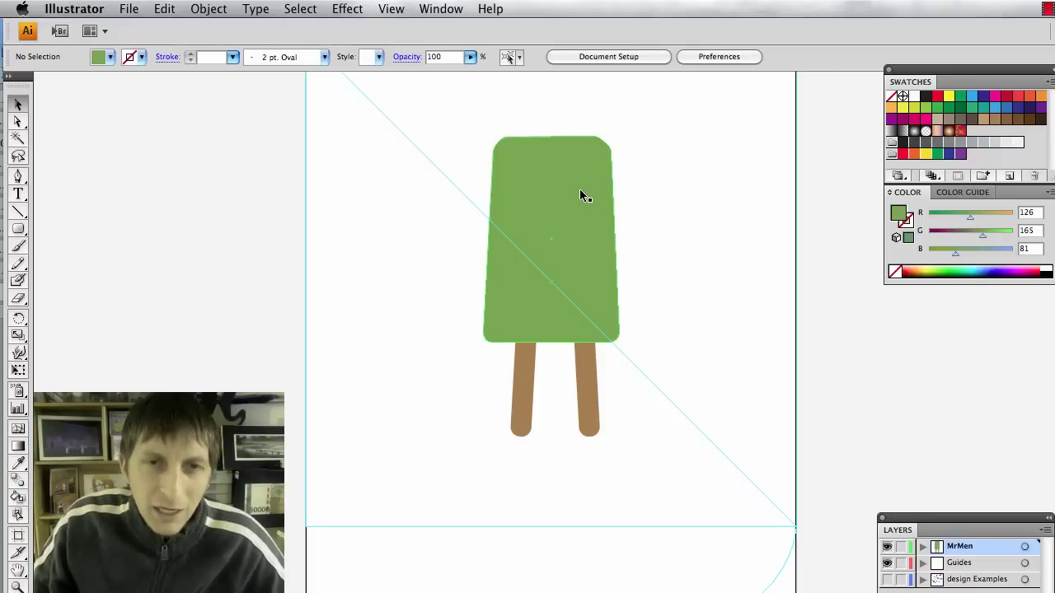
Draw a curved leaf-shaped Pen path over the body's top-left corner.
scroll(579, 189, "up", 1)
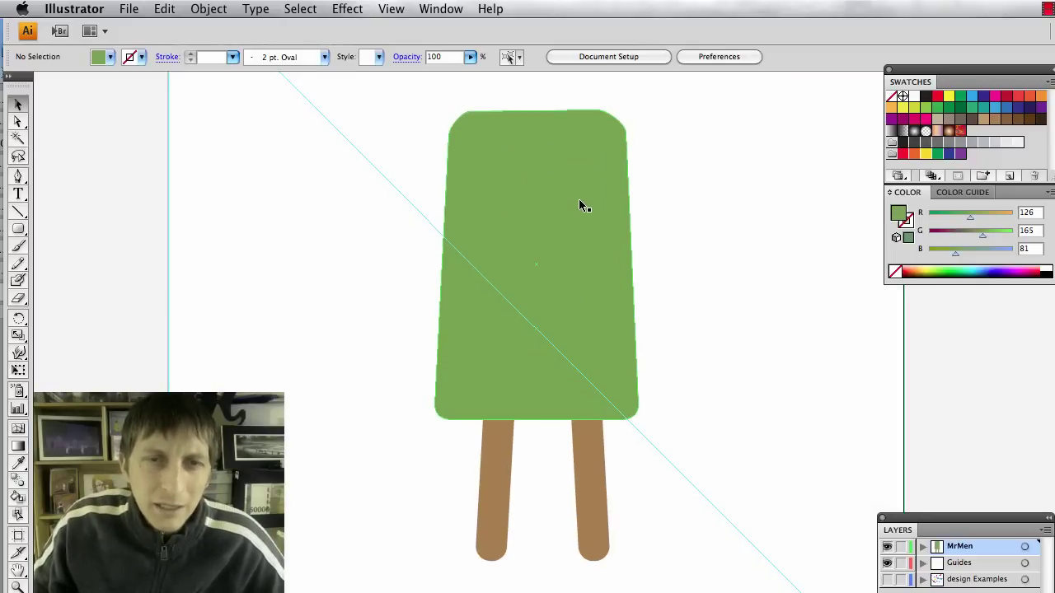
key("p")
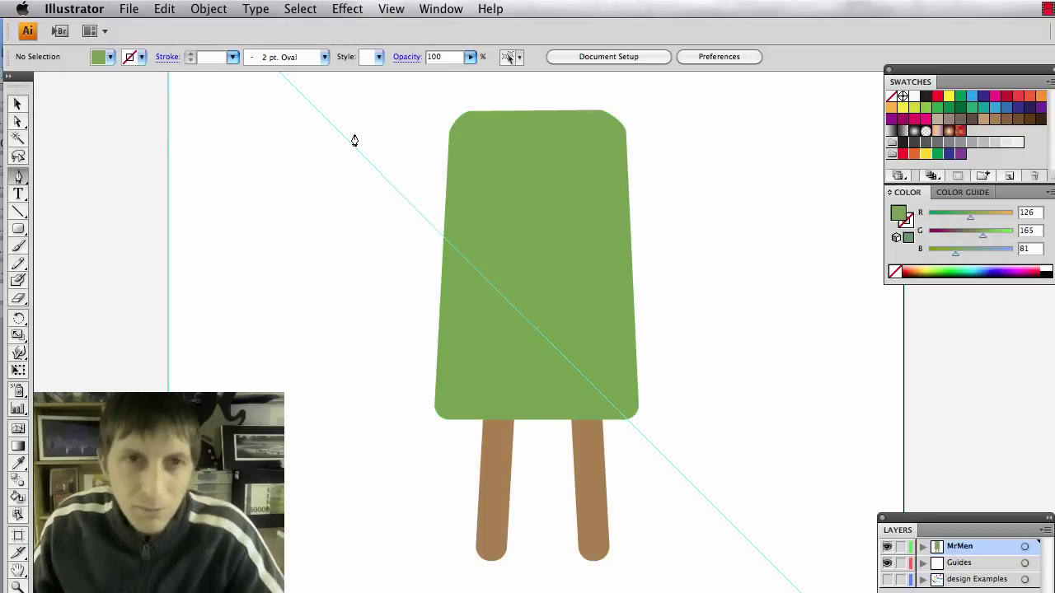
left_click(416, 156)
left_click_drag(505, 94, 565, 89)
key("super+z")
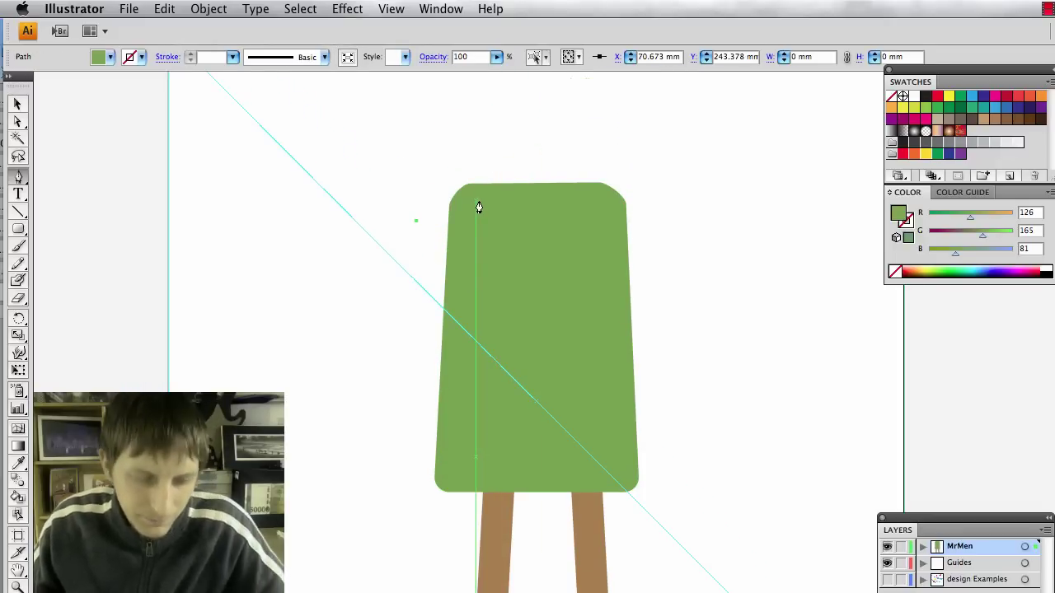
key("super+shift+z")
key("super+z")
key("super+z")
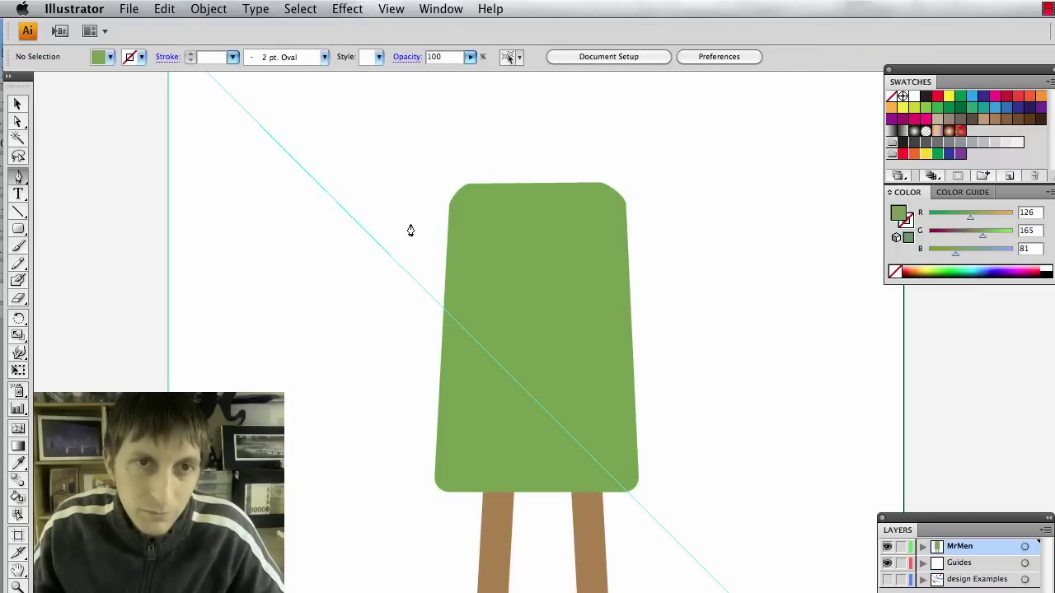
left_click(397, 235)
left_click_drag(557, 145, 613, 100)
left_click(429, 207)
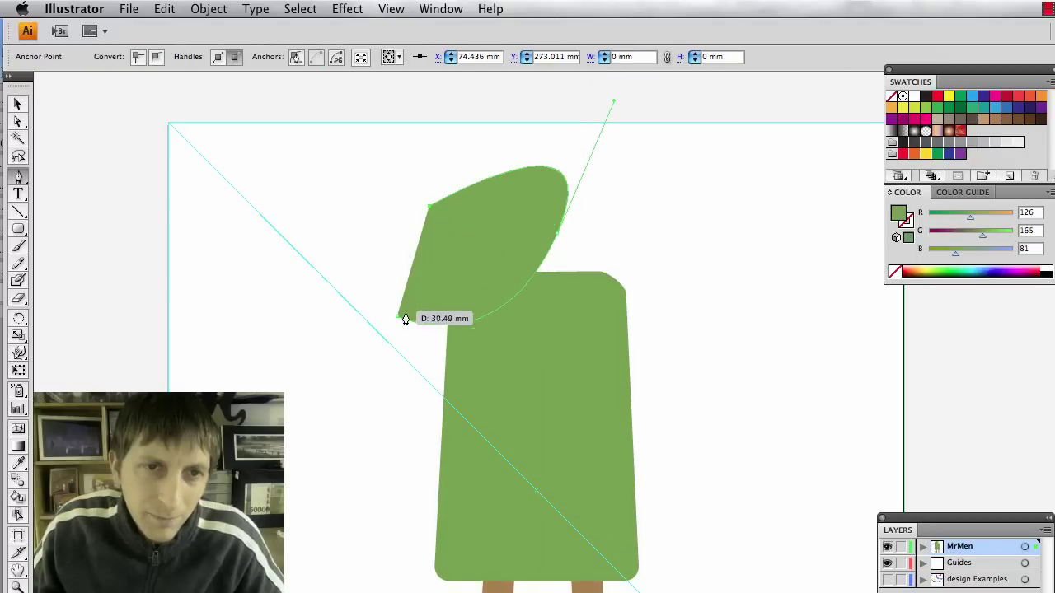
left_click(398, 323)
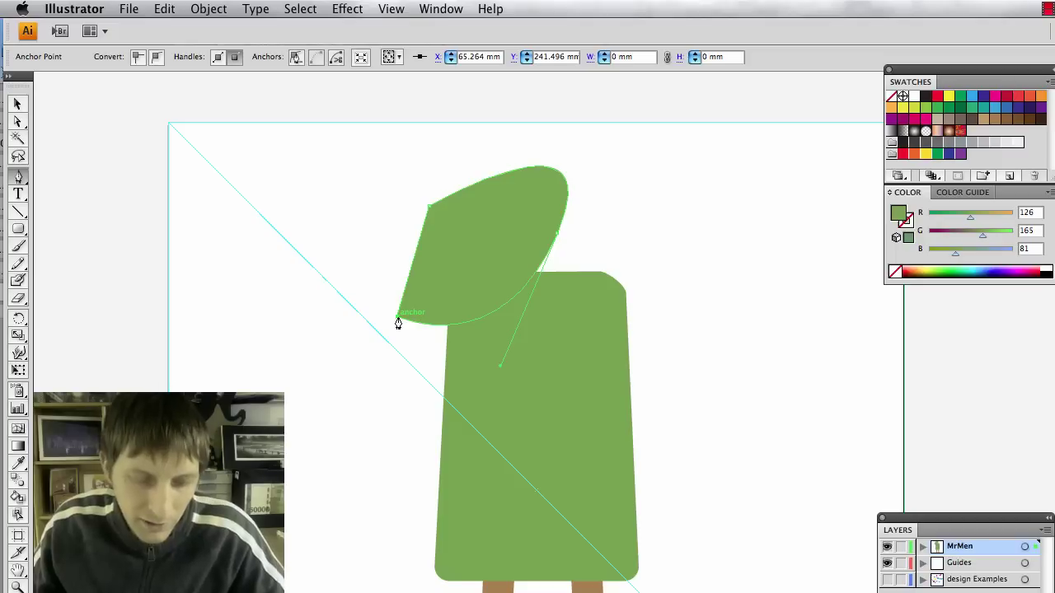
left_click_drag(398, 323, 392, 323)
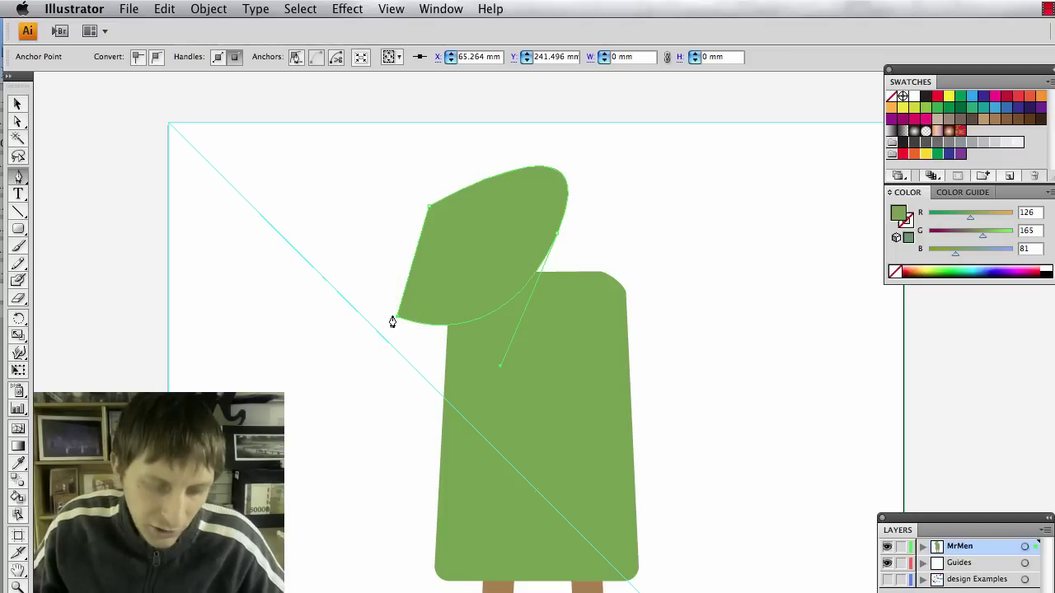
Subtract the bite shape from the green body with Pathfinder Minus Front, then dock the panel.
key("v")
left_click(432, 293)
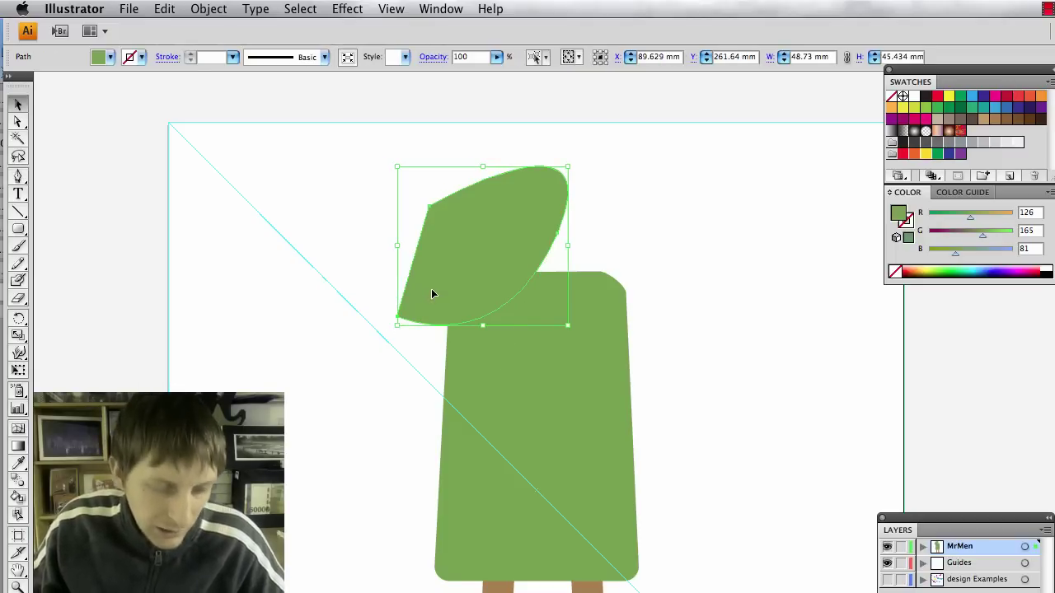
left_click(505, 374, "shift")
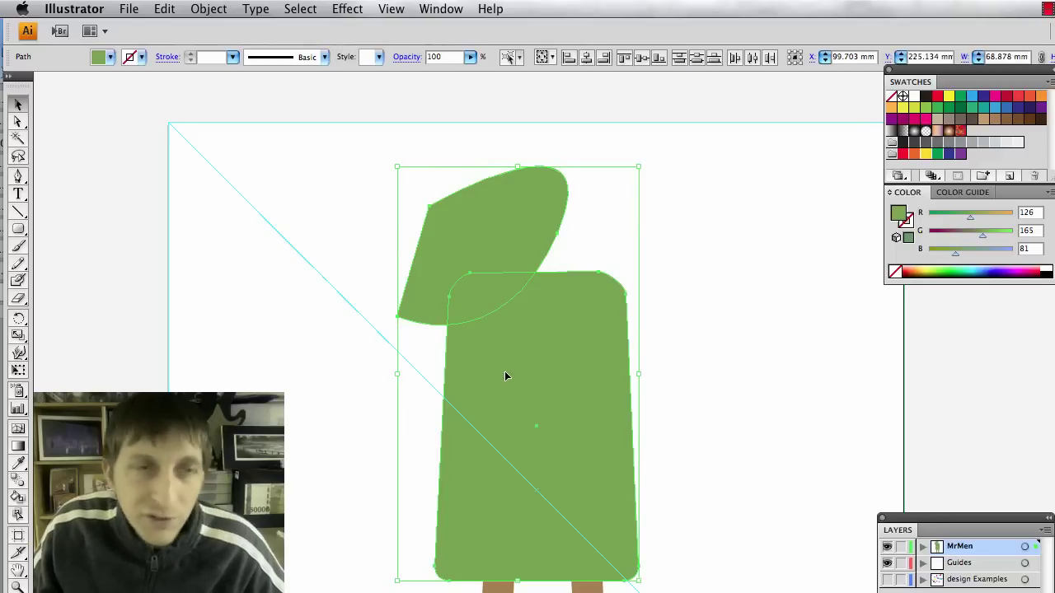
left_click(440, 9)
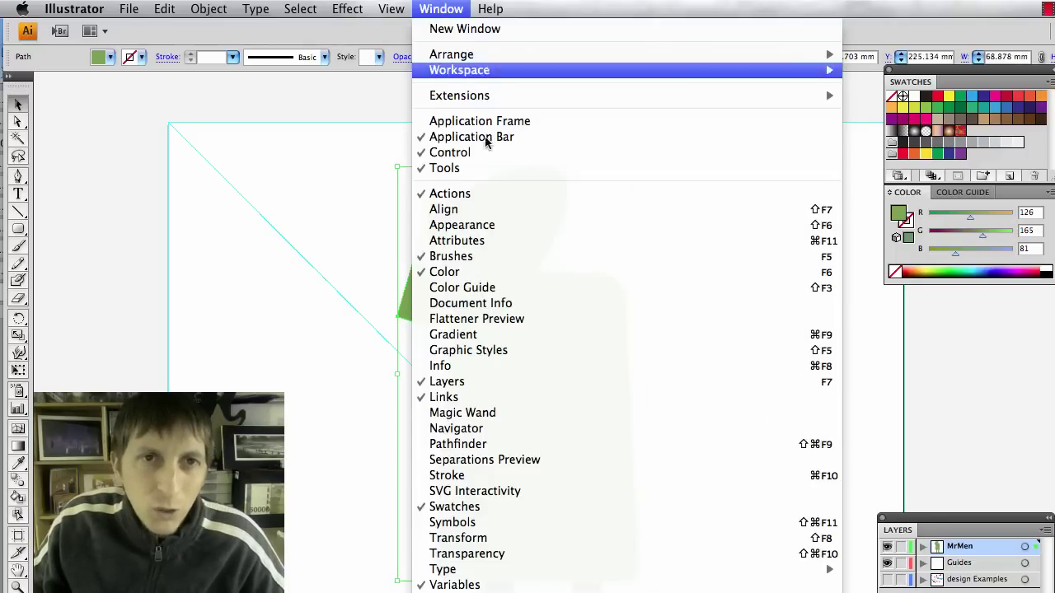
left_click(580, 443)
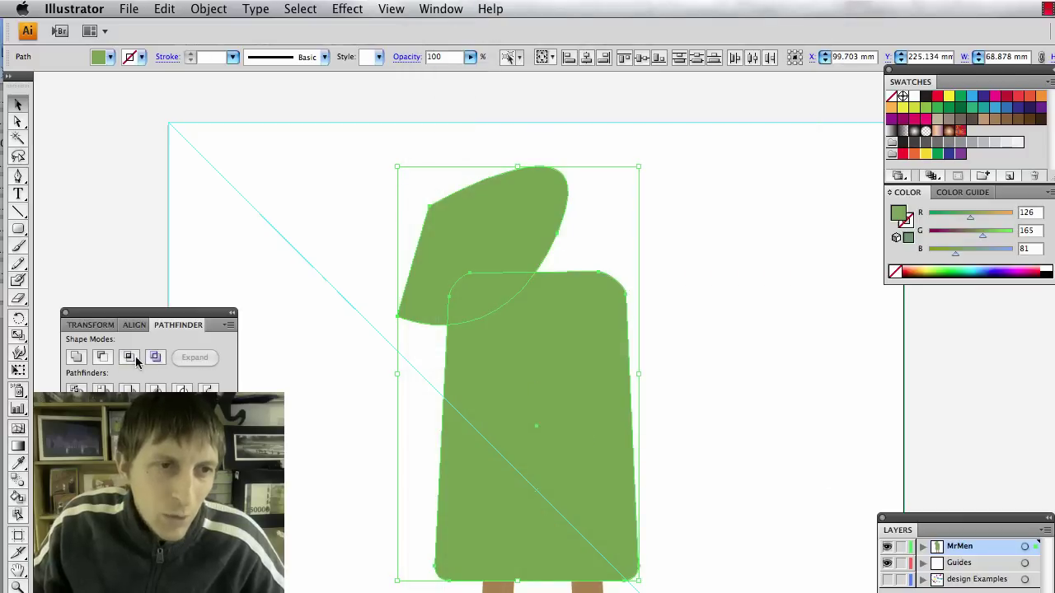
left_click(101, 357)
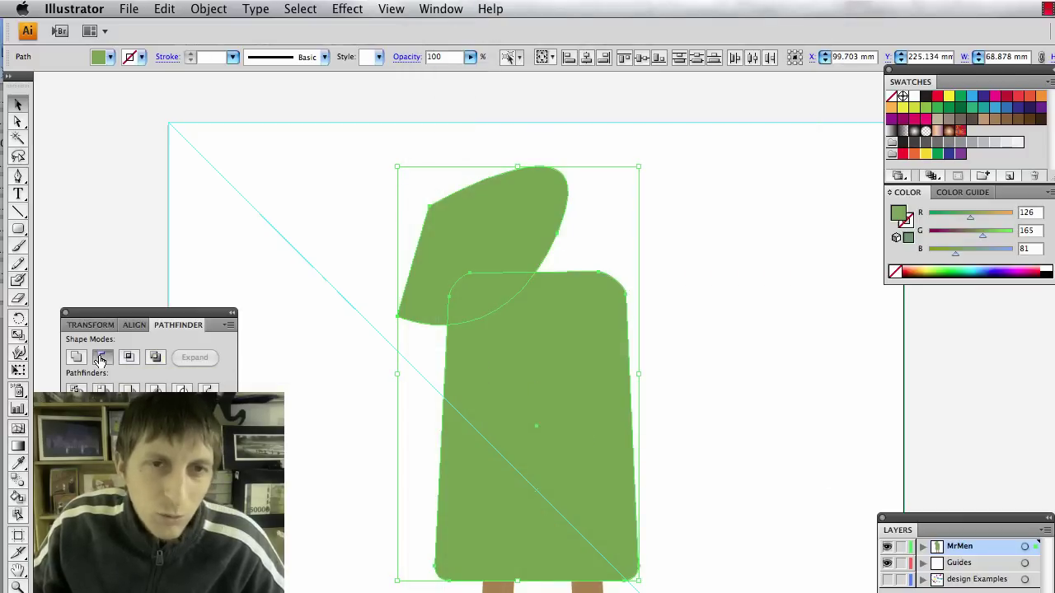
left_click_drag(128, 317, 958, 290)
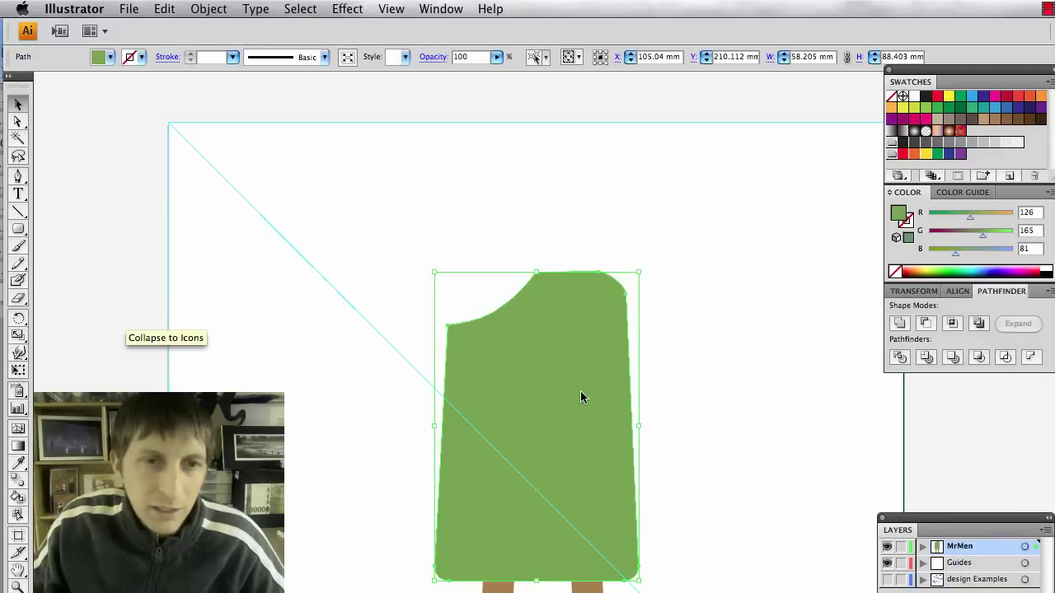
Draw an eye ellipse on the popsicle and fill it white.
left_click(562, 202)
scroll(735, 473, "down", 2)
scroll(736, 471, "down", 3)
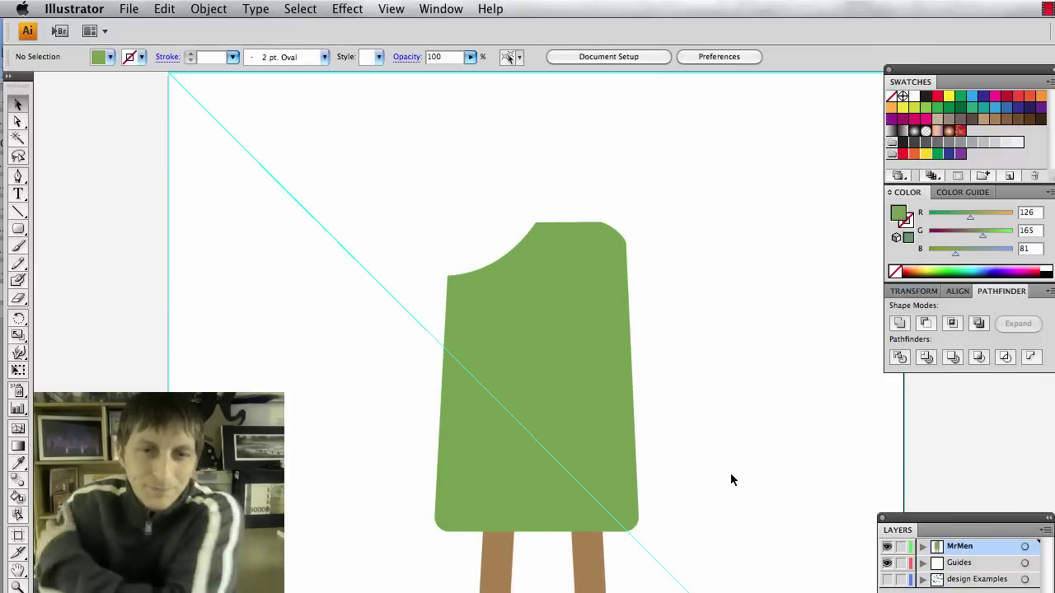
scroll(730, 473, "down", 3)
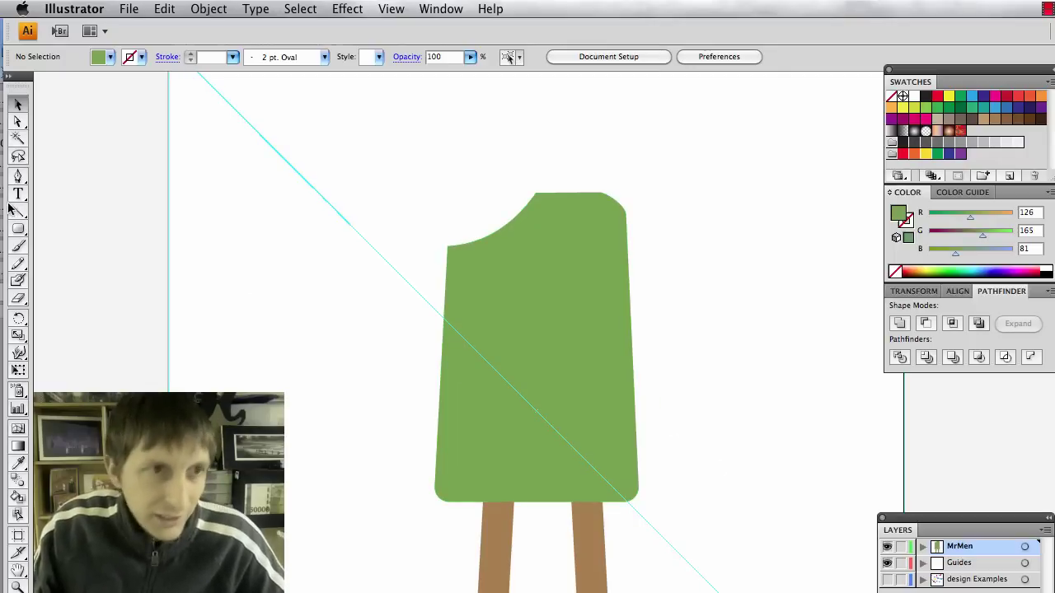
left_click_drag(17, 228, 51, 265)
left_click_drag(486, 258, 524, 312)
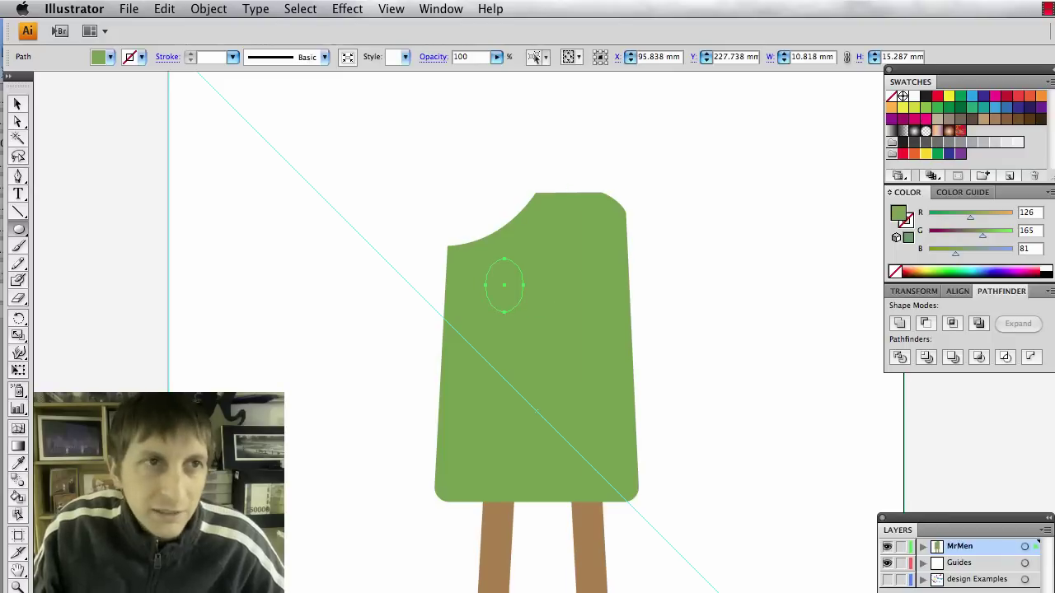
left_click(110, 57)
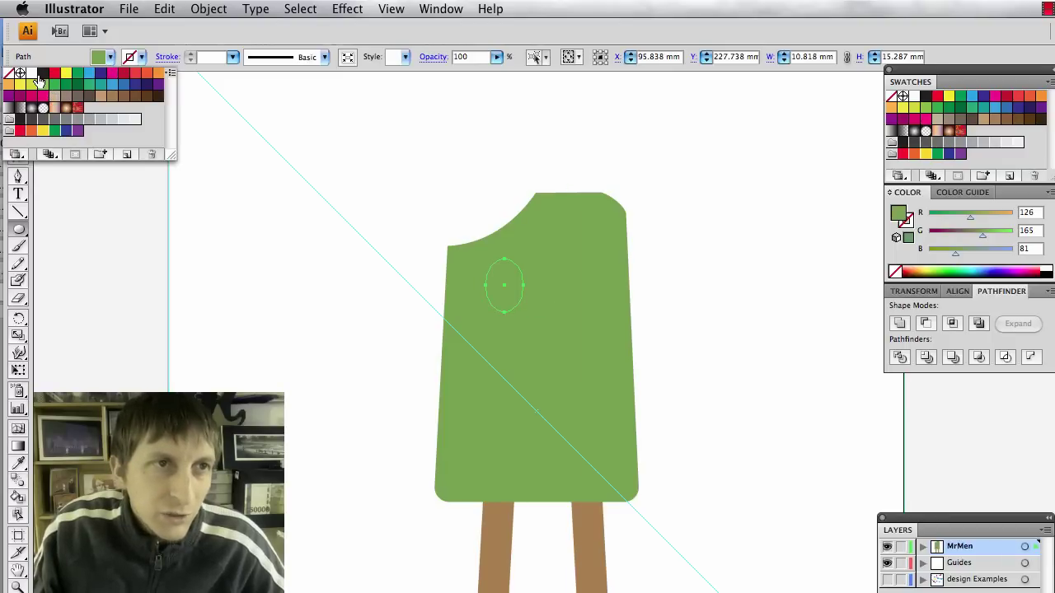
left_click(32, 75)
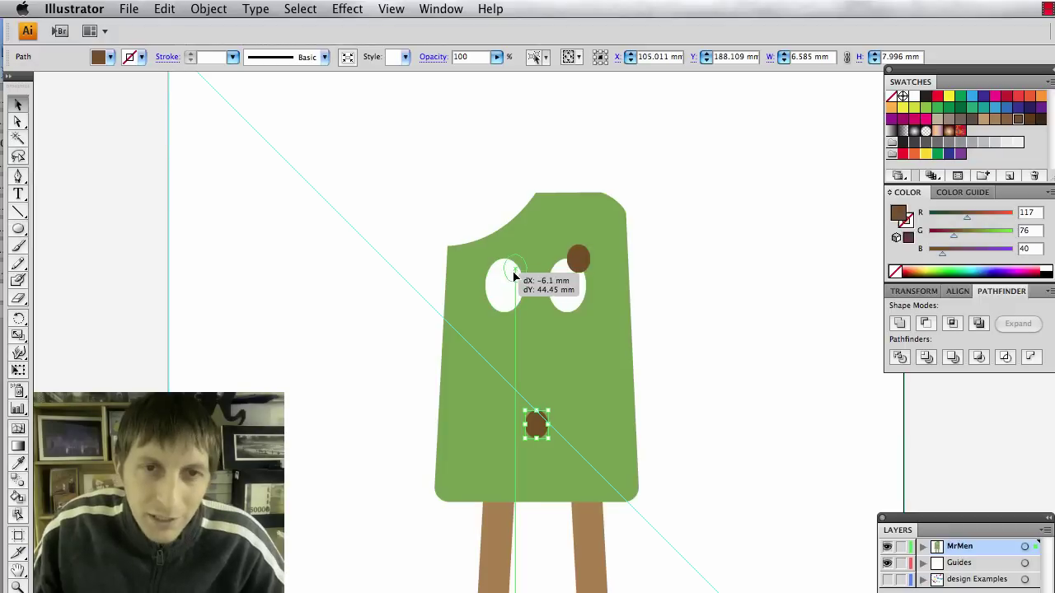
Position the brown pupils inside the left and right eyes.
left_click_drag(512, 270, 514, 269)
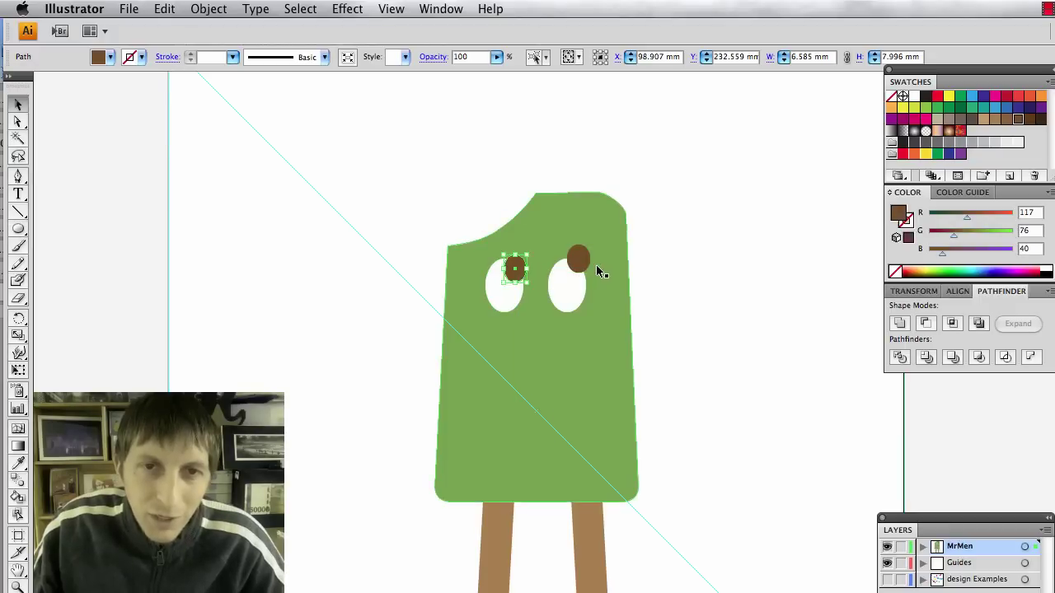
left_click_drag(583, 261, 583, 271)
left_click(702, 354)
left_click(583, 259)
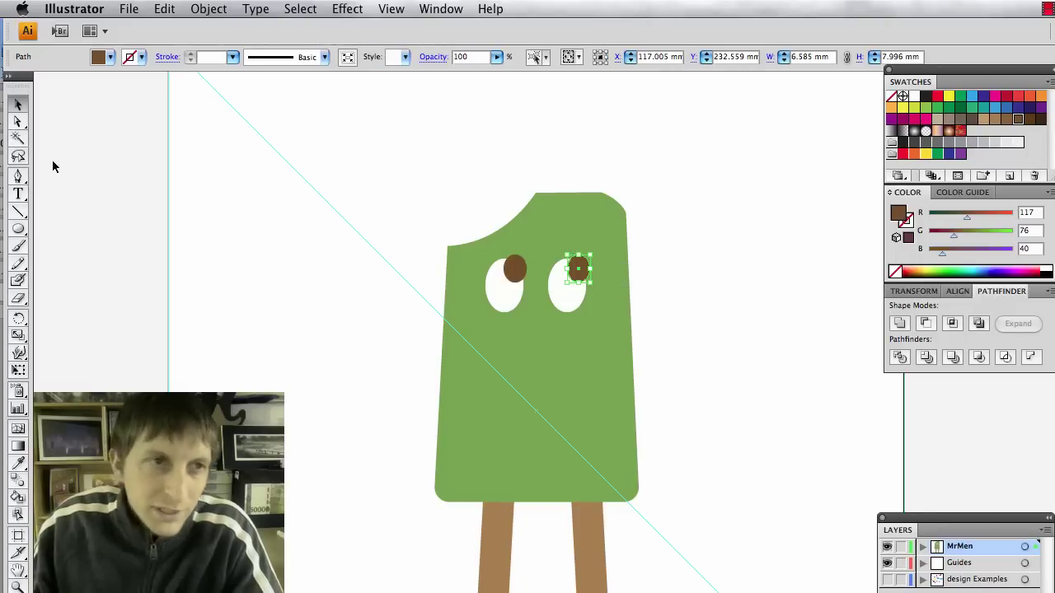
Add a small dark grey ellipse spot low on the body's right side.
left_click(18, 228)
left_click_drag(583, 424, 610, 453)
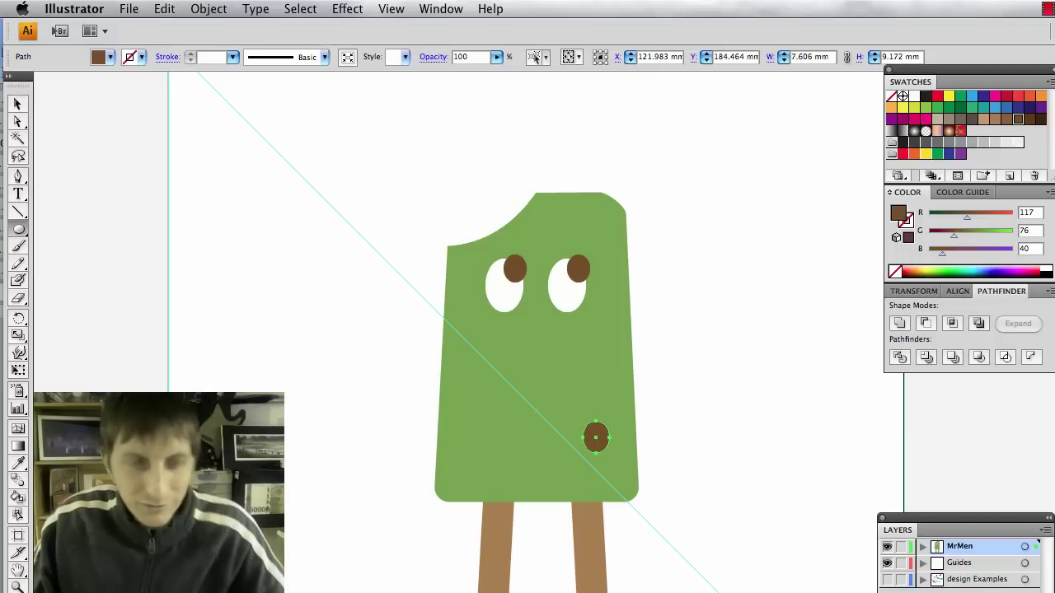
key("v")
left_click(110, 57)
left_click(34, 125)
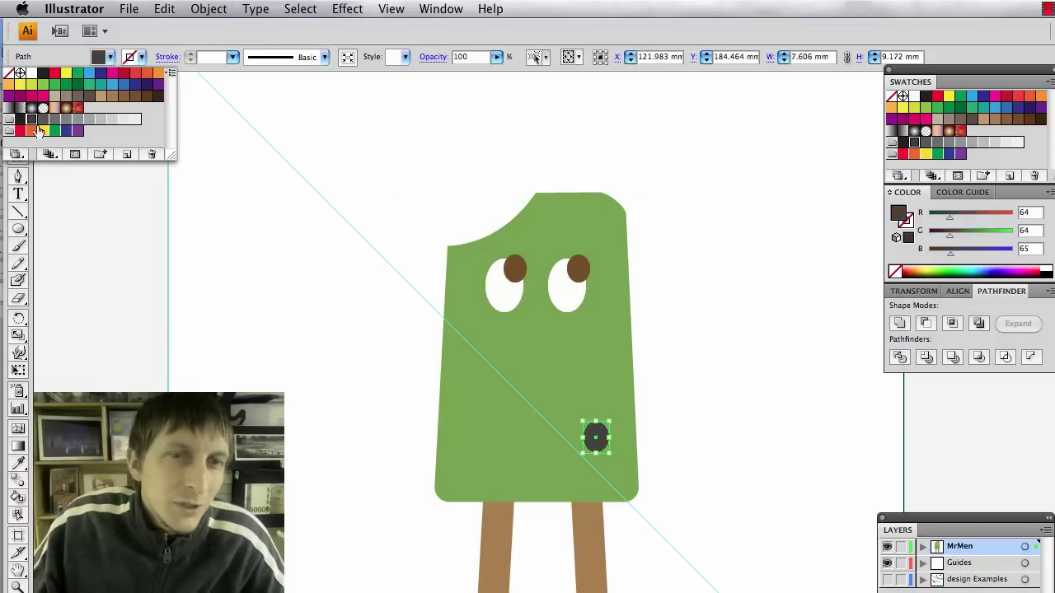
left_click(292, 441)
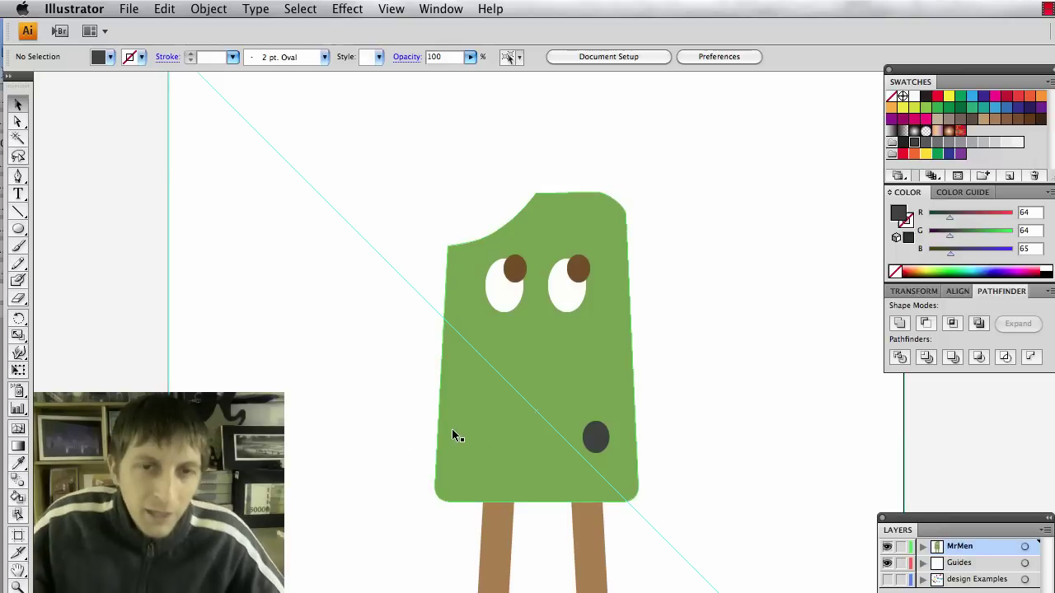
scroll(442, 461, "down", 3)
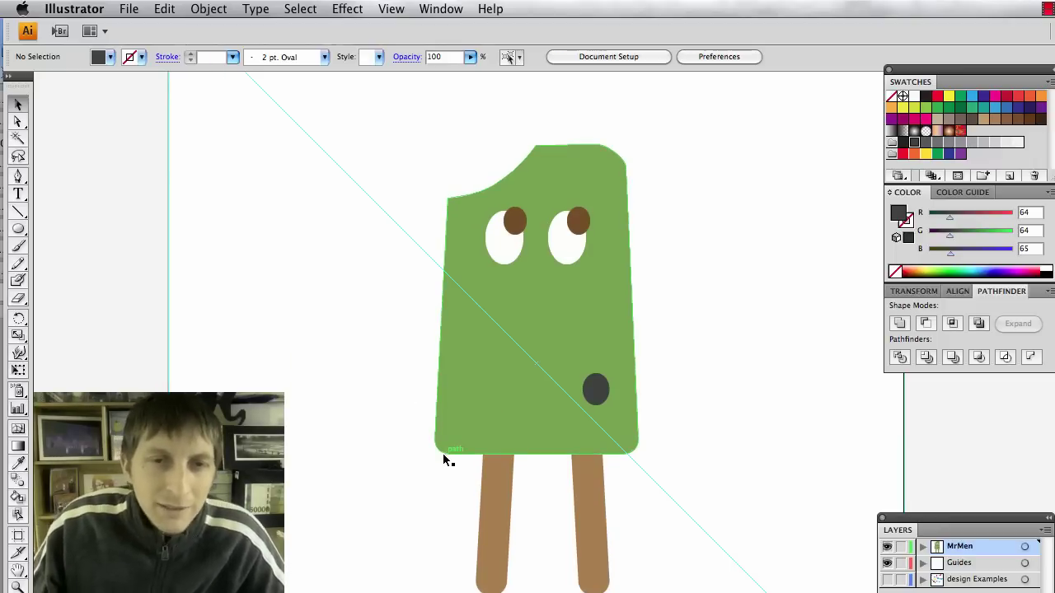
key("super+Tab")
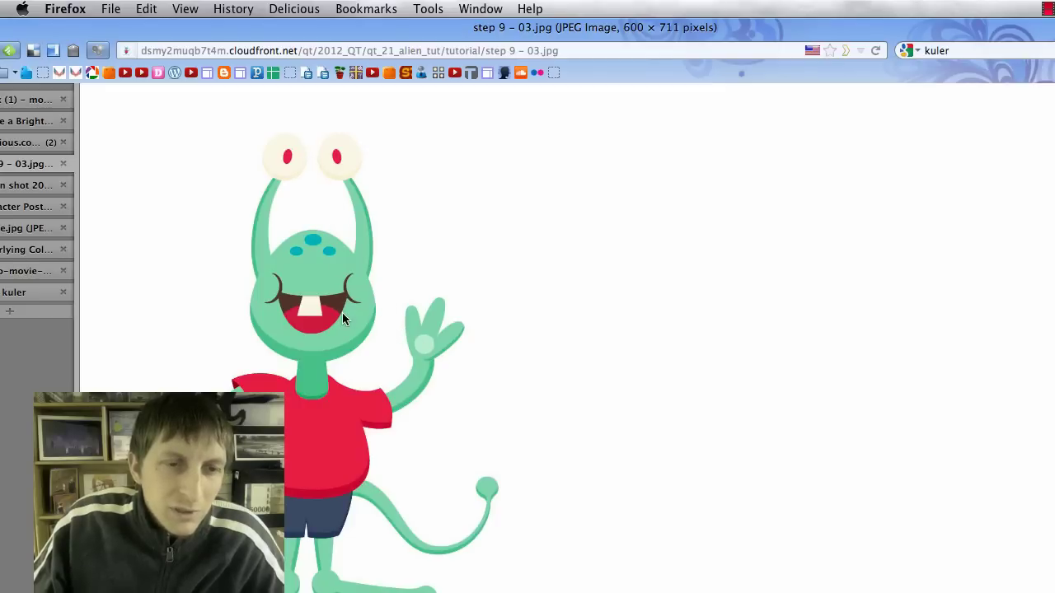
key("super+Tab")
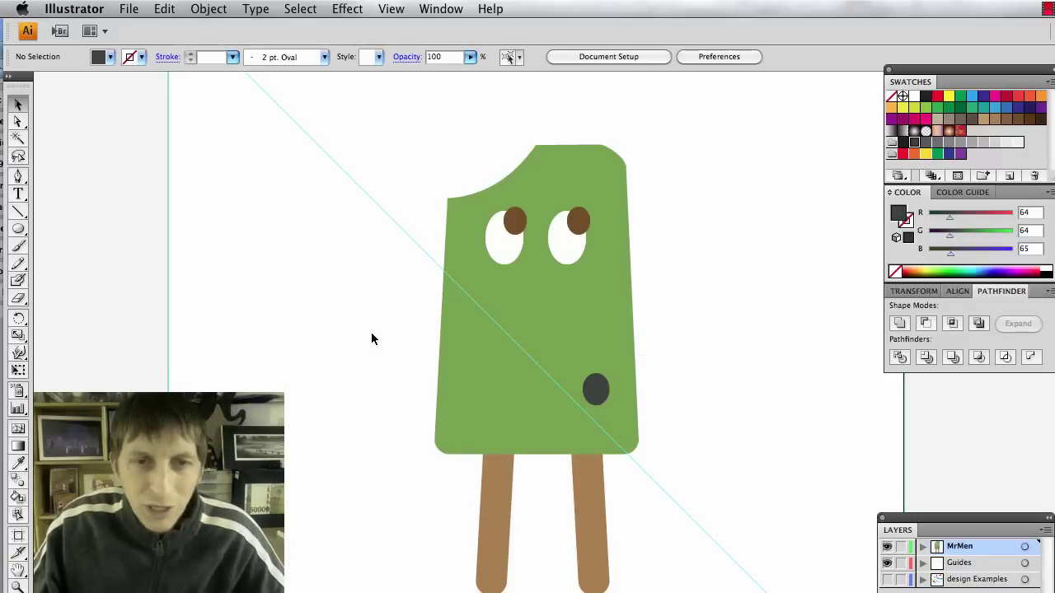
Paste a copy of the body in front and fill it dark green, R0 G104 B43.
left_click(472, 396)
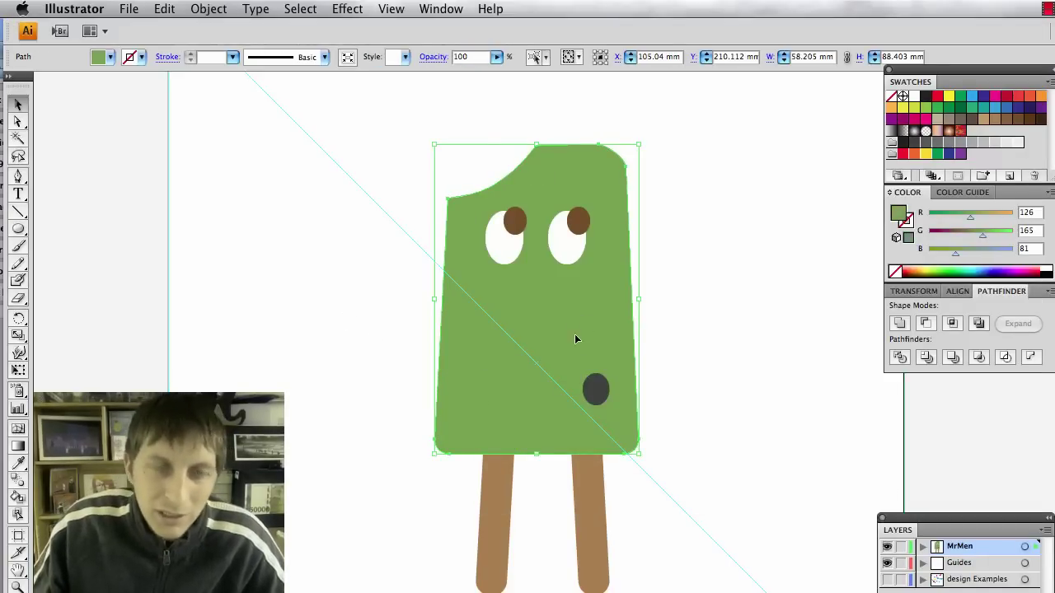
key("super+c")
key("super+f")
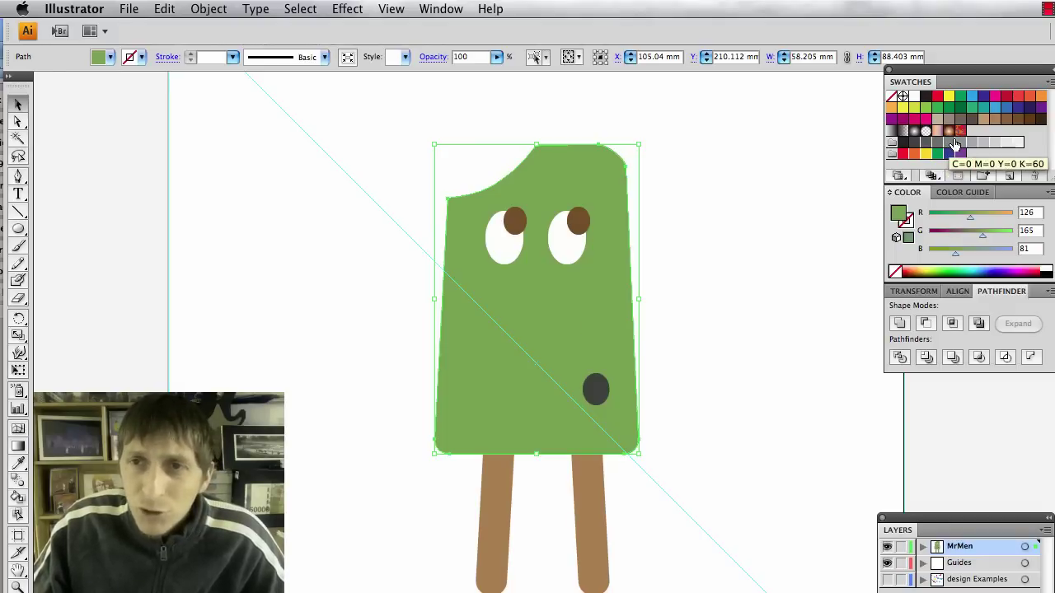
left_click(959, 110)
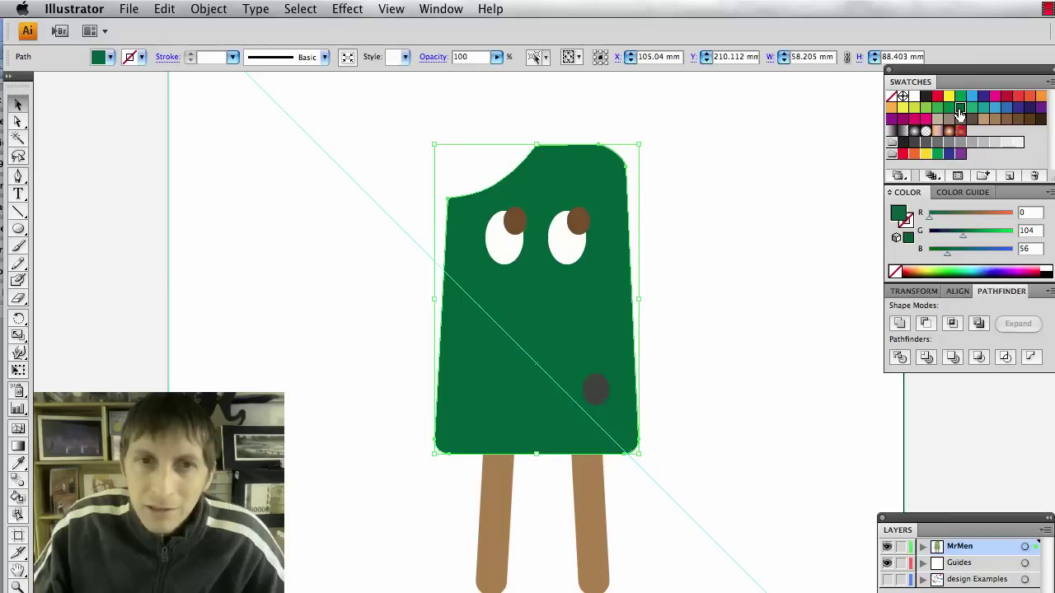
left_click(950, 108)
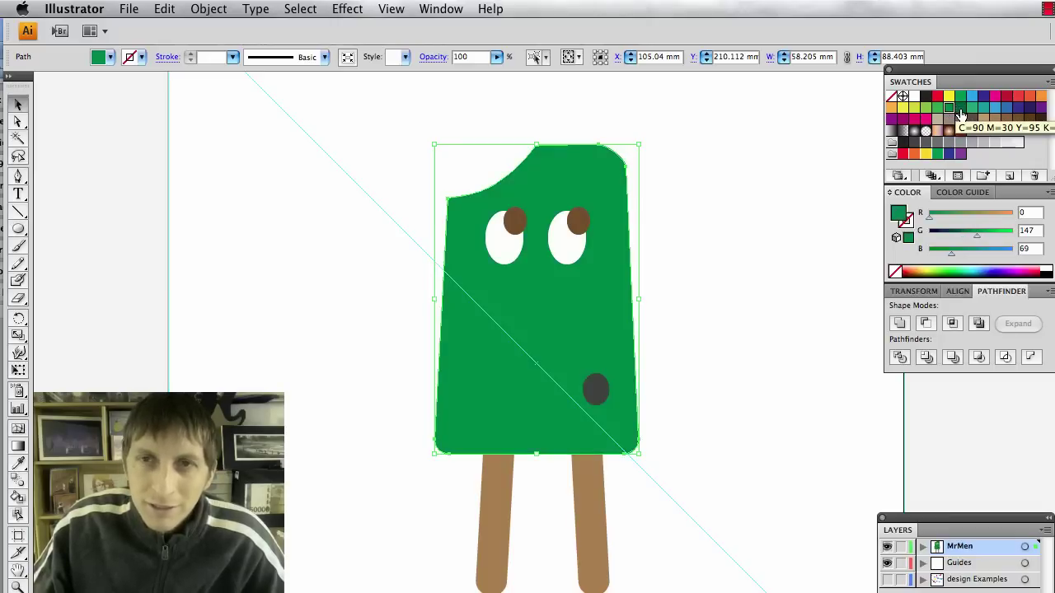
left_click(960, 111)
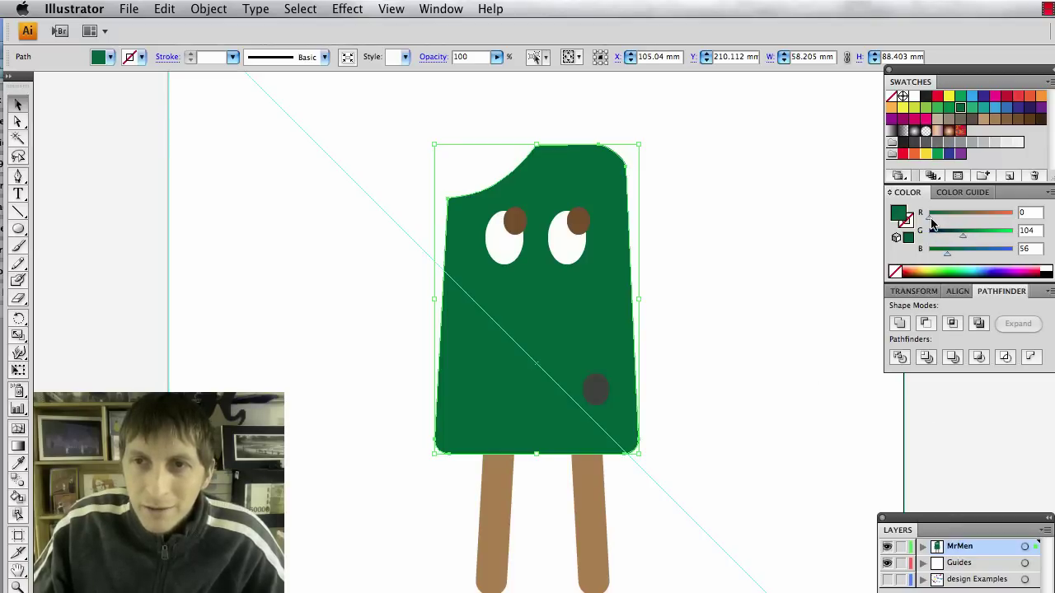
left_click_drag(945, 258, 942, 259)
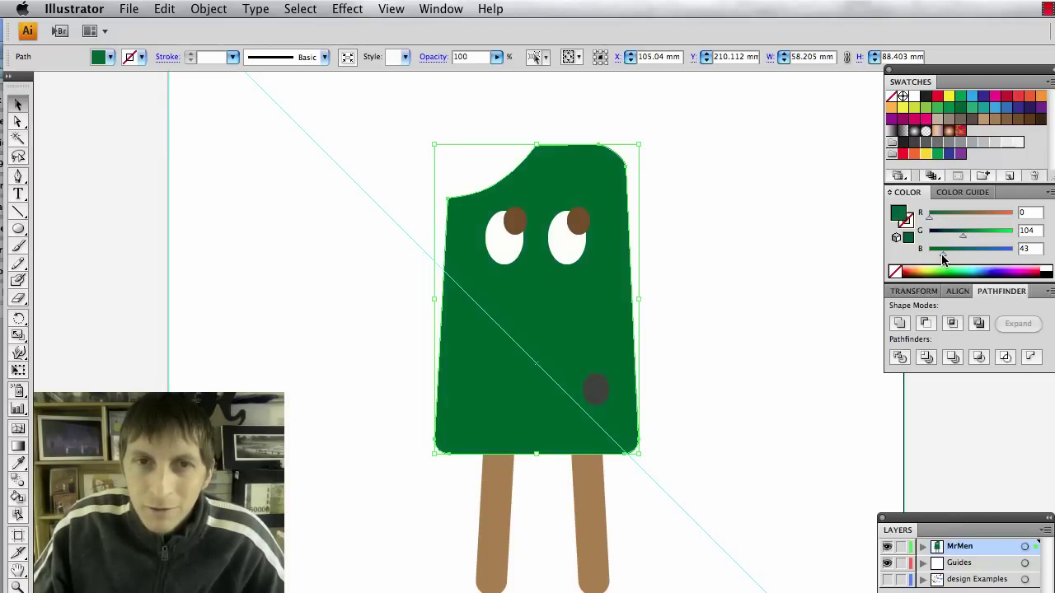
key("super+z")
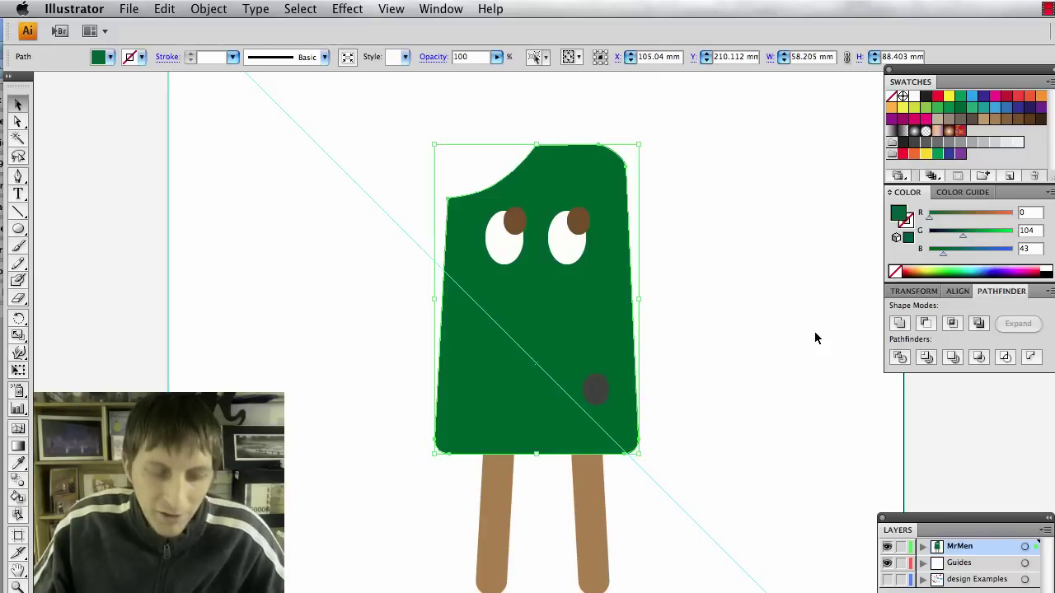
key("super+z")
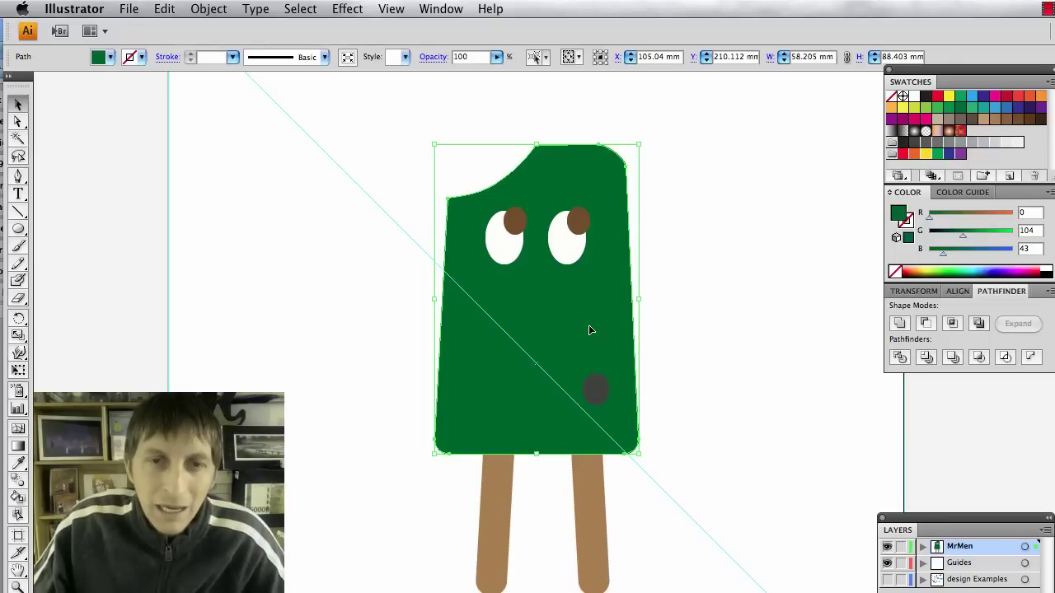
Raise the copy, fill it near-black, and subtract it from the body with Minus Front.
left_click_drag(533, 419, 534, 404)
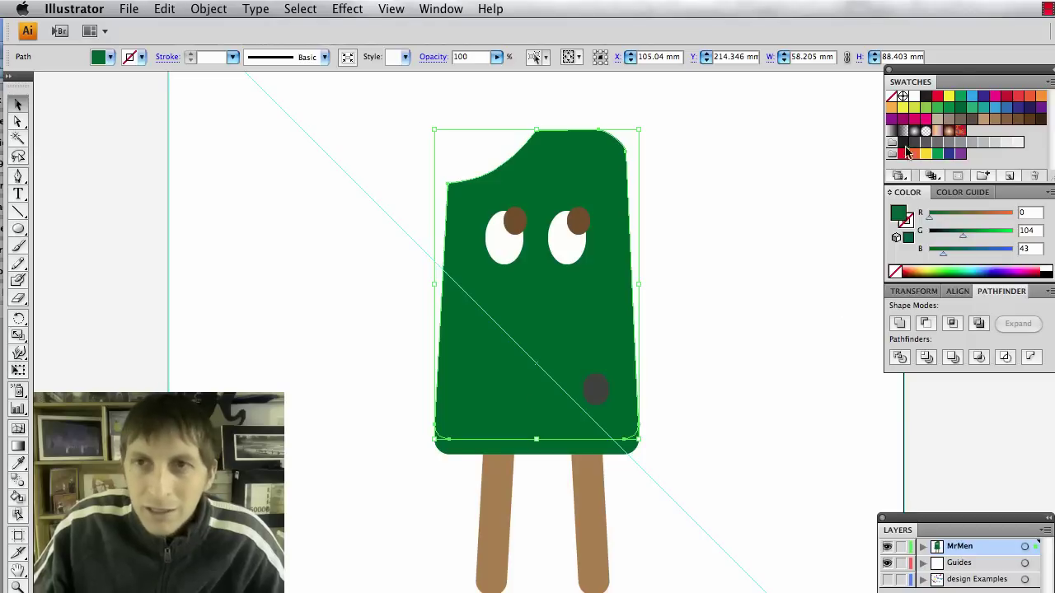
left_click(924, 97)
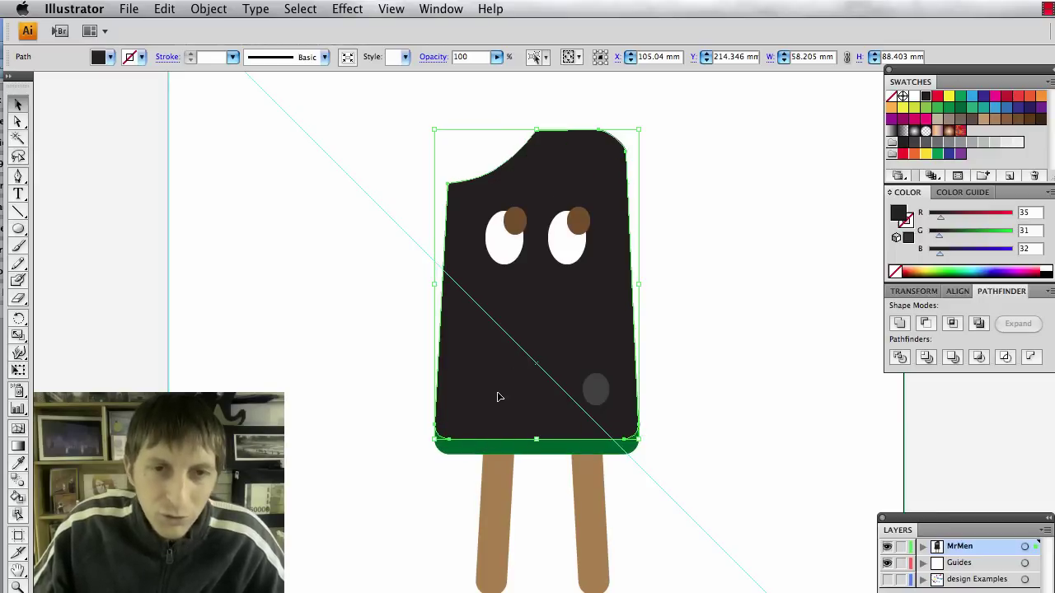
left_click(500, 446, "shift")
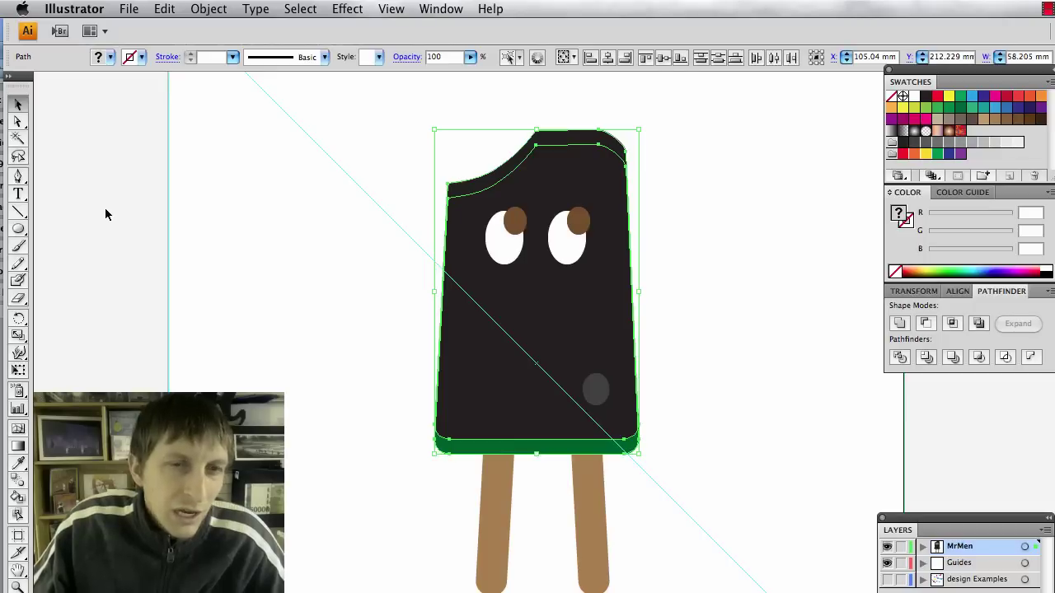
left_click(926, 323)
Try greens on the bottom band, then sample the body's green onto it with the Eyedropper.
left_click(779, 418)
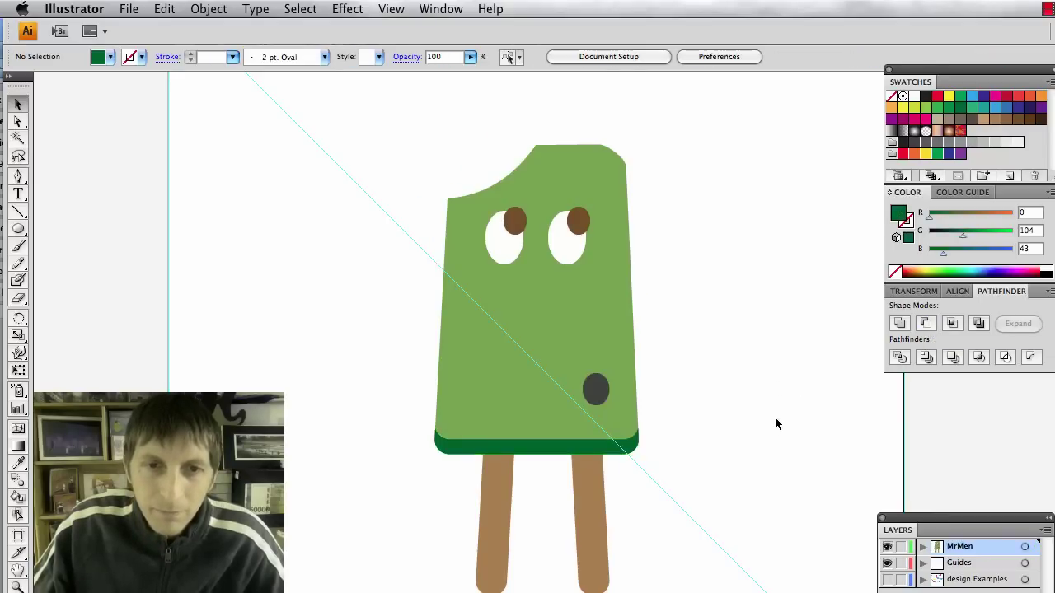
left_click(534, 449)
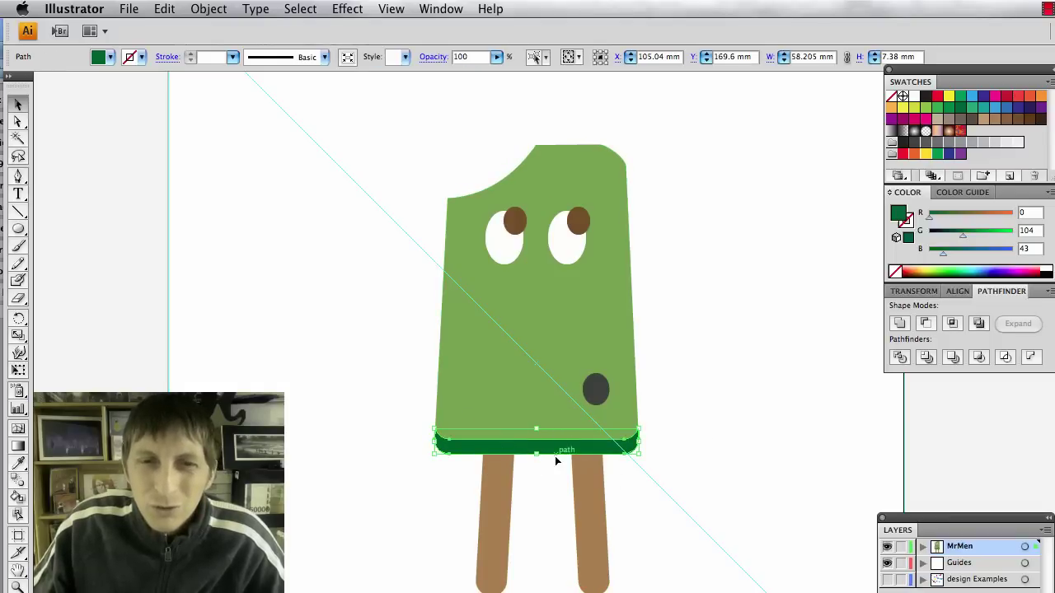
left_click(936, 110)
left_click(624, 478)
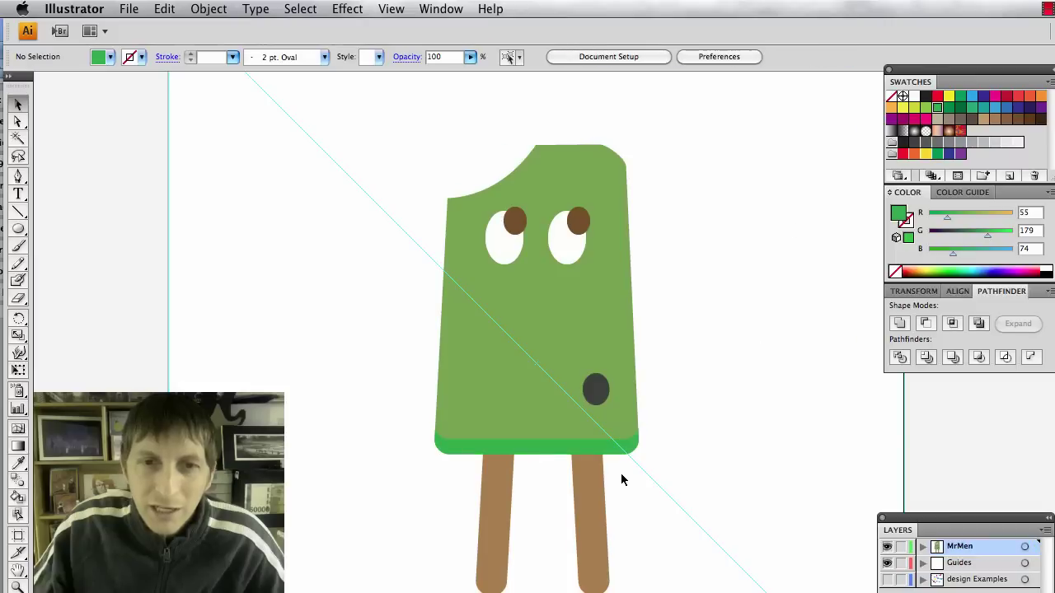
left_click(604, 452)
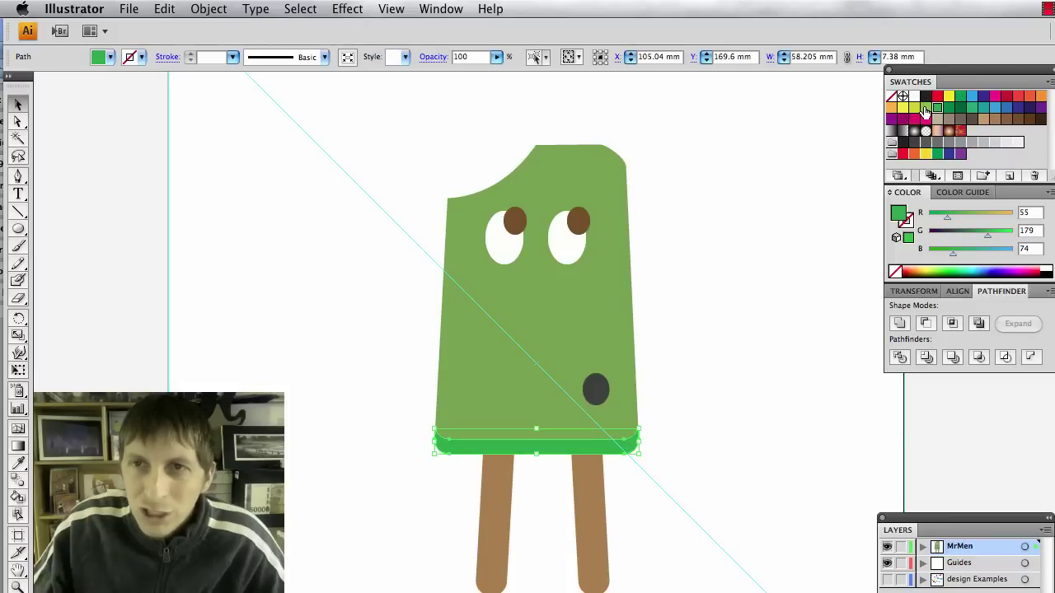
left_click(924, 110)
left_click(772, 252)
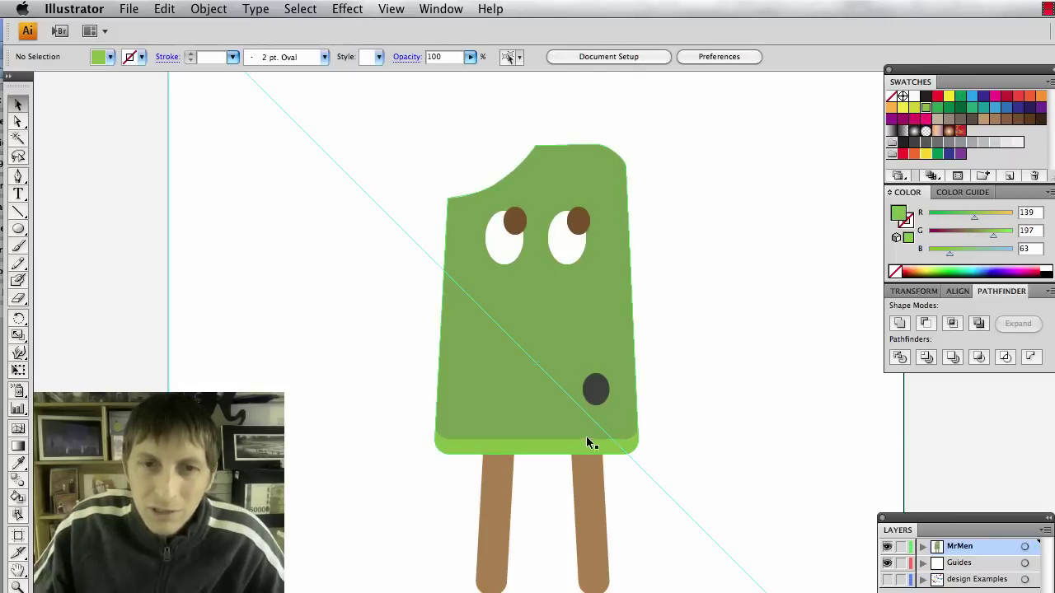
left_click(581, 446)
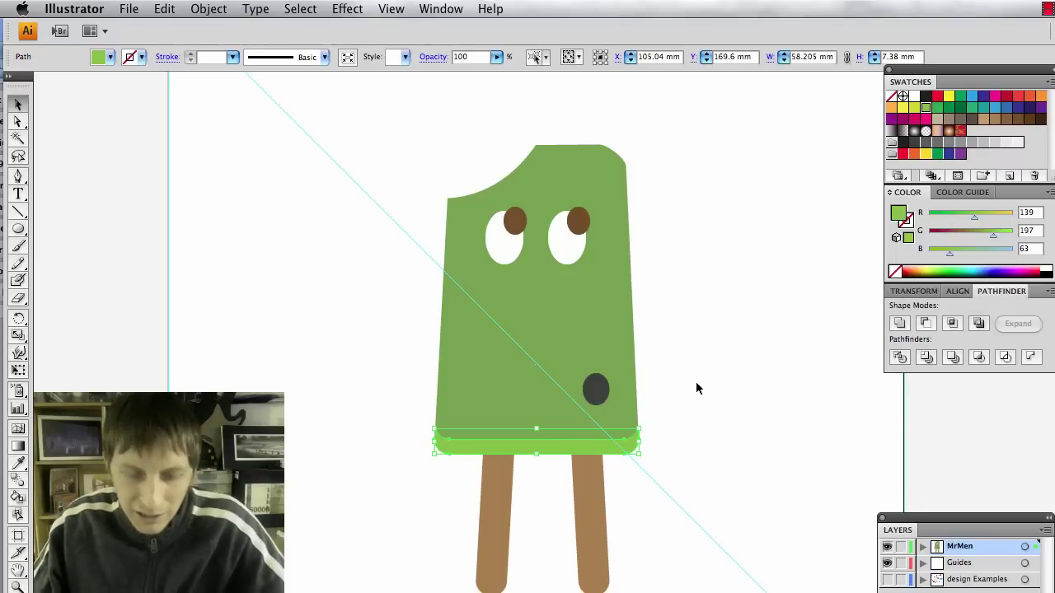
key("i")
left_click(607, 319)
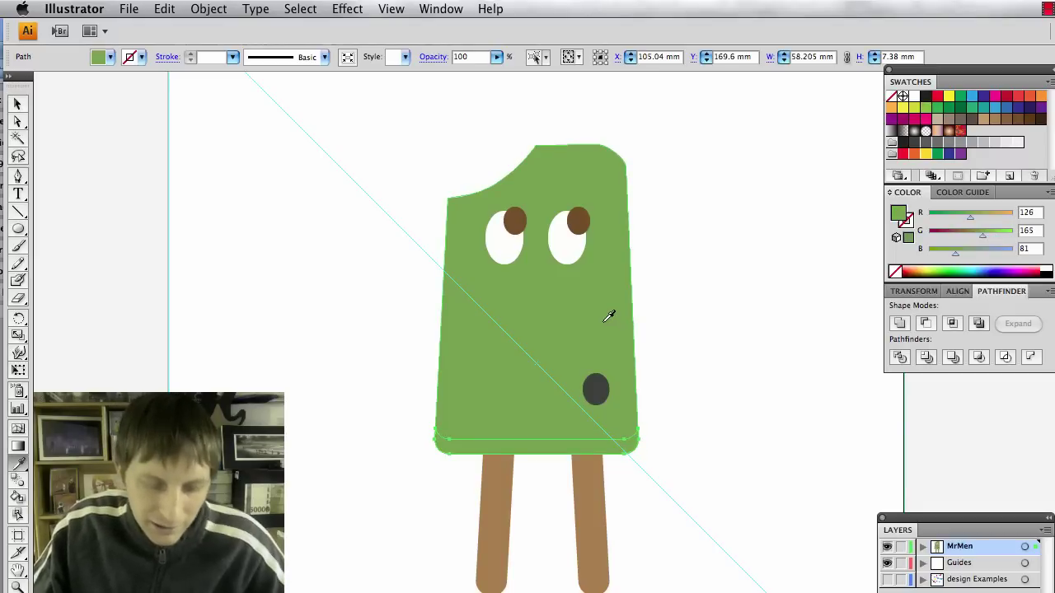
key("v")
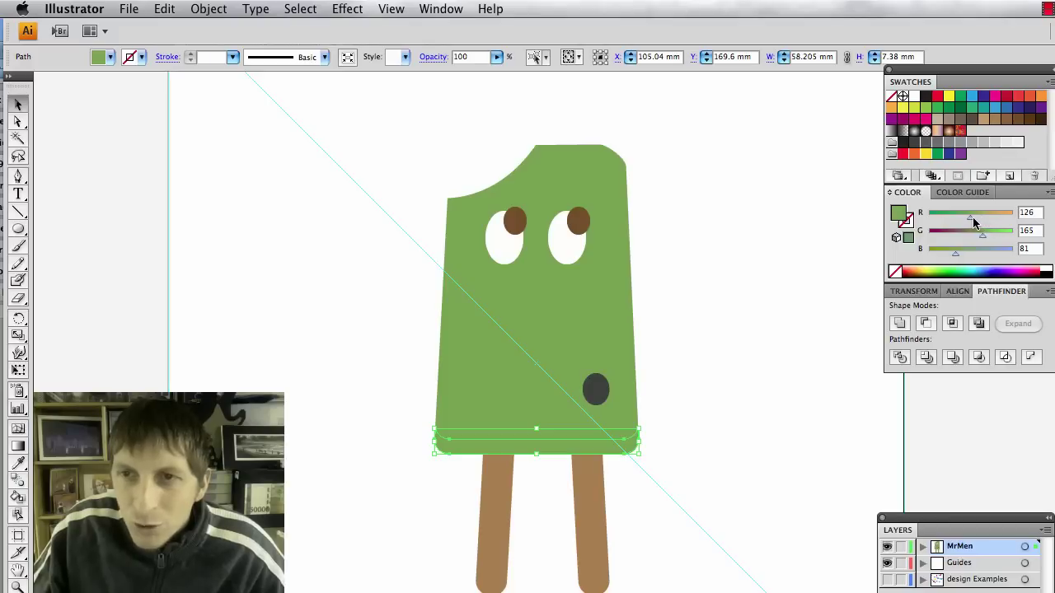
Lower the bottom strip's red to about 91, giving R91 G165 B81.
left_click_drag(969, 220, 963, 216)
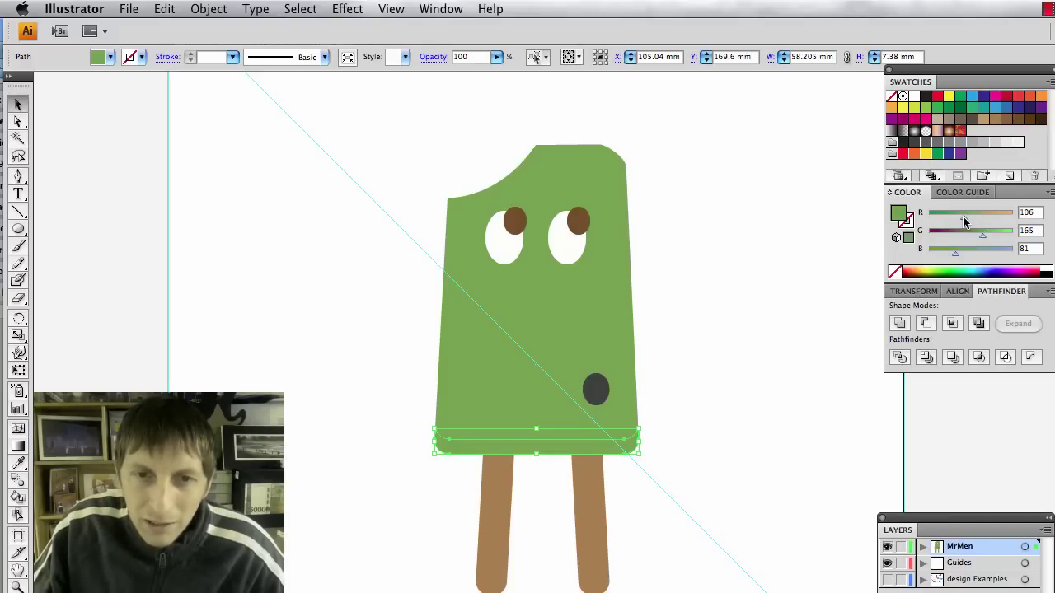
left_click(758, 348)
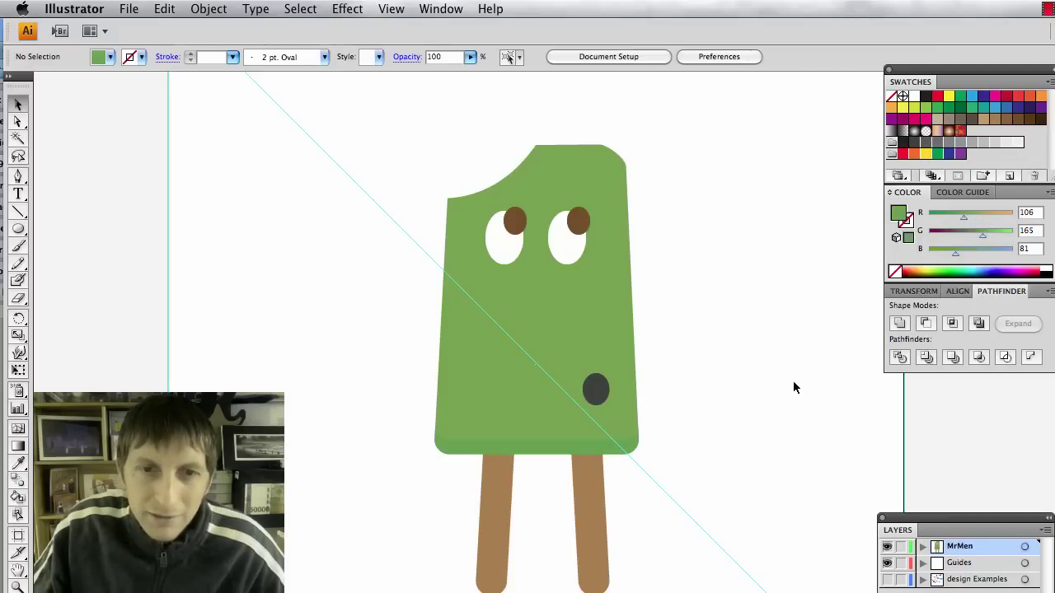
left_click(576, 443)
left_click_drag(961, 215, 958, 215)
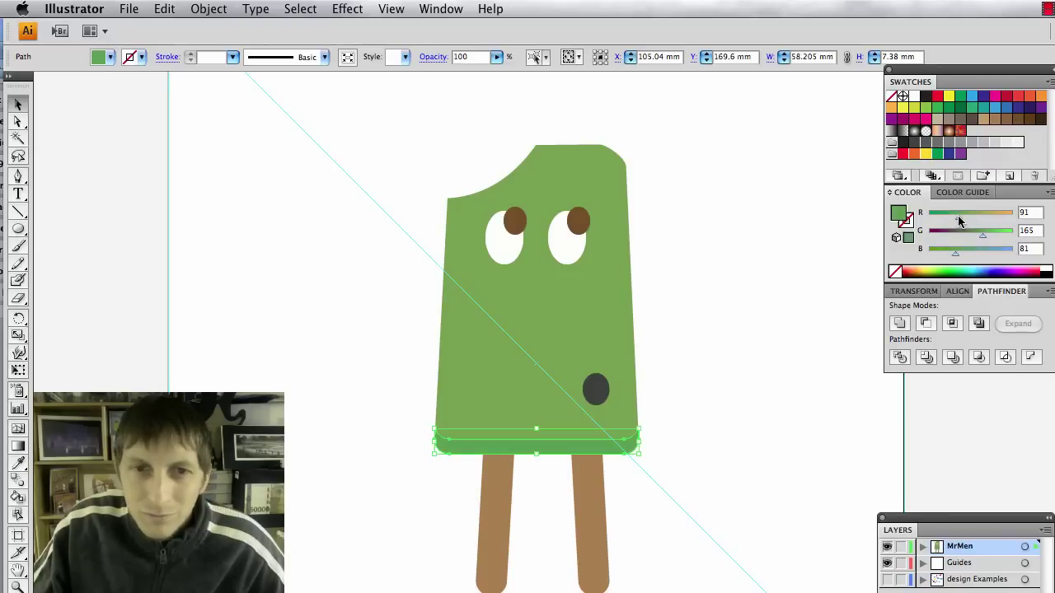
left_click(762, 327)
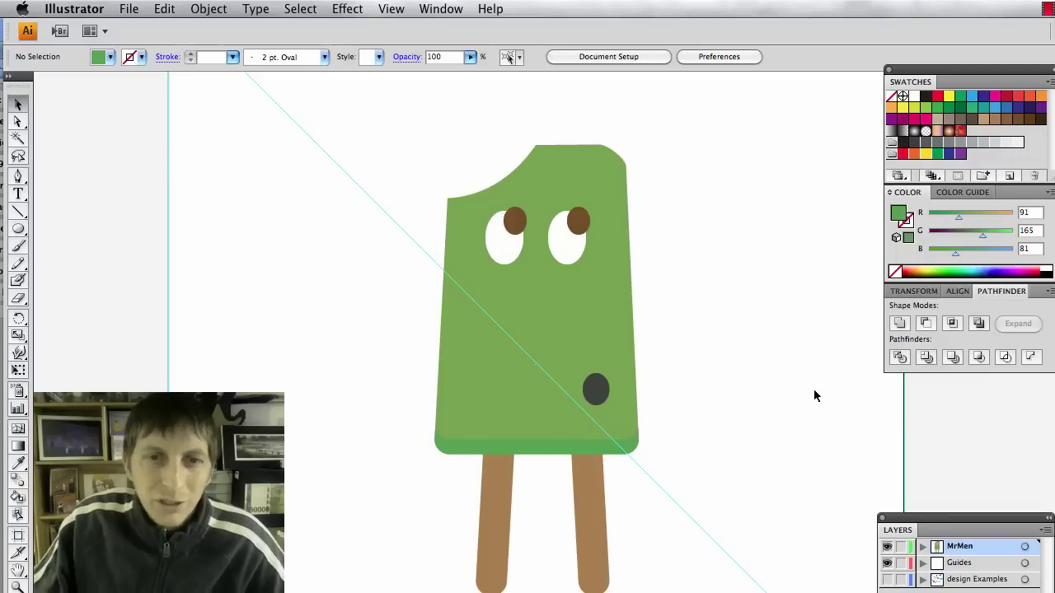
Select both brown popsicle sticks and group them.
left_click(489, 538)
left_click(585, 525)
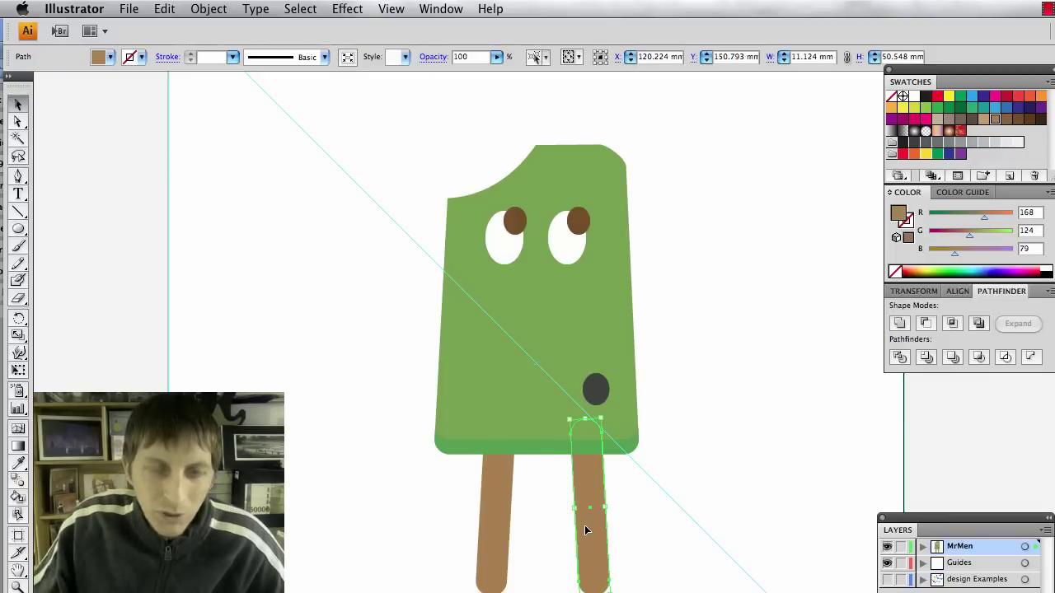
left_click(504, 531, "shift")
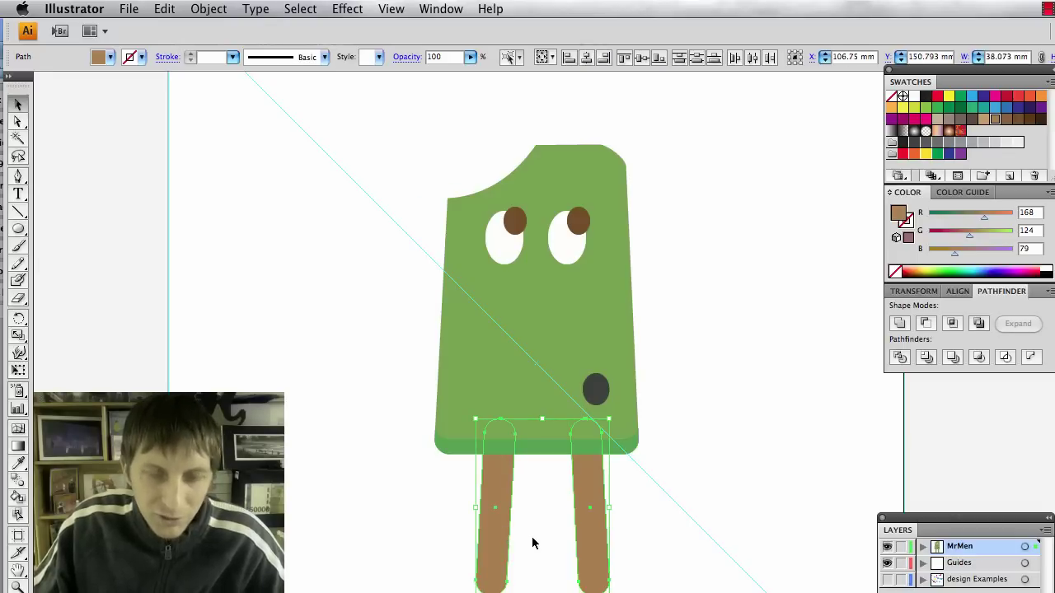
key("ctrl+g")
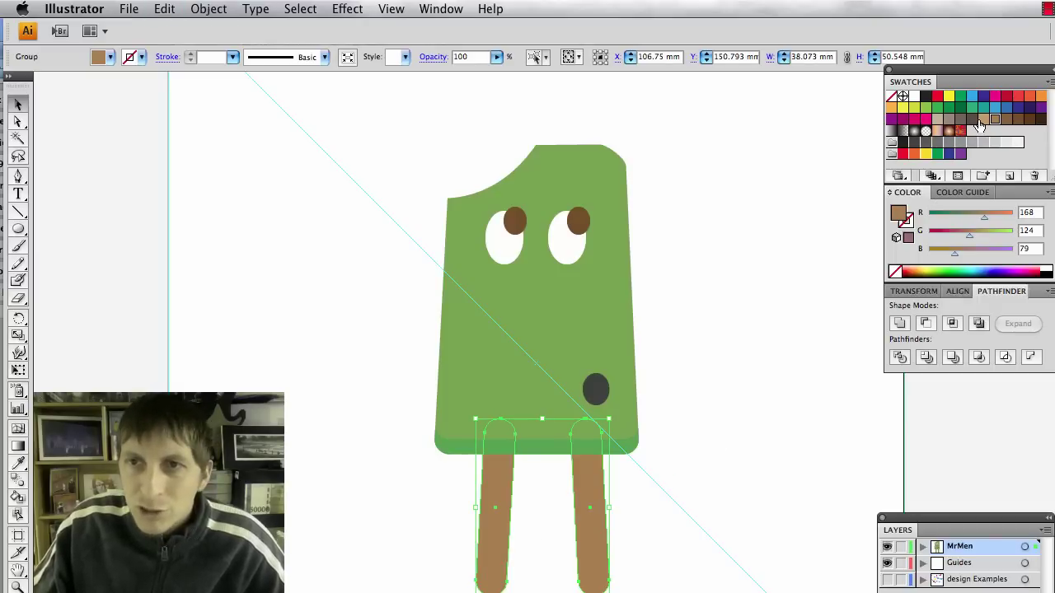
Trim an R195 G153 B107 shading strip along the stick edge using a nudged black copy and Minus Front.
left_click(984, 120)
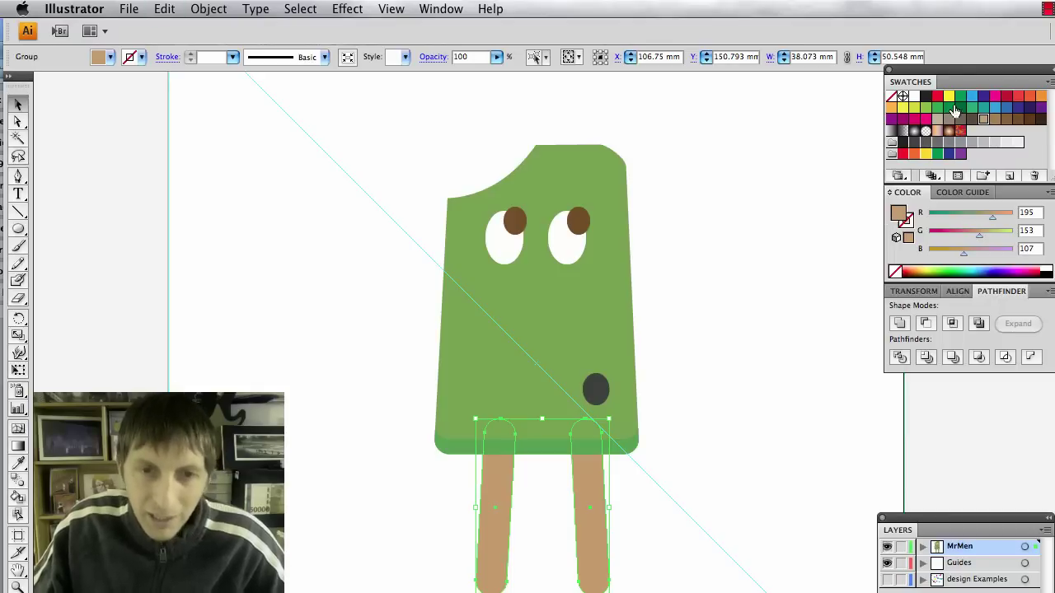
left_click(924, 97)
key("Left")
key("Left")
key("Left")
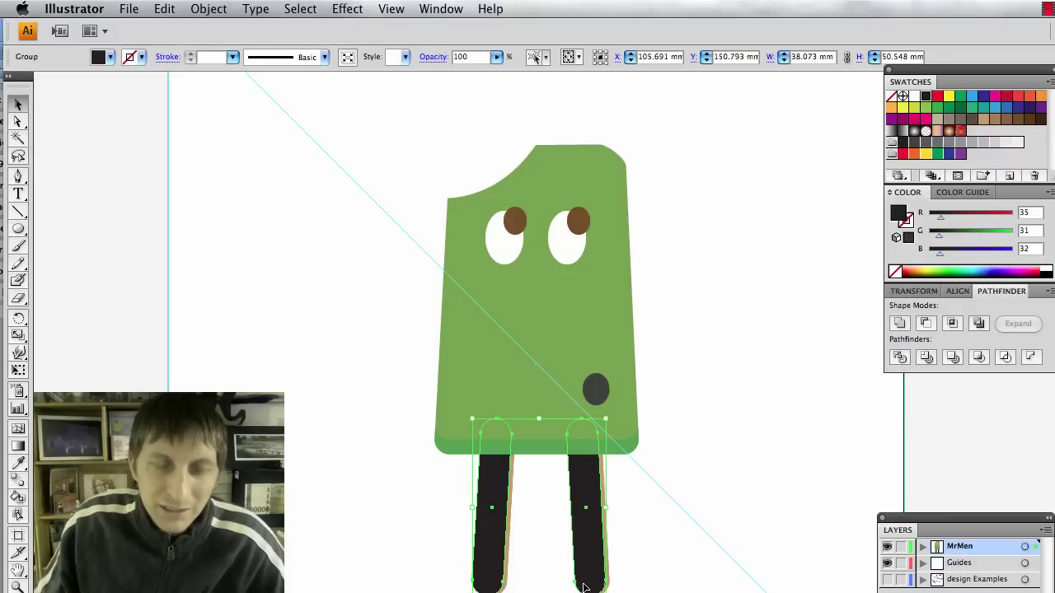
left_click(509, 515, "shift")
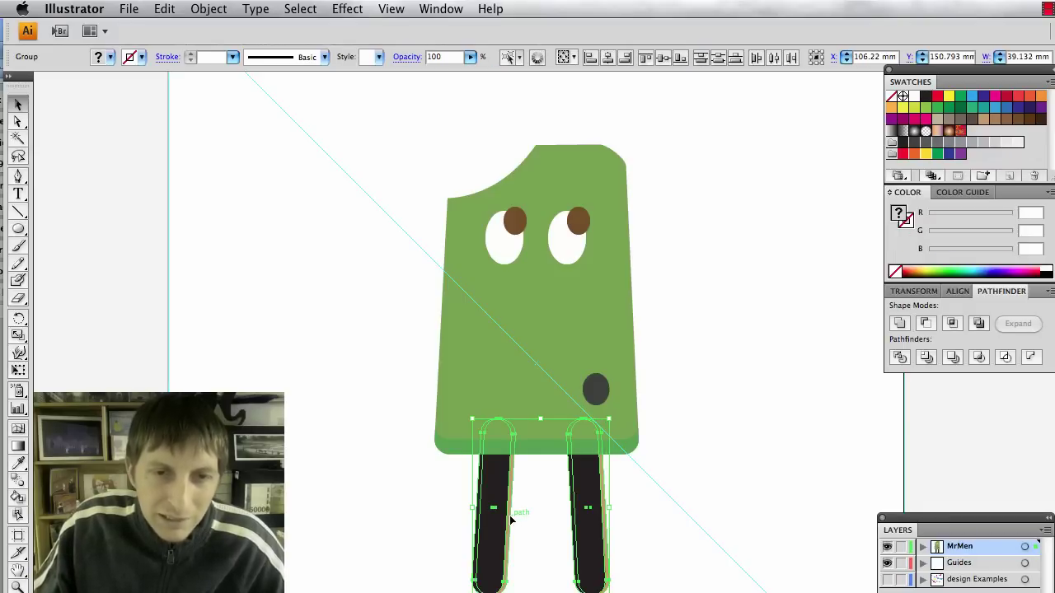
left_click(926, 324)
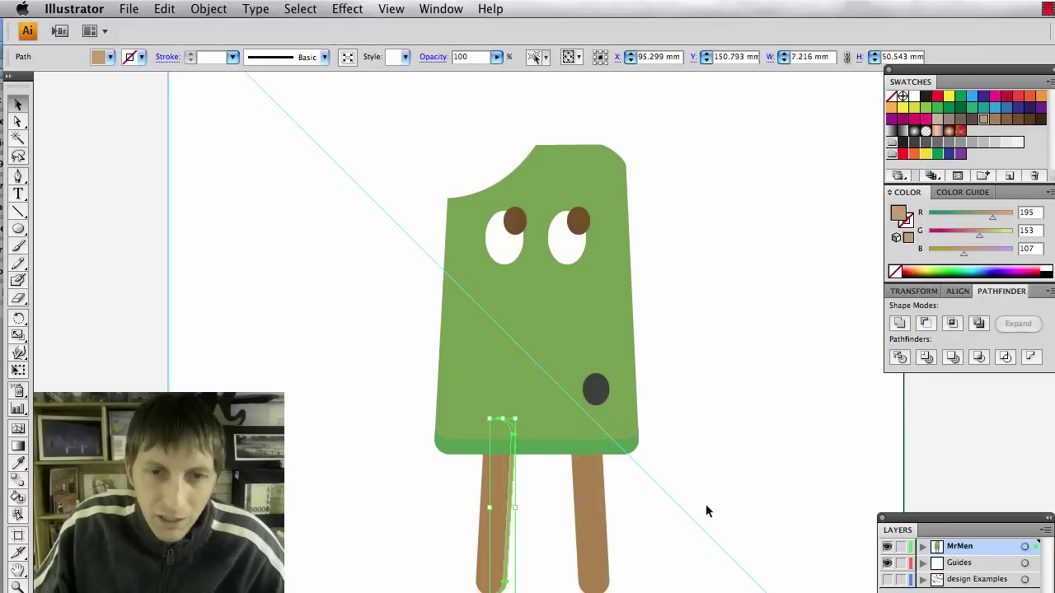
left_click(651, 568)
left_click(595, 566)
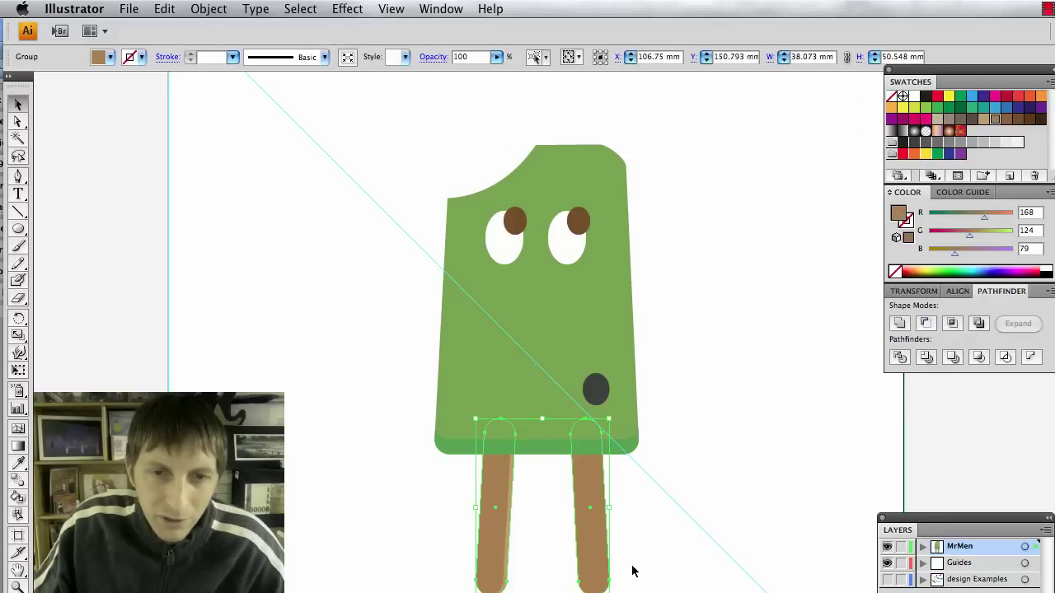
left_click(526, 485)
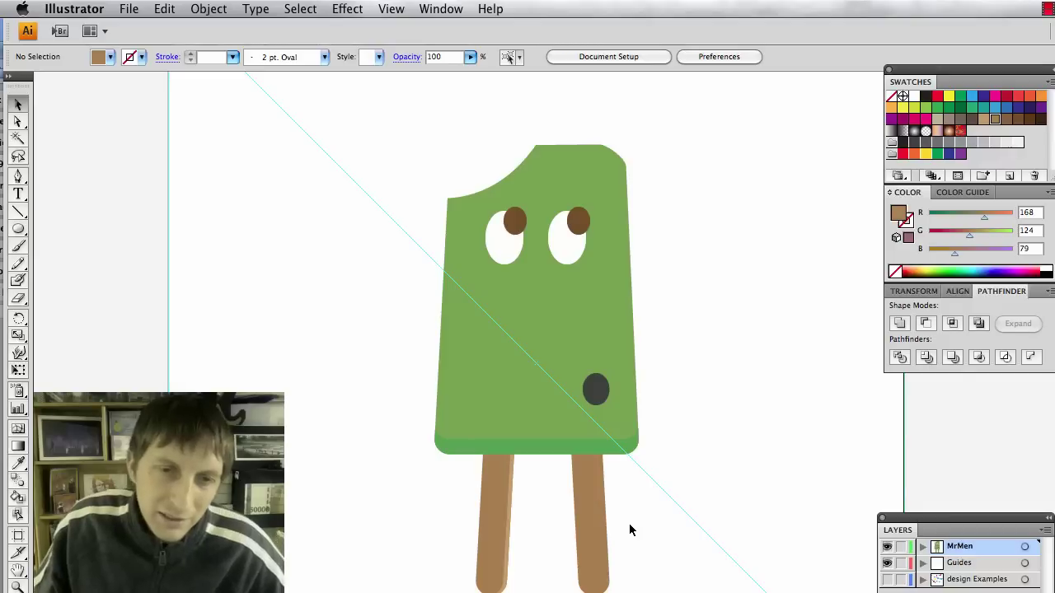
left_click(599, 521)
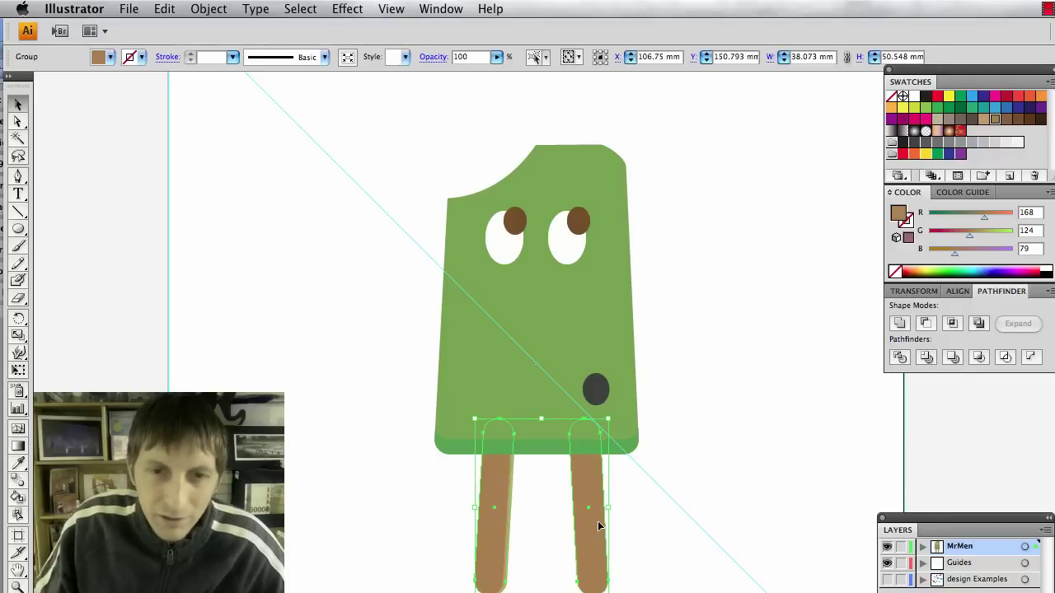
Paste a copy of the green popsicle body in front and fill it near-black (R35 G31 B32).
left_click(650, 542)
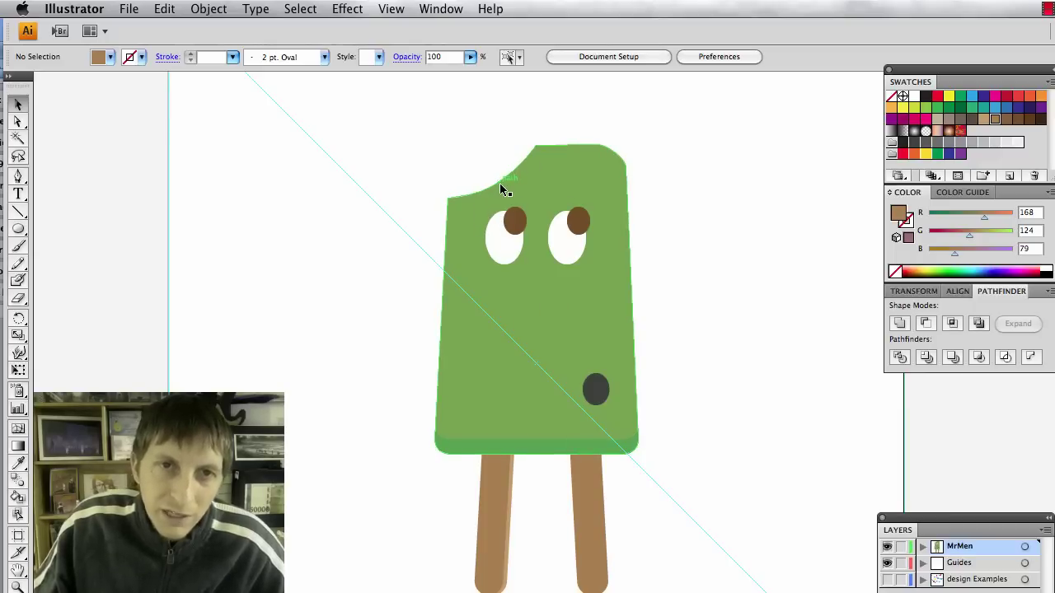
left_click(548, 167)
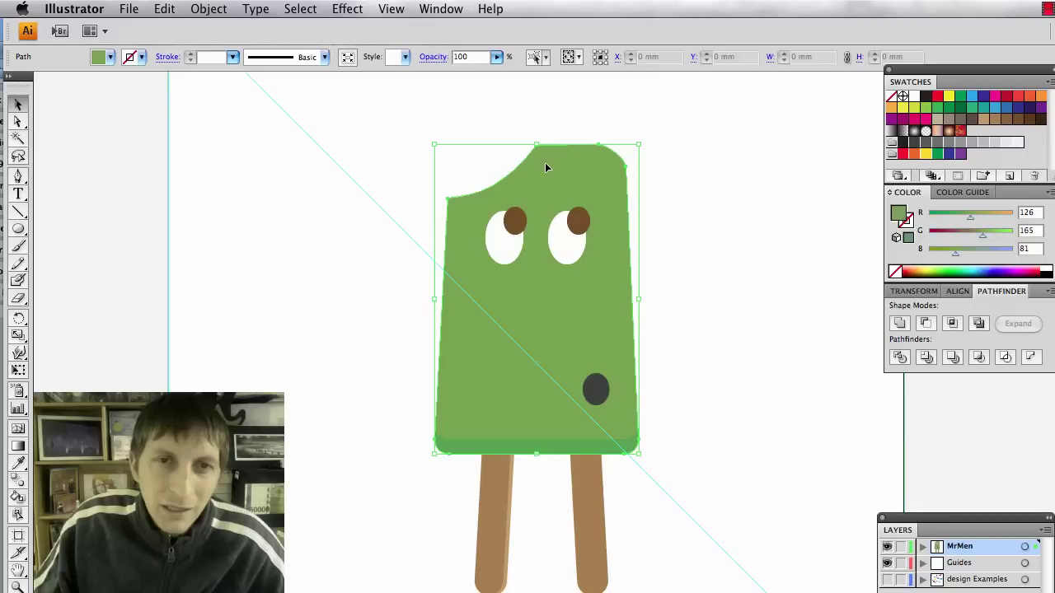
key("super+c")
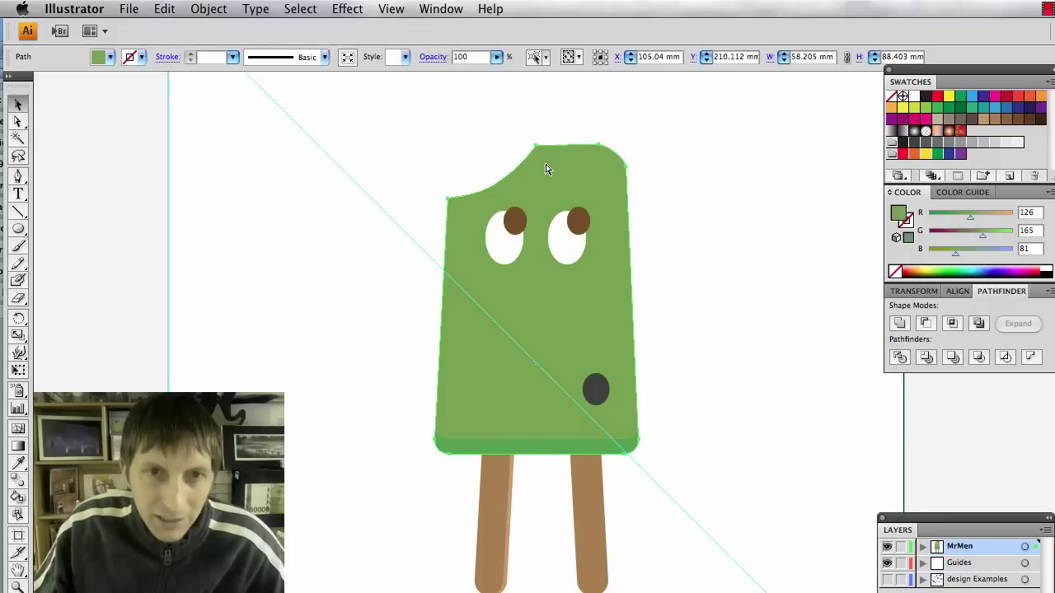
key("super+f")
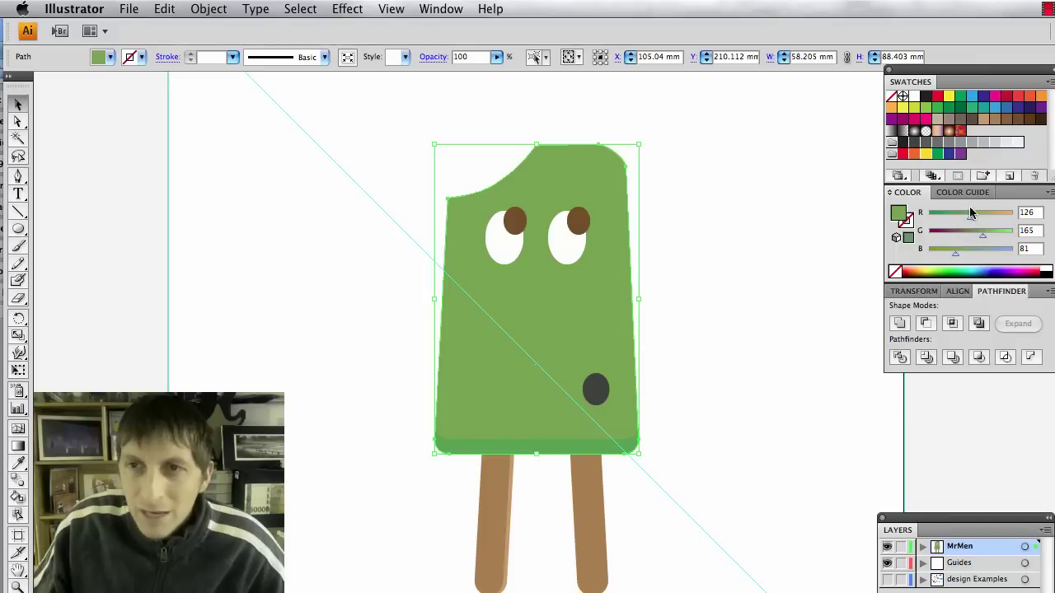
left_click_drag(972, 221, 982, 239)
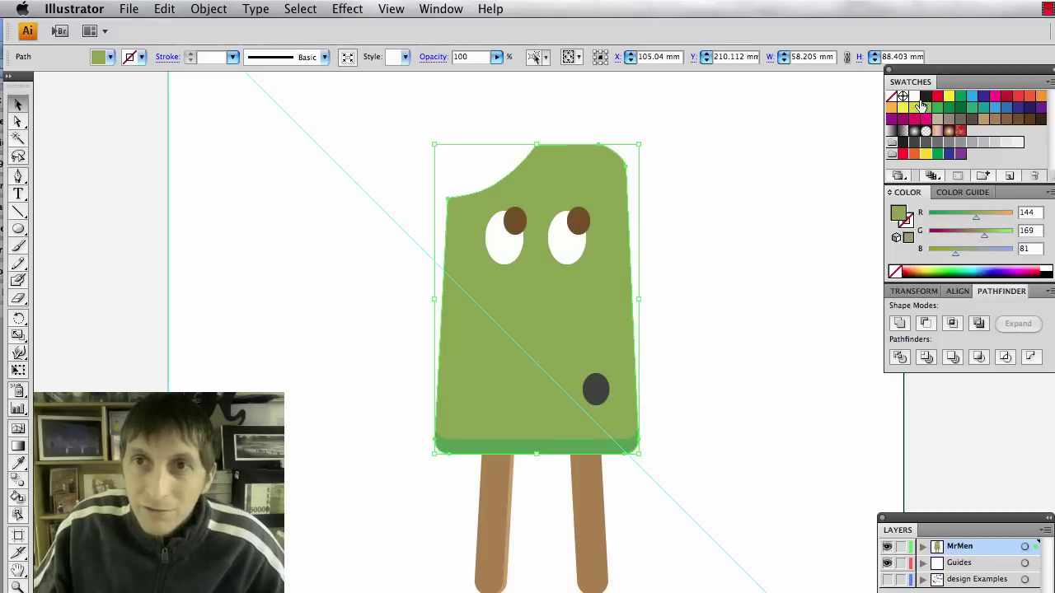
left_click(925, 97)
Nudge the black copy and drag its bottom-left, top-left and top anchors outward.
key("Down")
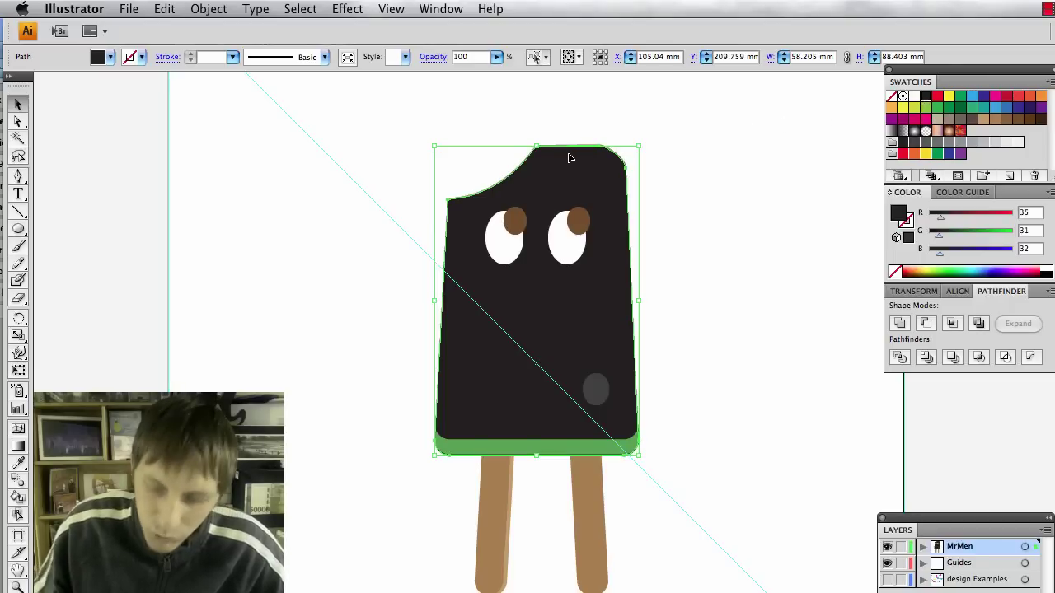
key("Up")
key("Up")
key("Right")
key("Right")
key("Right")
key("Right")
key("Right")
key("Up")
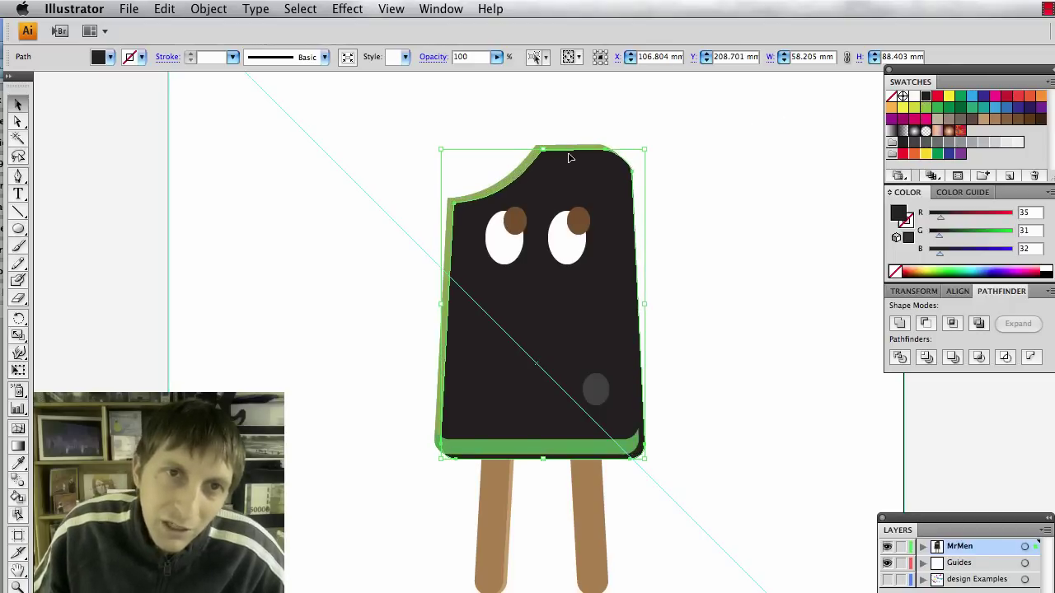
key("Down")
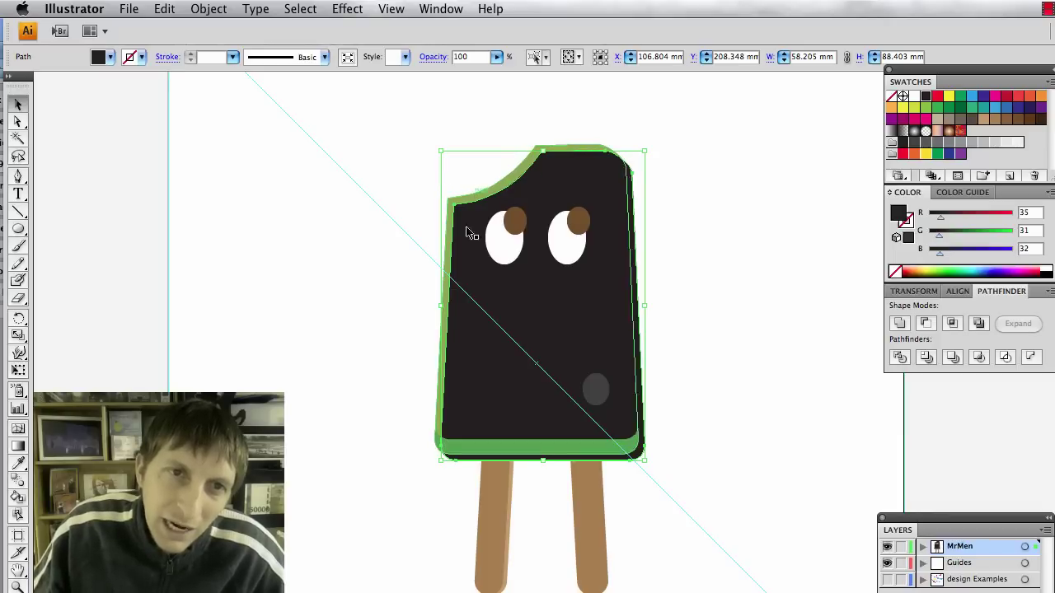
key("a")
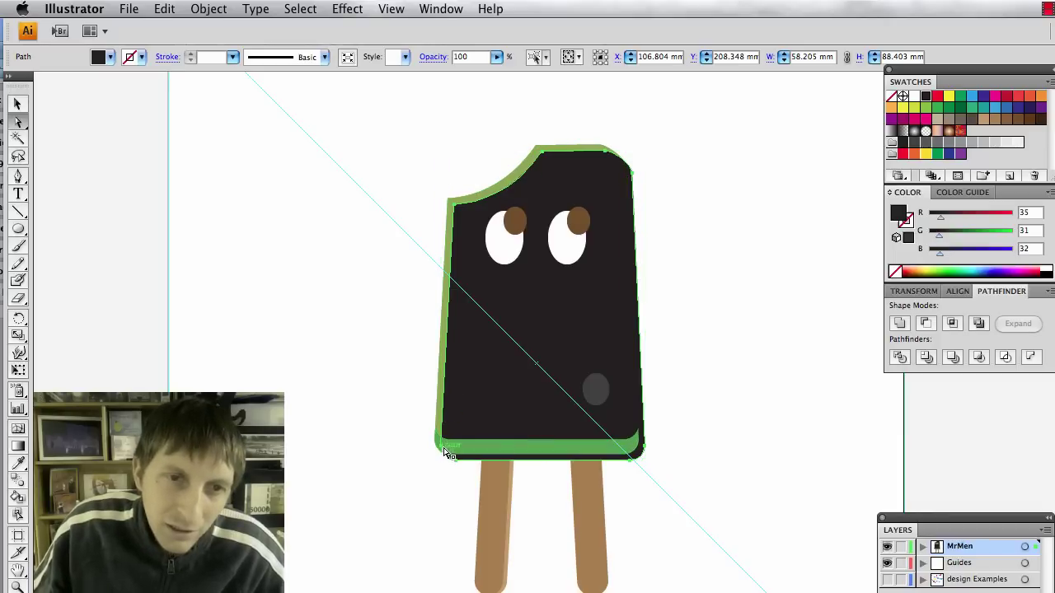
left_click(442, 449)
left_click_drag(441, 448, 402, 445)
left_click_drag(452, 204, 445, 210)
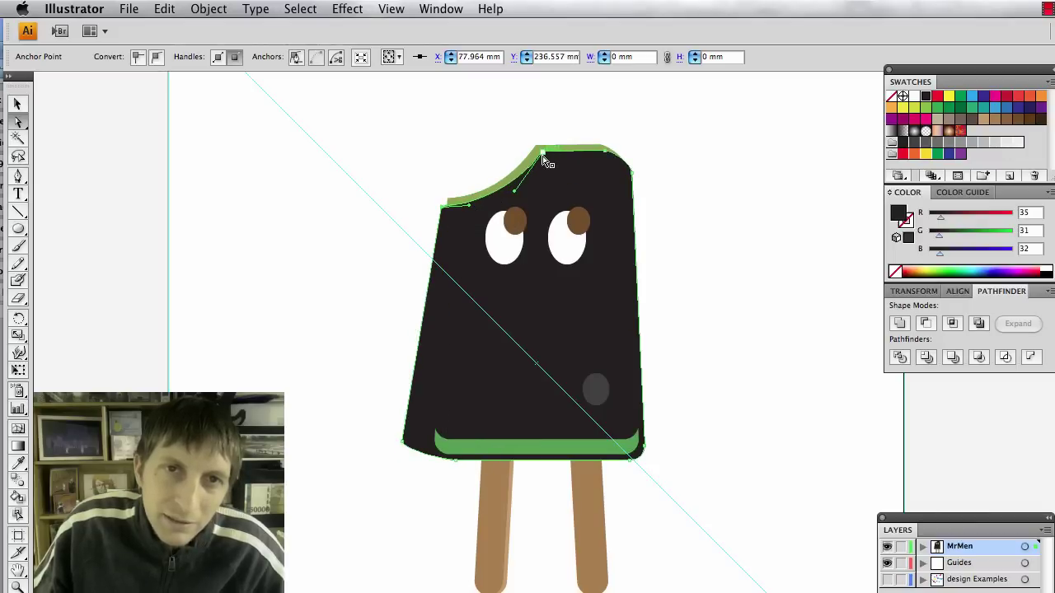
left_click_drag(539, 150, 618, 139)
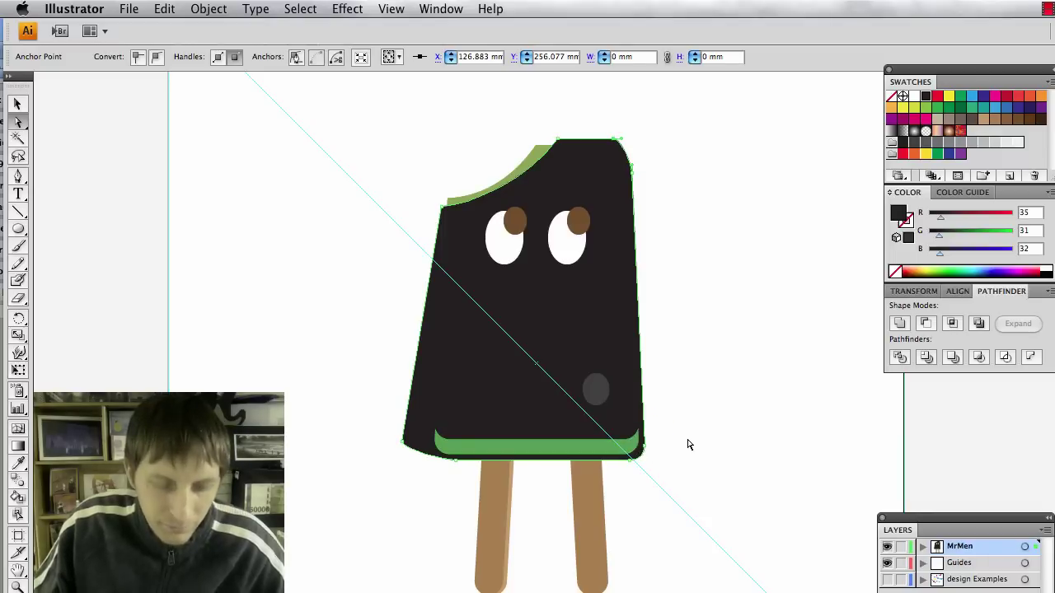
Subtract the black shape from the green body with Minus Front, leaving the bite-edge sliver.
key("v")
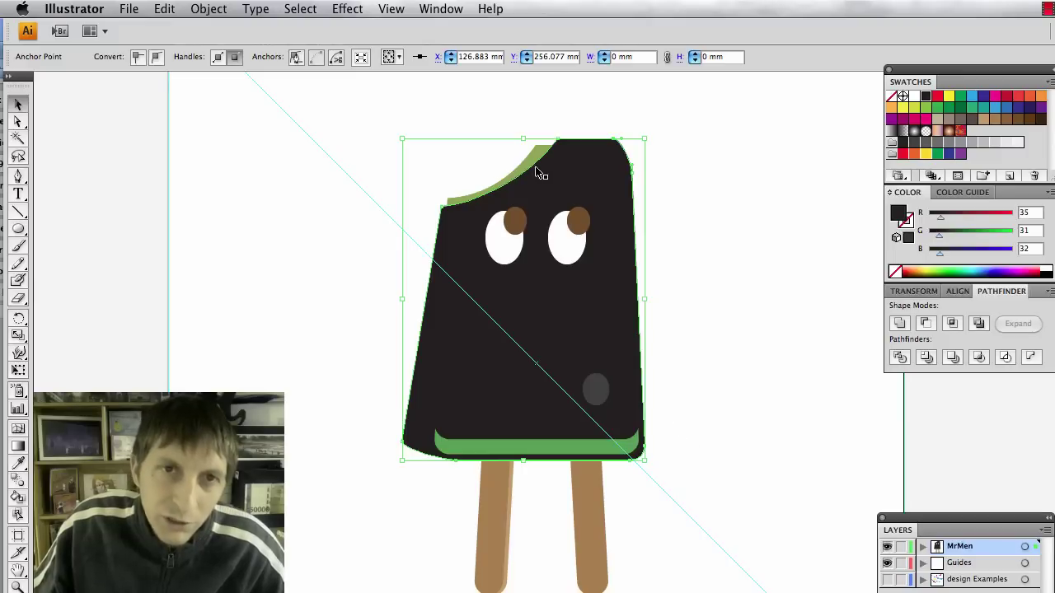
left_click(534, 161)
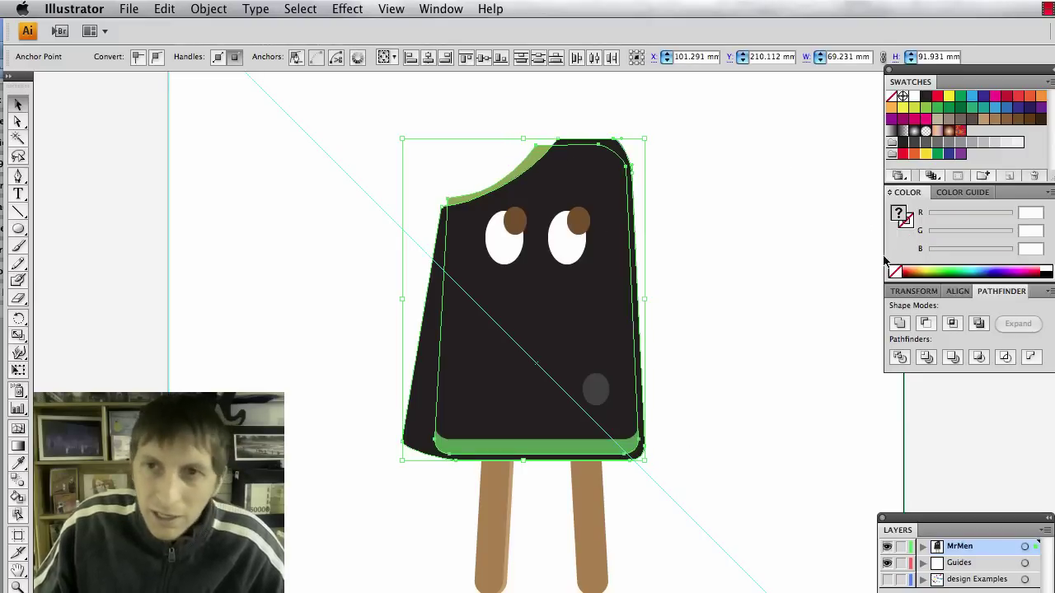
left_click(925, 323)
left_click(701, 344)
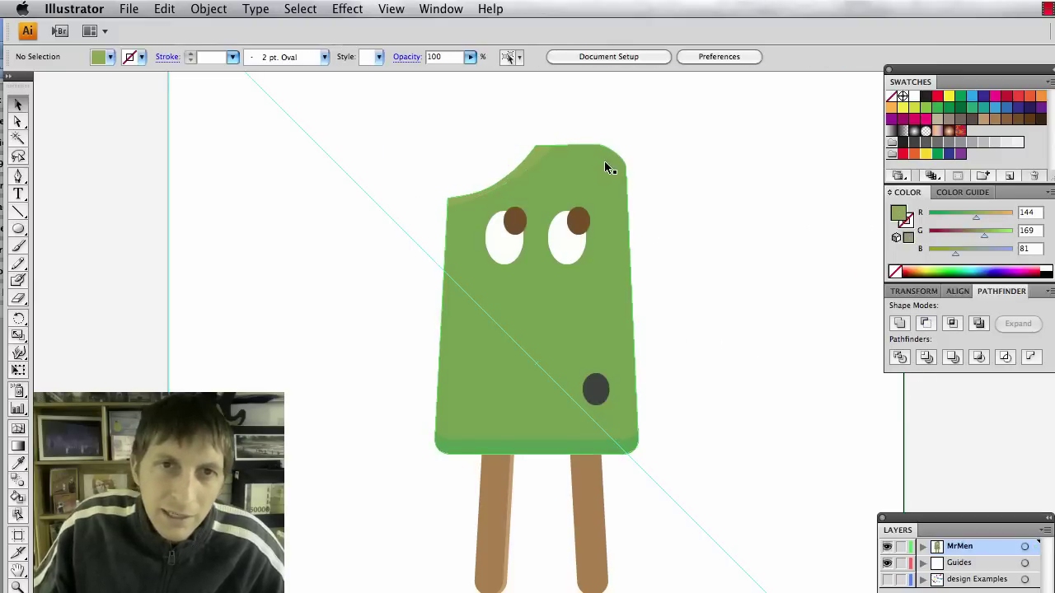
left_click(541, 153)
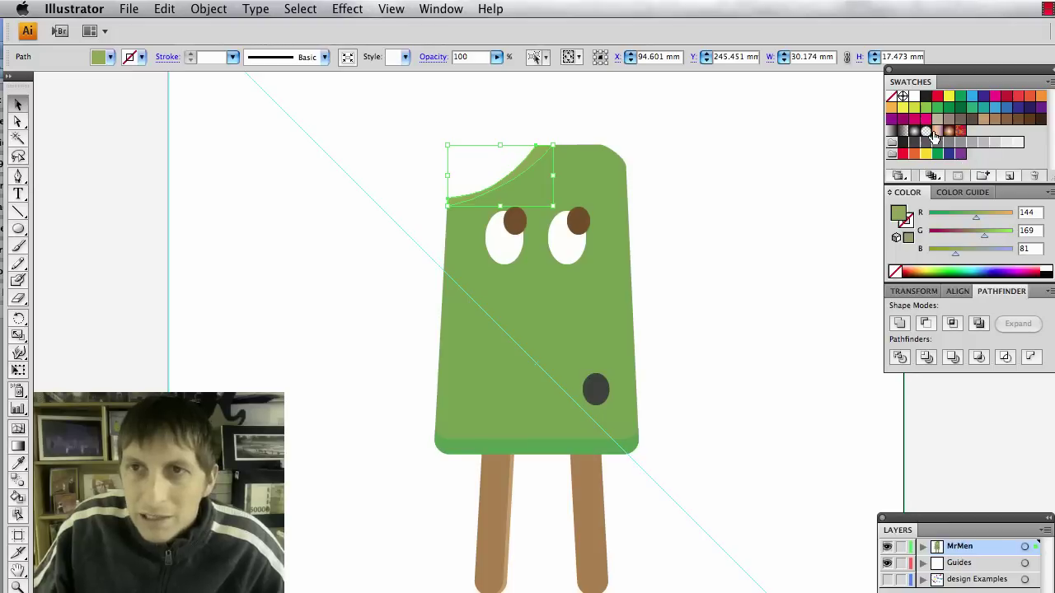
Try a lighter green on the bite highlight and nudge it slightly.
left_click_drag(956, 253, 966, 258)
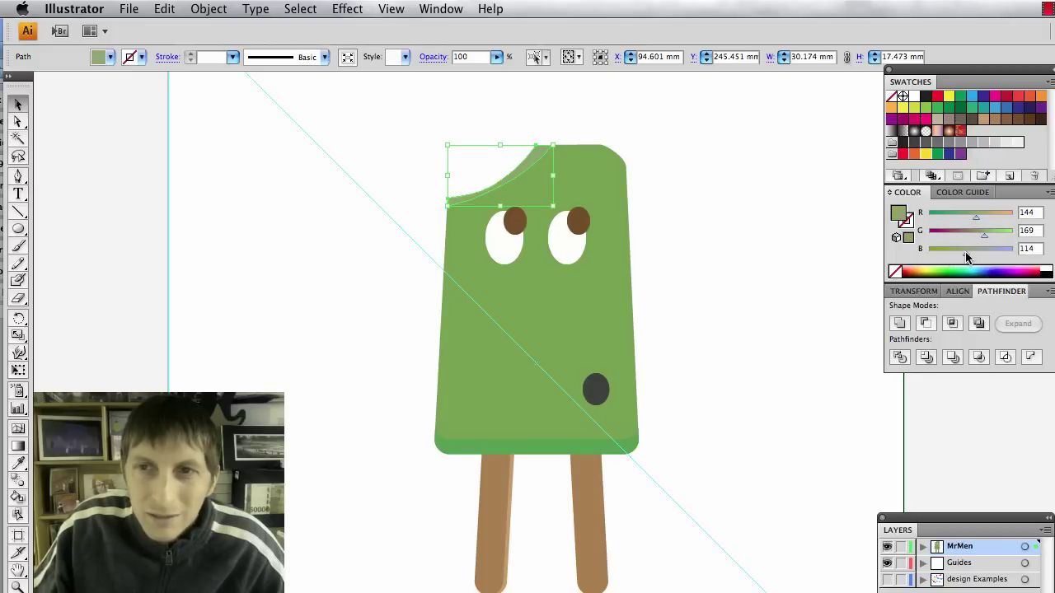
left_click(926, 107)
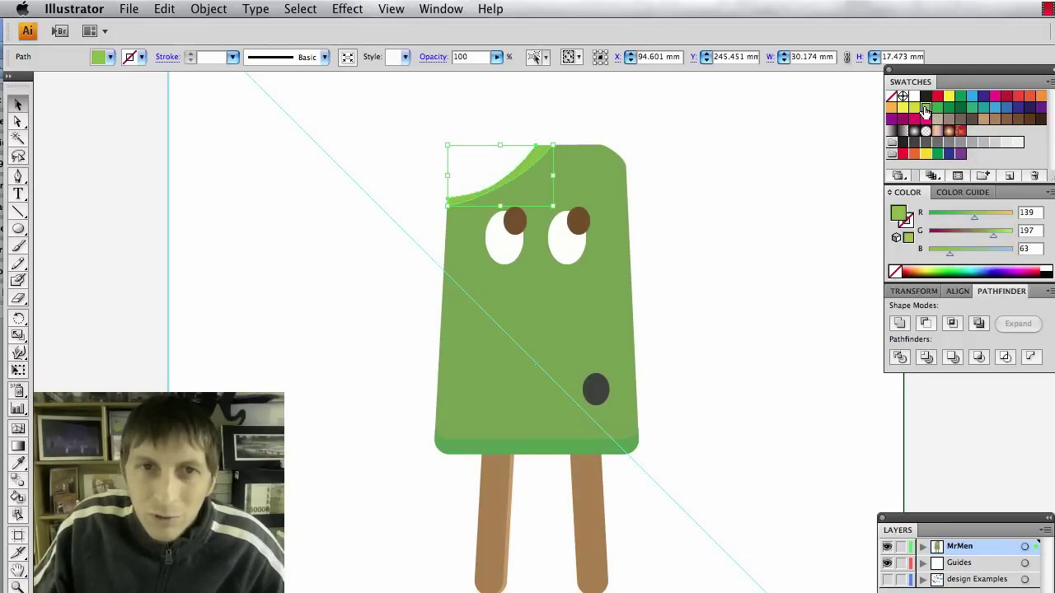
left_click(770, 228)
left_click(535, 150)
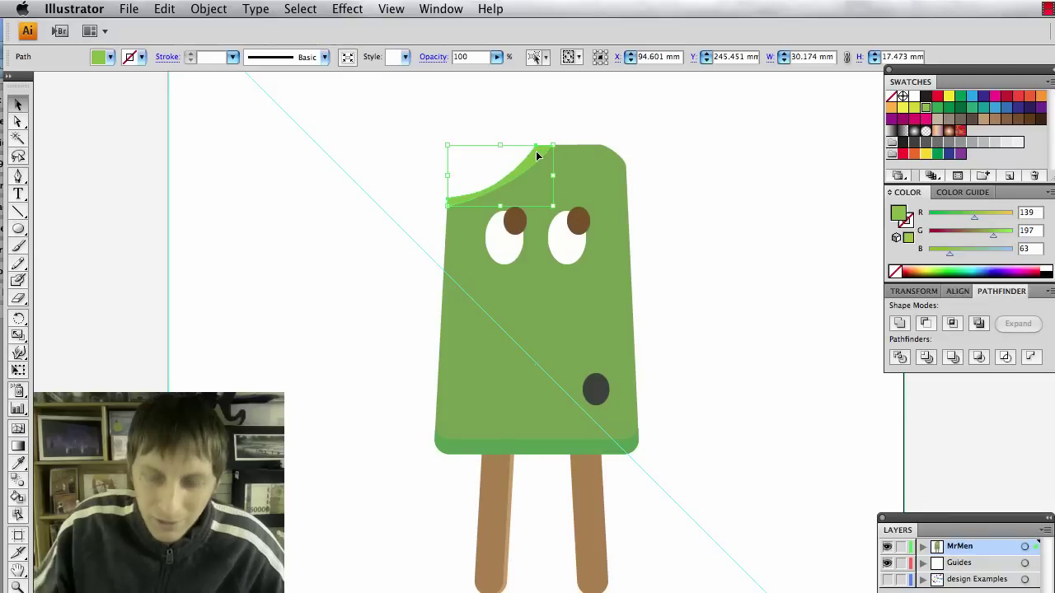
left_click_drag(537, 152, 537, 152)
left_click(760, 262)
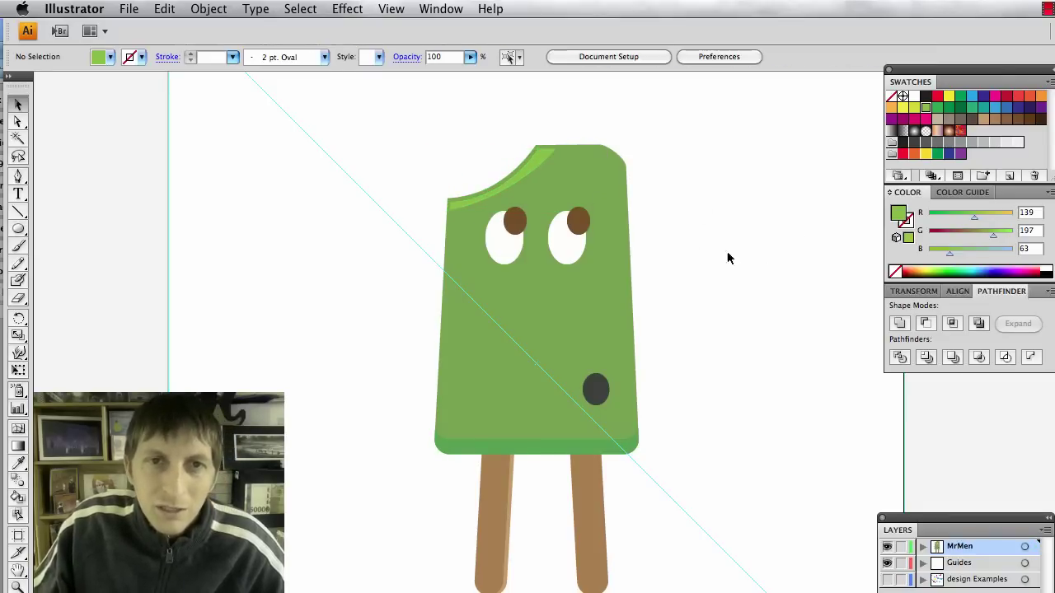
Sample the body green onto the highlight and raise its green to 182 (R146 G182 B81).
left_click(537, 163)
key("i")
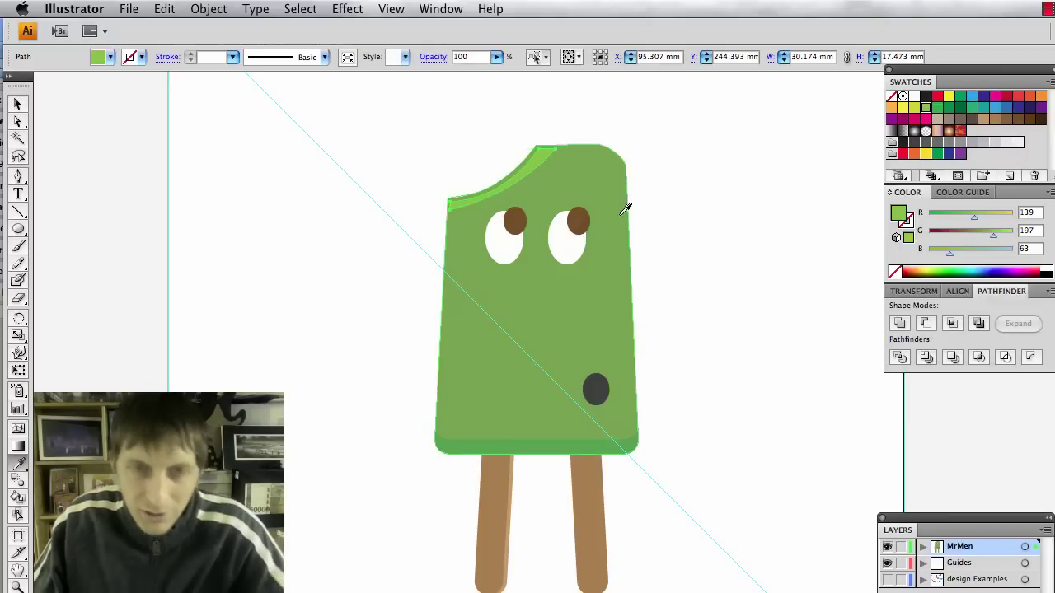
left_click(587, 185)
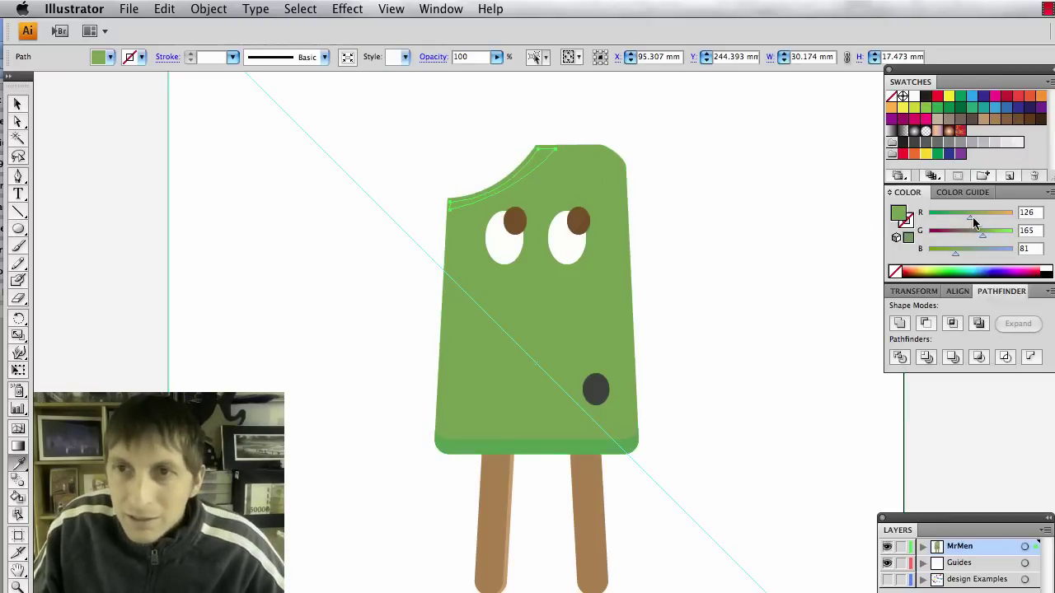
key("v")
left_click(779, 264)
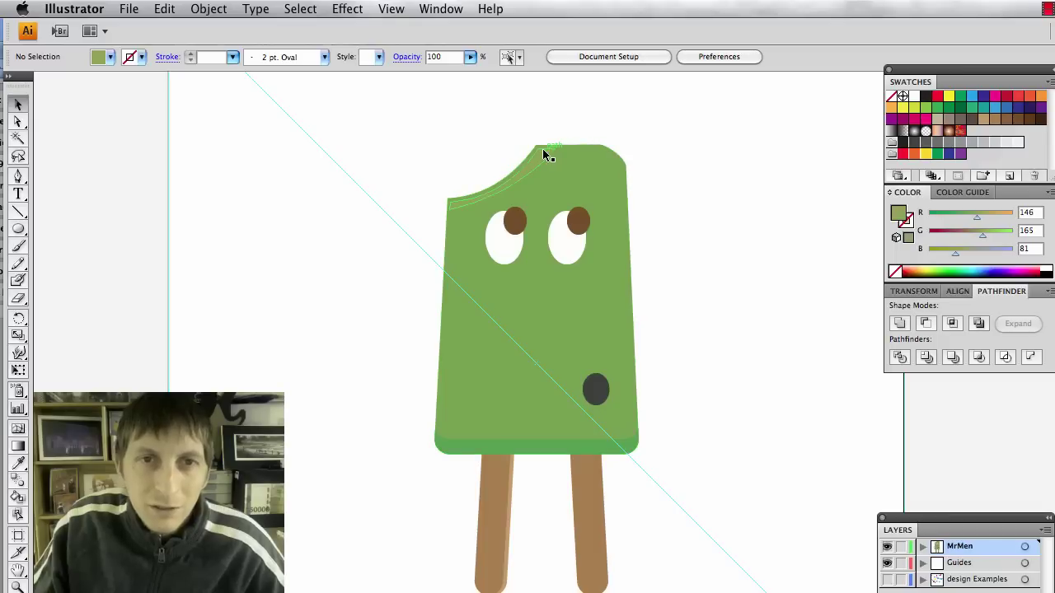
left_click(542, 149)
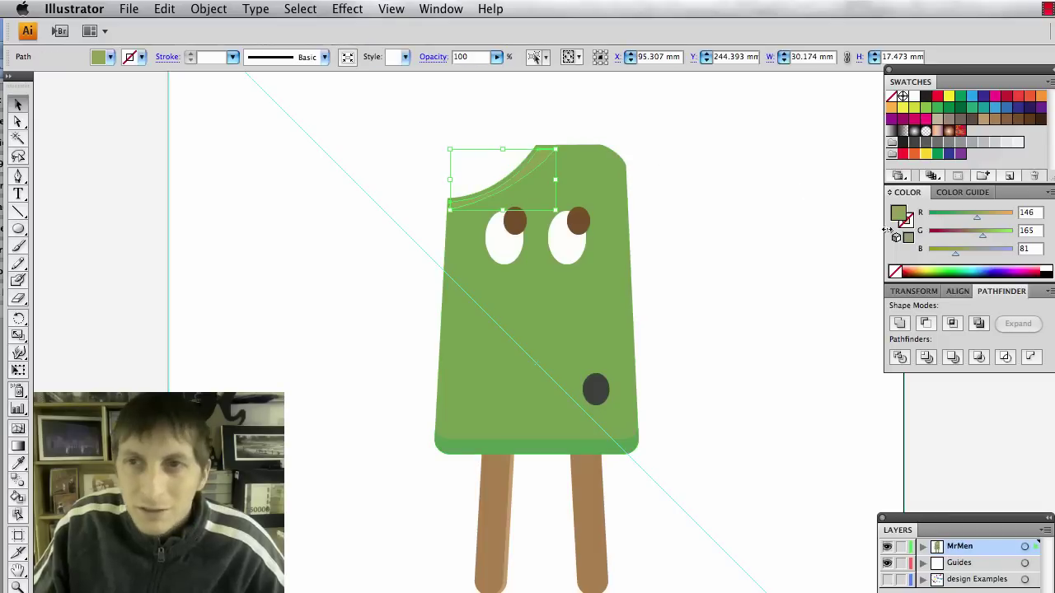
left_click(989, 239)
left_click(805, 272)
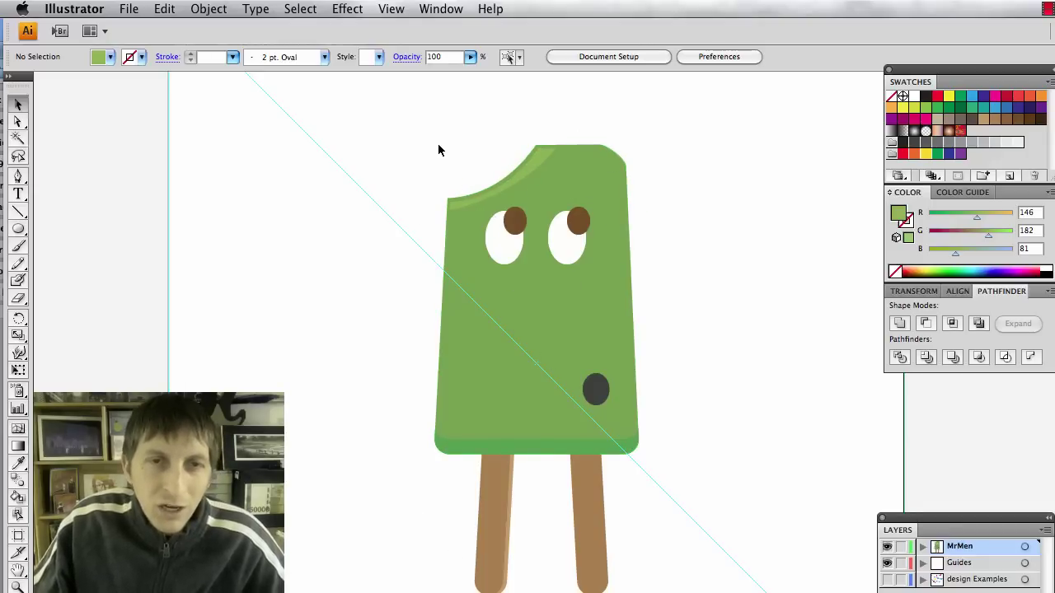
Group all the popsicle parts and paste a copy in front.
left_click_drag(414, 121, 661, 592)
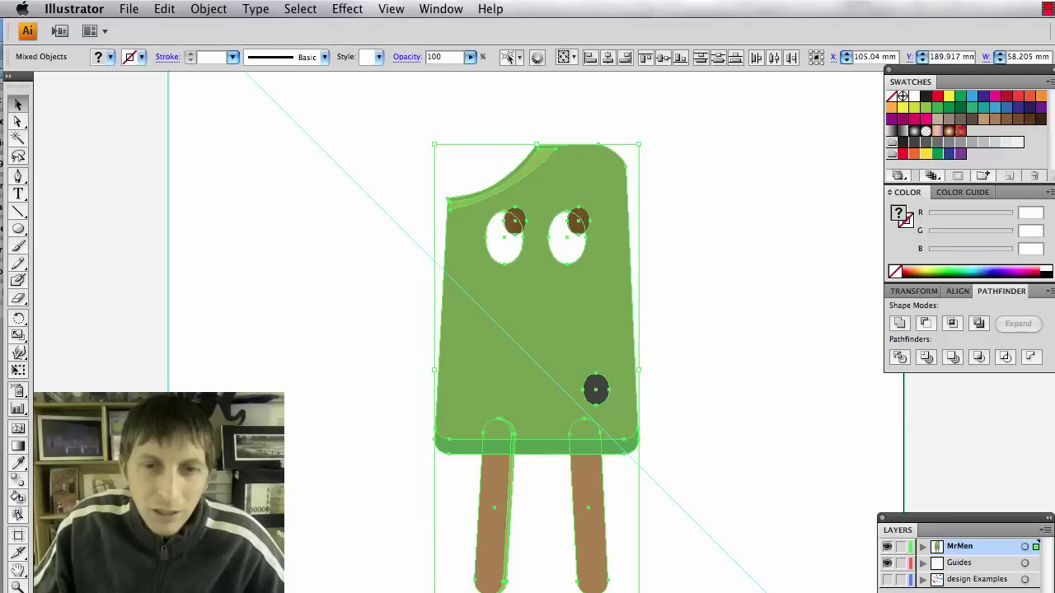
key("super+g")
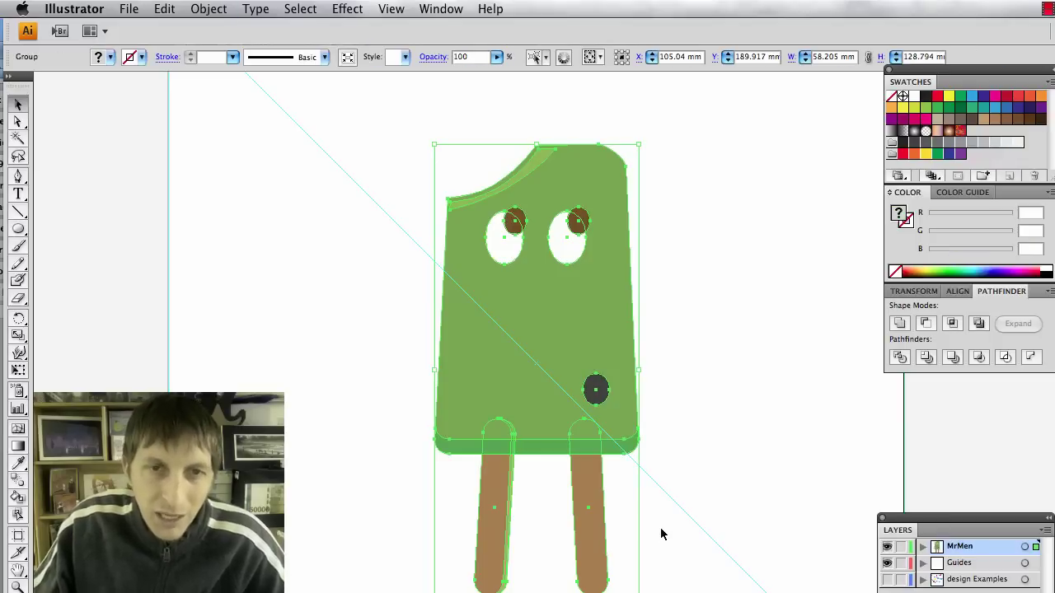
key("super+c")
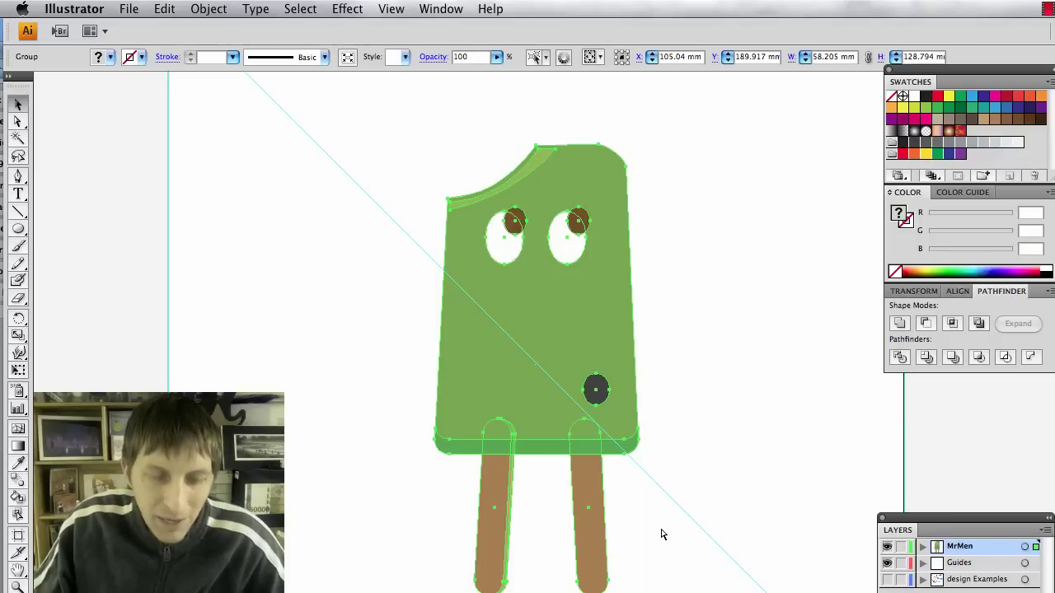
key("super+f")
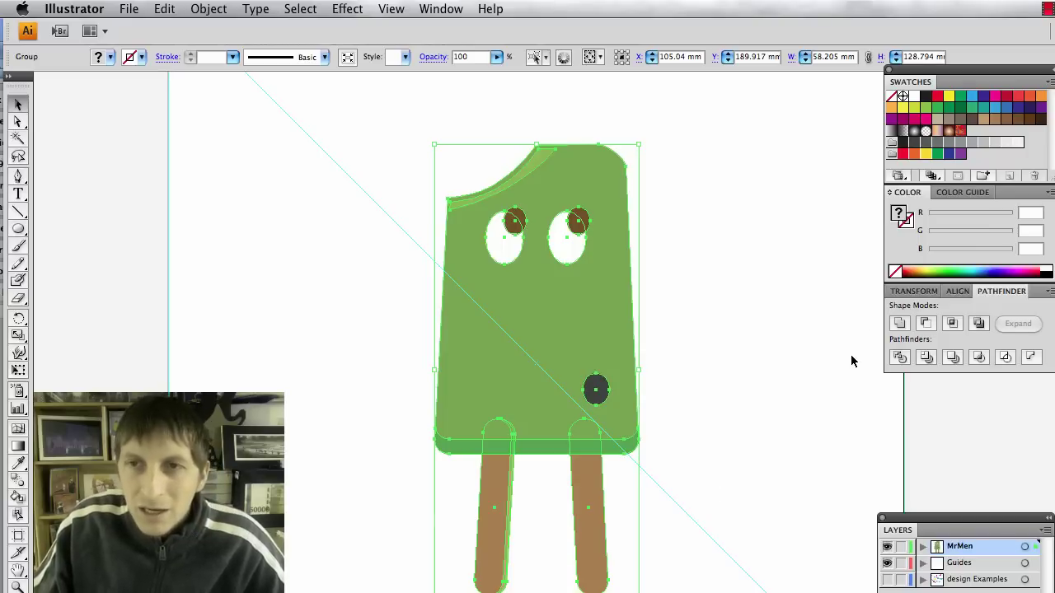
Dock the Stroke panel under Pathfinder, trying and cancelling a dark grey outline.
left_click(436, 12)
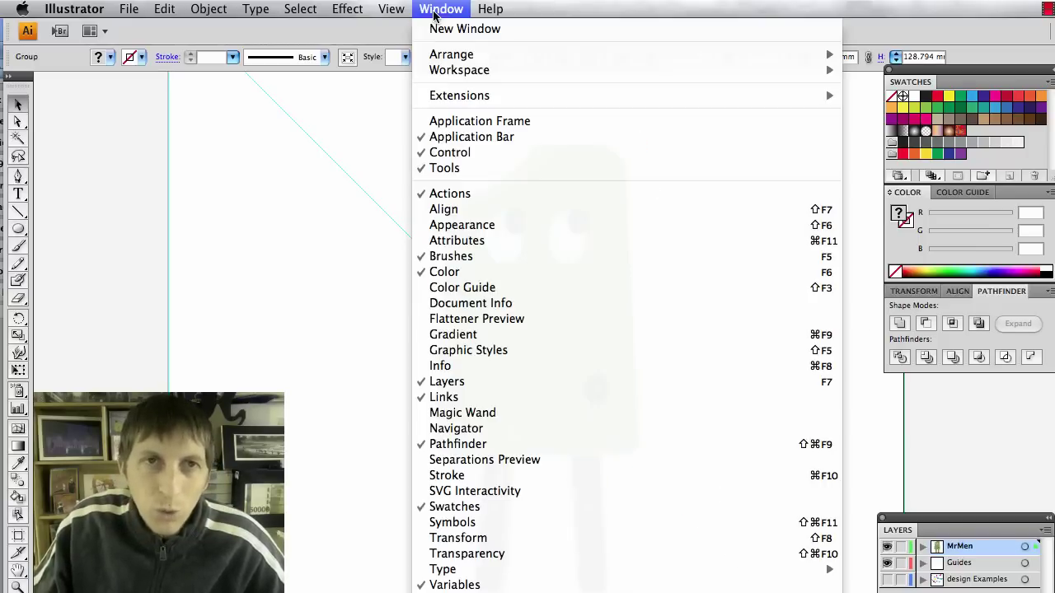
left_click(527, 477)
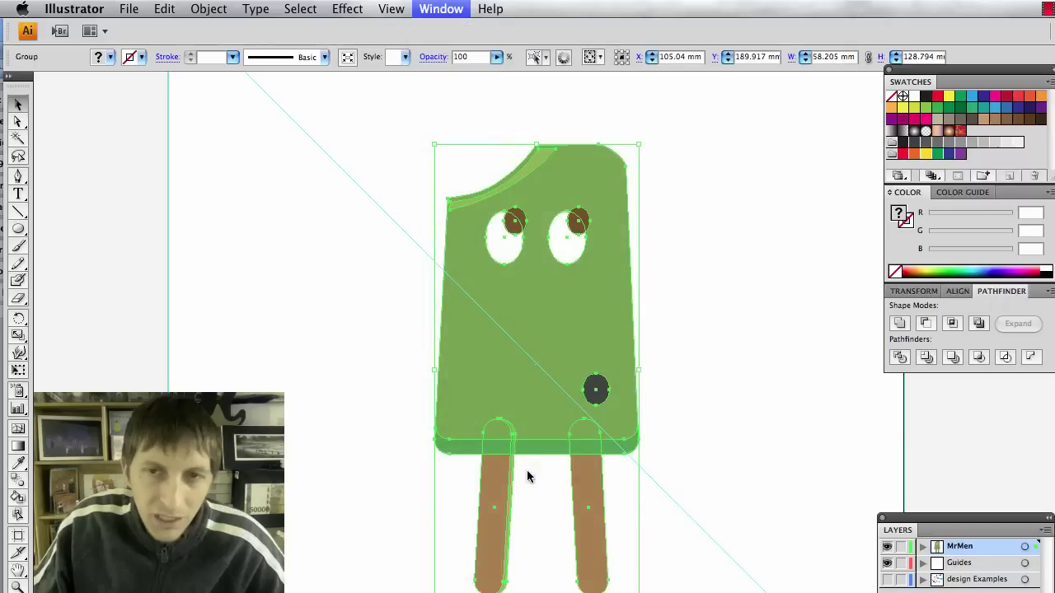
left_click(997, 86)
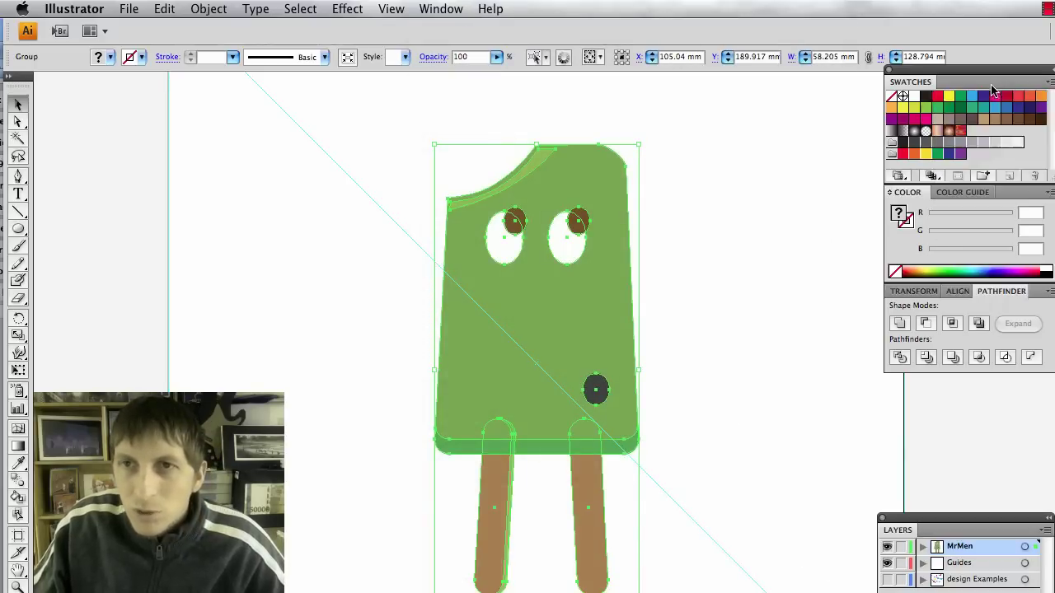
key("super+F10")
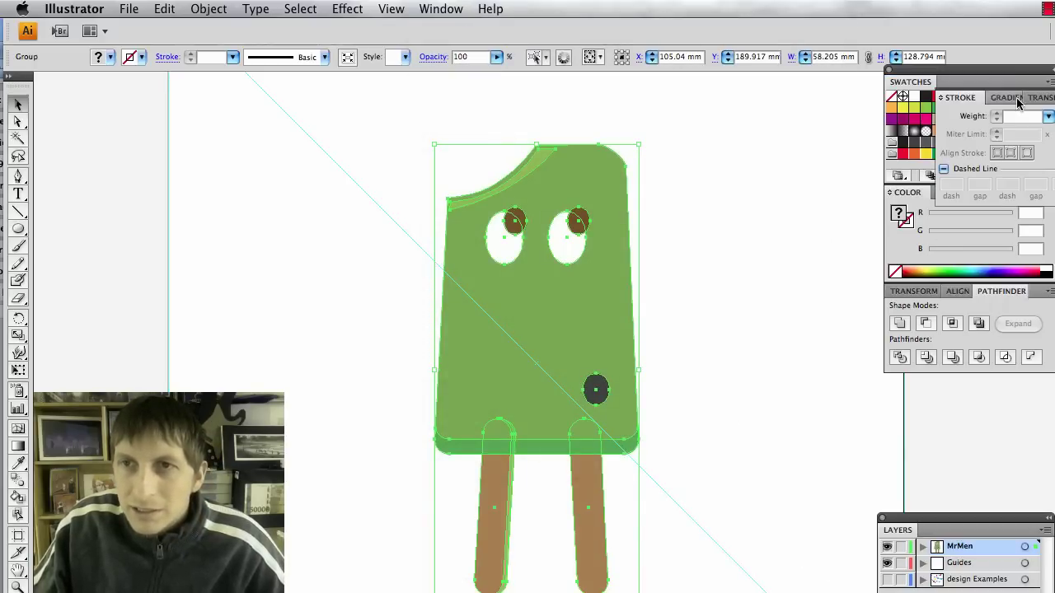
mouse_move(967, 97)
left_mouse_down()
mouse_move(871, 275)
mouse_move(906, 387)
left_mouse_up()
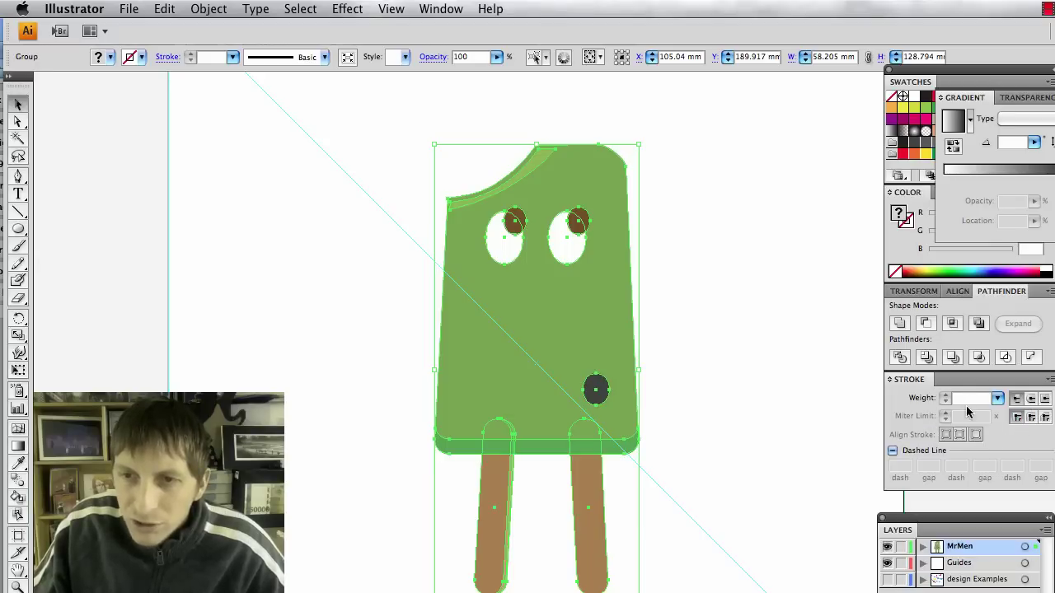
left_click(133, 60)
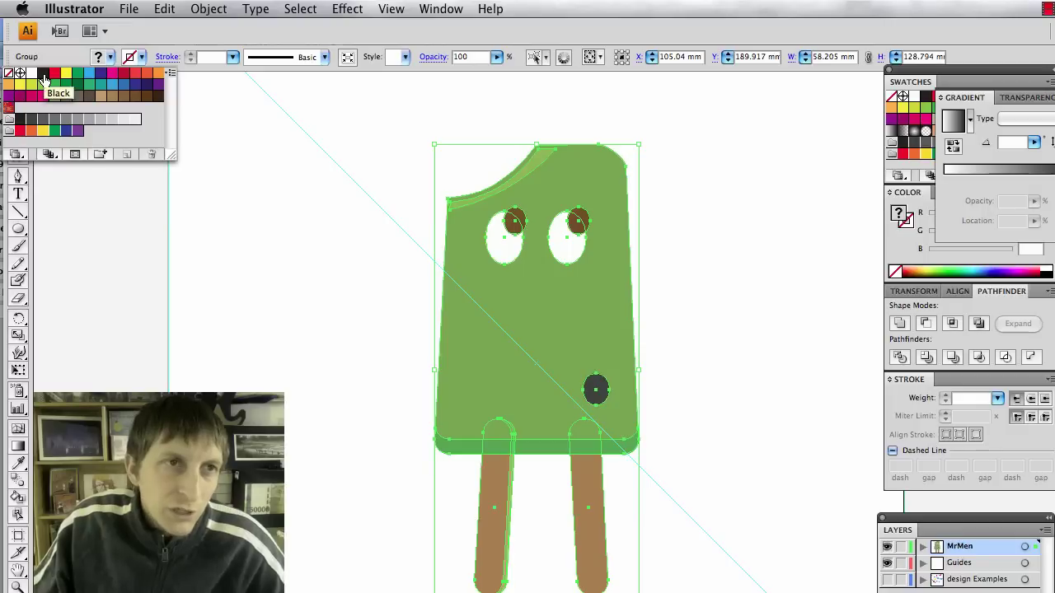
left_click(43, 120)
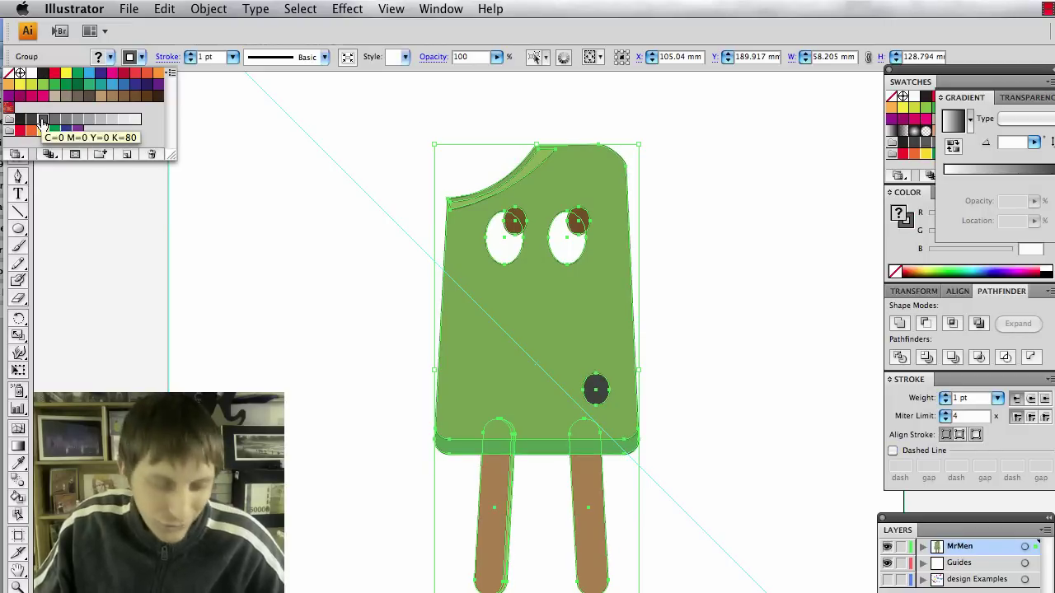
key("Escape")
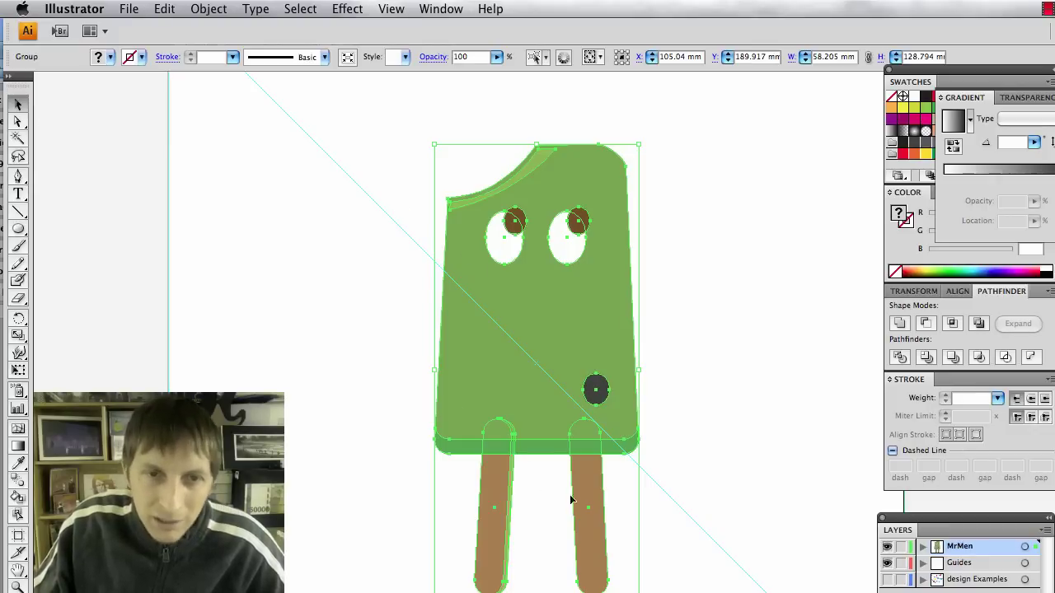
Unite the popsicle copy into one silhouette filled light blue (R38 G169 B224).
left_click(898, 326)
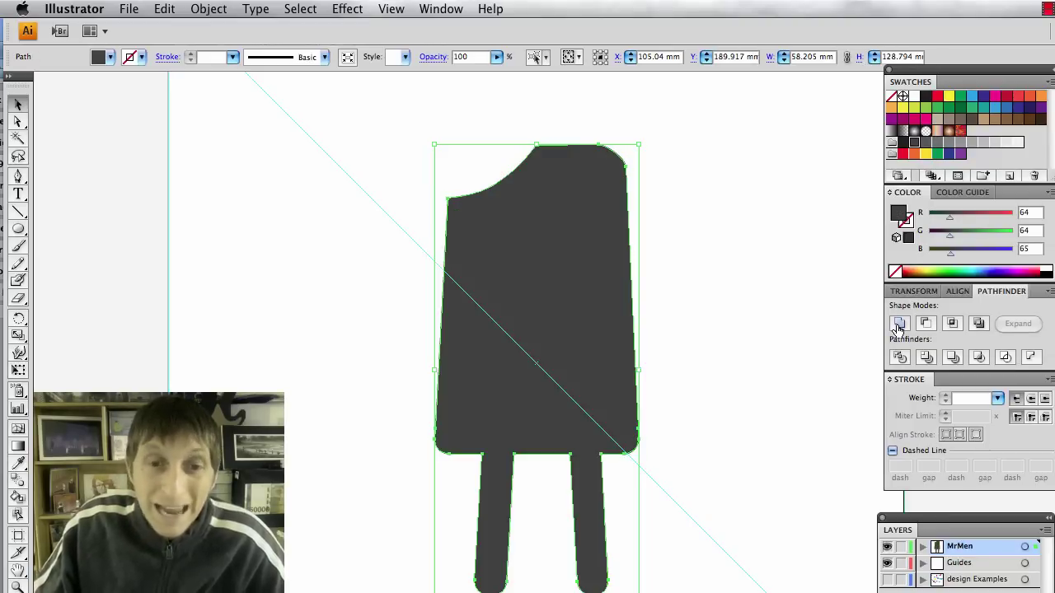
left_click(107, 62)
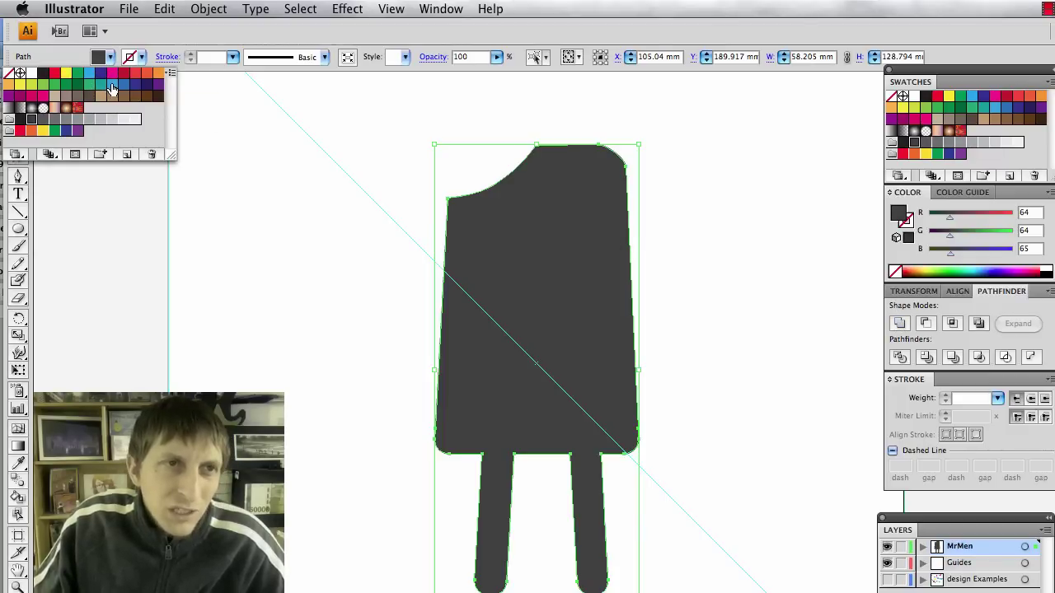
left_click(113, 85)
Give the silhouette a dark grey outline with a 20 pt stroke weight.
left_click(141, 56)
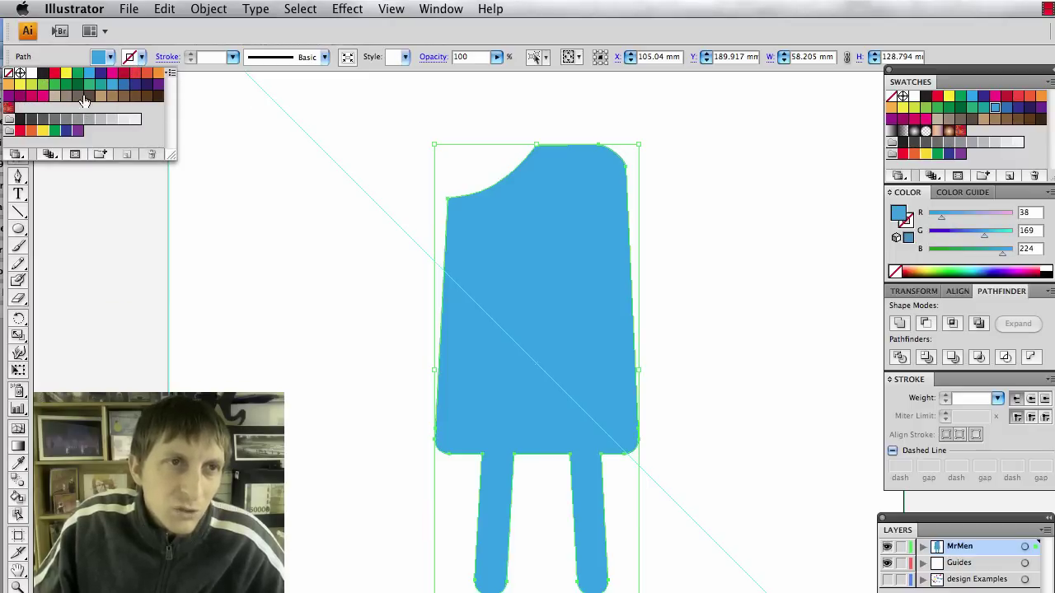
left_click(89, 98)
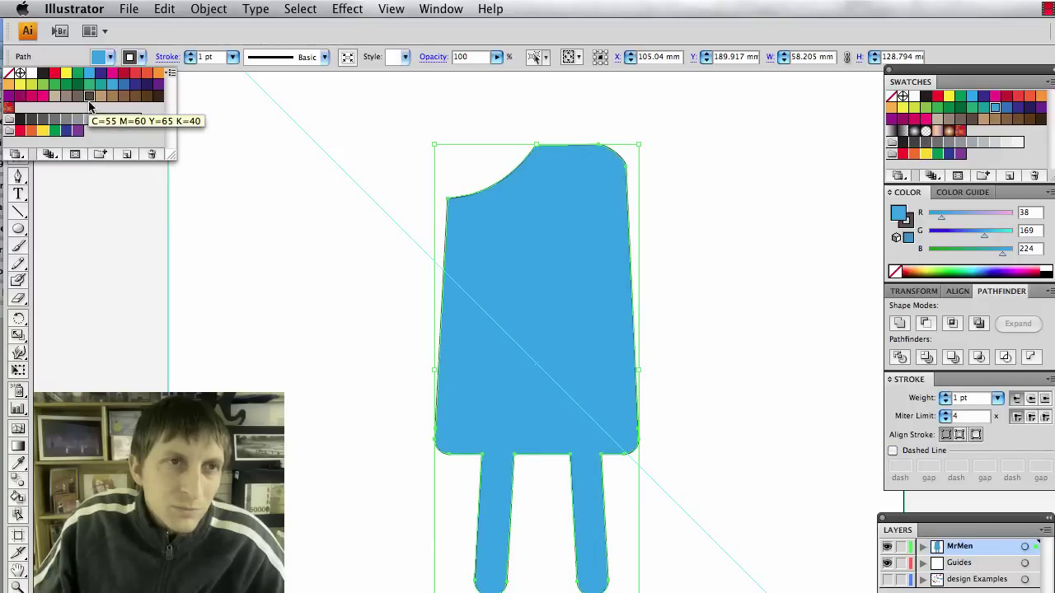
left_click(66, 119)
left_click(54, 119)
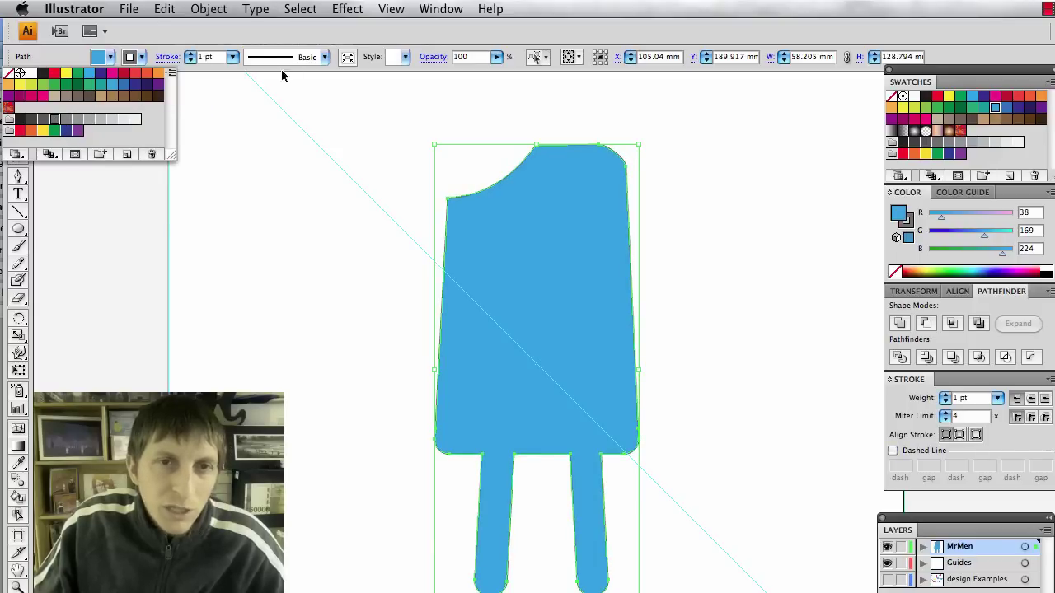
left_click(232, 57)
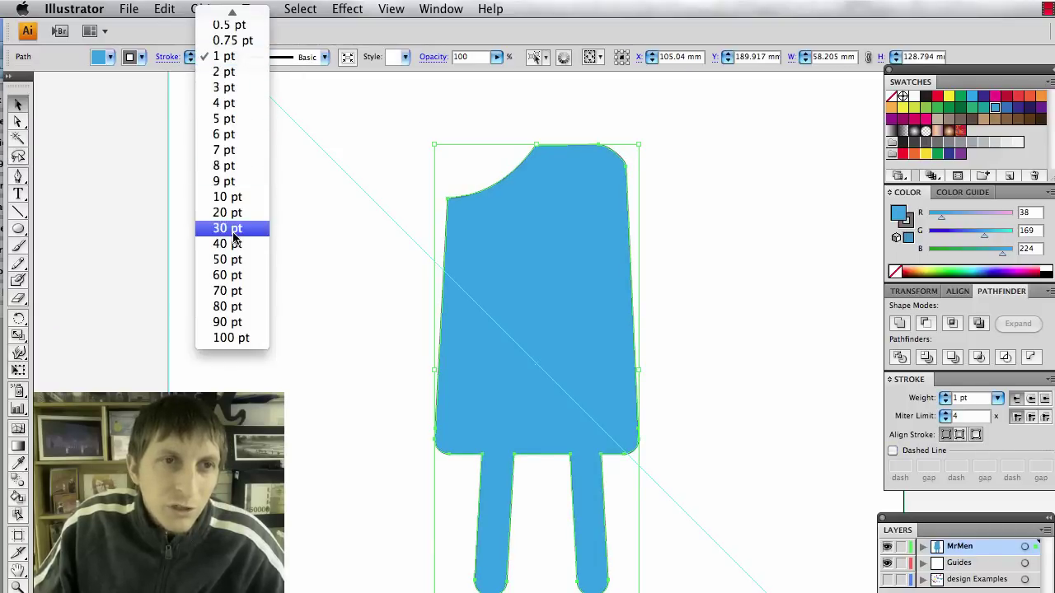
left_click(236, 230)
left_click(233, 57)
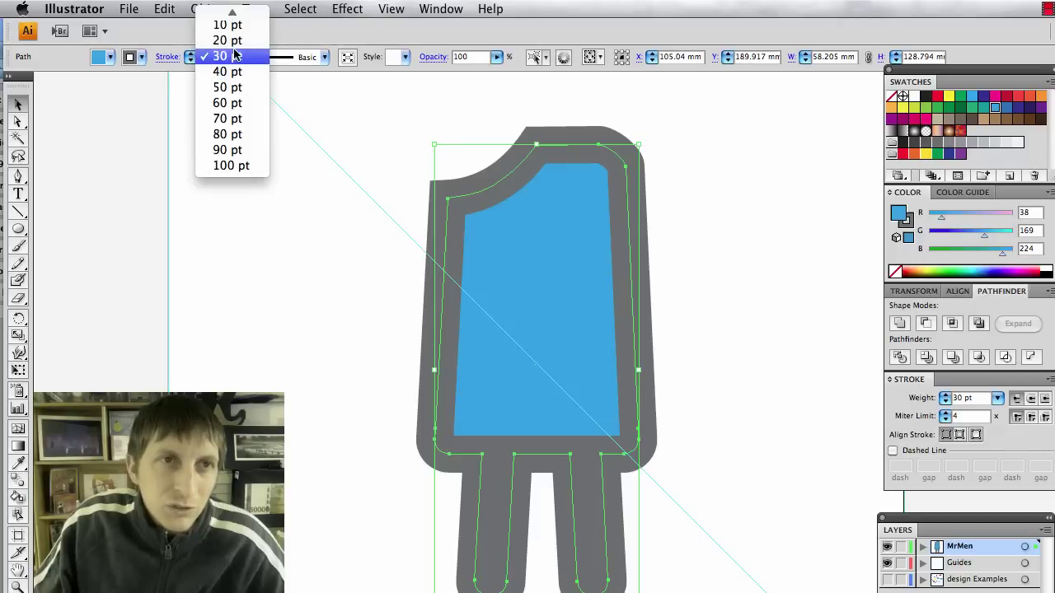
left_click(237, 40)
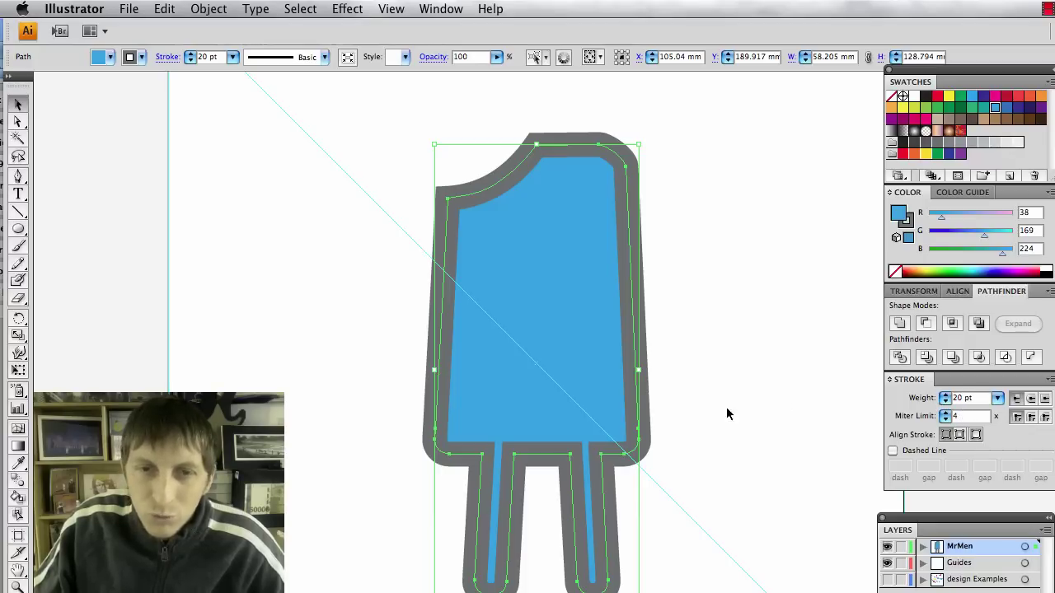
left_click(707, 437)
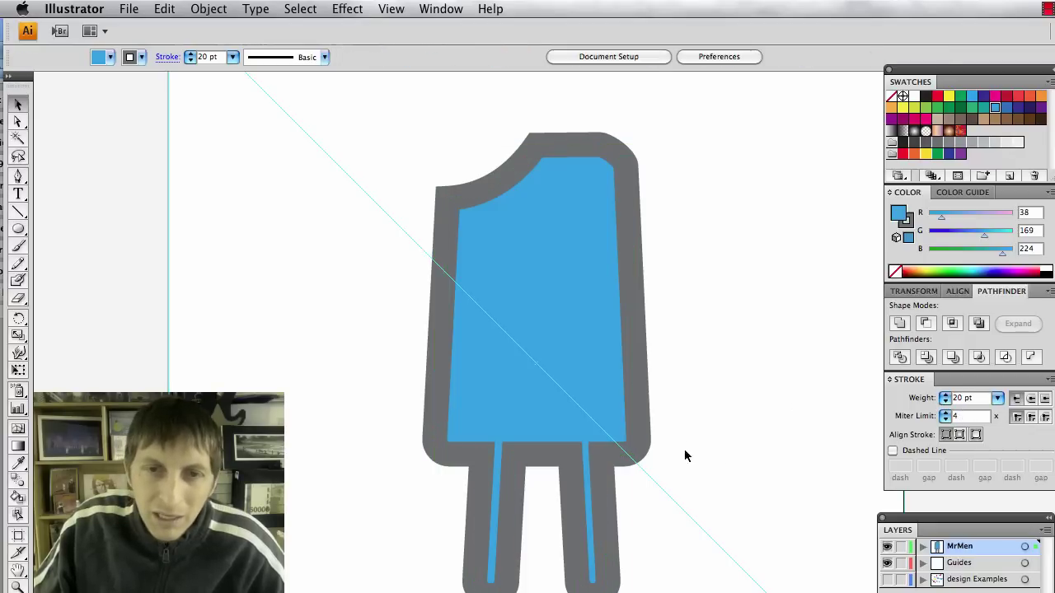
Send the outlined blue silhouette backward behind the green popsicle.
left_click(640, 437)
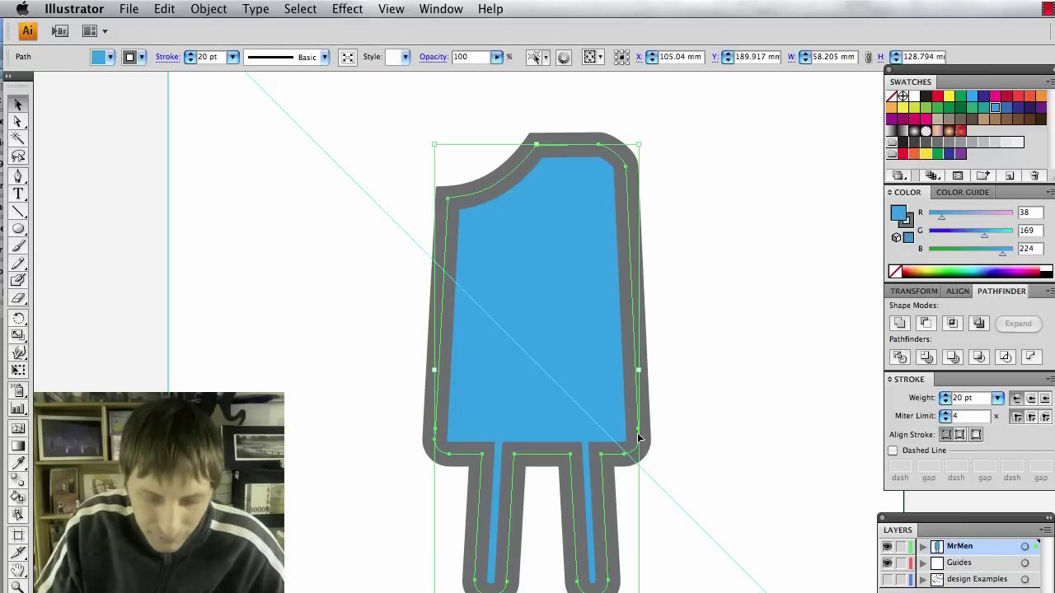
key("super+shift+b")
key("super+shift+bracketleft")
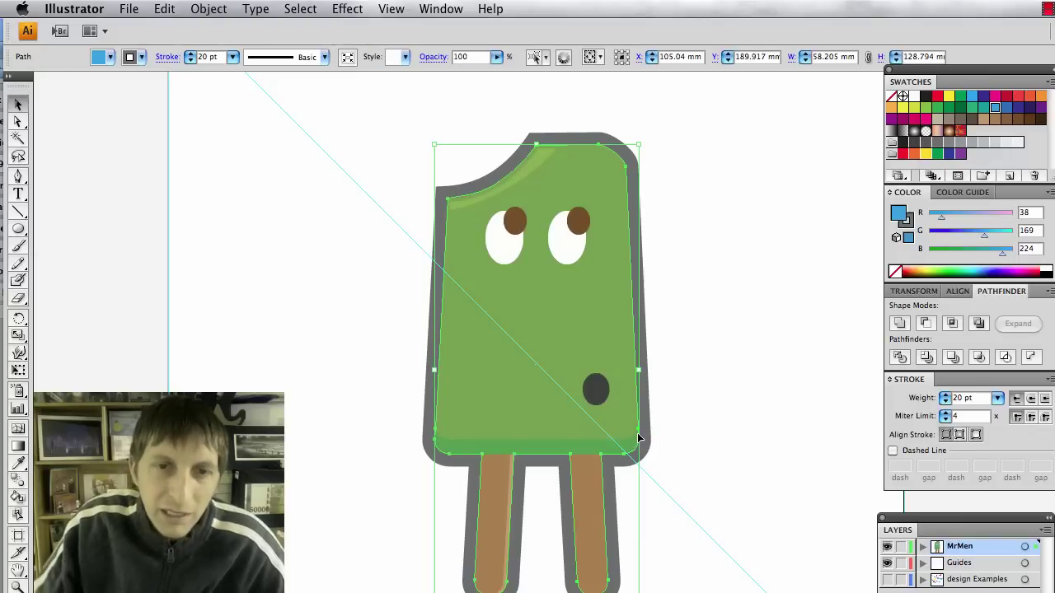
left_click(738, 414)
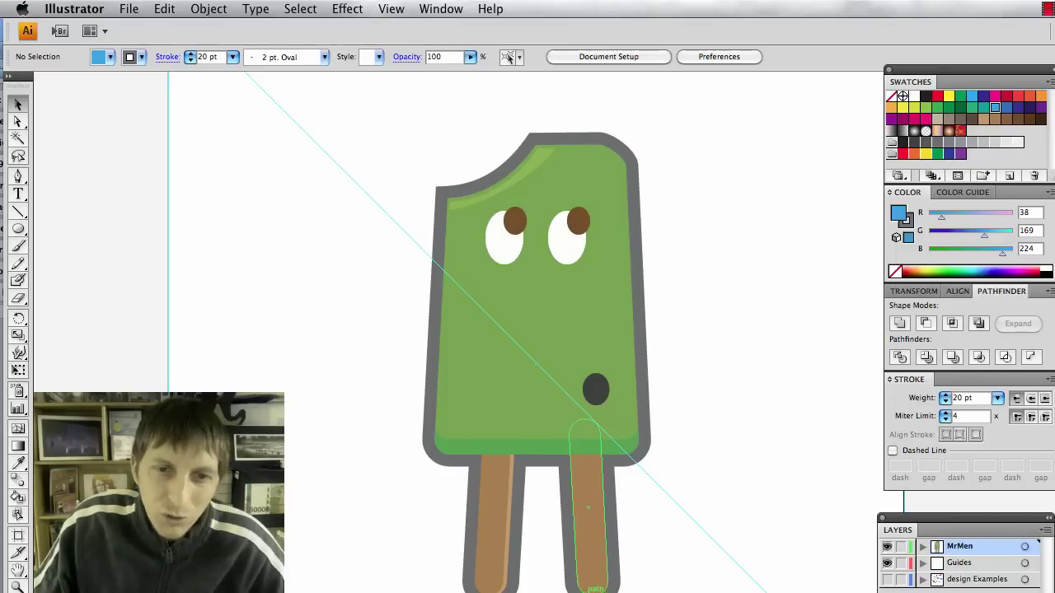
left_click(574, 581)
left_click(575, 581)
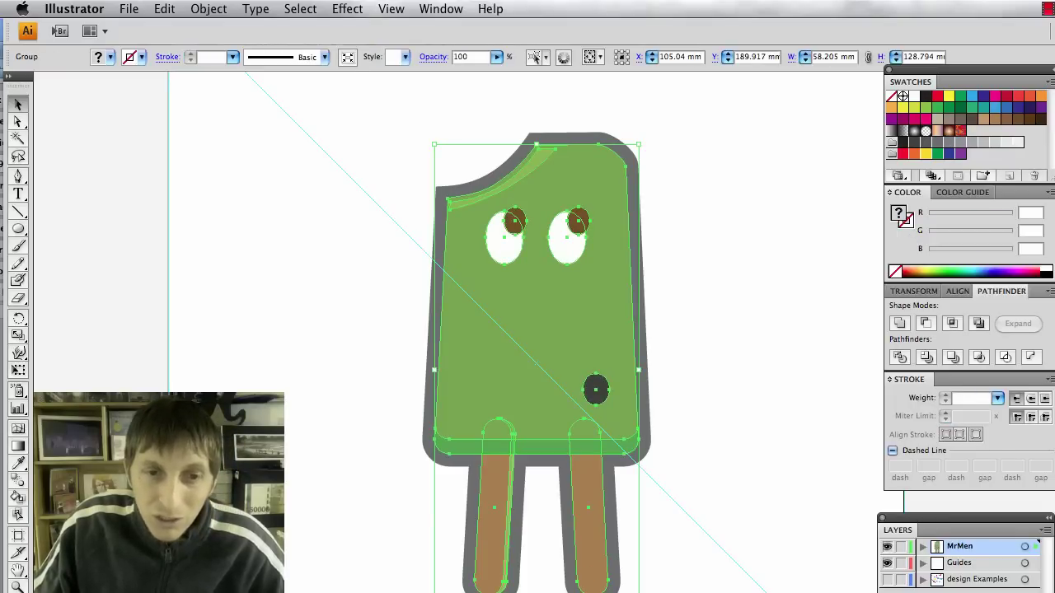
key("super+shift+a")
key("super+z")
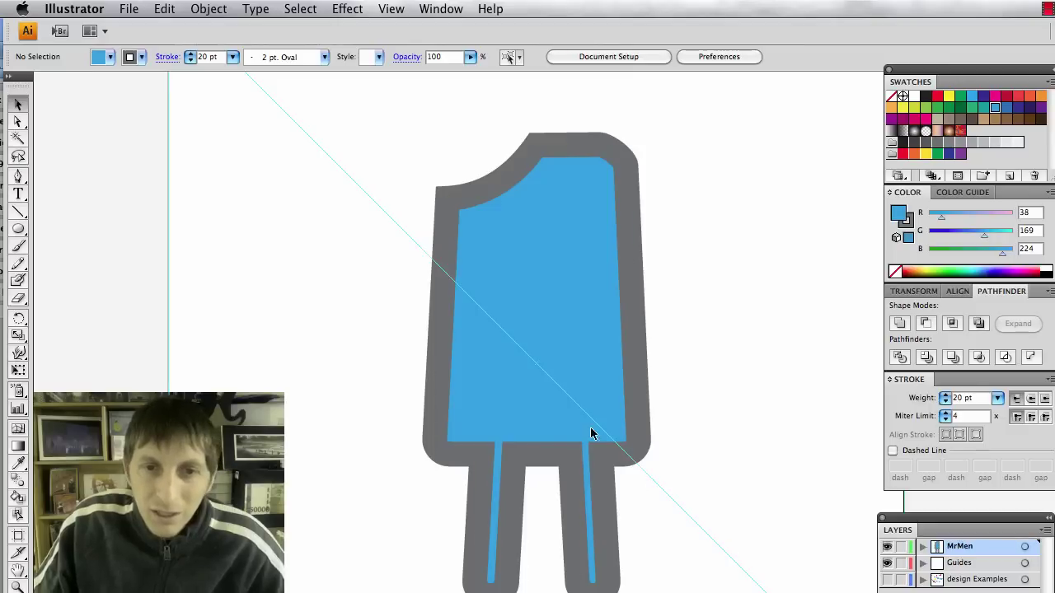
Lower the silhouette's stroke weight to 10 pt and keep it behind the popsicle.
left_click(590, 433)
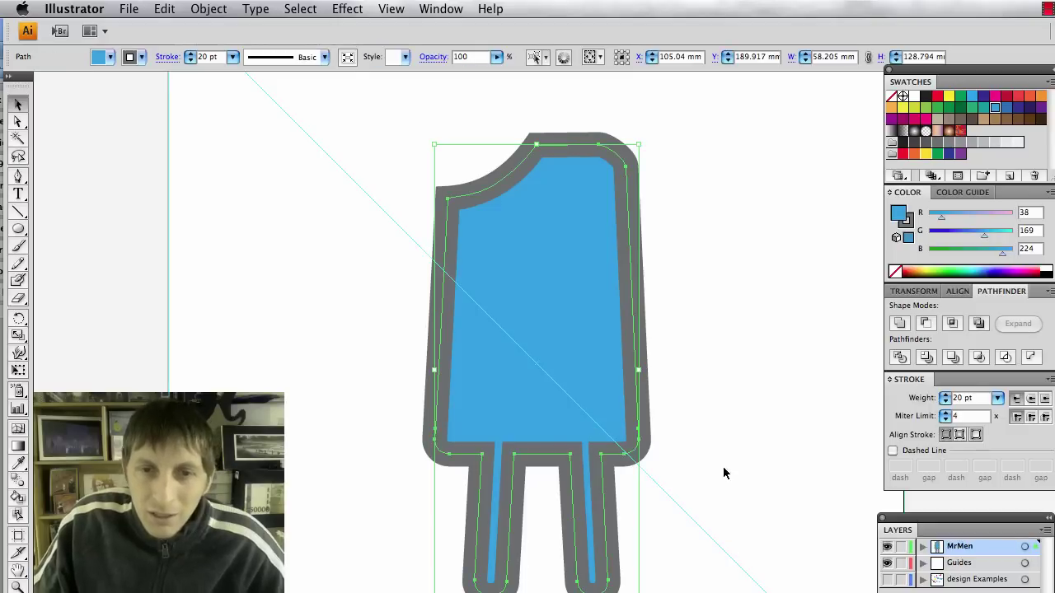
left_click(945, 401)
left_click(945, 401)
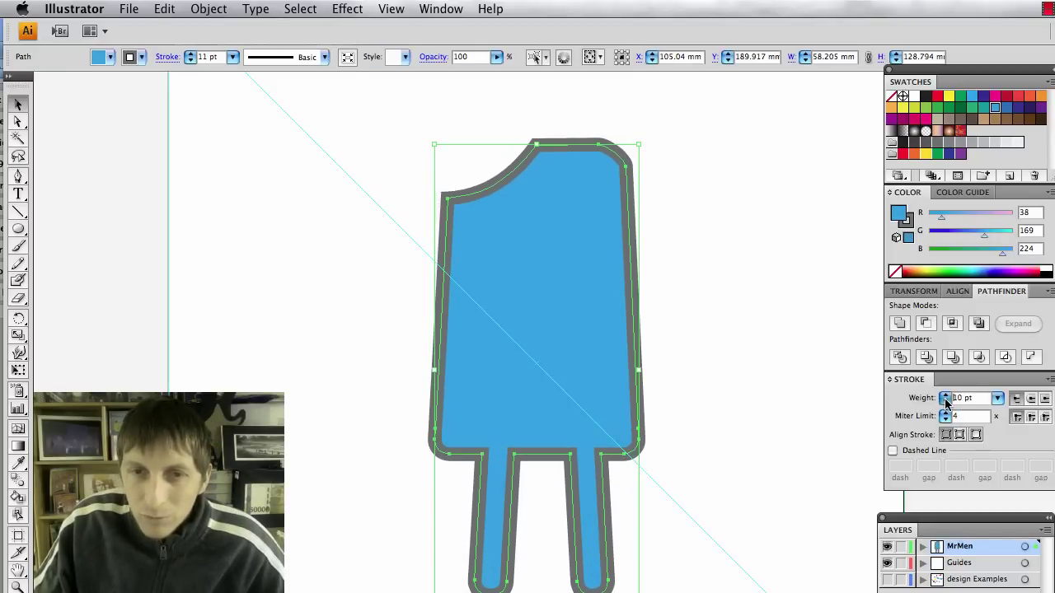
left_click(776, 430)
left_click(552, 407)
key("ctrl+shift+bracketleft")
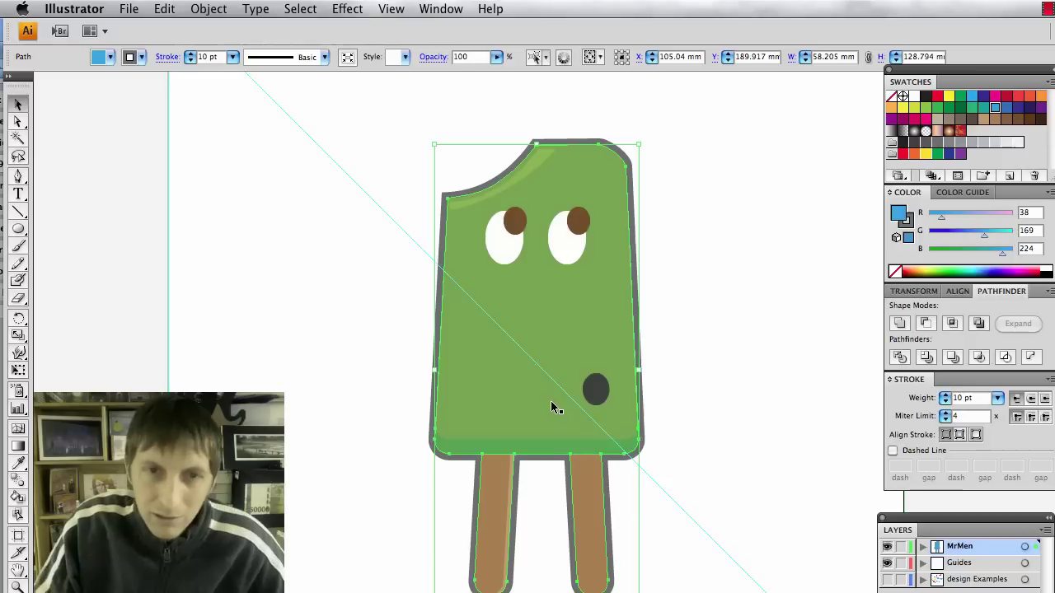
left_click(726, 437)
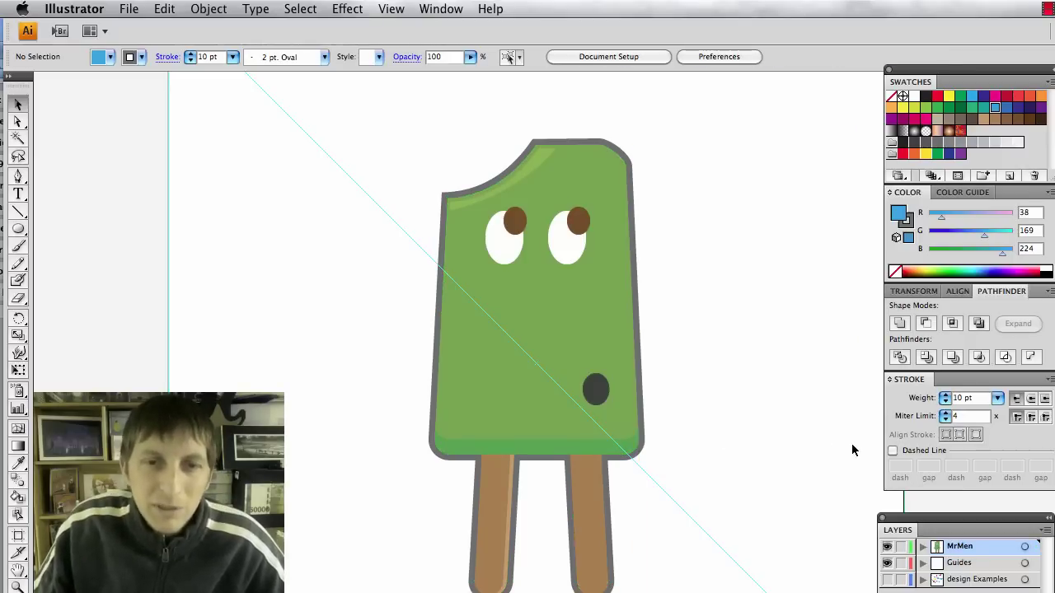
scroll(844, 449, "down", 1)
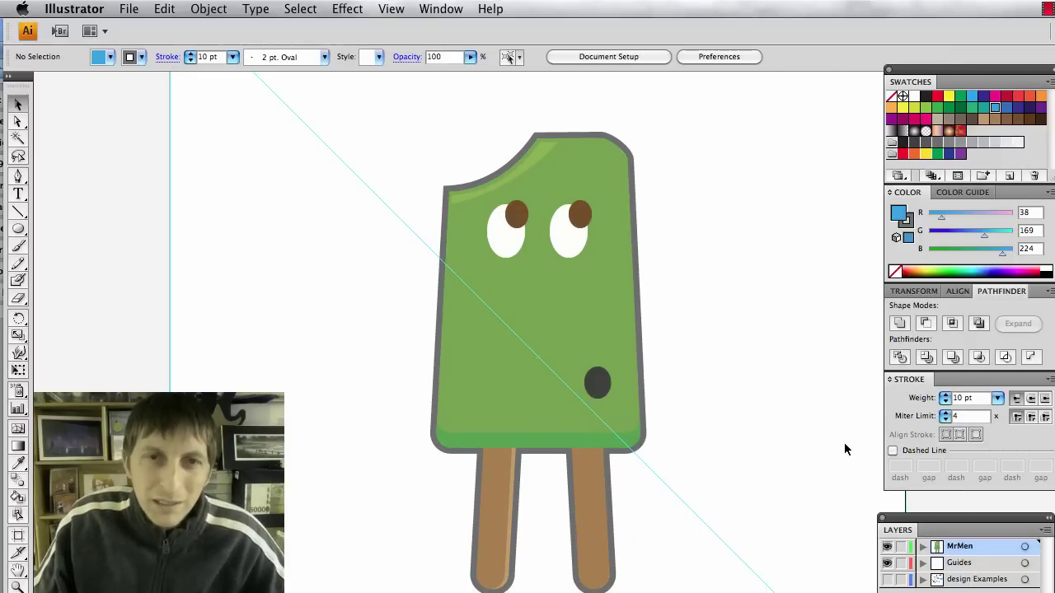
scroll(845, 446, "down", 1)
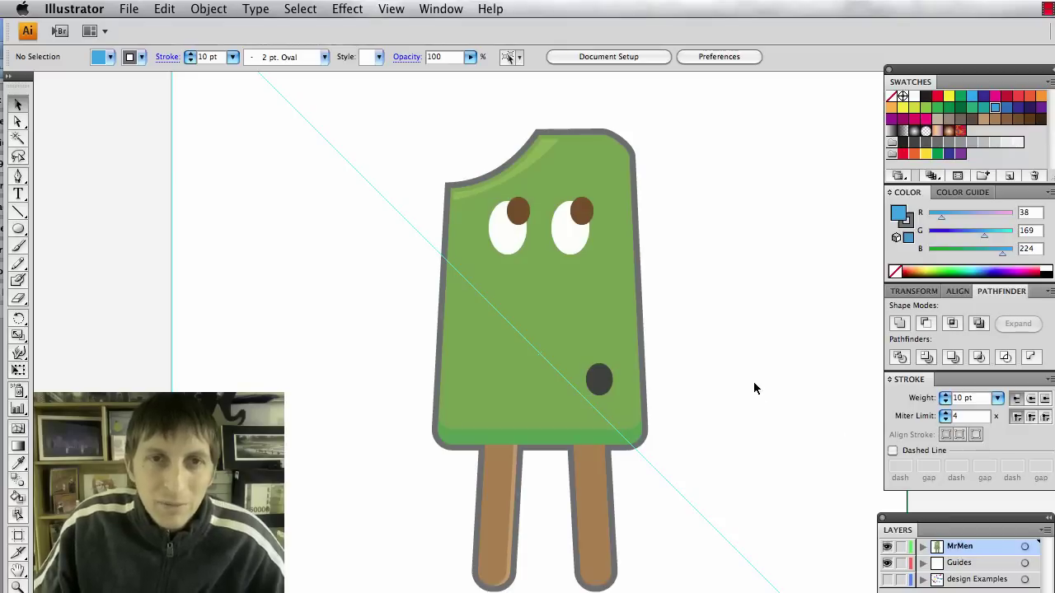
scroll(753, 382, "up", 3)
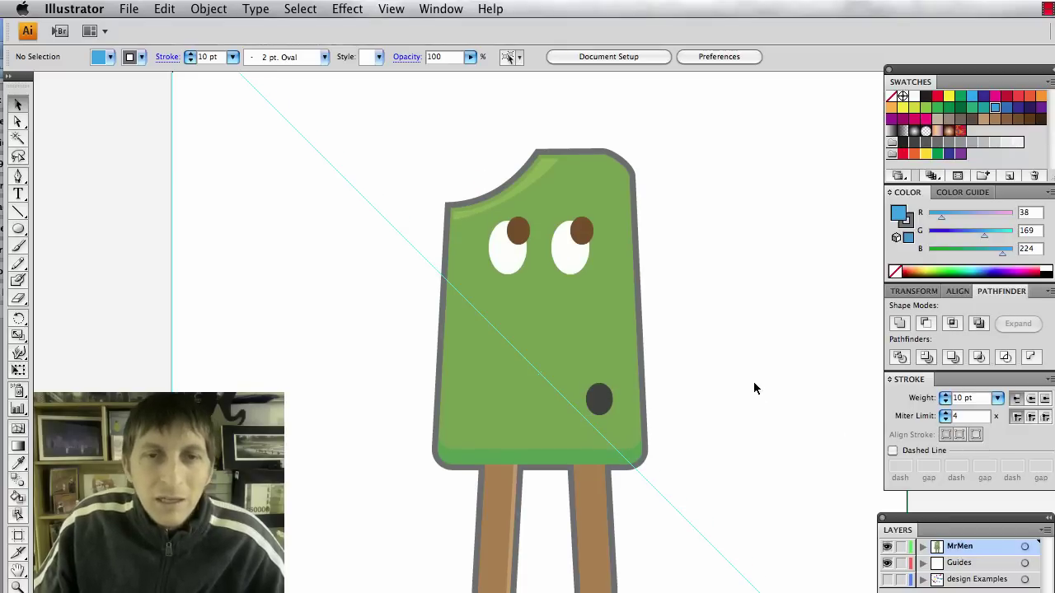
scroll(753, 388, "down", 3)
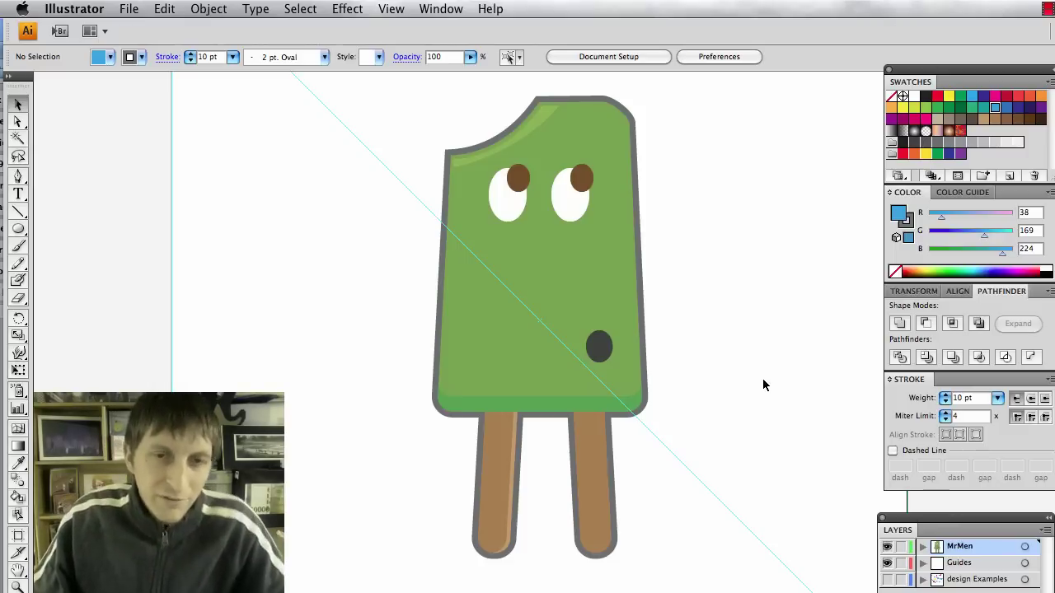
scroll(762, 378, "up", 1)
scroll(743, 360, "up", 1)
scroll(743, 360, "down", 2)
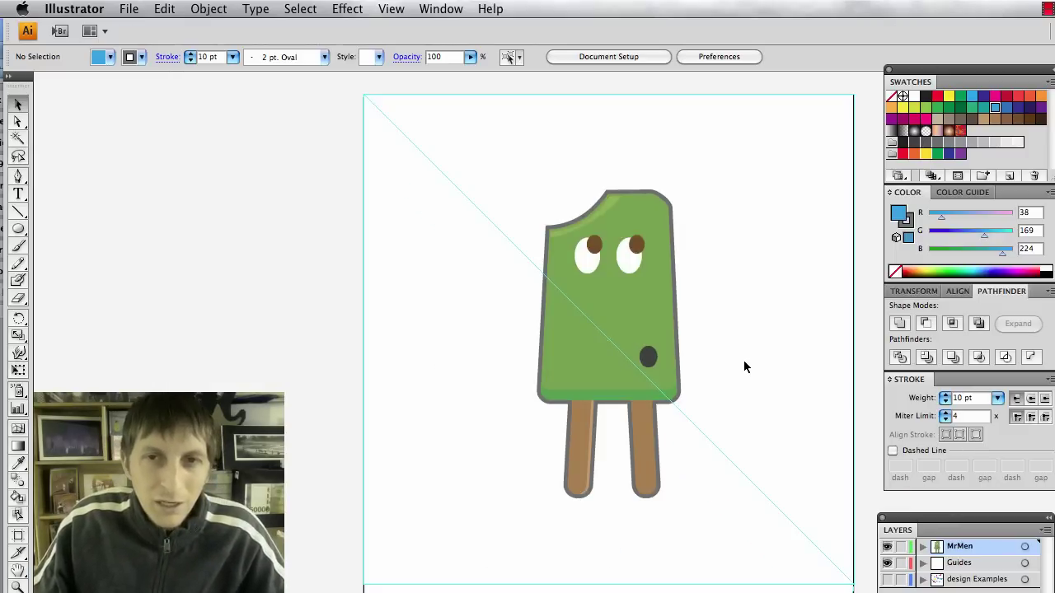
scroll(782, 370, "right", 1)
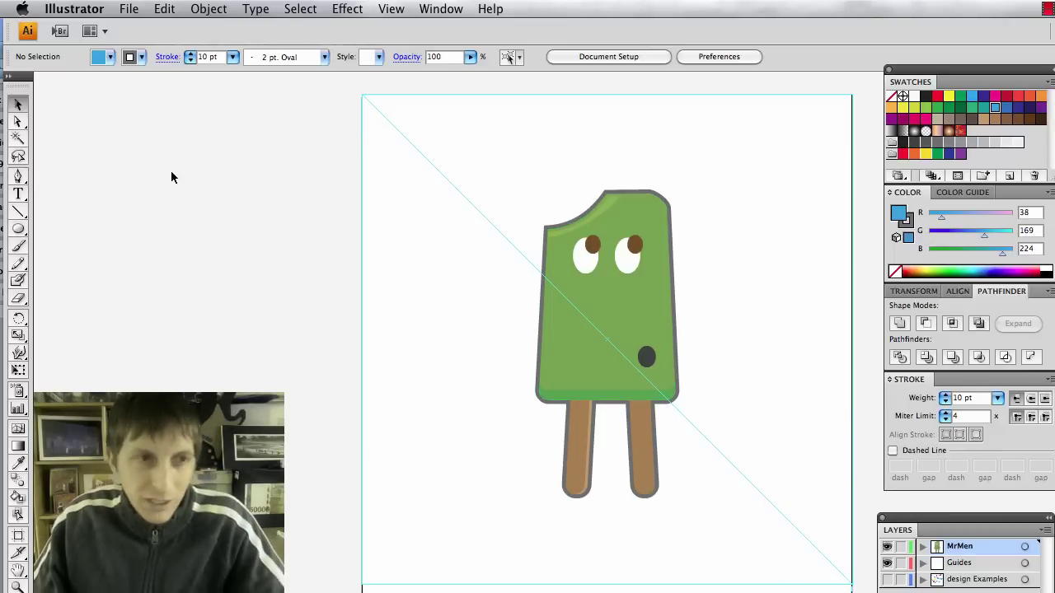
Draw a tall blue rectangle to the left of the popsicle.
left_click_drag(17, 229, 66, 229)
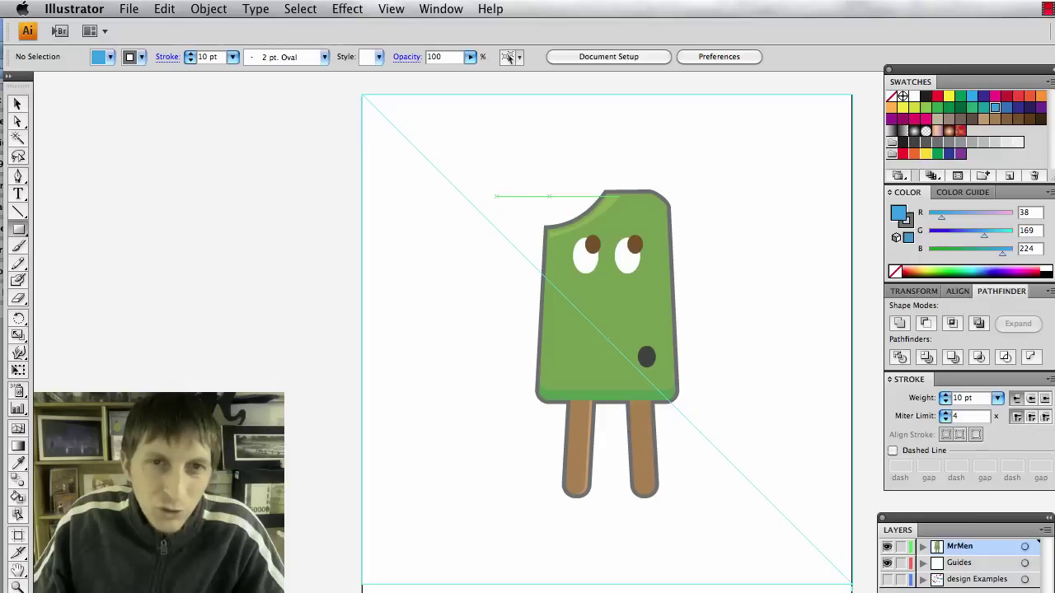
left_click_drag(483, 172, 386, 476)
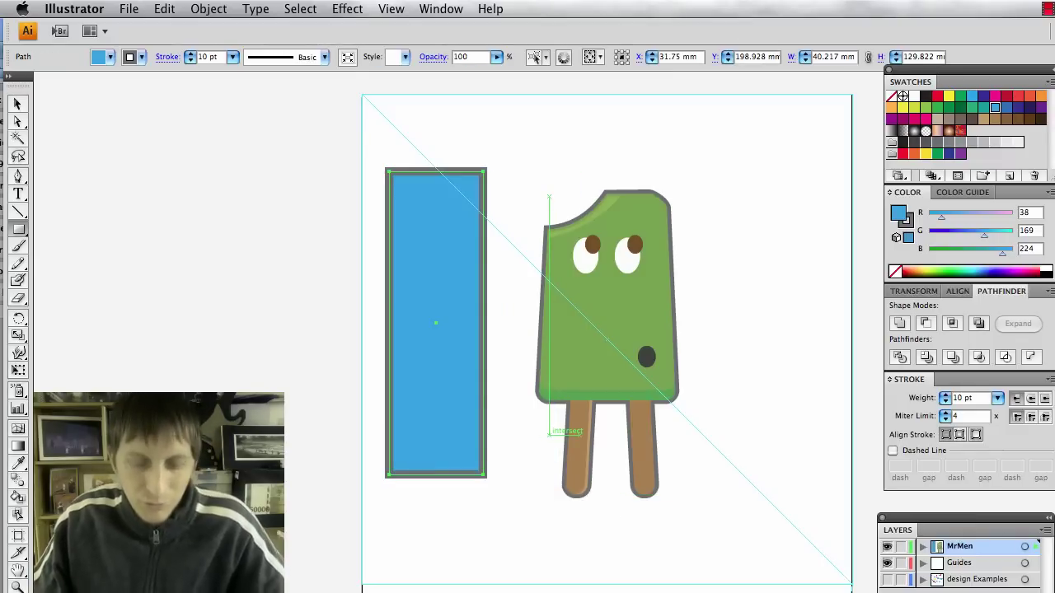
key("v")
left_click_drag(701, 536, 554, 169)
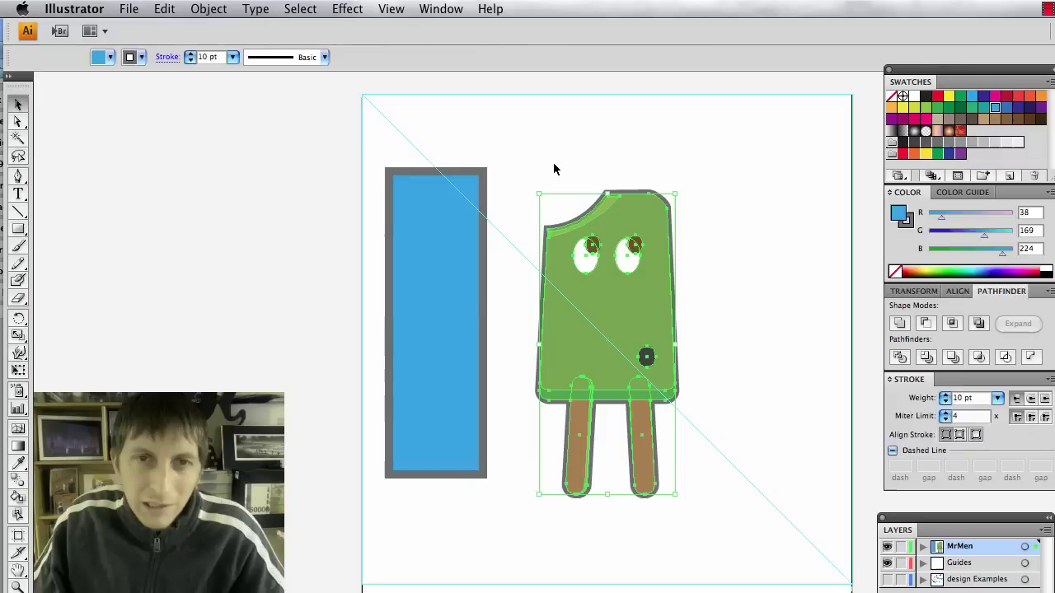
left_click(556, 165)
left_click(591, 344)
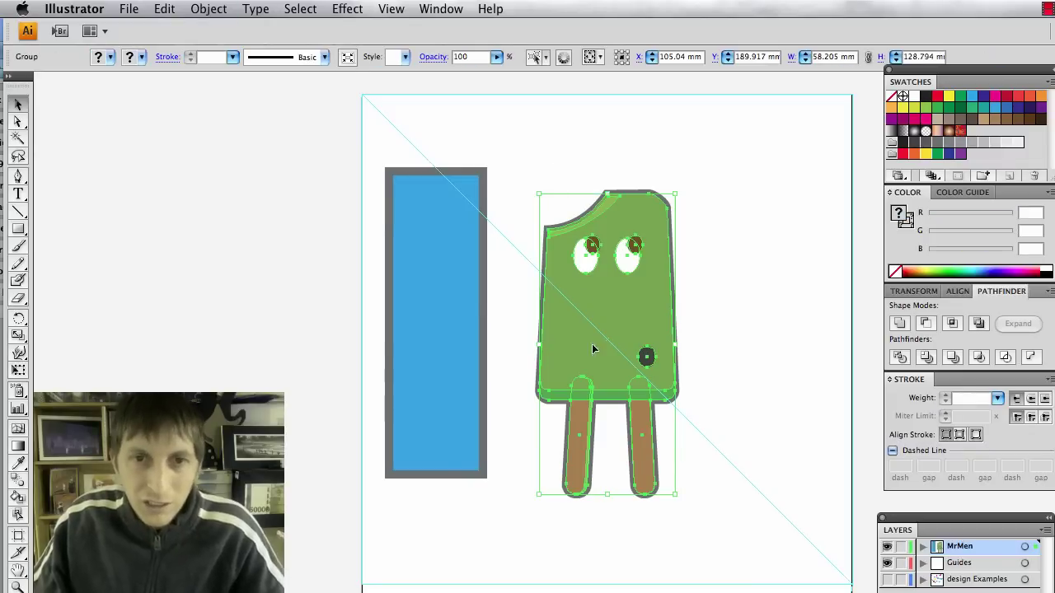
left_click(681, 546)
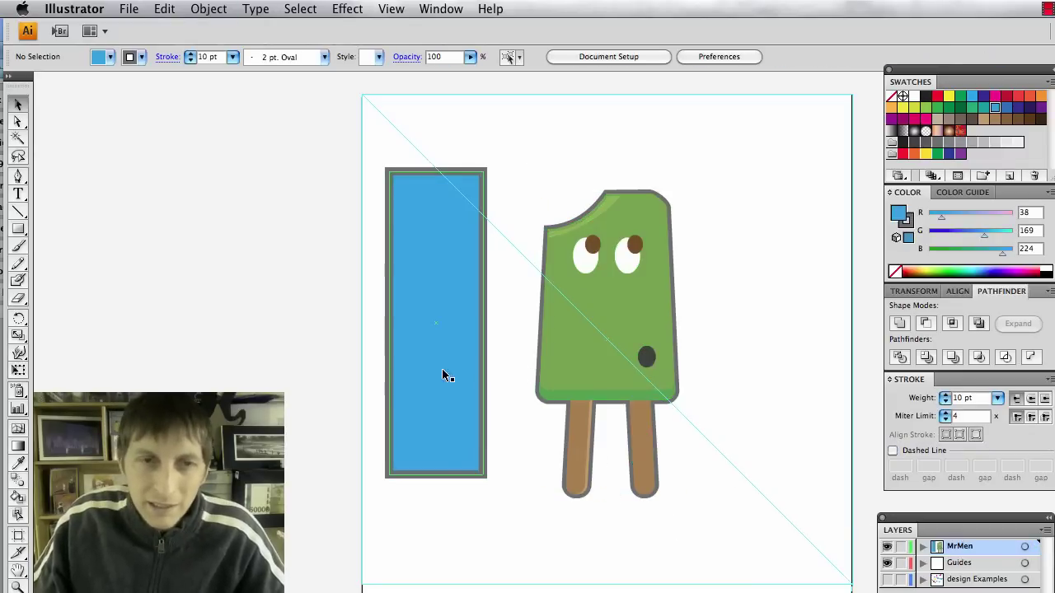
Move and enlarge the rectangle to about 107 × 166 mm over the popsicle, then cut it.
left_click_drag(440, 369, 574, 369)
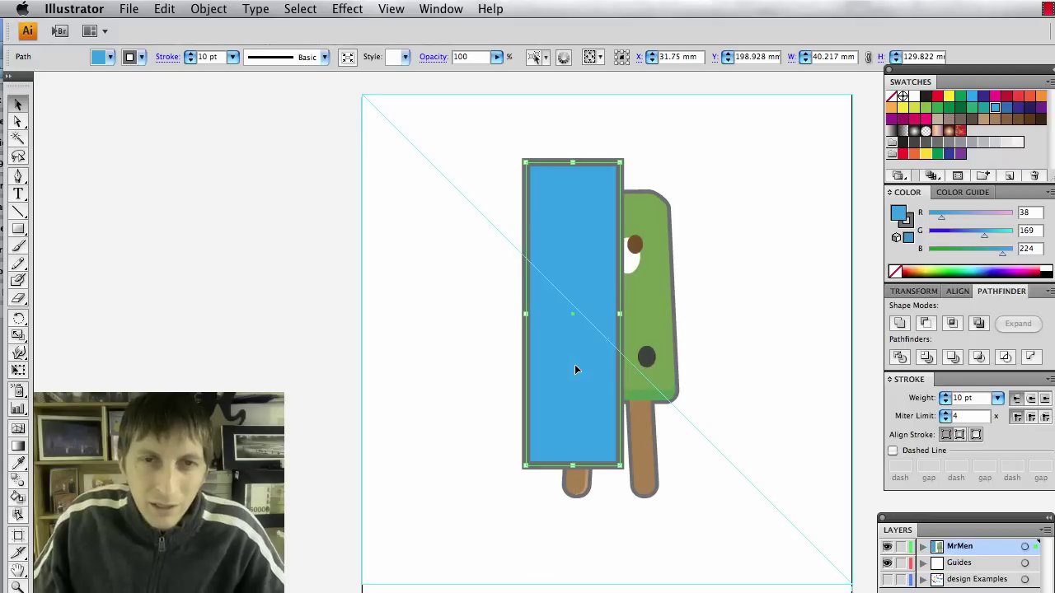
left_click_drag(620, 469, 753, 532)
left_click_drag(676, 458, 653, 458)
left_click_drag(731, 529, 744, 542)
left_click_drag(673, 475, 657, 484)
left_click_drag(733, 540, 737, 550)
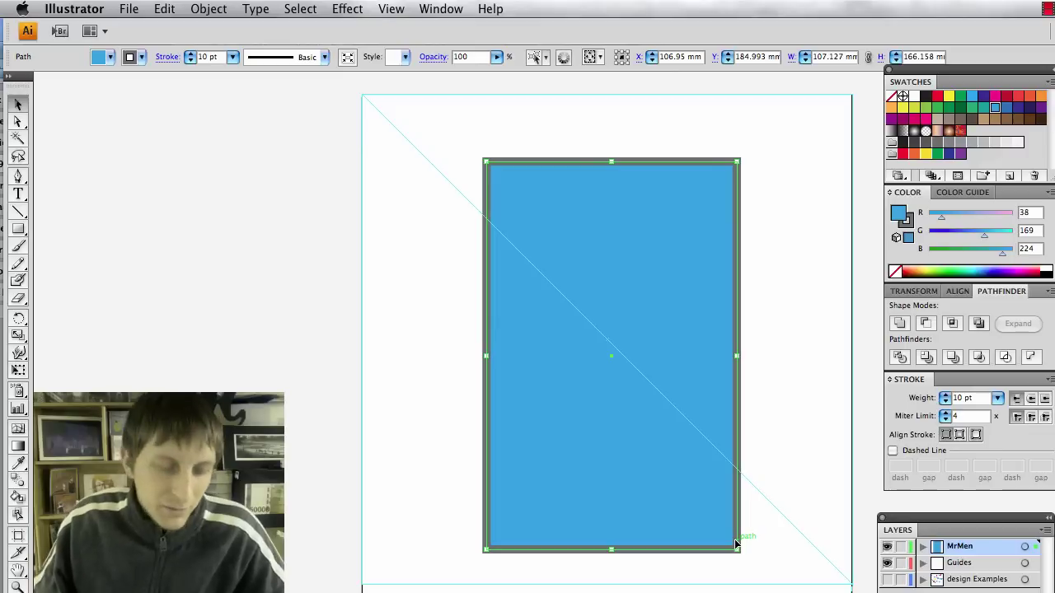
key("Delete")
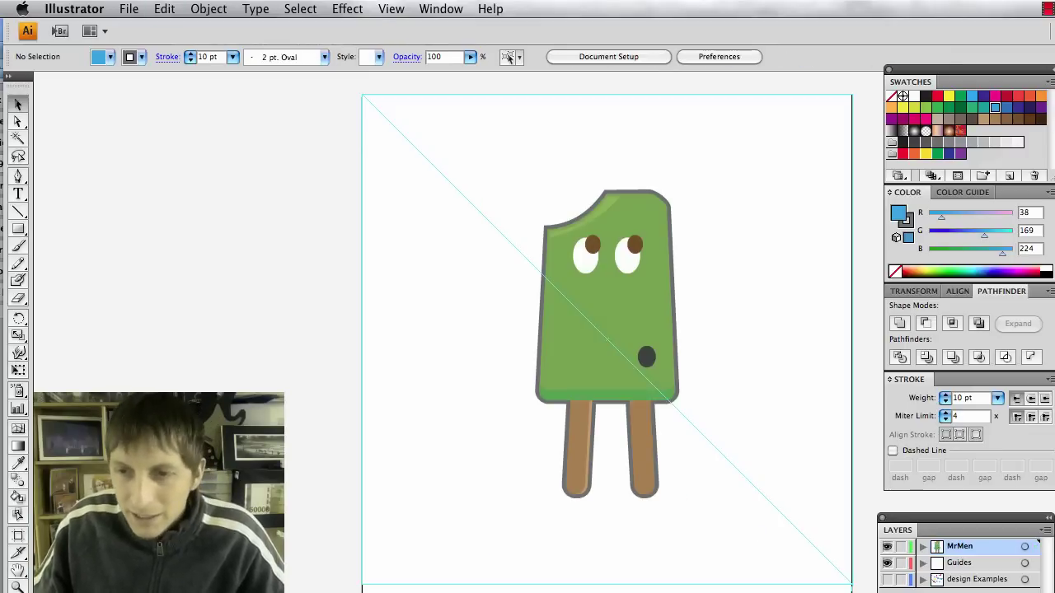
Add a new layer named 'Back Rectangle' beneath the MrMen layer.
key("super+l")
left_click_drag(989, 550, 972, 568)
double_click(961, 567)
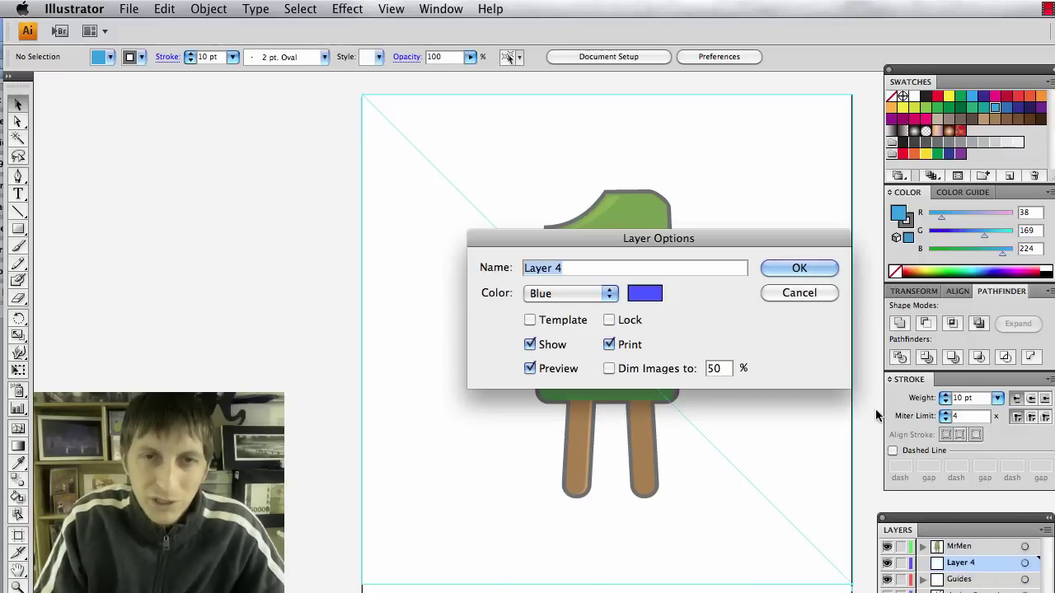
key("BackSpace")
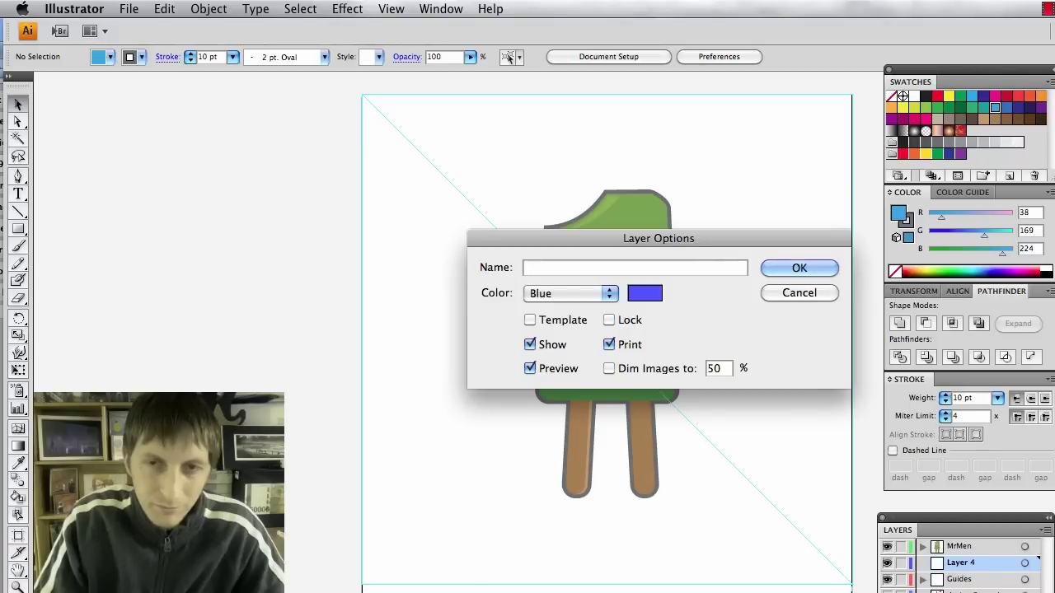
type("Back Rectangle")
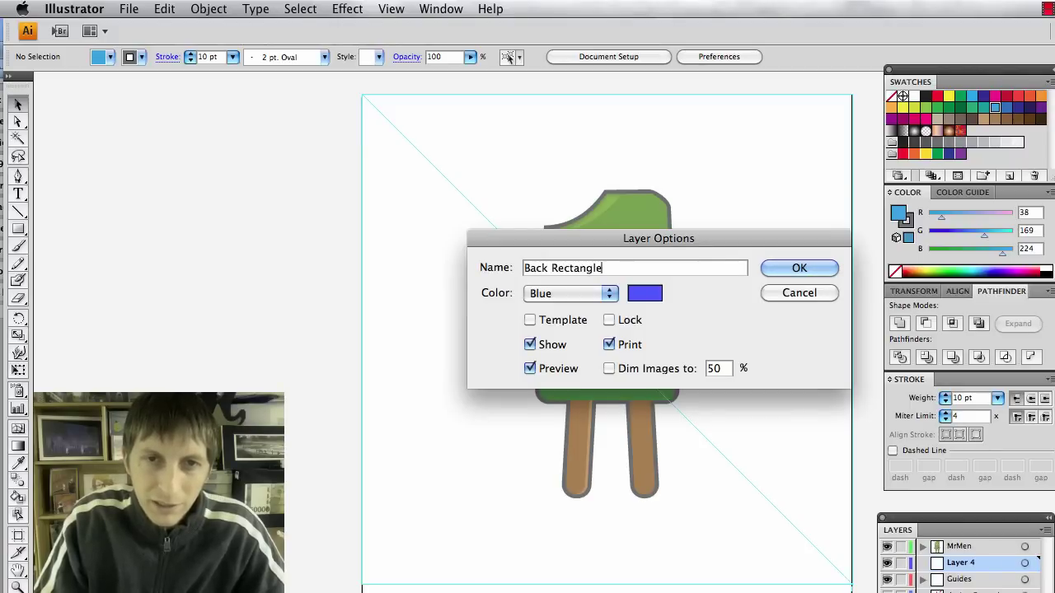
key("Return")
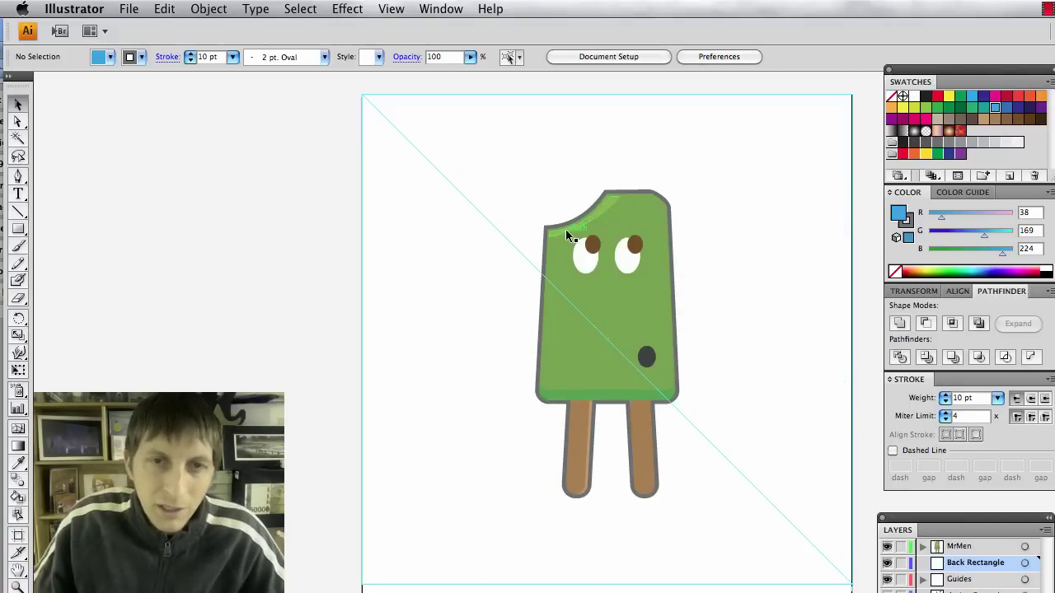
Paste the blue rectangle in back, centre it behind the popsicle, then switch to Firefox.
key("super+f")
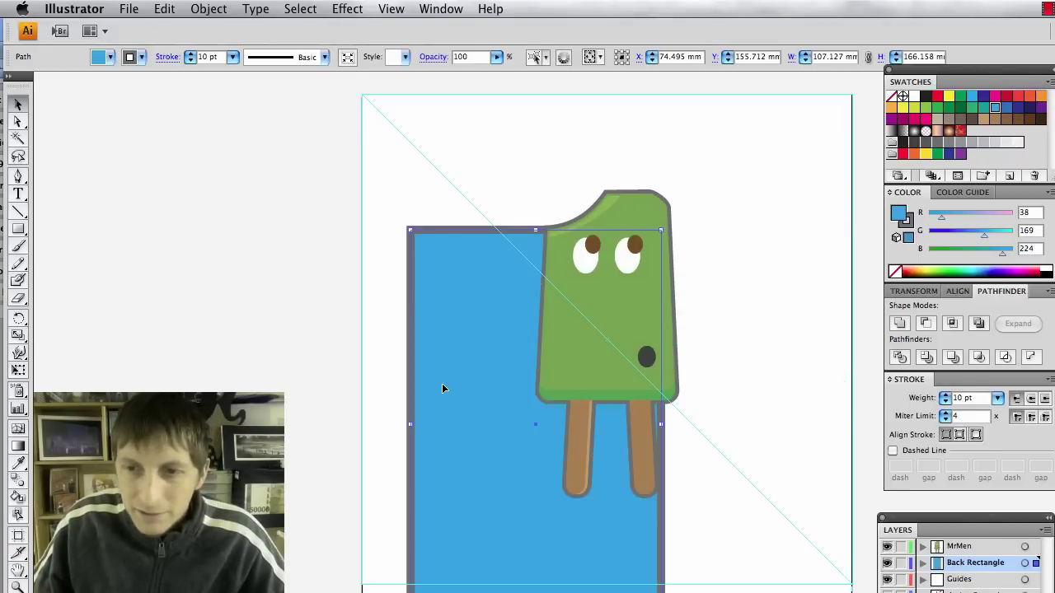
left_click_drag(442, 388, 504, 326)
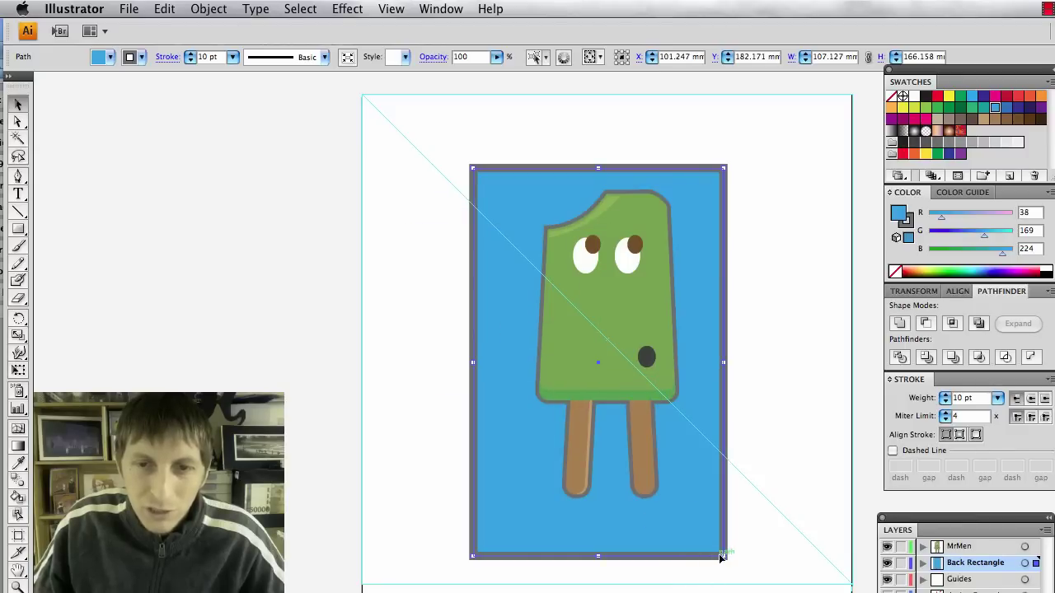
left_click_drag(527, 515, 560, 522)
left_click_drag(494, 163, 495, 167)
key("super+Tab")
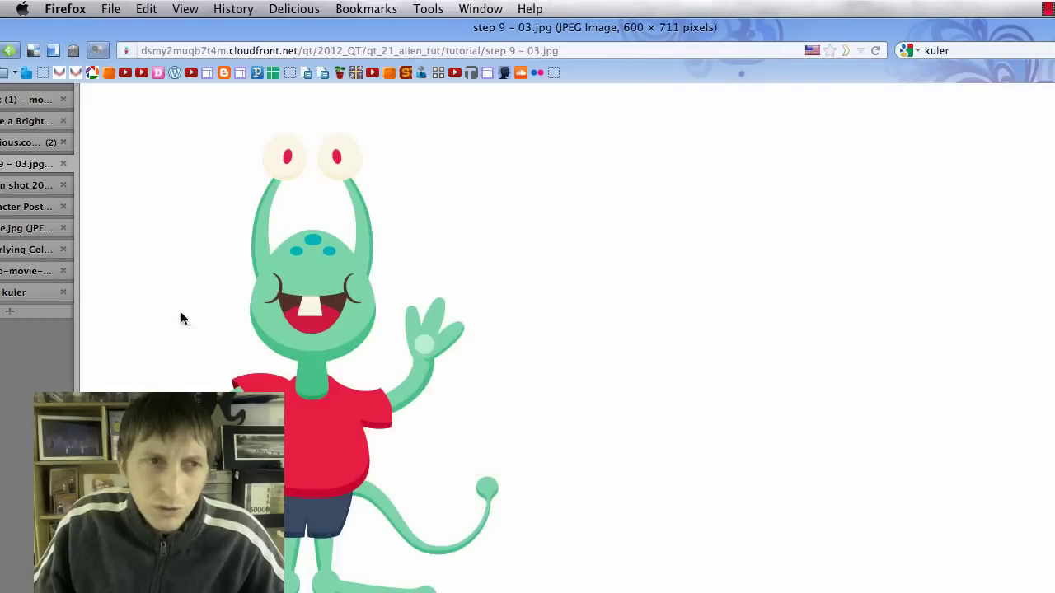
View the lilac, pink and green Kuler swatches in Firefox, then return to Illustrator.
left_click_drag(120, 29, 159, 29)
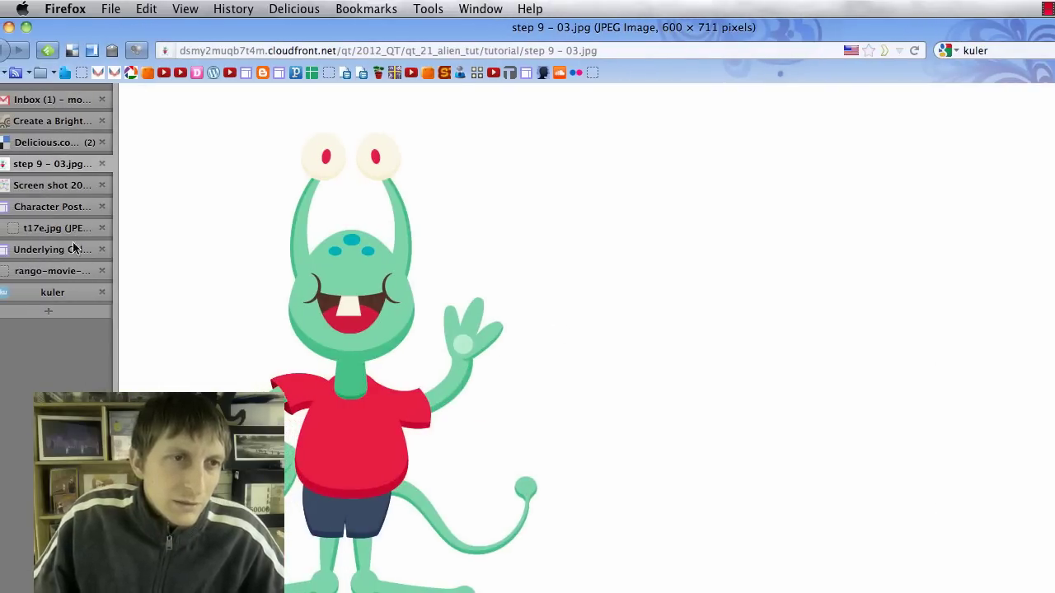
left_click(54, 291)
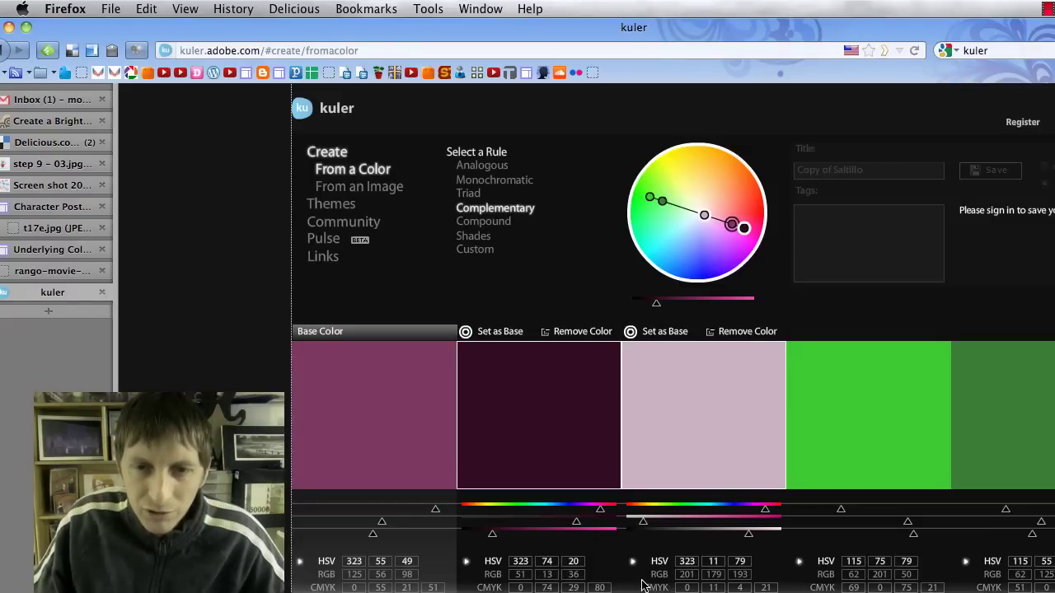
left_click(601, 423)
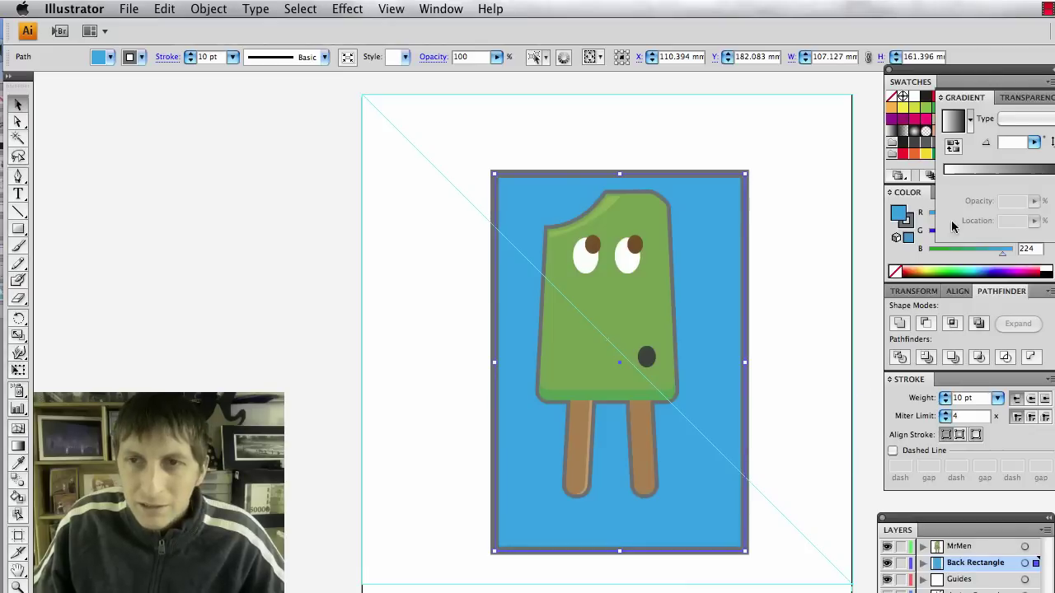
Fill the back rectangle with white and remove its outline.
left_click(1029, 268)
left_click_drag(1026, 263, 1011, 270)
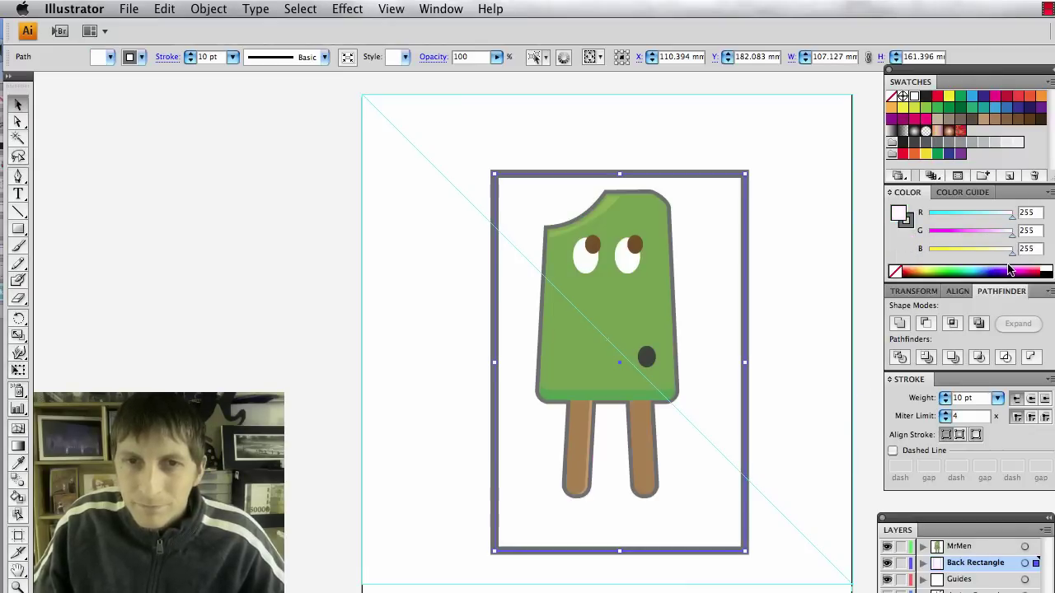
left_click(835, 393)
left_click(688, 248)
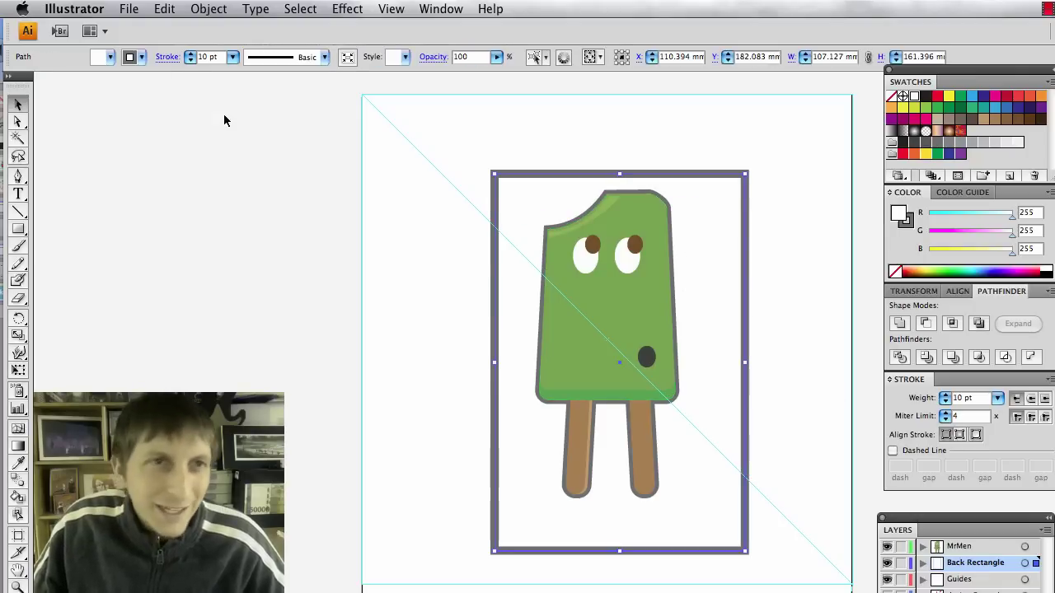
left_click(134, 62)
left_click(9, 74)
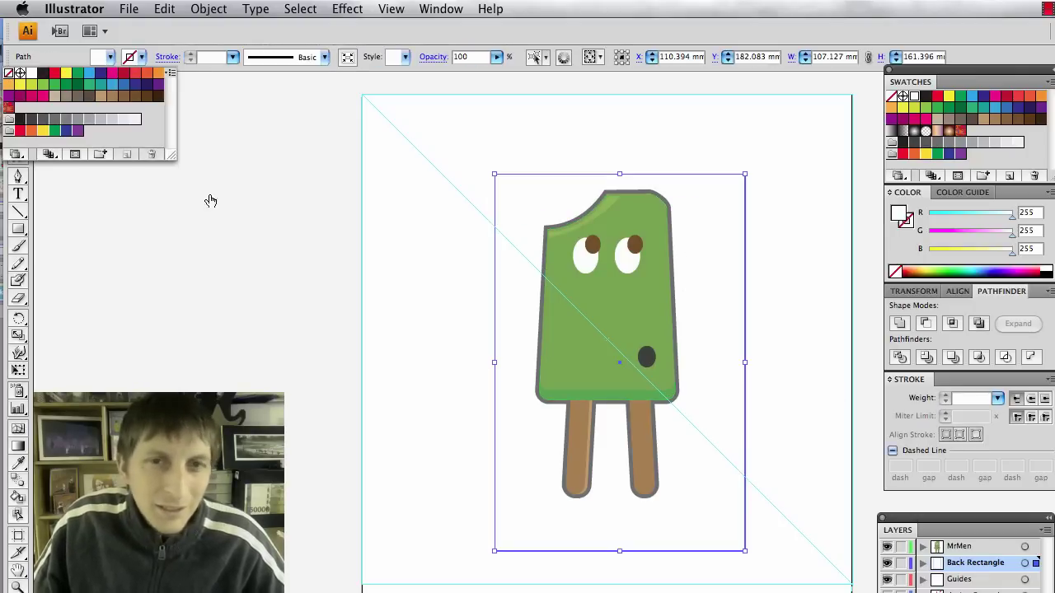
left_click(309, 247)
left_click(494, 229)
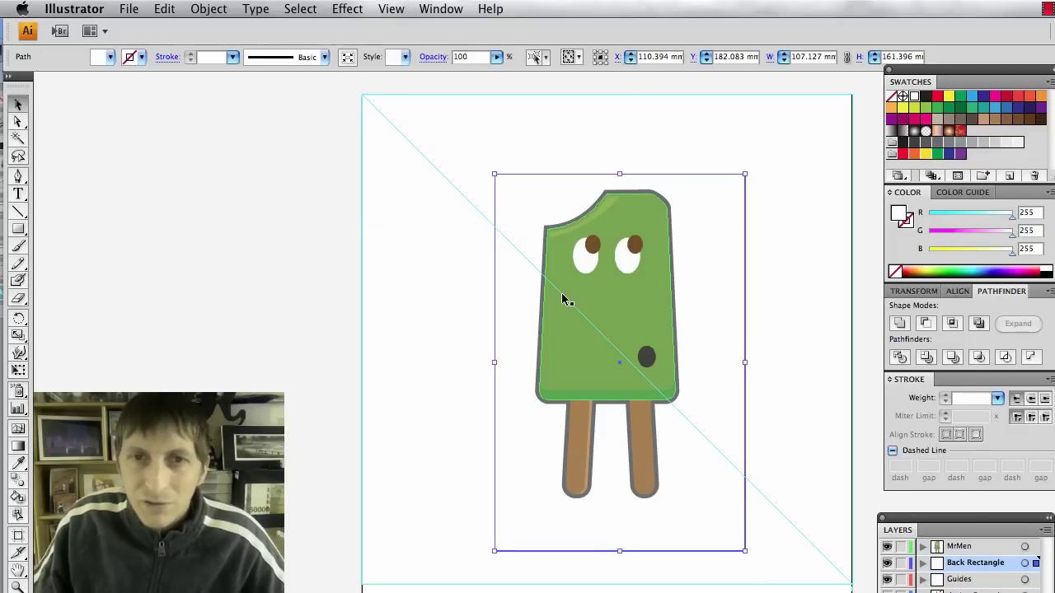
Change the rectangle's fill to pale lilac, R245 G223 B255.
left_click(1022, 267)
left_click_drag(1022, 267, 1017, 260)
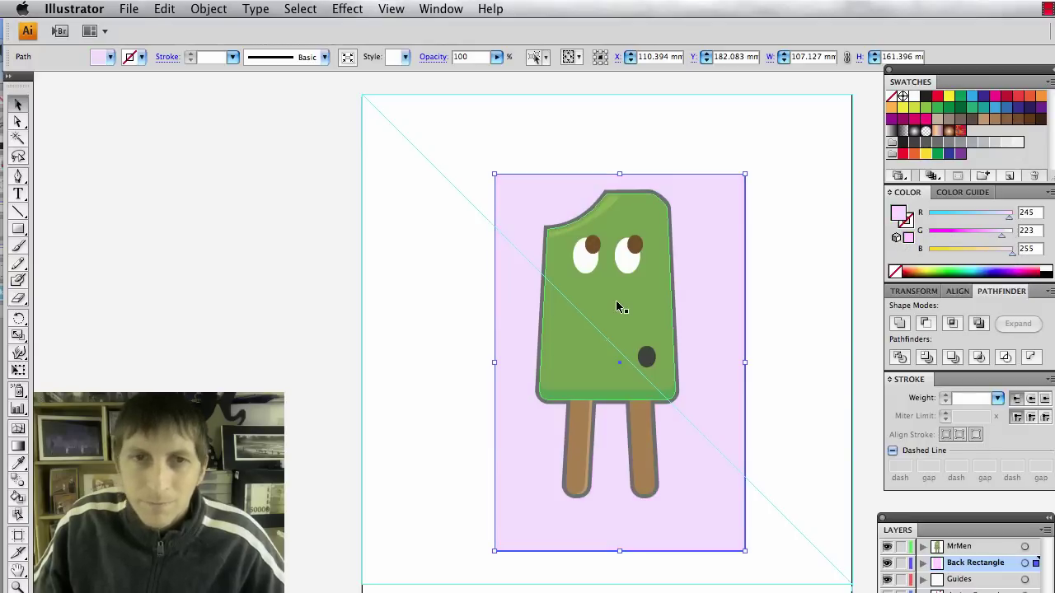
left_click(427, 343)
left_click(504, 338)
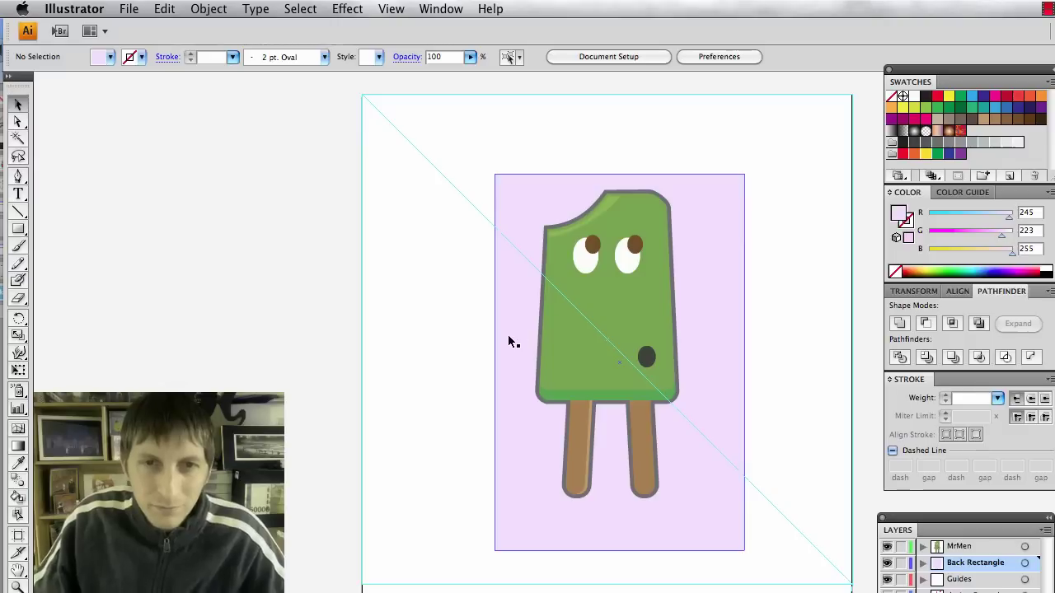
left_click(340, 251)
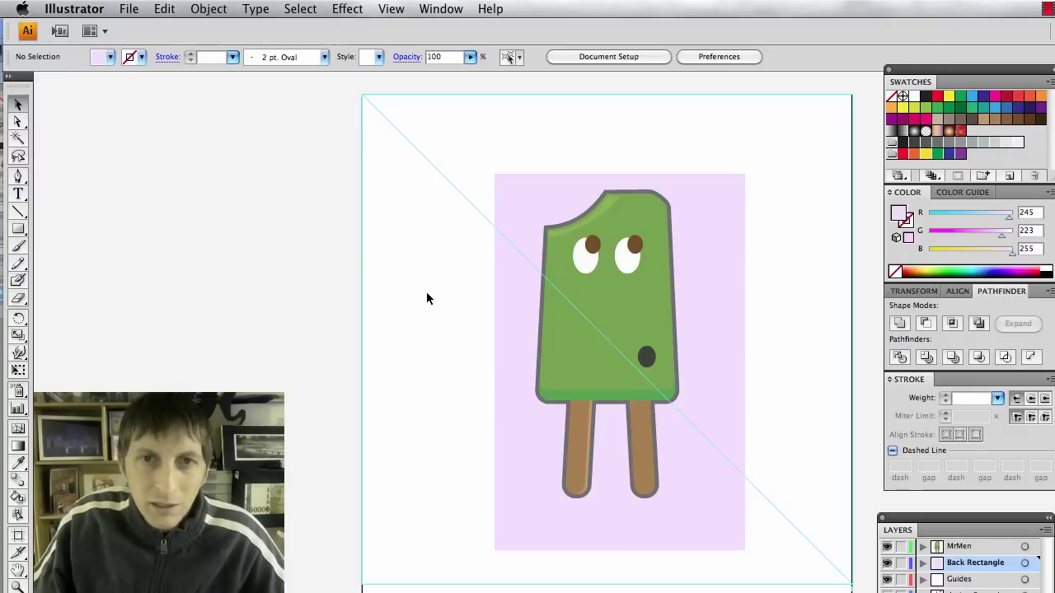
scroll(464, 326, "down", 1)
Give the lilac rectangle a dark grey outline at 0.5 pt weight.
left_click(497, 324)
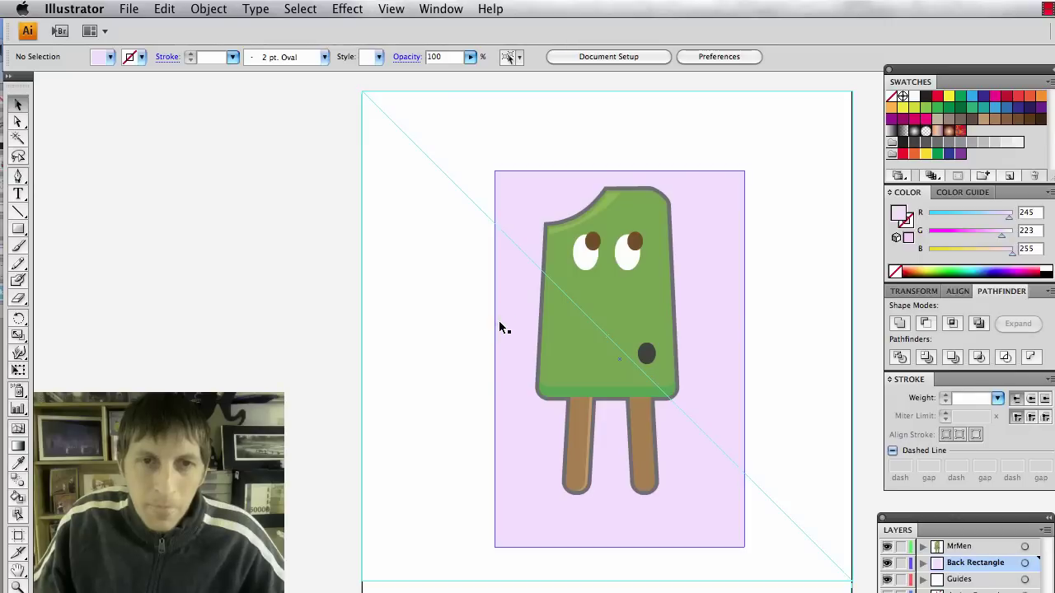
left_click(139, 58)
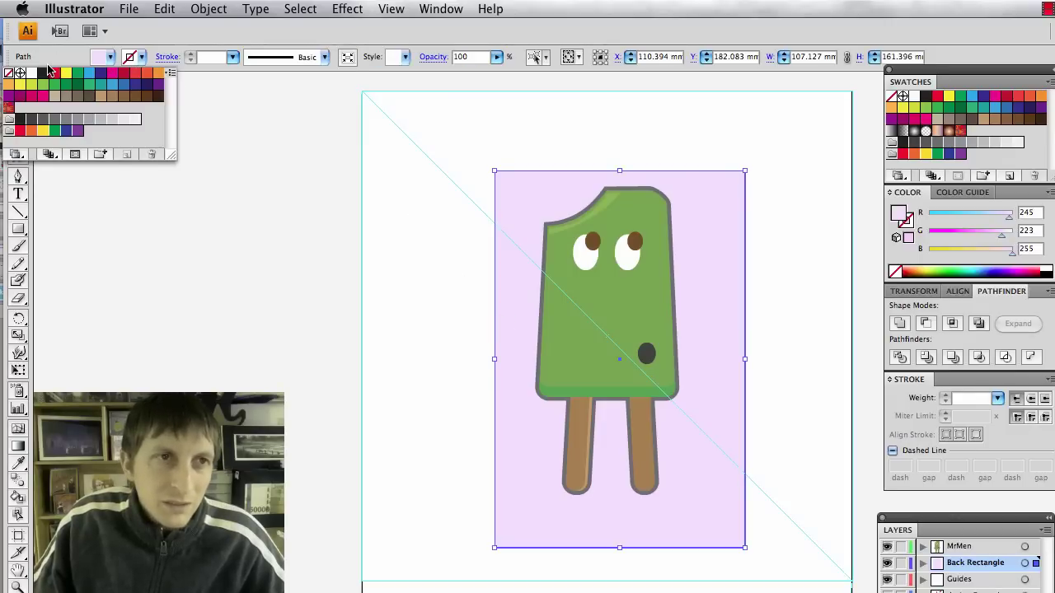
left_click(43, 124)
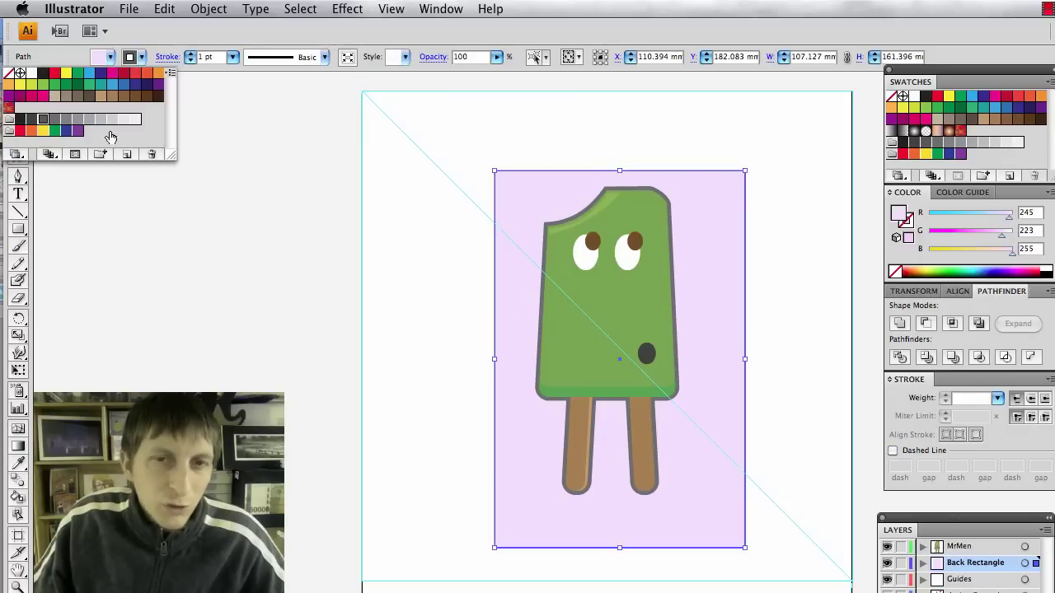
left_click(237, 167)
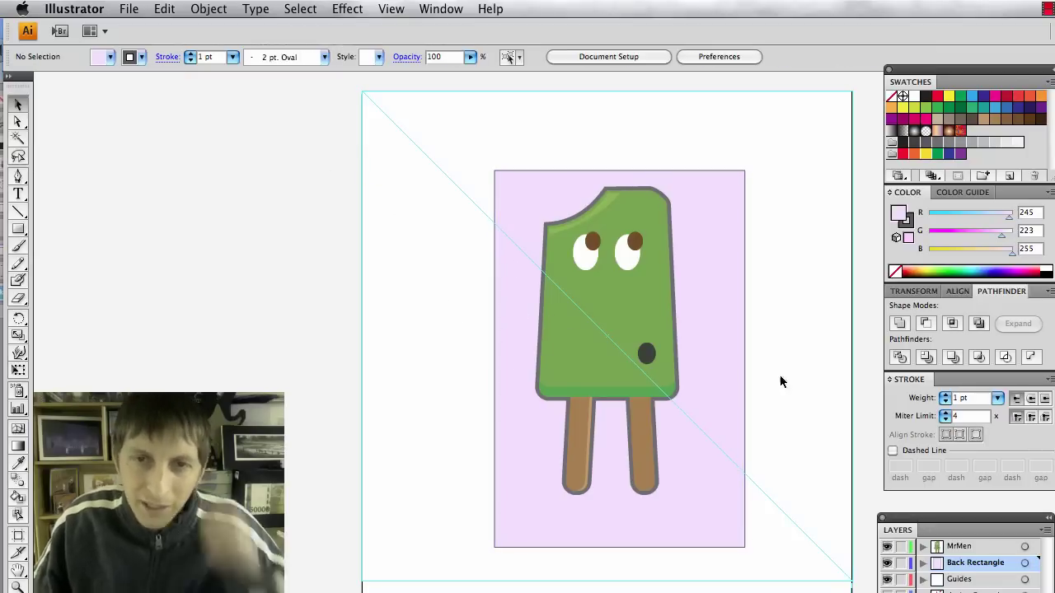
left_click(736, 361)
left_click(234, 60)
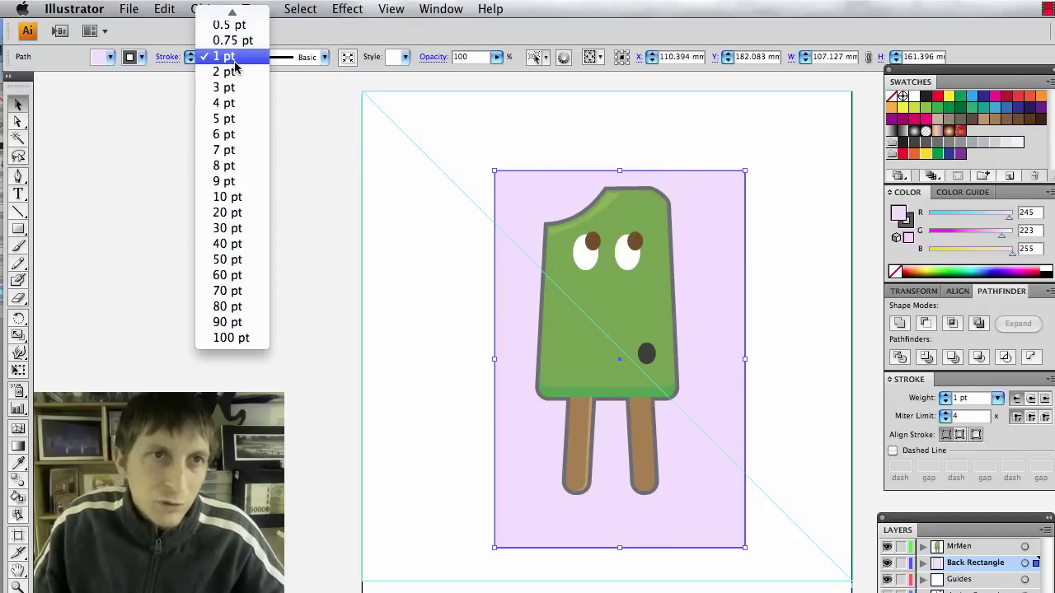
left_click(228, 26)
left_click(458, 326)
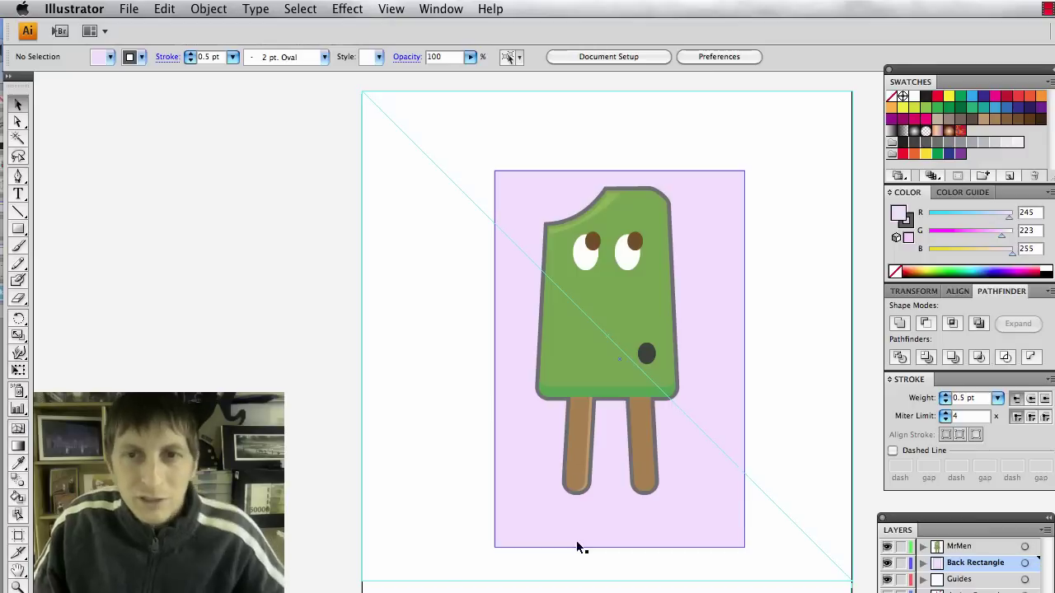
Raise the rectangle's bottom edge to shorten it.
scroll(746, 354, "down", 1)
left_click(741, 359)
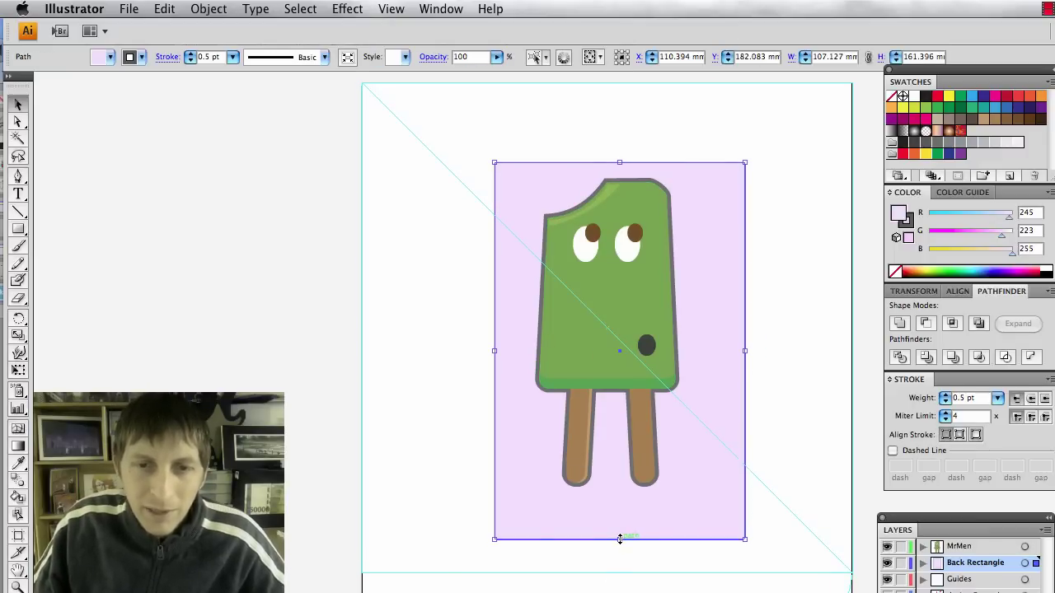
left_click_drag(619, 539, 626, 512)
left_click(831, 561)
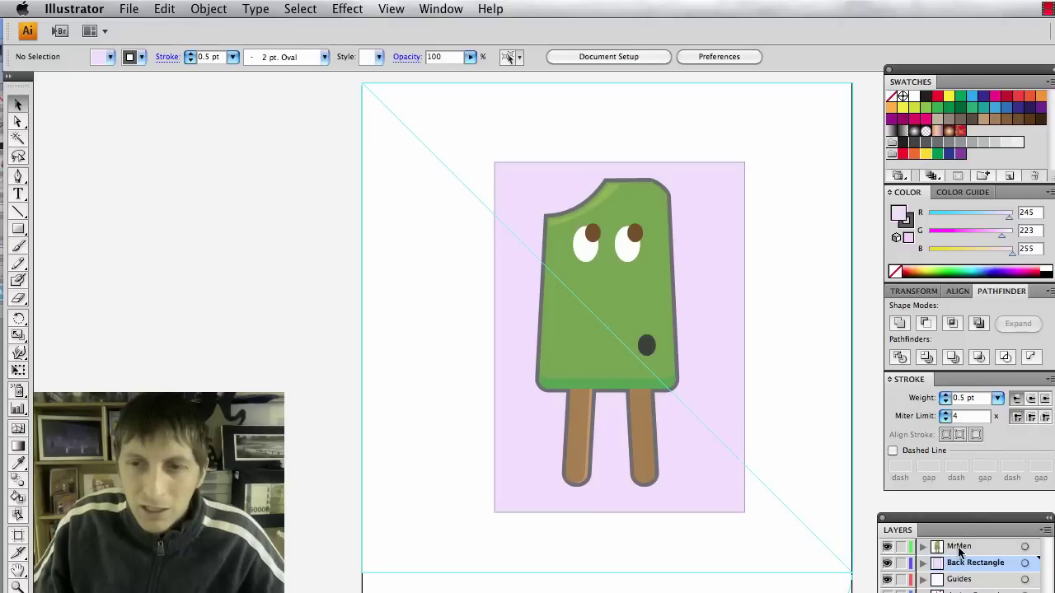
Scale up the grouped popsicle and move it up-left to overlap the lilac rectangle.
left_click(958, 547)
left_click_drag(644, 320, 527, 422)
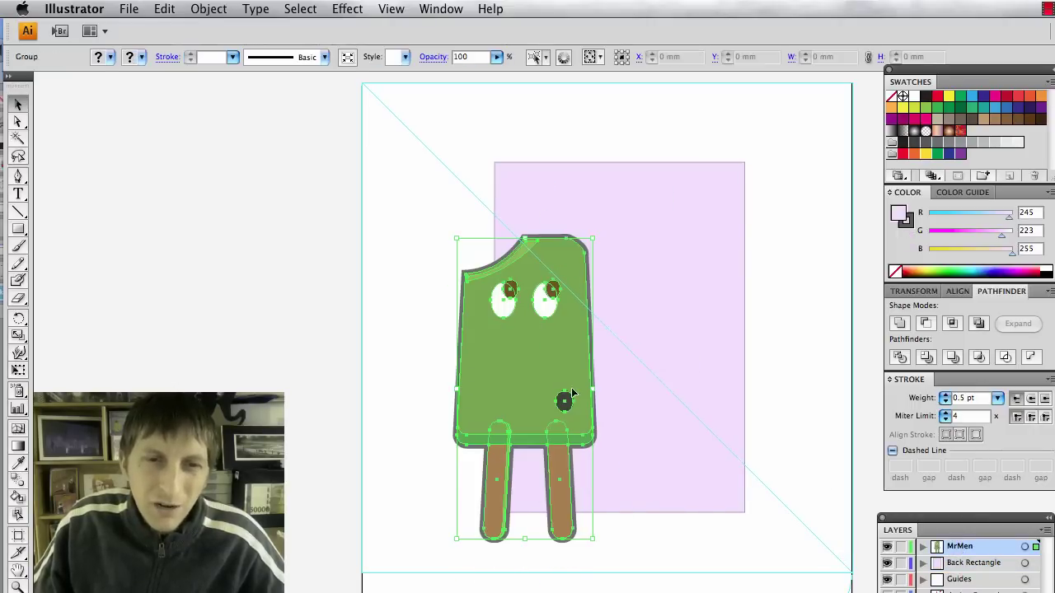
left_click_drag(570, 369, 565, 369)
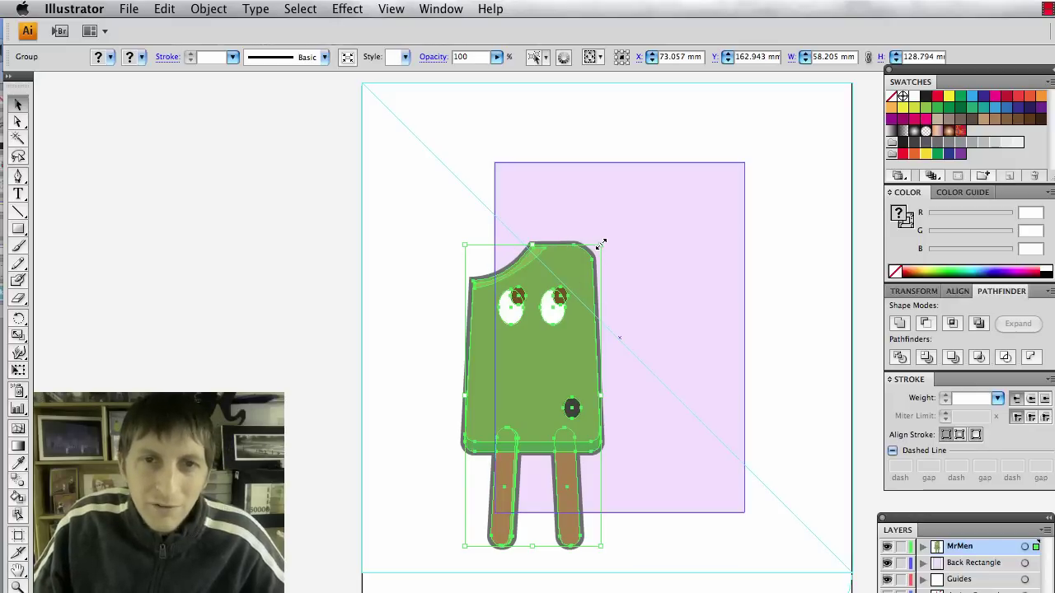
left_click_drag(600, 244, 669, 168)
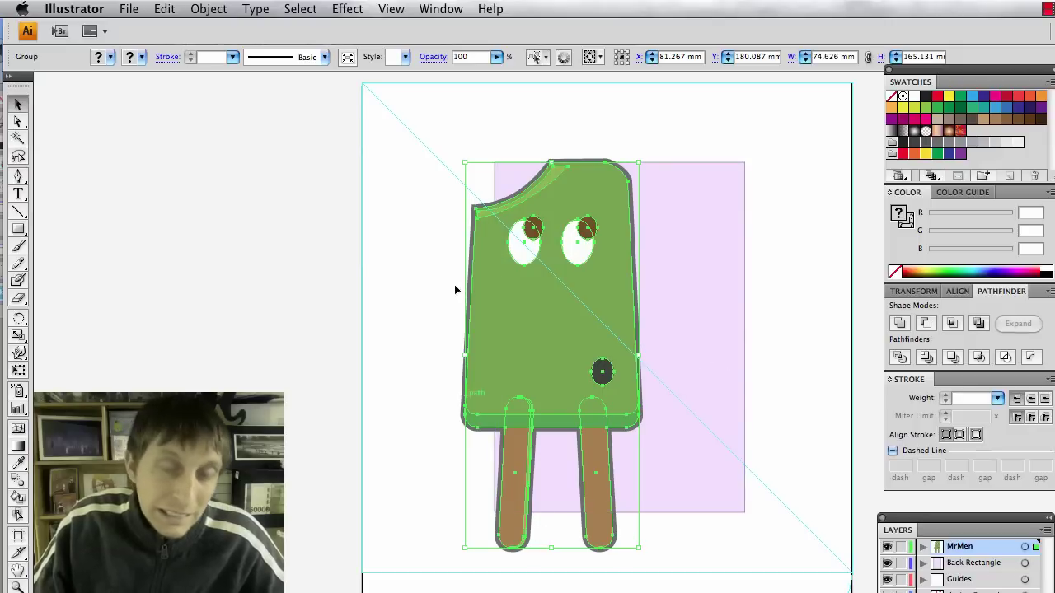
left_click_drag(563, 389, 546, 398)
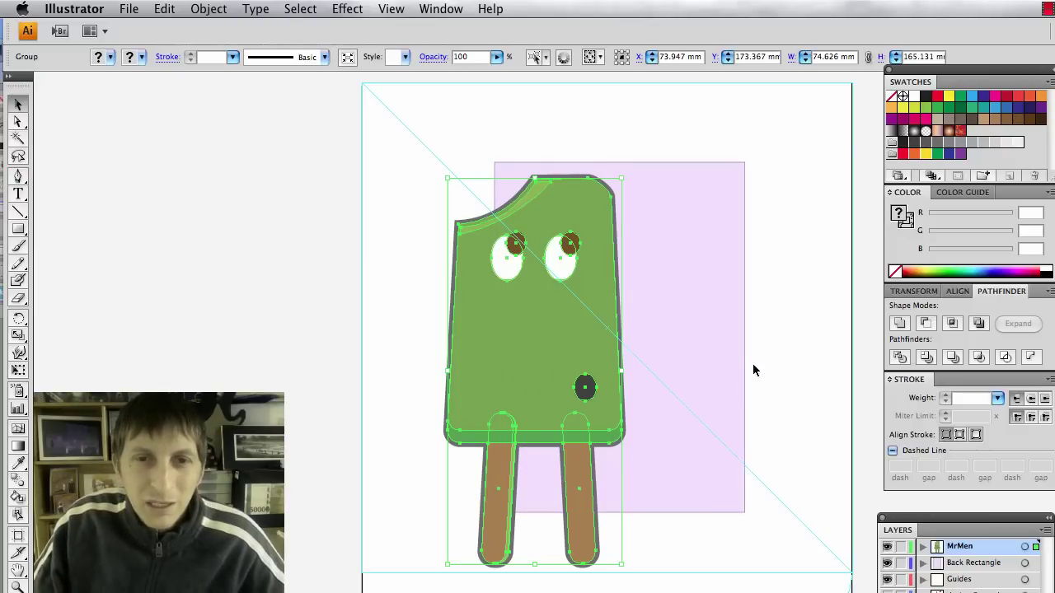
left_click(808, 364)
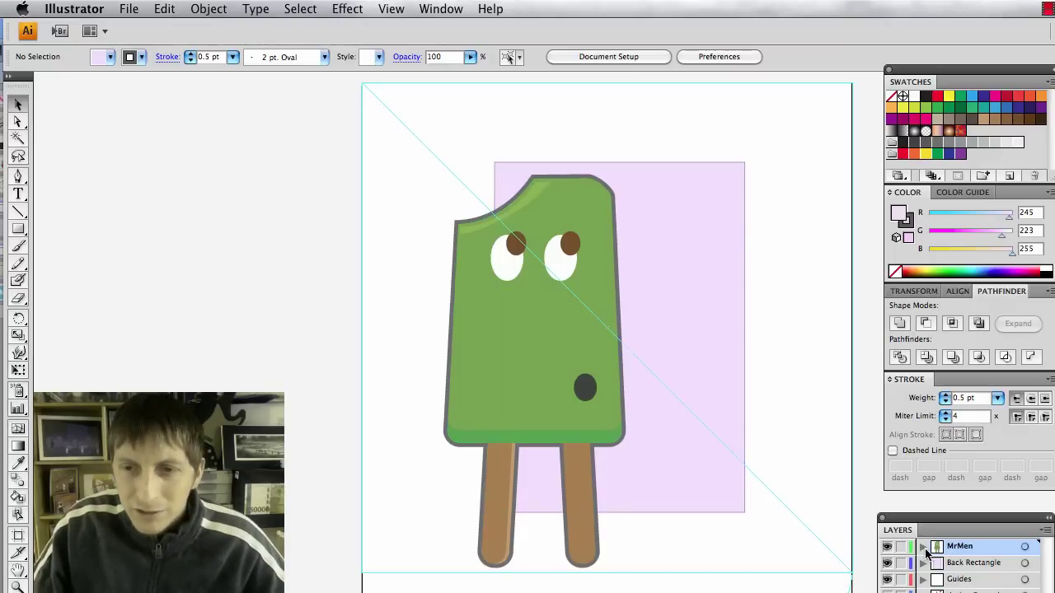
left_click(972, 564)
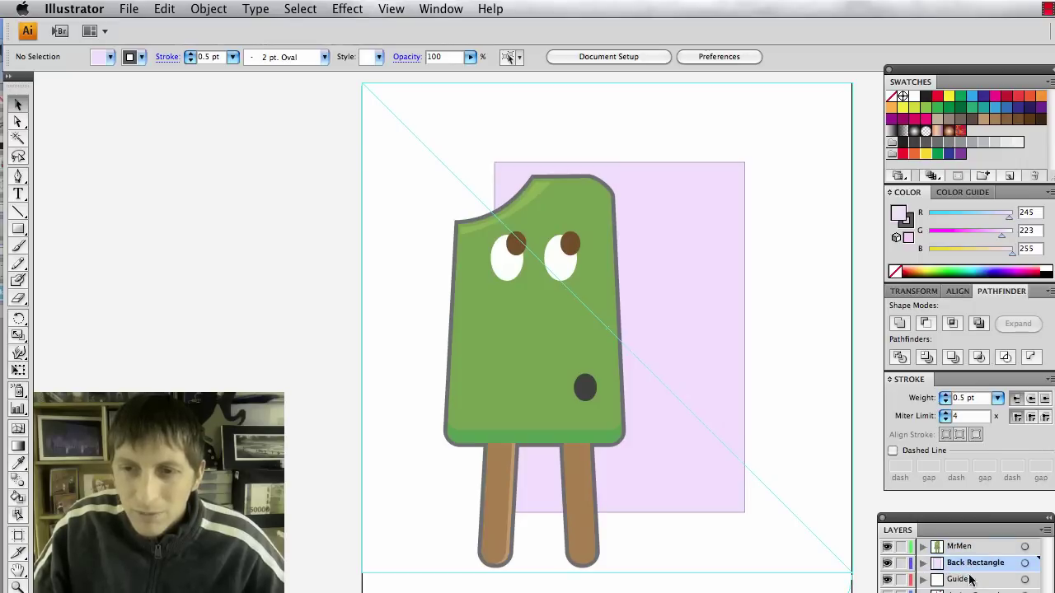
Apply Artistic > Film Grain to the lilac rectangle with Grain 4, Highlight Area 0, Intensity 10.
left_click(714, 303)
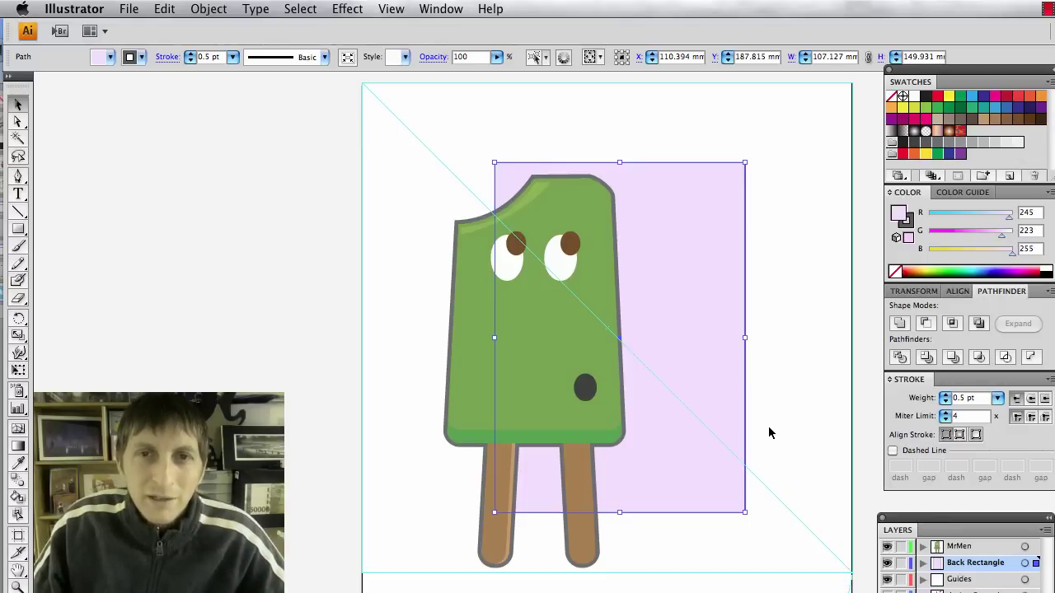
left_click(347, 8)
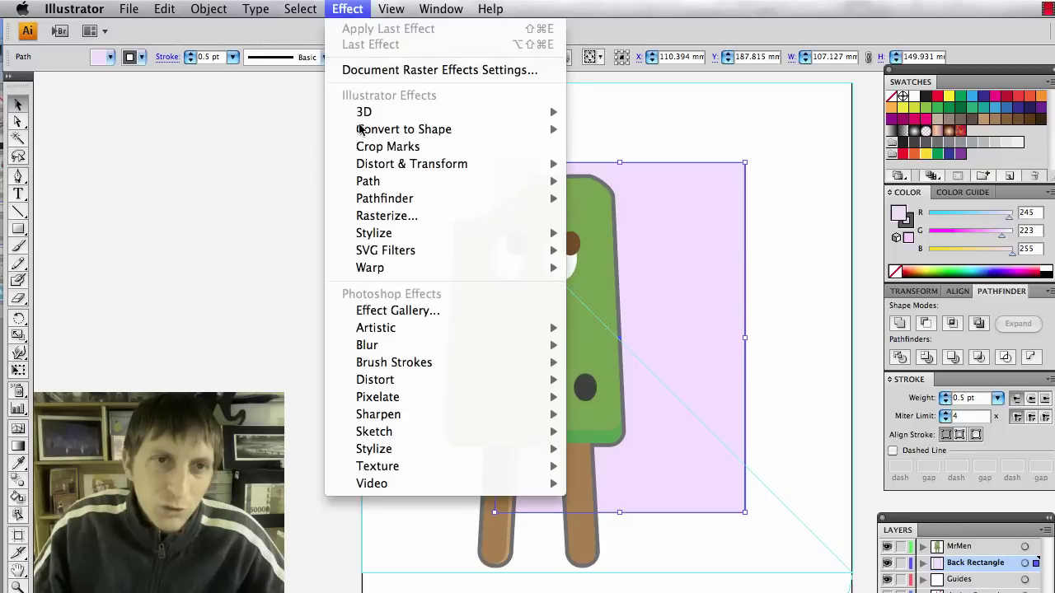
mouse_move(424, 387)
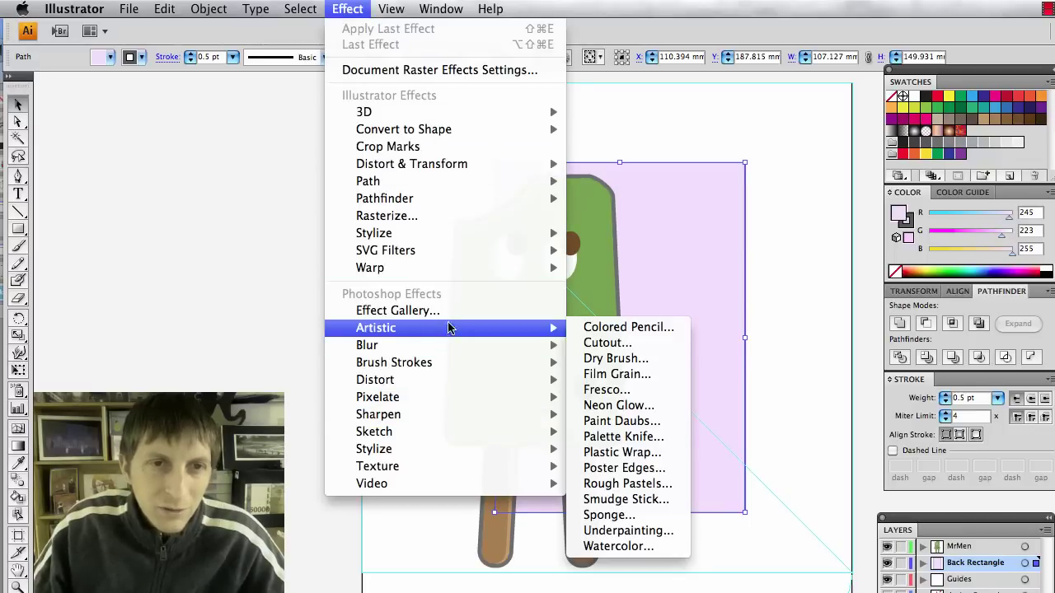
mouse_move(436, 352)
mouse_move(439, 328)
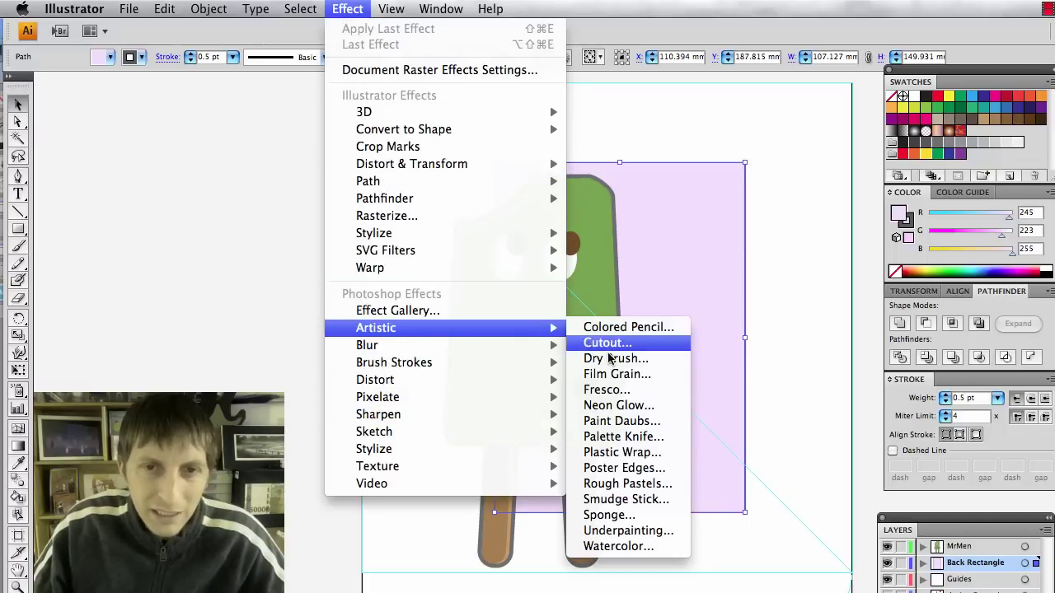
left_click(652, 376)
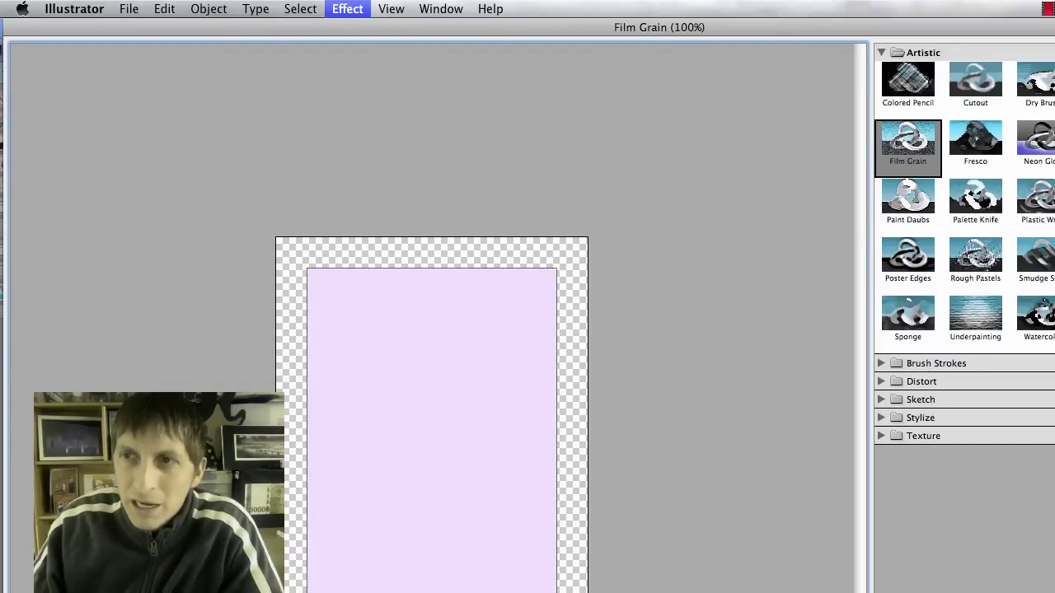
left_click_drag(959, 31, 721, 26)
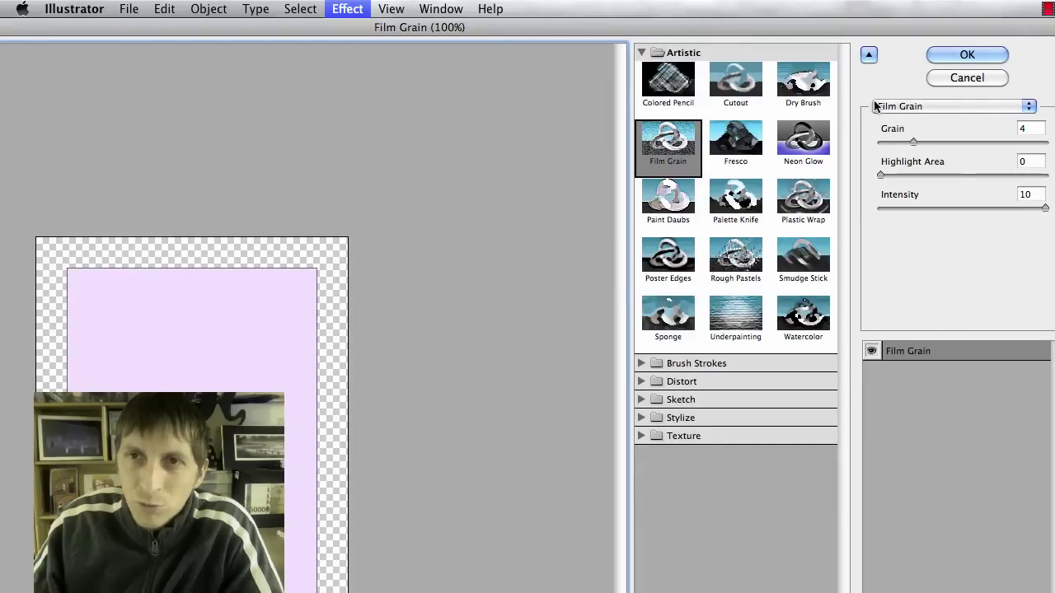
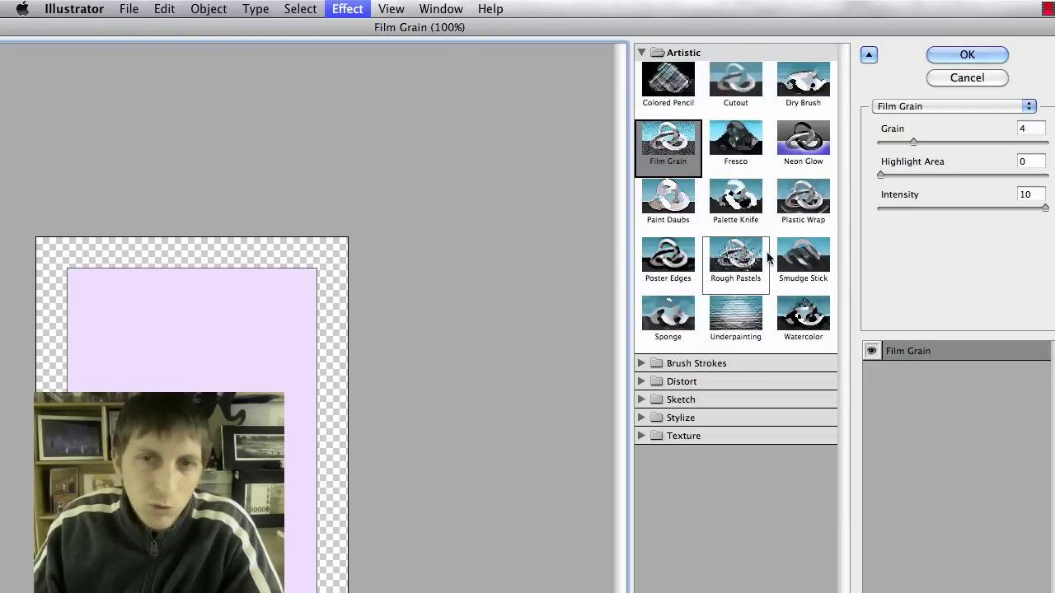
Confirm Film Grain on the lilac rectangle and add a second, new Artistic effect.
left_click(950, 56)
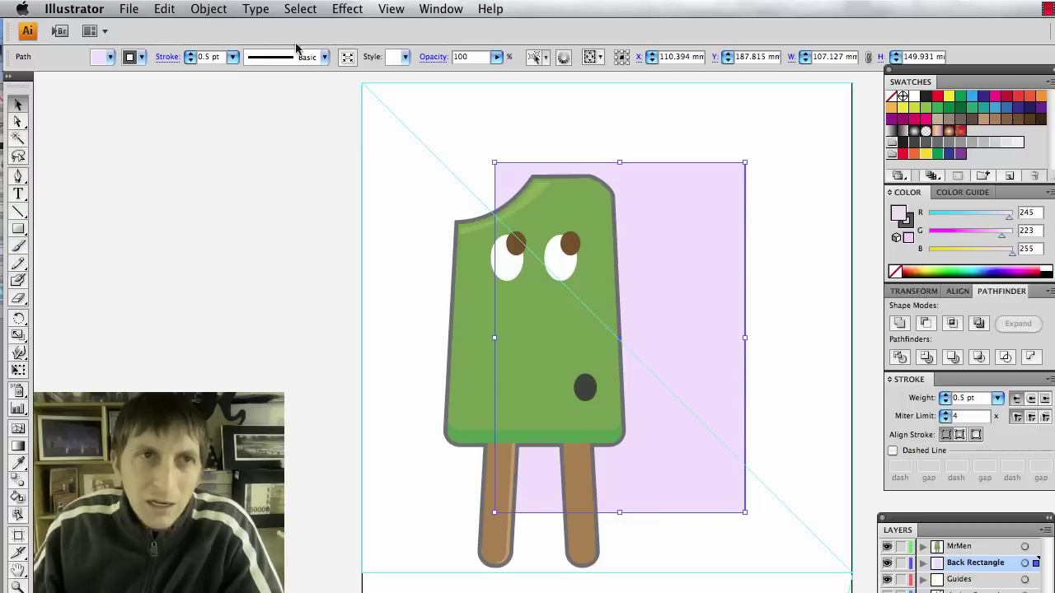
left_click(347, 10)
mouse_move(379, 332)
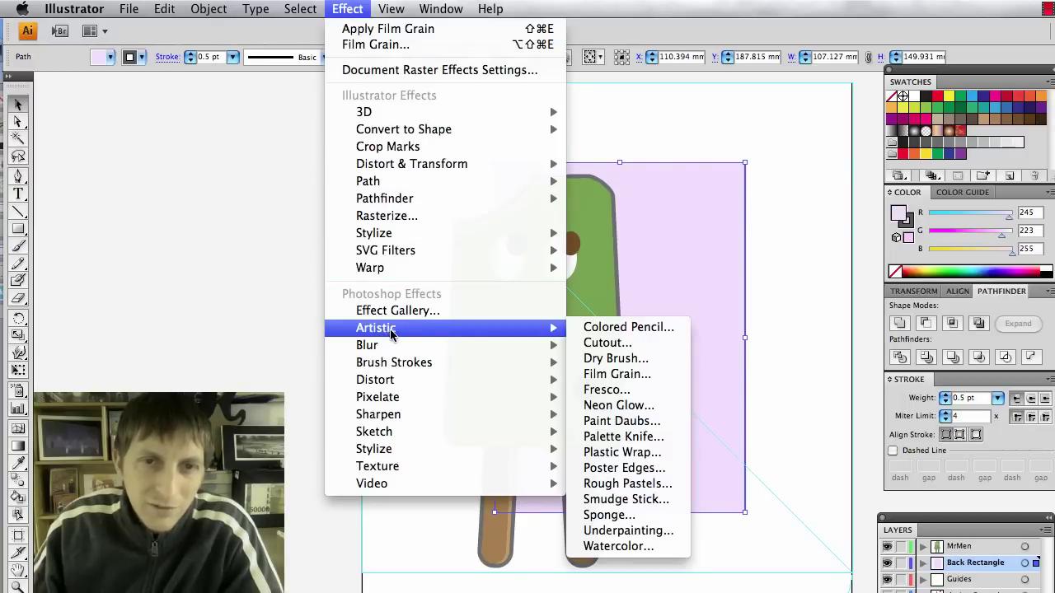
left_click(617, 373)
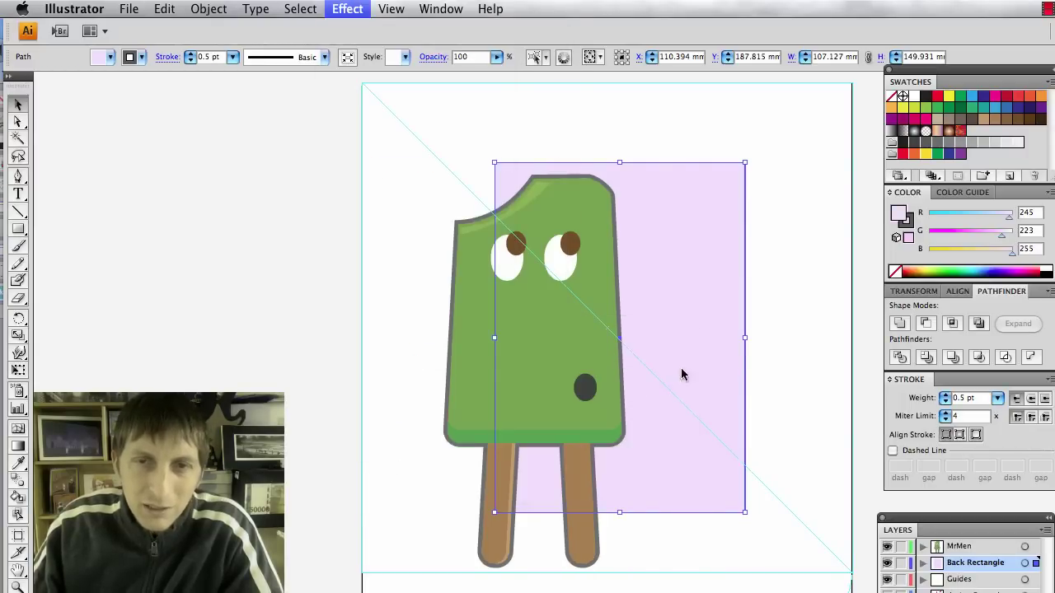
left_click(779, 302)
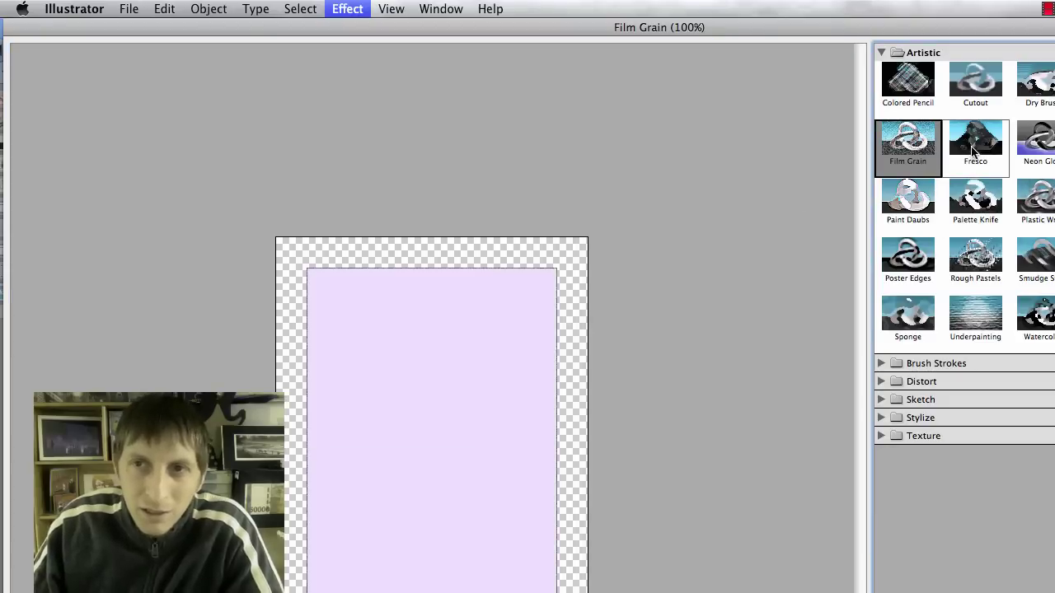
Compare the Artistic gallery filters, then apply Plastic Wrap to the lilac rectangle.
left_click(974, 147)
left_click(974, 100)
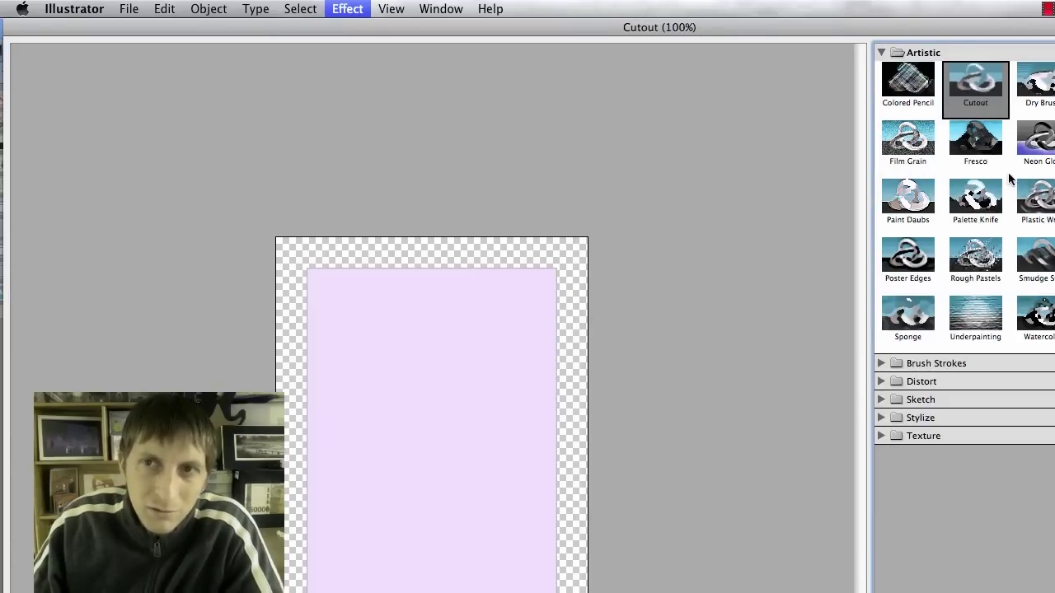
left_click(981, 198)
left_click(1025, 209)
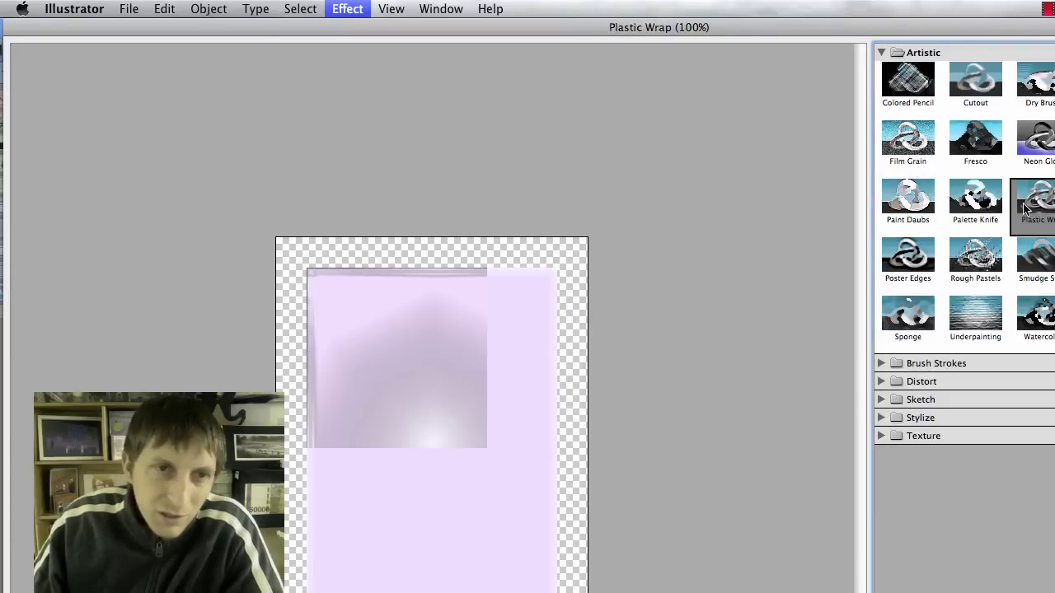
left_click(906, 204)
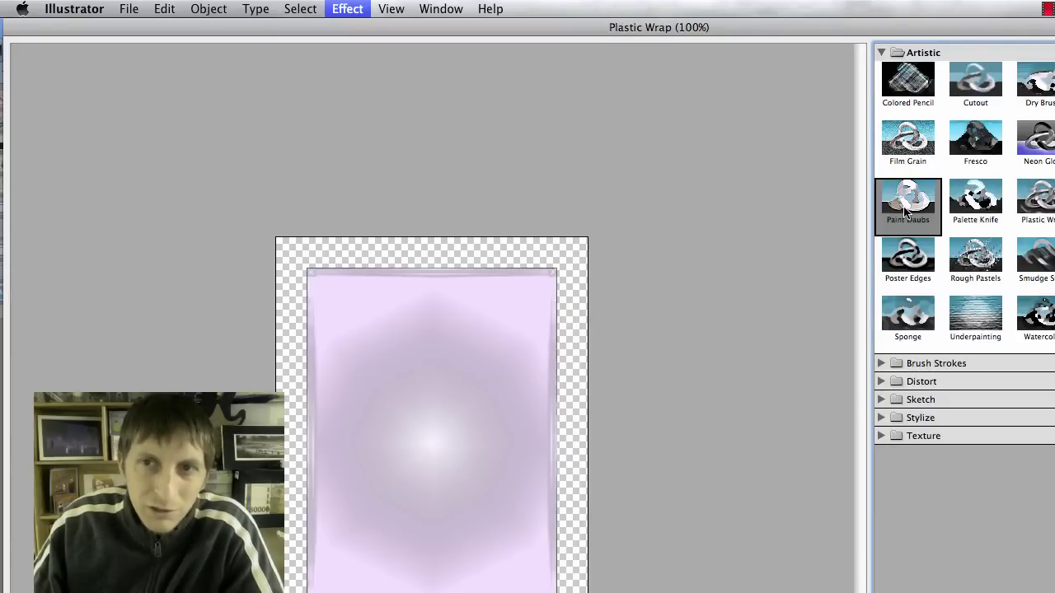
left_click(917, 263)
left_click(964, 315)
left_click(891, 338)
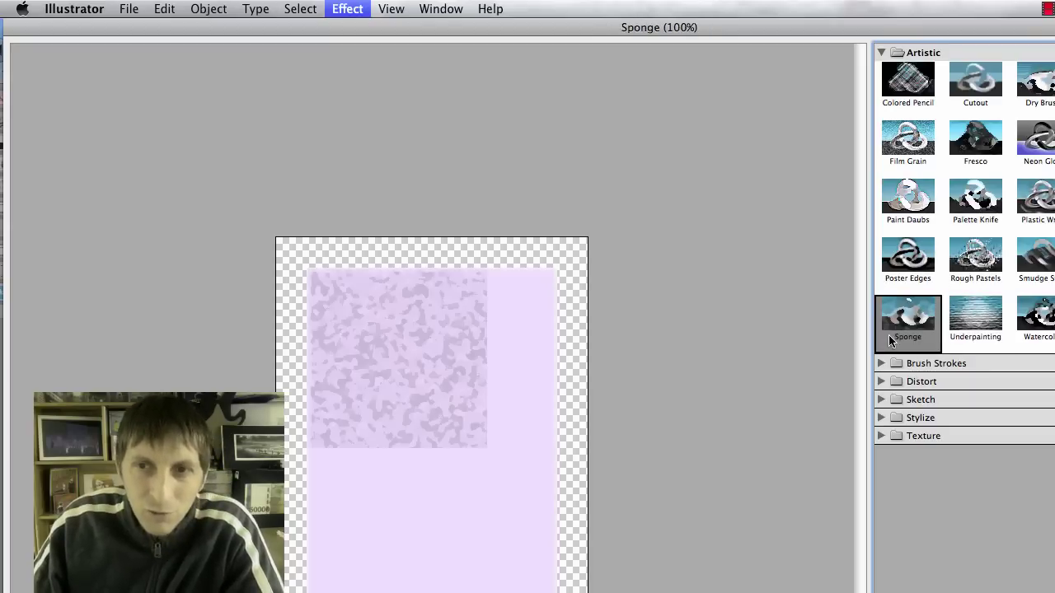
left_click(1034, 317)
left_click(1033, 276)
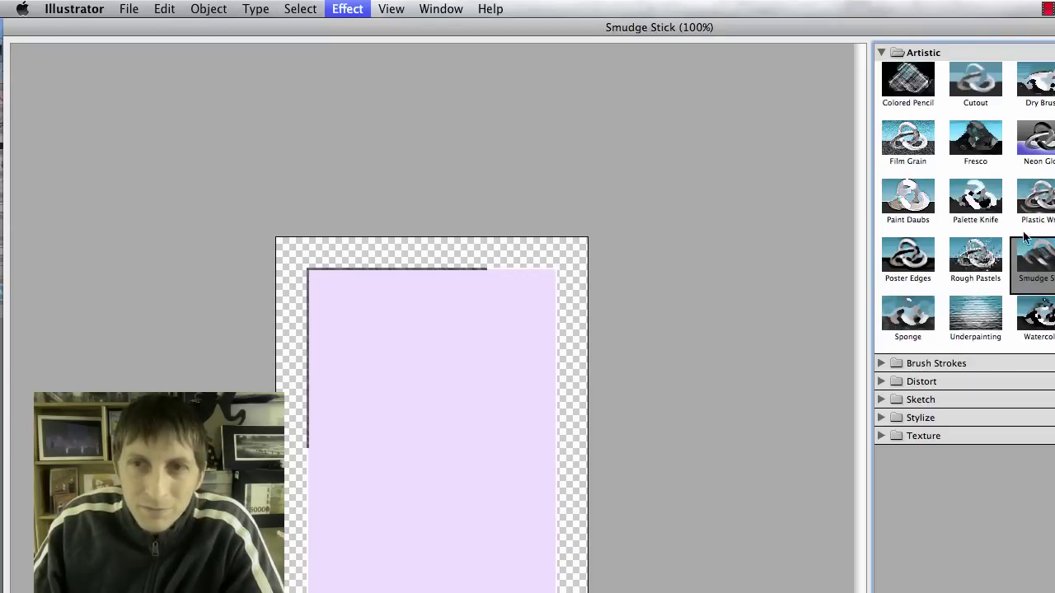
left_click(1032, 210)
left_click(1032, 148)
left_click(1028, 222)
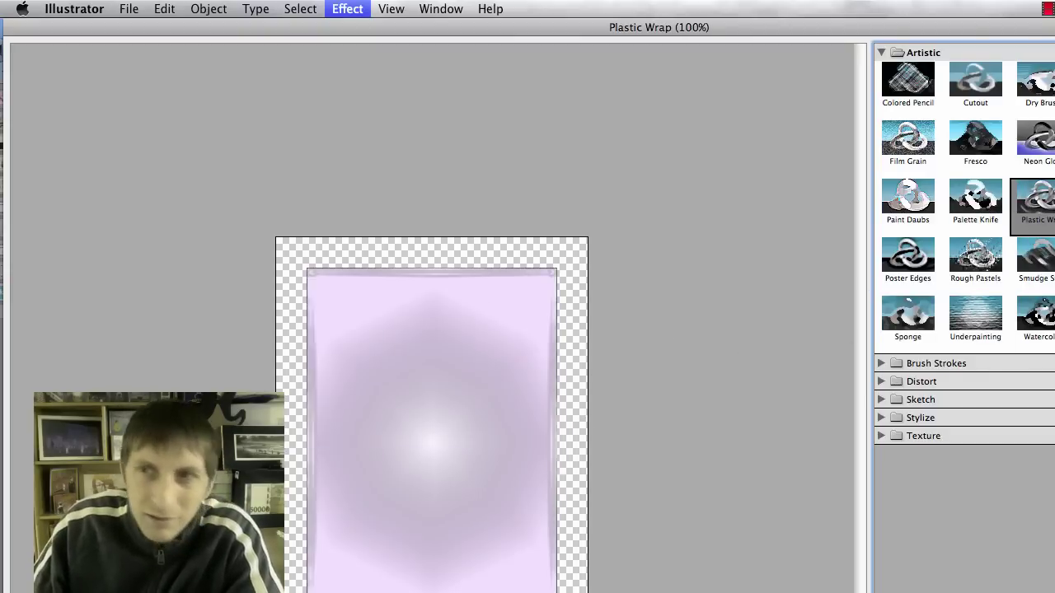
key("Return")
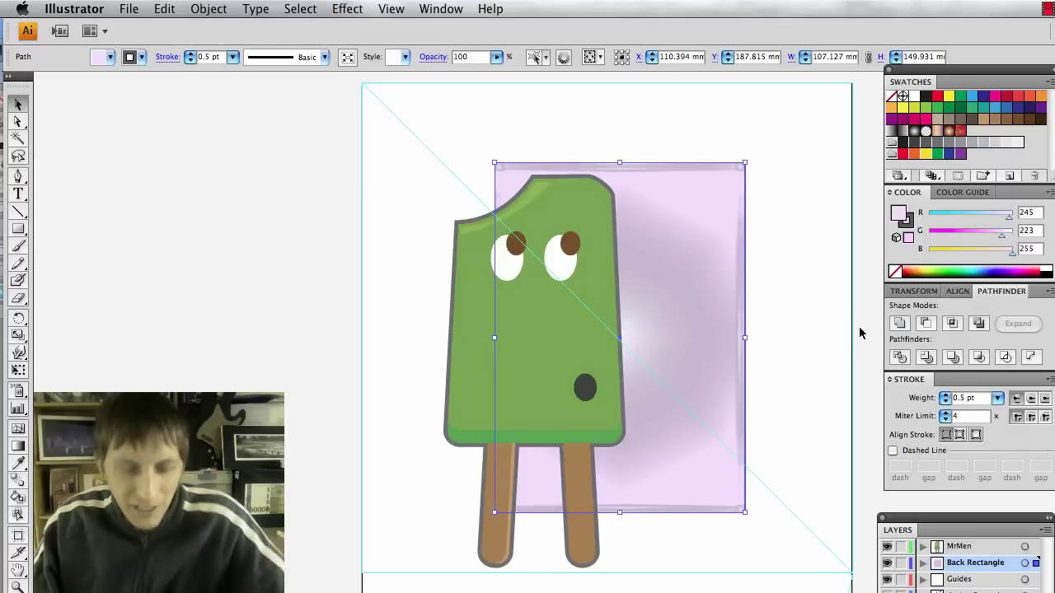
Add the text 'Mr. Drip' near the top of the page.
left_click(806, 358)
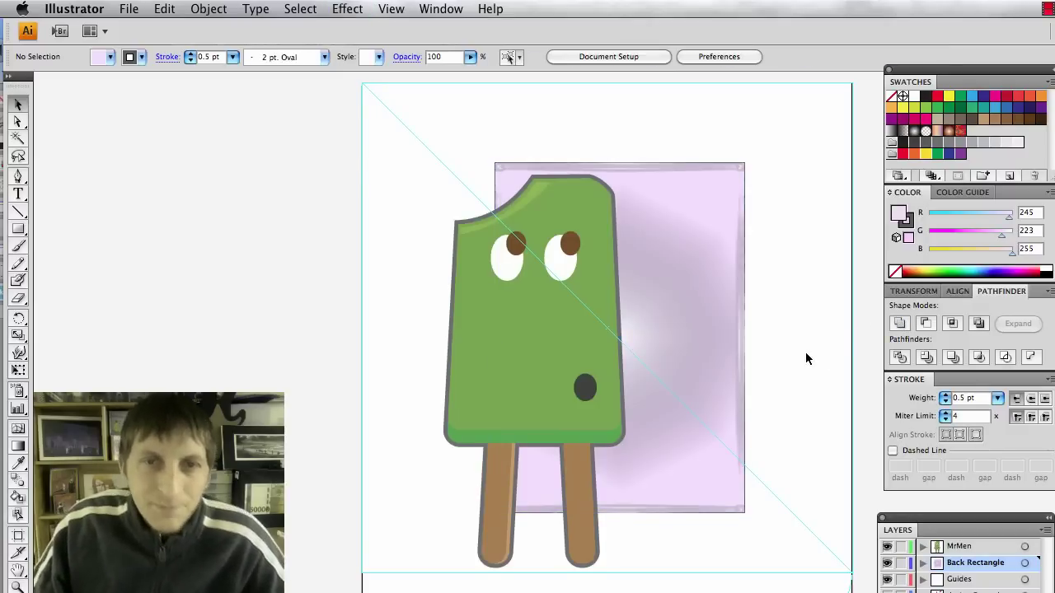
key("t")
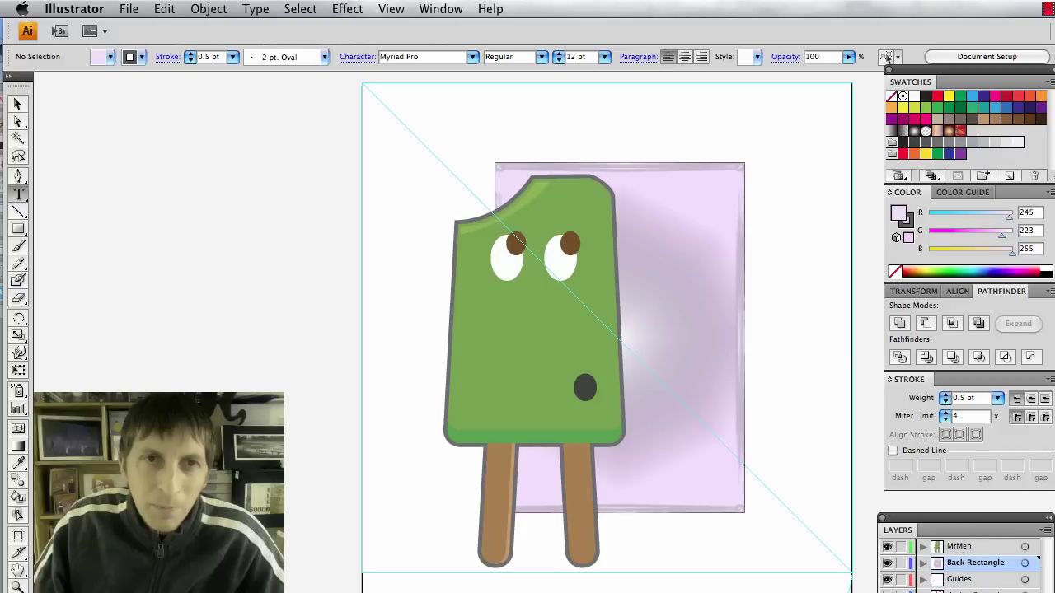
left_click(445, 124)
type("Mr.")
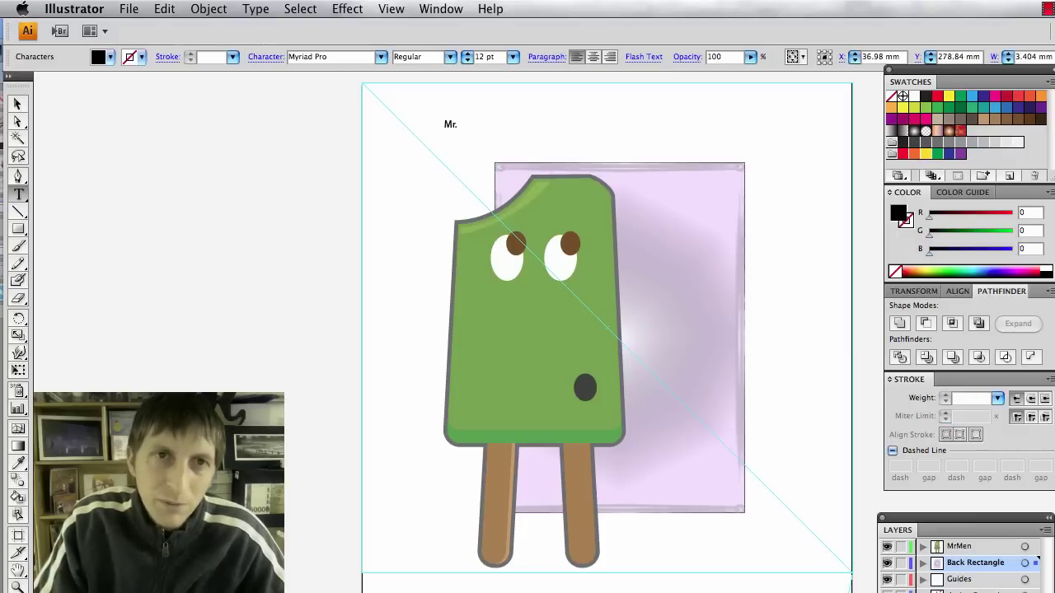
type(" Drip")
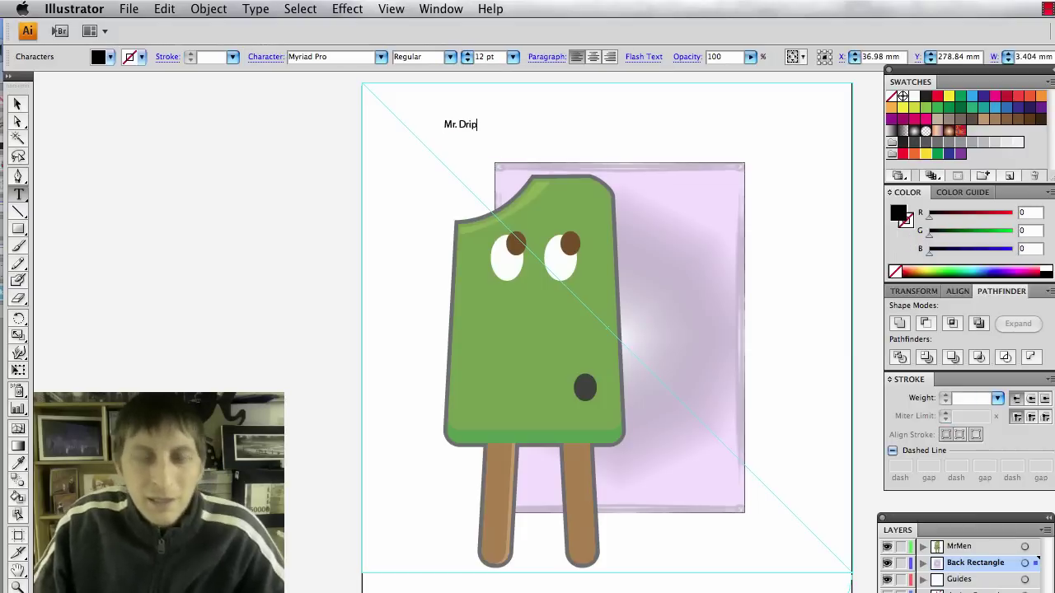
Set the Mr. Drip title in Aachen Std Bold at 60 pt.
key("super+a")
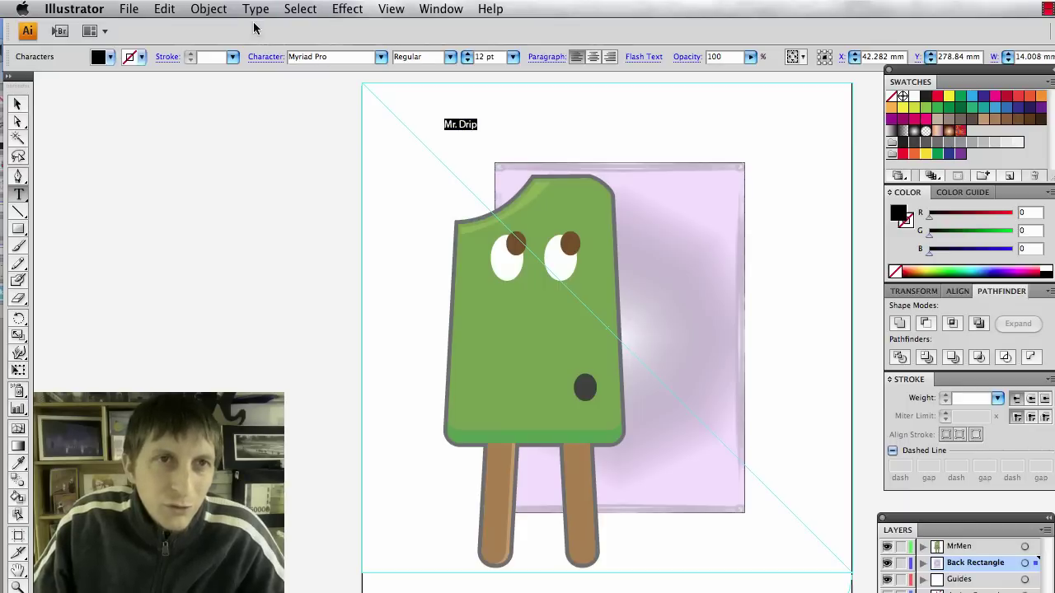
left_click(255, 9)
mouse_move(257, 30)
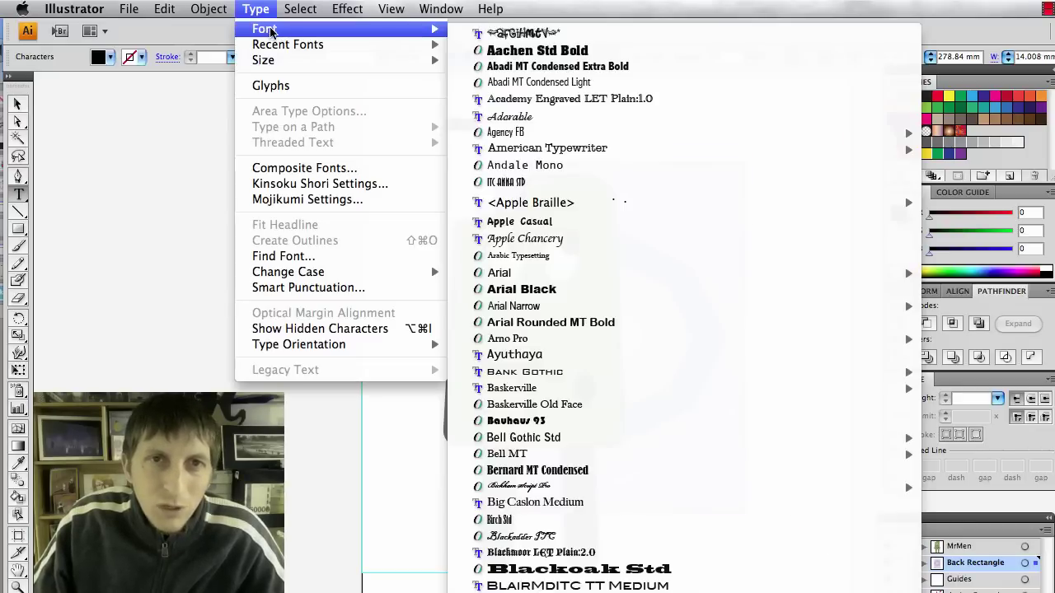
left_click(477, 51)
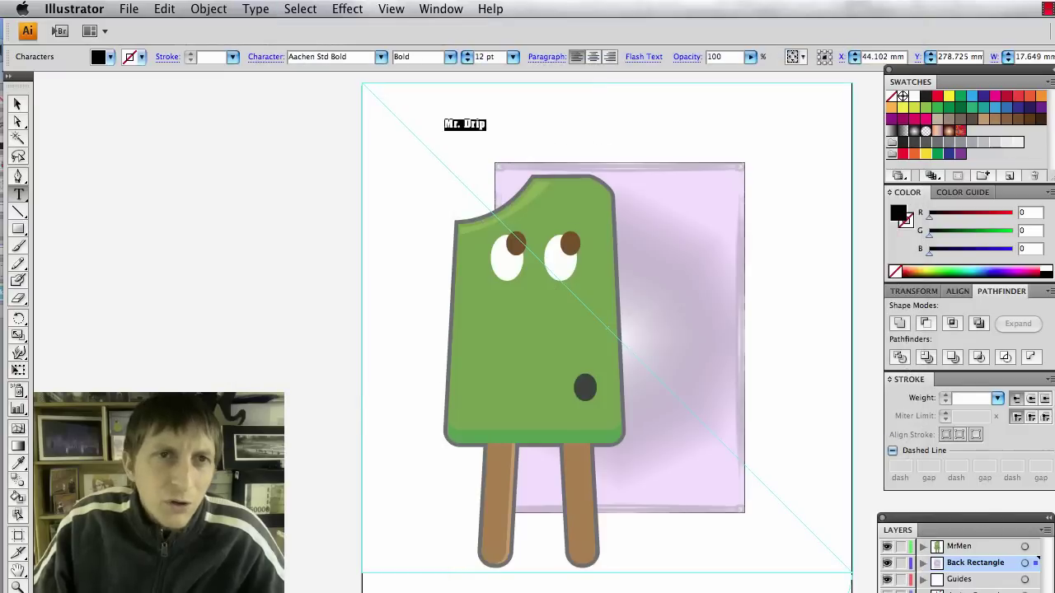
left_click(512, 57)
left_click(511, 151)
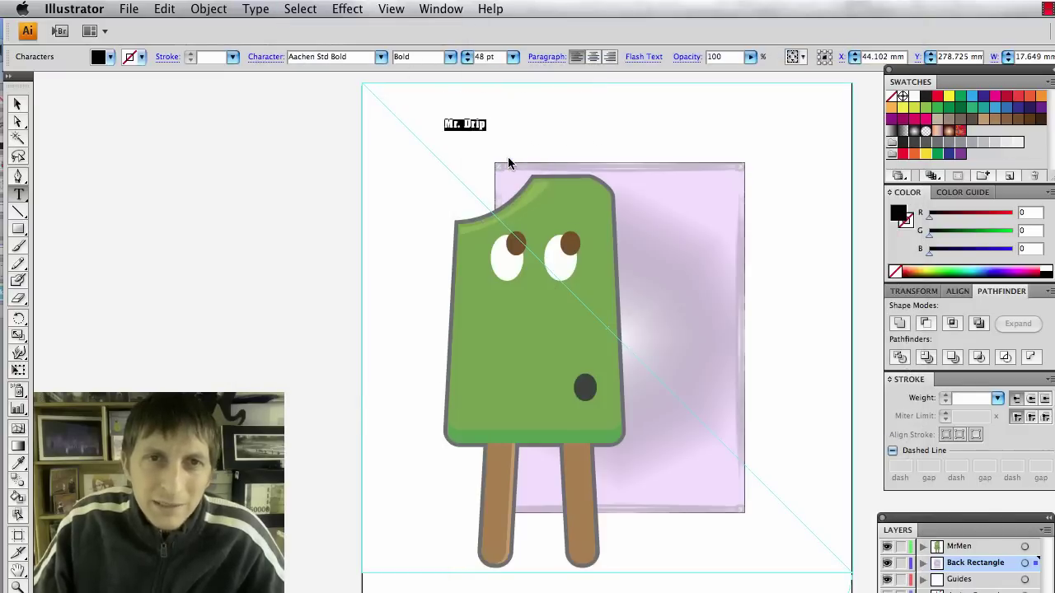
left_click(513, 56)
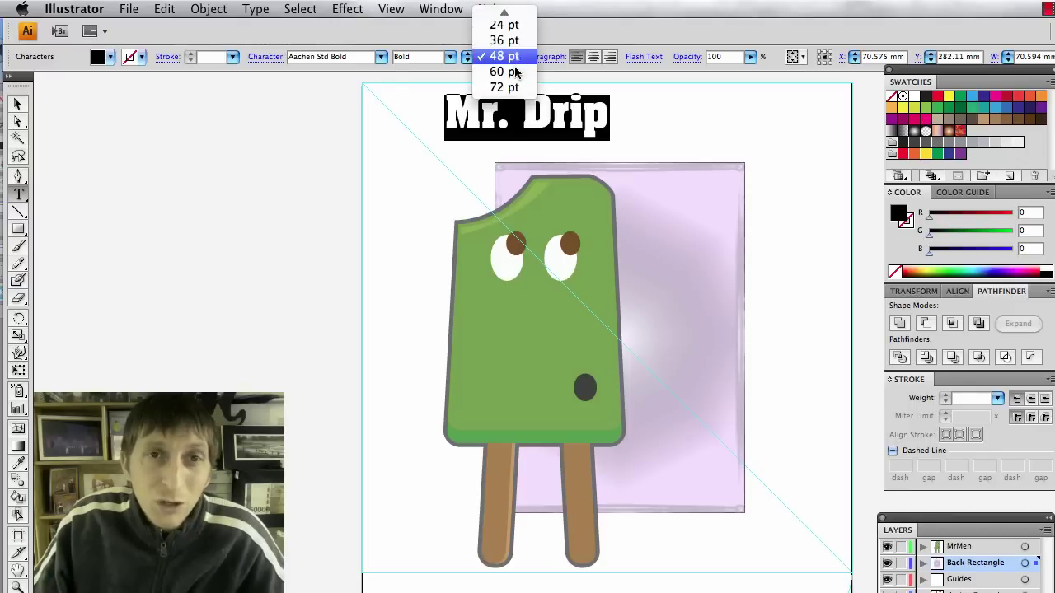
left_click(507, 71)
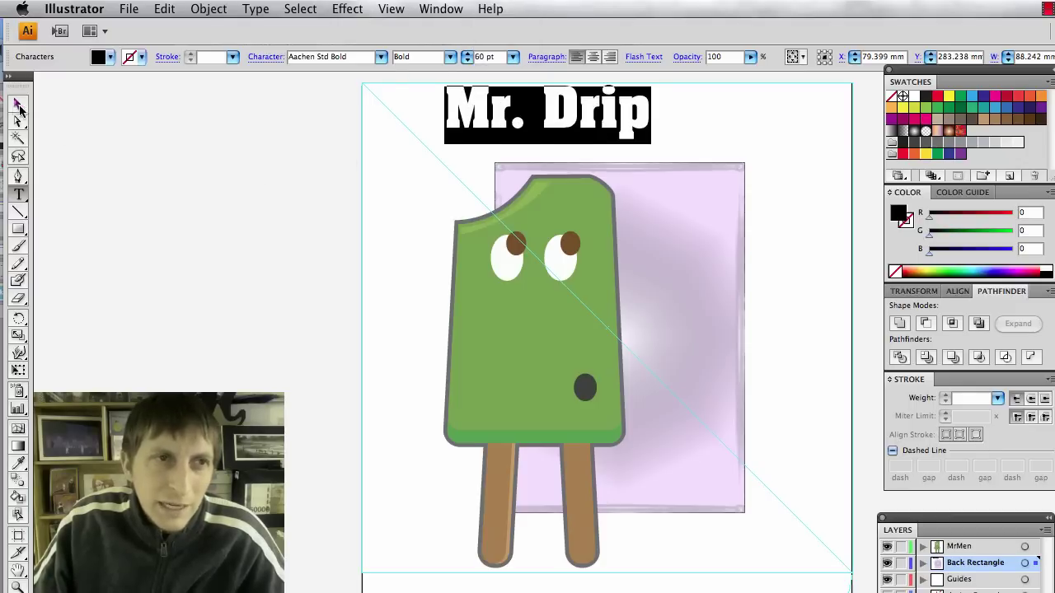
left_click(18, 104)
Move Mr. Drip onto the lilac rectangle and stand it vertically at the right side.
left_click_drag(581, 117, 772, 243)
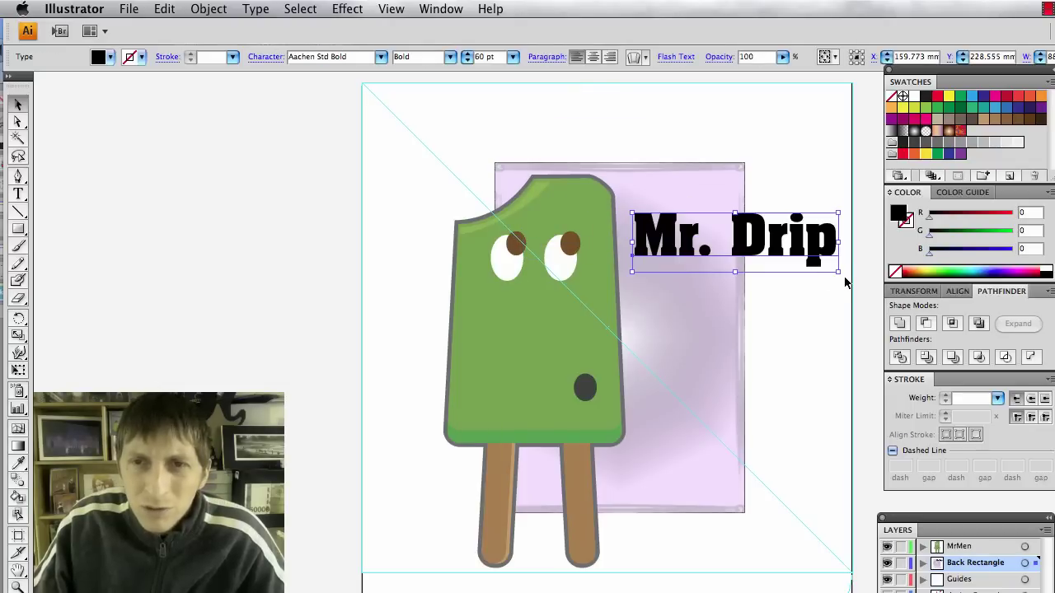
left_click_drag(845, 283, 700, 393)
left_click_drag(740, 255, 704, 292)
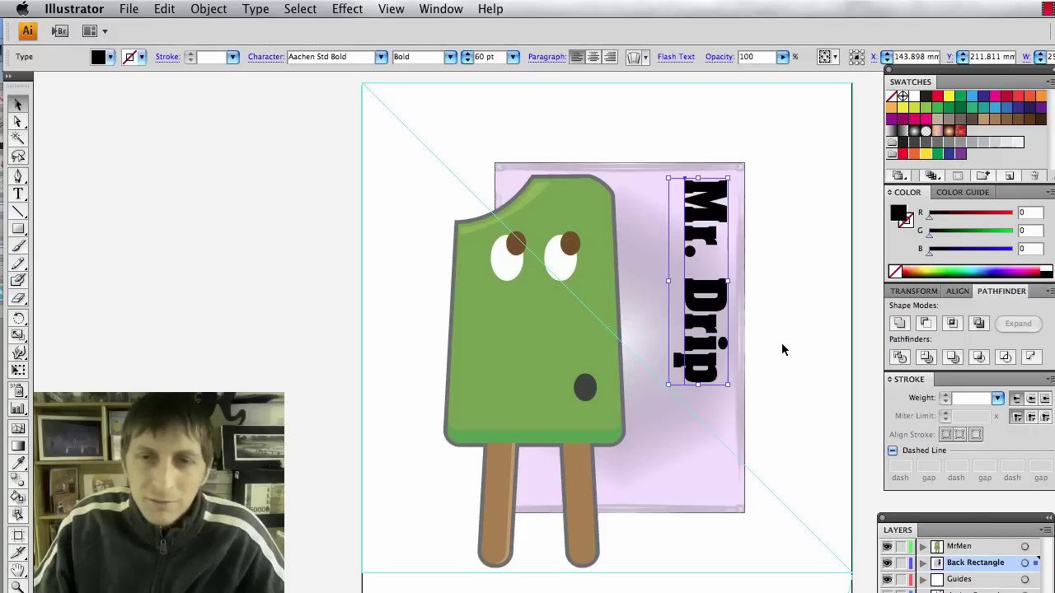
key("Return")
left_click(757, 284)
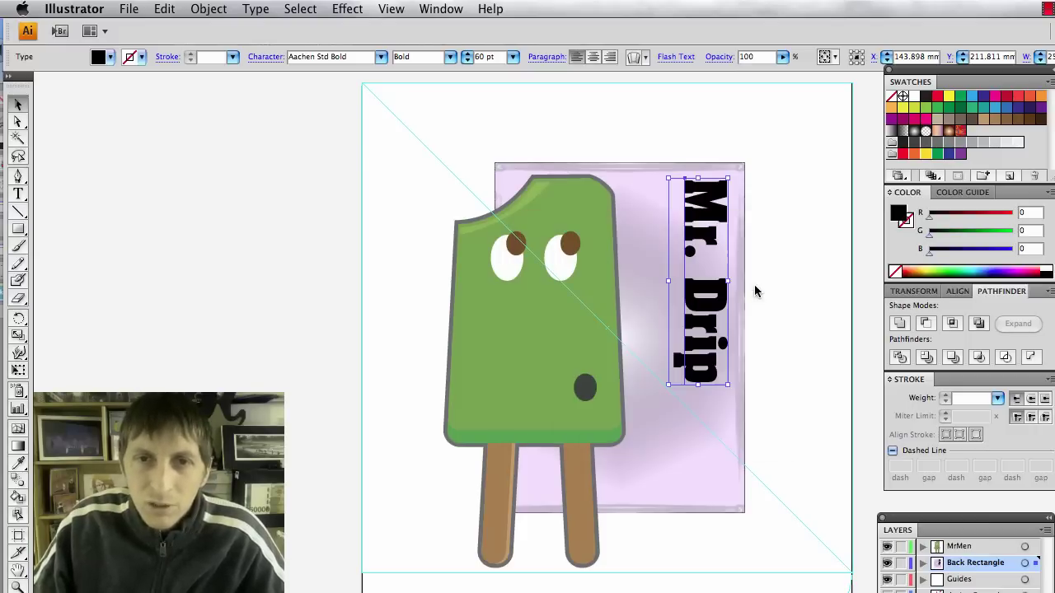
Fade the vertical Mr. Drip title to about 19% opacity.
left_click(782, 59)
left_click_drag(738, 77, 713, 77)
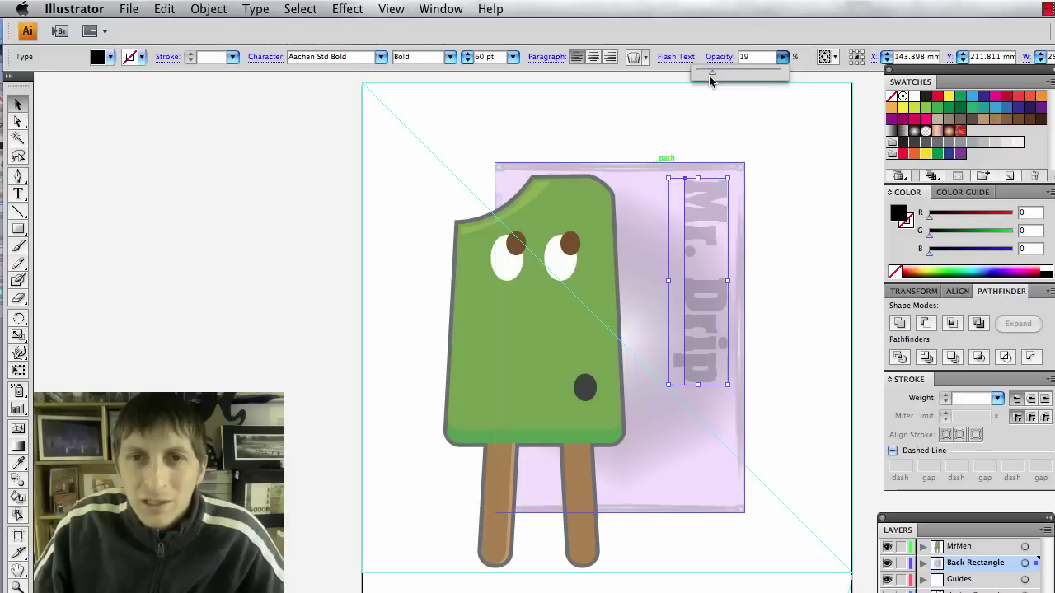
left_click(793, 289)
left_click(805, 277)
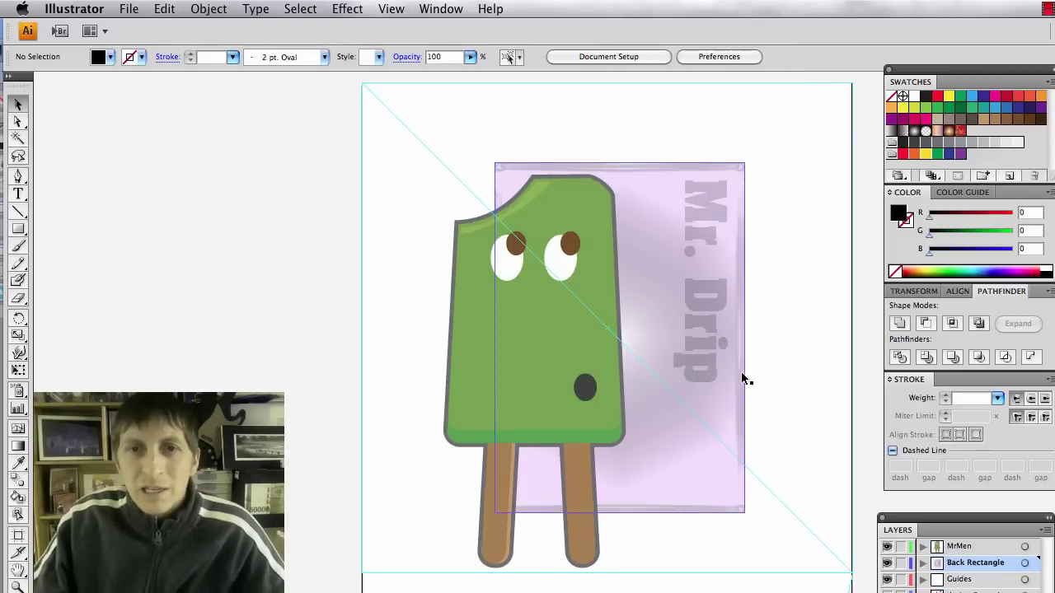
Duplicate Mr. Drip slightly to the left and fade the copy further.
left_click(718, 300)
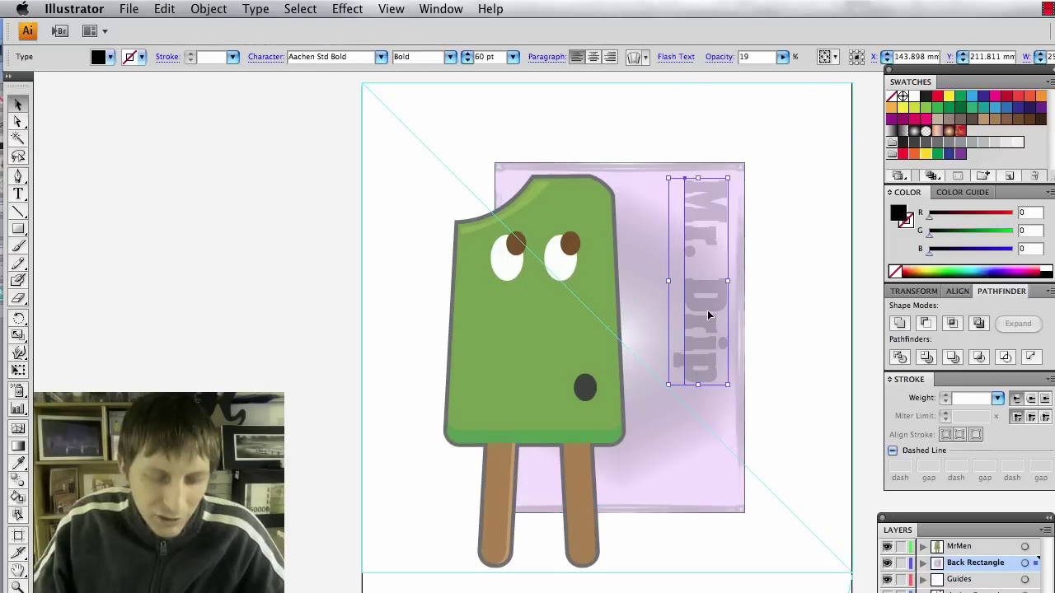
key("super+z")
key("super+z")
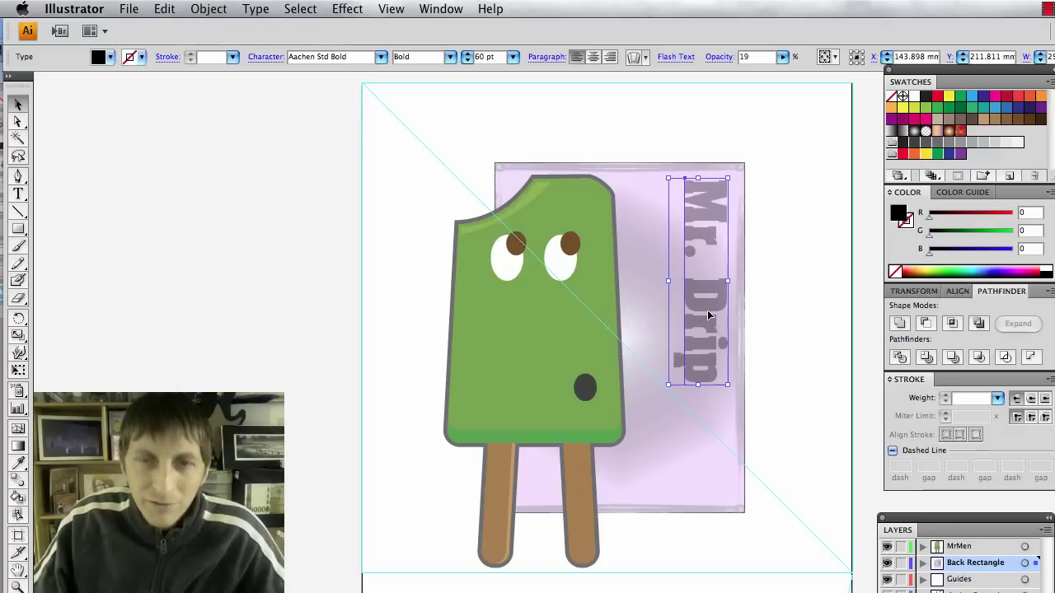
left_click_drag(710, 302, 663, 303)
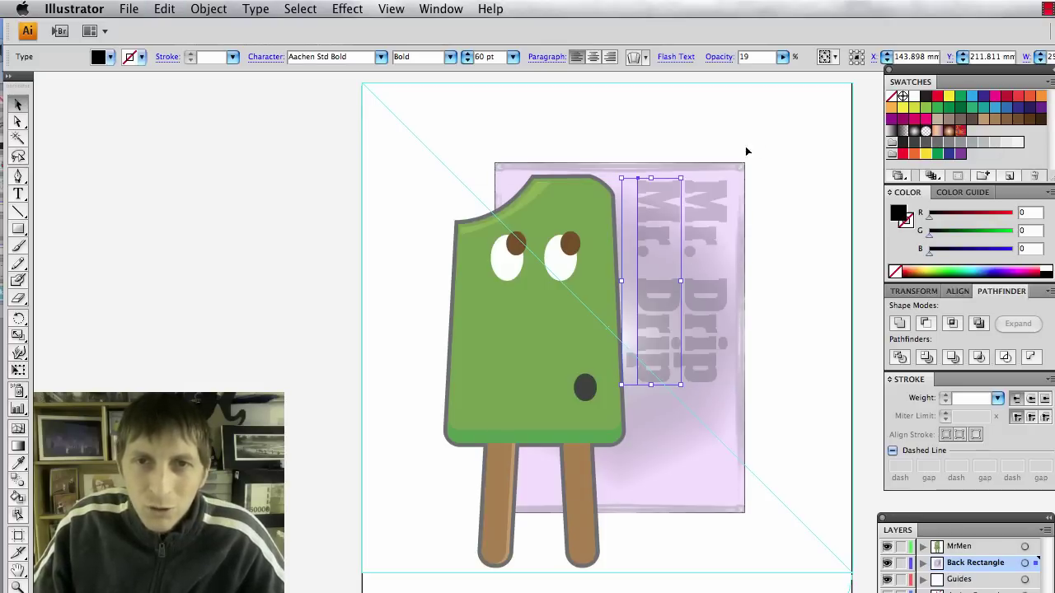
left_click(782, 58)
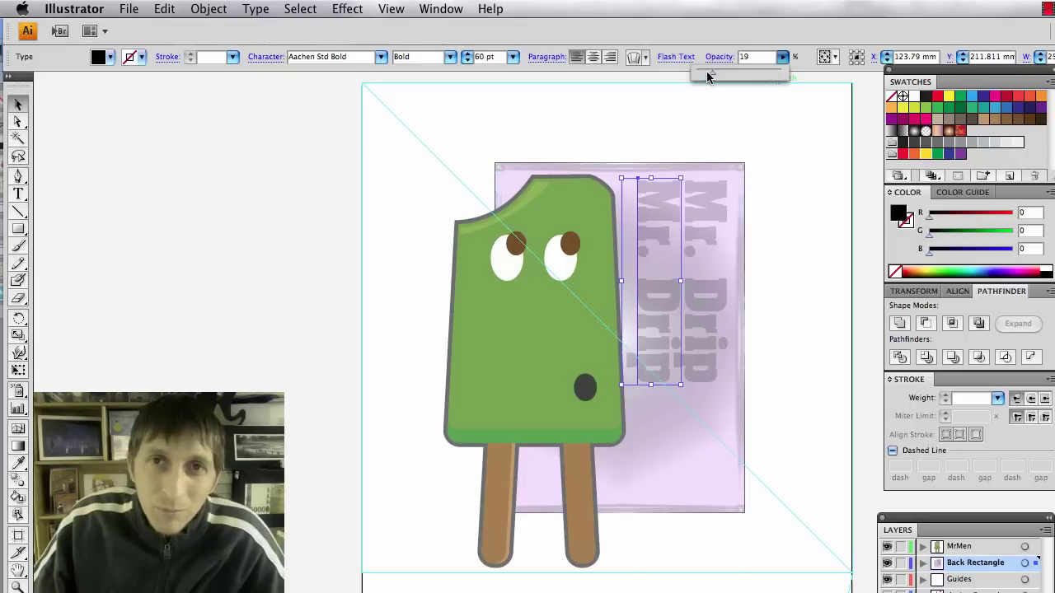
left_click_drag(707, 76, 705, 77)
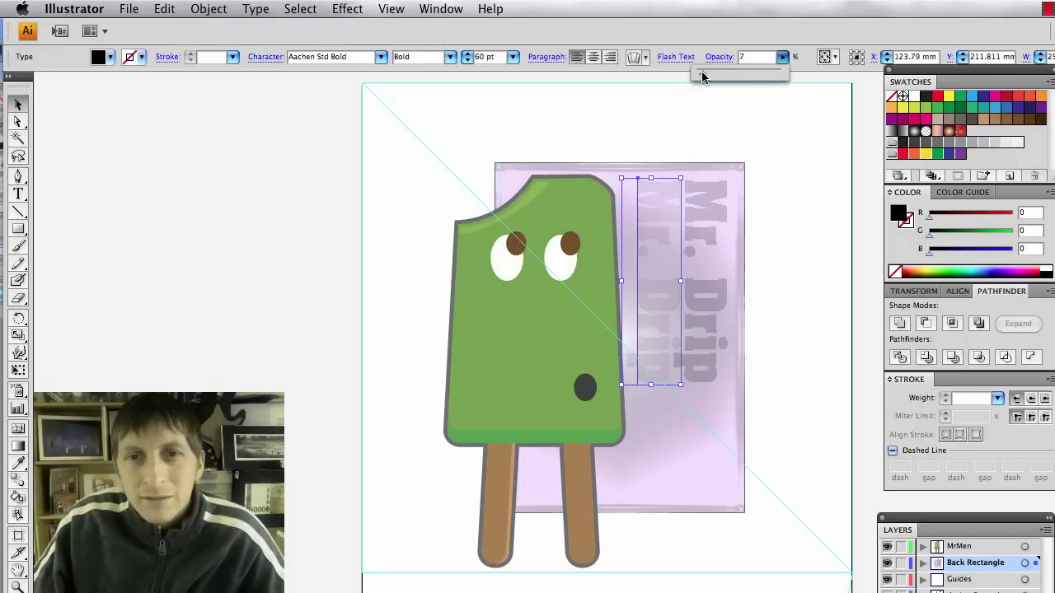
left_click(850, 311)
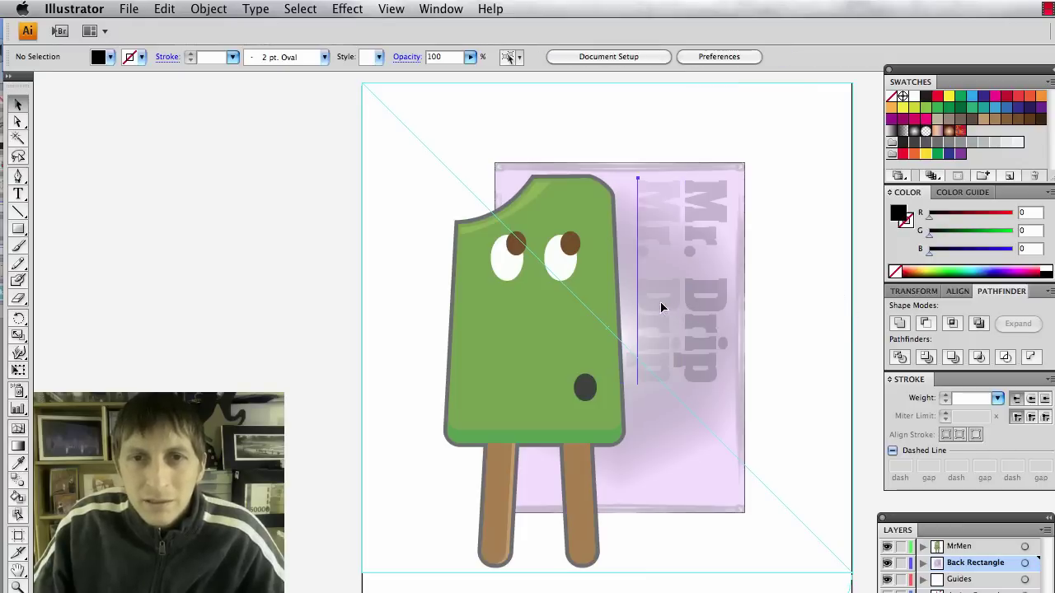
Nudge the Mr. Drip copy a little further left and deselect it.
left_click_drag(670, 306, 657, 303)
left_click(836, 317)
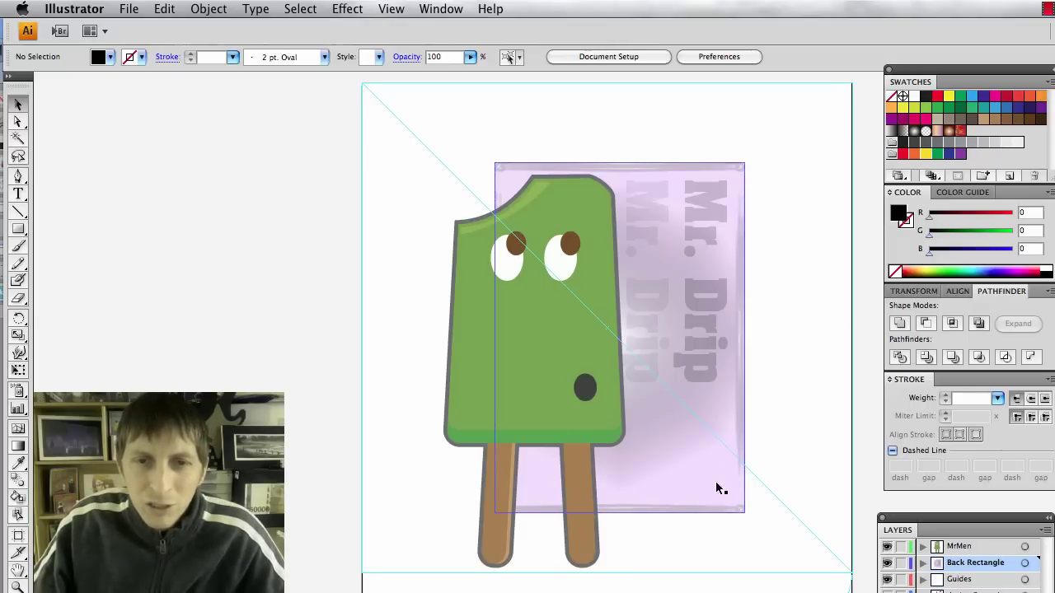
key("t")
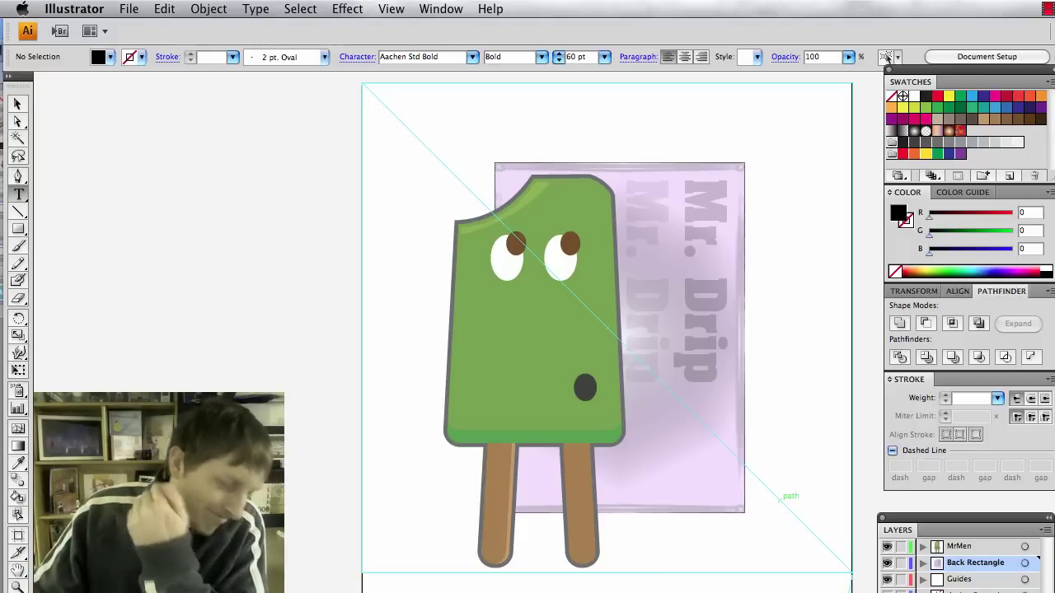
Add the Always Cool caption and place it, scaled down, across the popsicle sticks.
left_click(99, 585)
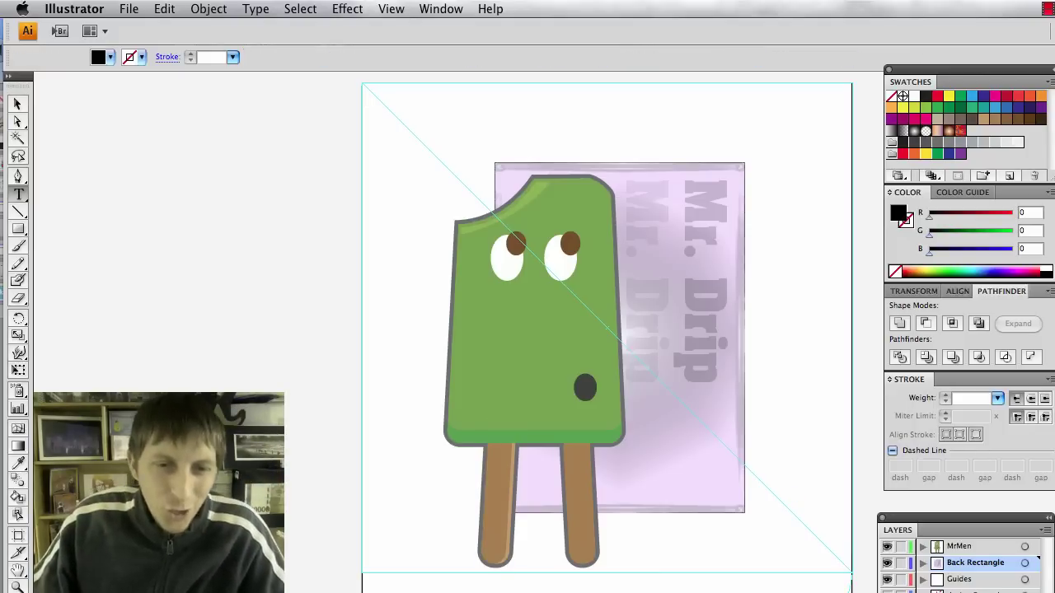
type("M")
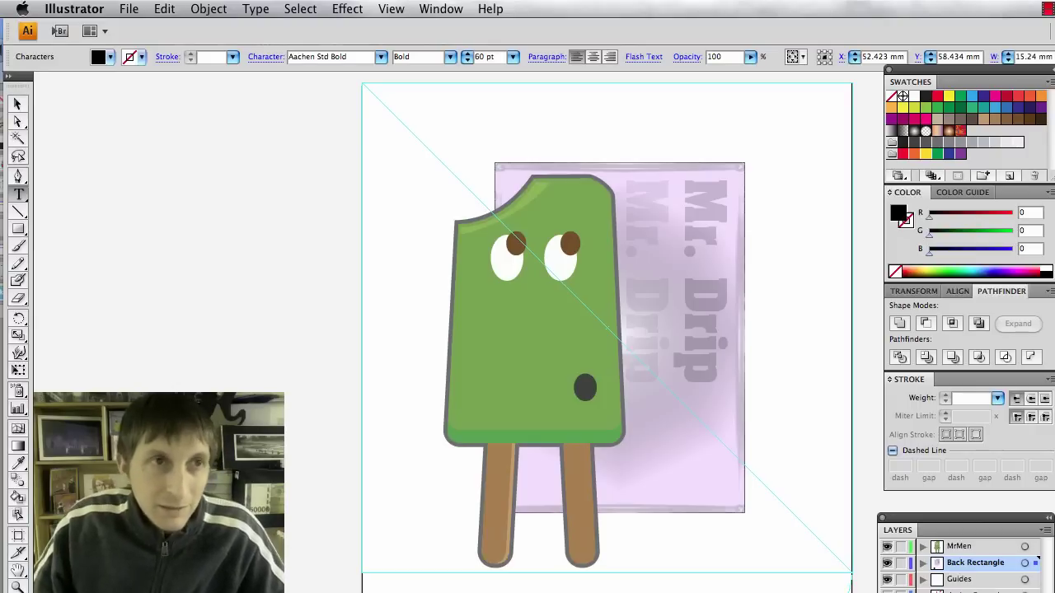
left_click(21, 105)
left_click_drag(551, 592, 571, 480)
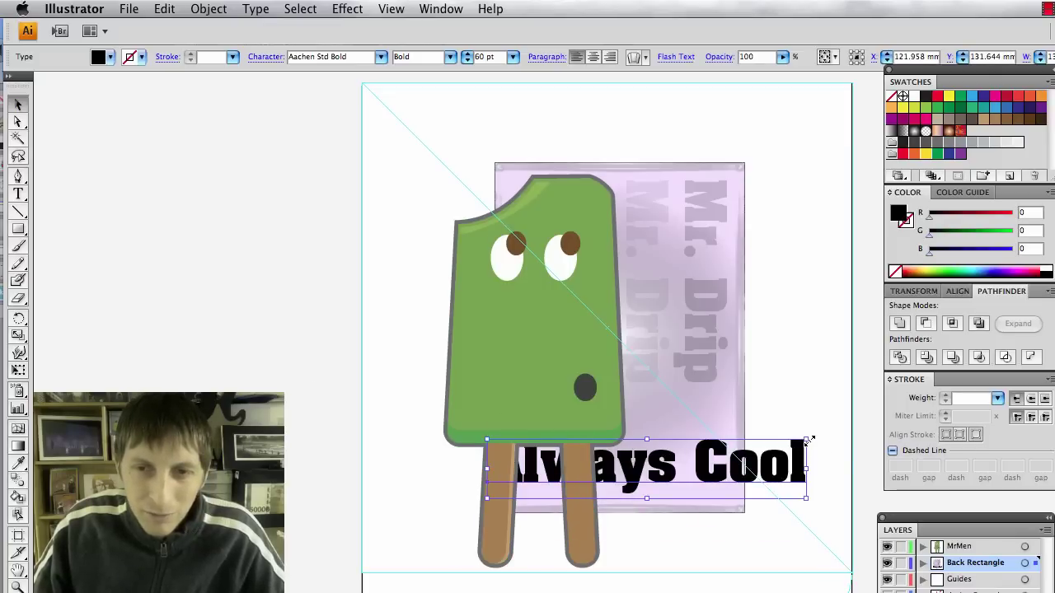
left_click_drag(807, 441, 714, 482)
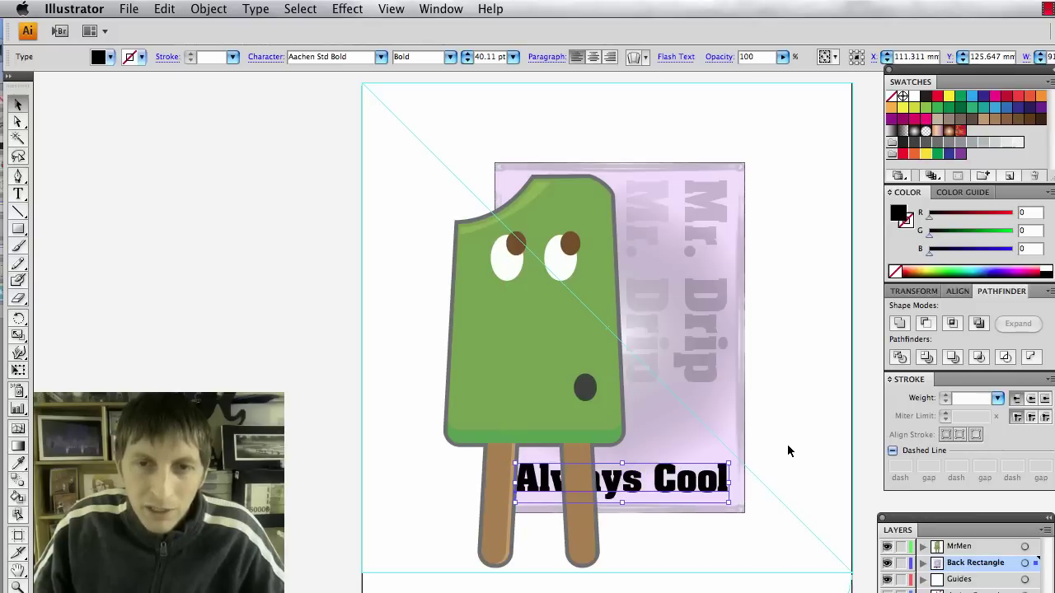
Set the caption in Abadi MT Condensed Light and enlarge it.
left_click(257, 10)
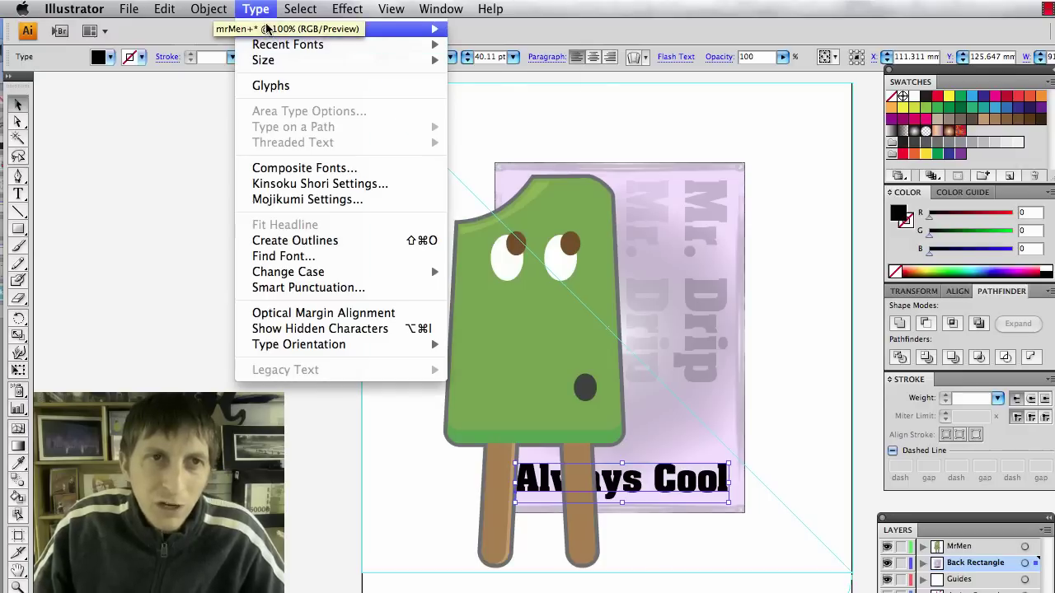
mouse_move(266, 29)
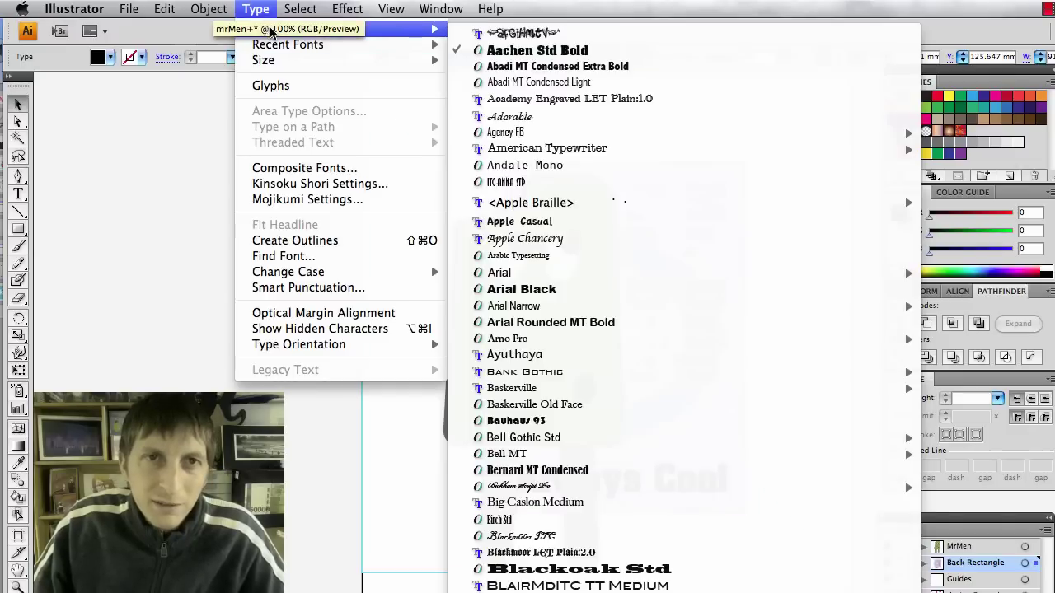
left_click(589, 83)
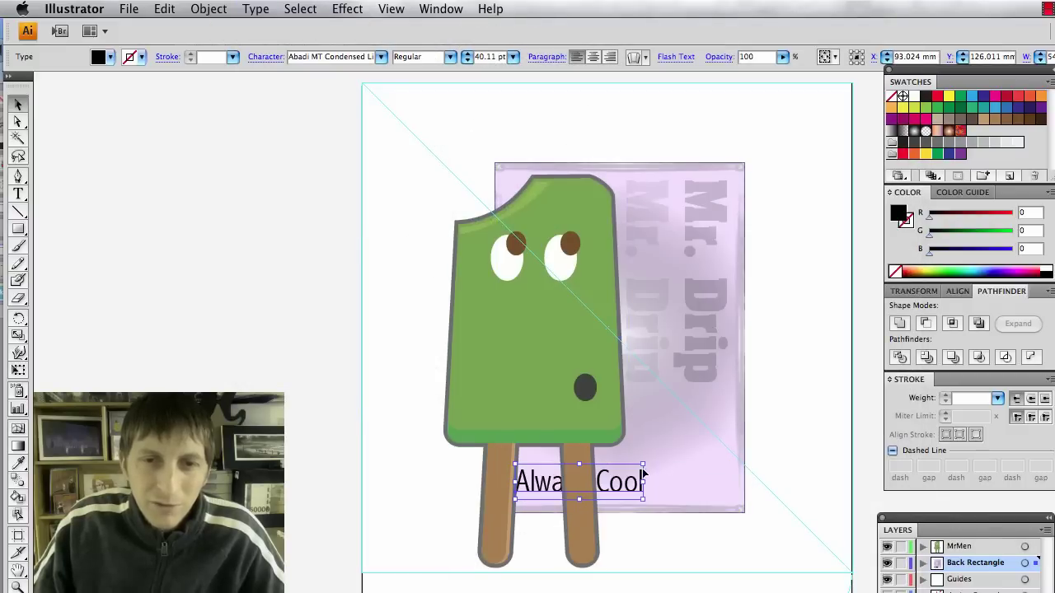
left_click_drag(644, 464, 732, 447)
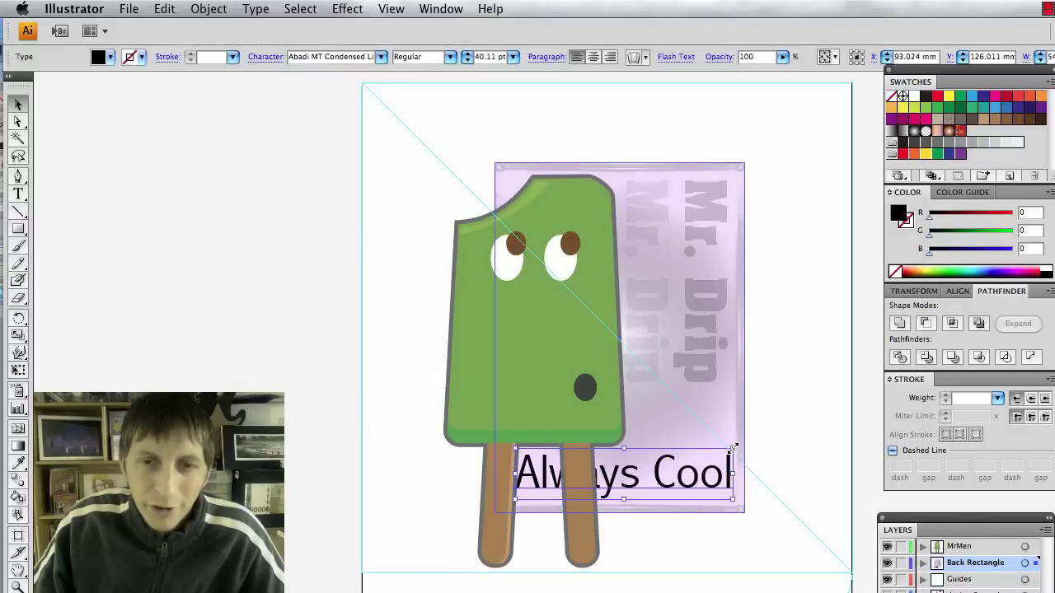
Fade the Always Cool caption to 8% opacity and nudge it down slightly.
left_click(783, 57)
left_click_drag(781, 69, 700, 70)
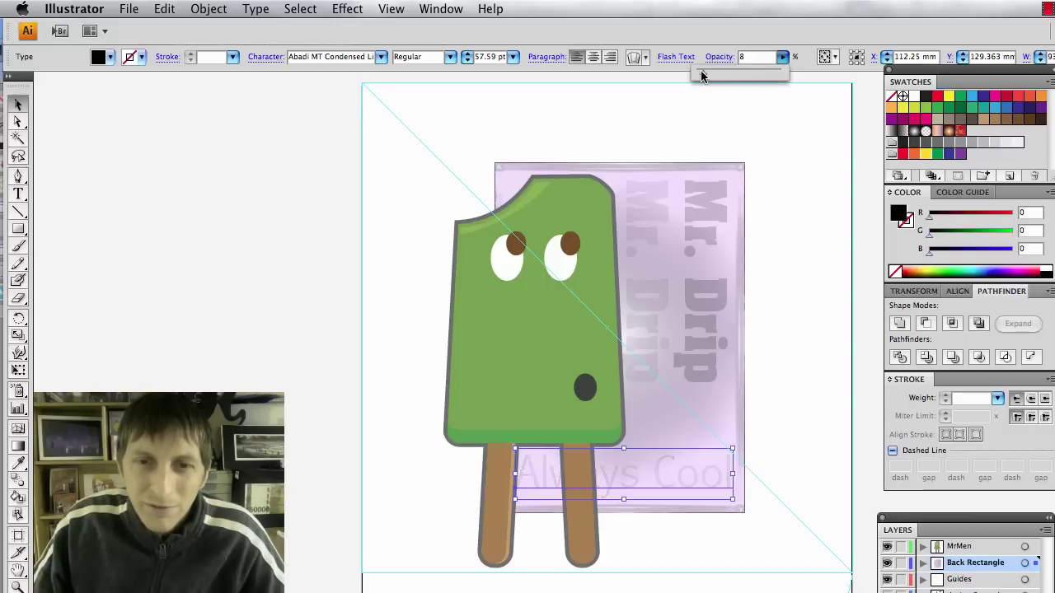
left_click(772, 483)
left_click(710, 484)
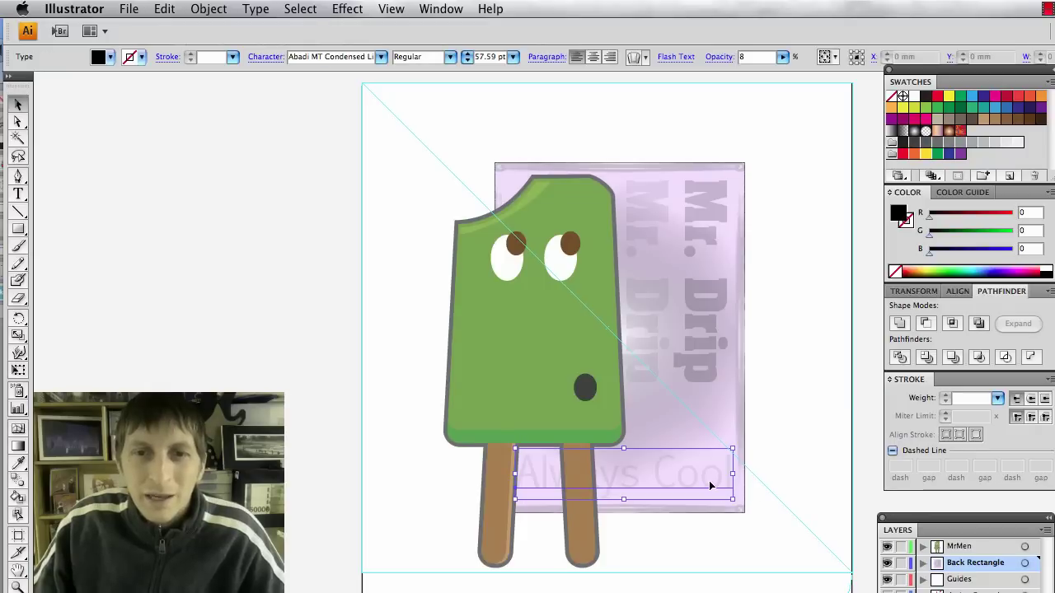
key("Down")
key("Down")
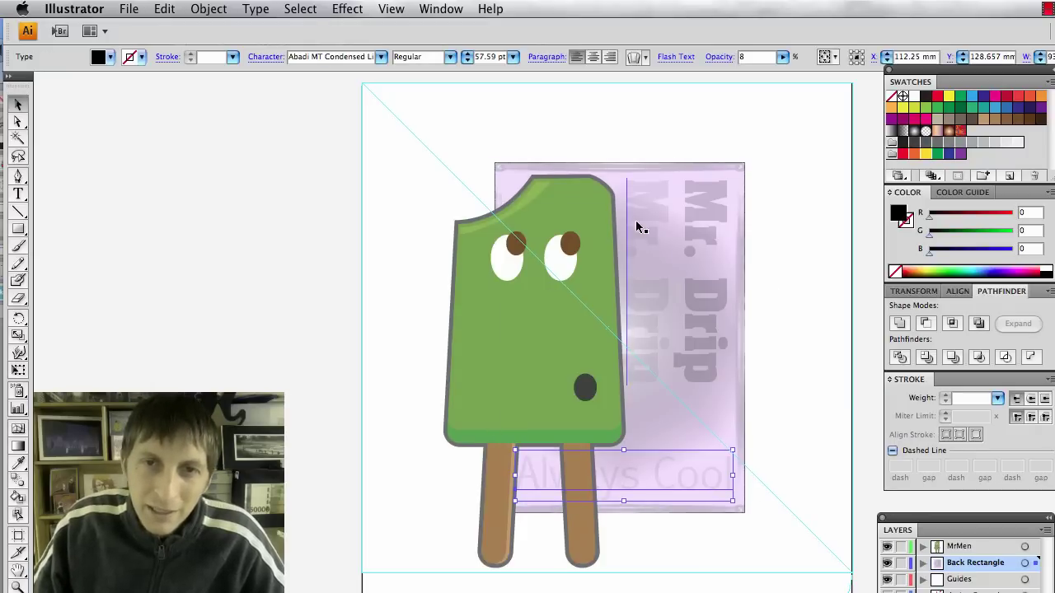
left_click(819, 449)
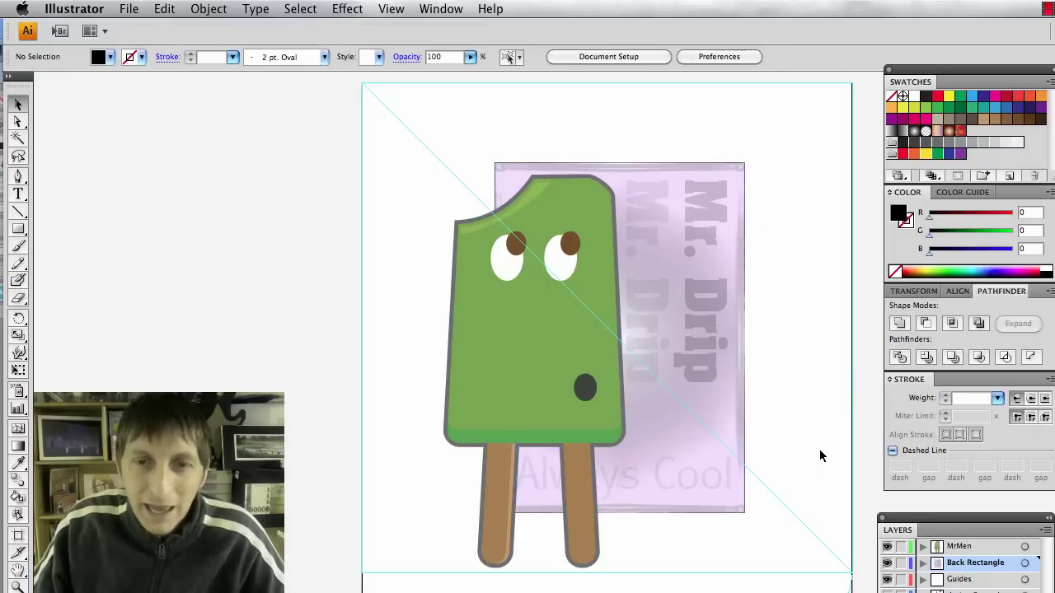
left_click(691, 478)
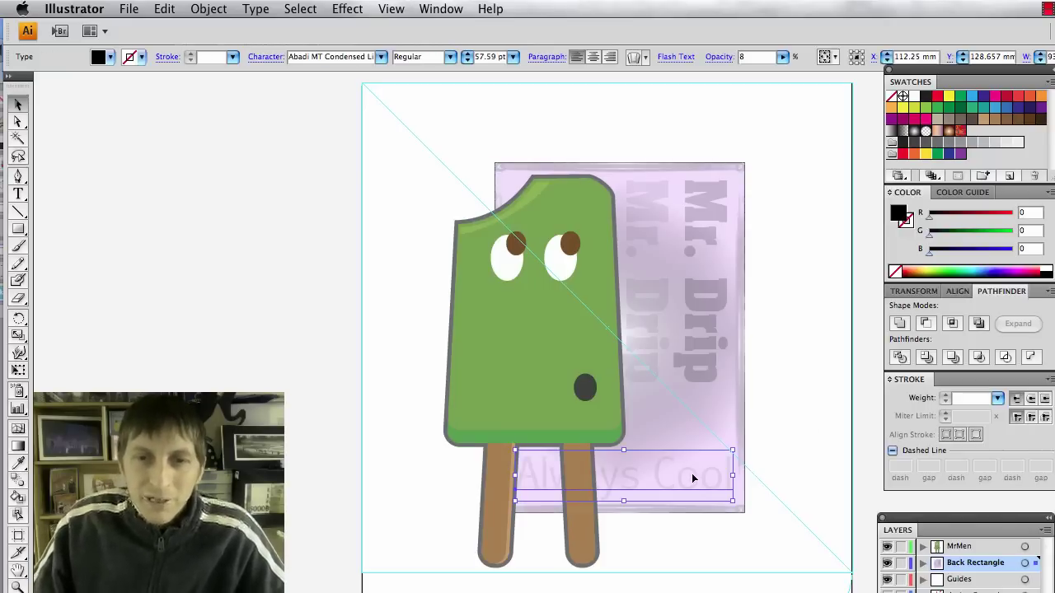
Give the Always Cool caption a black 8 pt stroke.
left_click(142, 59)
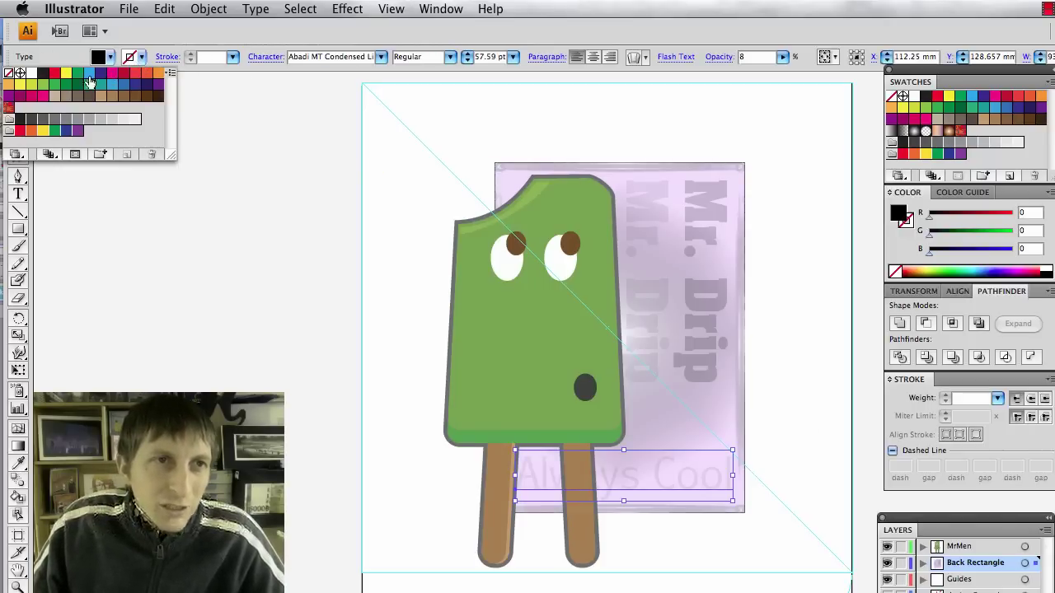
left_click(43, 74)
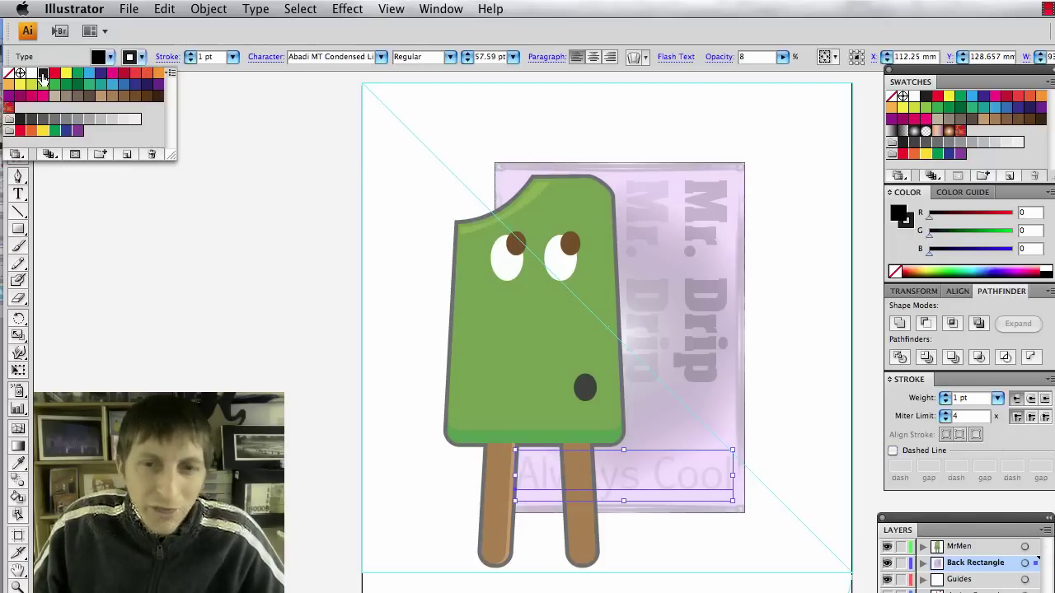
left_click(234, 58)
left_click(224, 88)
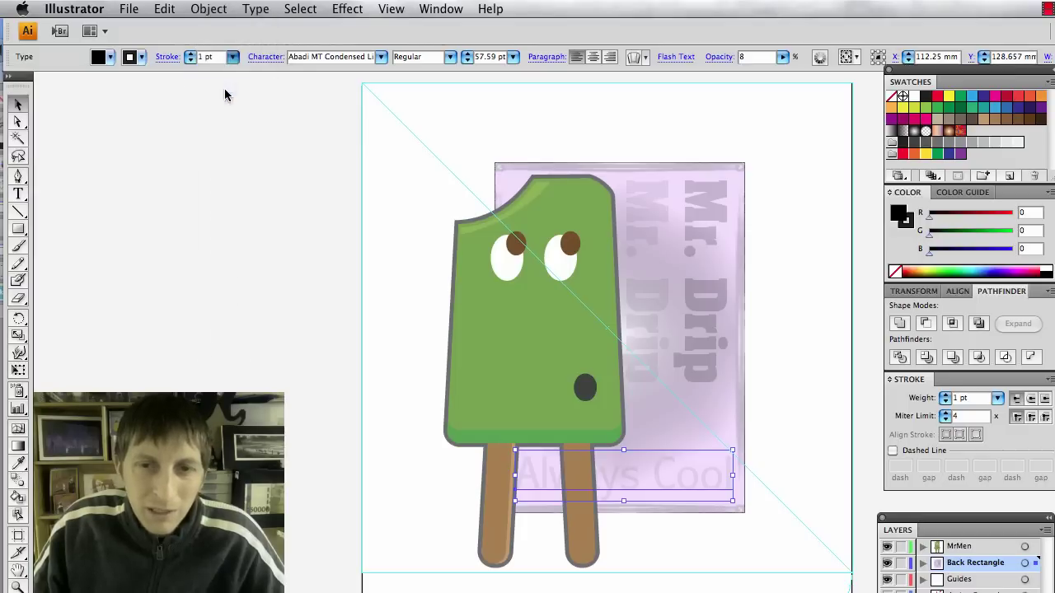
left_click(233, 57)
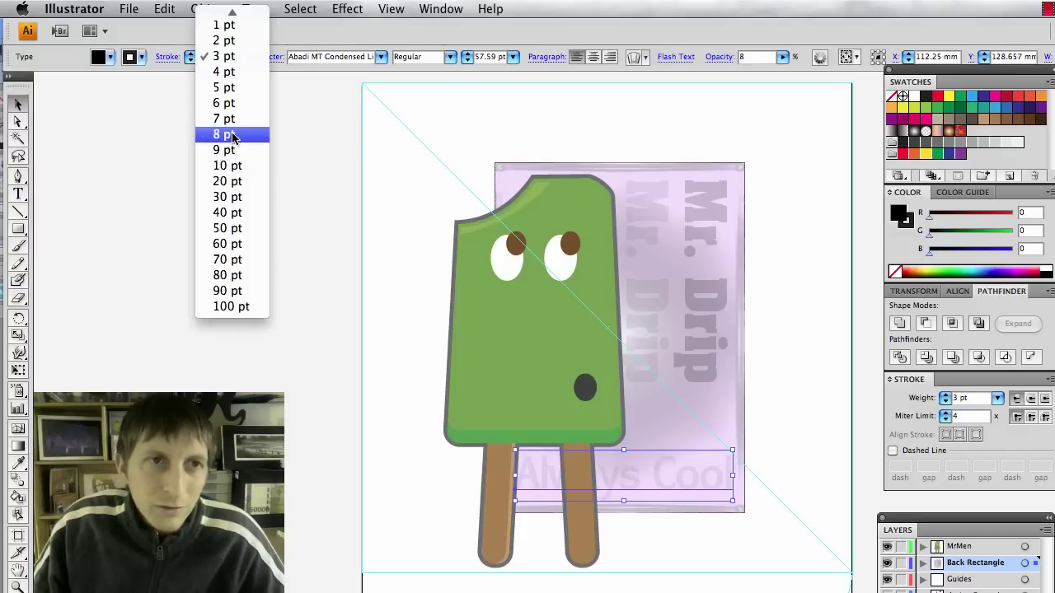
left_click(233, 138)
left_click(326, 280)
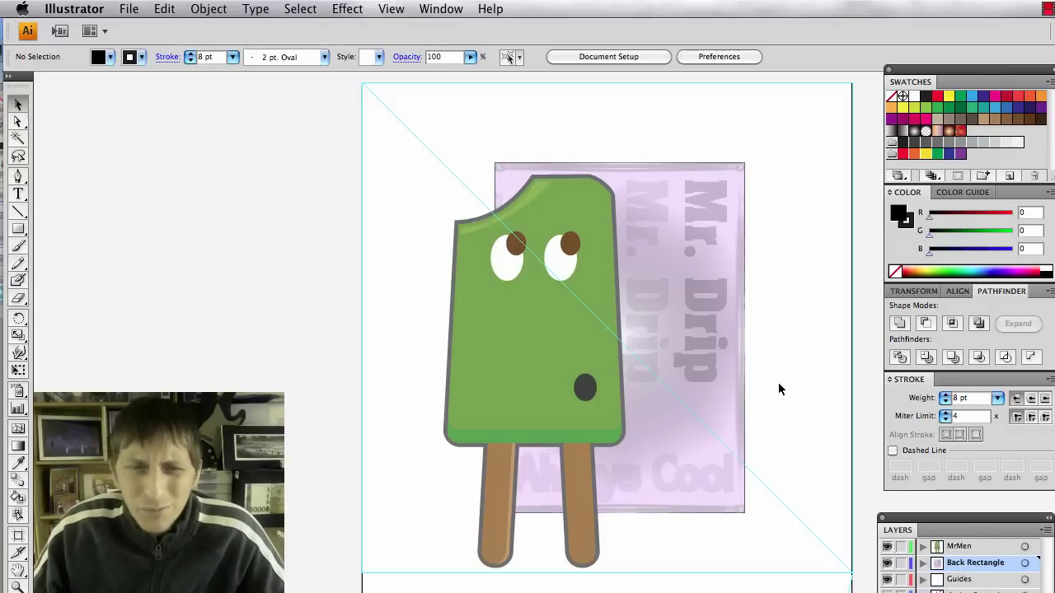
Rotate the popsicle group about 4.83 degrees clockwise.
left_click(567, 493)
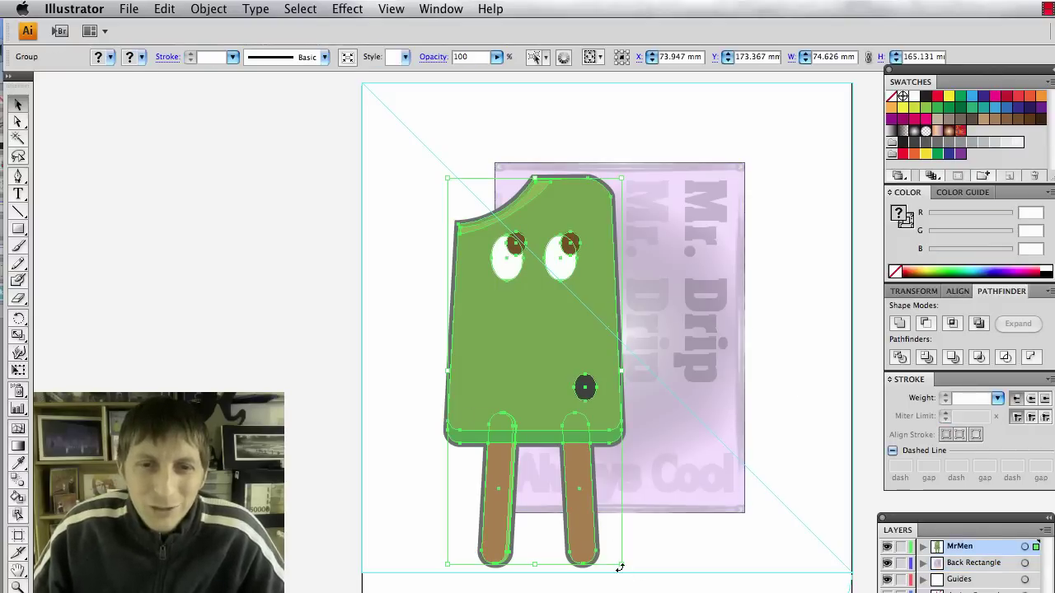
left_click_drag(628, 567, 624, 568)
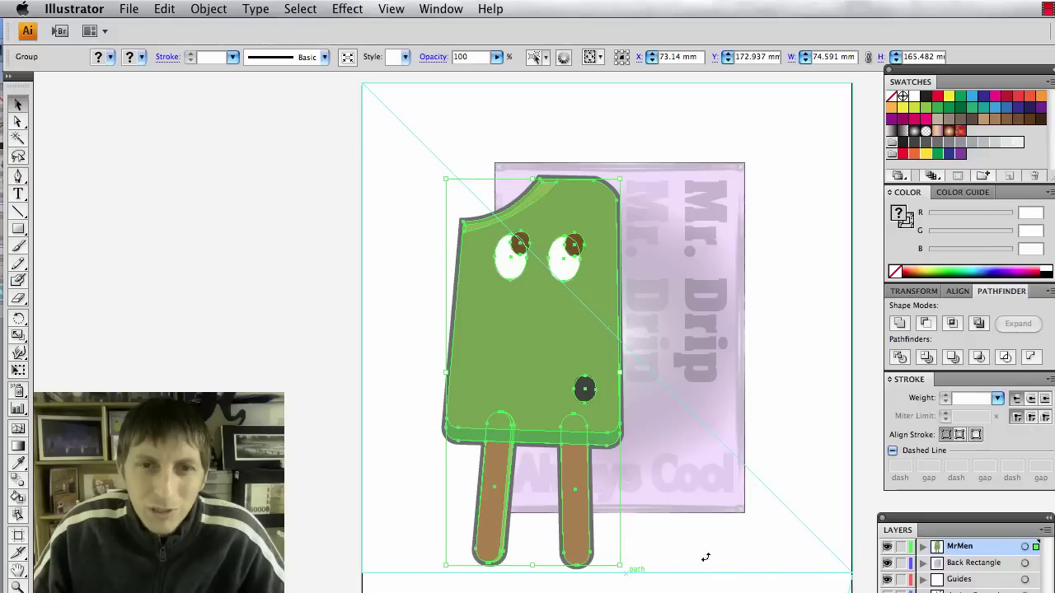
left_click(624, 572)
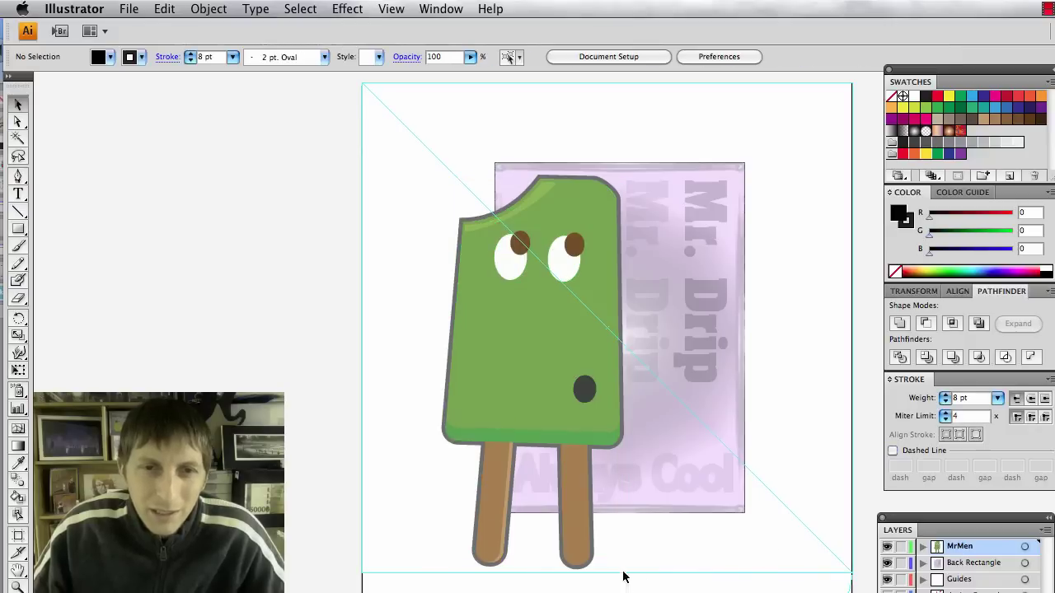
left_click(565, 556)
left_click_drag(627, 568, 655, 551)
left_click(720, 530)
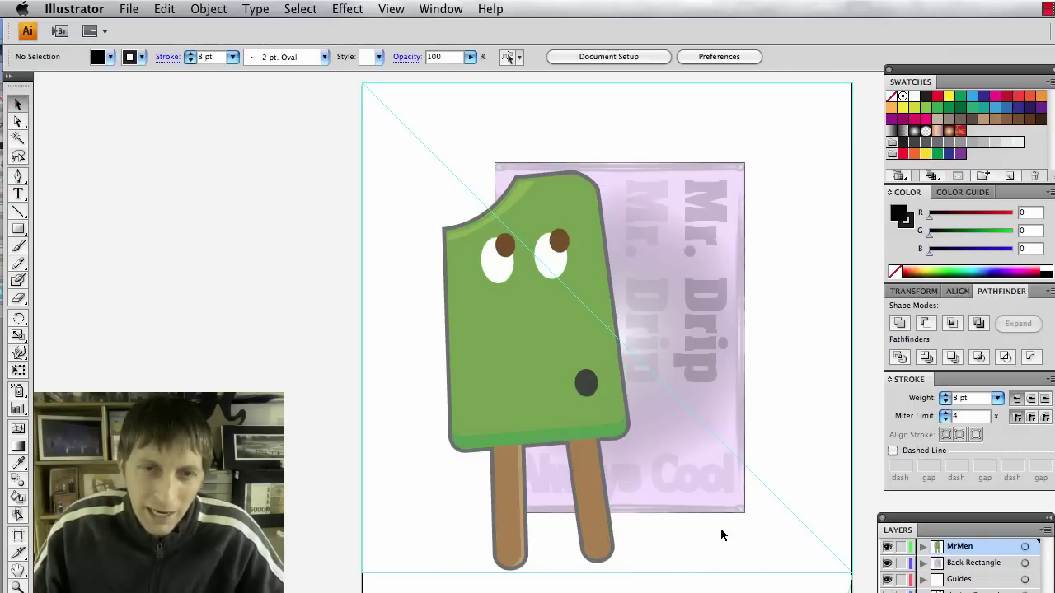
Draw a small green drip oval below the popsicle's lower left corner.
left_click_drag(22, 231, 63, 267)
left_click_drag(447, 460, 459, 491)
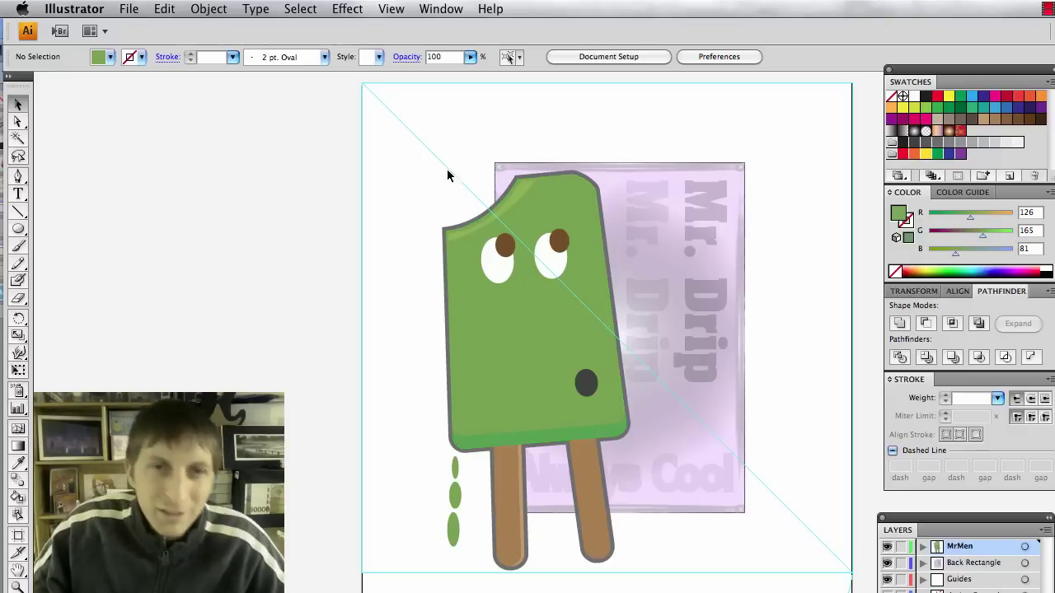
scroll(796, 452, "up", 2)
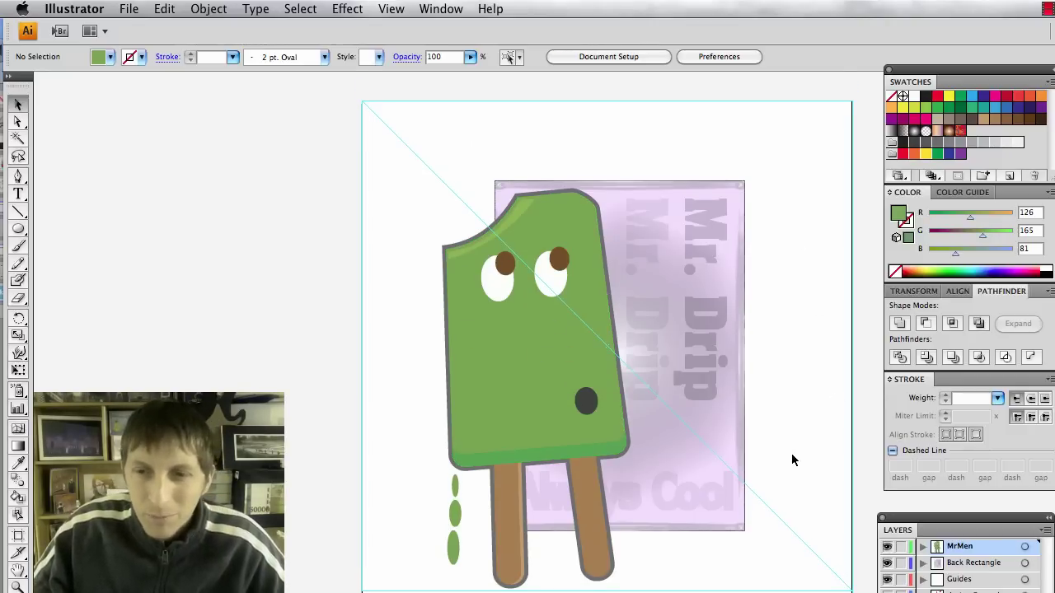
Create a layer named Designs and hide the MrMen and Back Rectangle layers.
key("super+l")
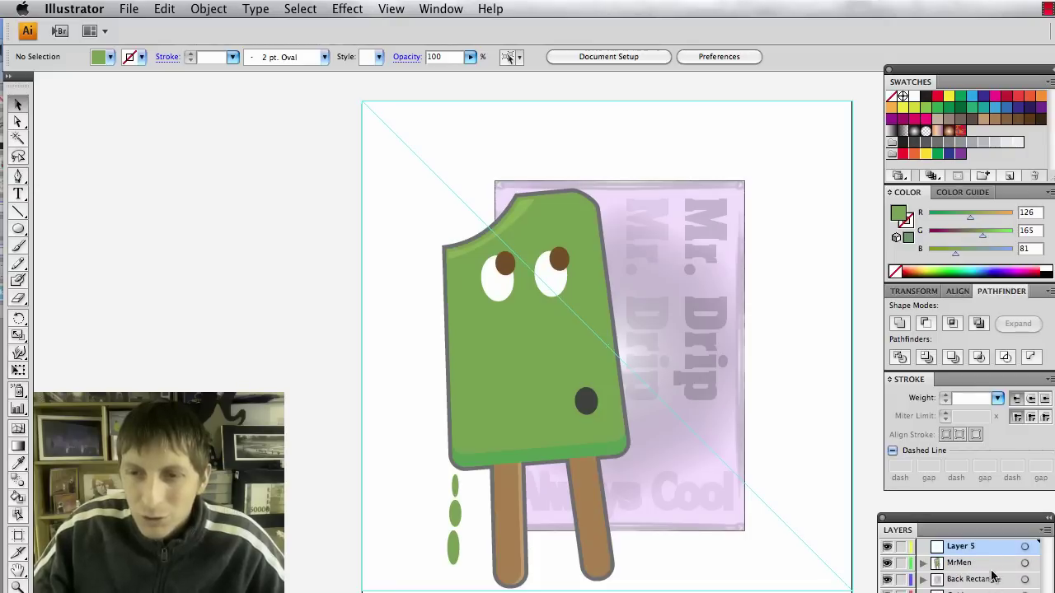
double_click(964, 546)
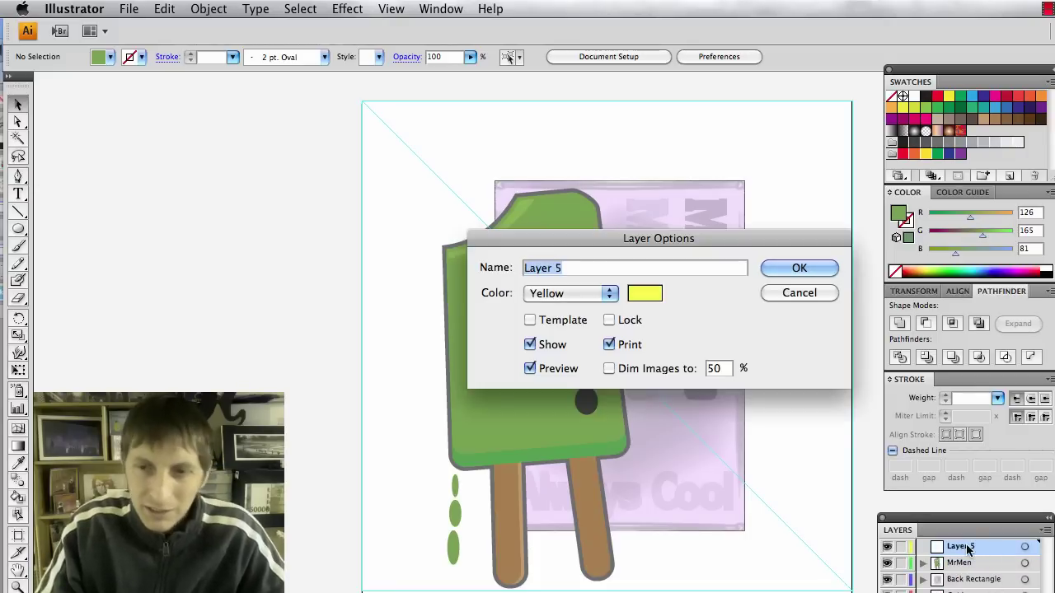
type("Designs")
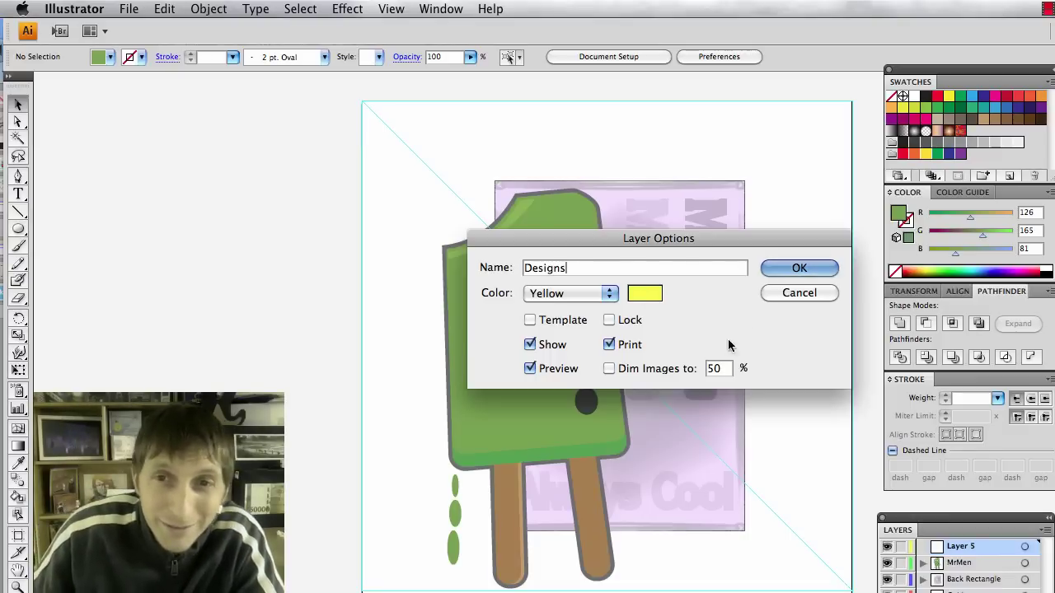
key("Return")
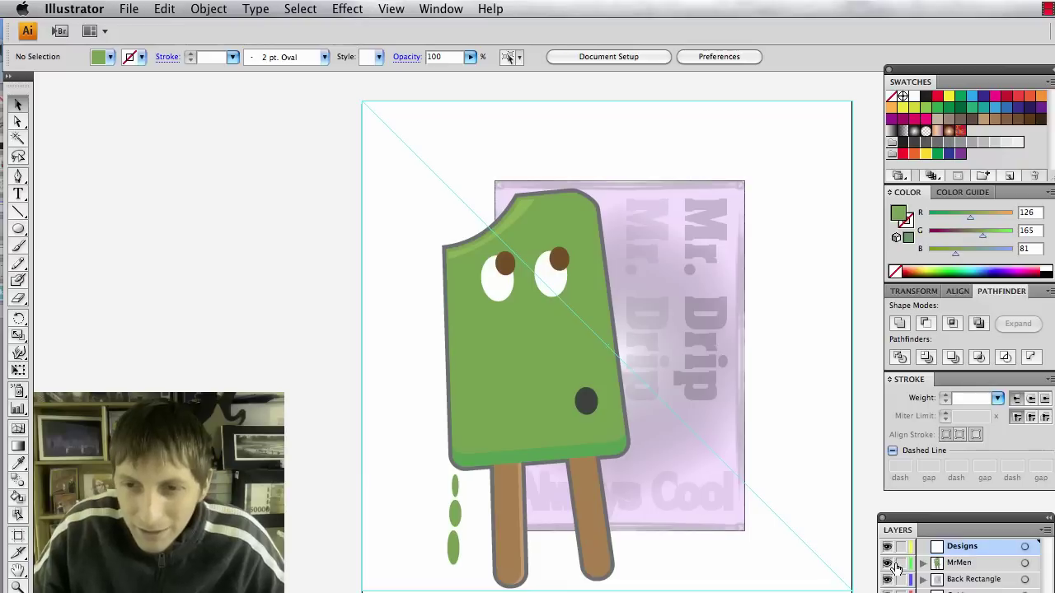
left_click_drag(887, 568, 890, 587)
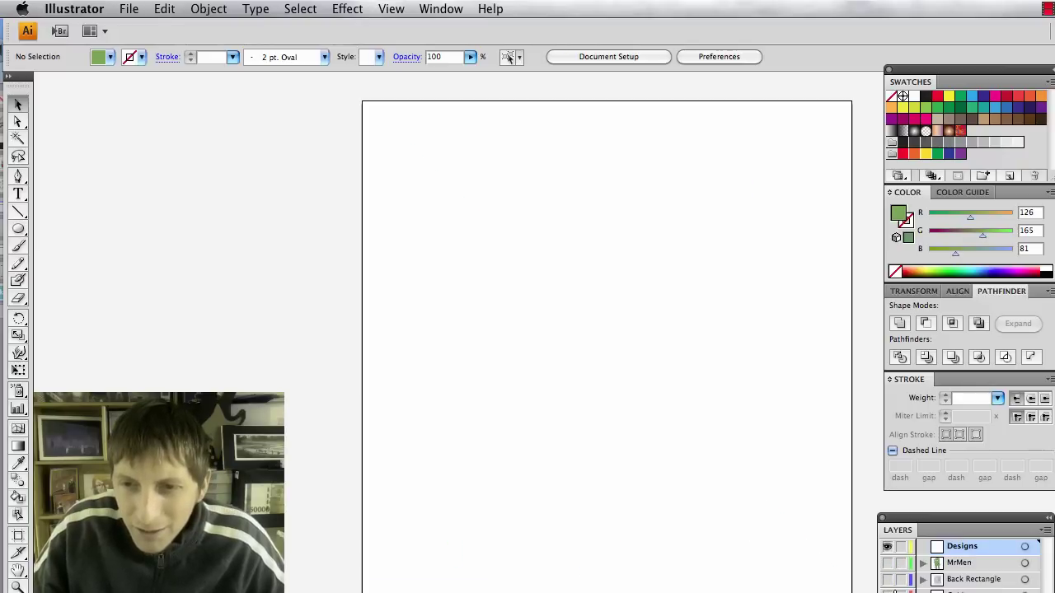
key("super+Tab")
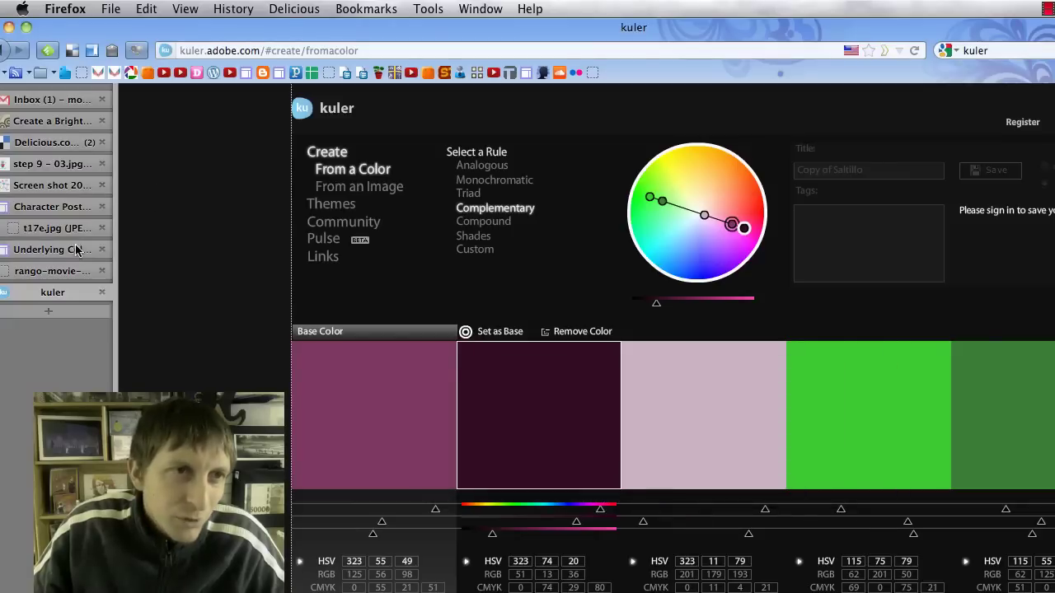
left_click(59, 186)
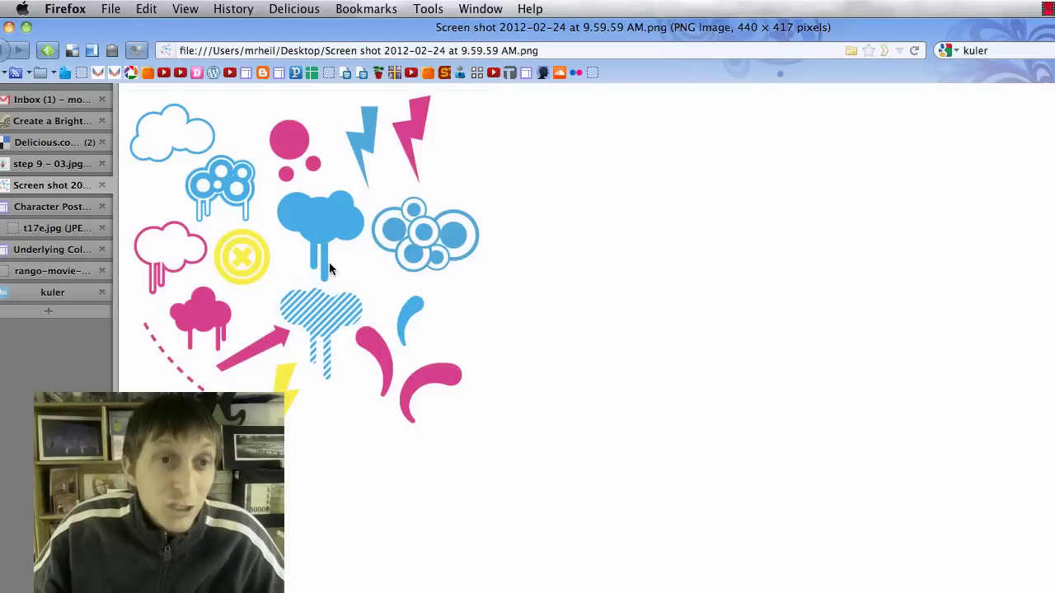
left_click(61, 293)
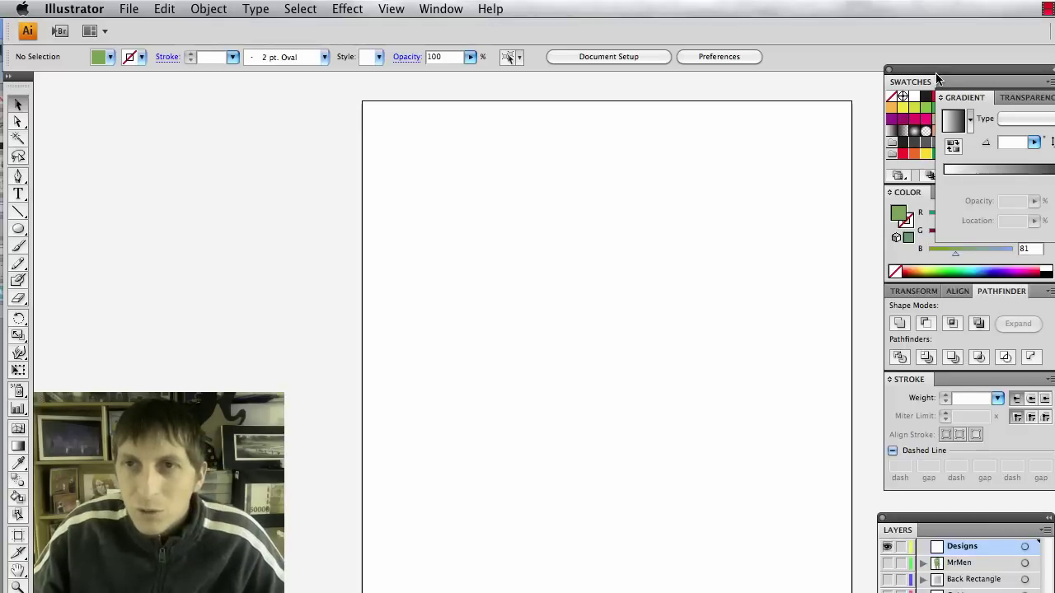
Enter fill values R 51, G 13, B 36 in the Color panel, checking them against kuler.
double_click(910, 82)
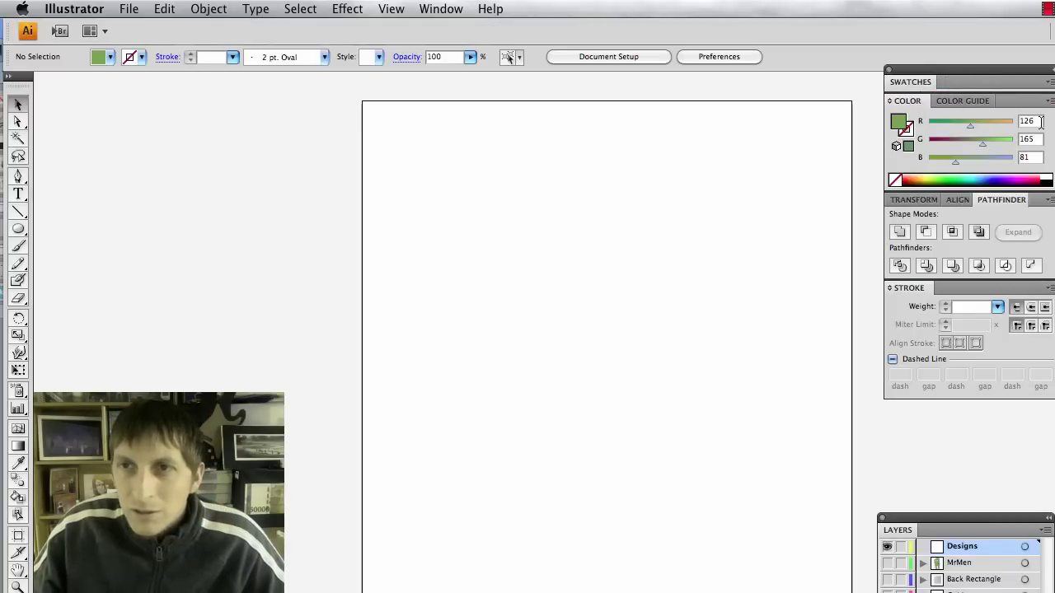
type("51")
key("Tab")
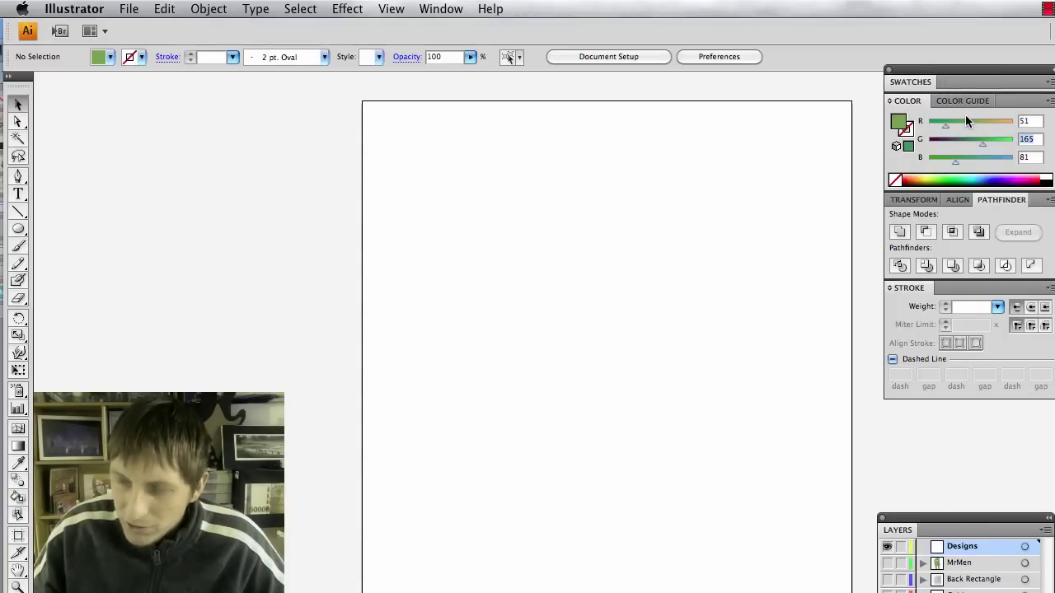
key("super+Tab")
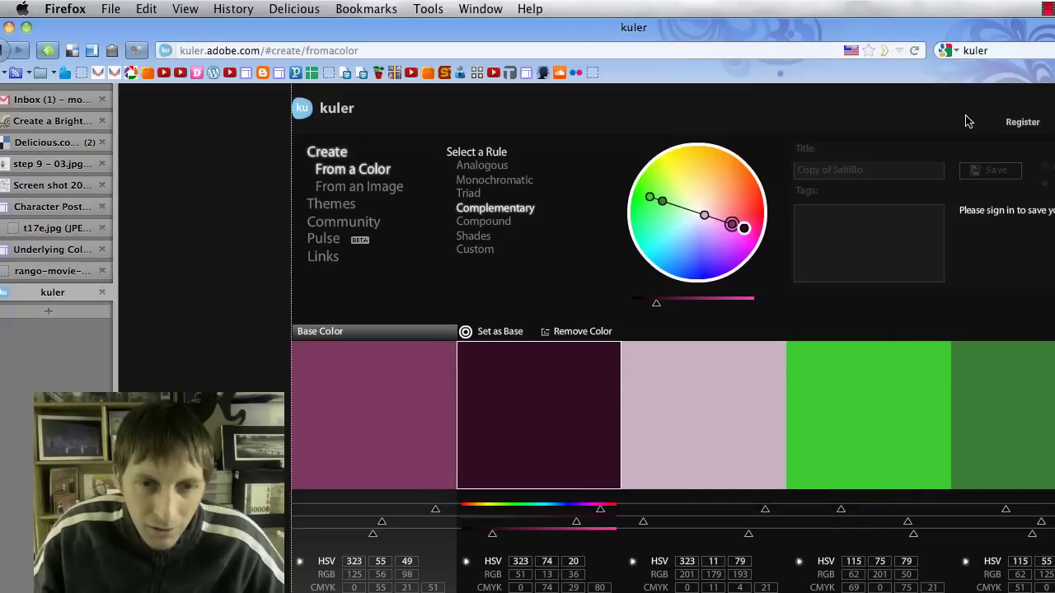
key("super+Tab")
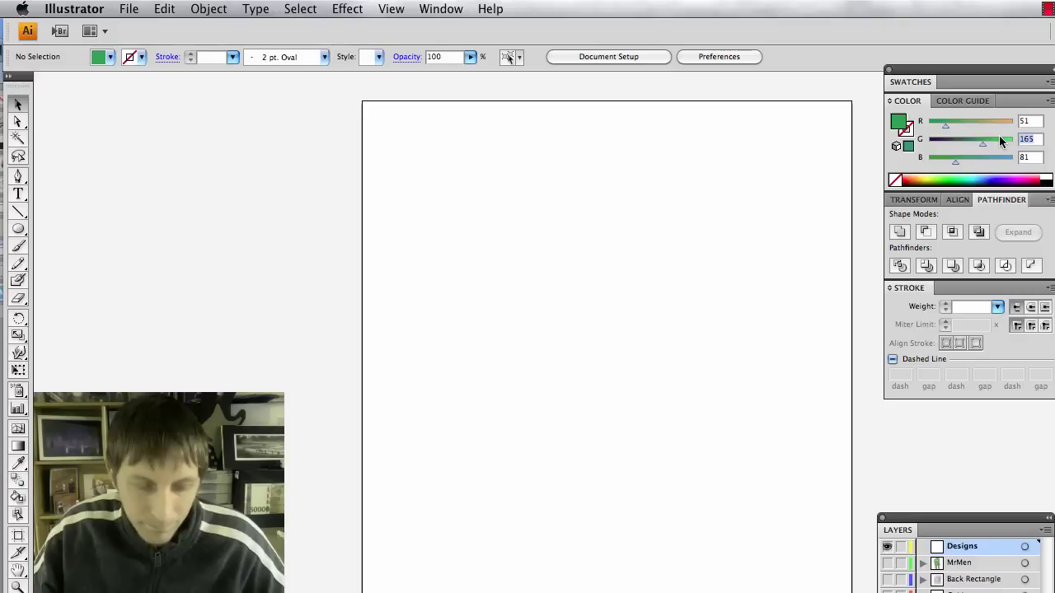
left_click(1029, 157)
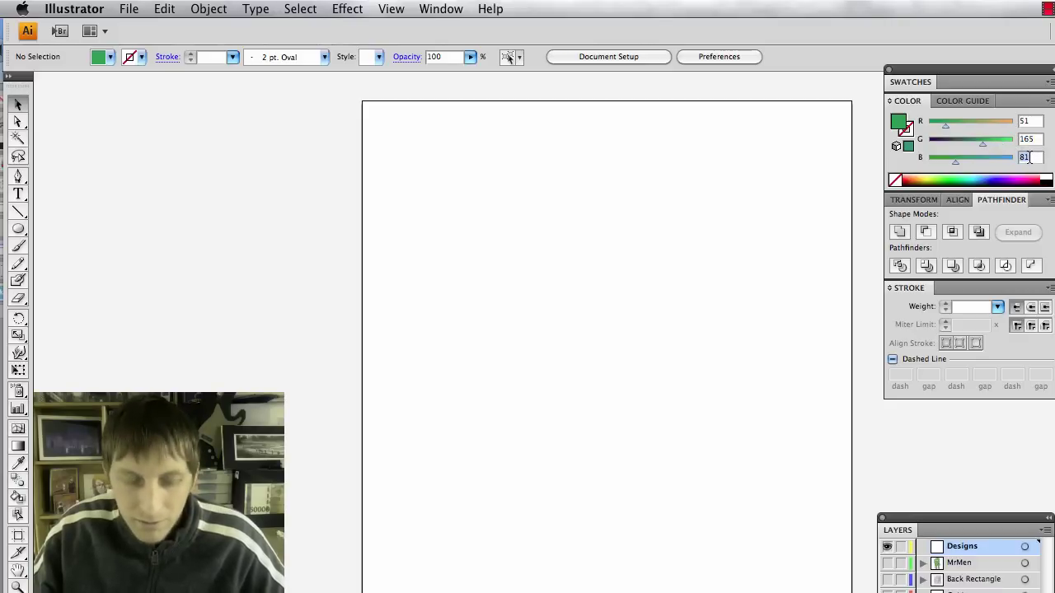
type("13")
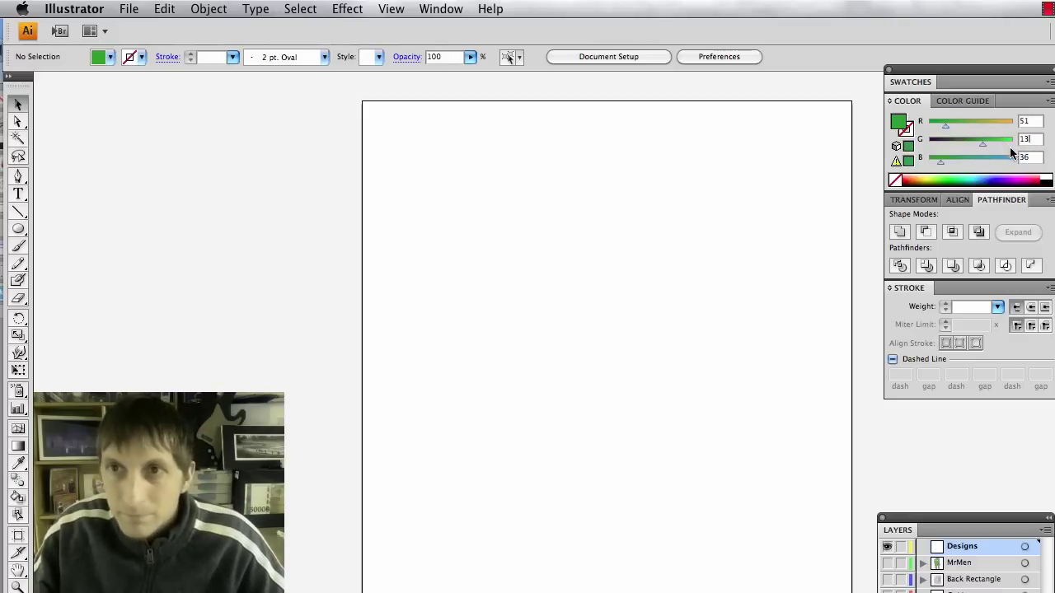
left_click(1029, 157)
key("Return")
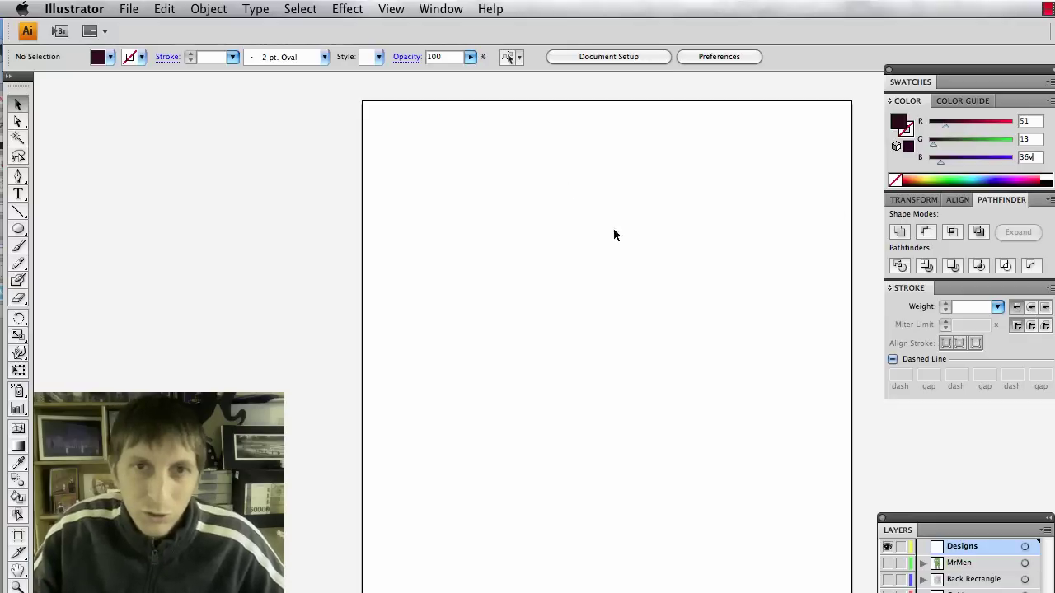
key("Return")
left_click(805, 259)
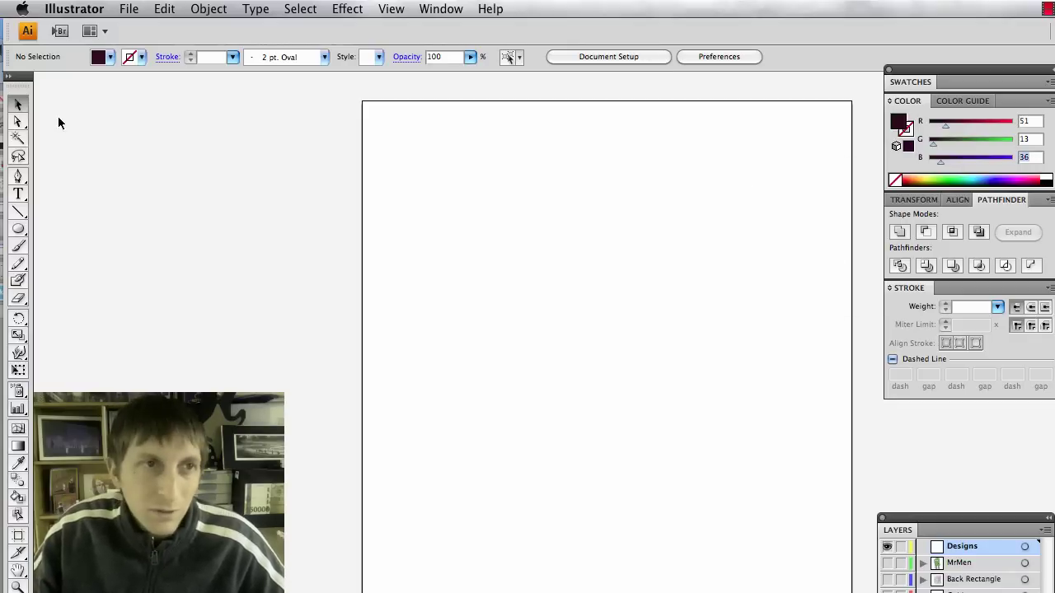
left_click(18, 228)
Draw a test ellipse in the dark maroon fill.
left_click_drag(407, 244, 578, 377)
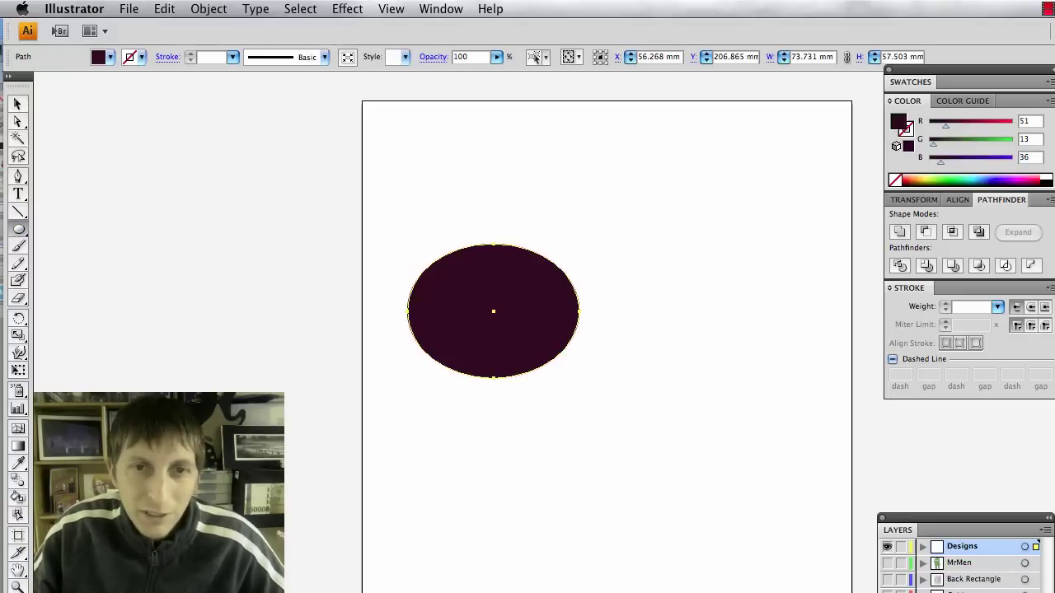
key("super+Tab")
key("super+Tab")
left_click(1052, 142)
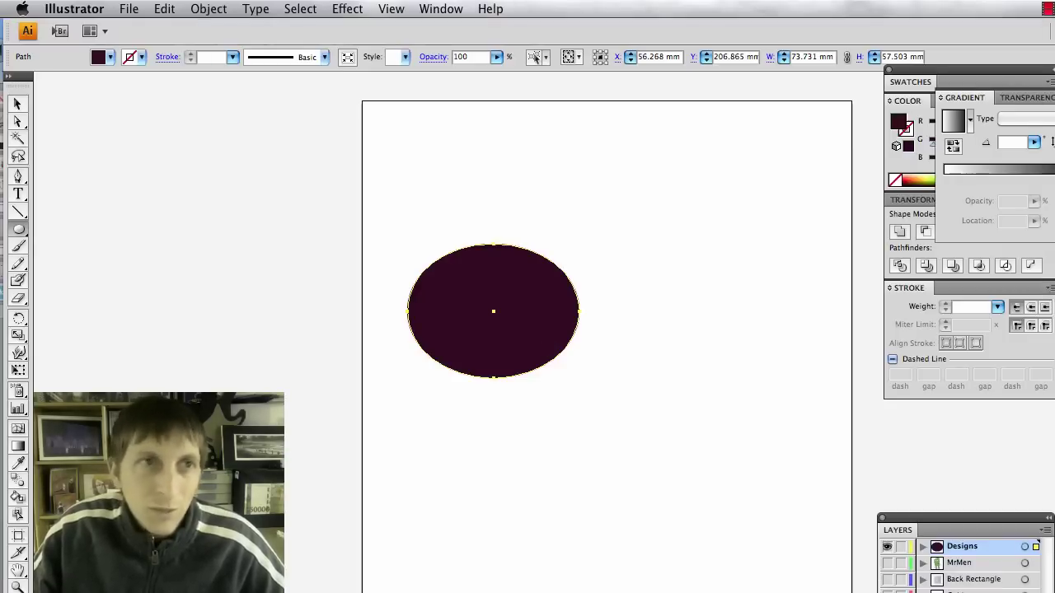
Save the maroon fill as a new swatch named D1.
key("v")
left_click(954, 83)
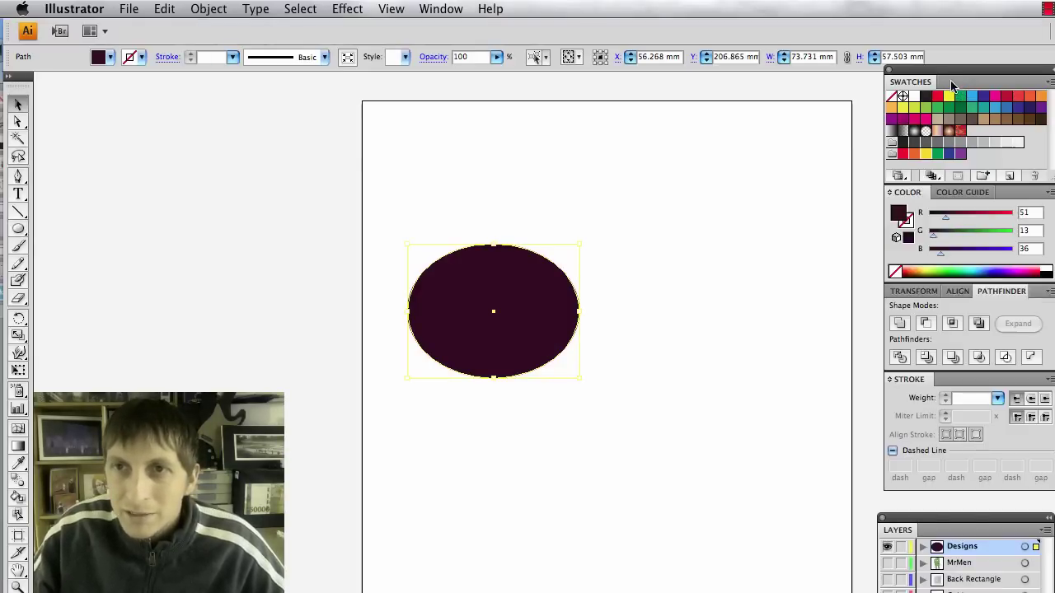
left_click(1008, 177)
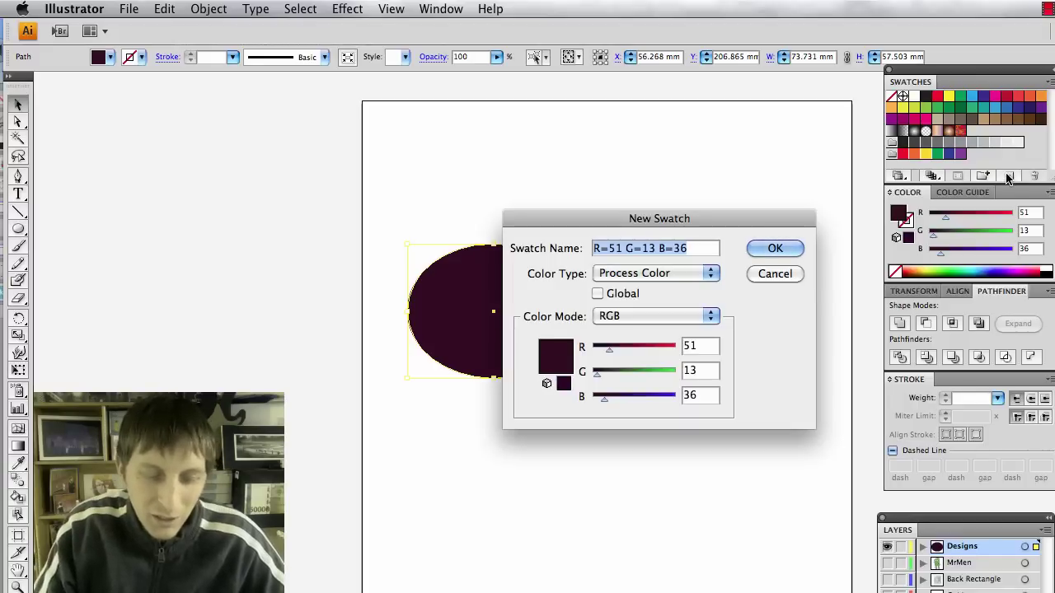
type("D1")
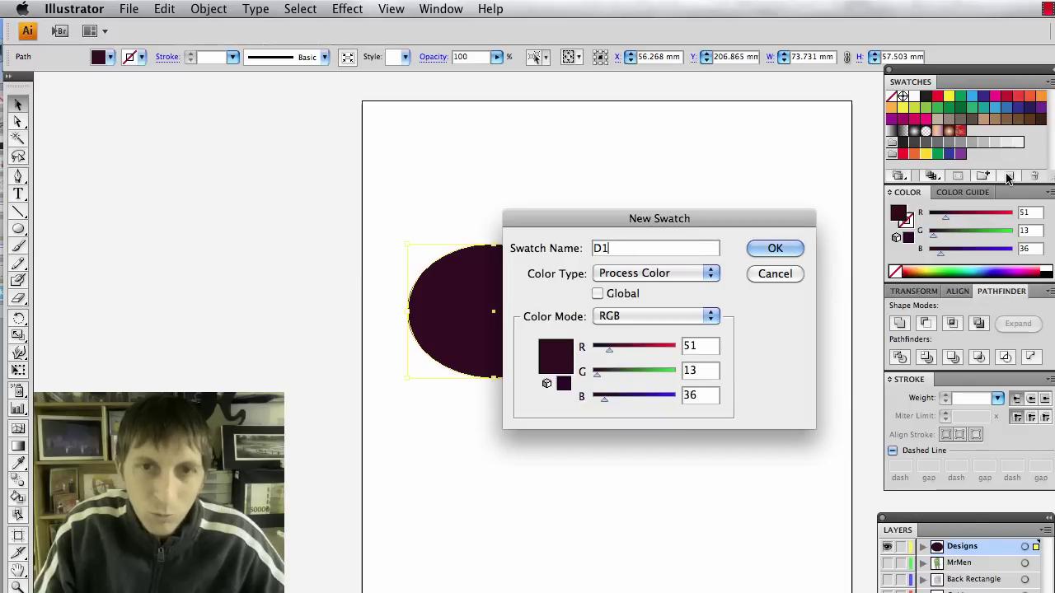
key("Return")
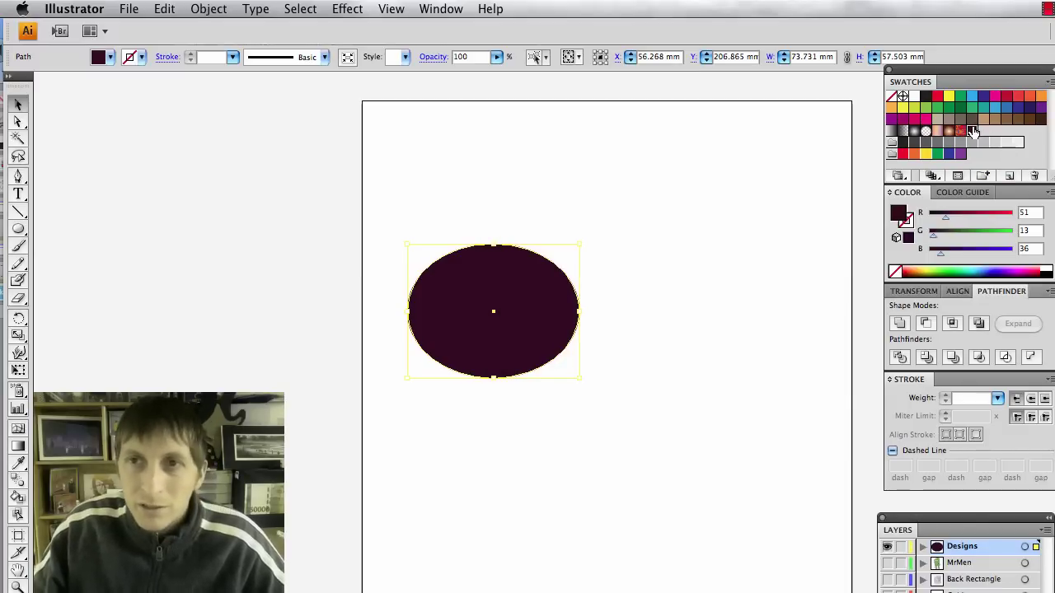
Delete the test ellipse, leaving the artboard empty.
key("super+Tab")
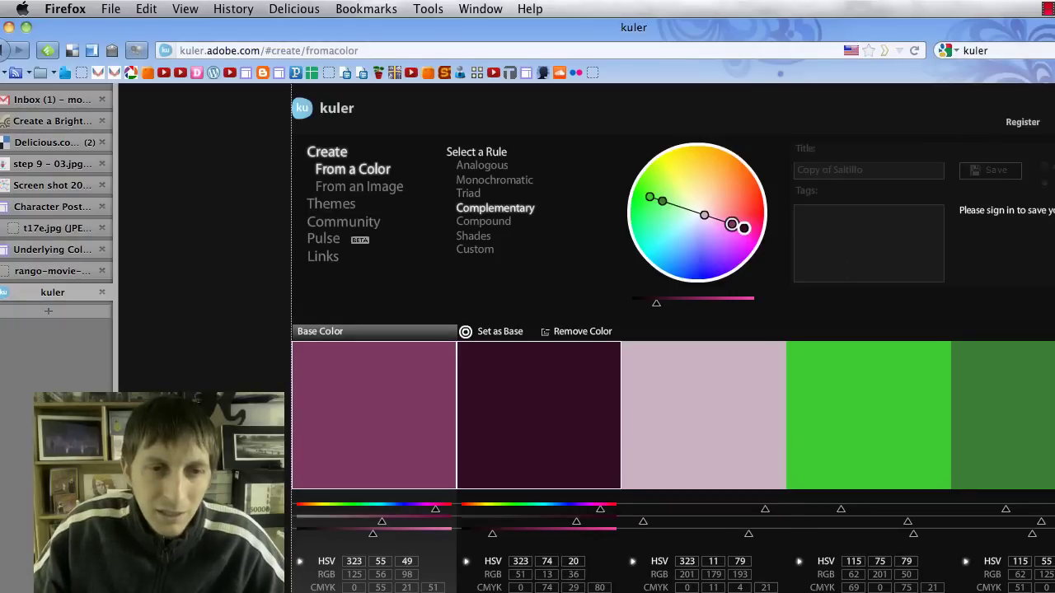
key("super+Tab")
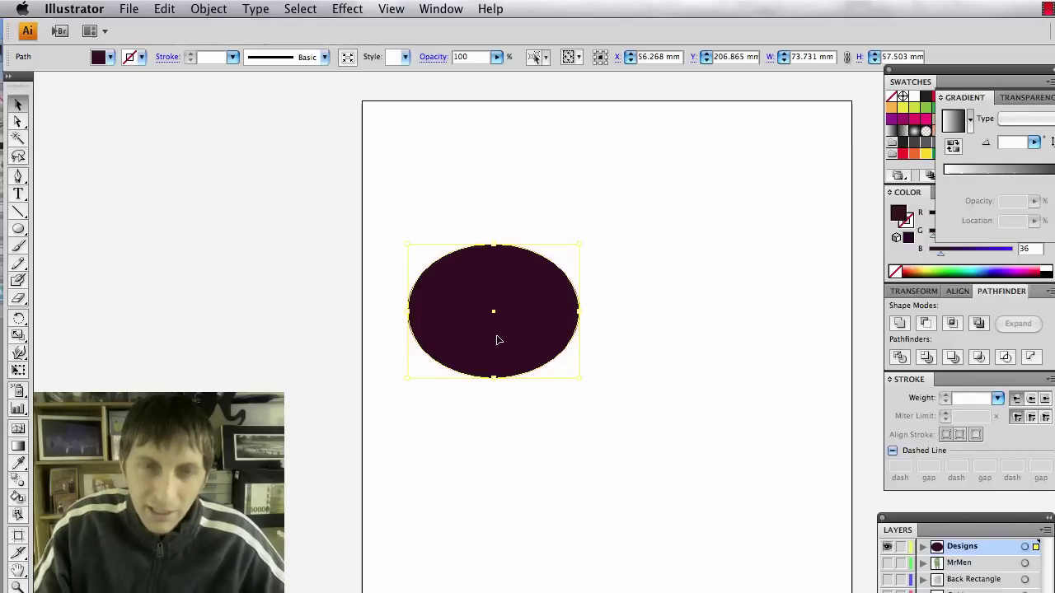
key("Delete")
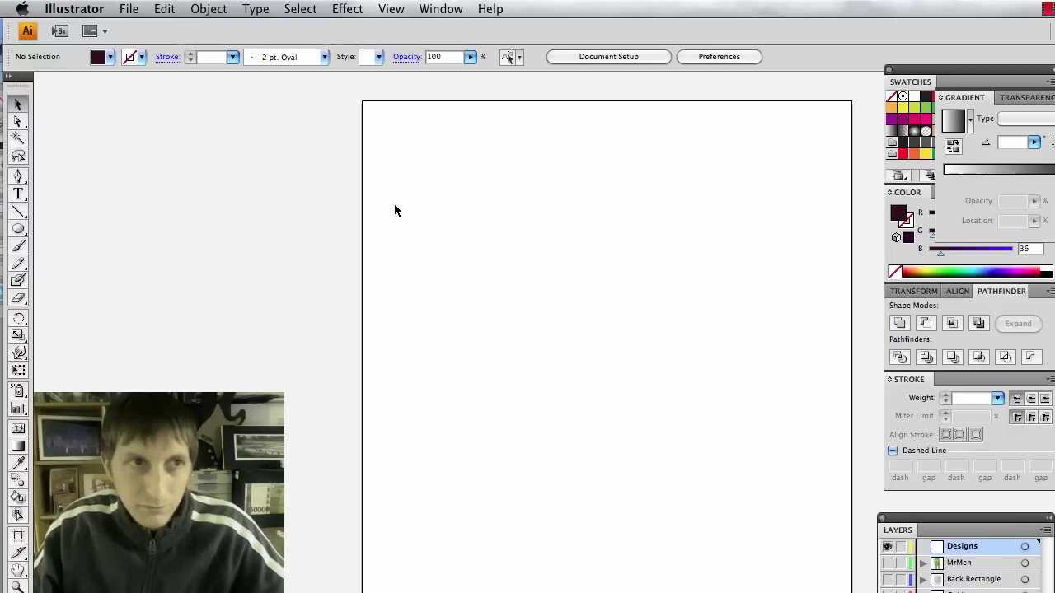
left_click(13, 232)
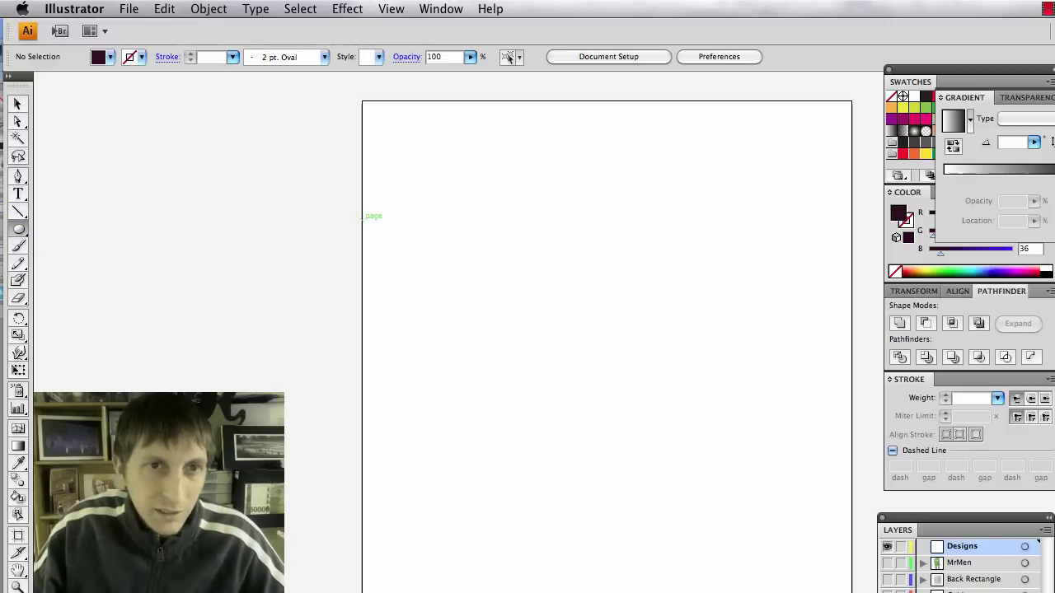
Draw five overlapping circles forming the rough outline of the cloud.
left_click_drag(407, 212, 468, 272)
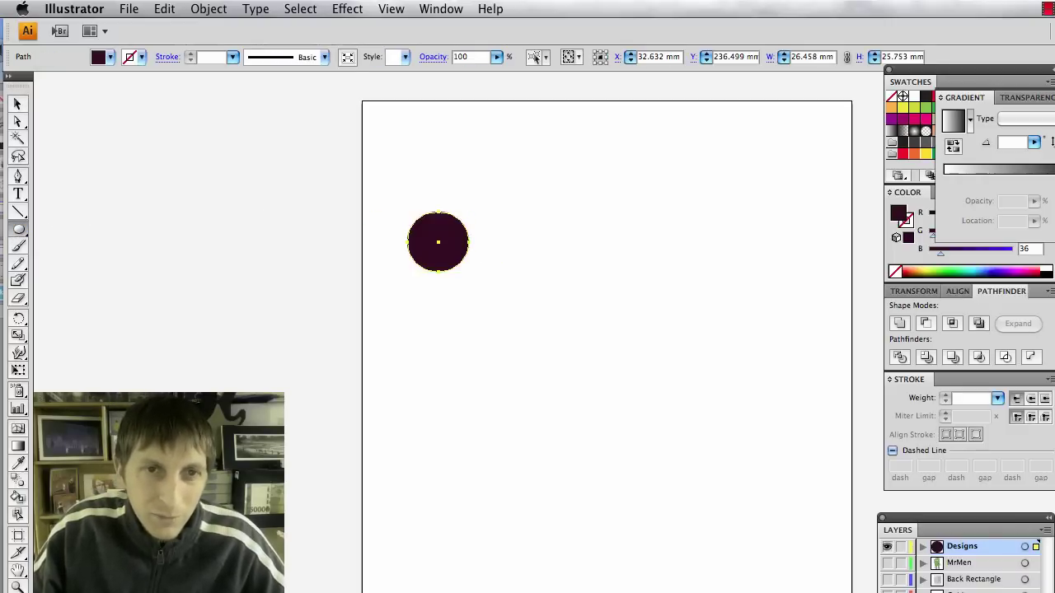
left_click_drag(451, 226, 502, 278)
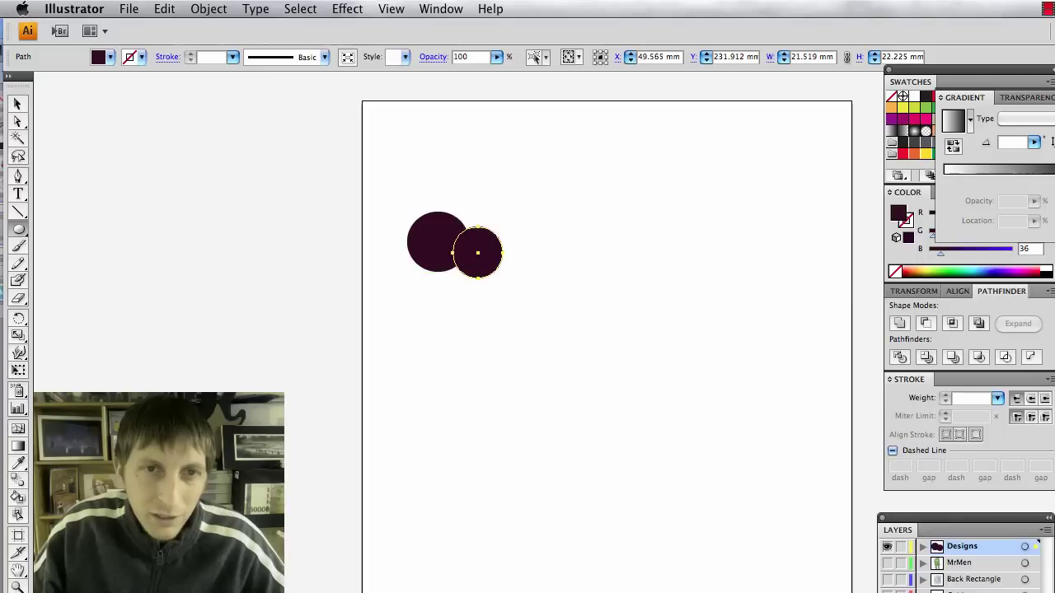
mouse_move(451, 201)
left_mouse_down()
mouse_move(510, 229)
mouse_move(496, 232)
mouse_move(529, 263)
mouse_move(485, 201)
mouse_move(518, 235)
mouse_move(551, 235)
mouse_move(556, 253)
mouse_move(528, 272)
mouse_move(556, 285)
left_mouse_up()
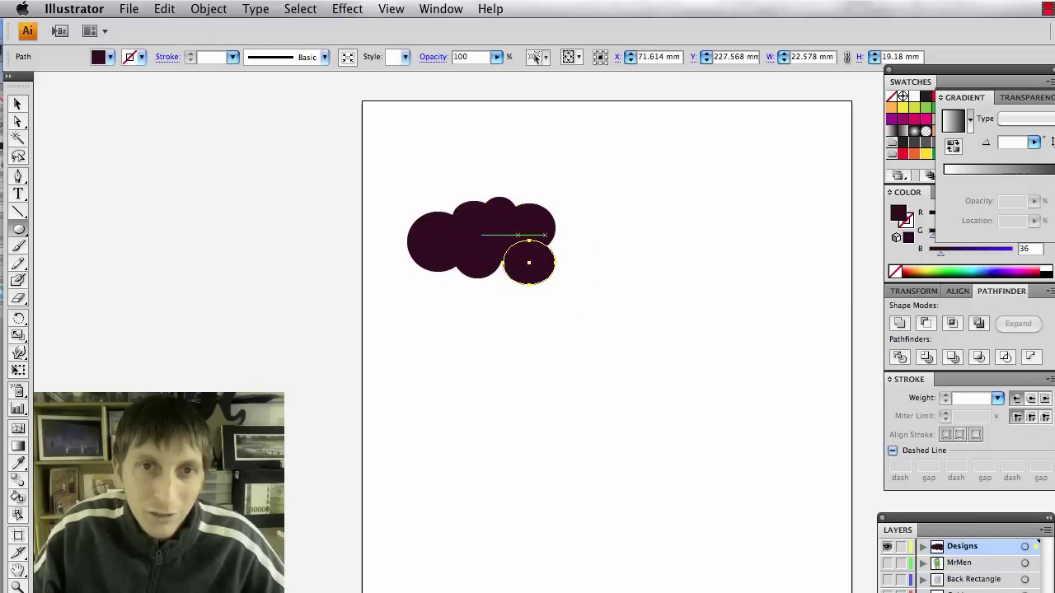
left_click_drag(534, 216, 587, 272)
left_click_drag(481, 254, 547, 314)
Shift the bottom circle right and move one cloud lump circle lower.
key("v")
left_click(431, 326)
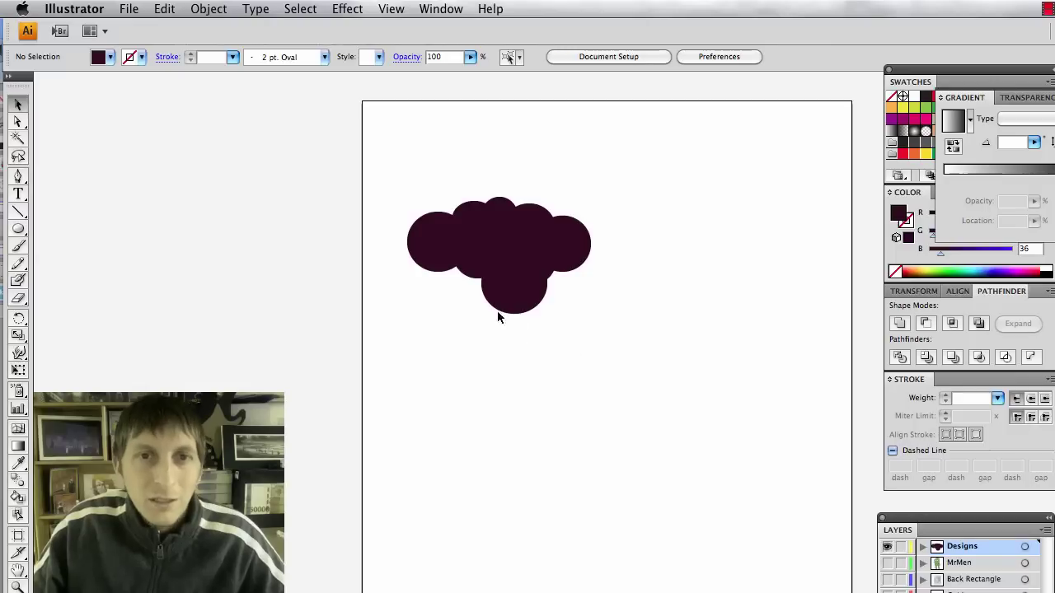
left_click_drag(534, 301, 535, 304)
left_click(613, 327)
left_click(605, 363)
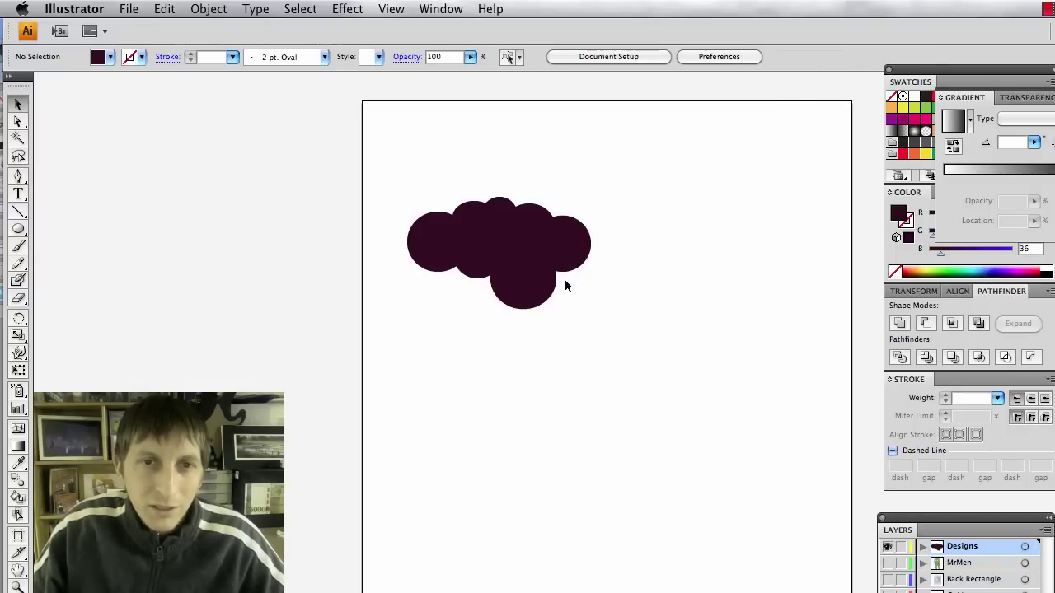
left_click_drag(476, 262, 474, 273)
left_click(645, 301)
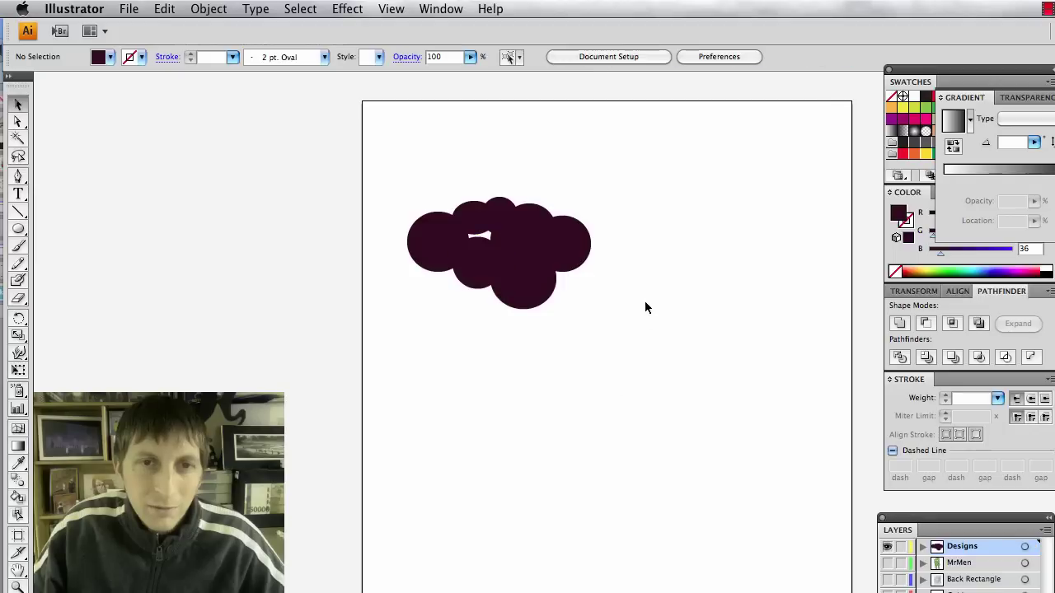
Nudge and enlarge the upper-left circle, then select all the cloud circles.
left_click(482, 235)
left_click_drag(483, 235, 478, 228)
left_click(637, 325)
left_click(480, 233)
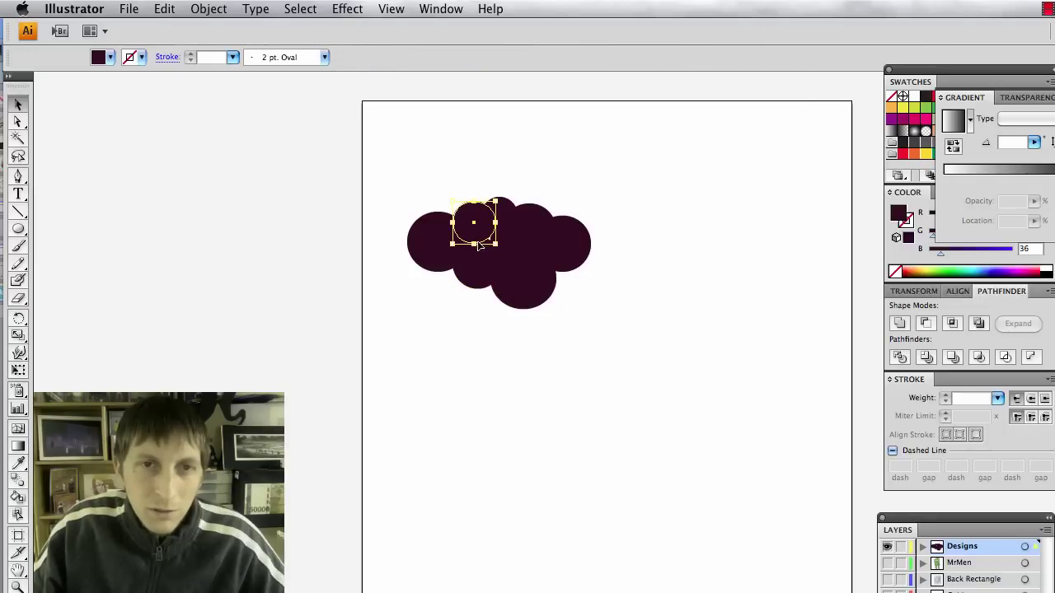
left_click_drag(494, 246, 487, 236)
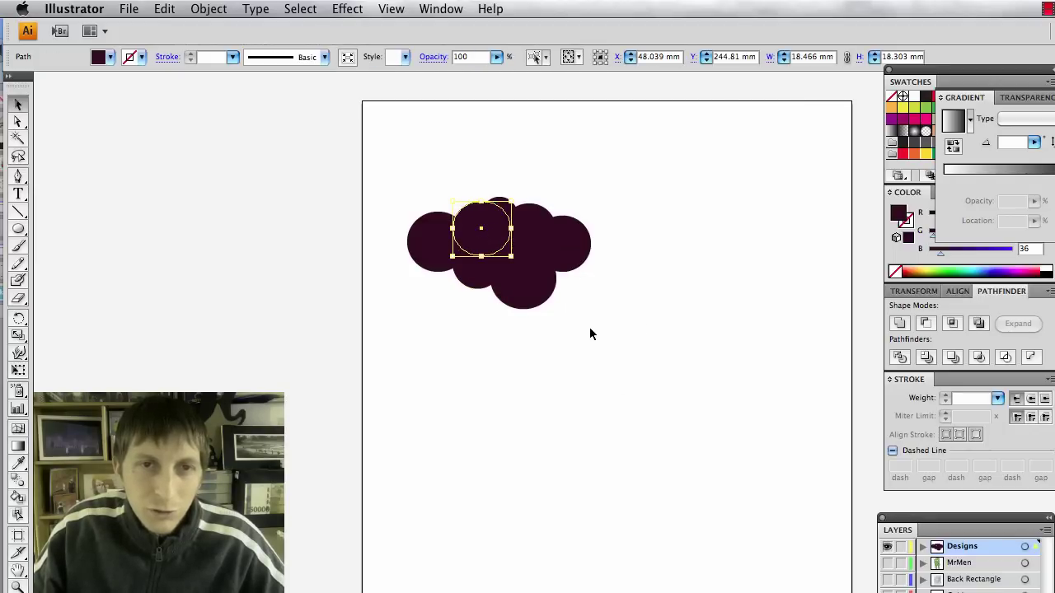
left_click(589, 327)
key("super+a")
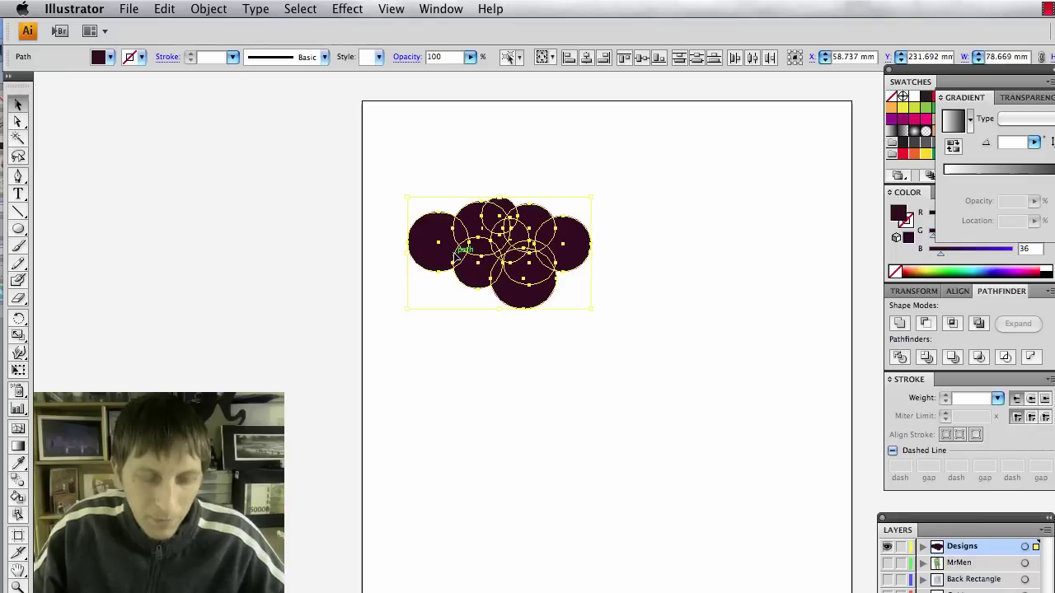
Merge the circles into a single cloud shape and hide its bounding box.
left_click(902, 328)
left_click(683, 330)
left_click(532, 227)
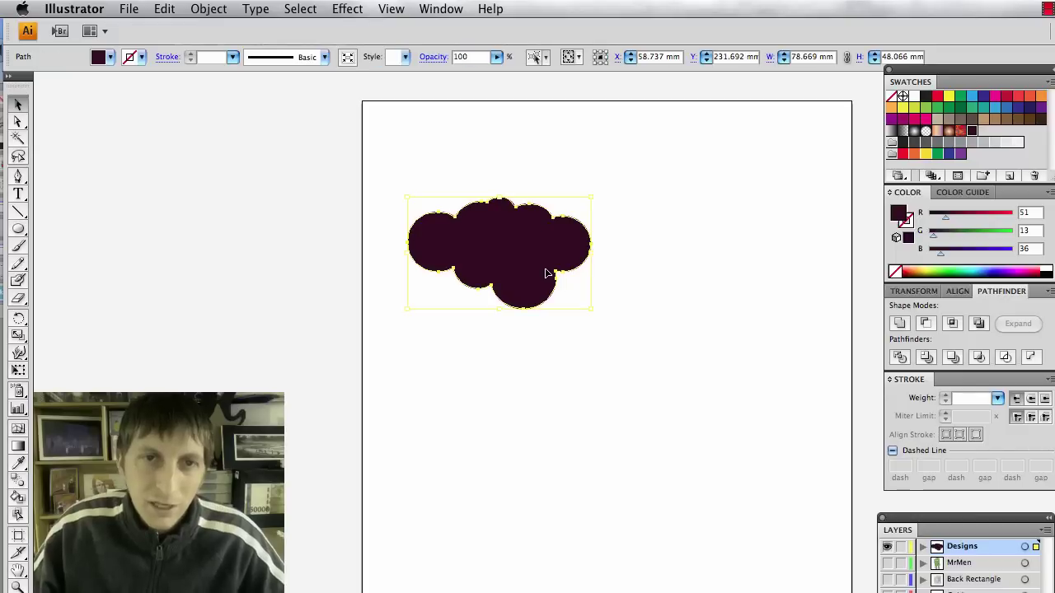
left_click(650, 346)
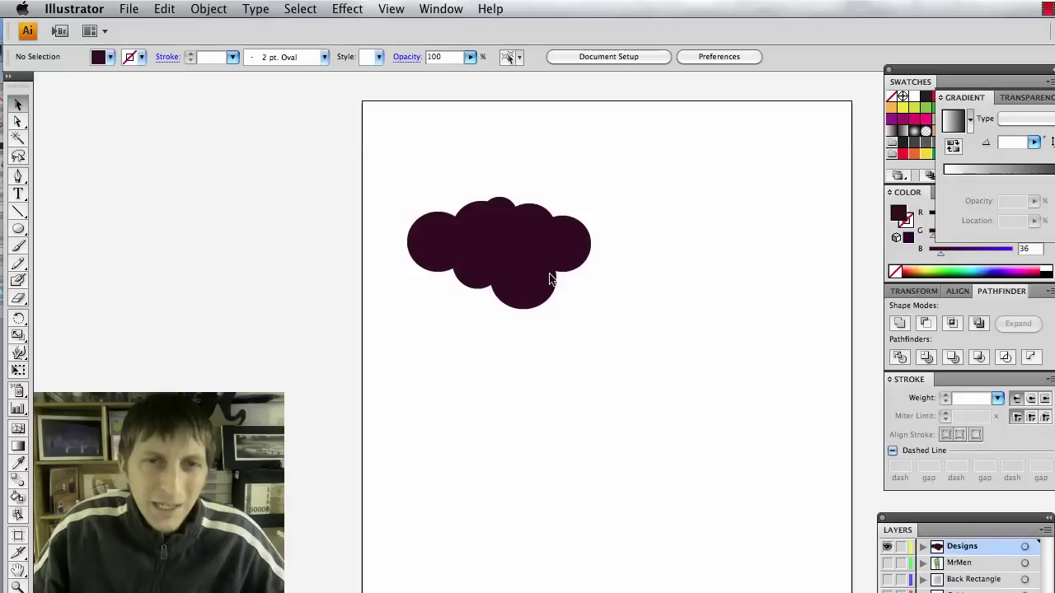
left_click(542, 269)
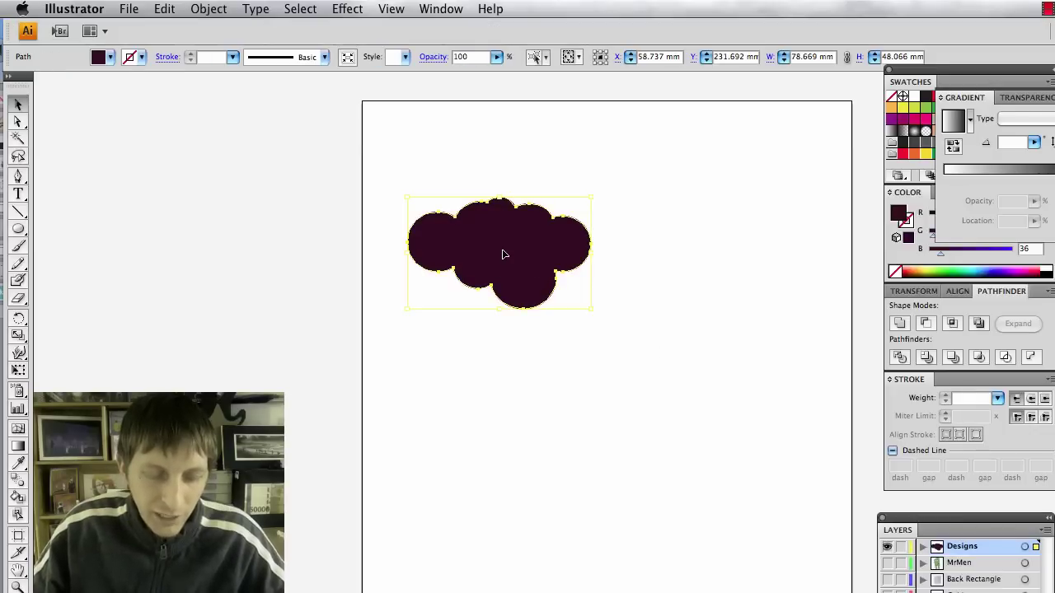
key("super+shift+b")
key("super+shift+b")
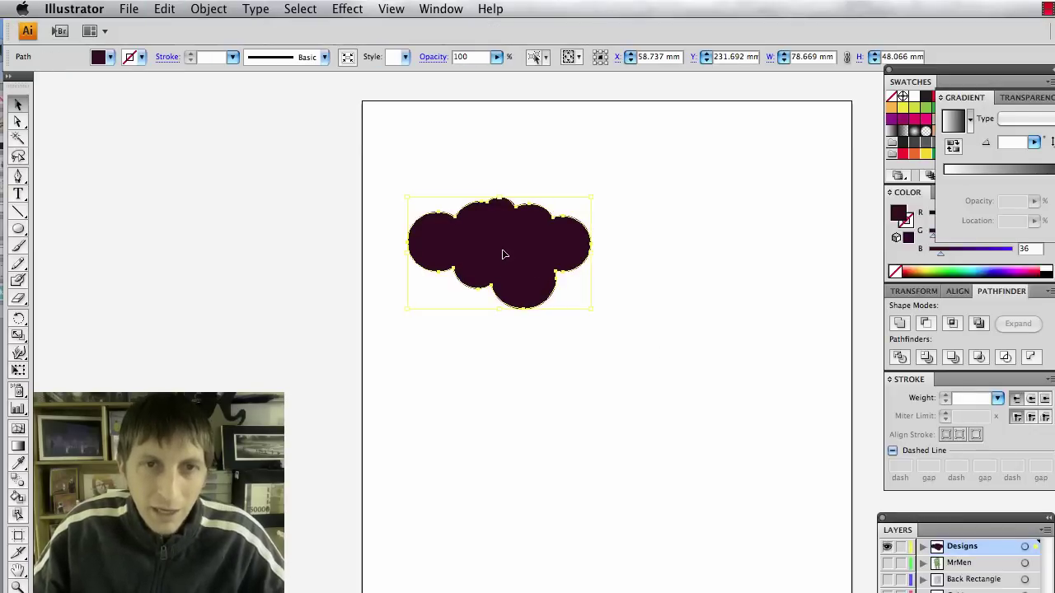
Give the cloud a dark purple 7 pt outline.
left_click(141, 59)
left_click(225, 60)
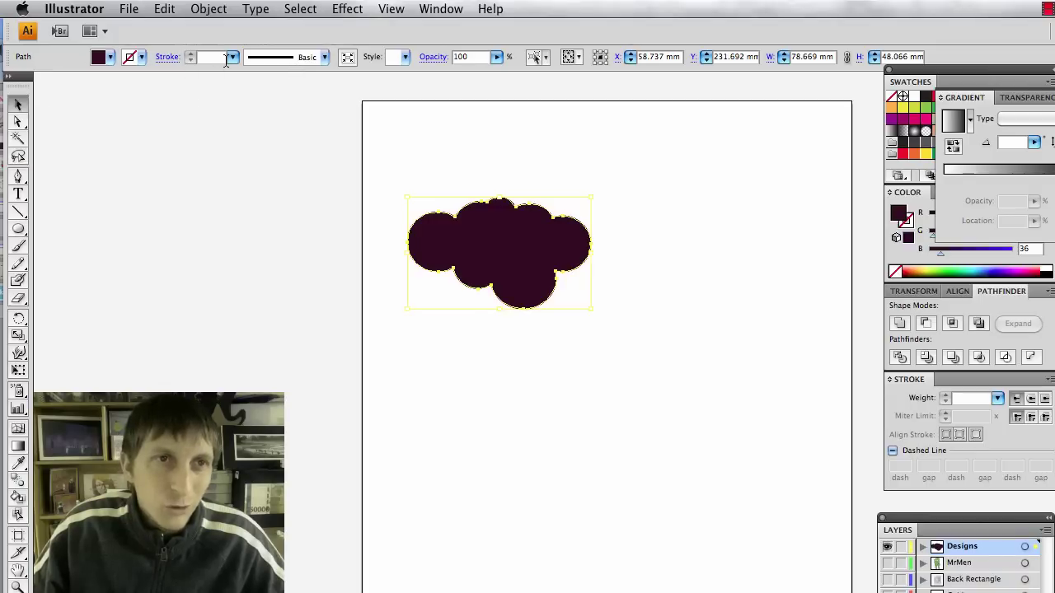
left_click(129, 58)
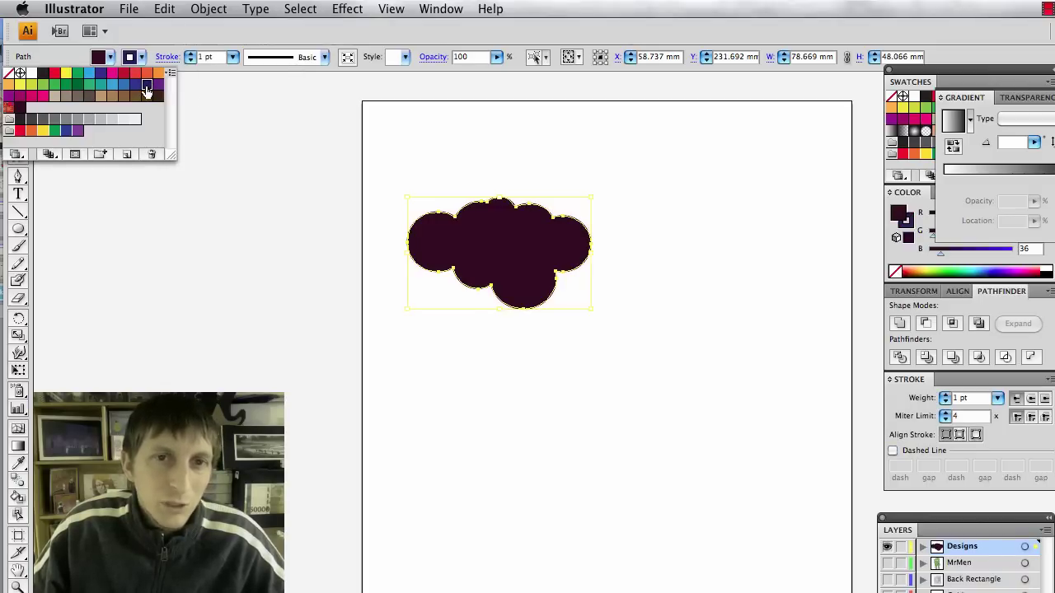
left_click(147, 92)
left_click(232, 57)
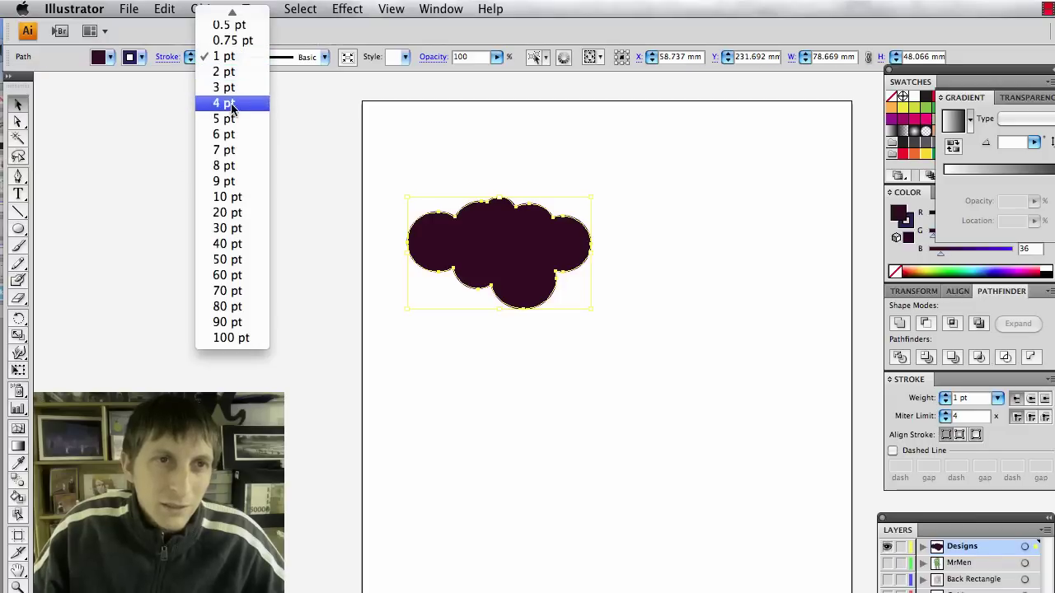
left_click(234, 150)
left_click(482, 395)
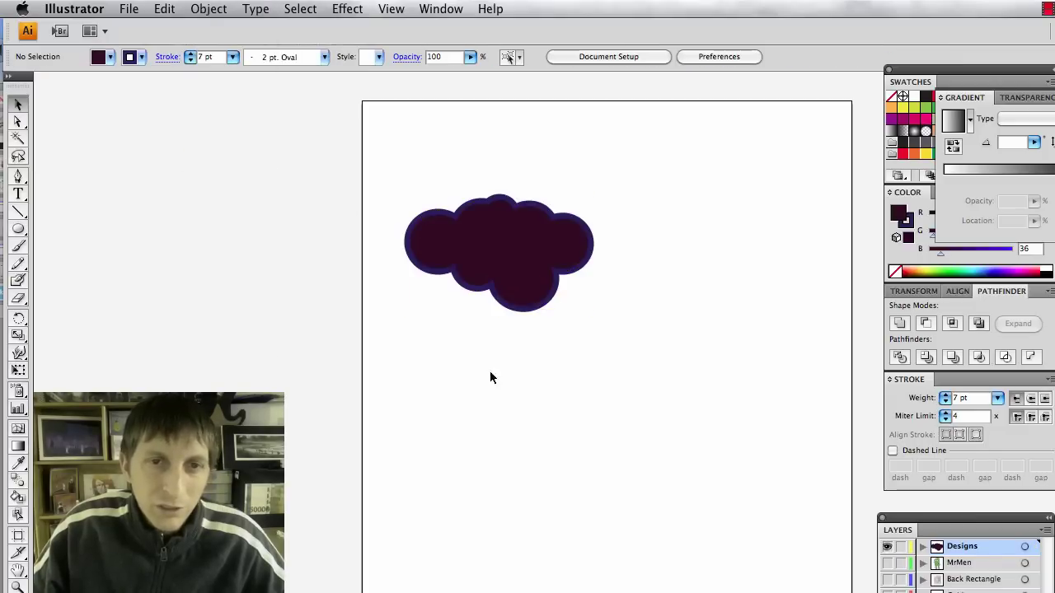
left_click(502, 298)
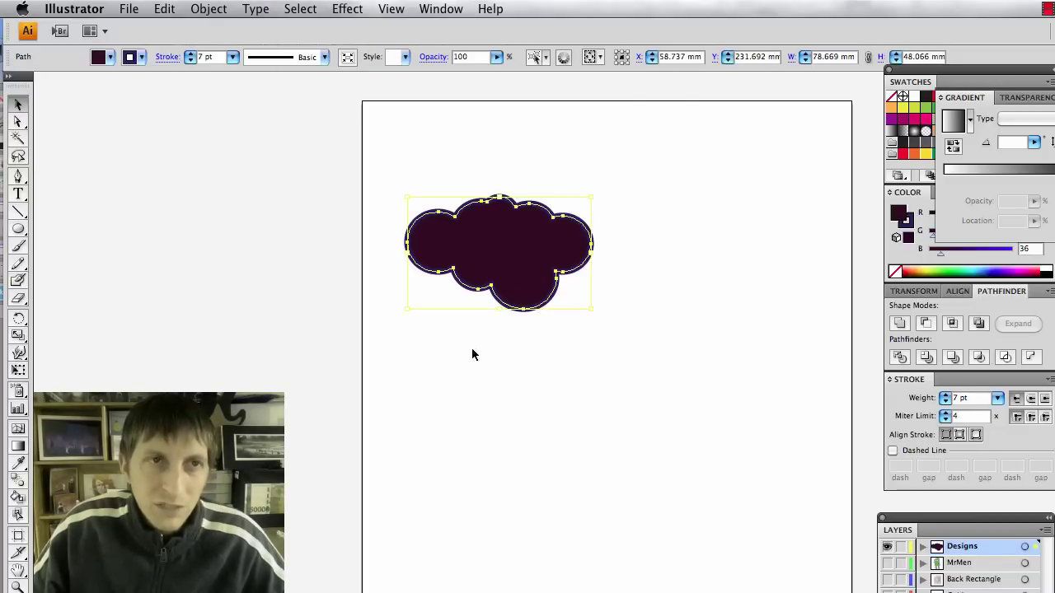
left_click(526, 331)
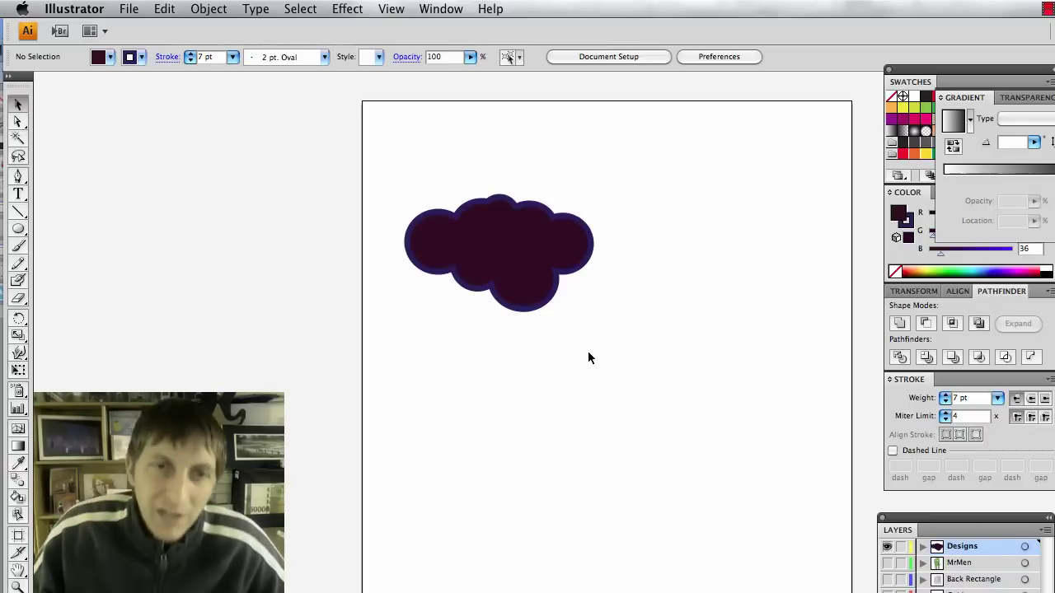
left_click(527, 311)
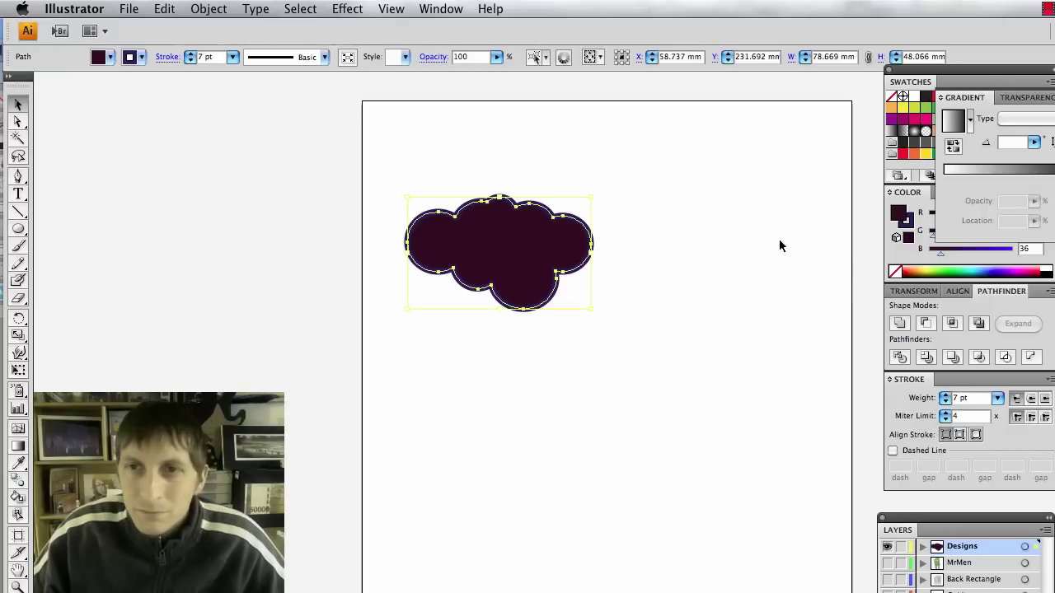
Make the cloud's fill slightly redder by setting R to 71.
left_click(900, 263)
left_click_drag(952, 217, 954, 218)
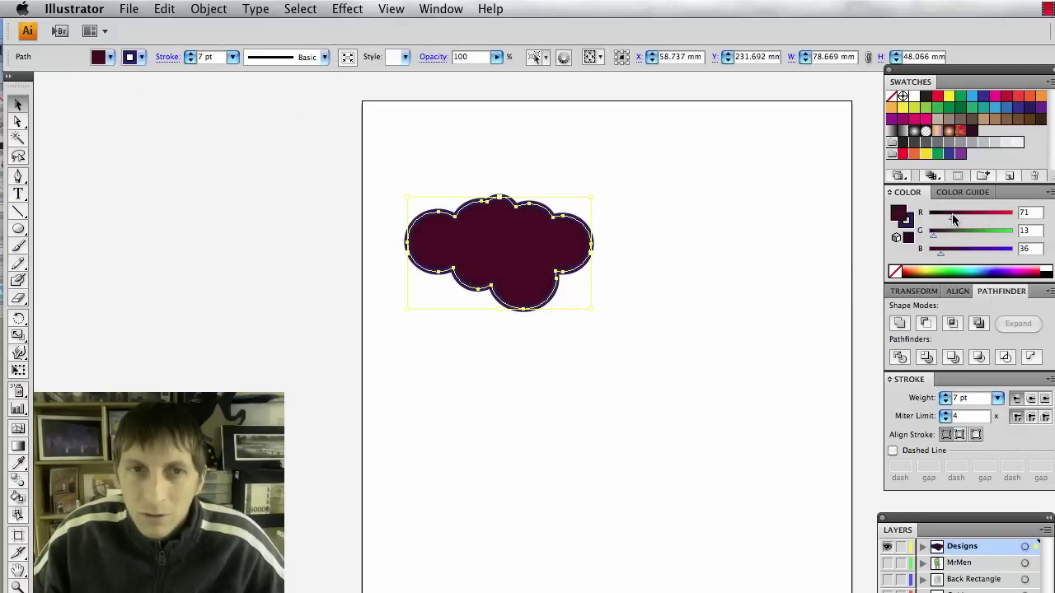
left_click(762, 314)
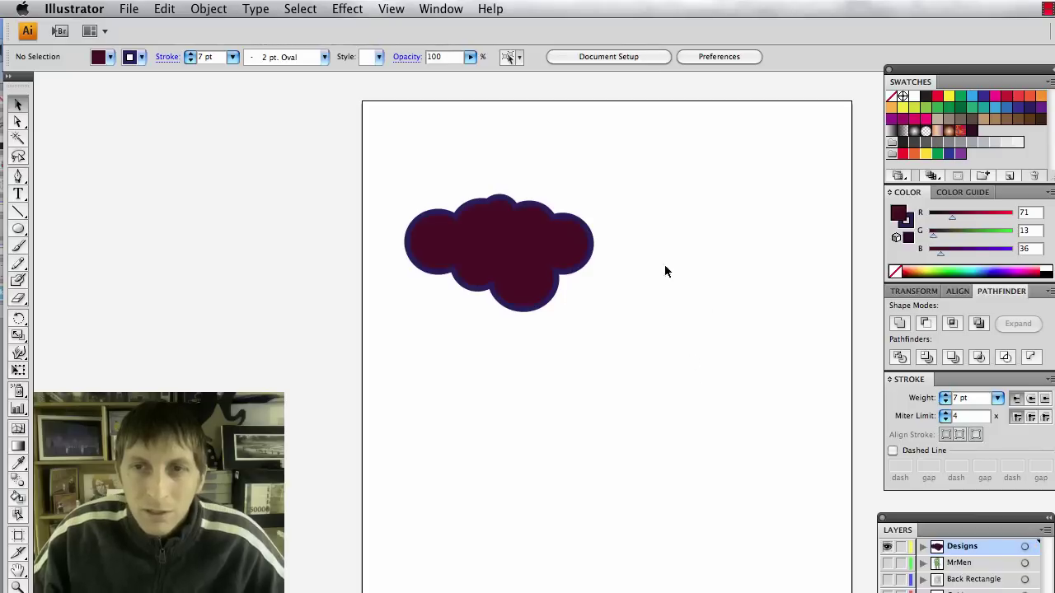
left_click_drag(591, 341, 462, 219)
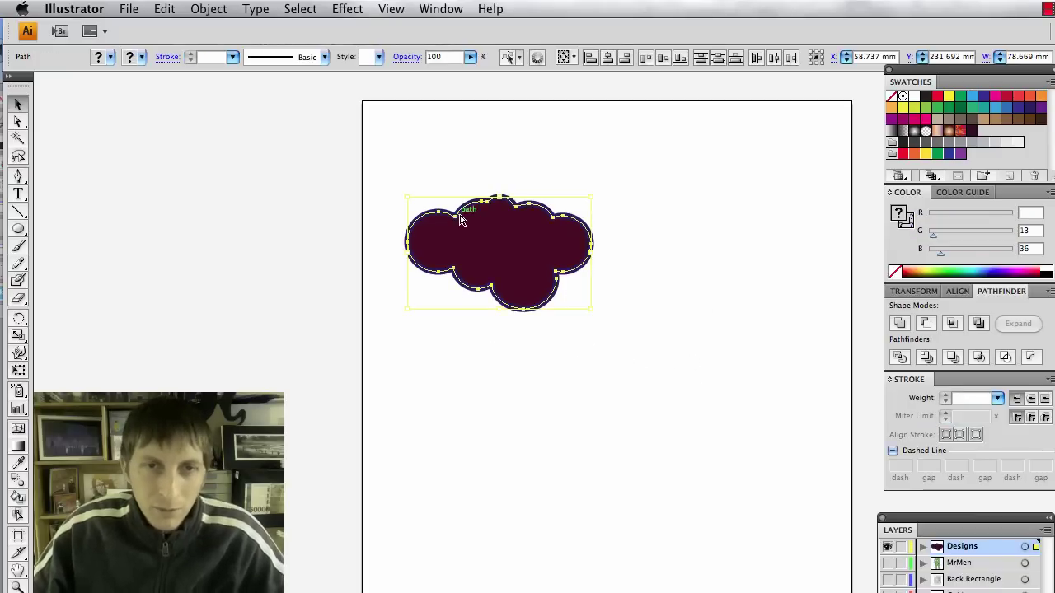
left_click(563, 367)
key("super+Tab")
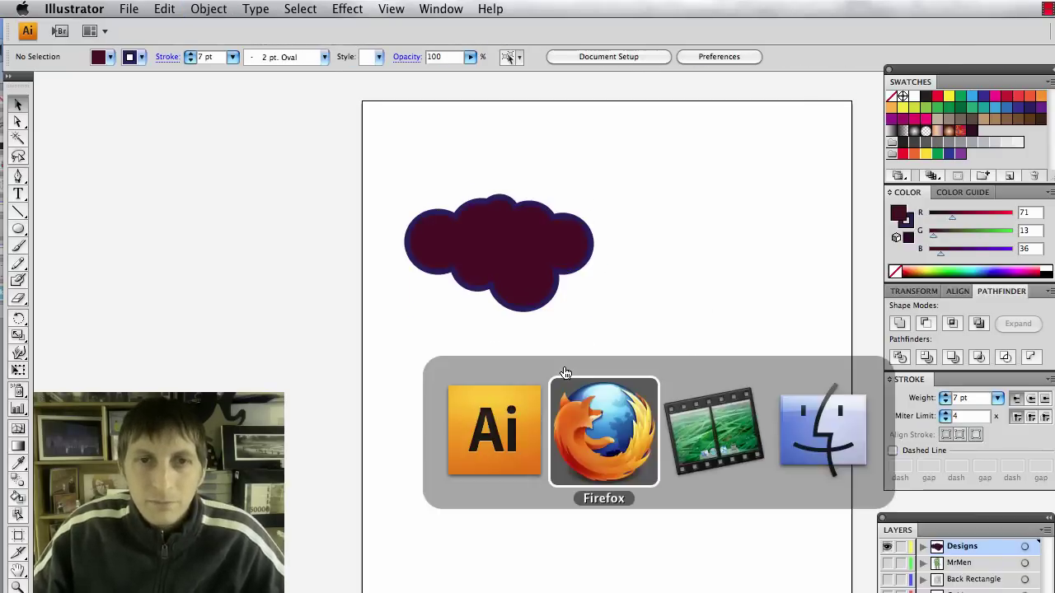
key("super+Tab")
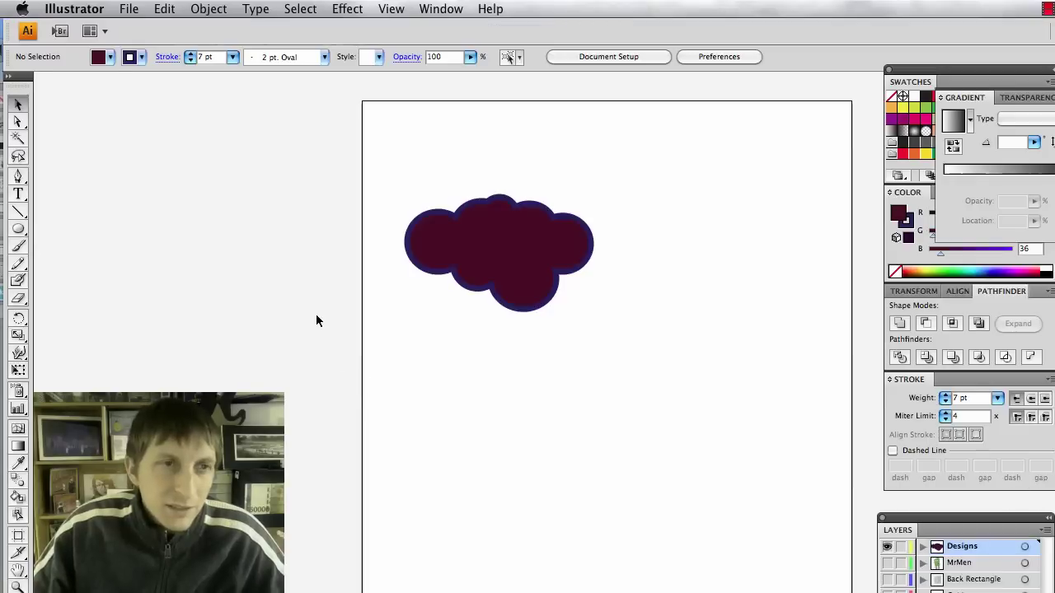
key("super+Tab")
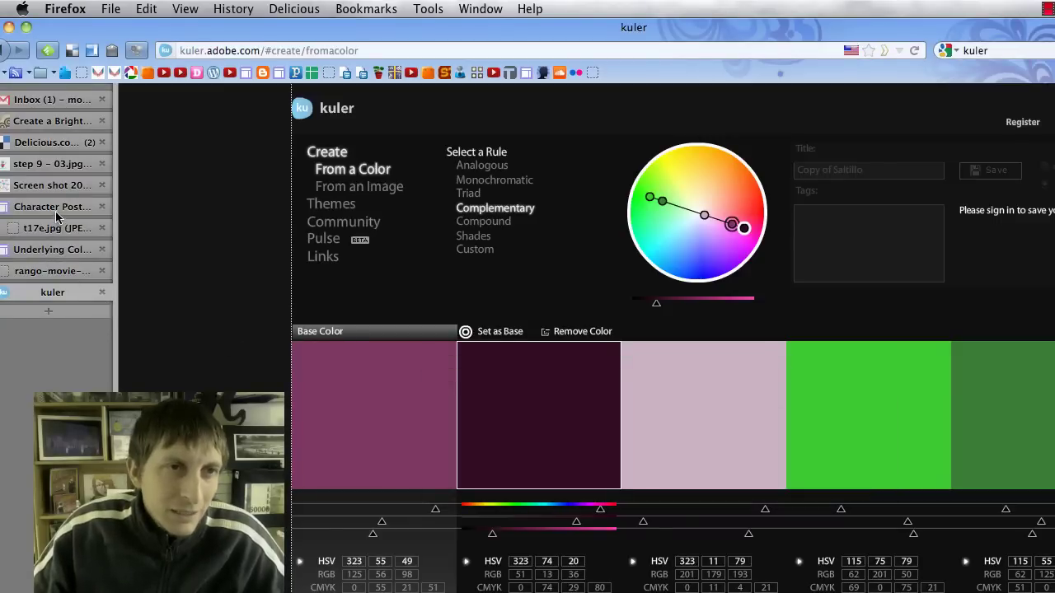
left_click(53, 185)
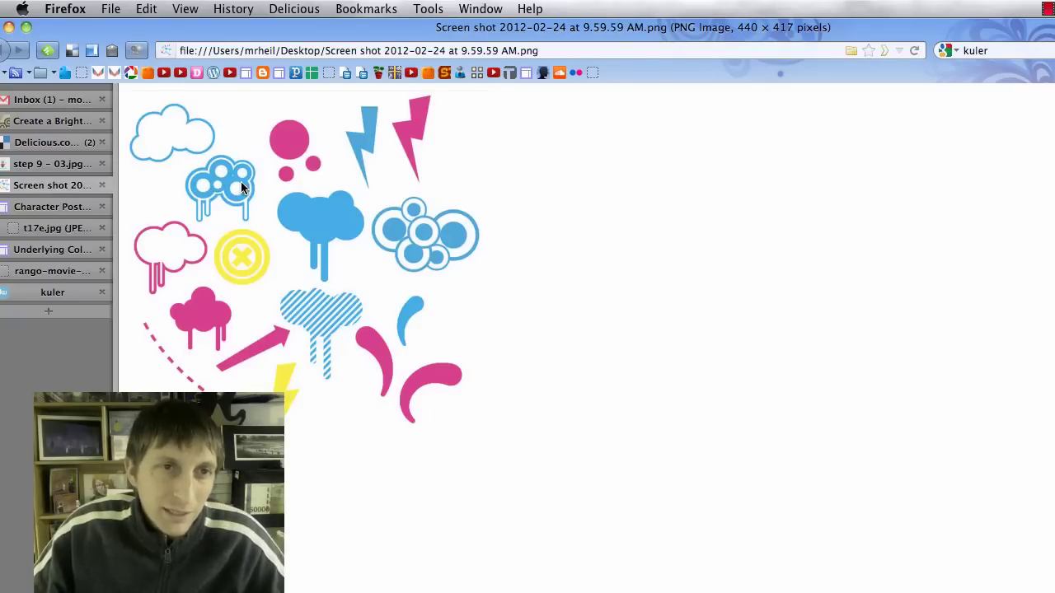
key("super+Tab")
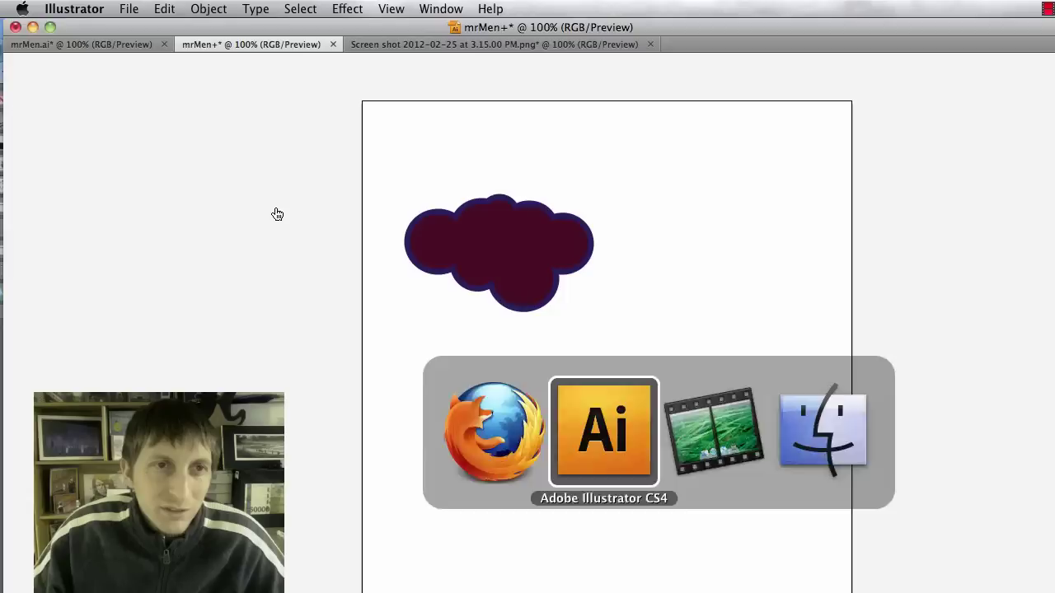
Draw a circle below the cloud with a 3 pt outline.
left_click(17, 230)
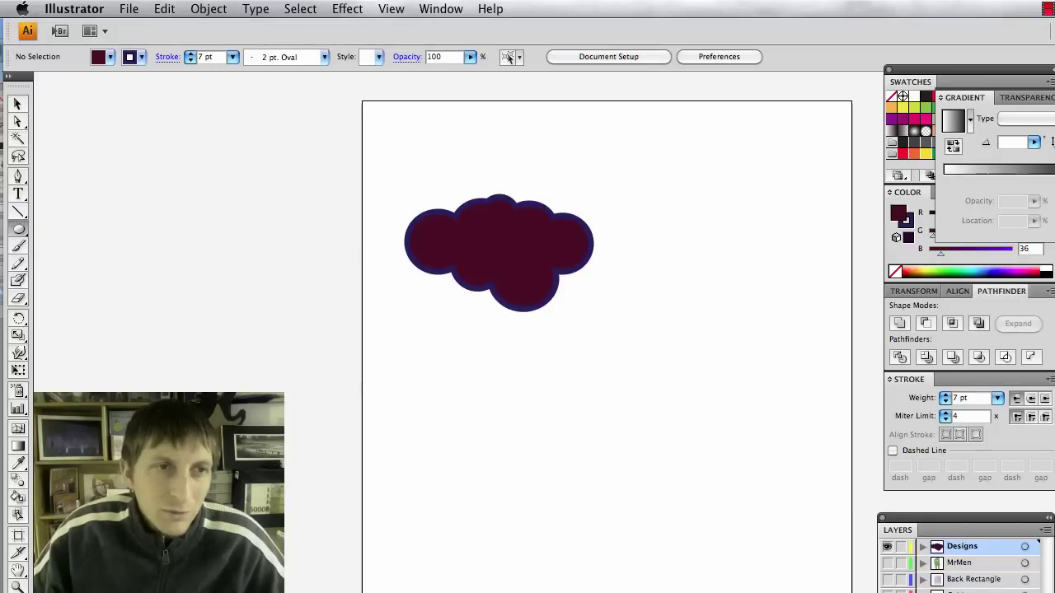
left_click(235, 58)
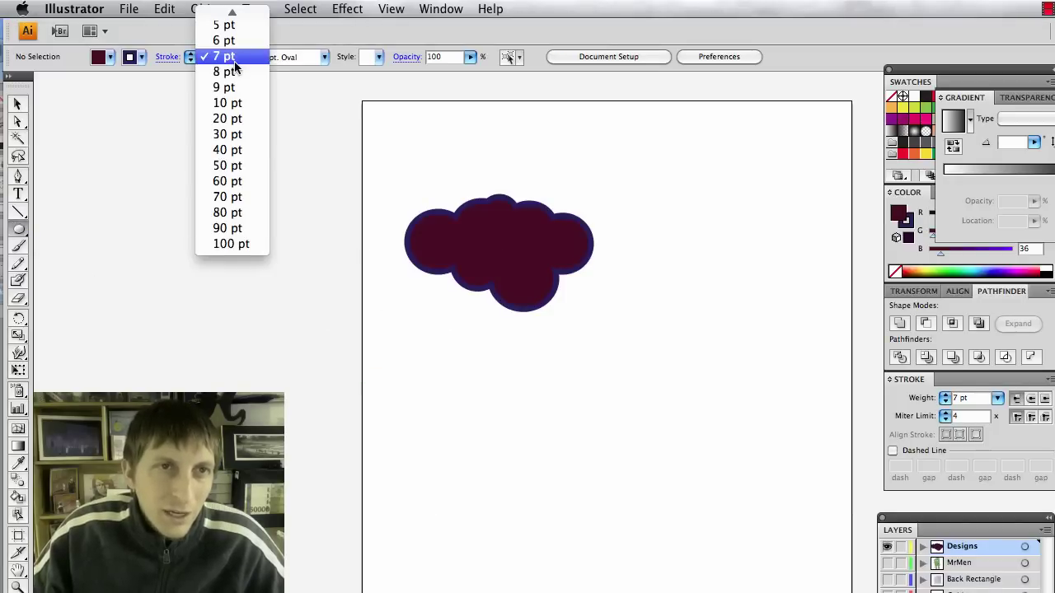
scroll(235, 66, "up", 3)
left_click(236, 72)
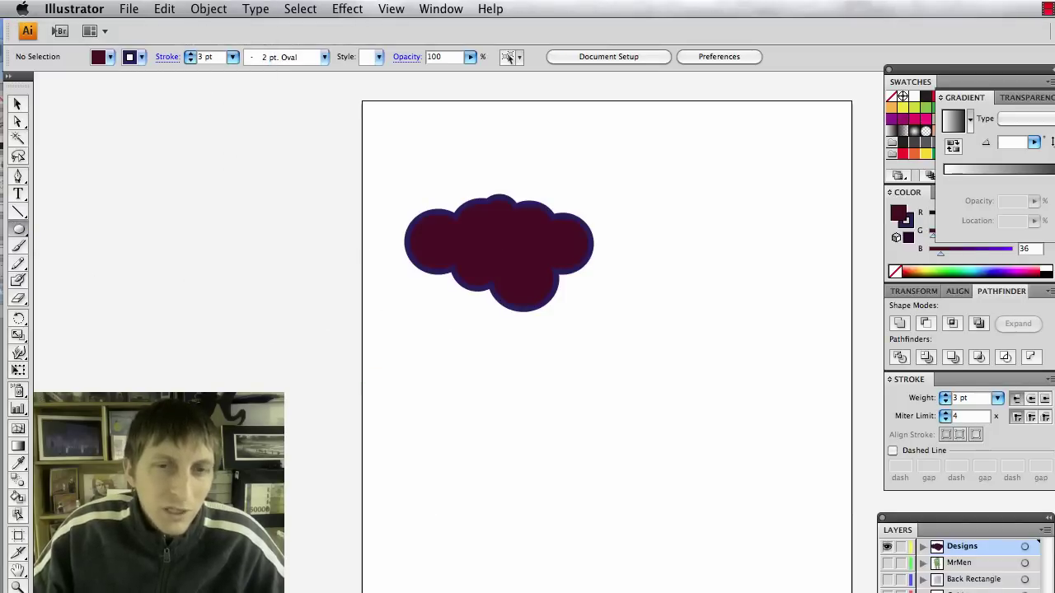
left_click_drag(551, 365, 607, 425)
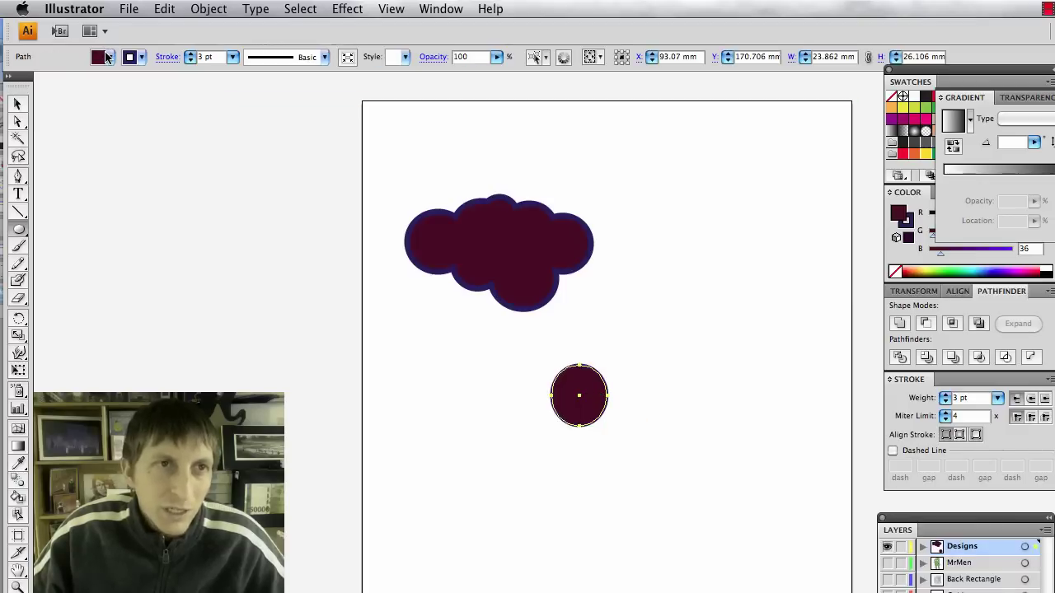
Remove the circle's fill and set its outline to 20 pt, making a ring.
left_click(106, 58)
left_click(10, 75)
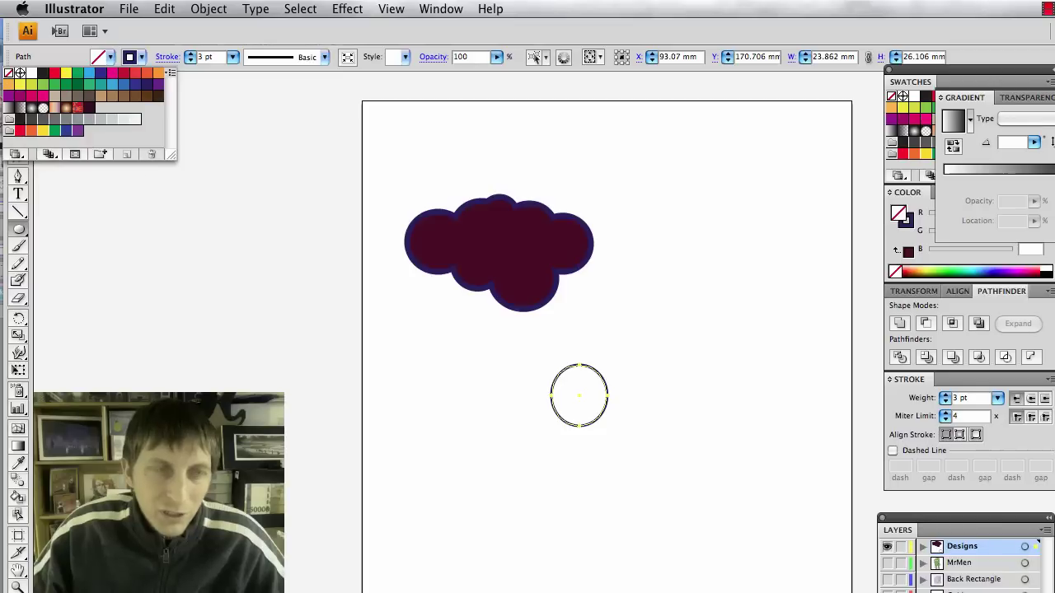
left_click(233, 56)
left_click(233, 57)
left_click(231, 151)
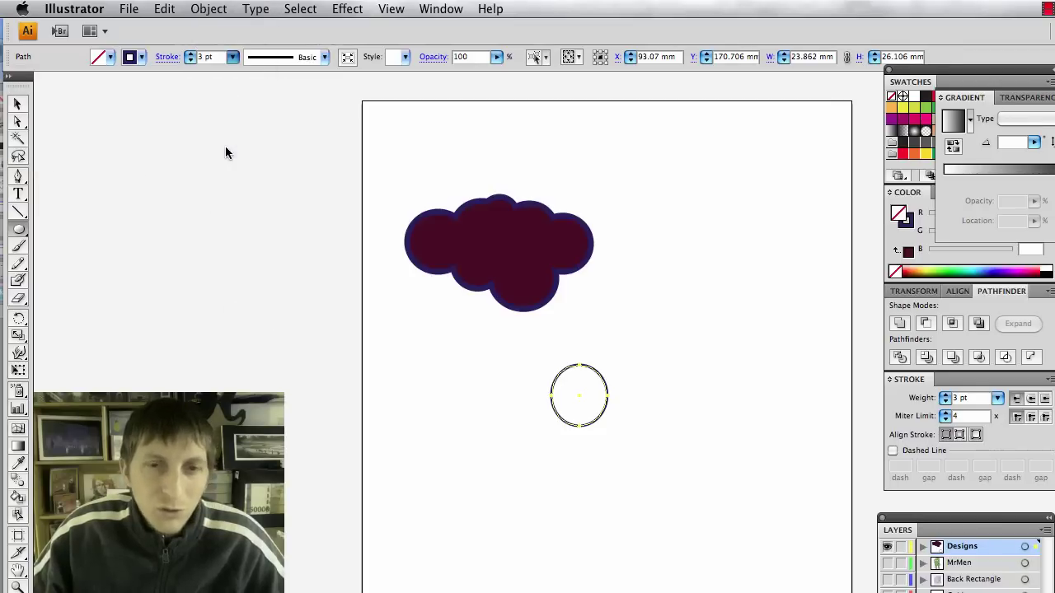
left_click(233, 56)
left_click(228, 136)
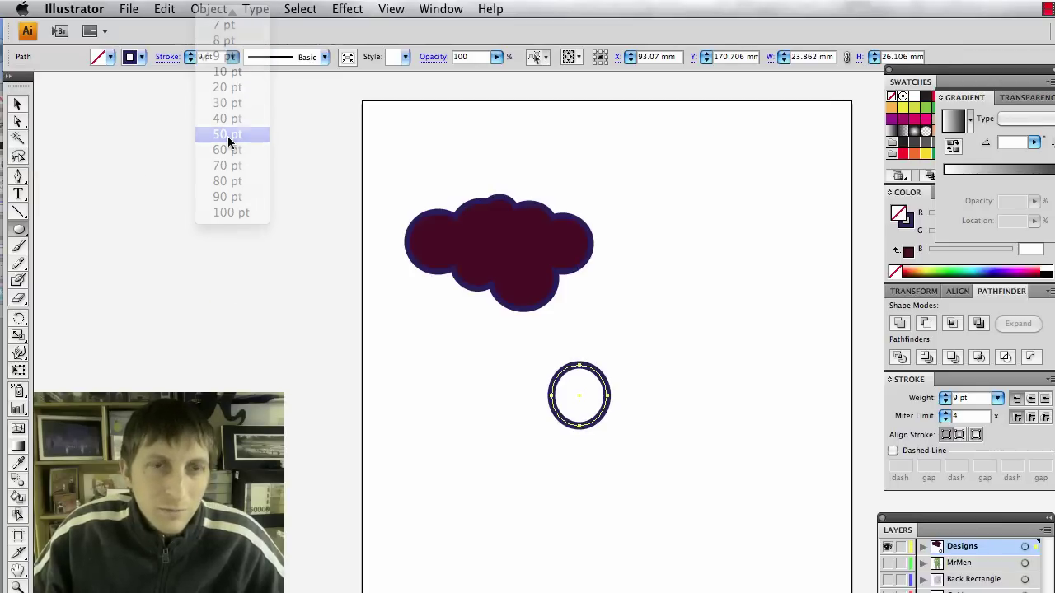
left_click(234, 57)
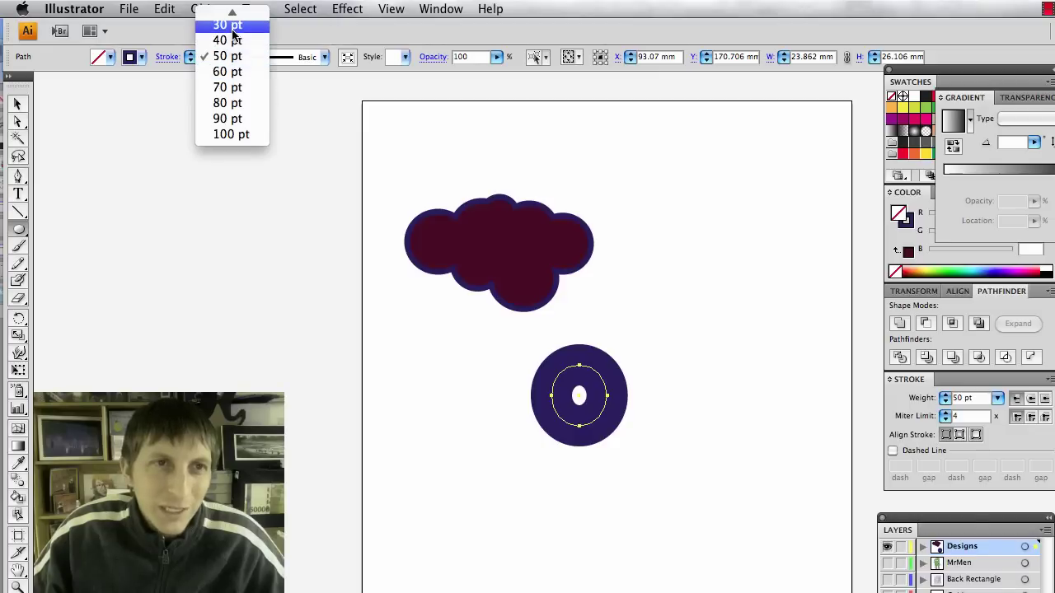
left_click(228, 24)
scroll(260, 118, "up", 2)
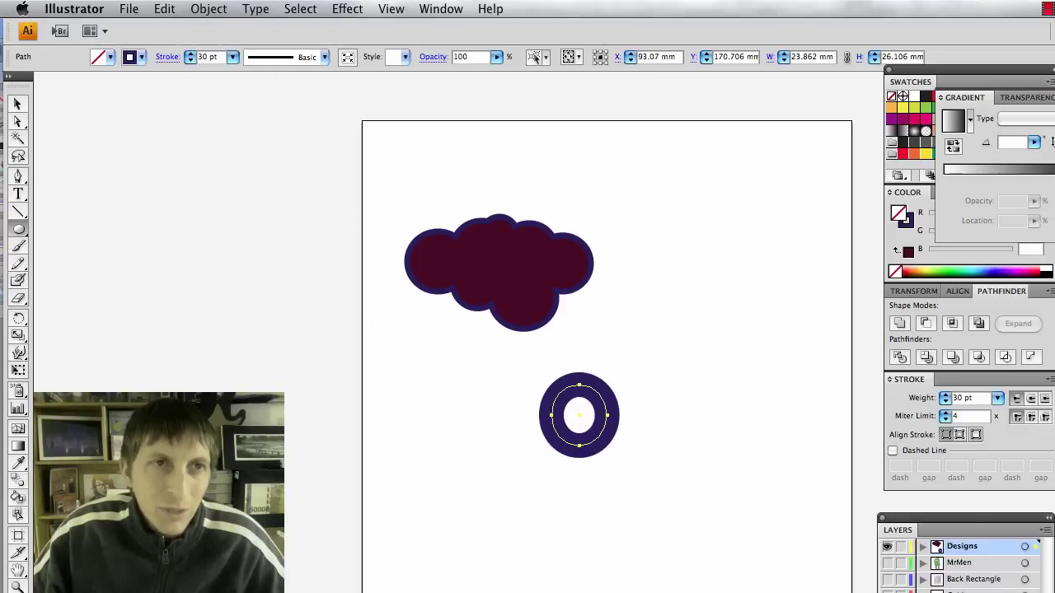
left_click(233, 56)
scroll(229, 107, "up", 1)
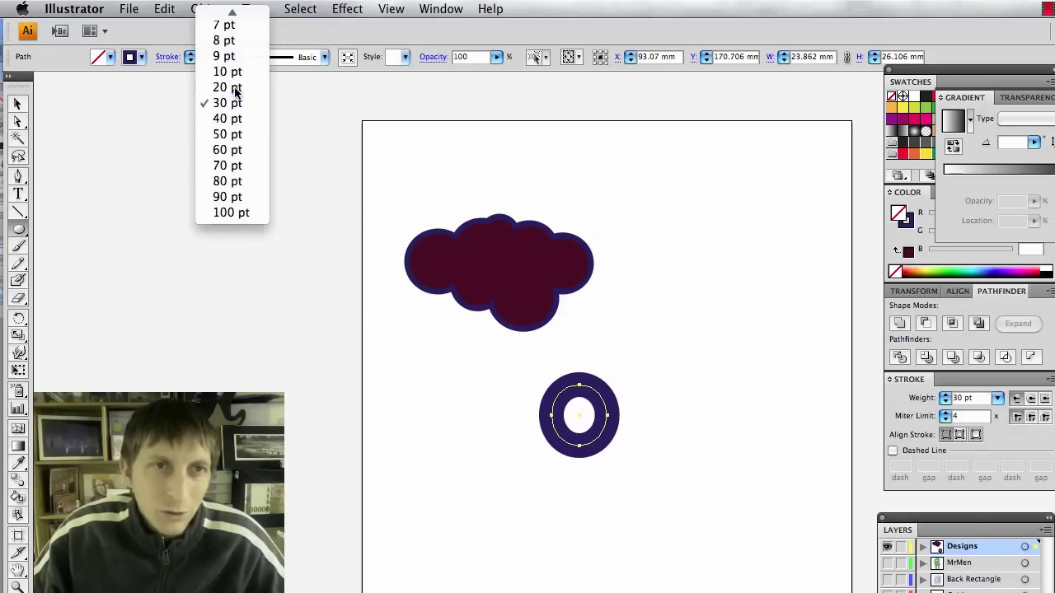
left_click(234, 88)
Duplicate the ring and place copies below and to the right.
key("v")
left_click(537, 525)
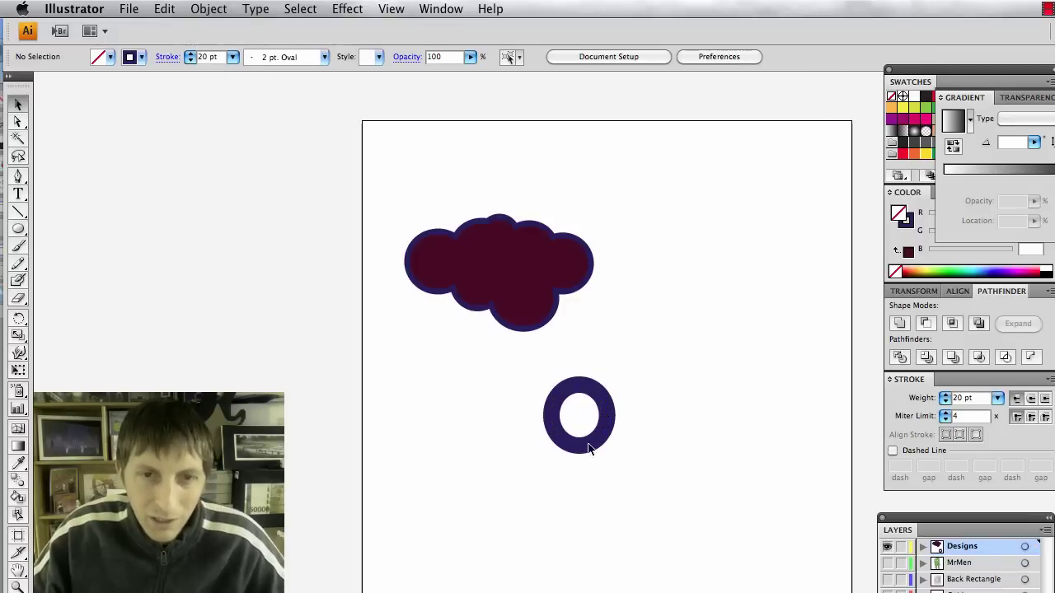
left_click(587, 445)
key("super+c")
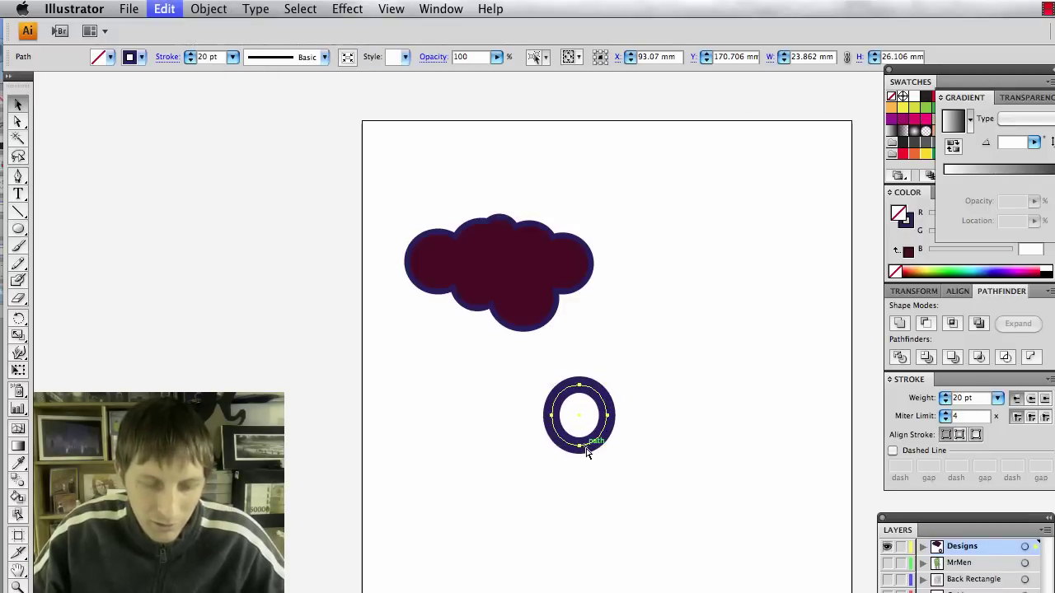
key("super+f")
key("super+v")
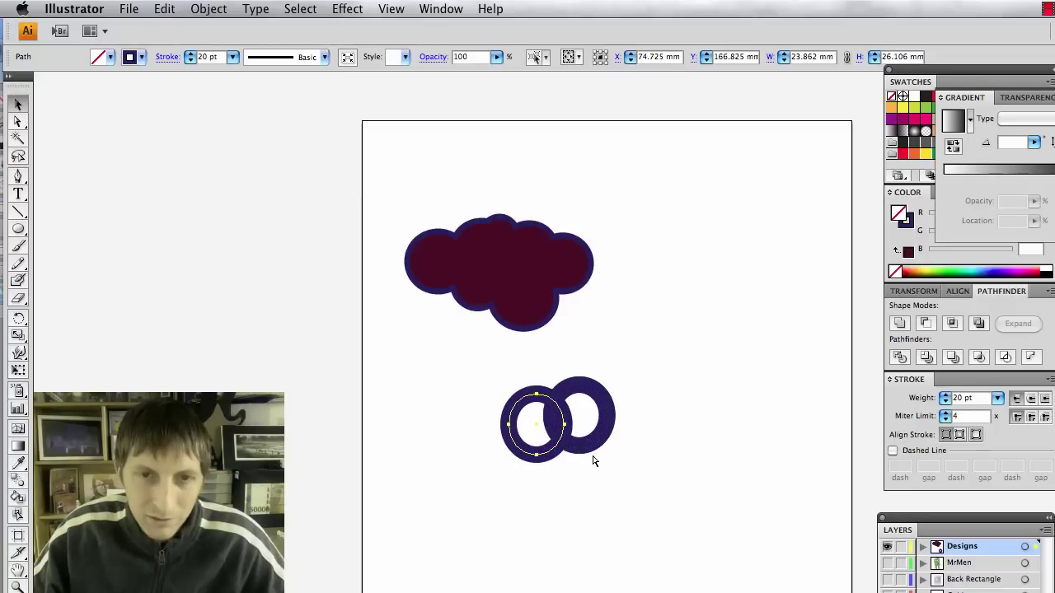
left_click_drag(551, 451, 594, 491)
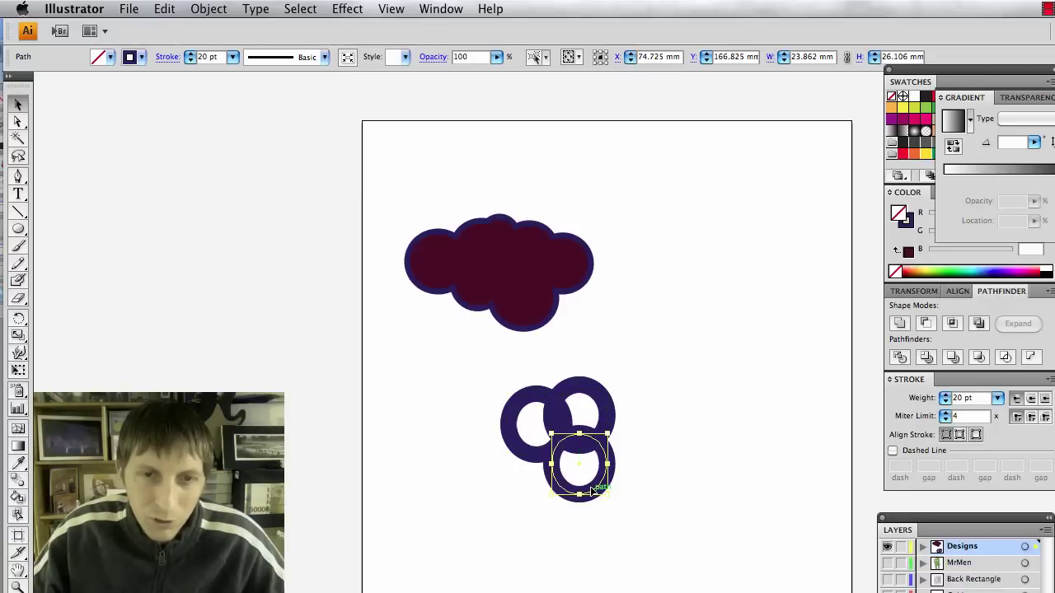
left_click_drag(608, 424, 661, 416)
left_click(706, 497)
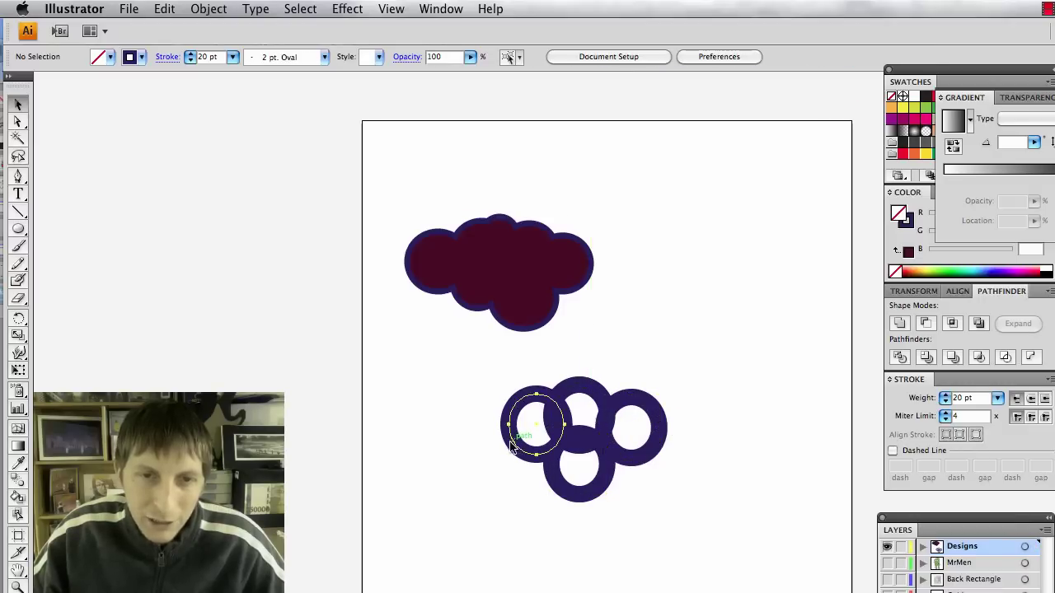
left_click_drag(511, 445, 500, 457)
left_click(520, 431)
Reposition the bottom ring to tighten the cluster.
left_click(569, 492)
double_click(566, 494)
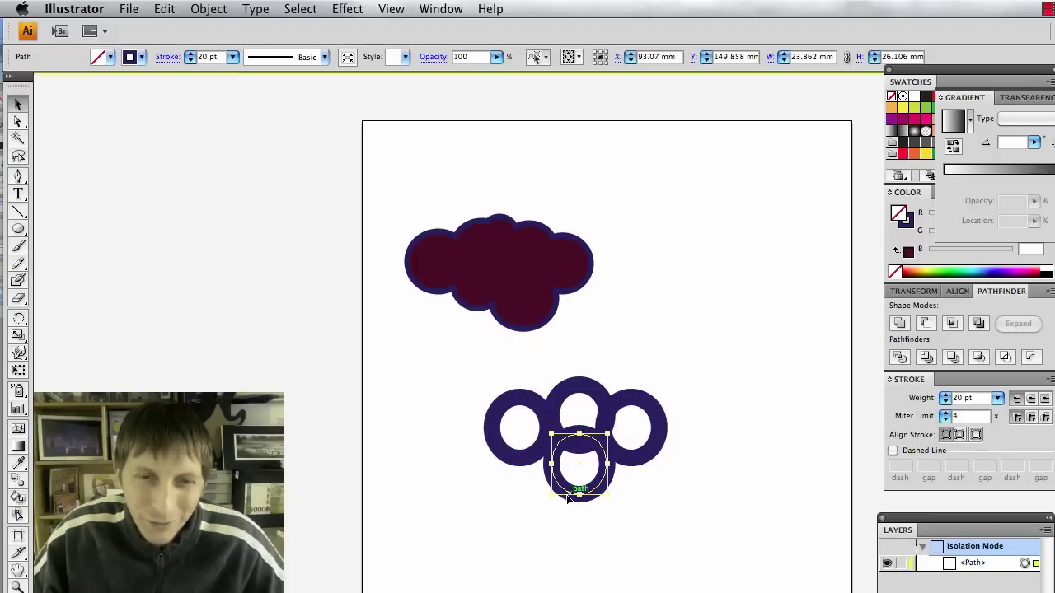
double_click(568, 521)
left_click(568, 491)
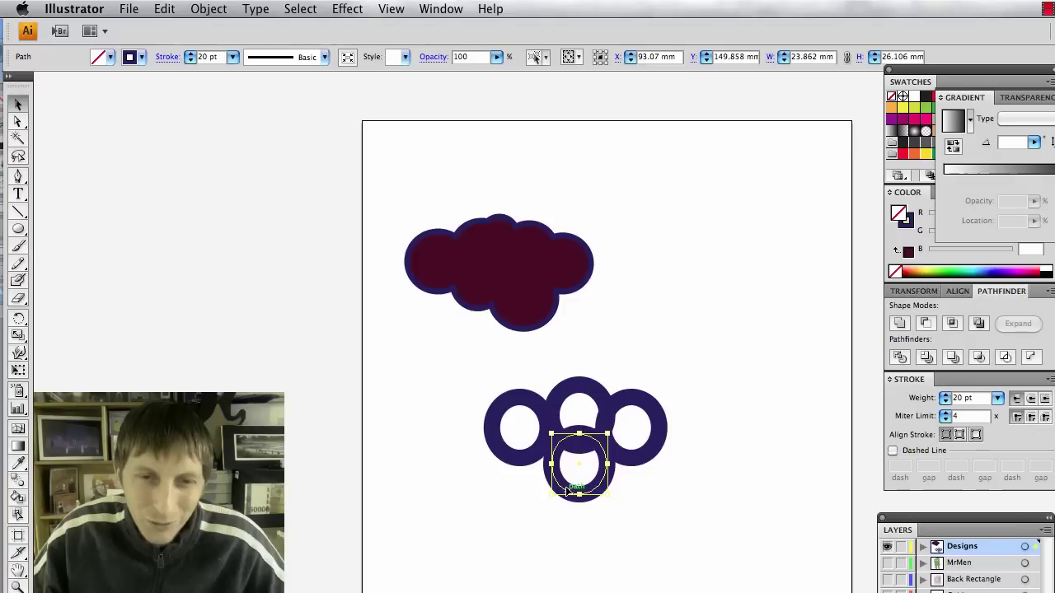
left_click_drag(571, 487, 562, 500)
left_click(635, 539)
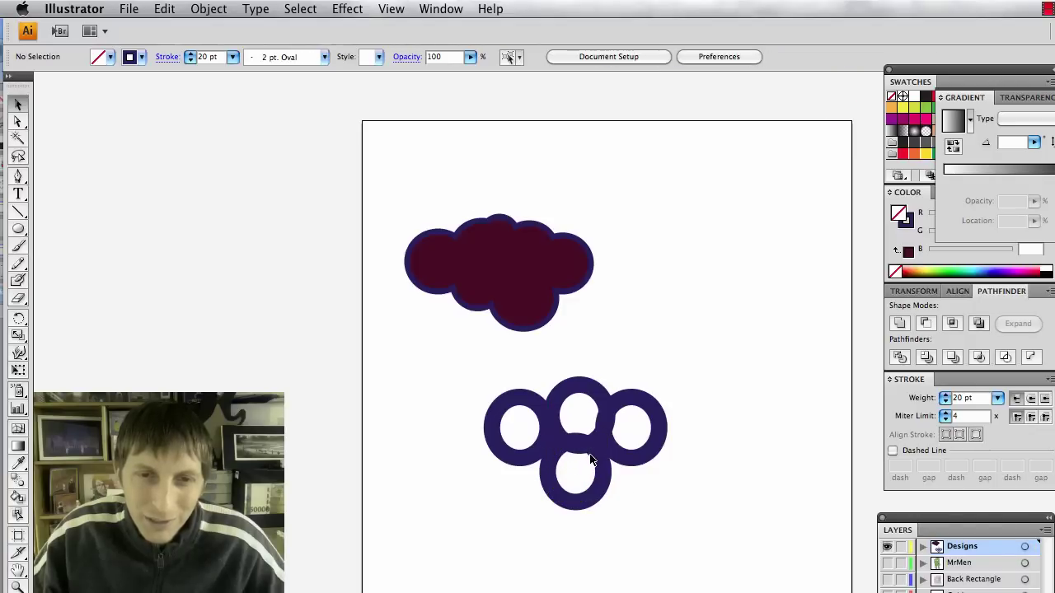
left_click(595, 469)
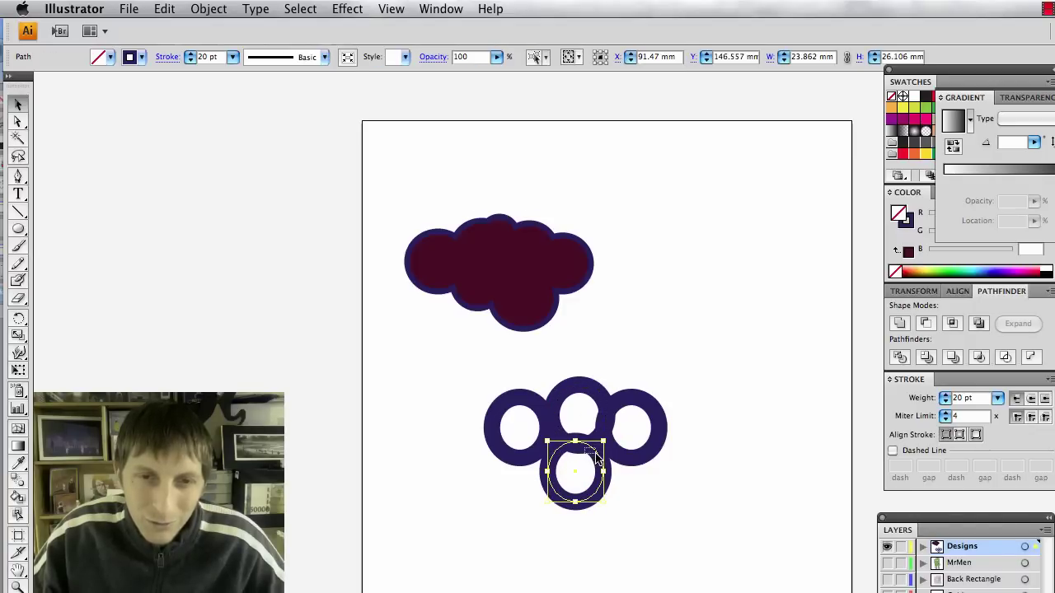
left_click_drag(597, 453, 601, 463)
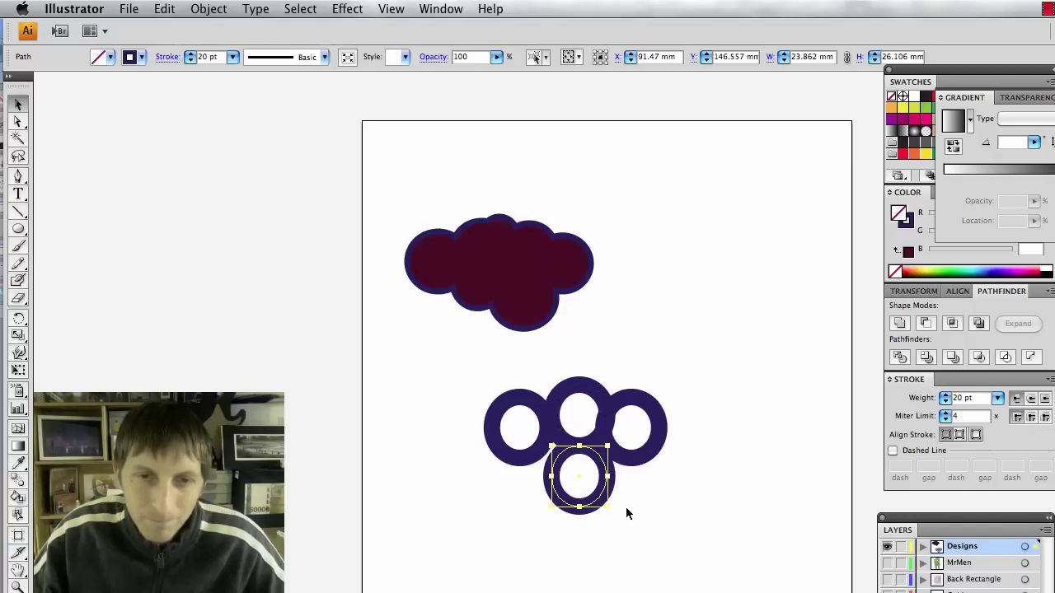
left_click(640, 542)
Adjust the left and right rings and place a fifth ring at the top.
left_click_drag(530, 462, 527, 471)
left_click(541, 464)
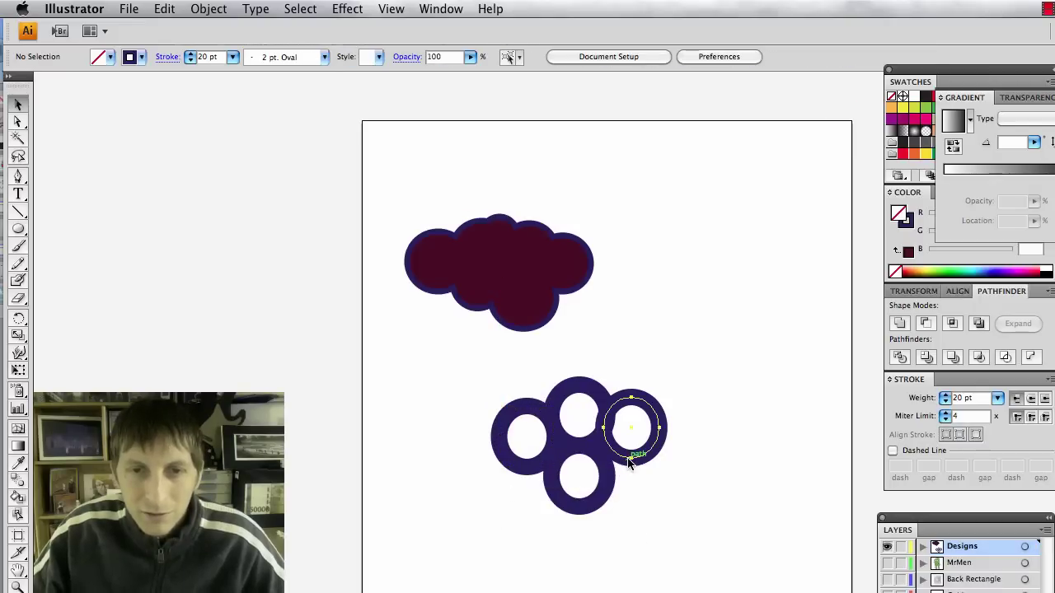
left_click_drag(627, 458, 635, 468)
left_click(637, 500)
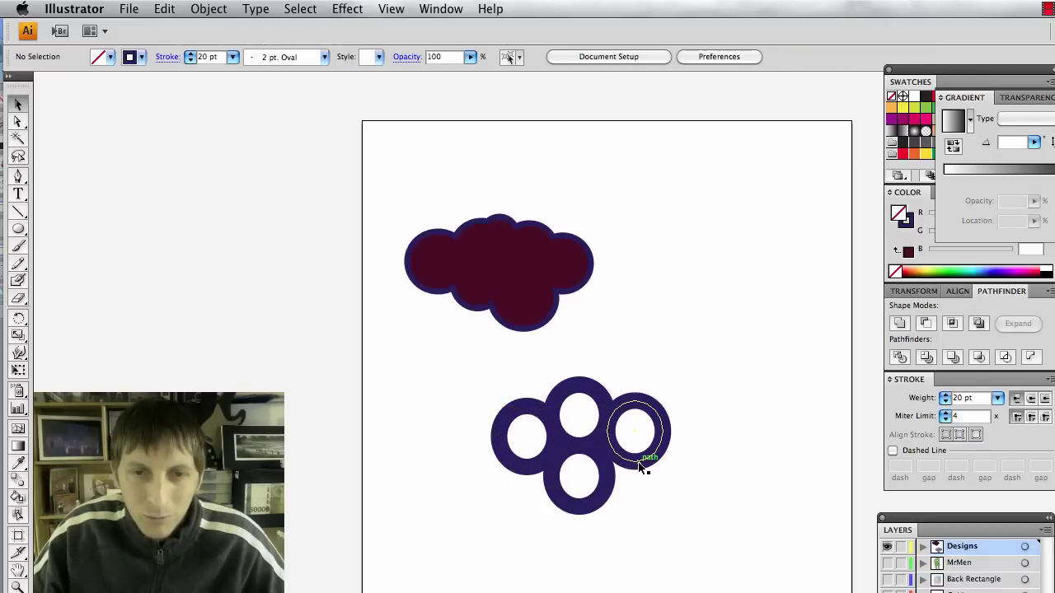
left_click(643, 468)
left_click_drag(532, 419, 623, 346)
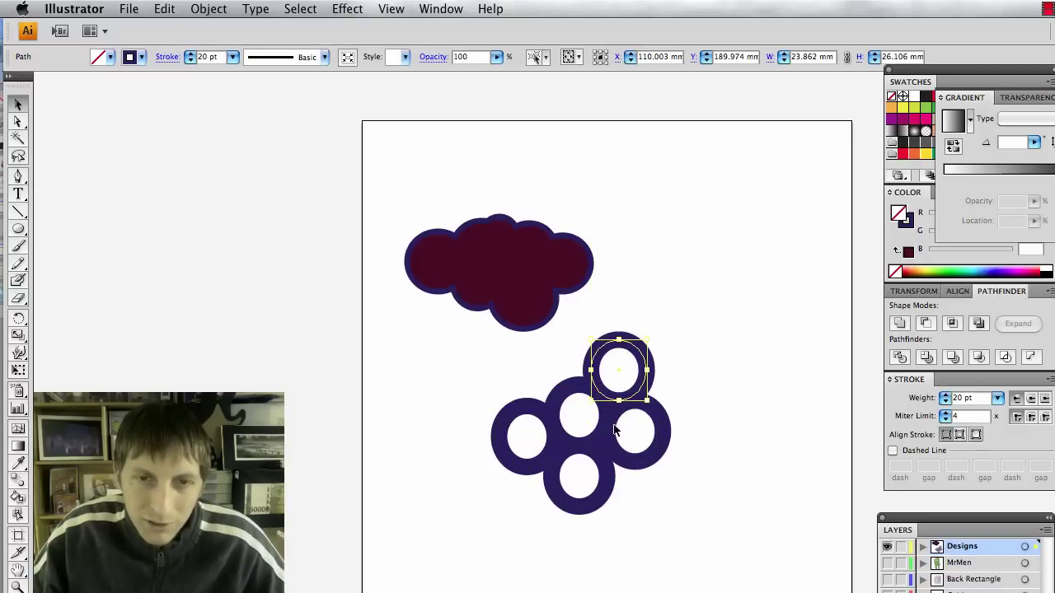
left_click(637, 535)
Select the five rings and group them.
left_click_drag(728, 555, 546, 410)
key("super+shift+b")
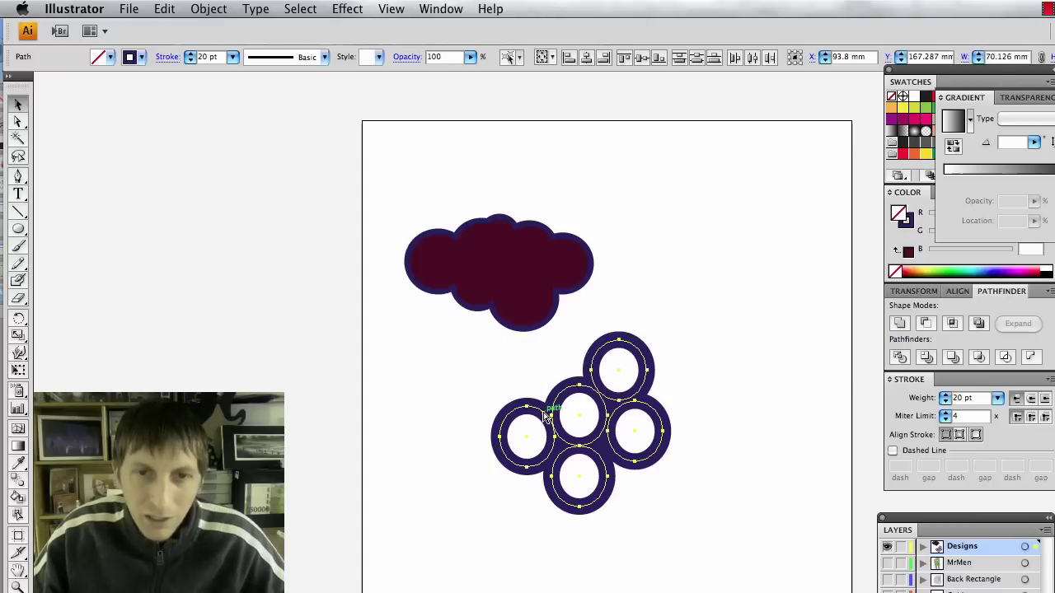
key("super+g")
left_click(689, 504)
Resize the rings group and move it to the right of the cloud.
left_click(604, 438)
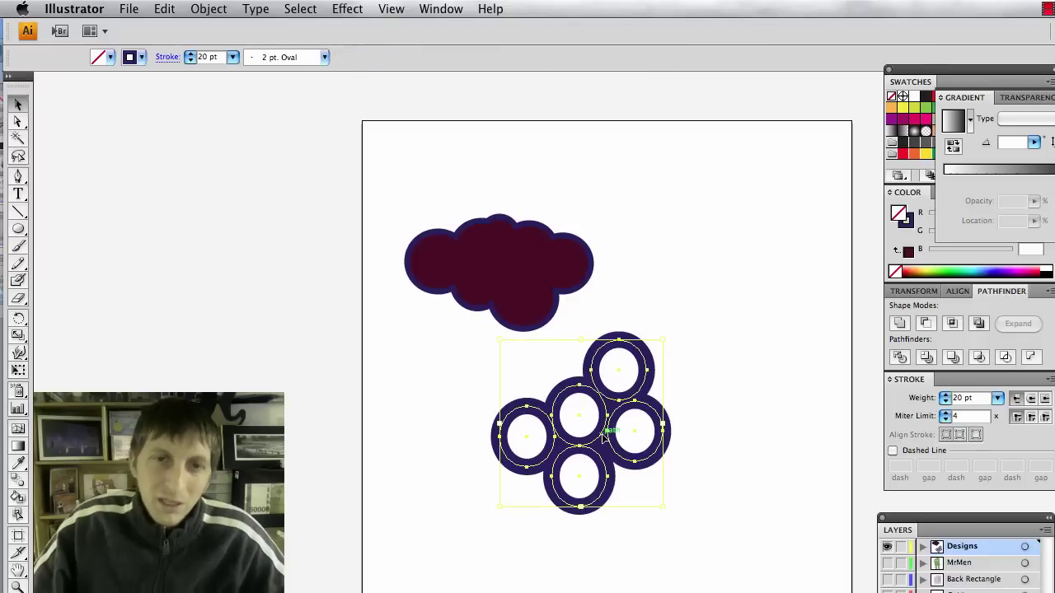
left_click_drag(660, 340, 760, 281)
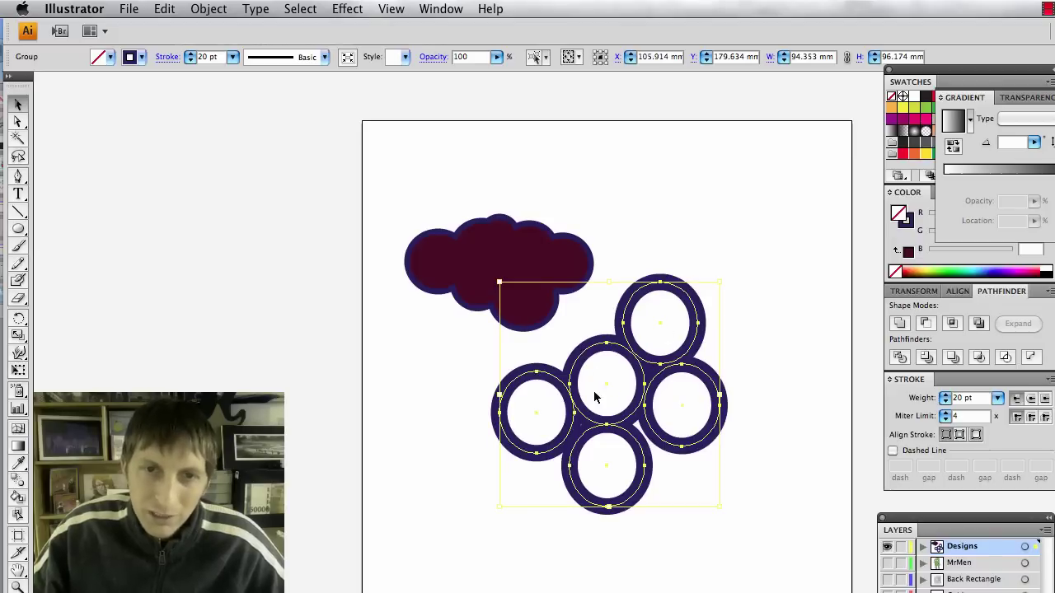
key("super+z")
left_click_drag(580, 425, 623, 382)
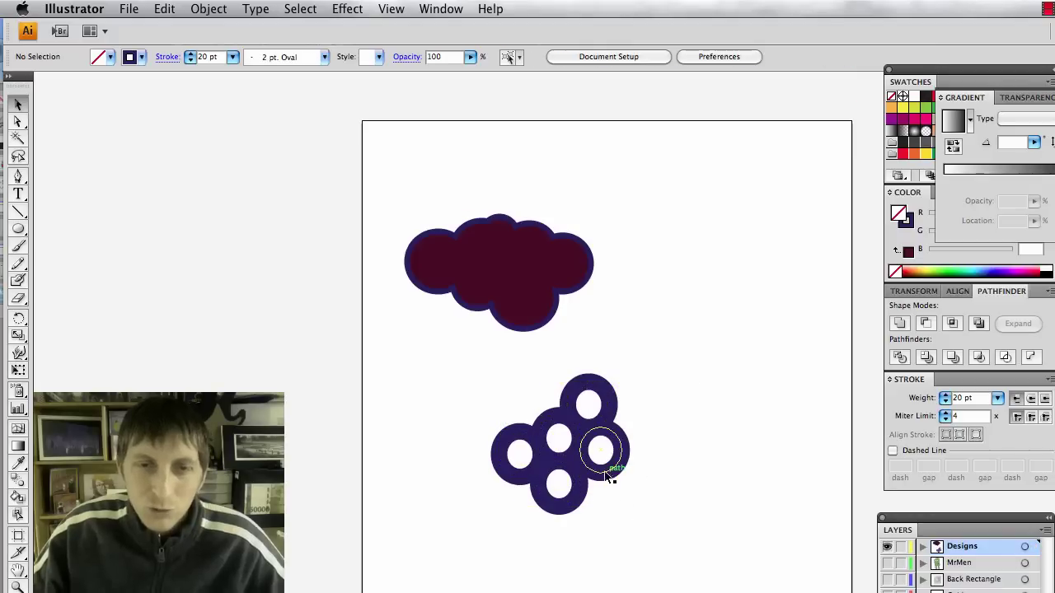
left_click_drag(607, 470, 768, 315)
Draw a large circle below the cloud and a smaller circle centred inside it.
left_click(719, 485)
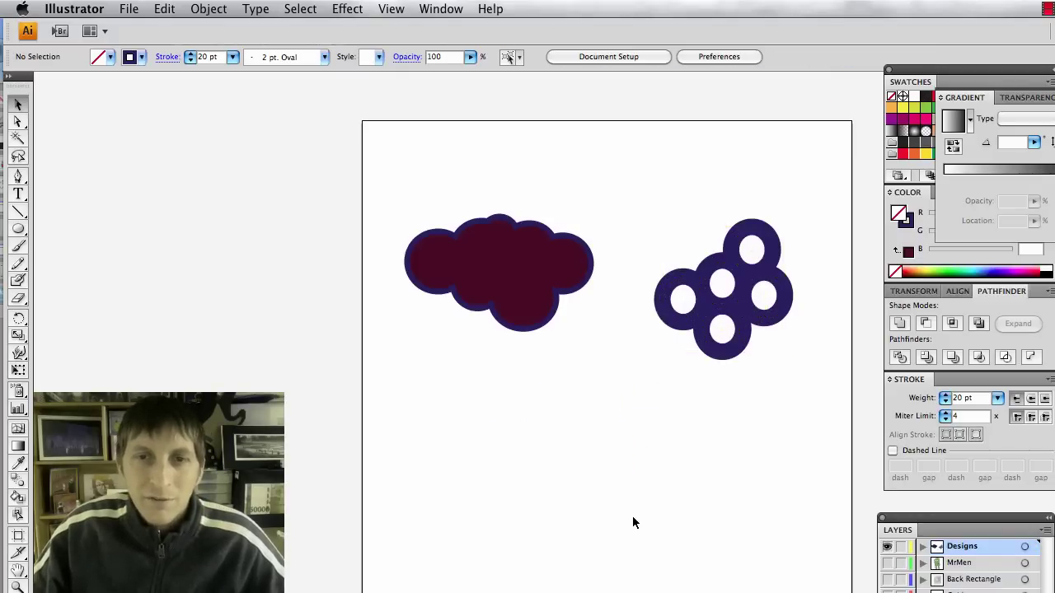
key("super+Tab")
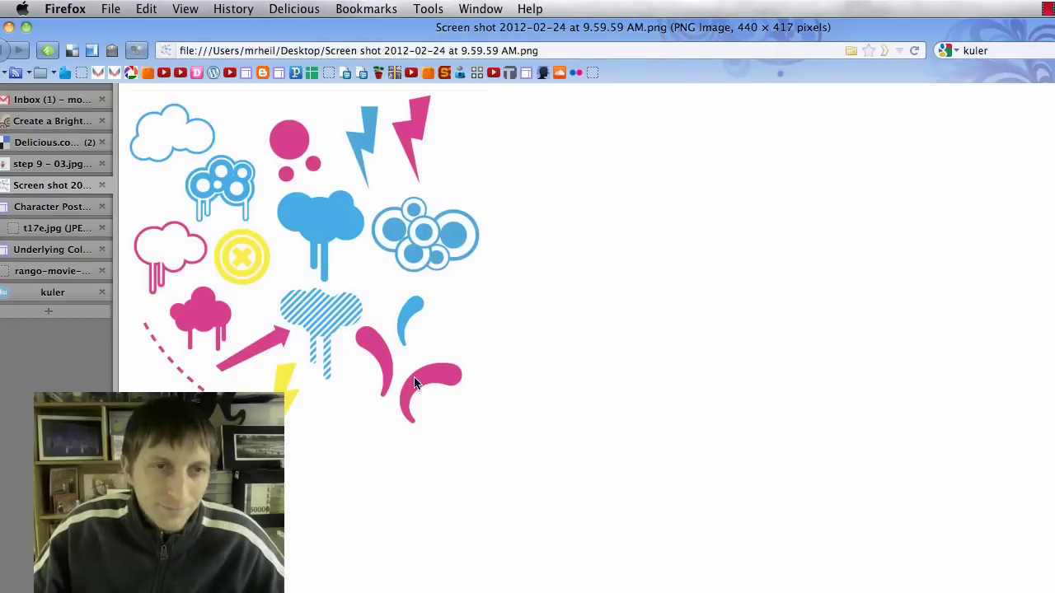
key("super+Tab")
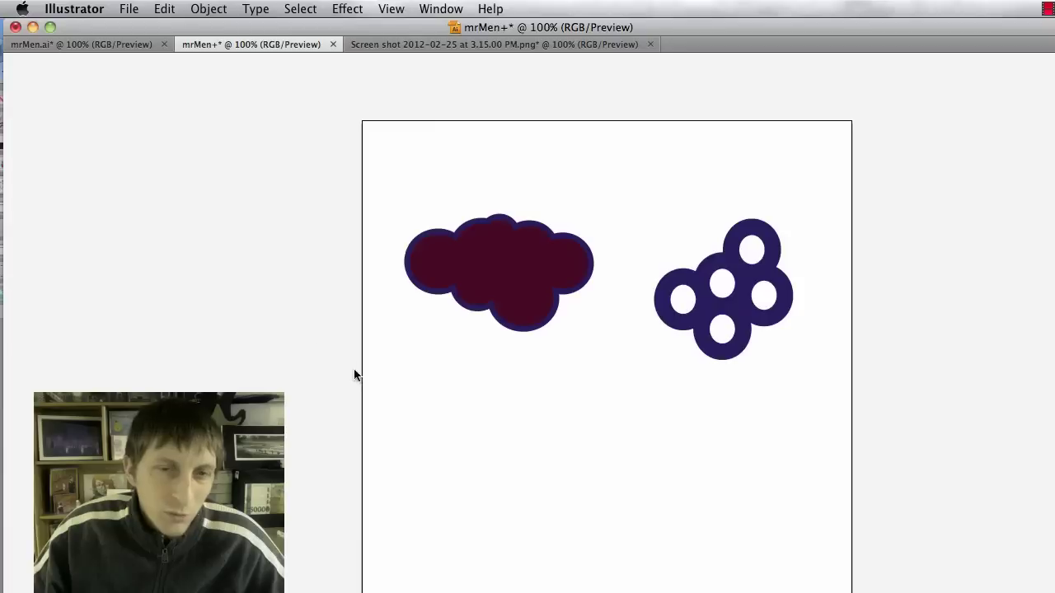
left_click(19, 229)
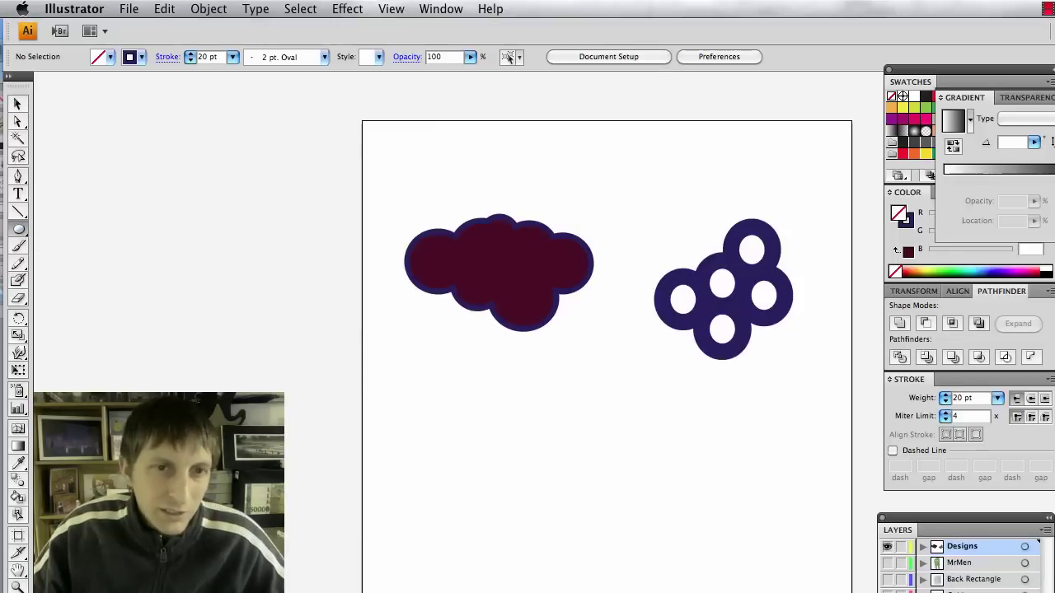
left_click_drag(407, 382, 592, 560)
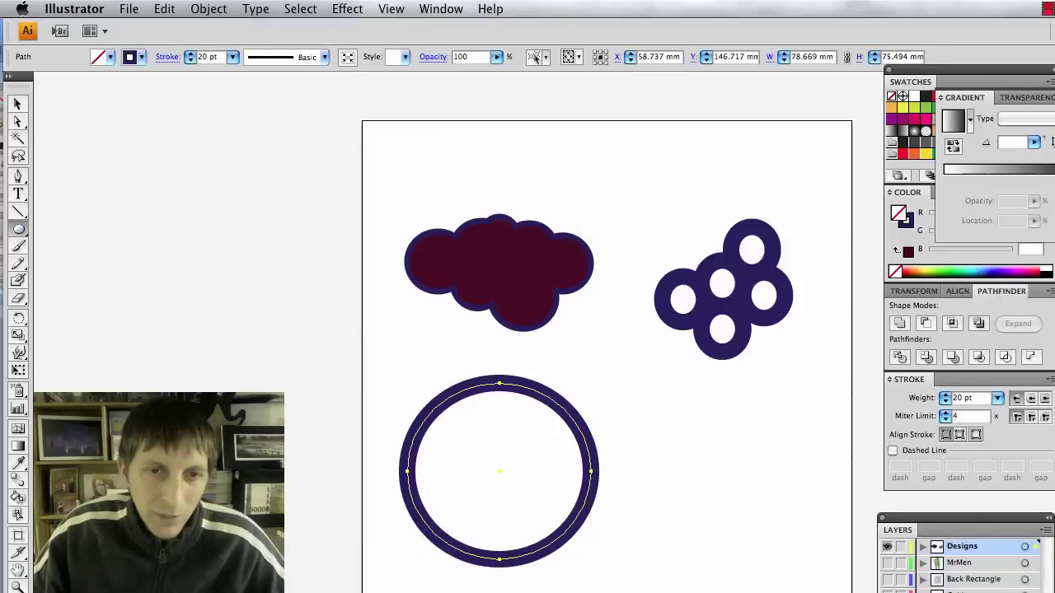
left_click_drag(436, 412, 564, 533)
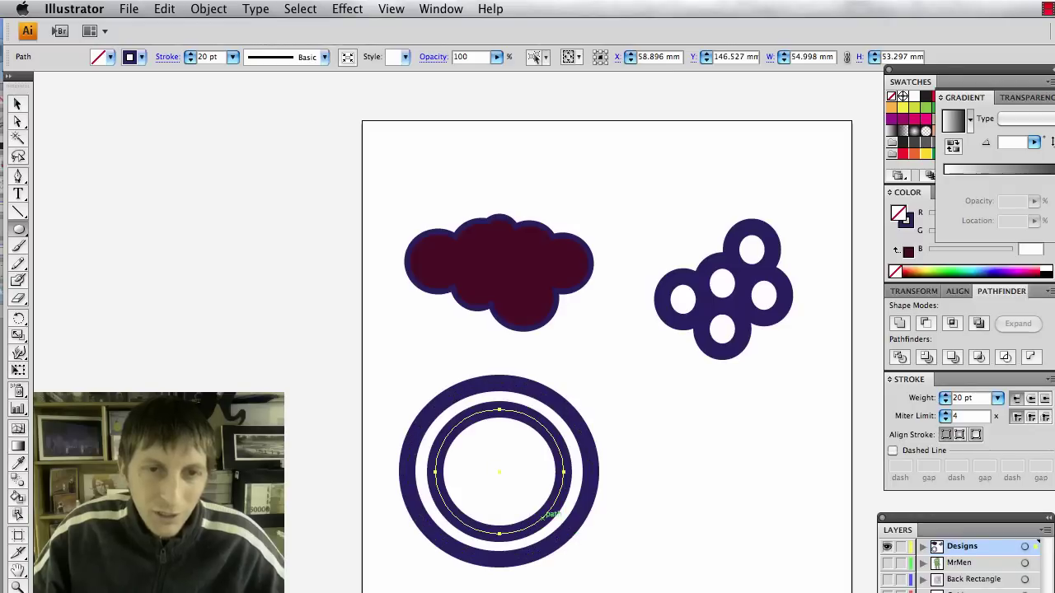
key("v")
left_click(391, 484)
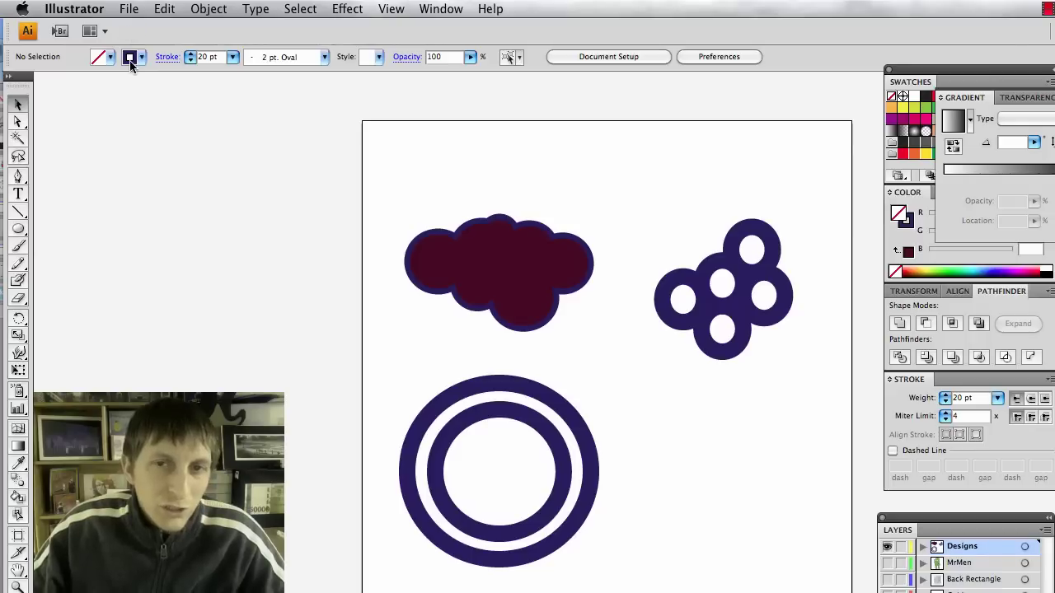
Read the kuler theme's first colour (R125 G56 B98) and select the target's inner circle.
key("super+Tab")
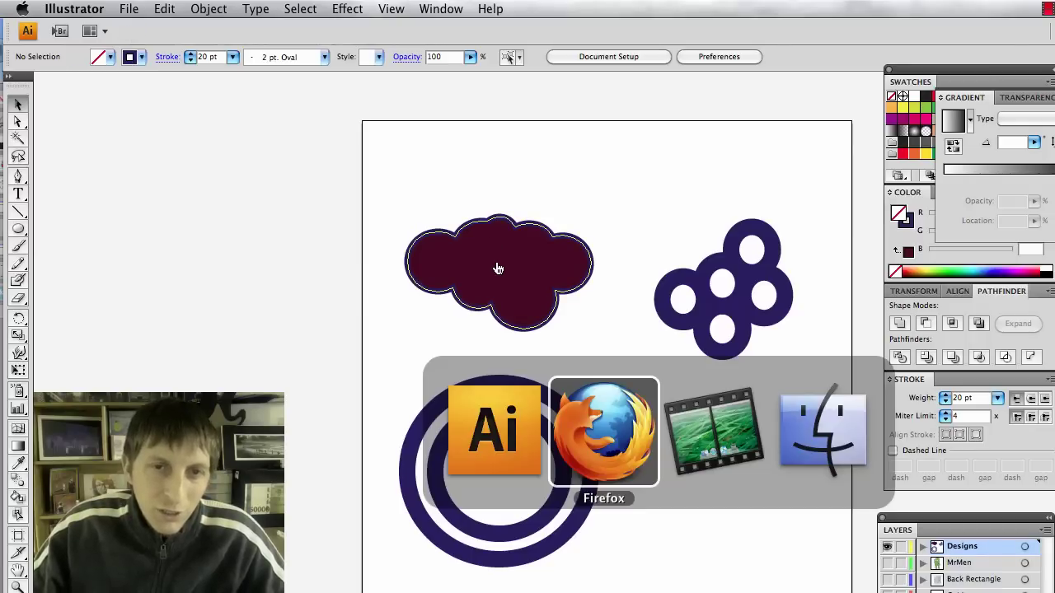
key("super+Tab")
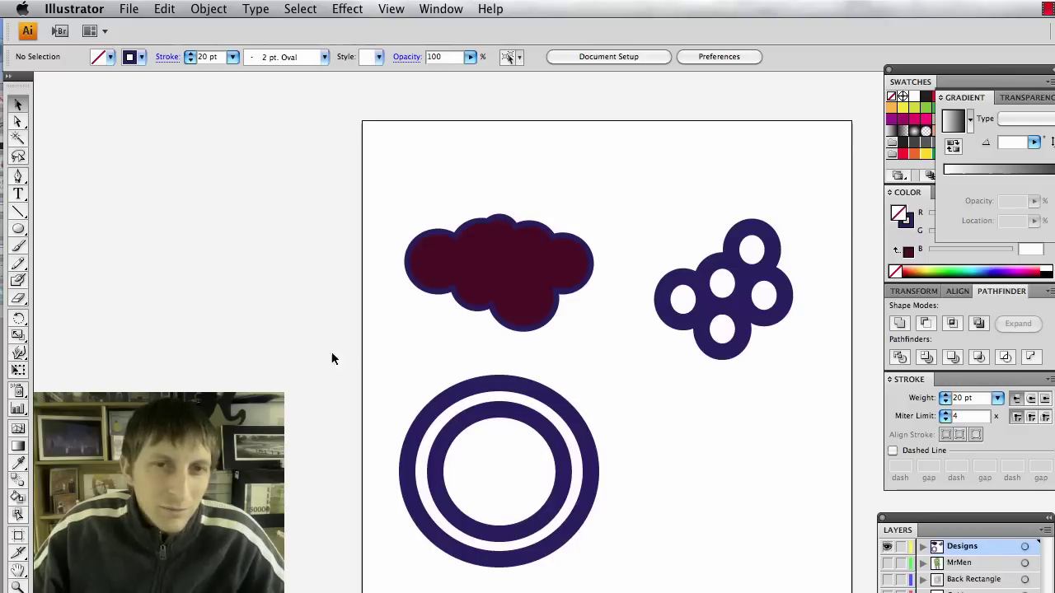
key("super+Tab")
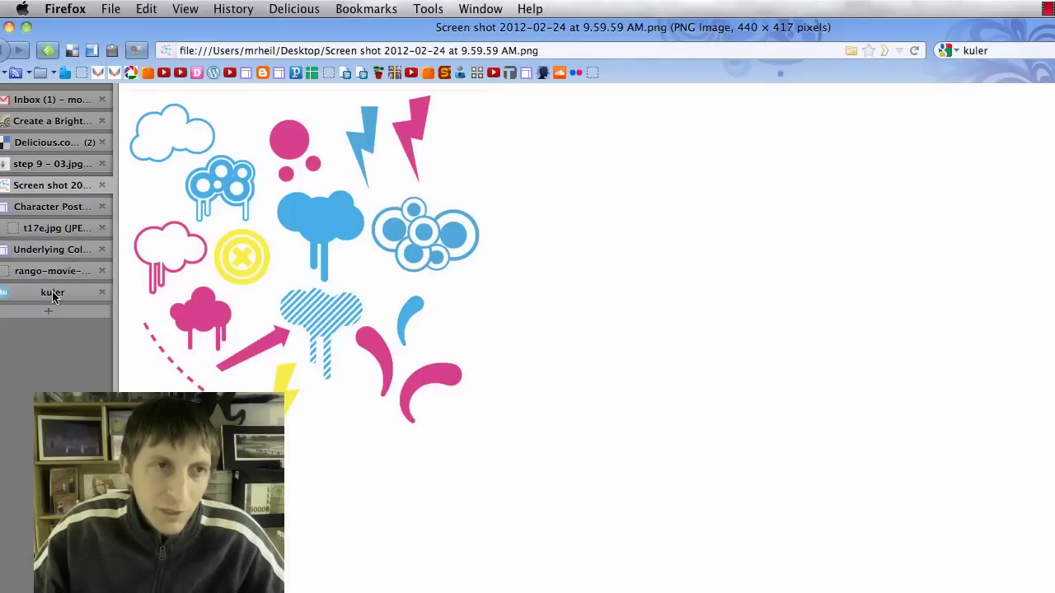
left_click(52, 294)
left_click(371, 445)
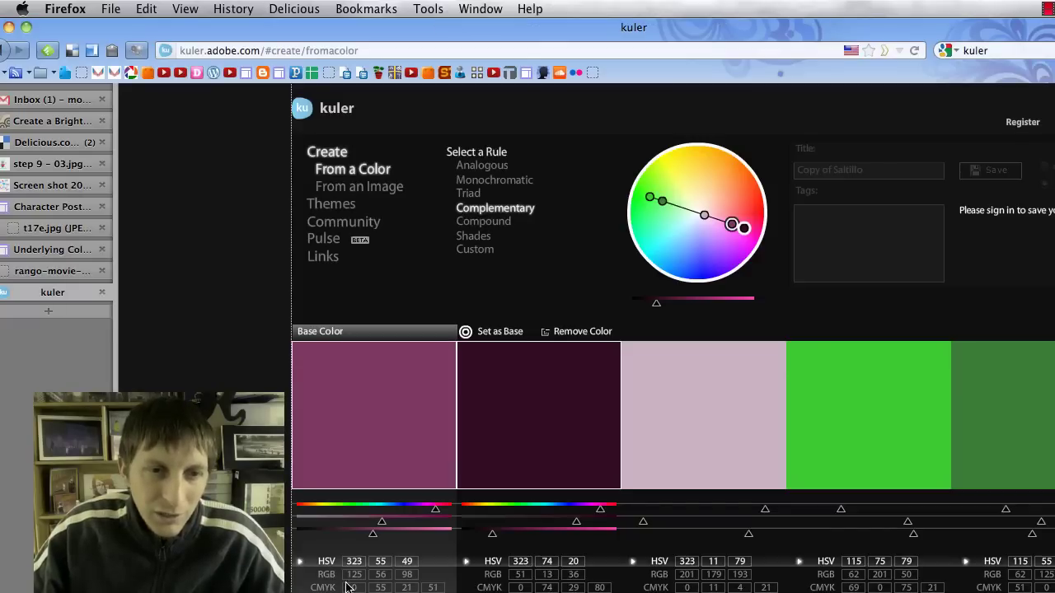
key("super+Tab")
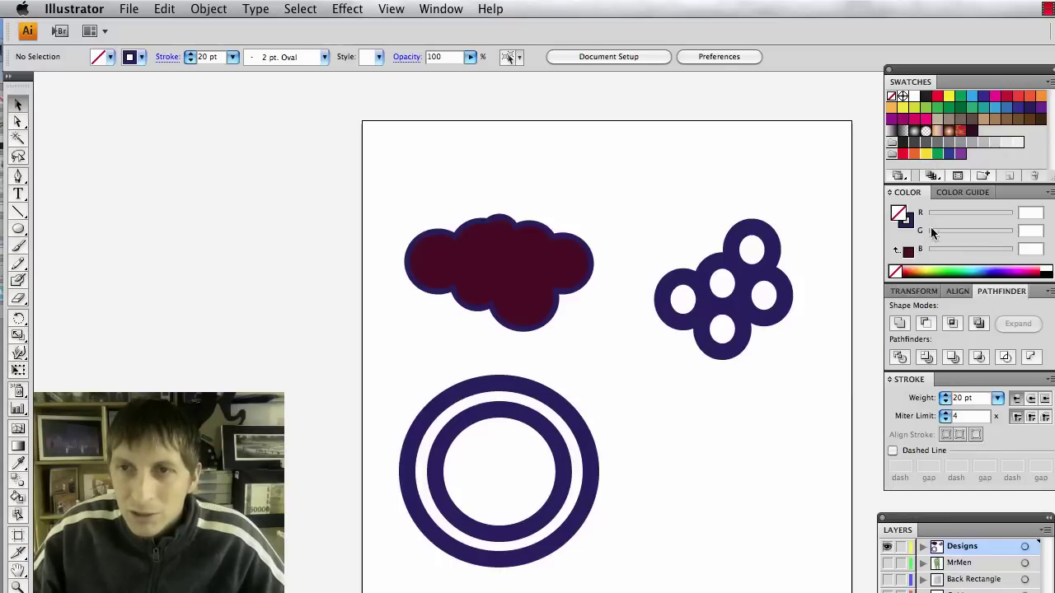
left_click(564, 455)
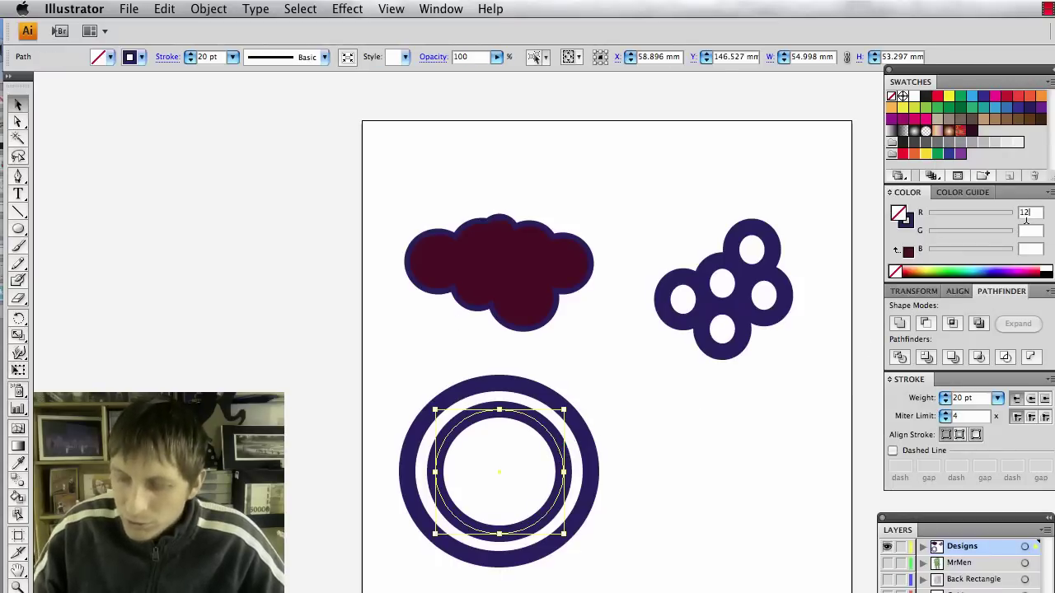
key("super+Tab")
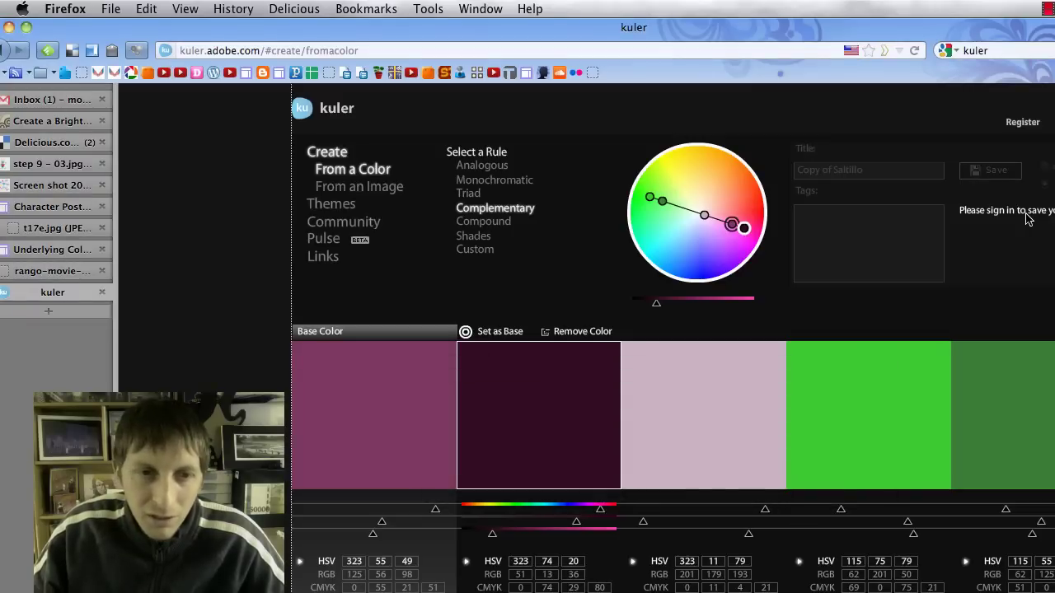
key("super+Tab")
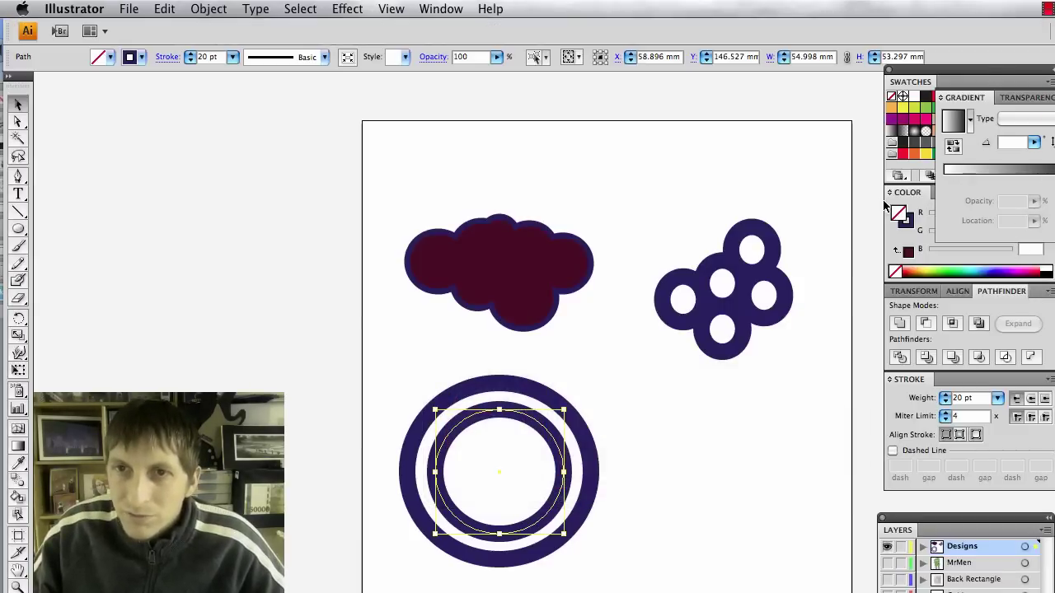
Fill the inner circle with R 125, G 56, B 98 in the Color panel.
left_click(1030, 231)
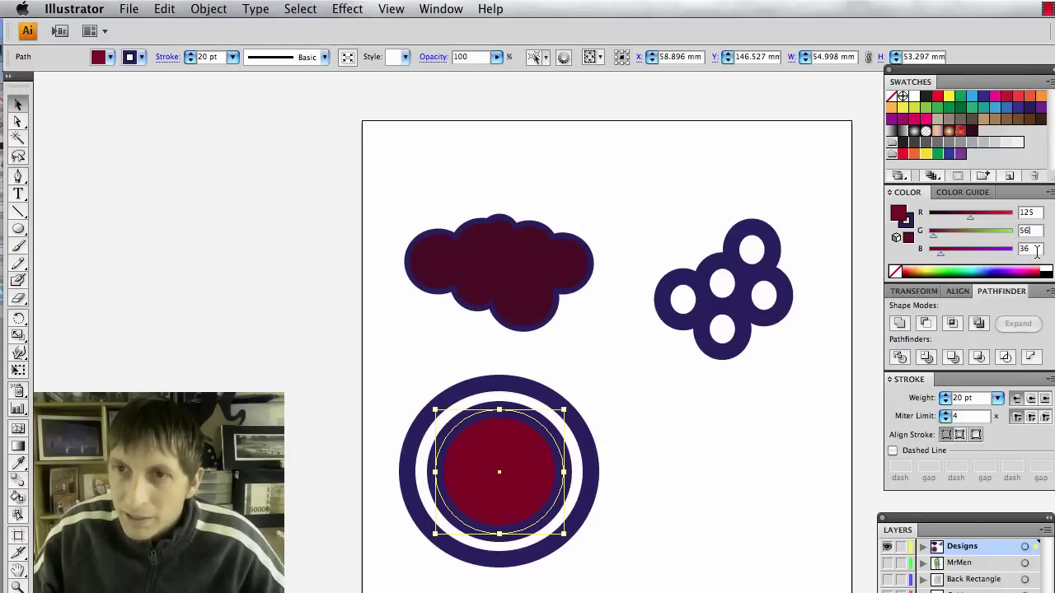
key("Tab")
type("9")
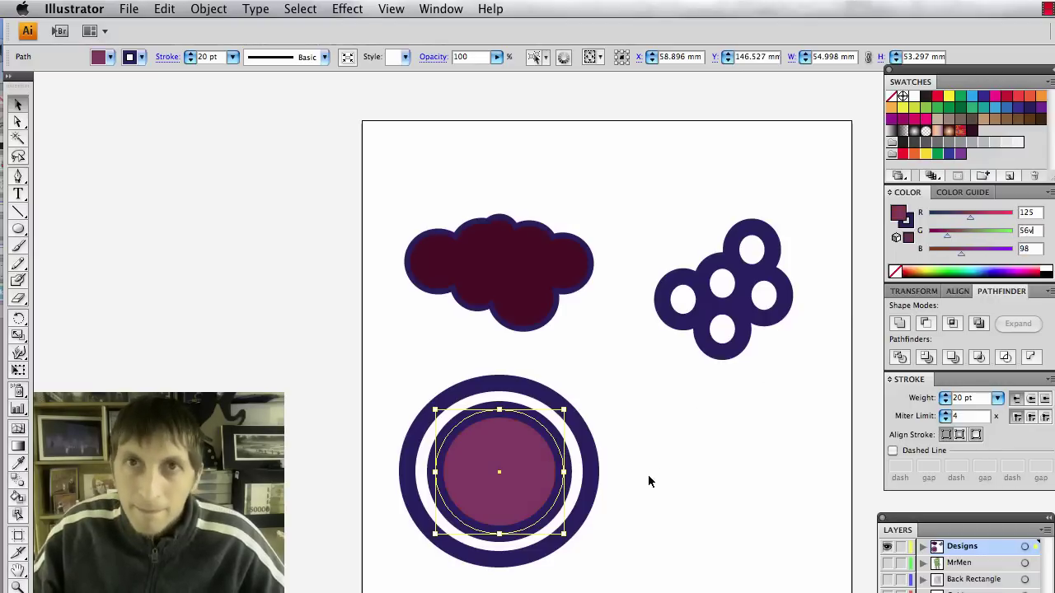
key("Return")
left_click(807, 258)
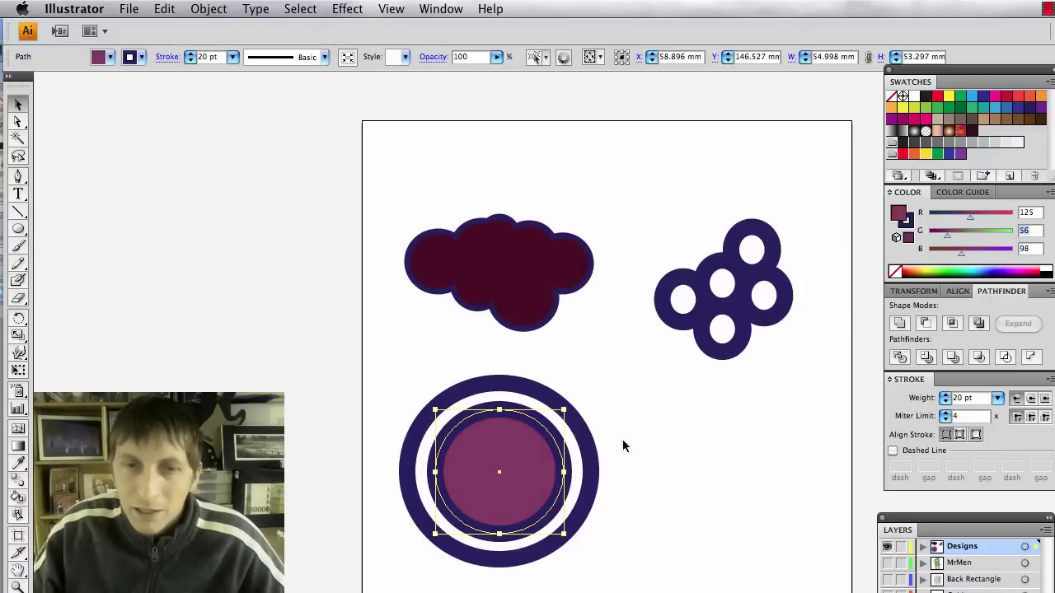
Save the plum fill as a new swatch named D2.
left_click(1009, 176)
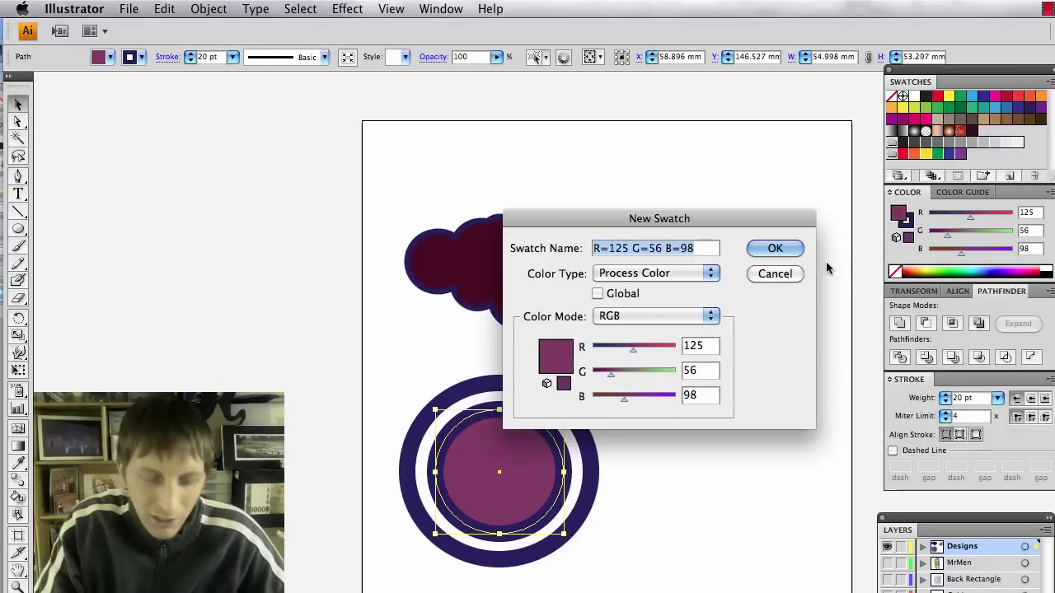
type("D2")
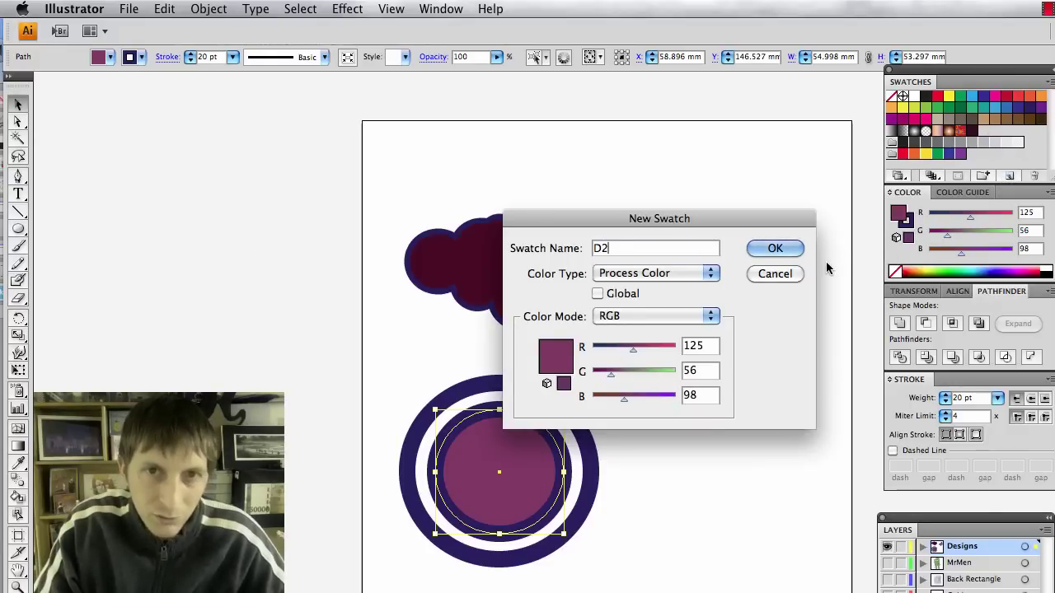
key("Return")
left_click(642, 453)
Try filling the button's two rings with the new purple, then undo it.
left_click(494, 479)
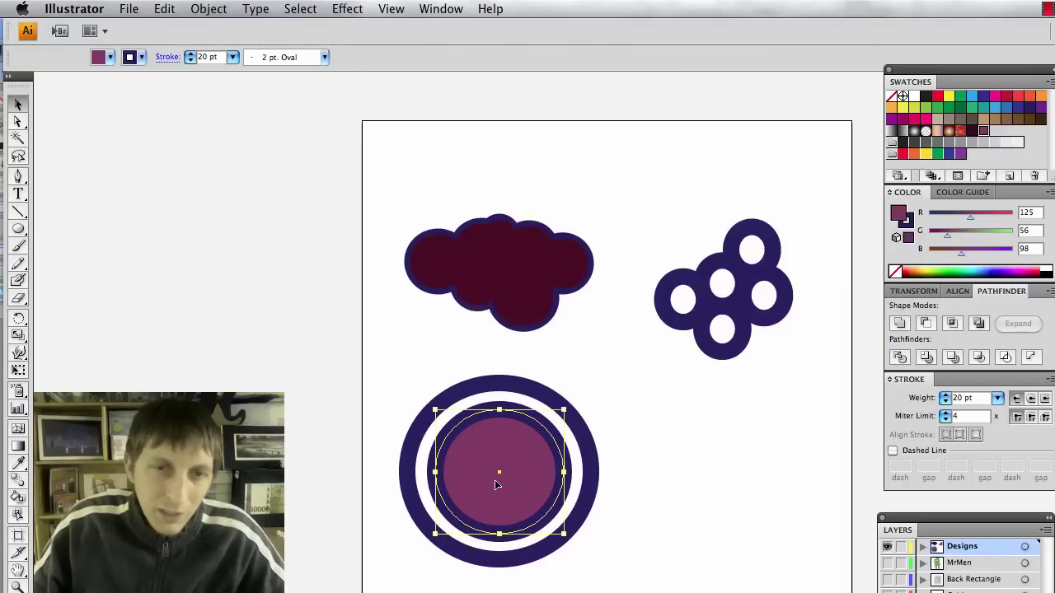
left_click(649, 502)
left_click(563, 445)
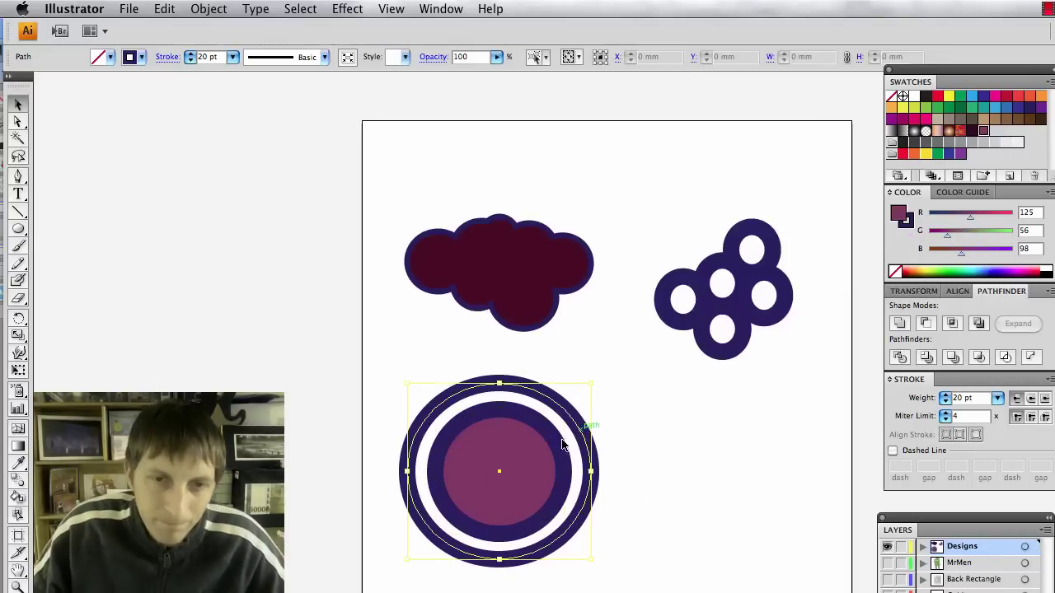
left_click(560, 444, "shift")
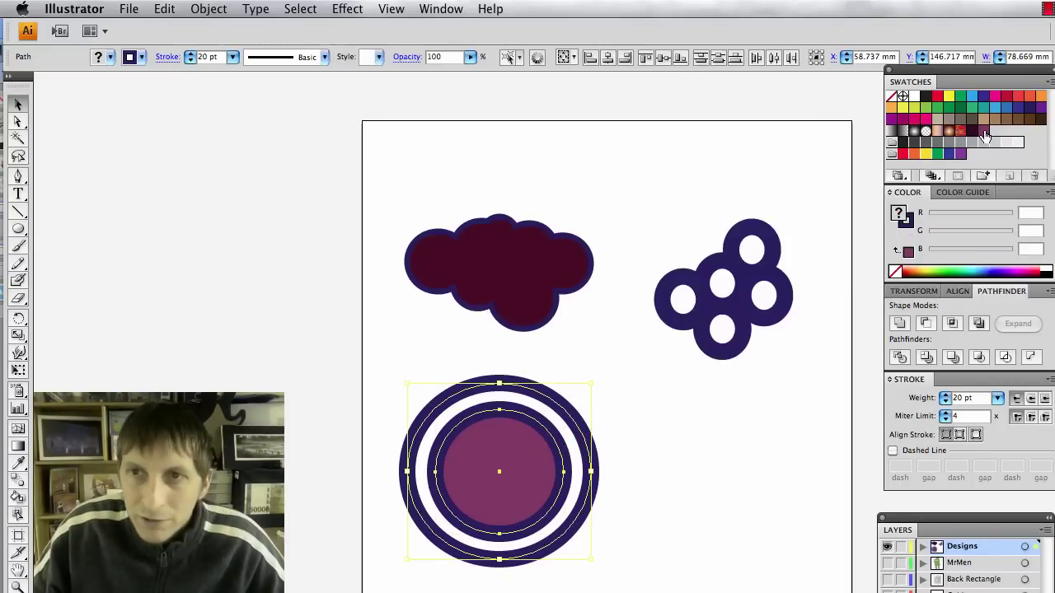
left_click(984, 133)
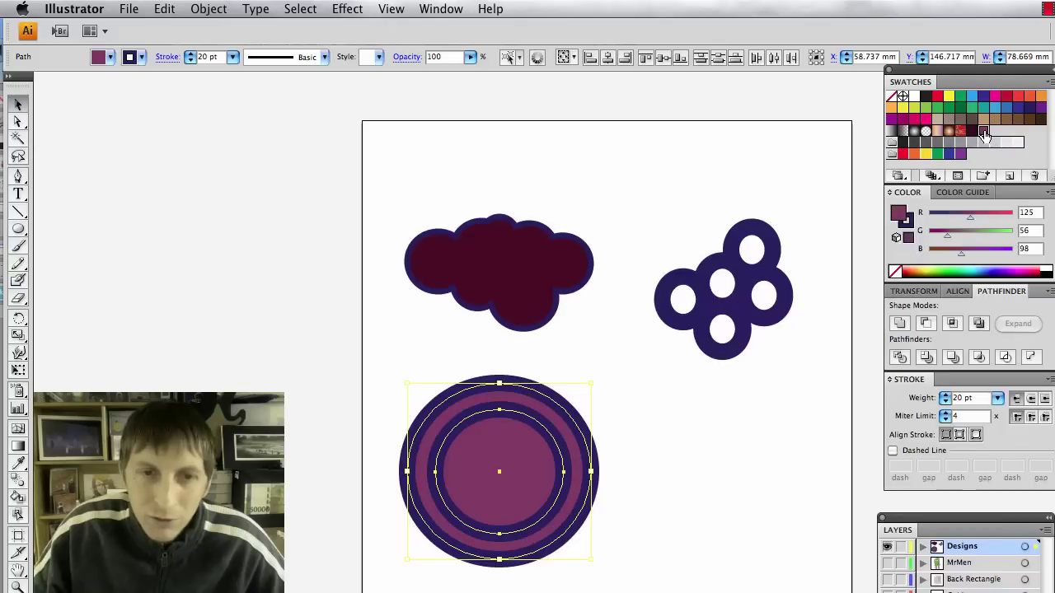
key("super+z")
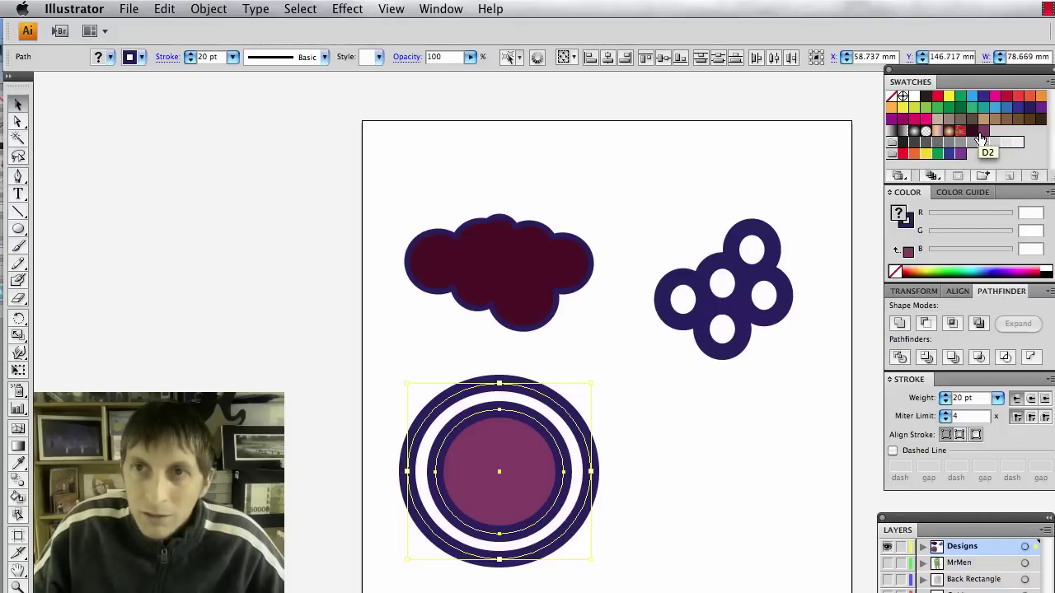
left_click(696, 513)
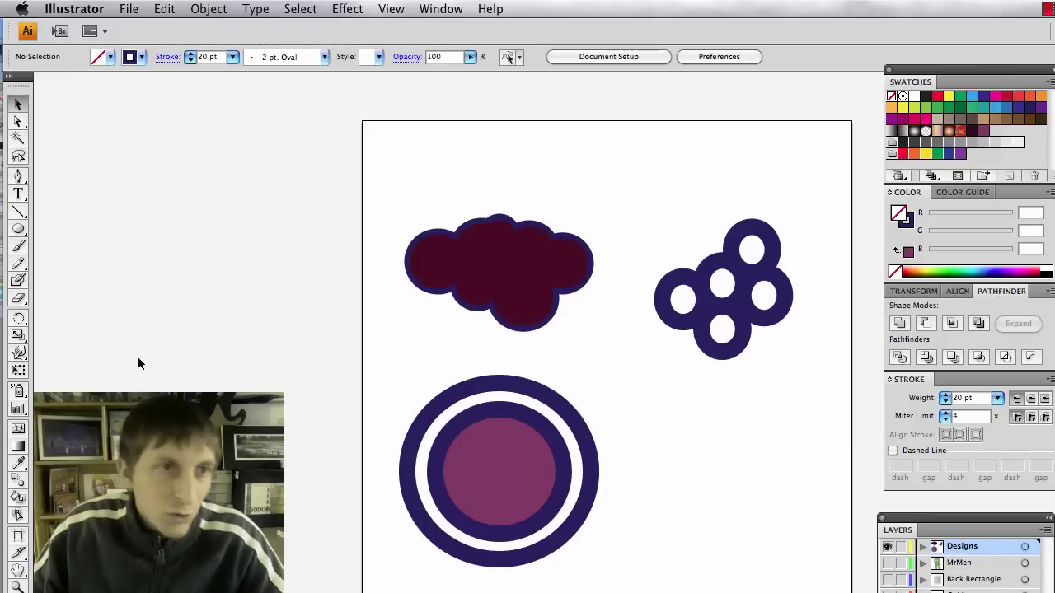
Draw a diagonal line in the inner circle with projecting caps and a grey 10 pt stroke.
left_click(18, 212)
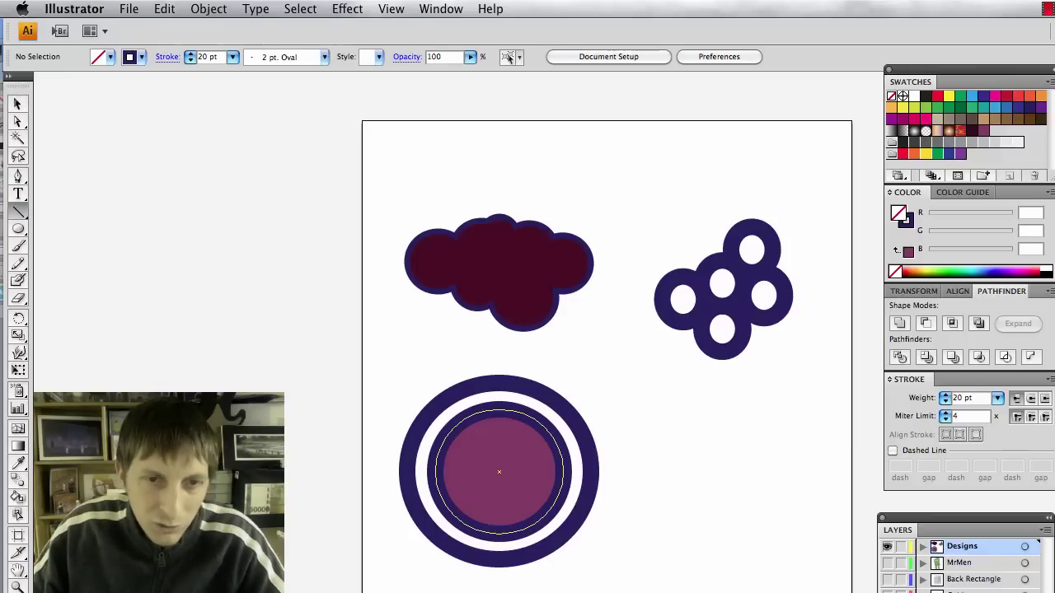
left_click_drag(474, 446, 518, 497)
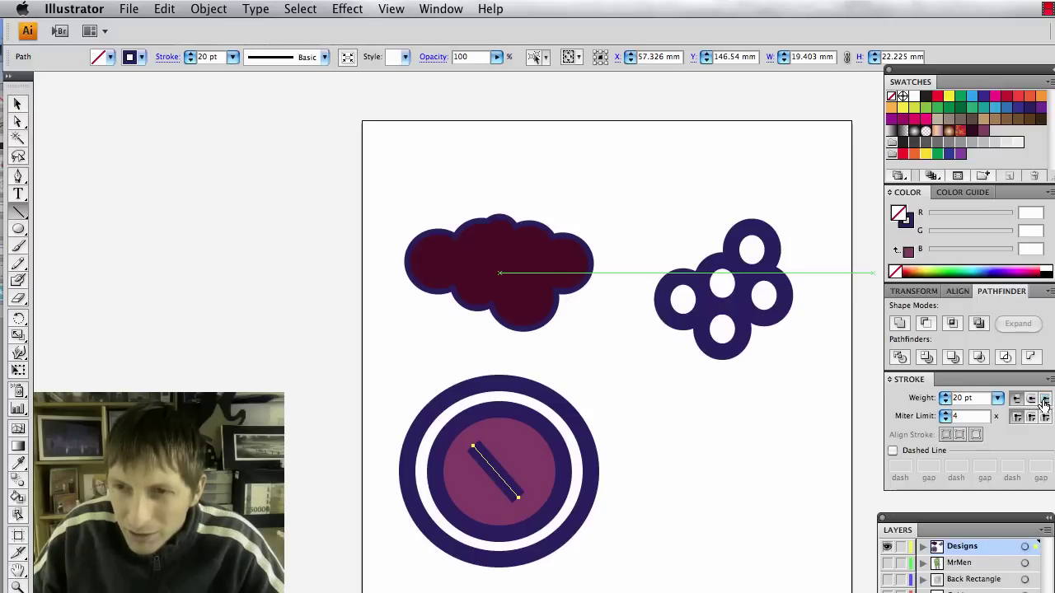
left_click(1045, 400)
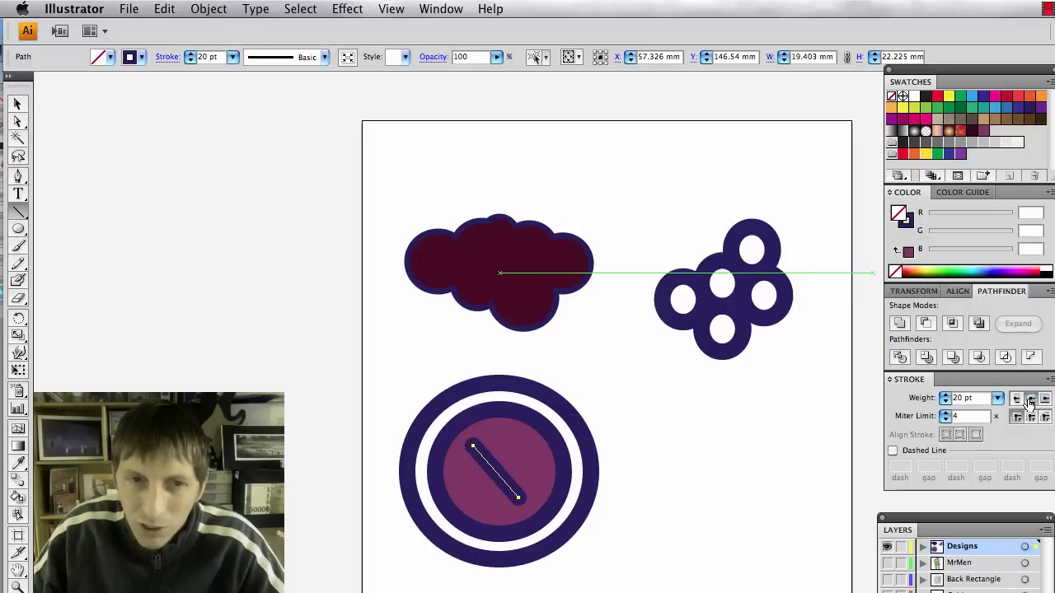
left_click(979, 143)
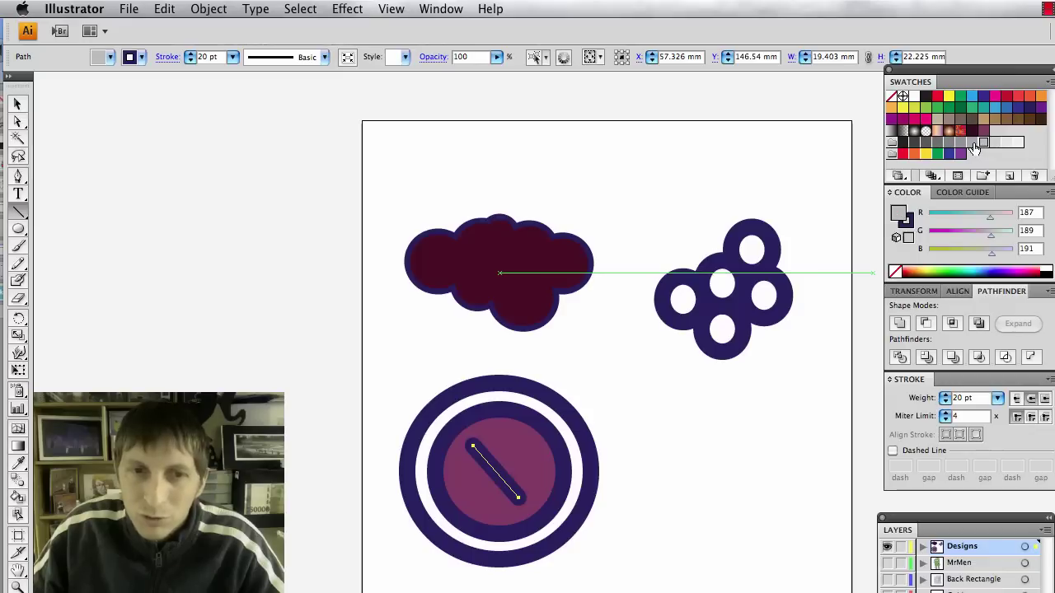
left_click(973, 144)
left_click(142, 57)
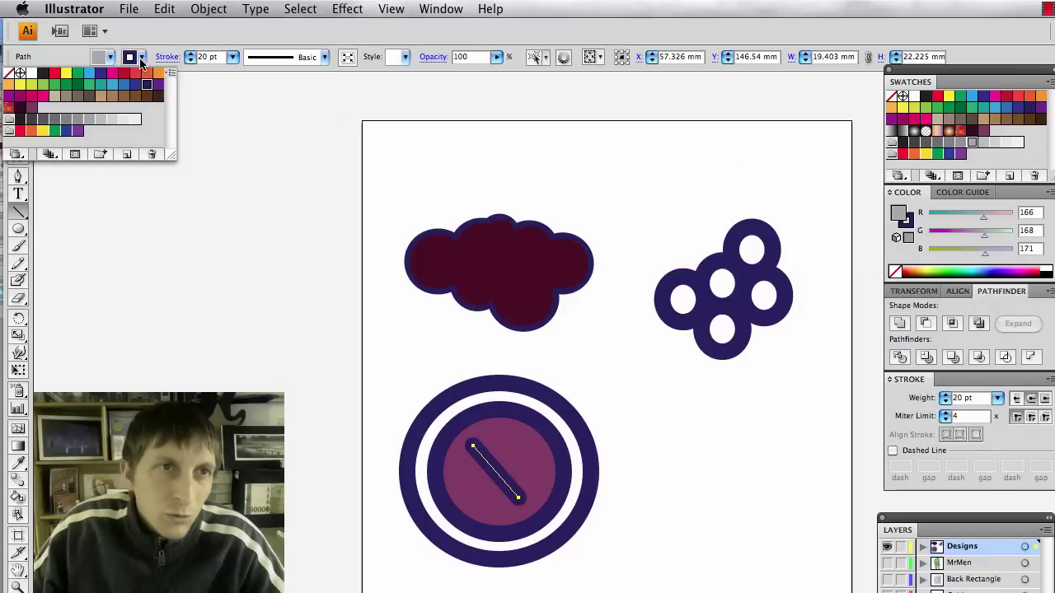
left_click(76, 121)
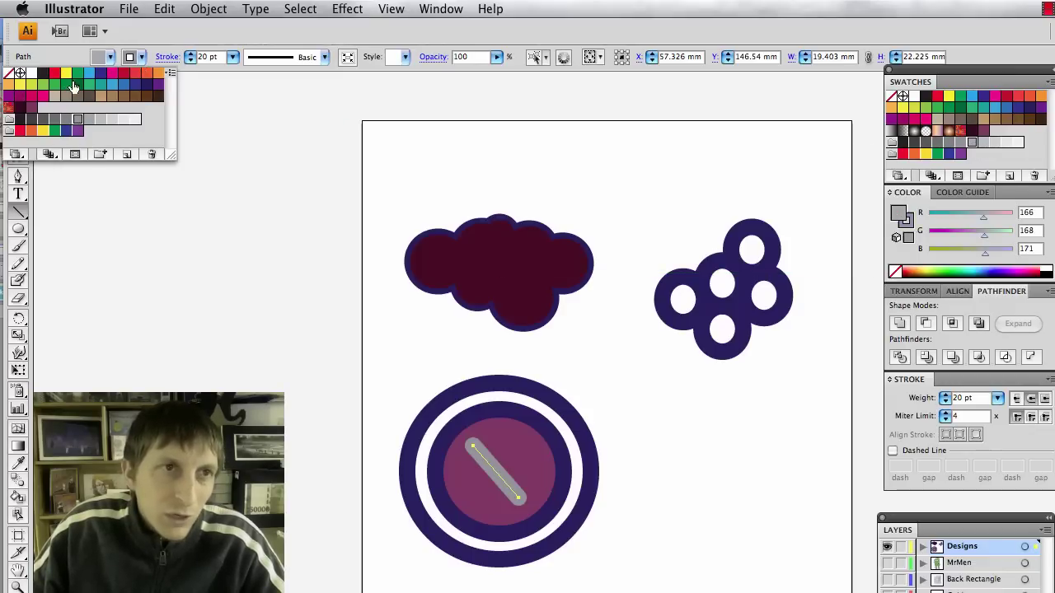
left_click(135, 59)
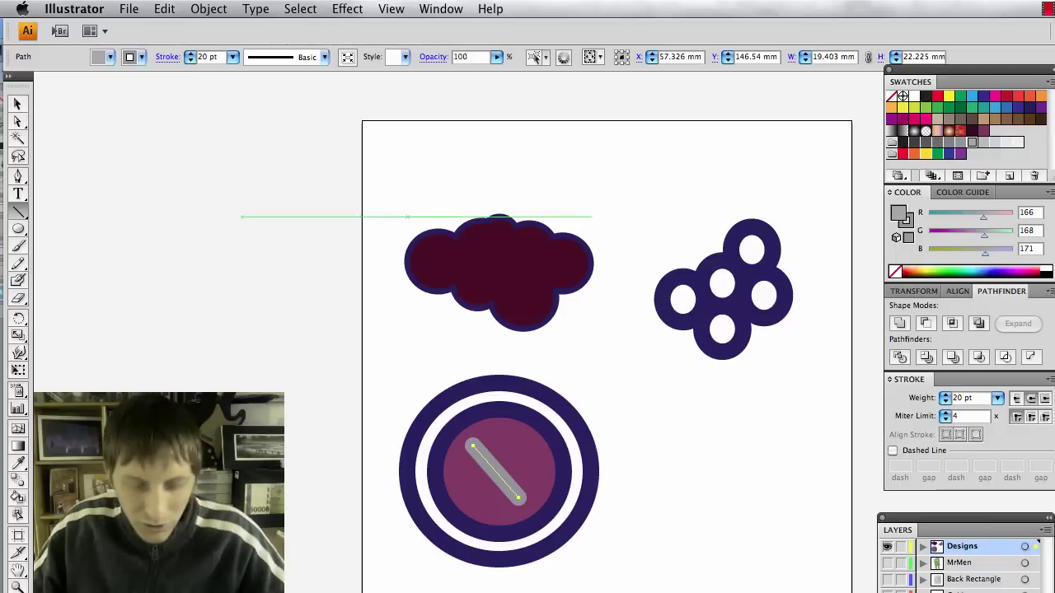
left_click(234, 56)
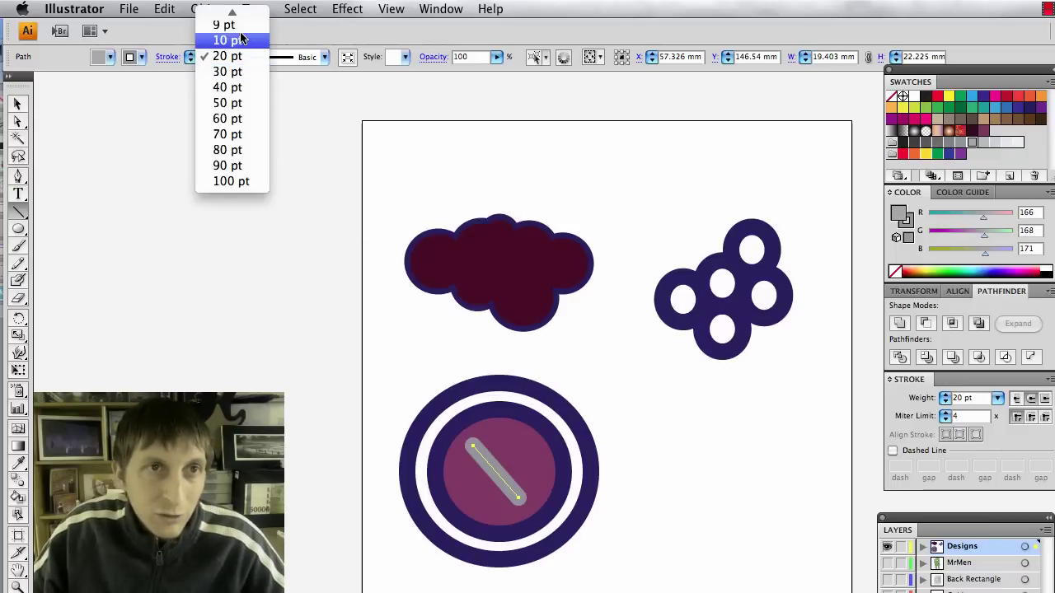
left_click(239, 41)
Copy and paste the grey line, rotating the duplicate across it to form an X.
key("v")
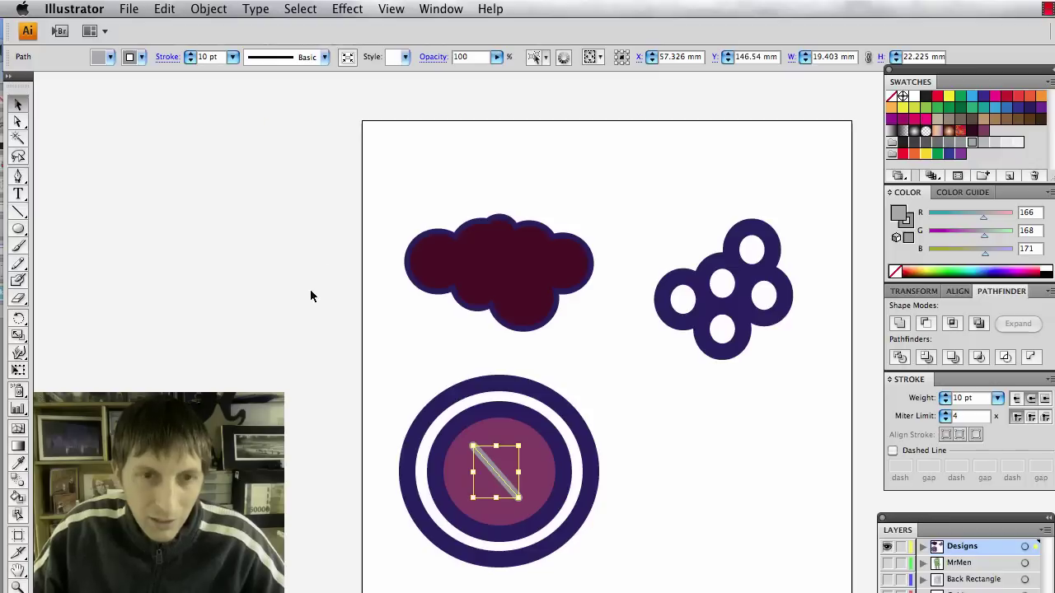
left_click(309, 290)
left_click(485, 469)
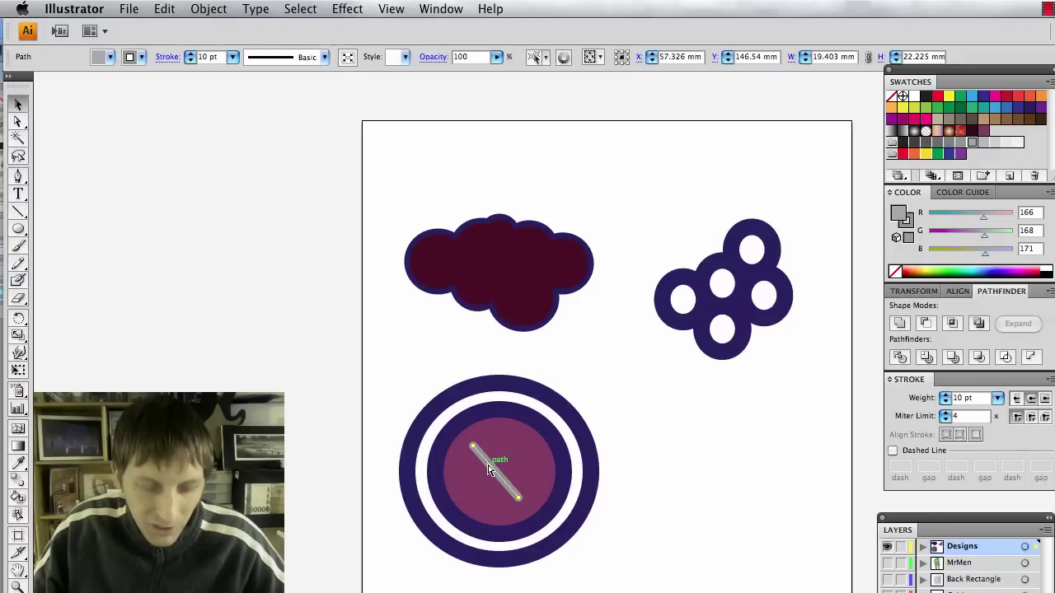
key("super+c")
key("super+v")
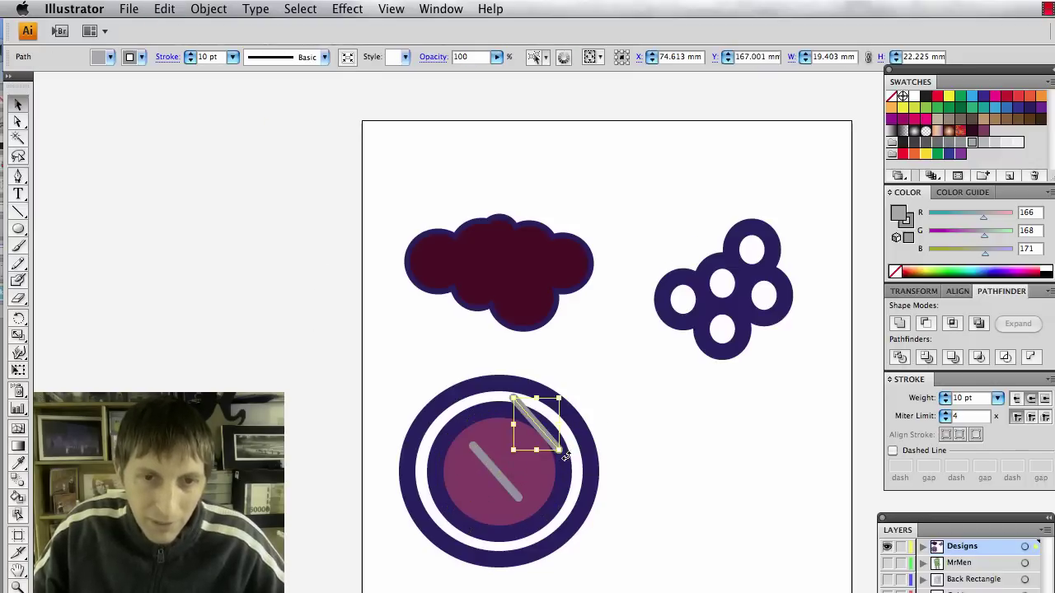
left_click_drag(559, 453, 486, 484)
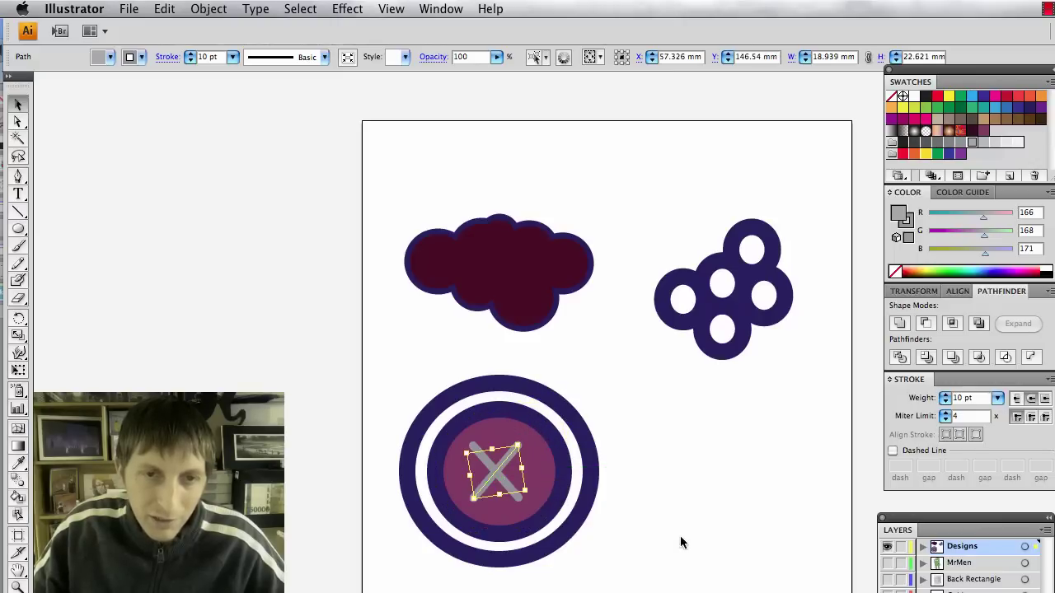
left_click(683, 541)
Thicken both lines of the X to a 20 pt stroke.
left_click(515, 494)
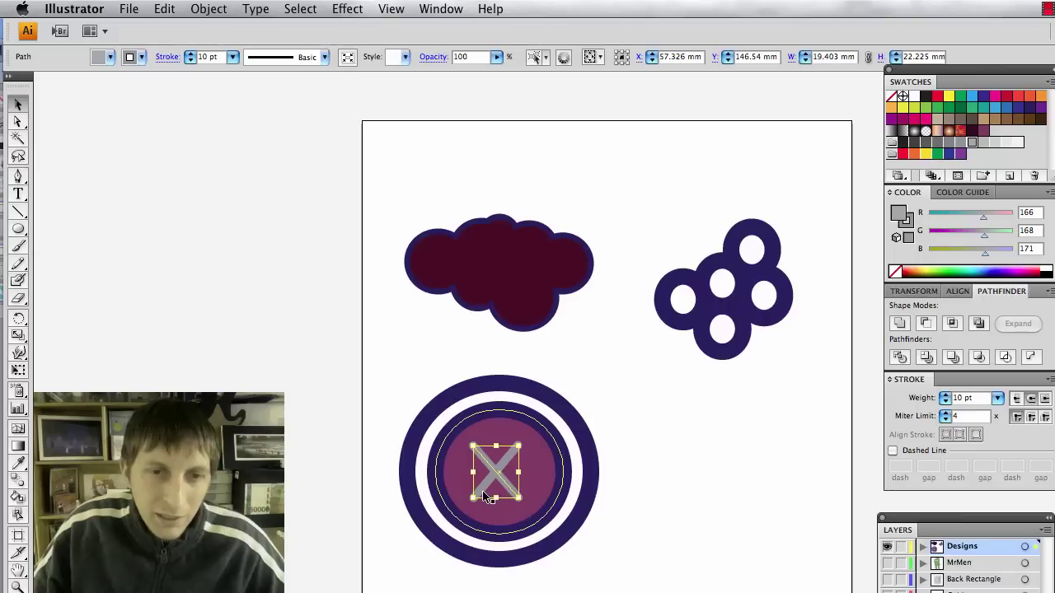
left_click(504, 462, "shift")
left_click(234, 57)
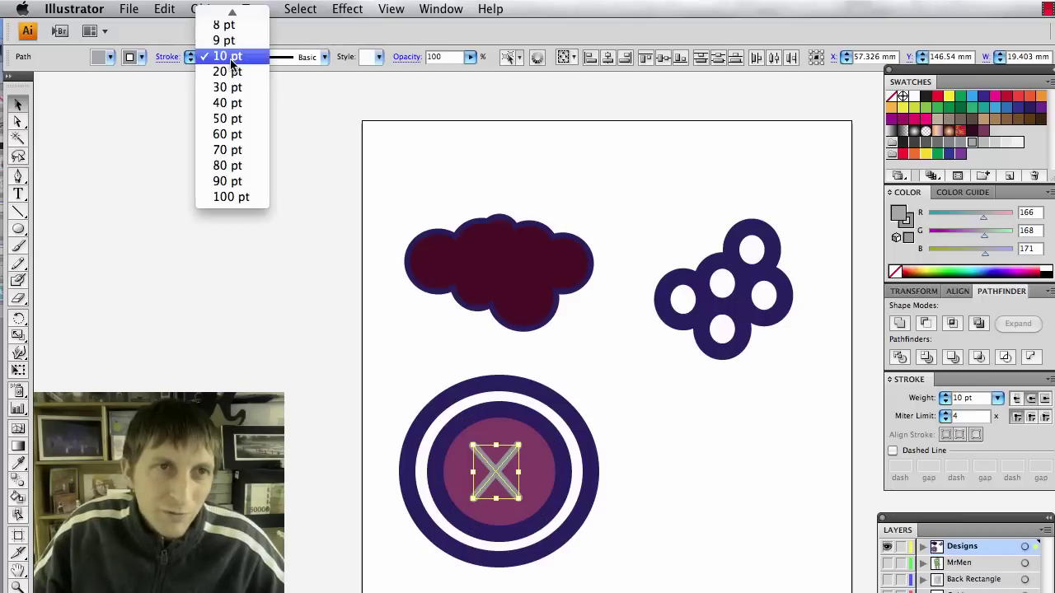
left_click(229, 71)
left_click(693, 513)
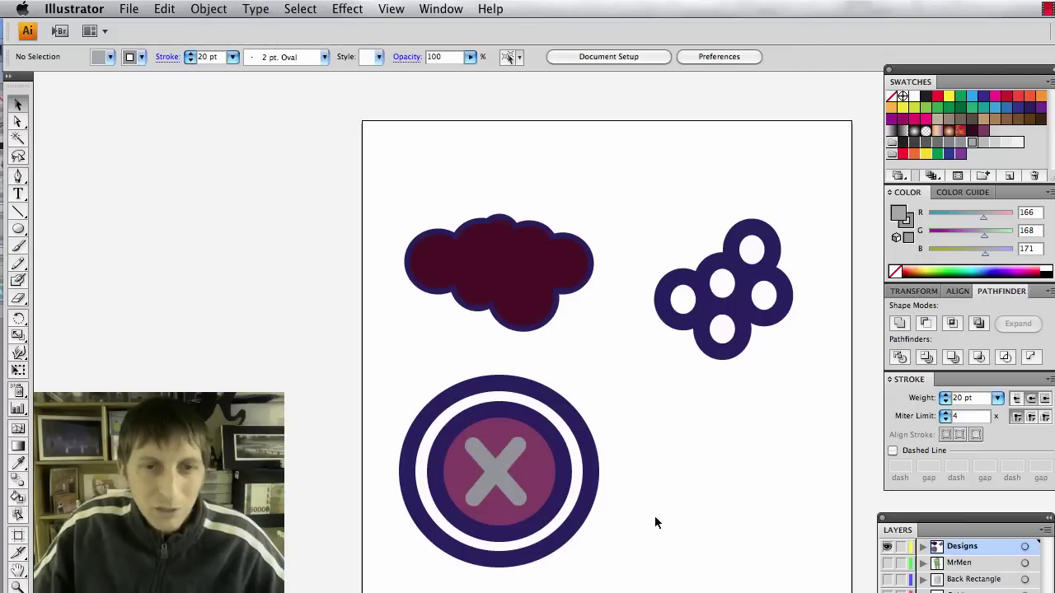
Select the button group and expand it with Object > Expand.
left_click_drag(632, 563, 407, 399)
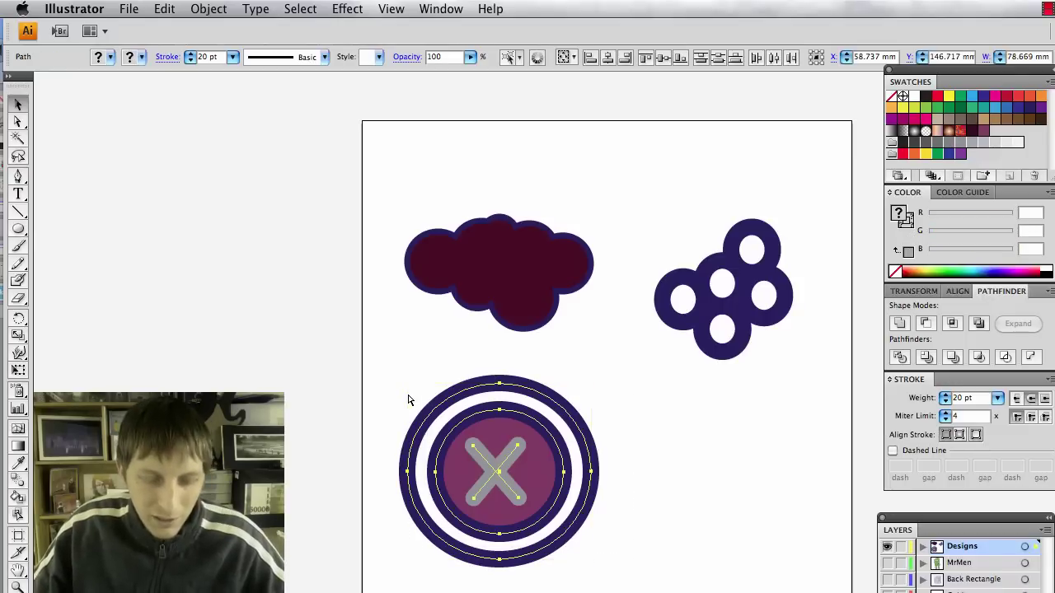
left_click(706, 500)
left_click(545, 420)
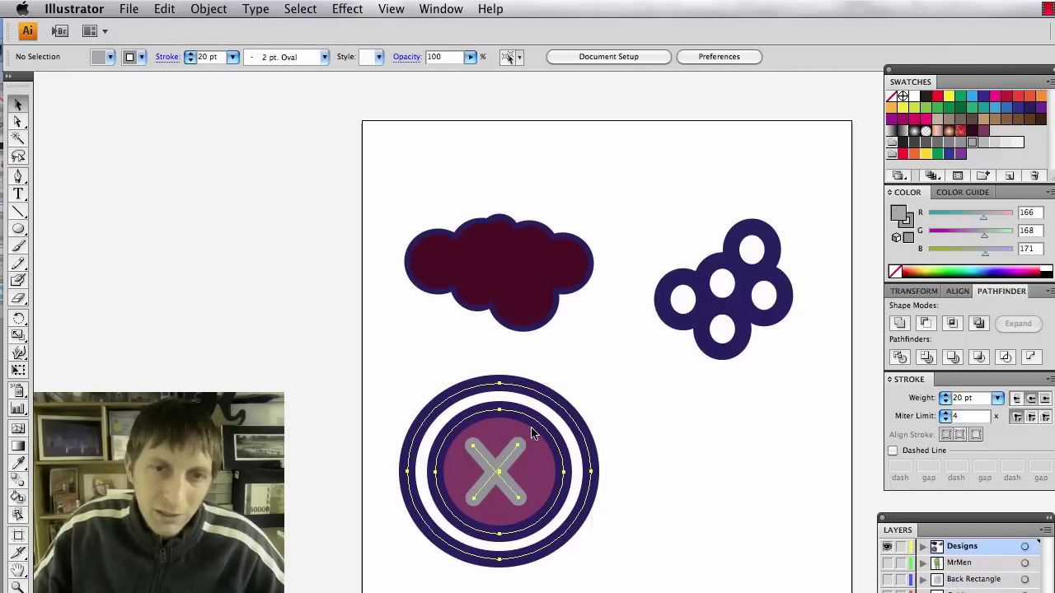
left_click_drag(594, 382, 528, 458)
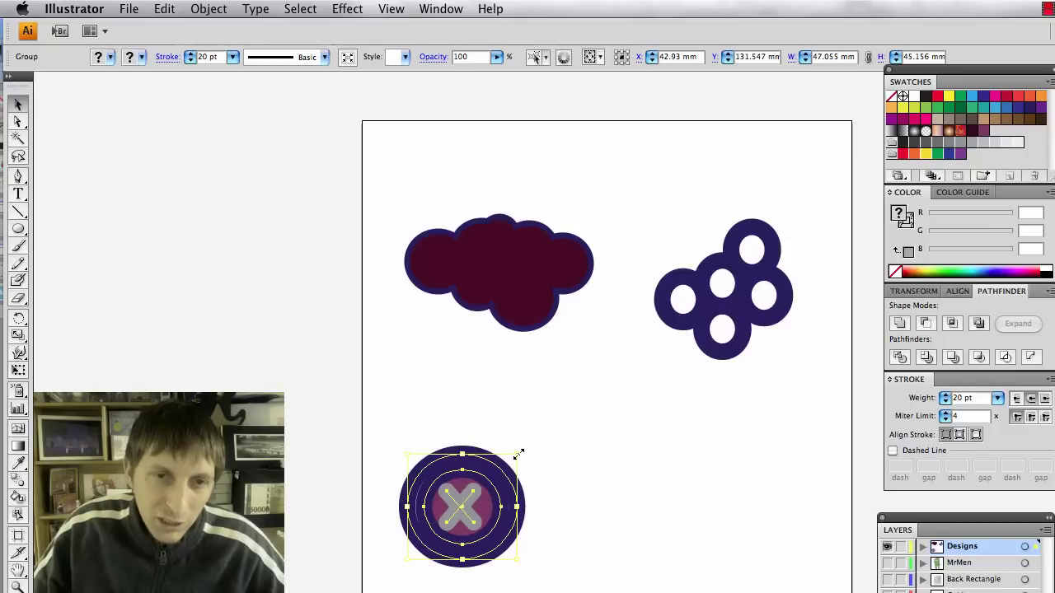
left_click_drag(518, 454, 589, 385)
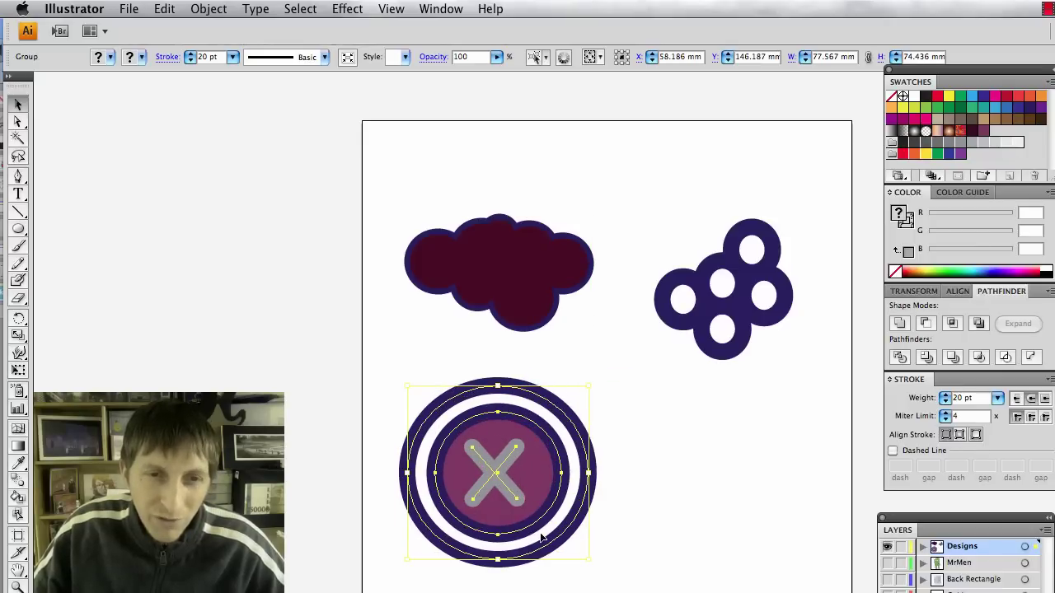
left_click(208, 9)
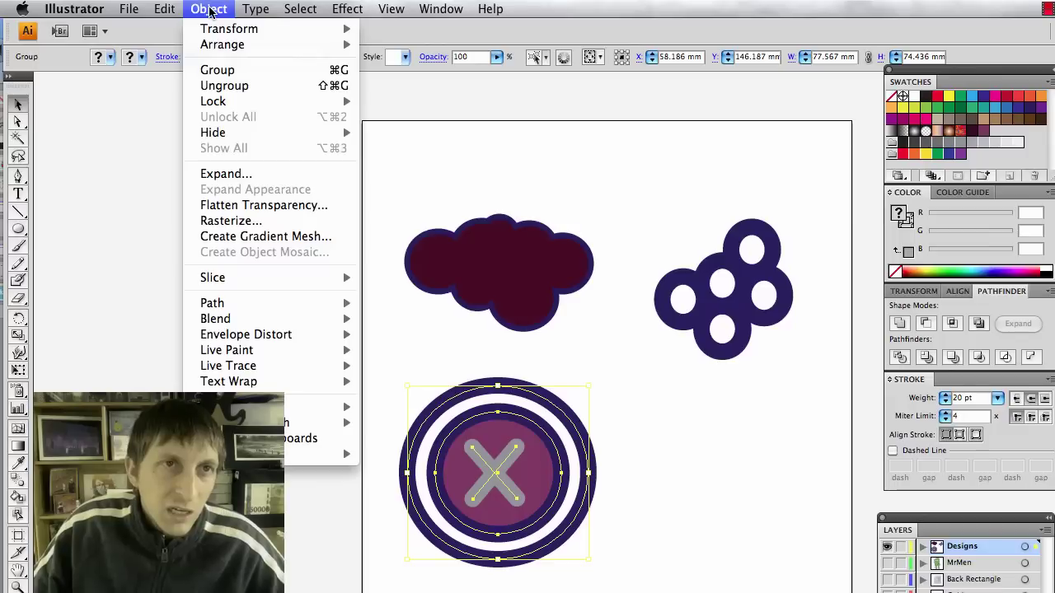
left_click(233, 174)
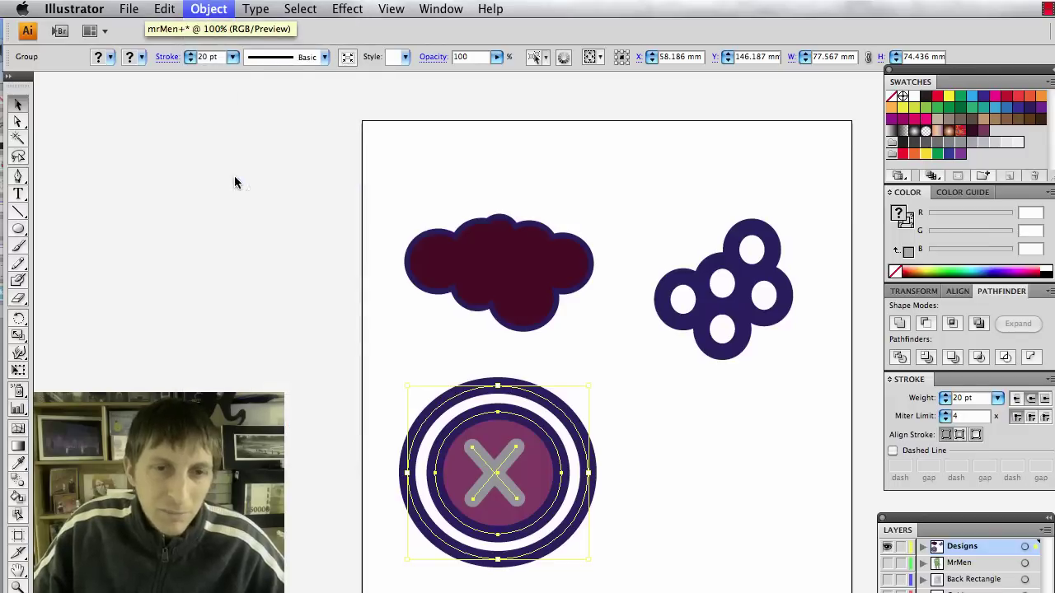
key("Return")
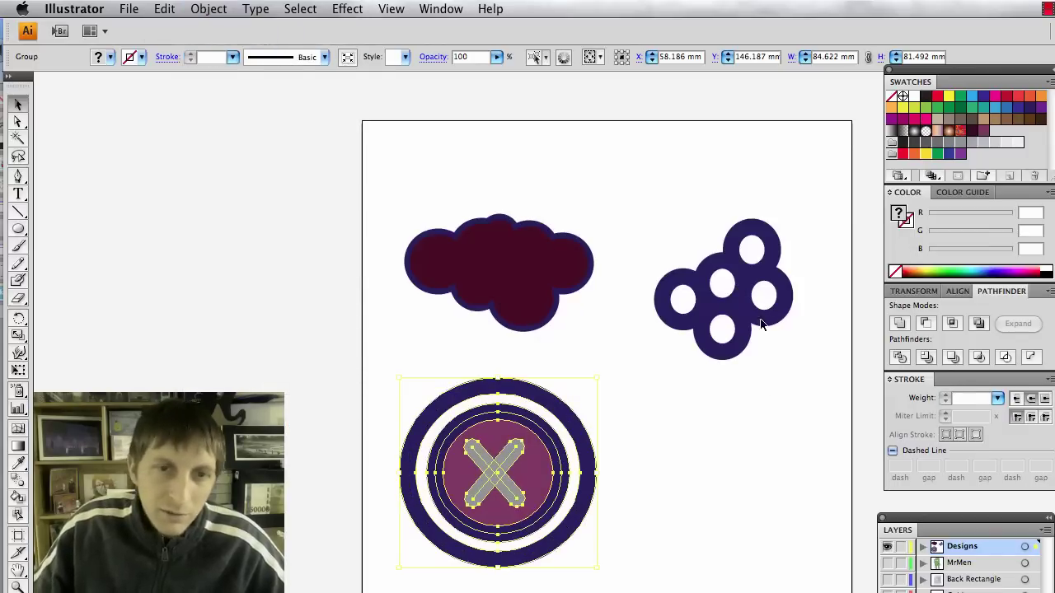
Shrink the expanded button and move it beneath the purple rings, restoring the panels.
left_click(674, 536)
left_click(537, 433)
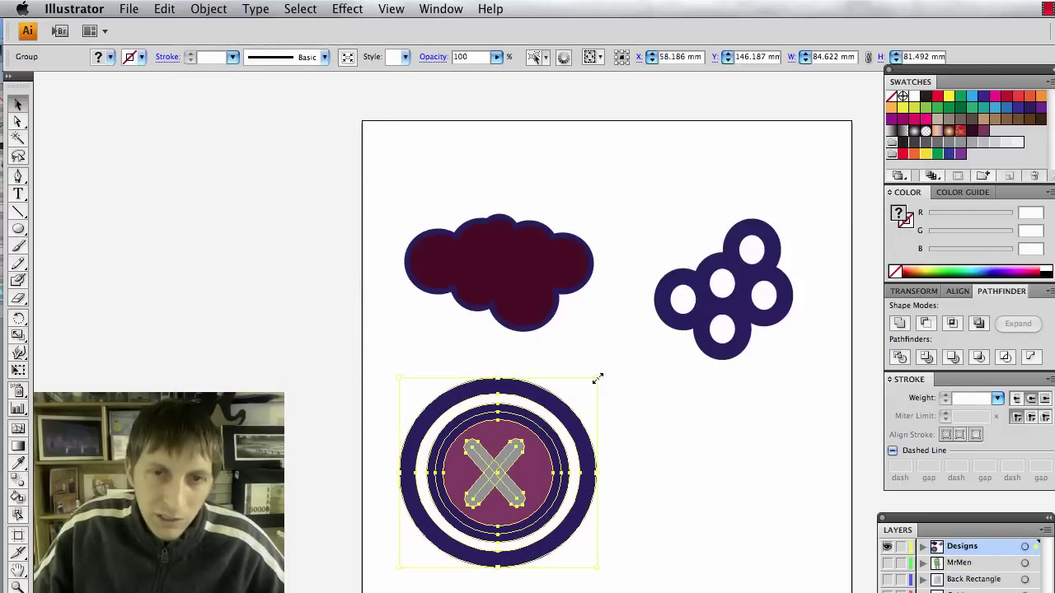
left_click_drag(598, 379, 512, 459)
left_click(535, 466)
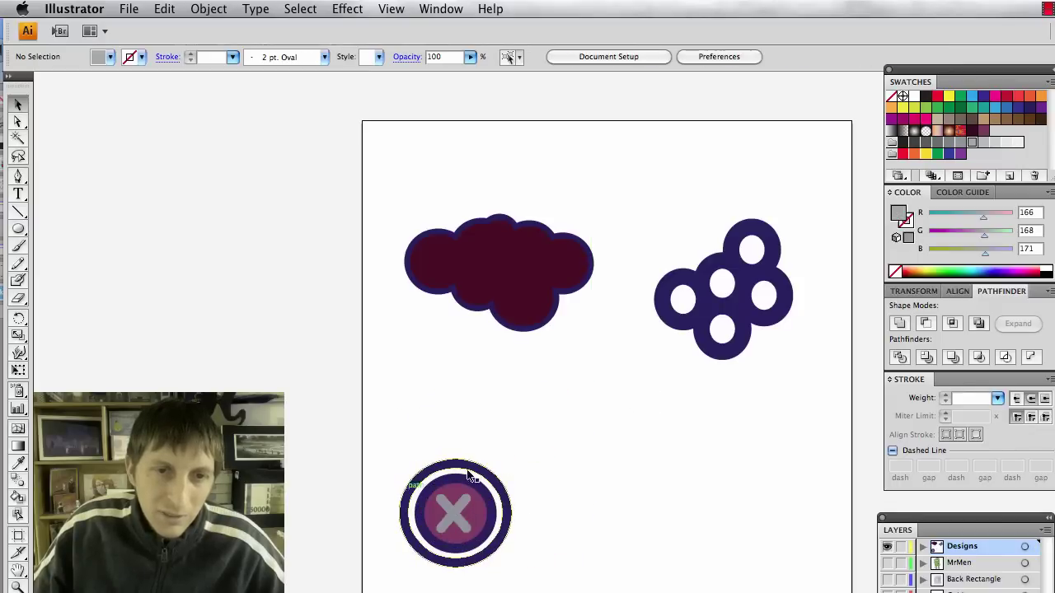
left_click_drag(486, 526, 773, 437)
left_click(571, 464)
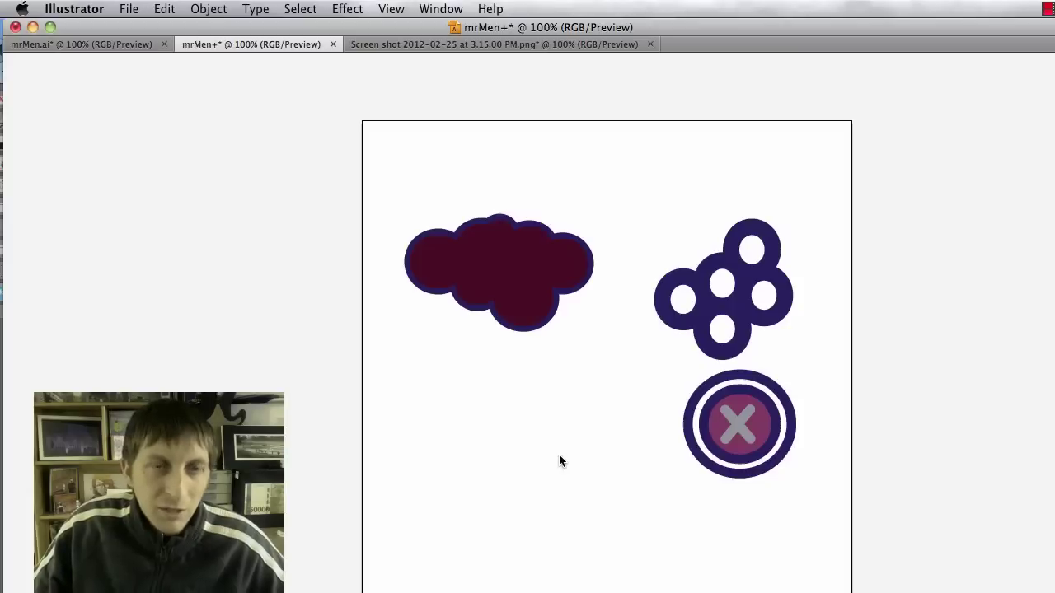
key("Tab")
key("p")
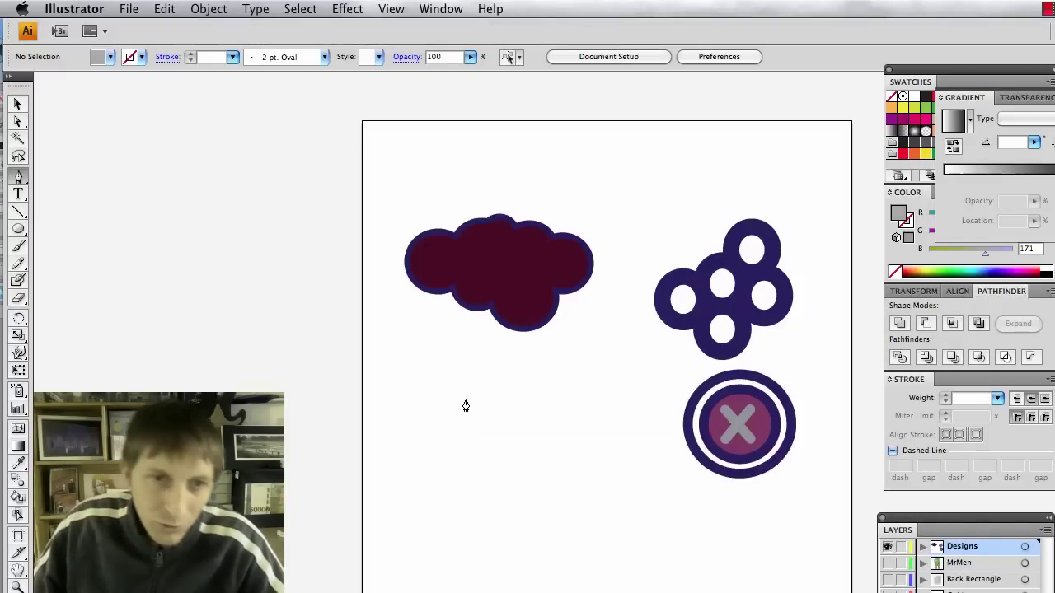
left_click(551, 354)
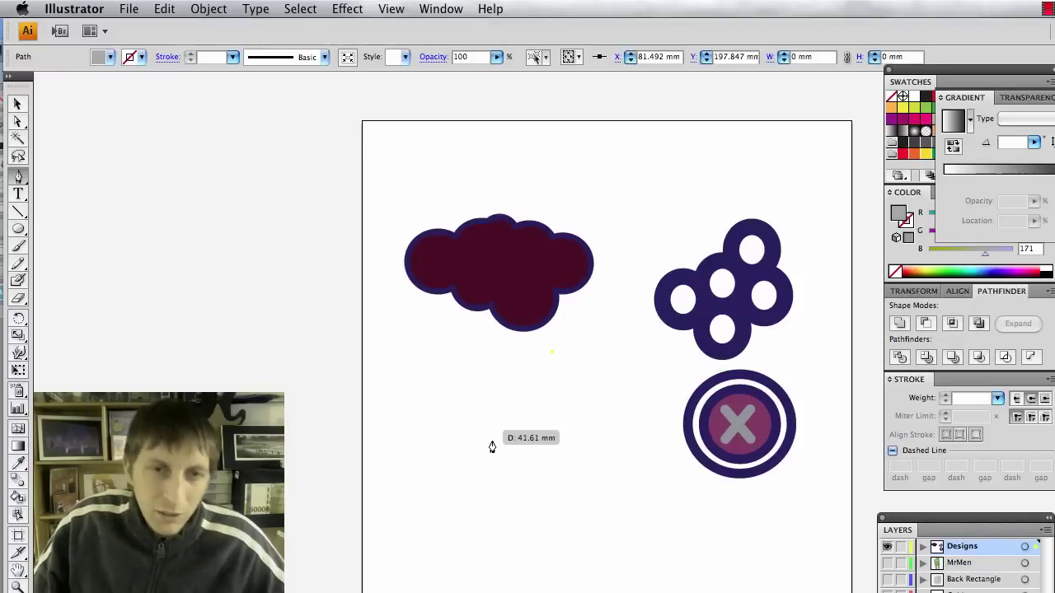
left_click(490, 443)
left_click(545, 428)
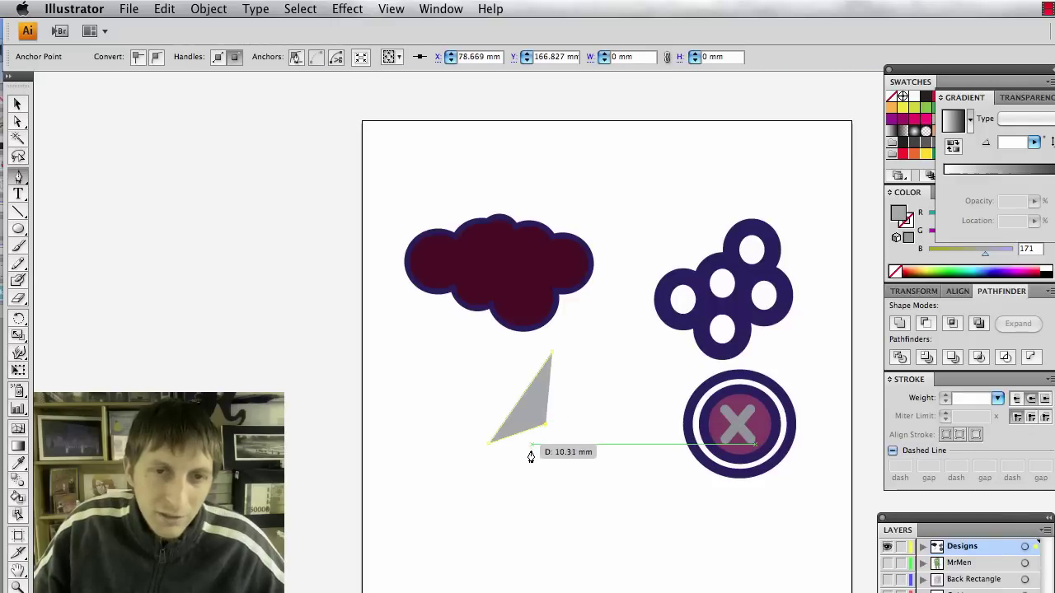
left_click(471, 505)
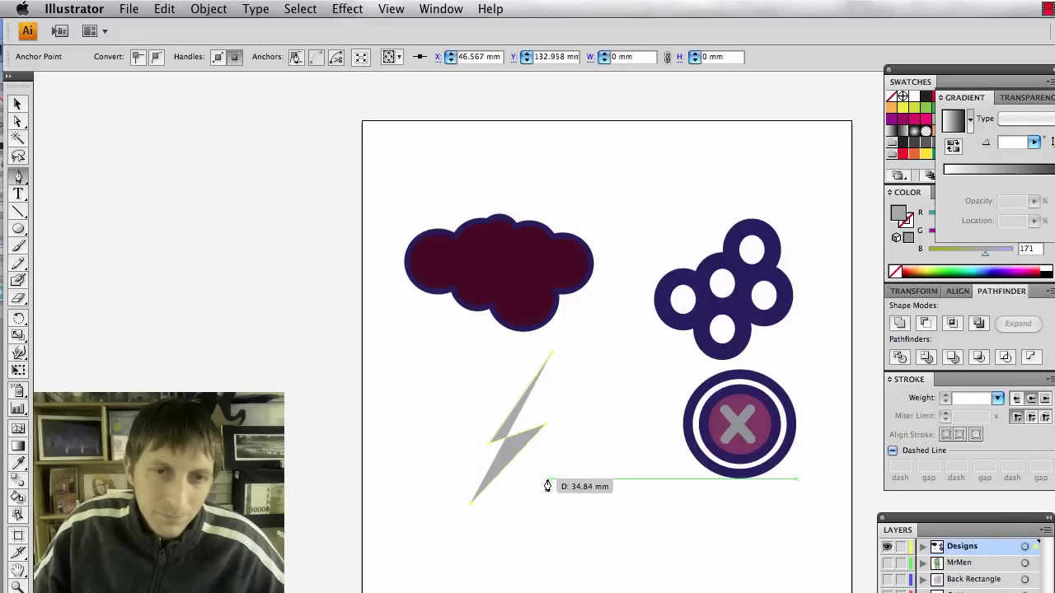
left_click(533, 458)
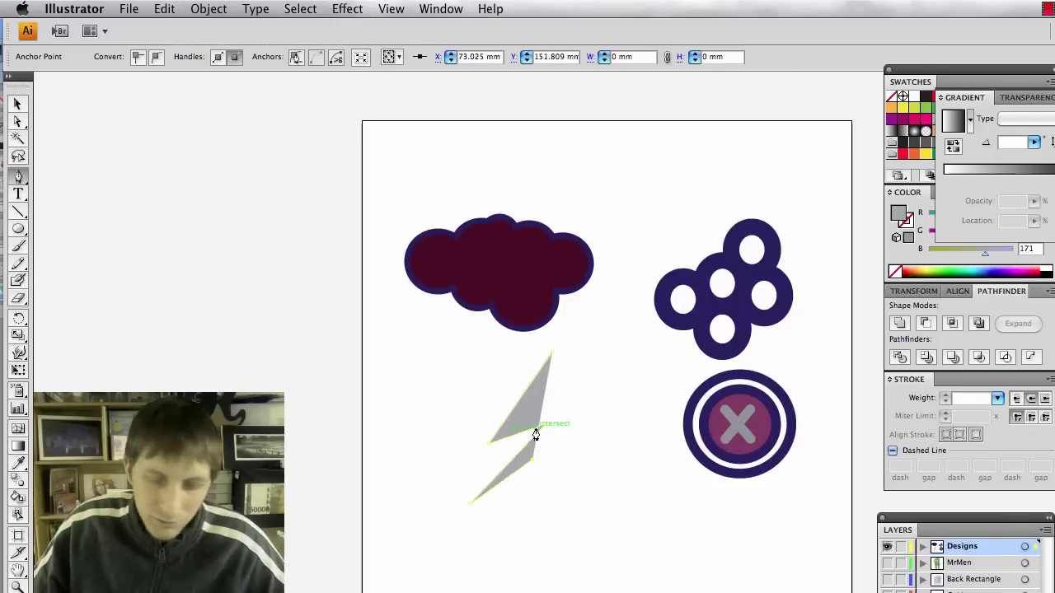
left_click(535, 434, "super")
key("Delete")
key("super+Tab")
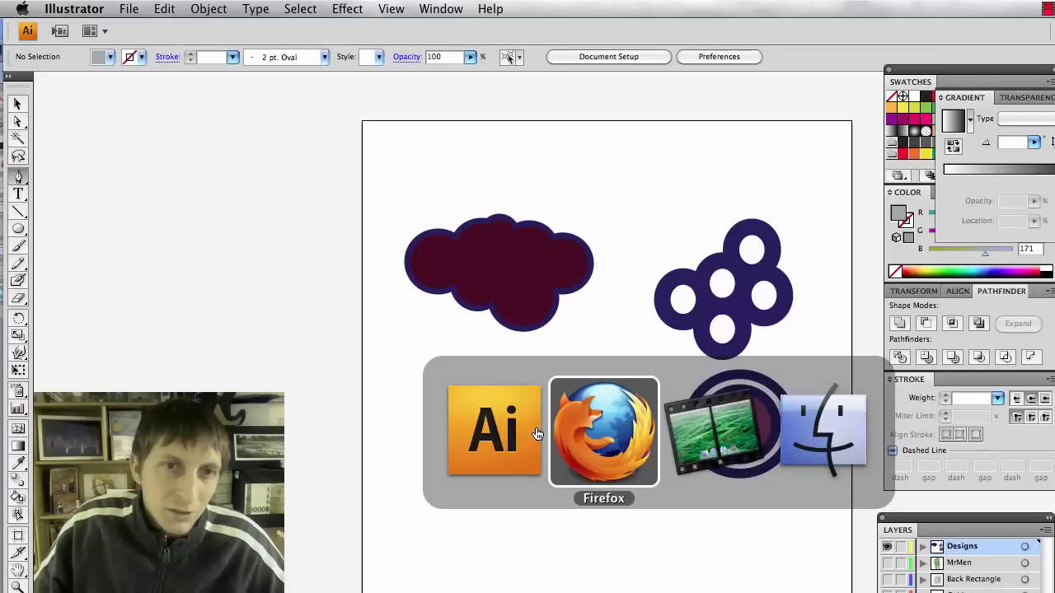
key("super+shift+Tab")
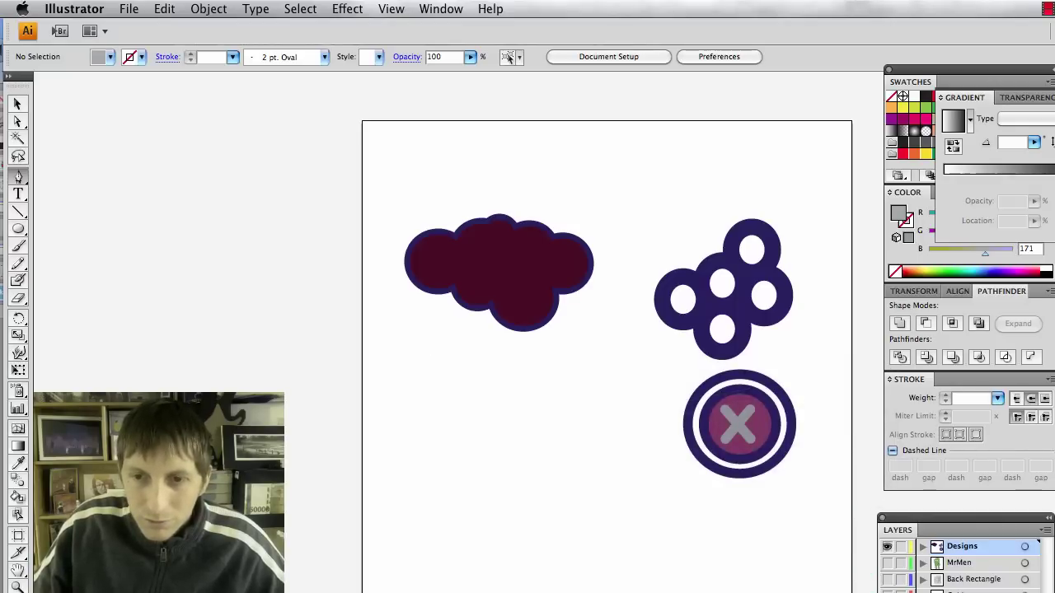
Show the reference sheet, move it left of the artboard, and begin a Pen path.
key("super+shift+w")
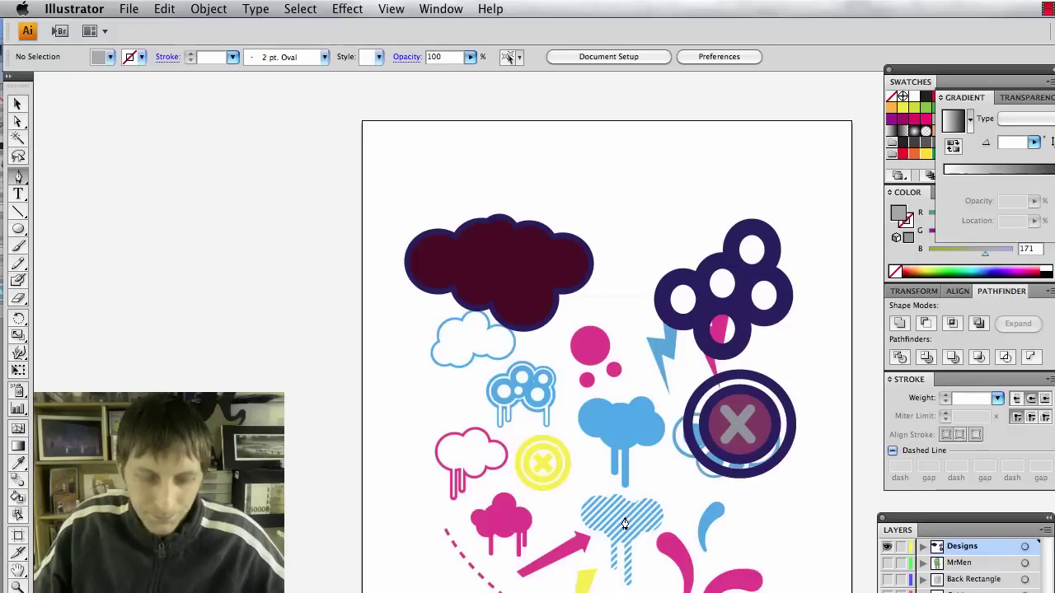
left_click_drag(563, 463, 215, 346)
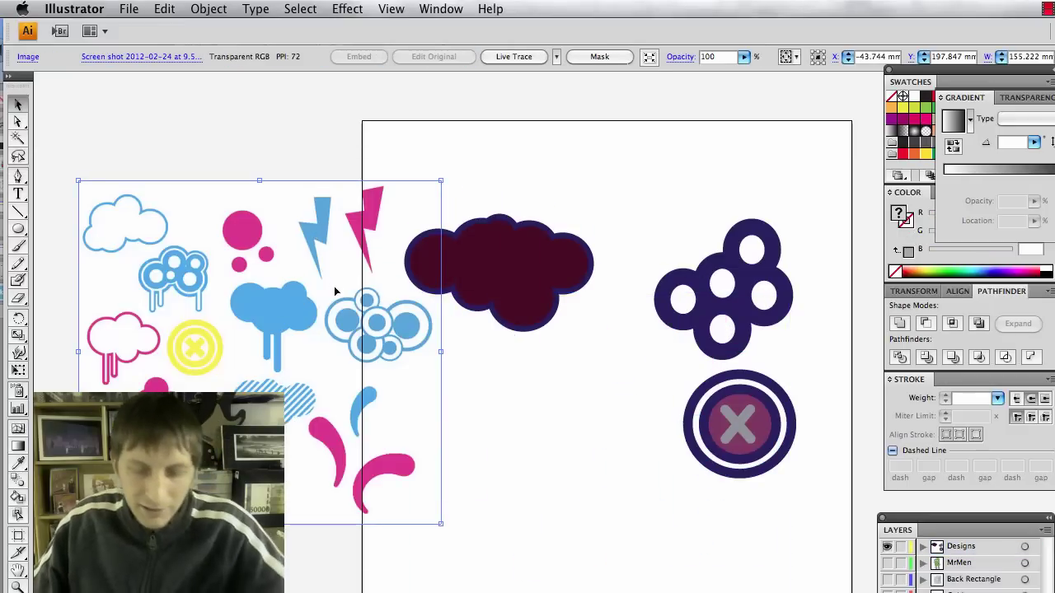
key("p")
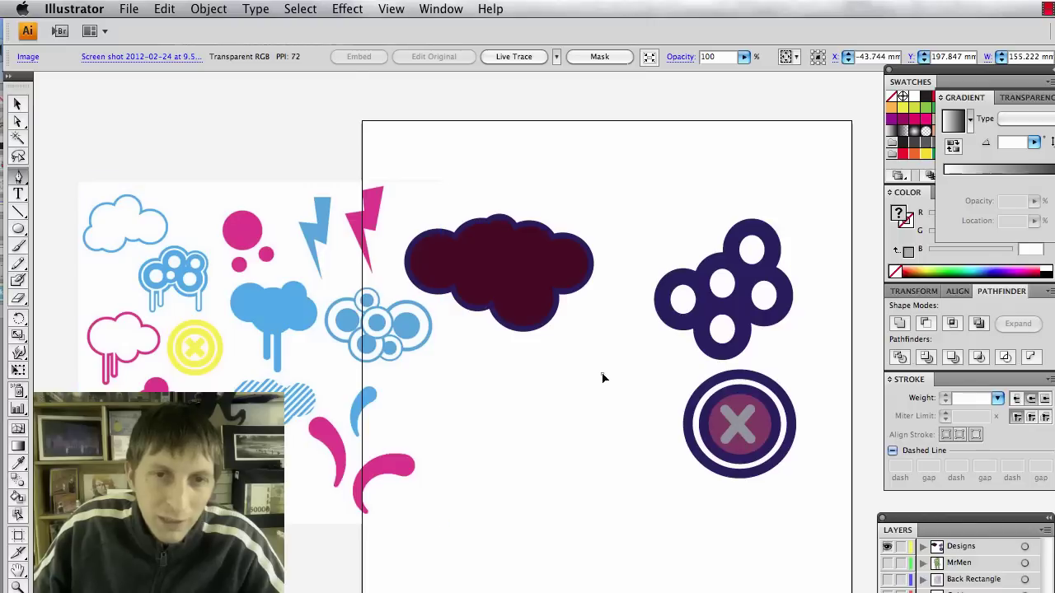
left_click_drag(578, 375, 555, 376)
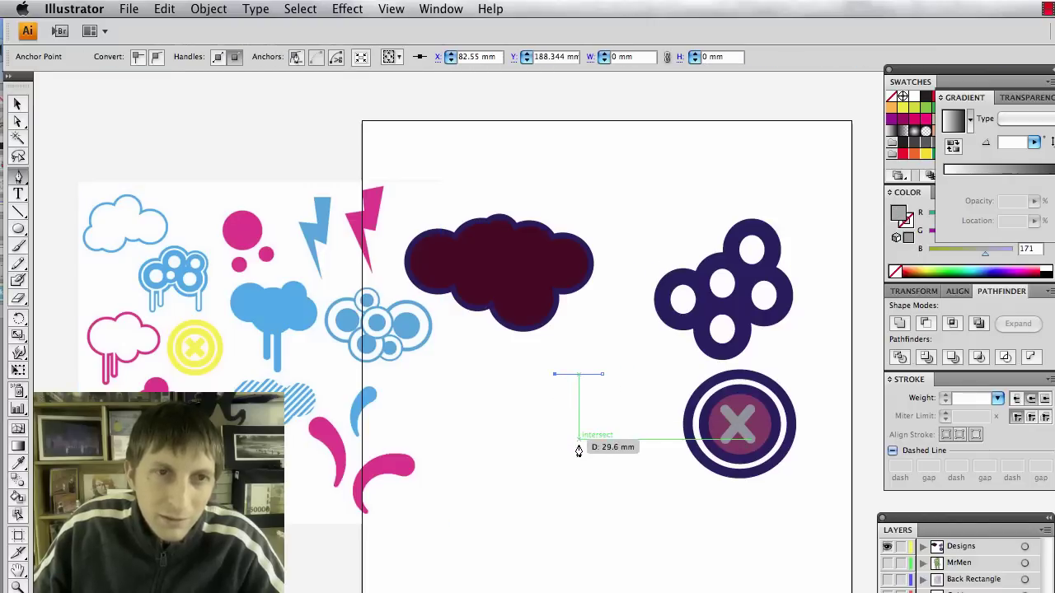
Click out the remaining bolt points and close the lightning-bolt path.
left_click_drag(578, 447, 547, 440)
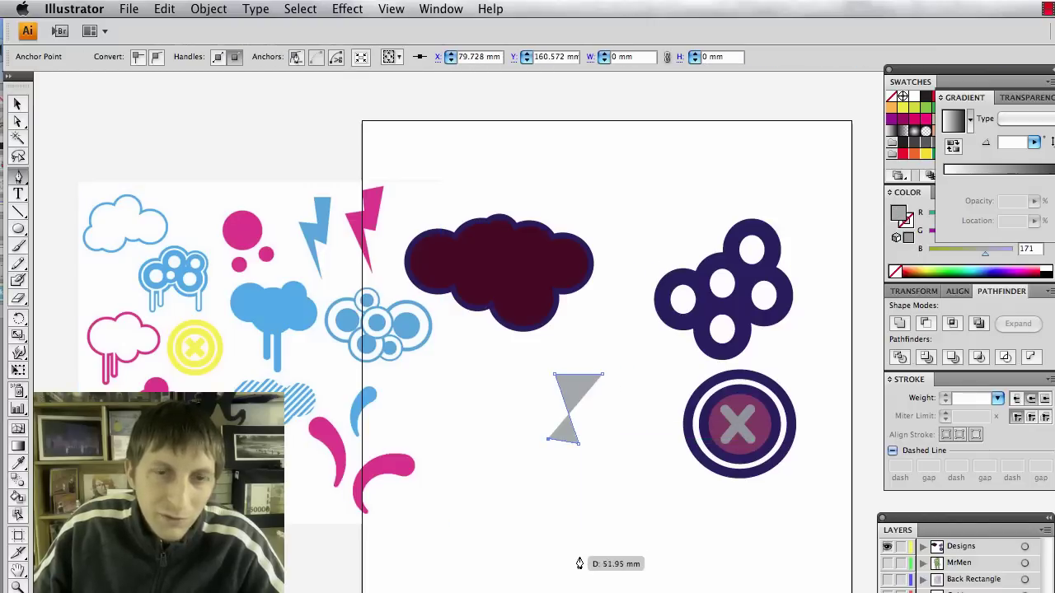
left_click(580, 553)
left_click(576, 465)
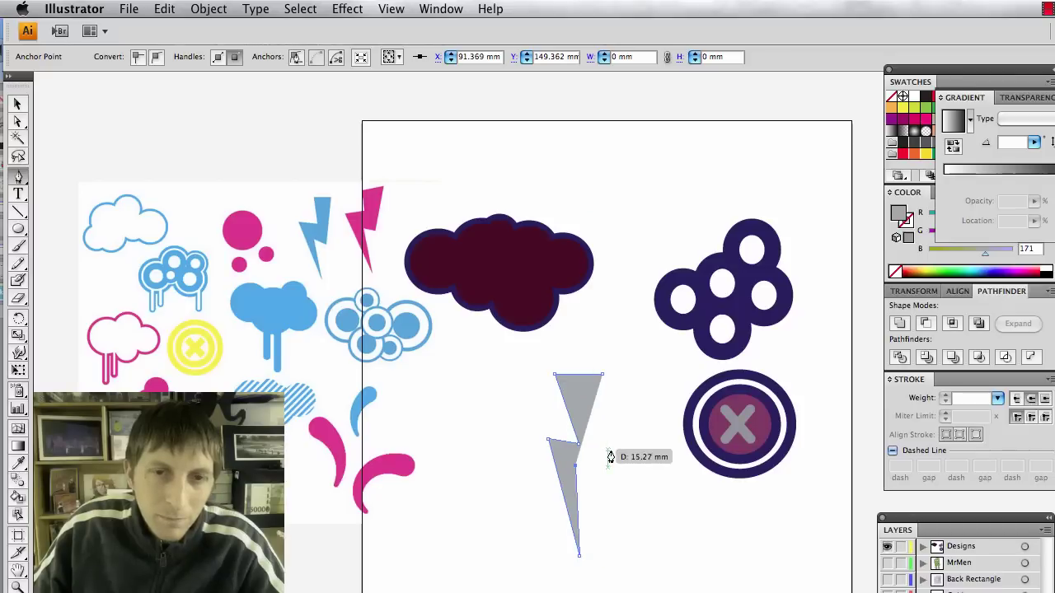
left_click(610, 450)
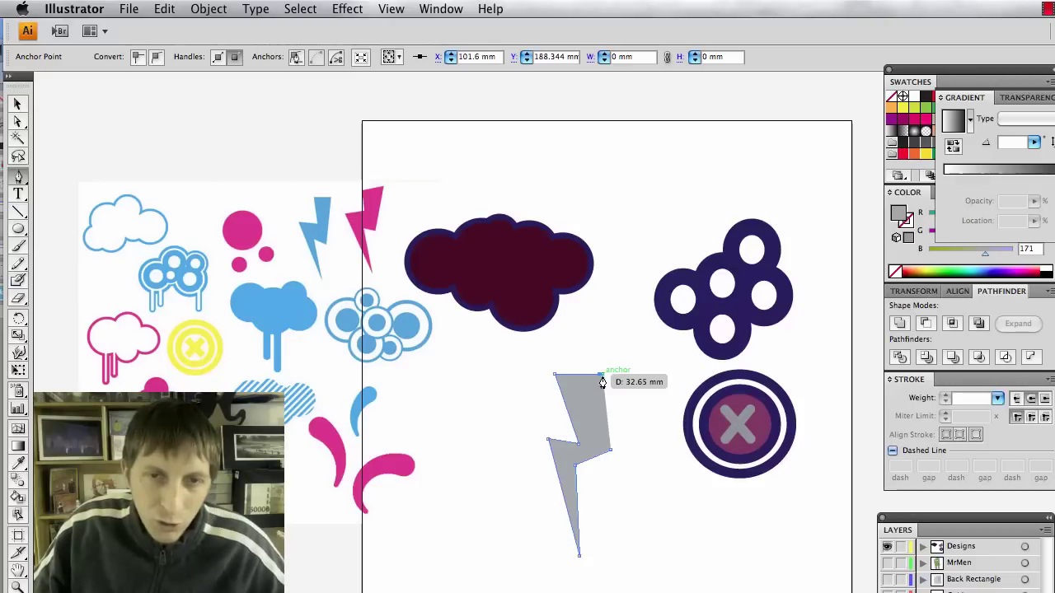
left_click(602, 377)
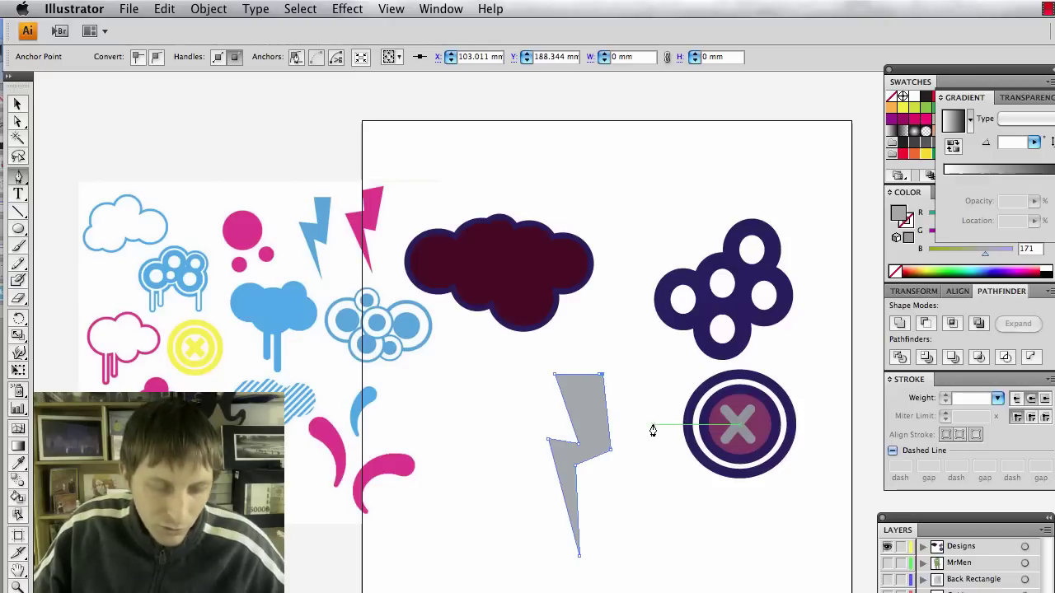
Narrow the bolt's lower-right anchor, select the bolt, and show the RGB colour sliders.
key("a")
left_click_drag(611, 453, 580, 449)
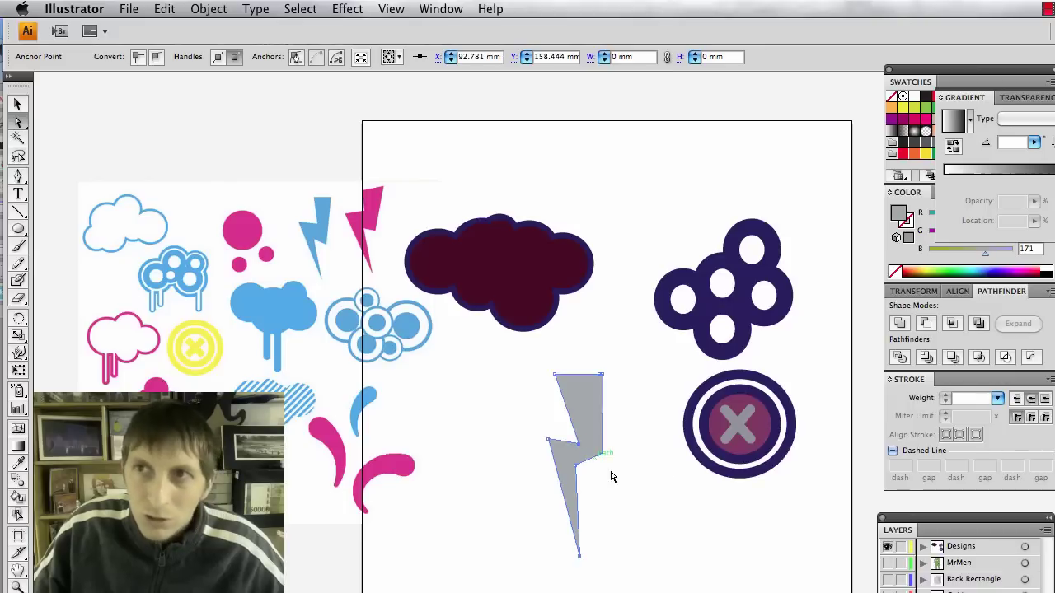
key("v")
left_click(622, 524)
left_click(601, 447)
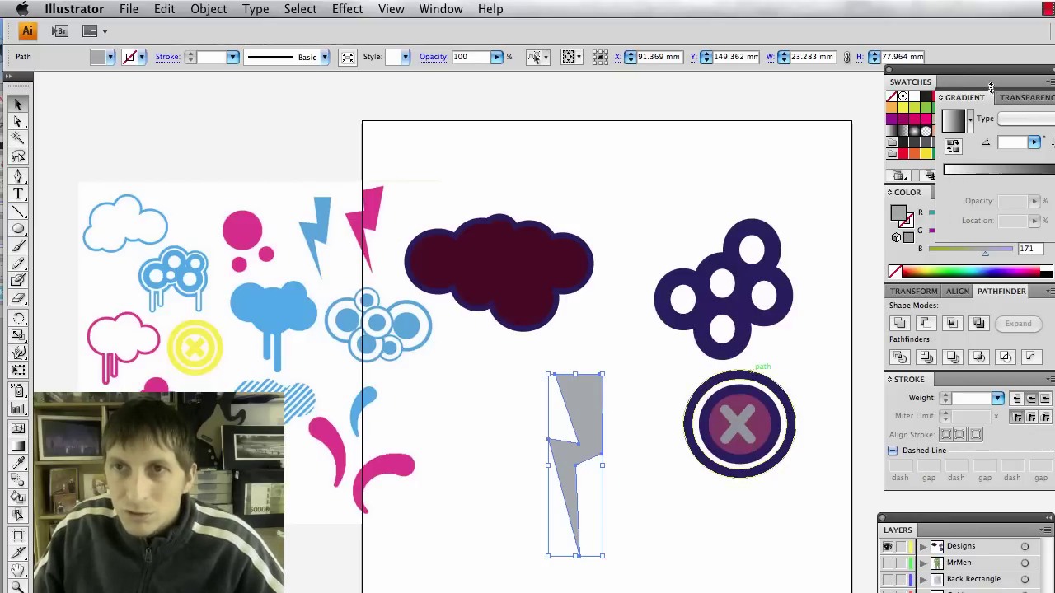
double_click(961, 85)
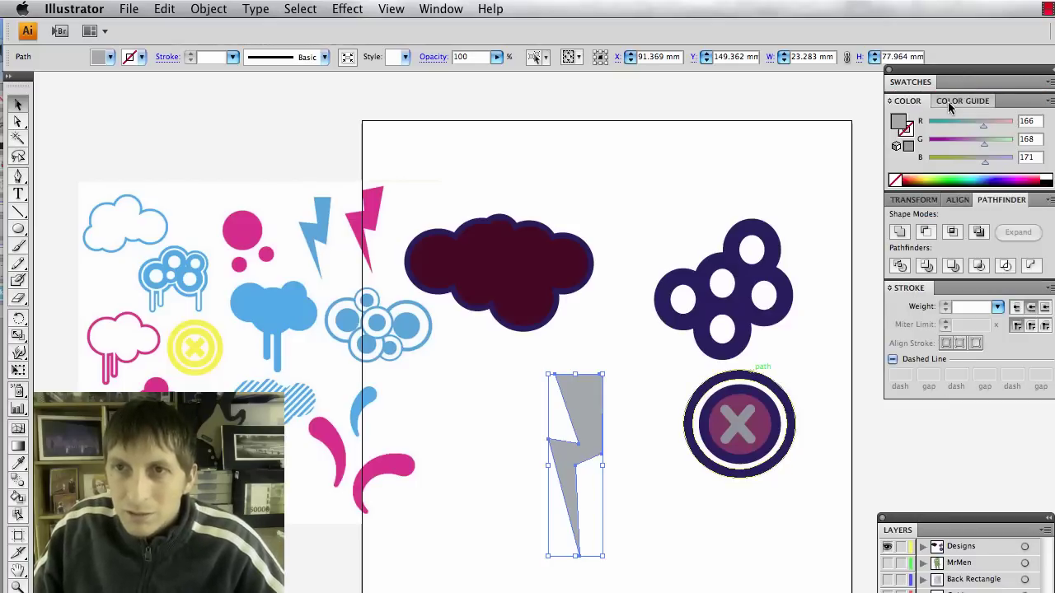
left_click(947, 102)
left_click(903, 100)
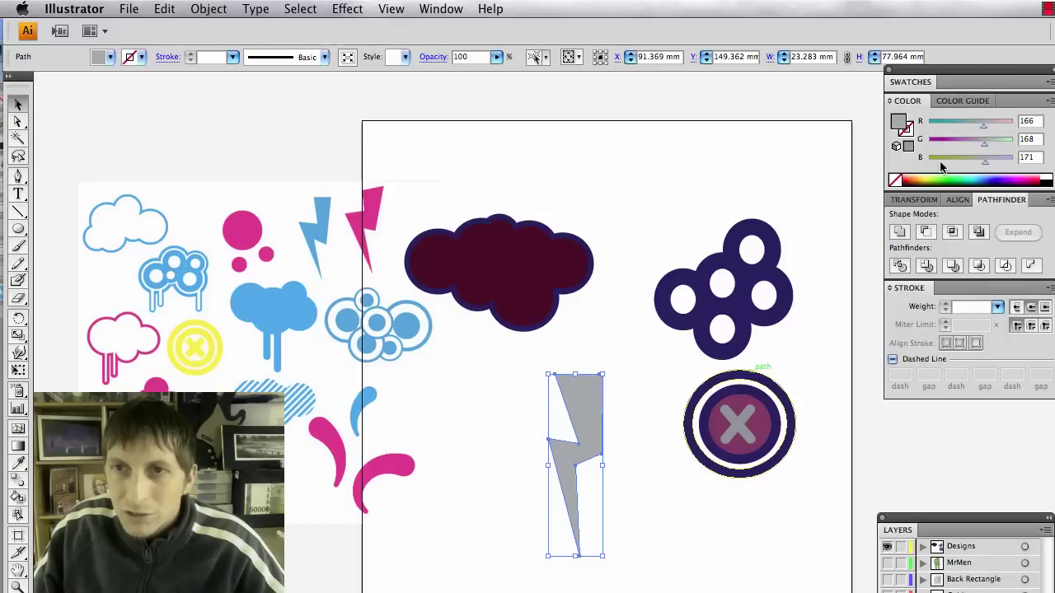
Fill the lightning bolt purple and move it beside the target button.
left_click(905, 82)
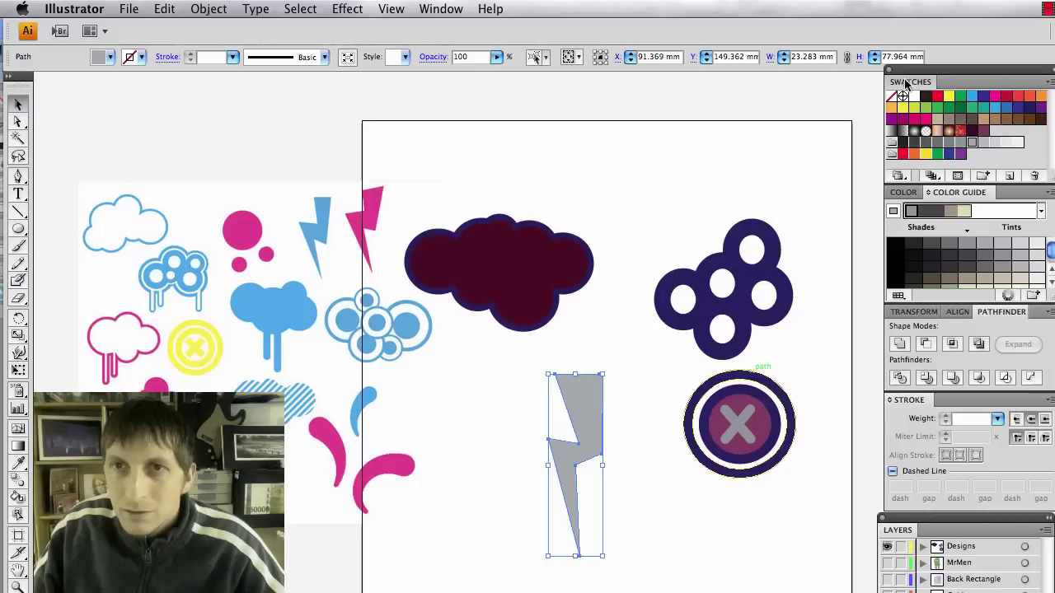
left_click(983, 130)
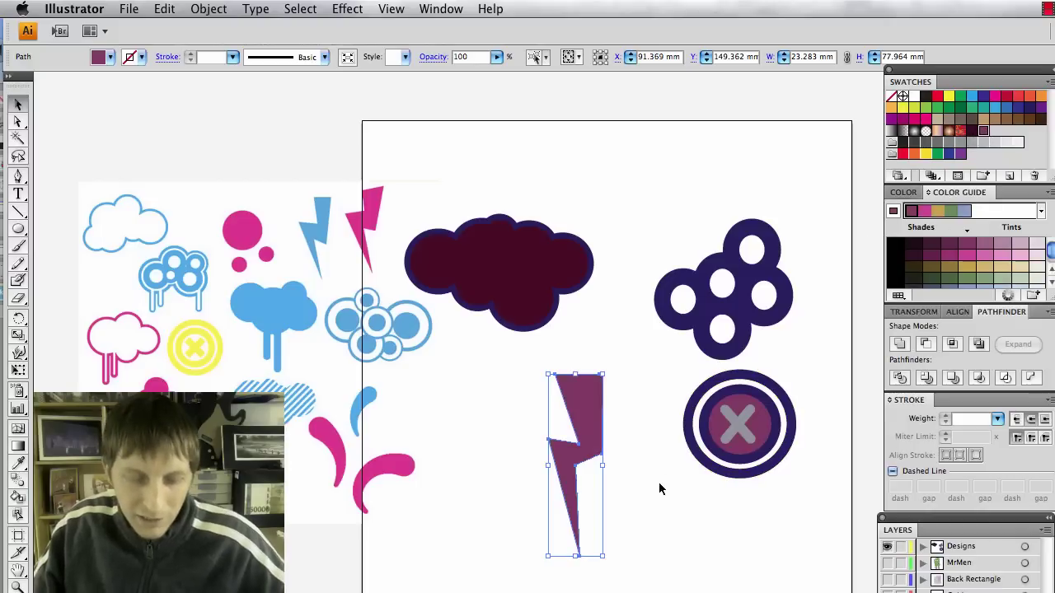
left_click(610, 451)
left_click(600, 441)
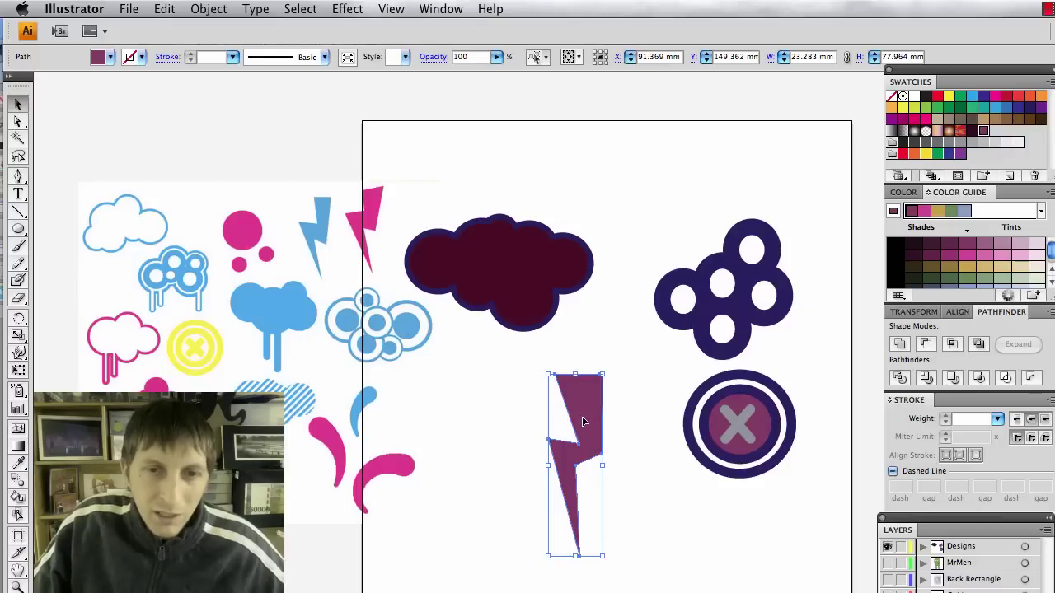
left_click_drag(579, 437, 664, 392)
left_click(539, 498)
Draw a small purple ellipse and a purple star, then select both.
left_click_drag(18, 230, 54, 263)
left_click_drag(419, 509, 452, 547)
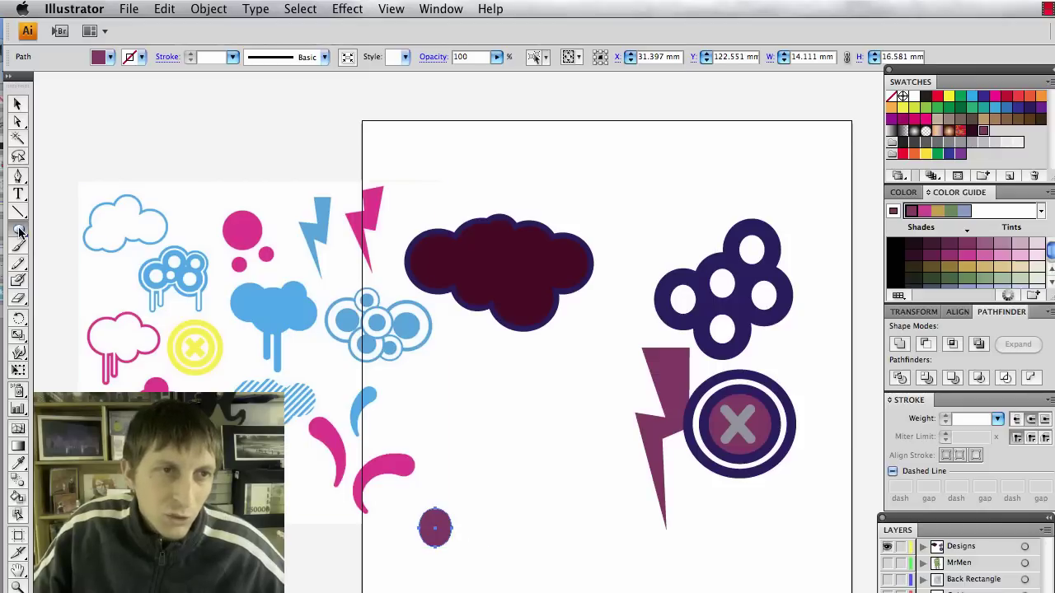
left_click_drag(20, 232, 78, 301)
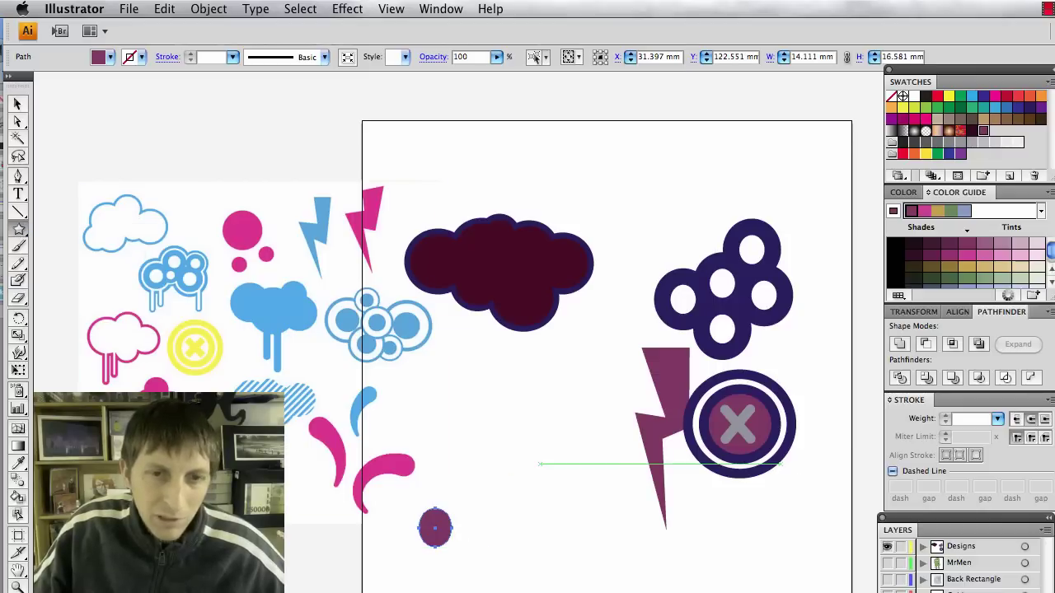
mouse_move(536, 462)
left_mouse_down()
mouse_move(577, 496)
mouse_move(567, 497)
left_mouse_up()
key("v")
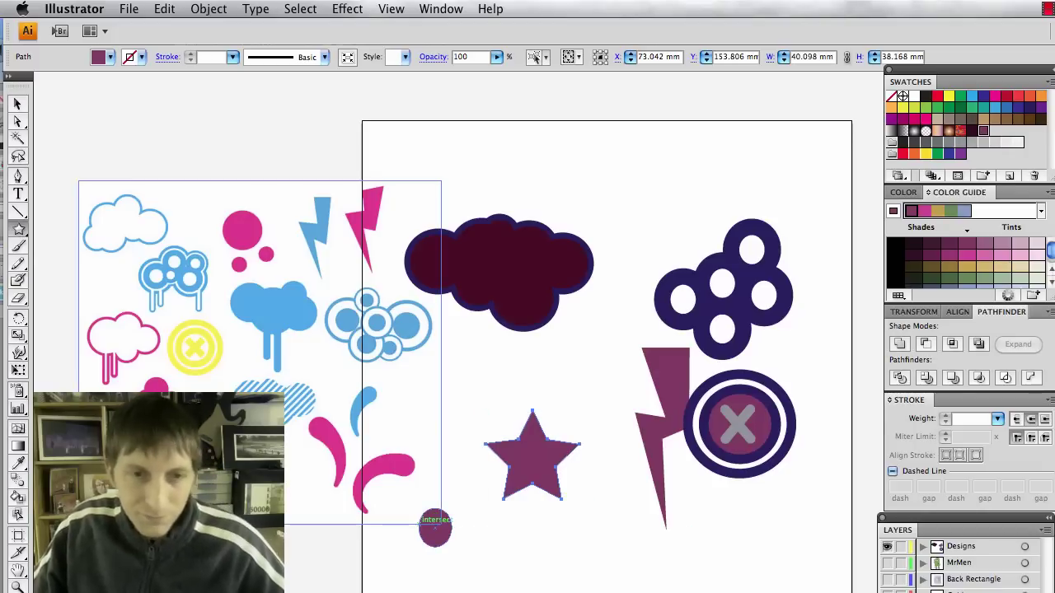
left_click(459, 558)
left_click(433, 527)
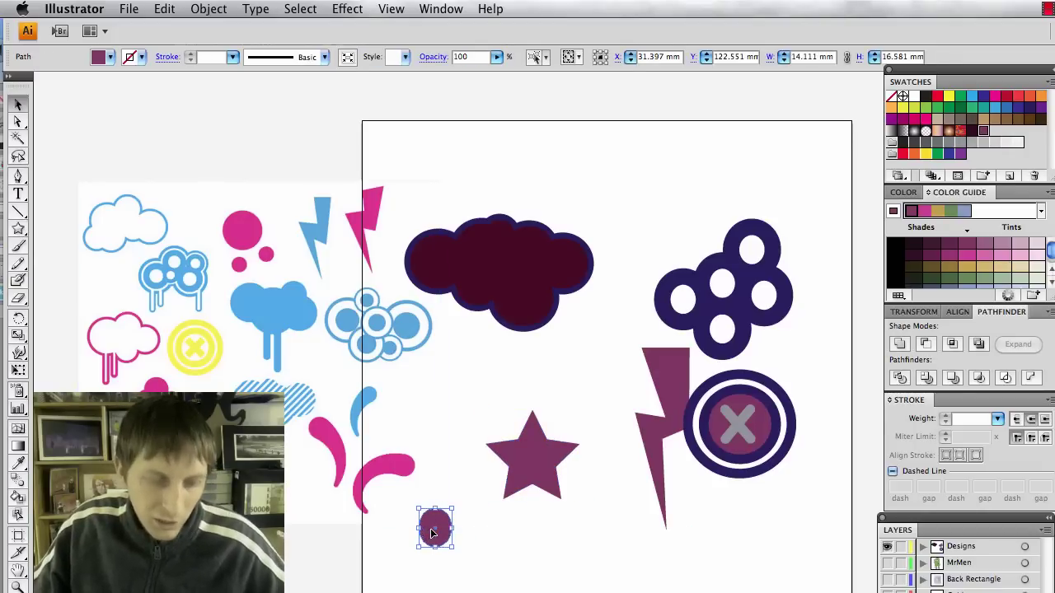
left_click(529, 476, "shift")
left_click(200, 10)
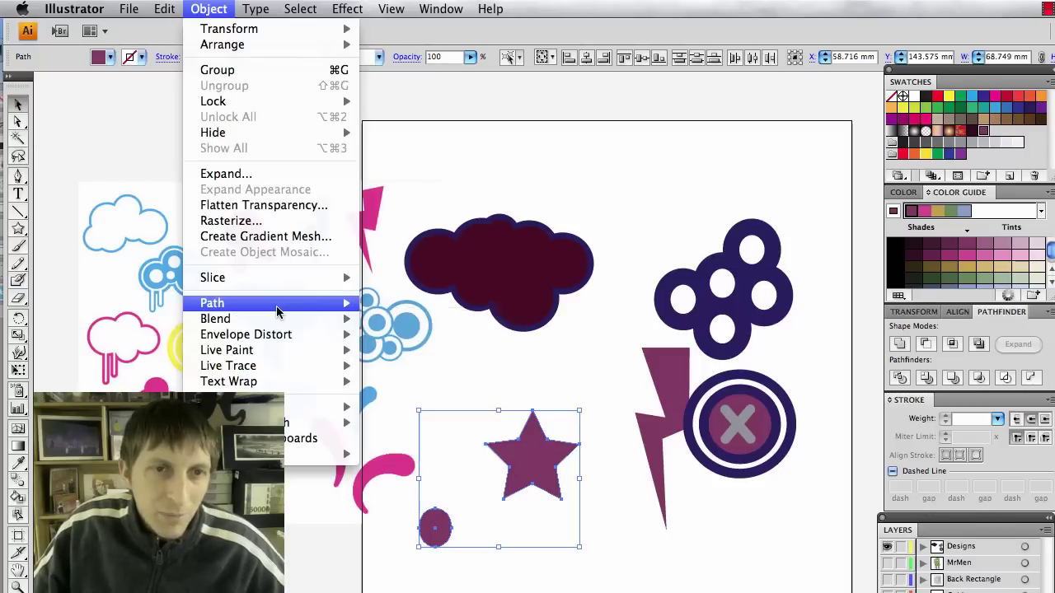
Make a trial blend of the ellipse into the star, then undo it.
mouse_move(278, 309)
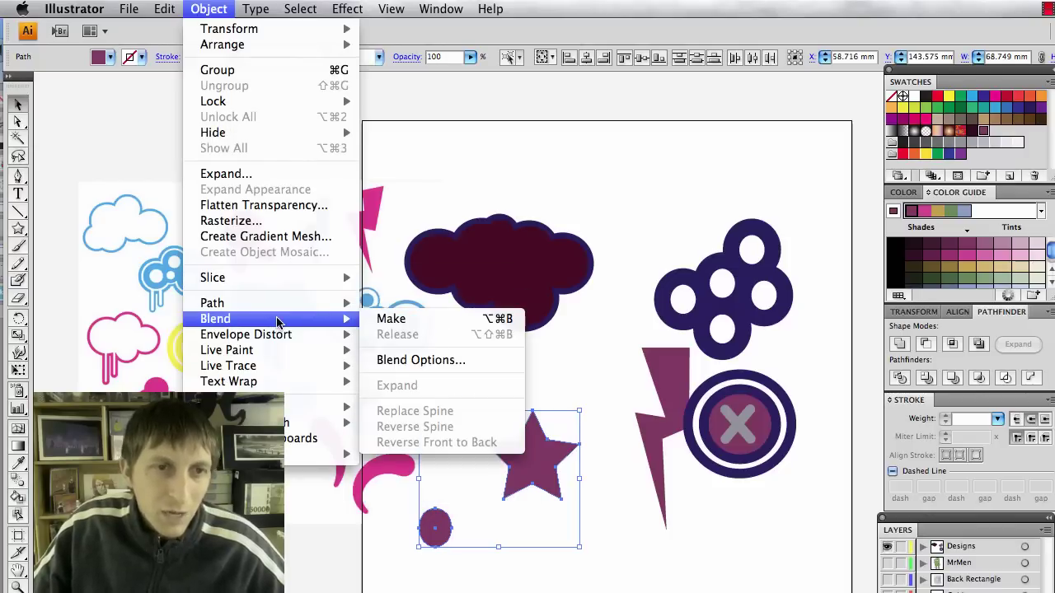
left_click(408, 322)
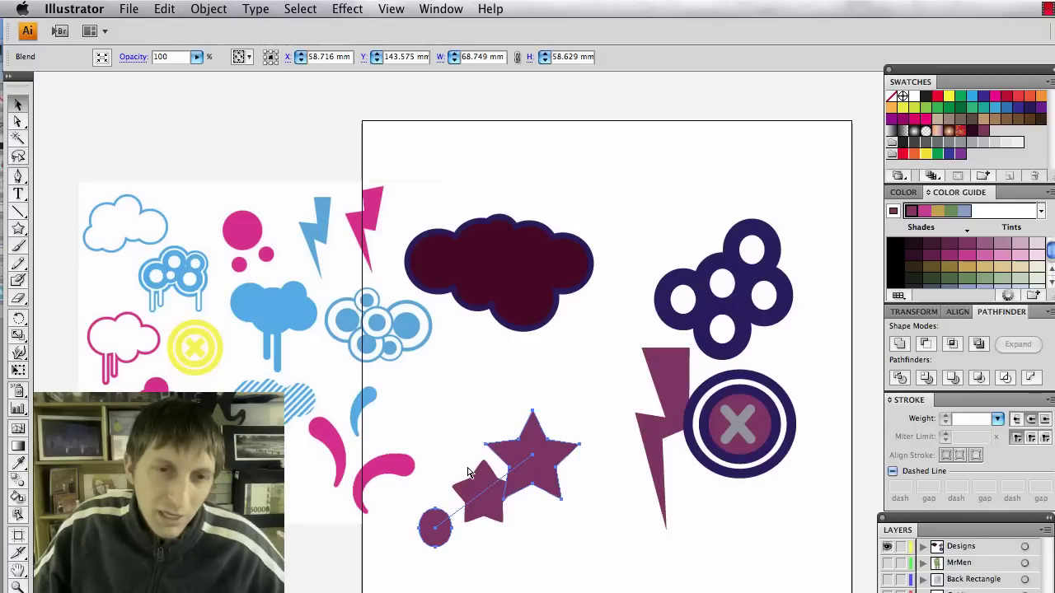
key("super+z")
Set Blend Options spacing to Specified Steps with 50 steps.
left_click(209, 9)
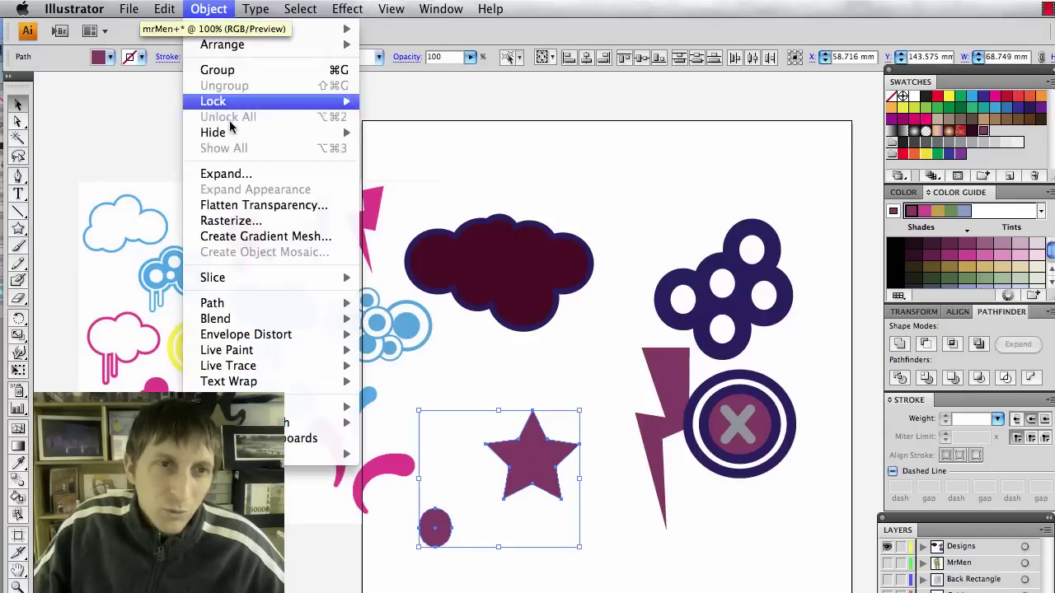
mouse_move(249, 323)
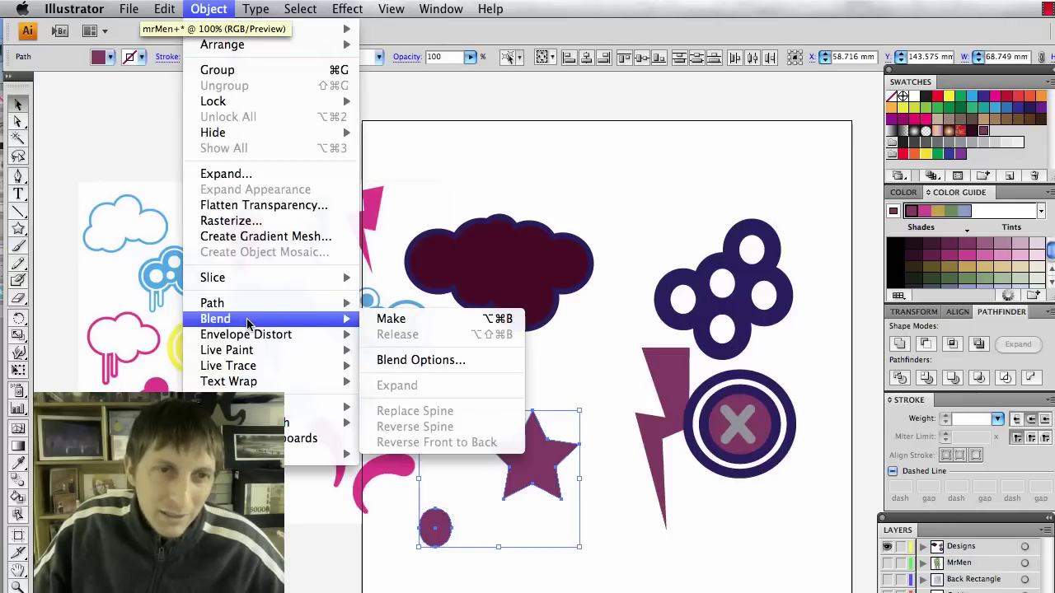
left_click(393, 361)
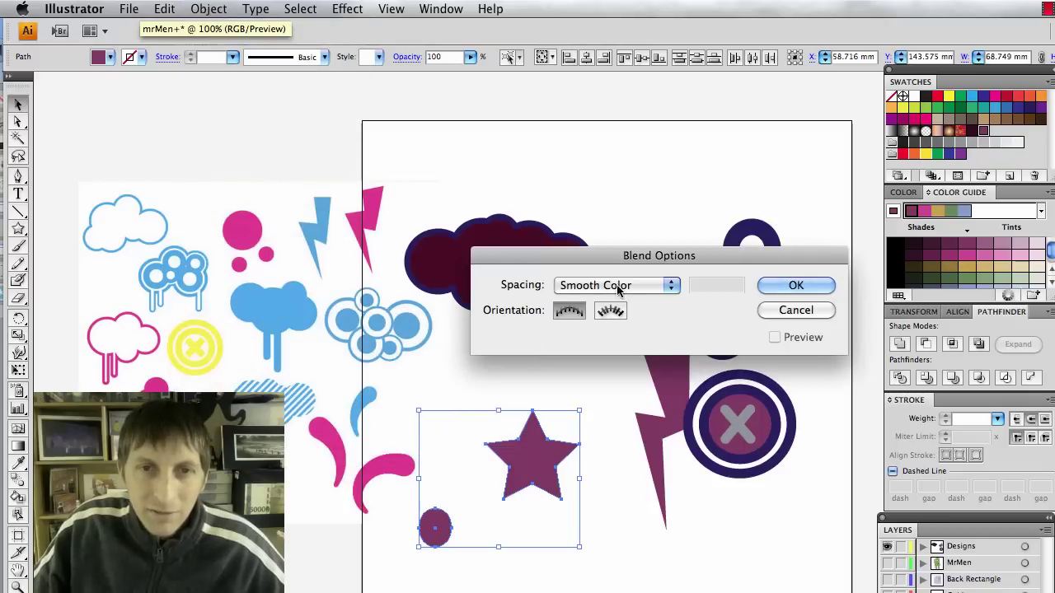
left_click(577, 286)
left_click(596, 299)
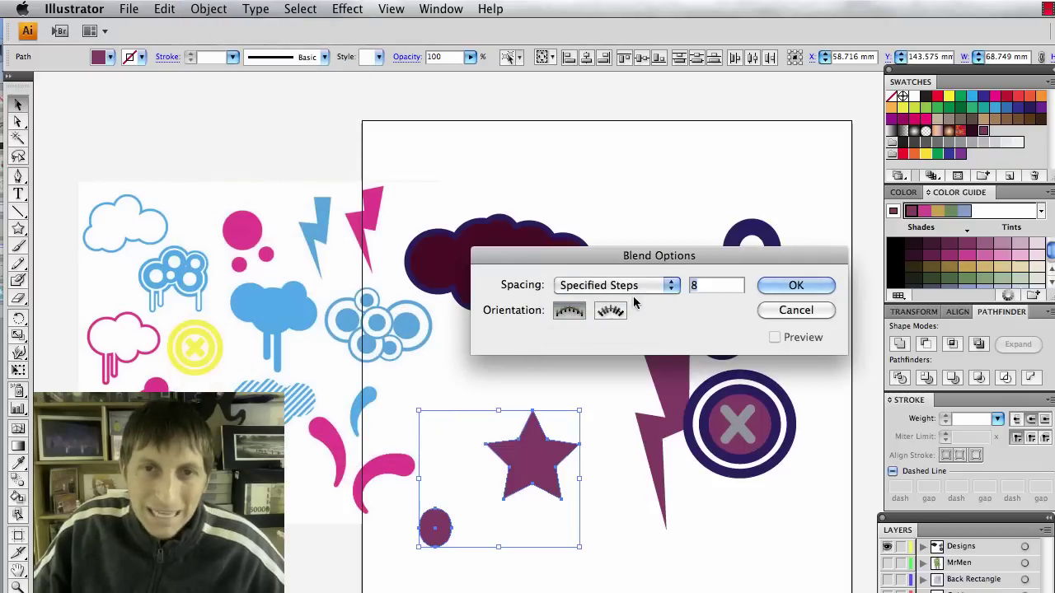
double_click(693, 286)
type("50")
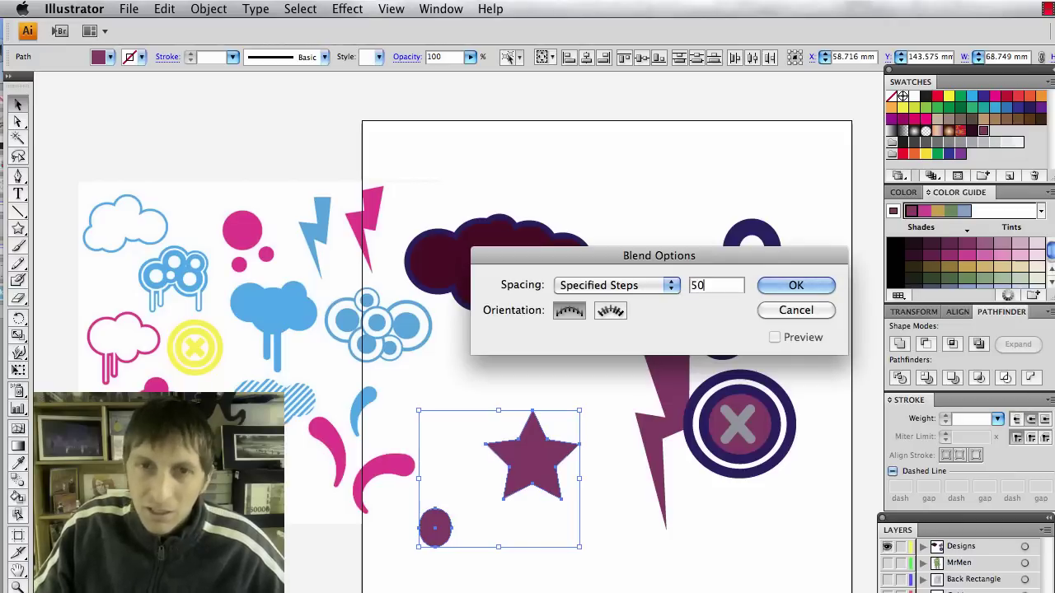
key("Return")
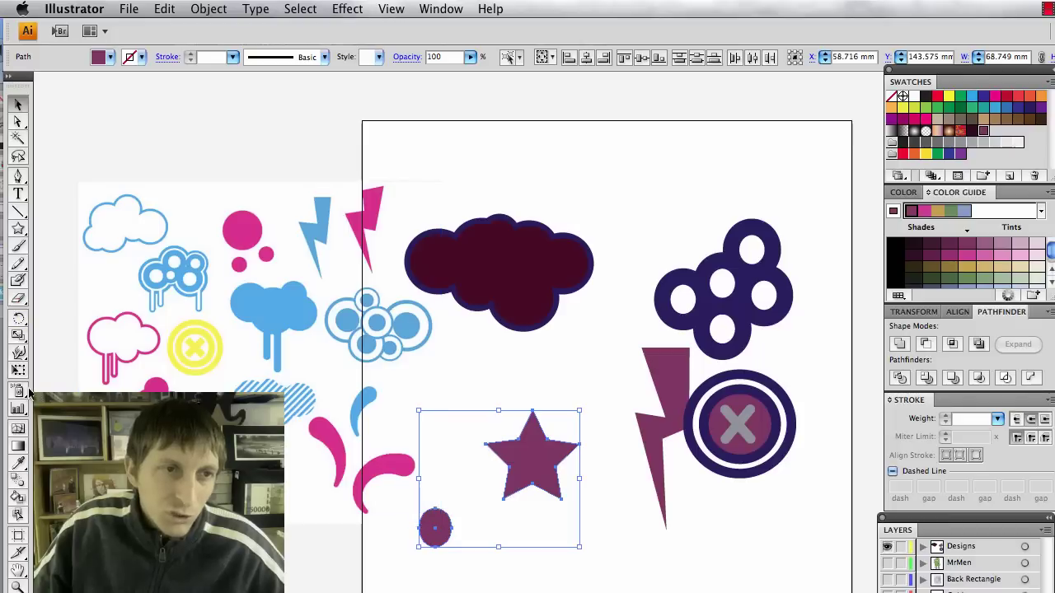
left_click(18, 481)
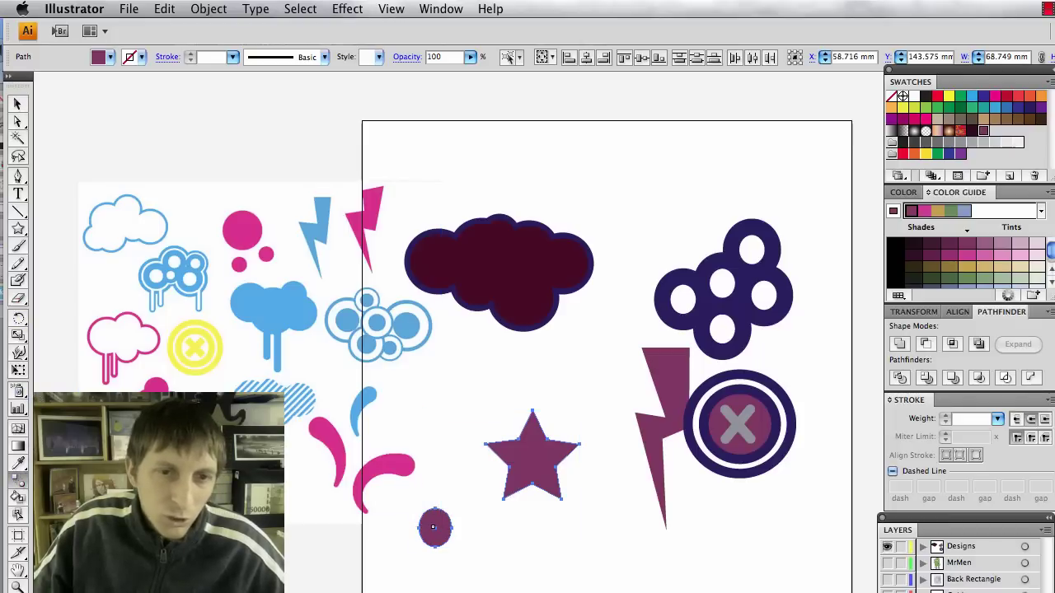
Blend the small circle into the star and nudge the circle's tail up and right.
left_click(529, 471)
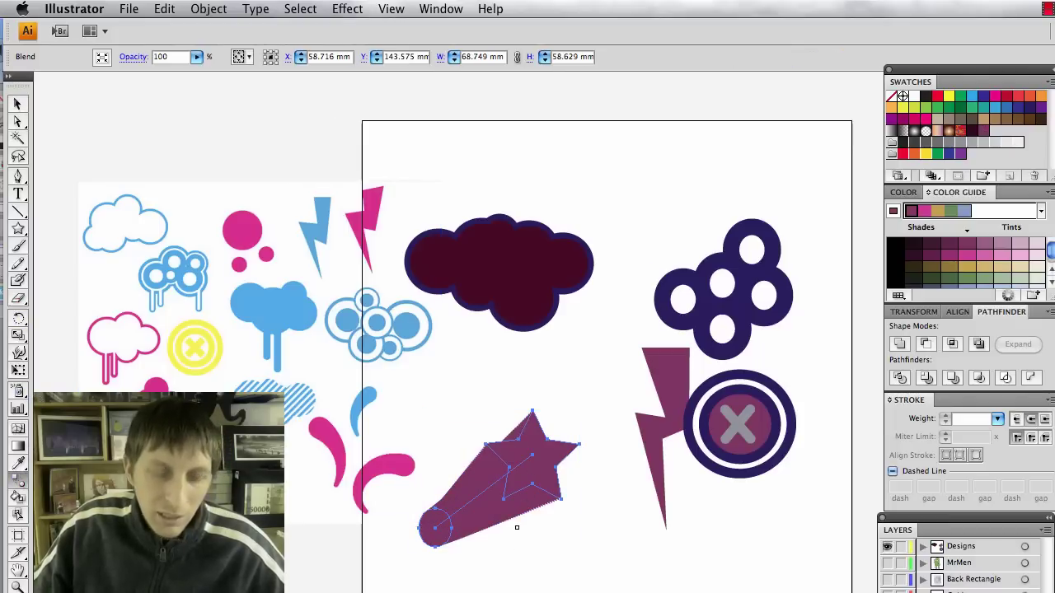
key("v")
left_click(540, 560)
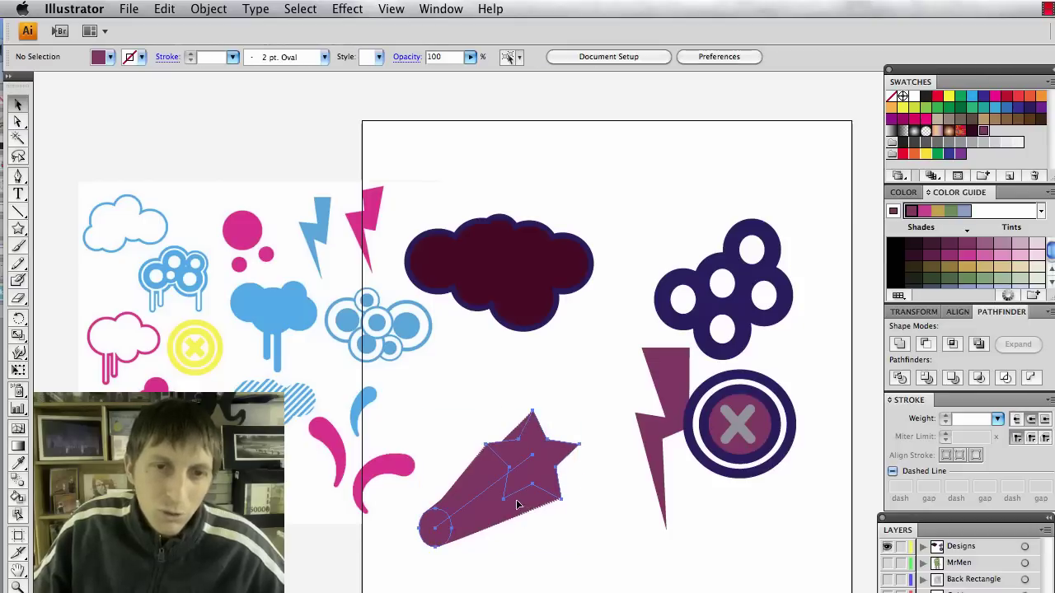
left_click(427, 547)
key("a")
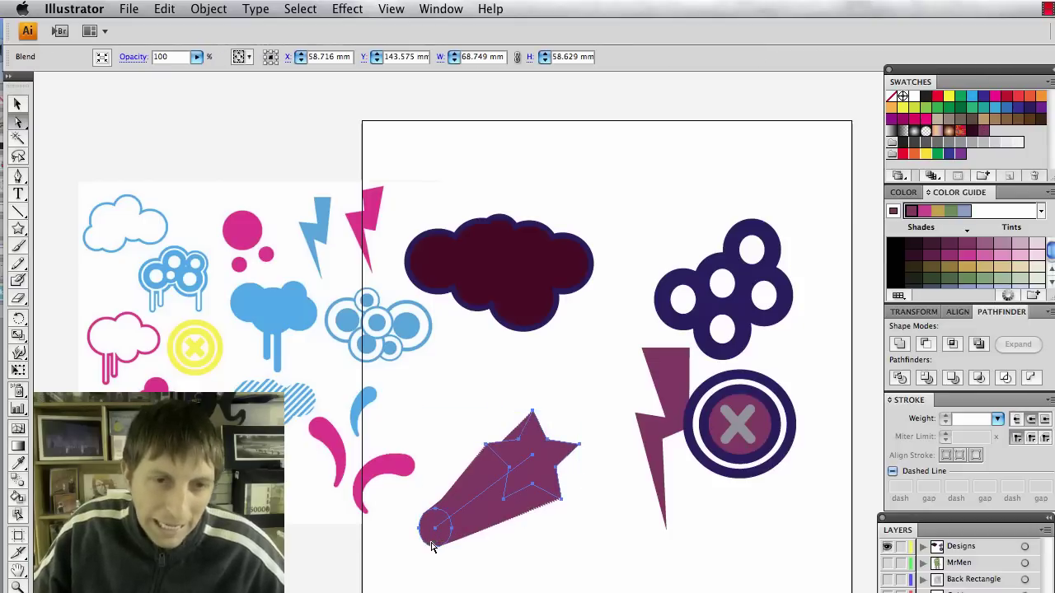
left_click(426, 533)
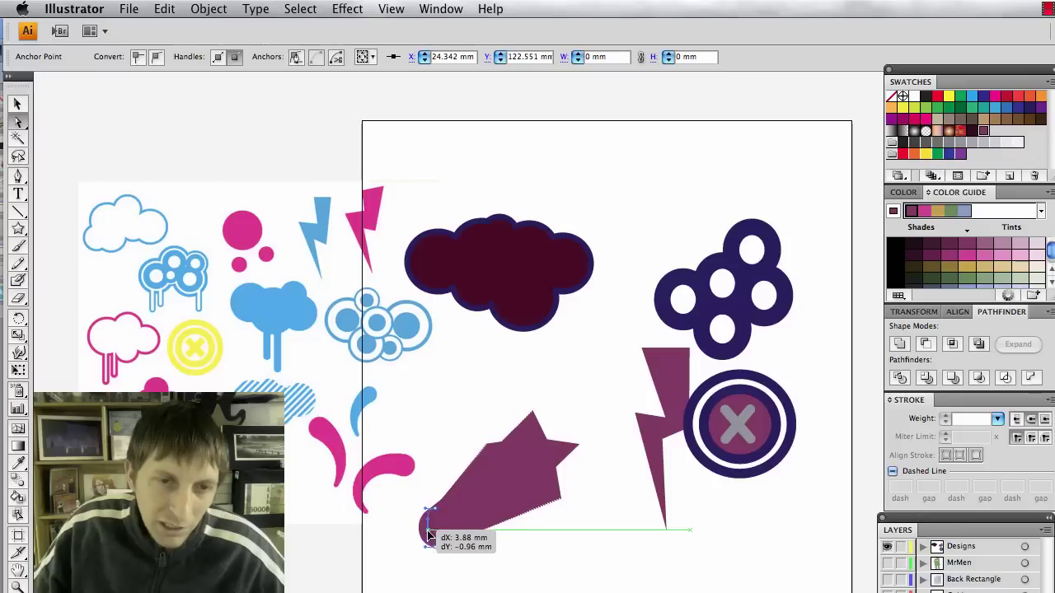
left_click(482, 590)
left_click_drag(436, 514, 448, 517)
left_click(559, 582)
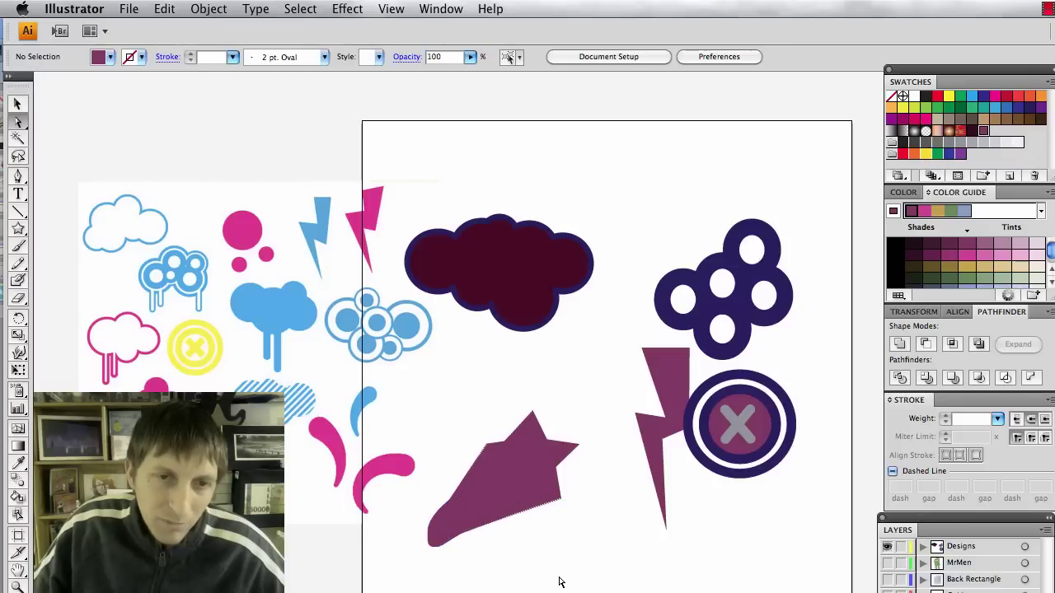
Move the shooting-star blend slightly down and to the left.
left_click(544, 504)
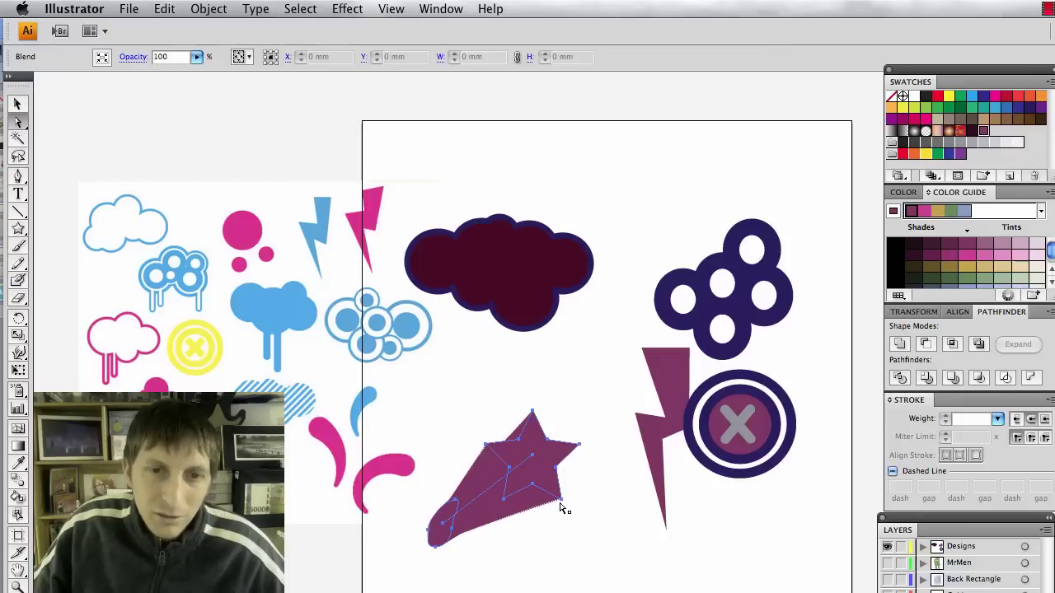
left_click(551, 569)
left_click(522, 484)
left_click_drag(523, 485, 505, 509)
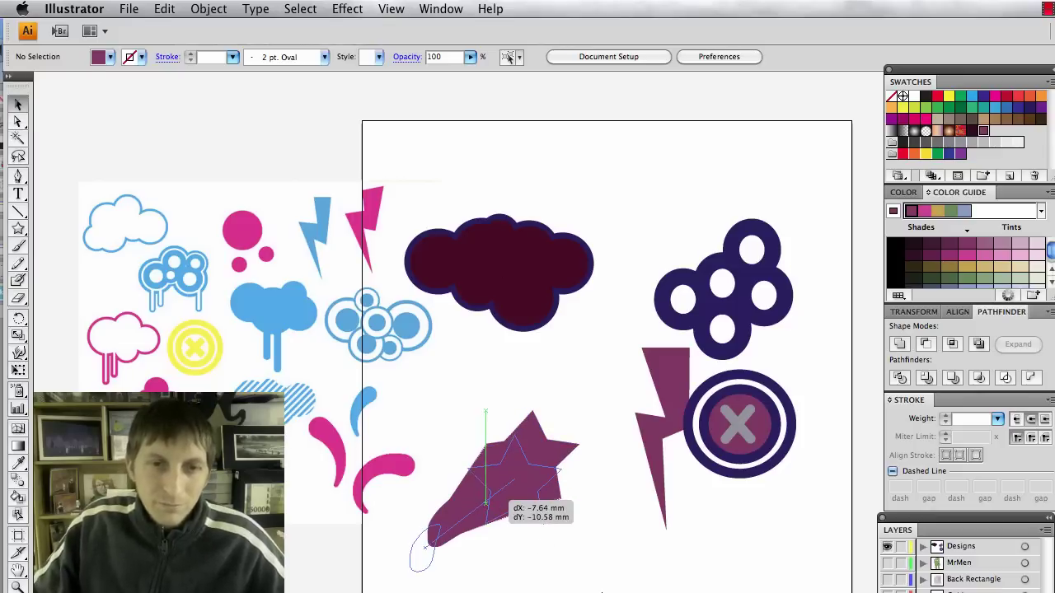
left_click(605, 590)
Copy the shooting-star blend and paste a copy in front.
left_click(506, 513)
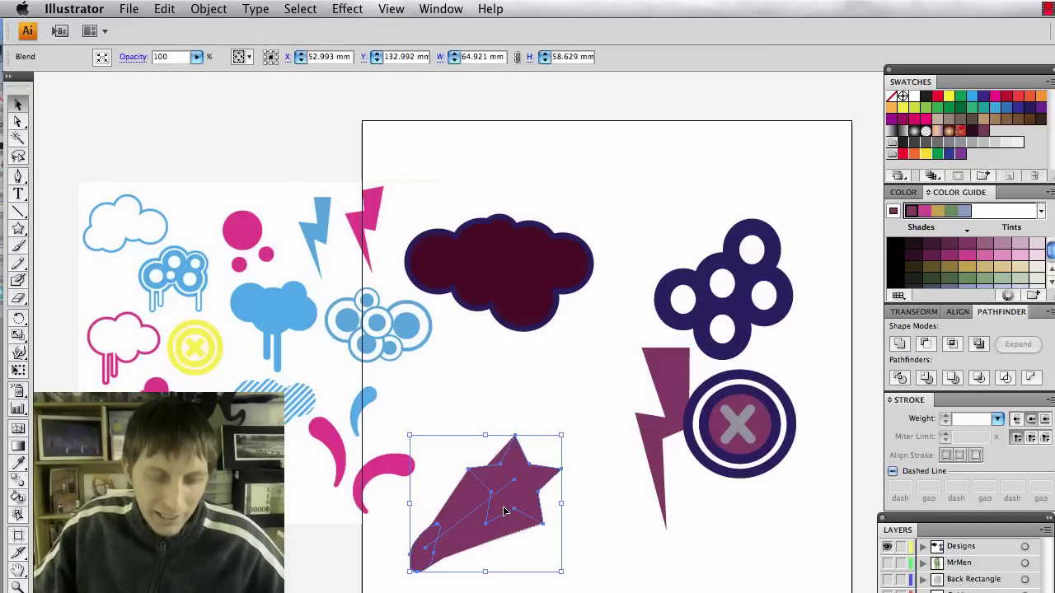
key("super+c")
key("super+f")
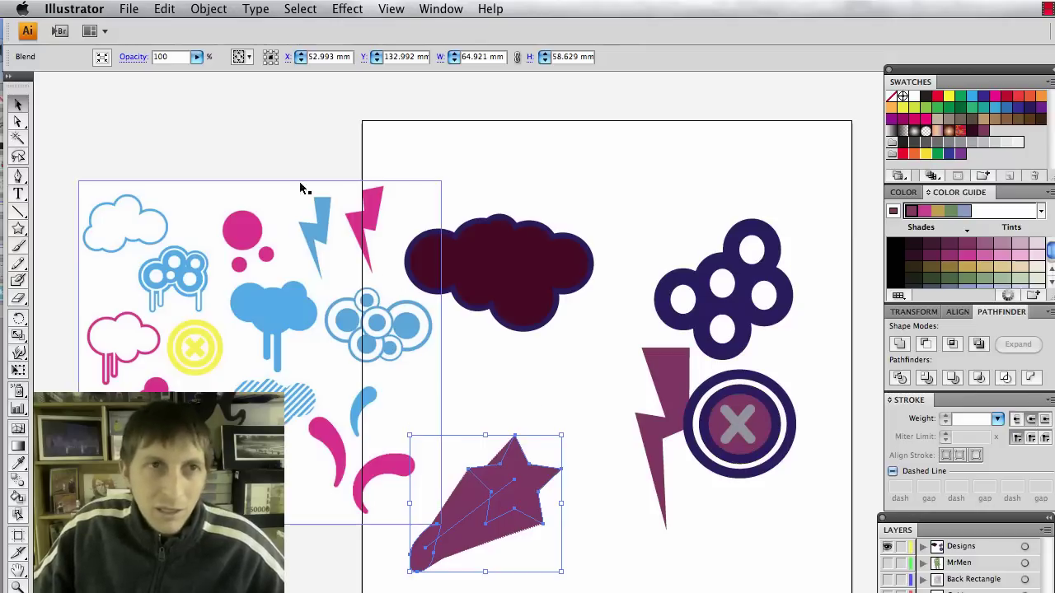
left_click(528, 535)
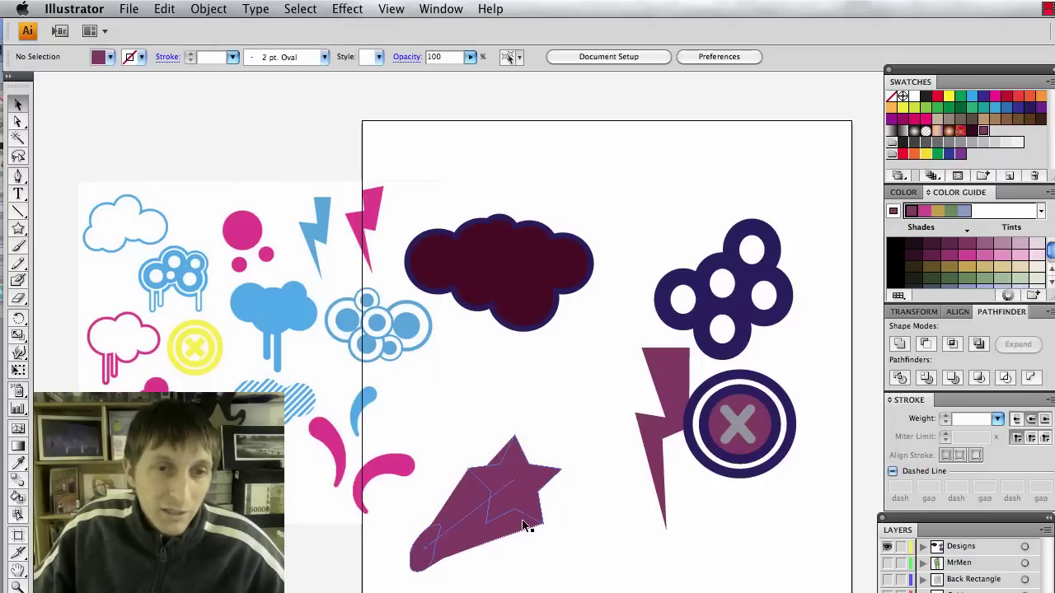
left_click(518, 506)
left_click(206, 9)
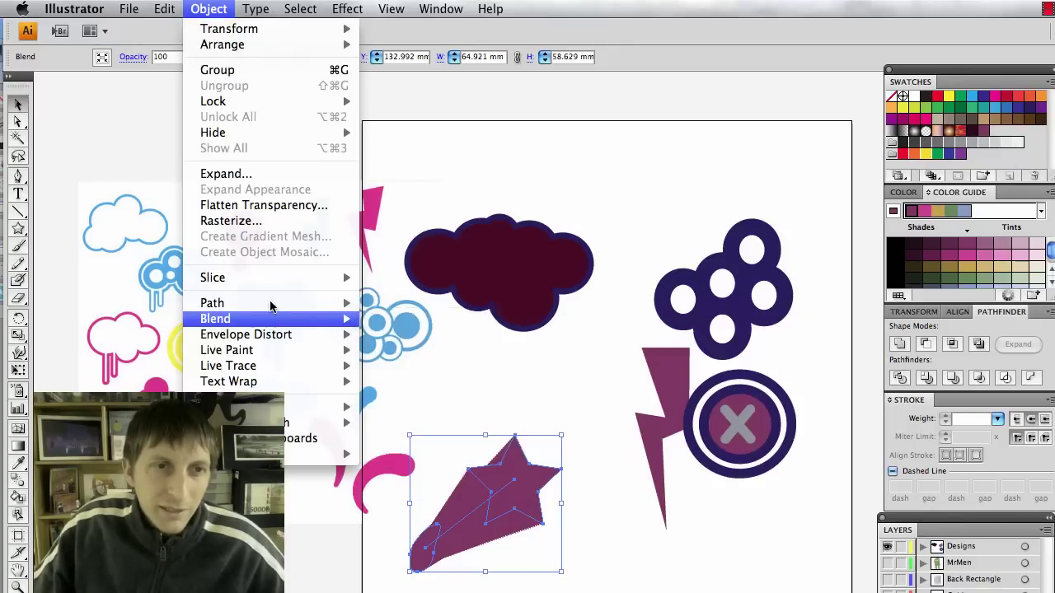
Expand the copied shooting-star blend into ordinary shapes.
mouse_move(271, 307)
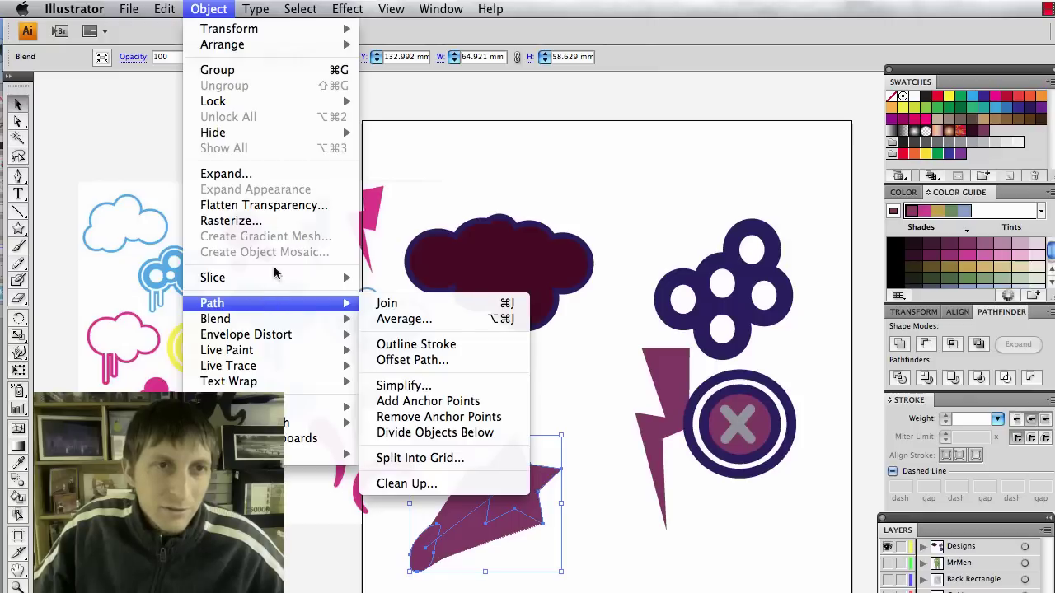
left_click(272, 175)
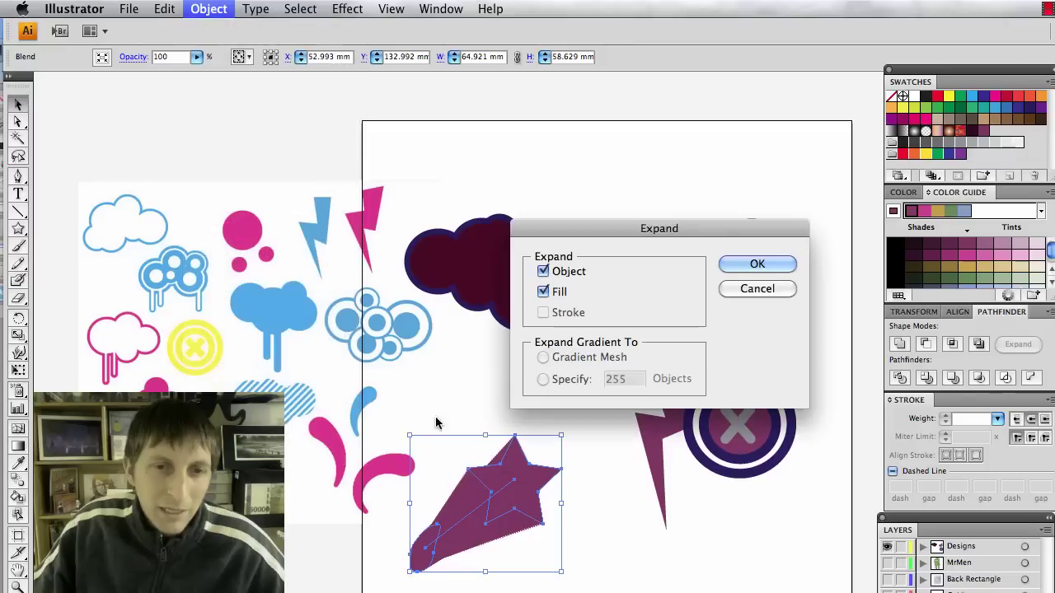
key("Return")
left_click(581, 561)
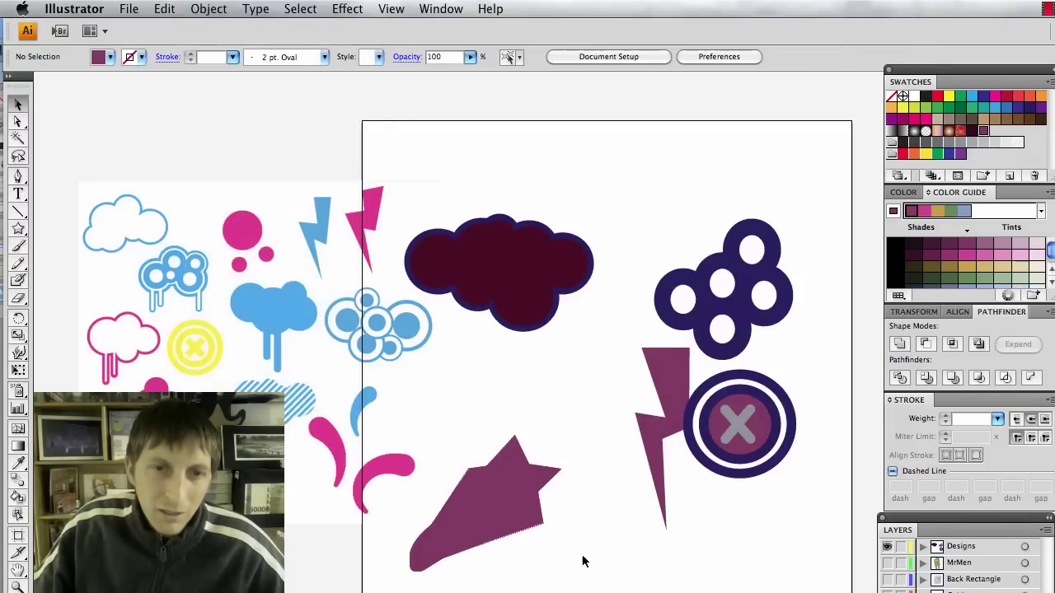
left_click(481, 511)
Give the expanded shape a black 20 pt stroke.
left_click(129, 57)
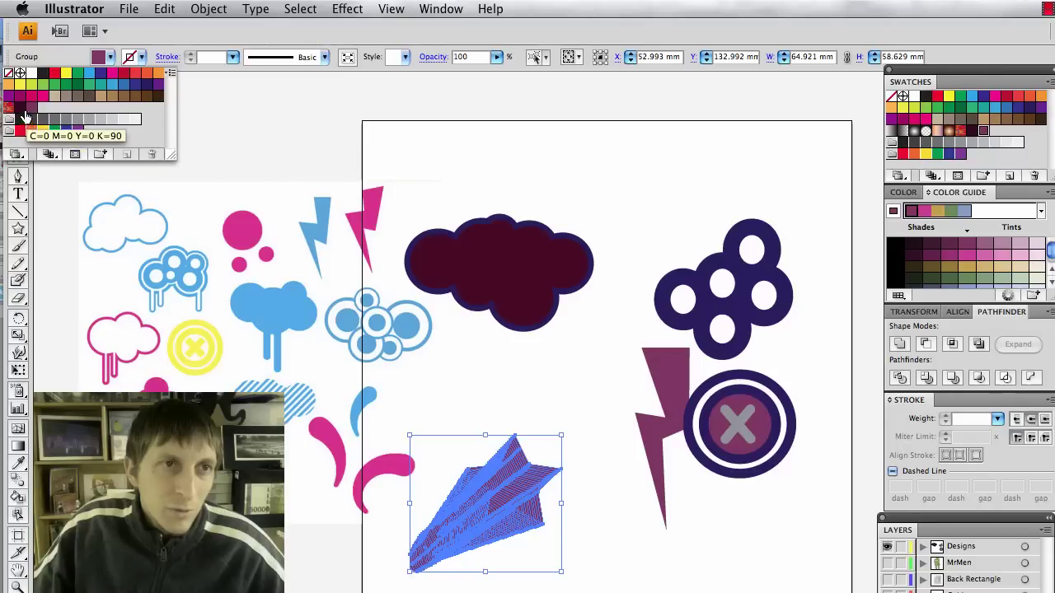
left_click(22, 109)
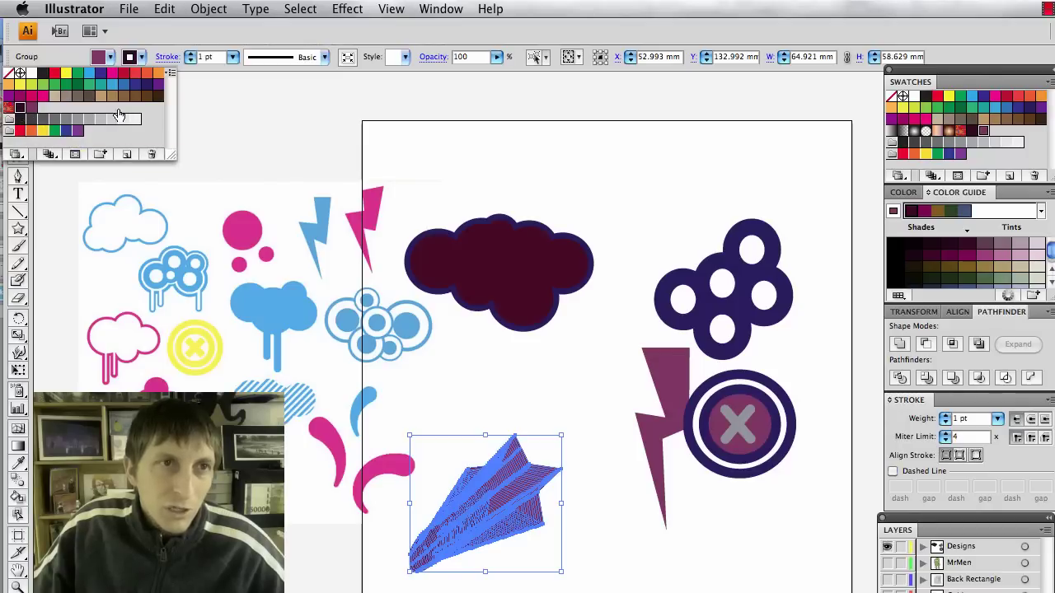
left_click(233, 58)
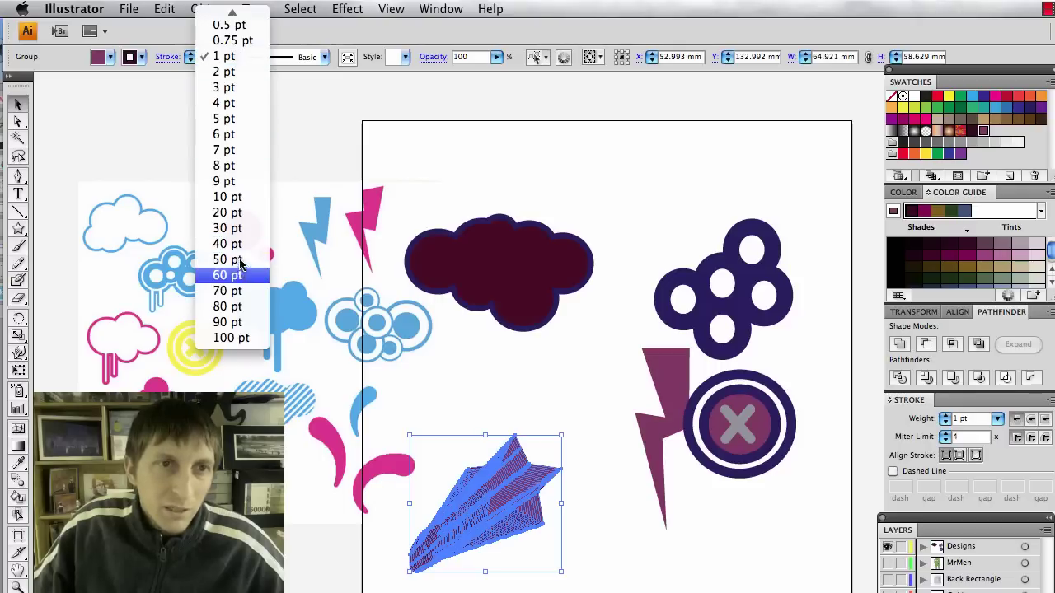
left_click(227, 213)
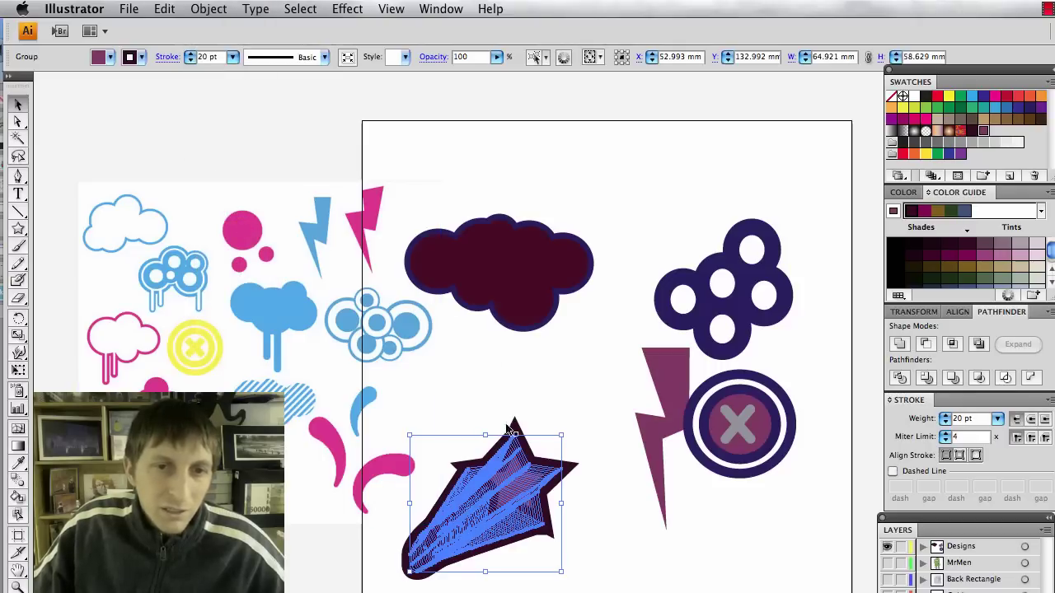
Send the outlined copy behind the shooting-star blend.
left_click(542, 514)
left_click(502, 527)
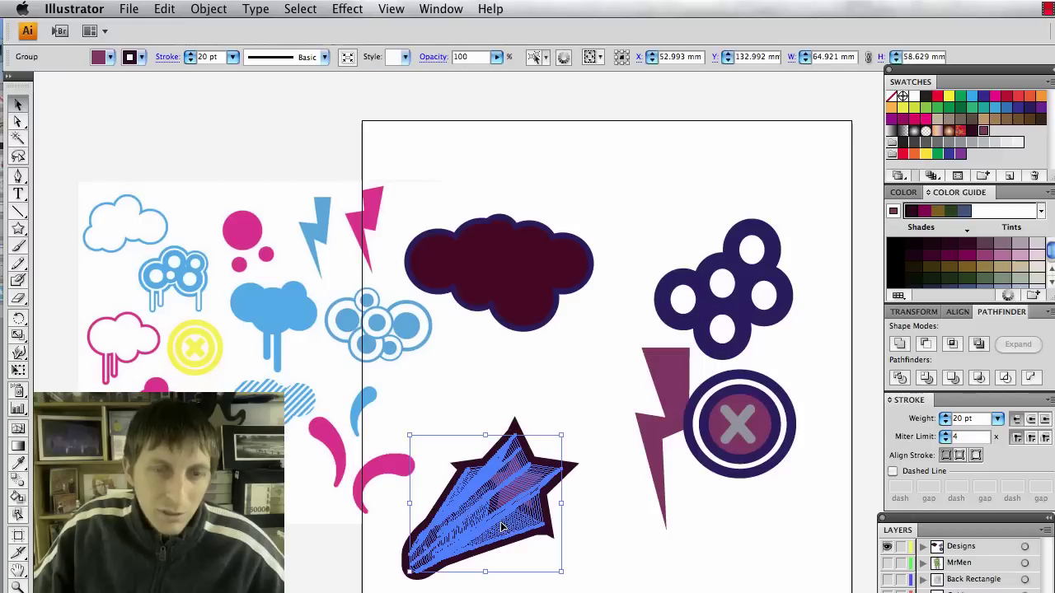
key("super+g")
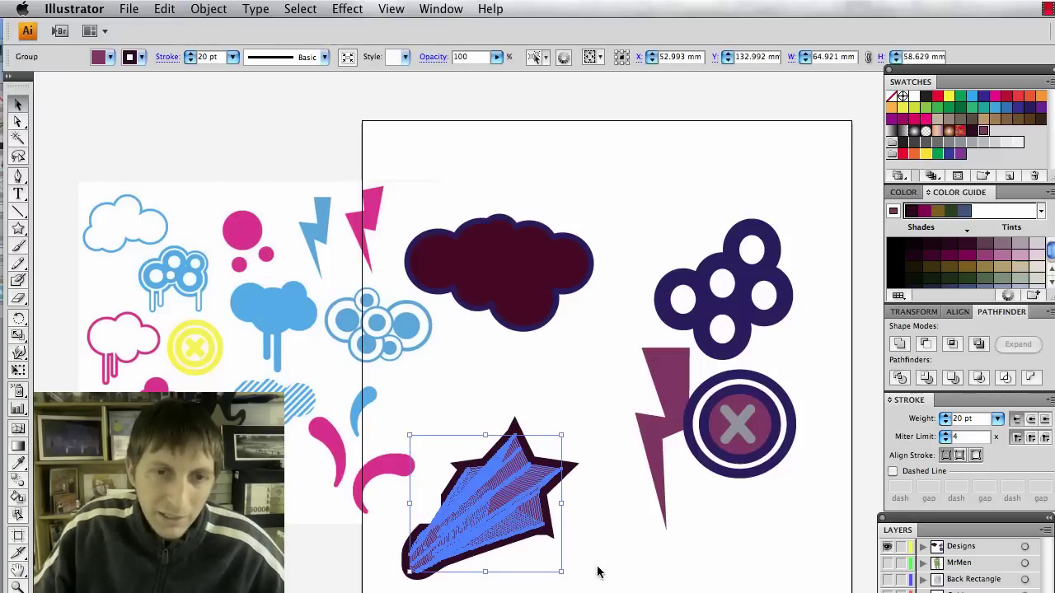
left_click(598, 571)
left_click(498, 541)
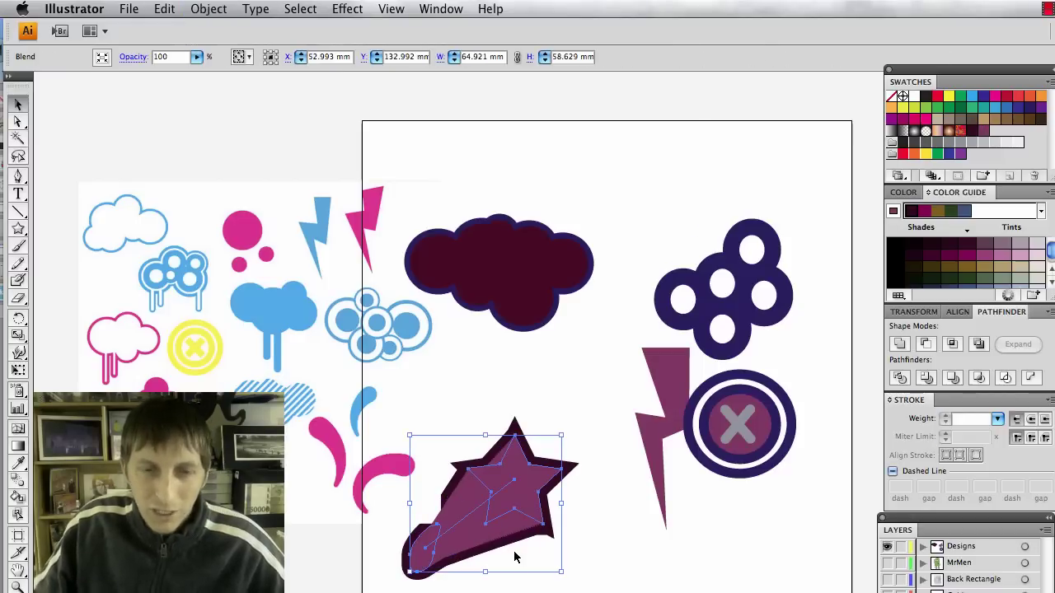
left_click(598, 587)
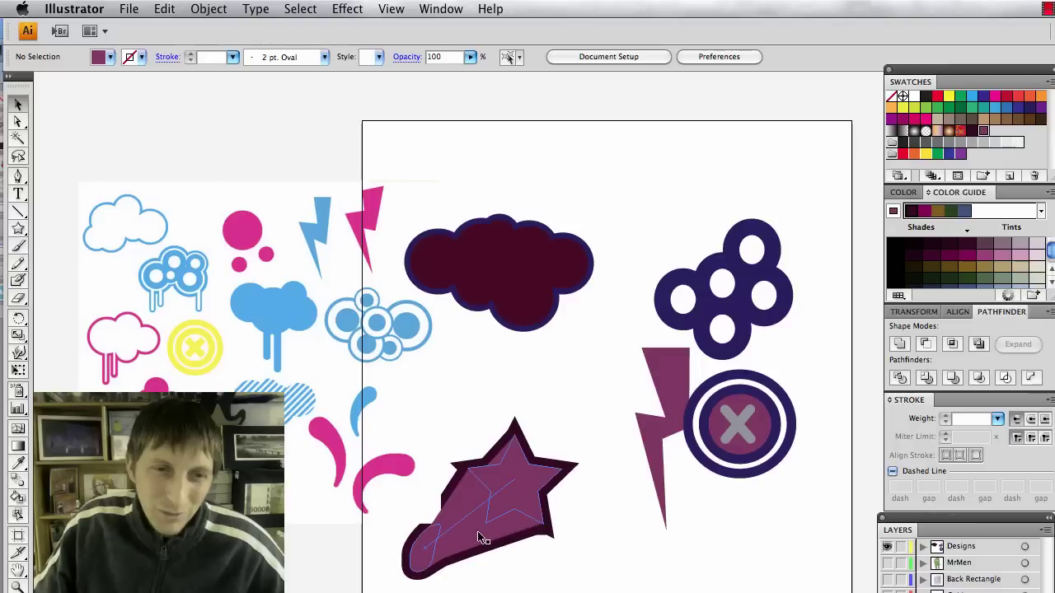
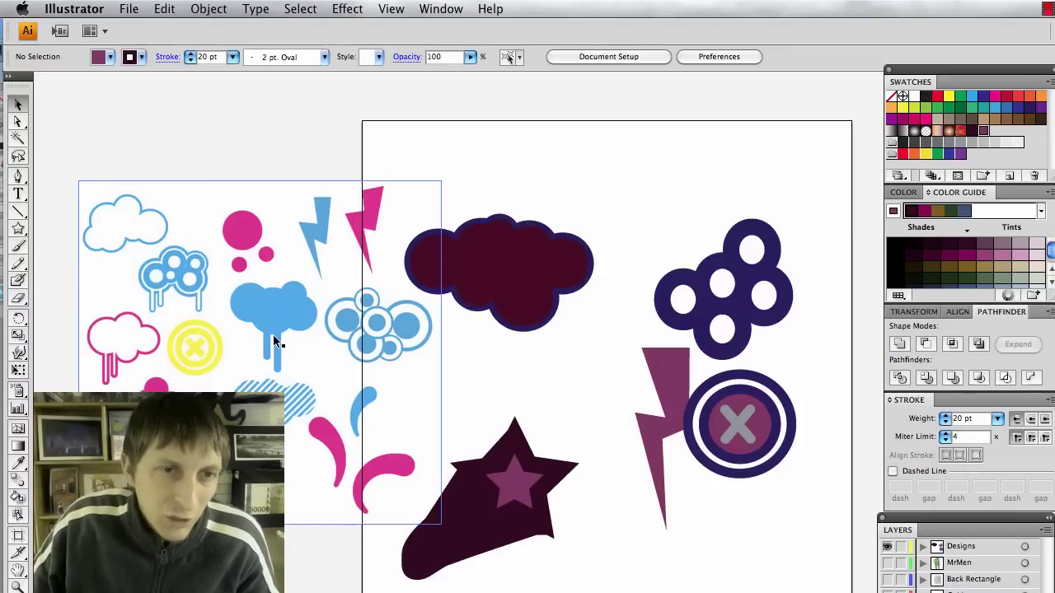
Copy the dark cloud to the artboard top and draw a vertical drip line below the lower cloud.
left_click_drag(523, 278, 554, 288)
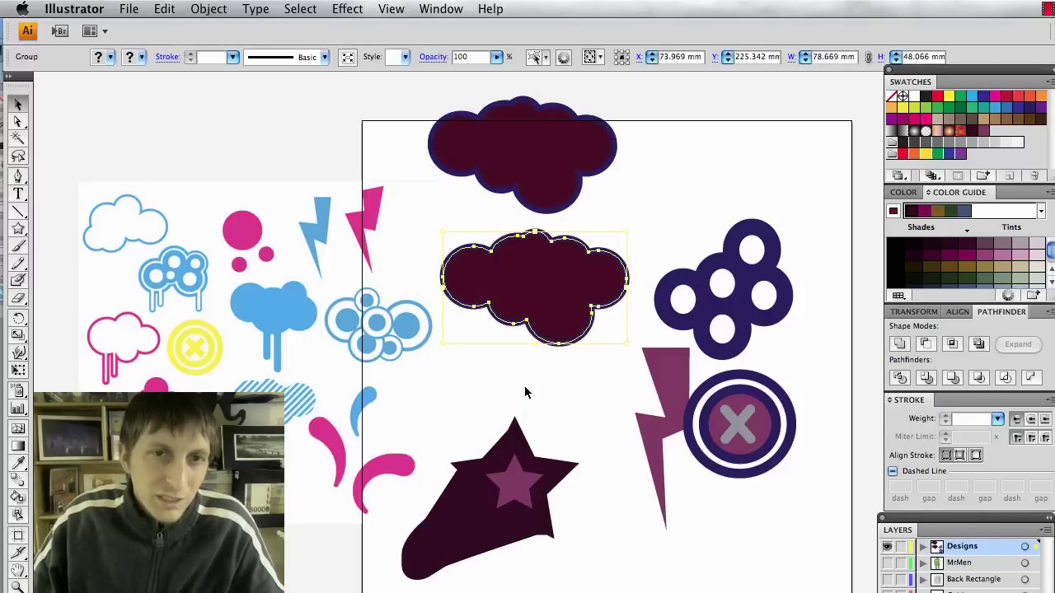
left_click(470, 341)
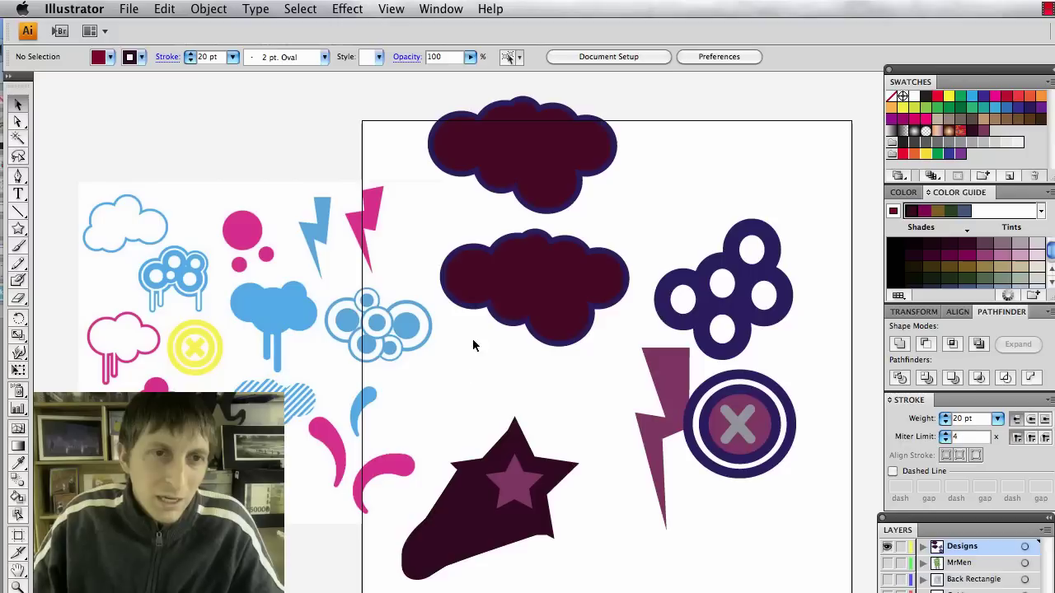
left_click(18, 211)
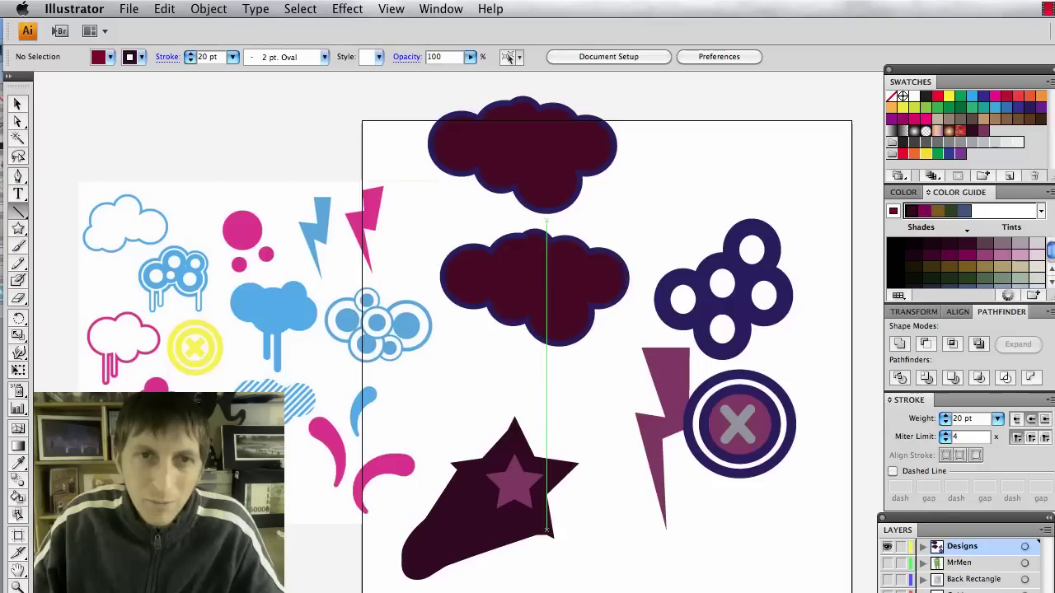
left_click_drag(495, 304, 497, 493)
left_click_drag(497, 351, 495, 388)
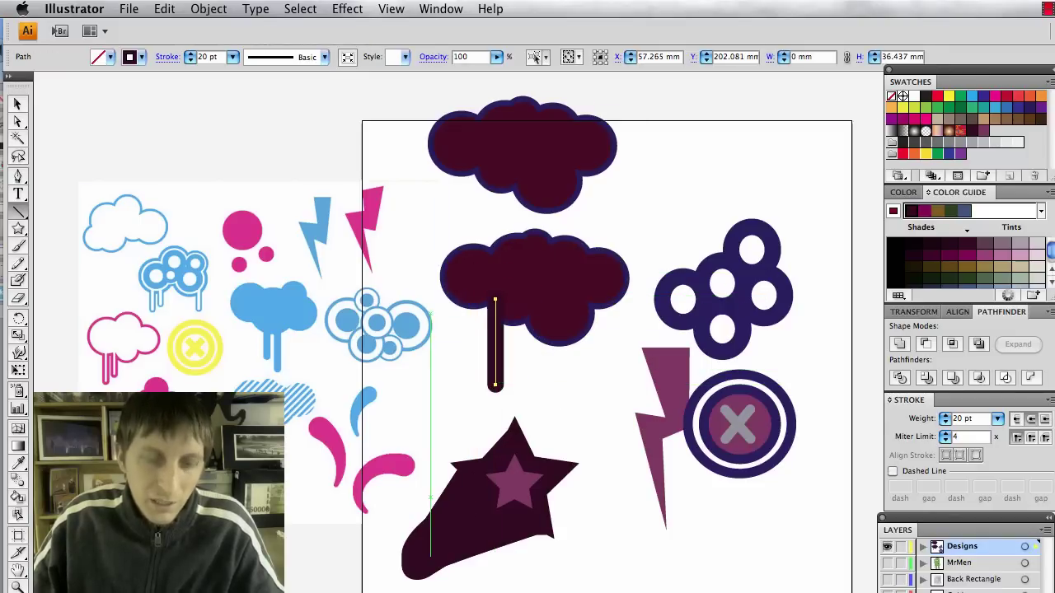
Duplicate the 20 pt drip stroke just to the right of the first.
key("v")
left_click(426, 360)
left_click(582, 421)
left_click(497, 360)
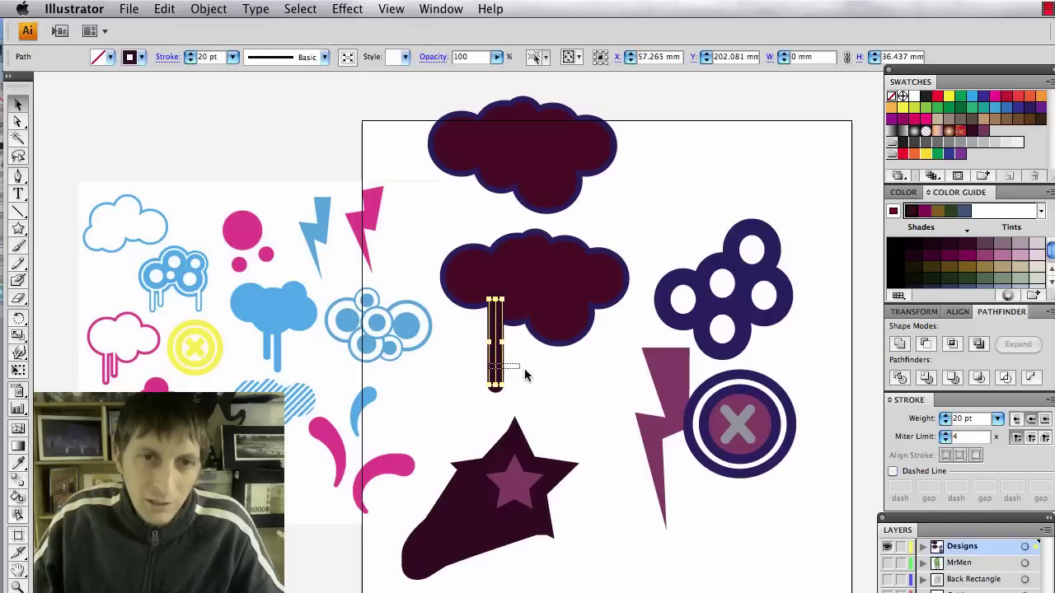
left_click_drag(495, 368, 530, 376)
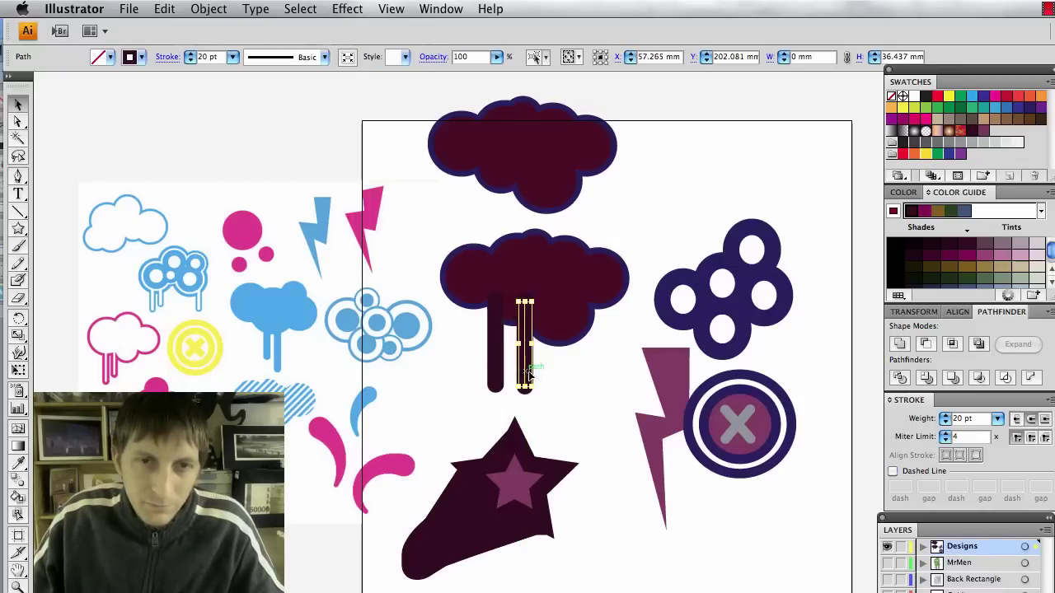
left_click(548, 387)
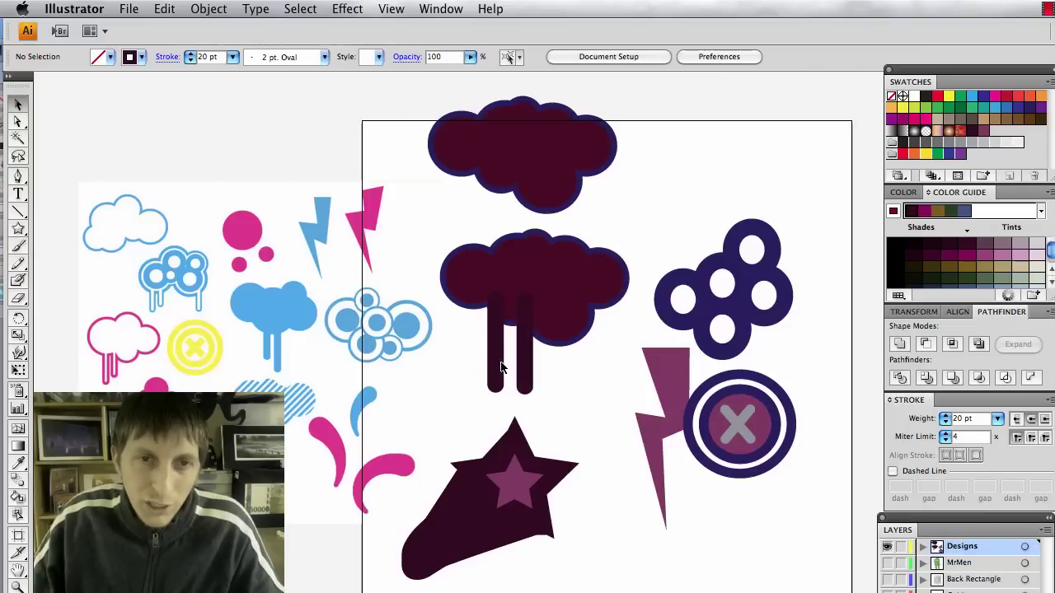
Unite the lower cloud and both drip strokes into one shape with Pathfinder.
left_click_drag(540, 373, 580, 310)
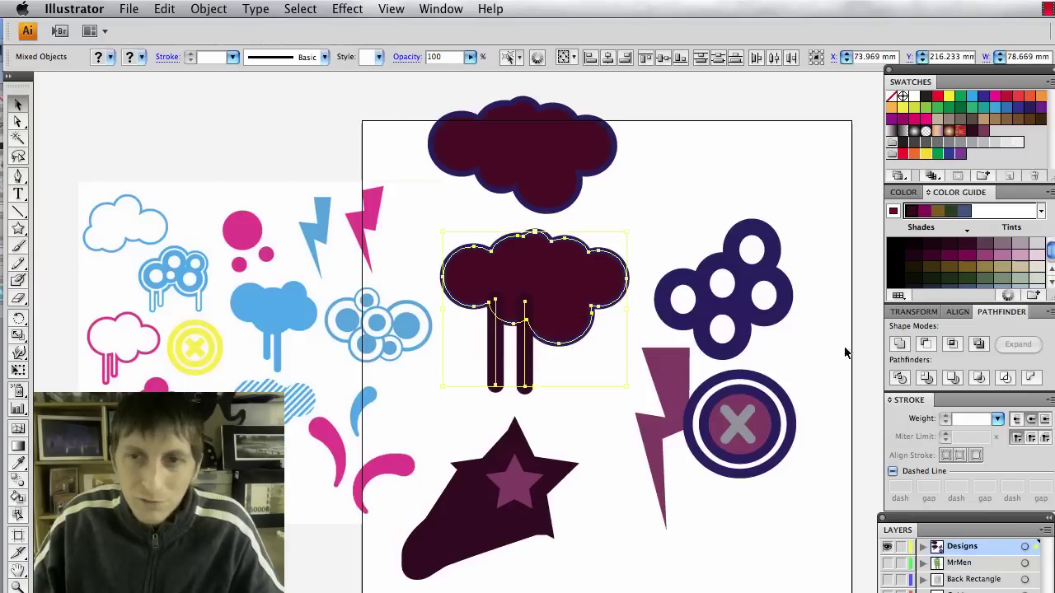
left_click(898, 344)
left_click(570, 394)
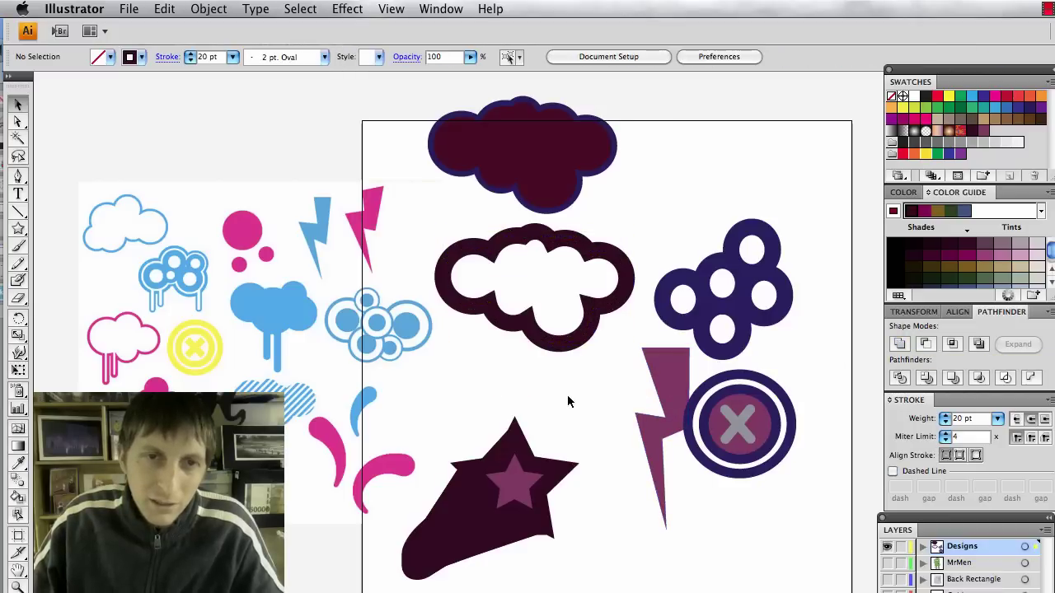
left_click_drag(595, 401, 484, 312)
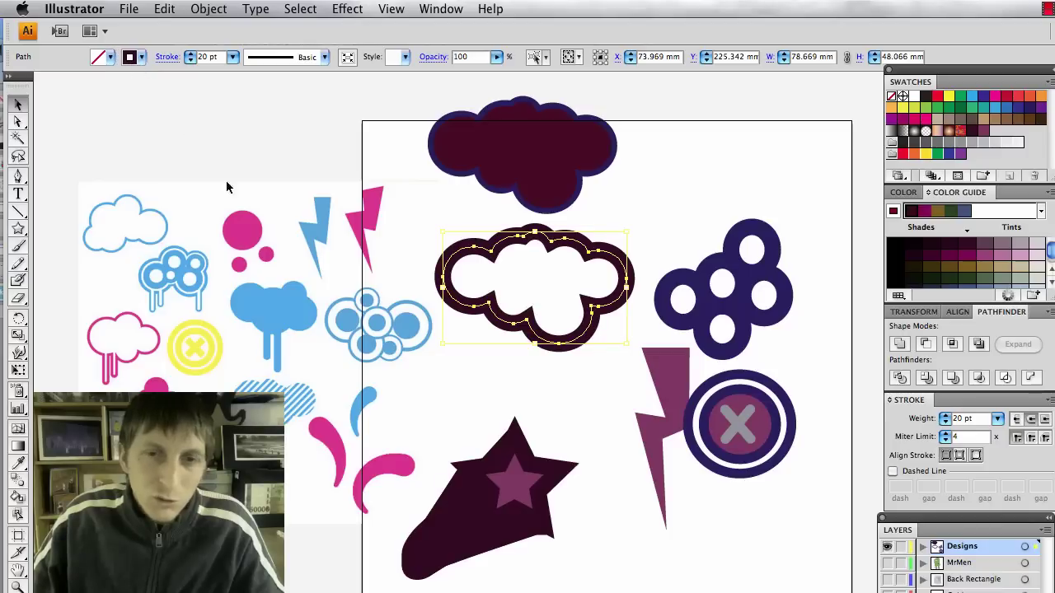
left_click(567, 405)
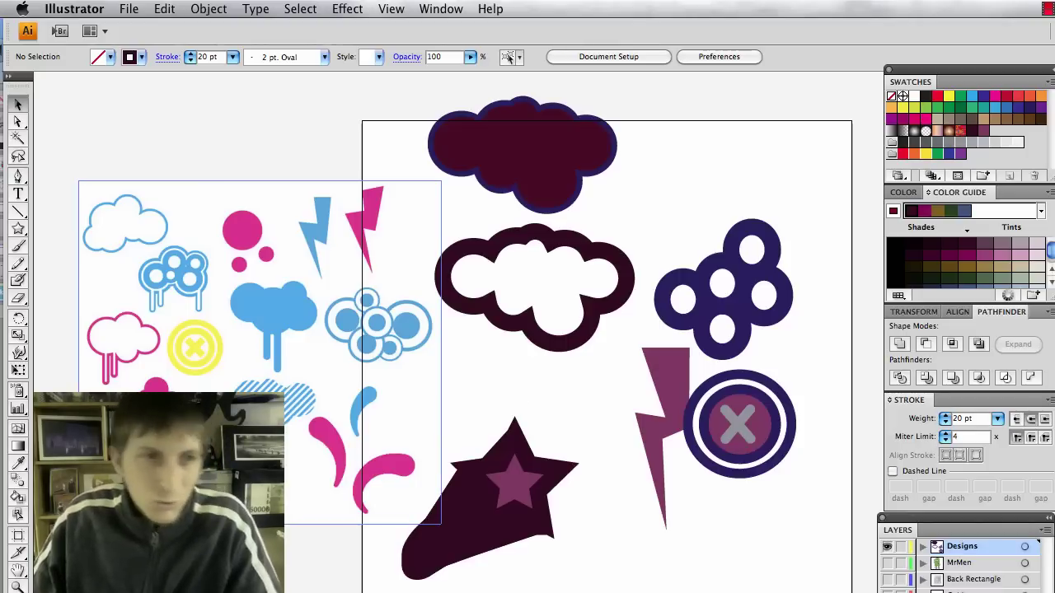
With the Pen tool, turn on a dashed stroke and start a path on the lower right.
key("p")
left_click(20, 195)
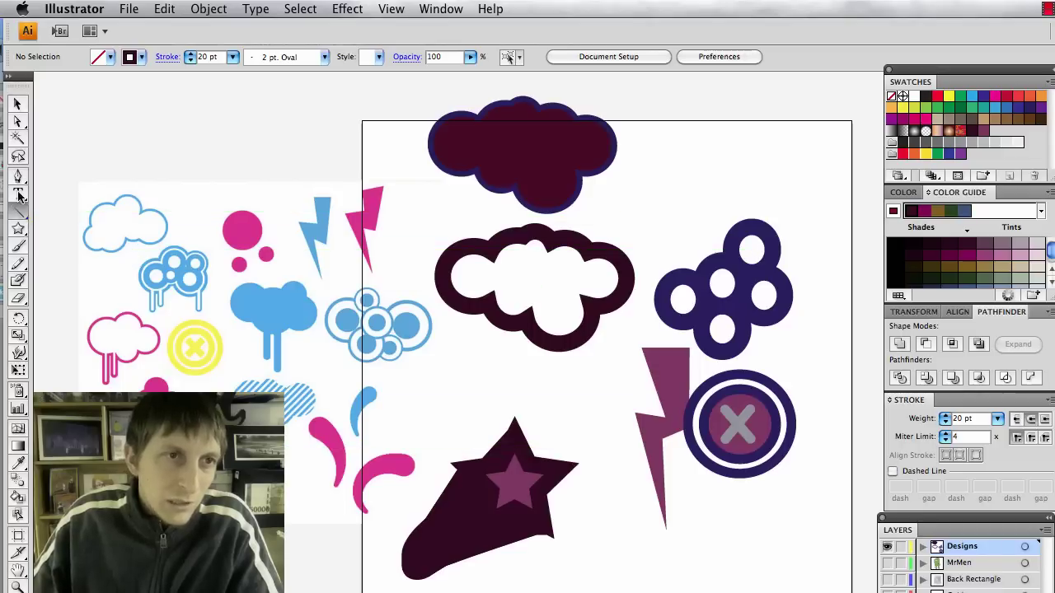
left_click(19, 178)
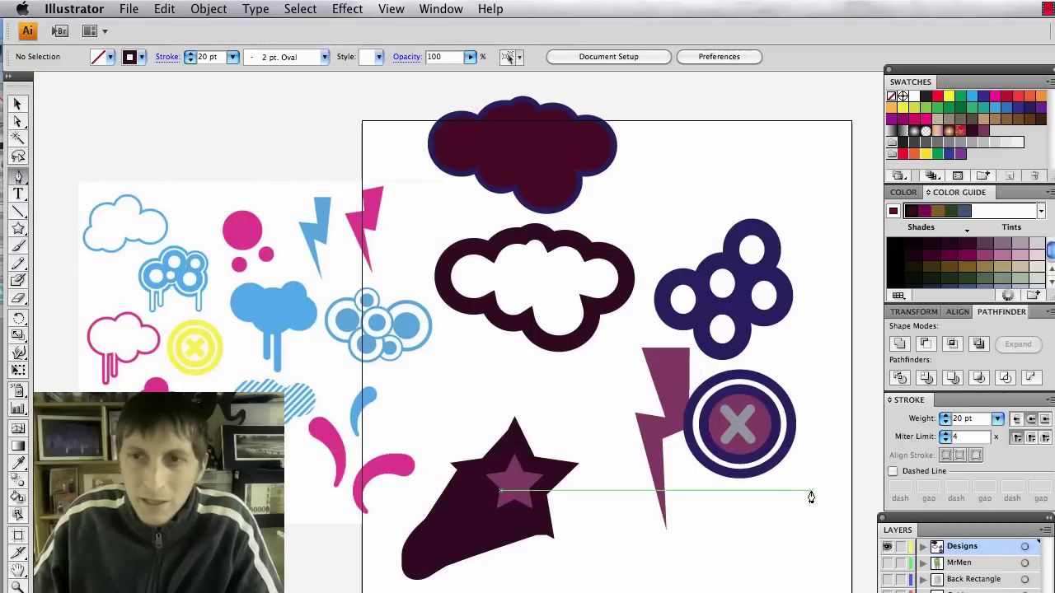
left_click(894, 472)
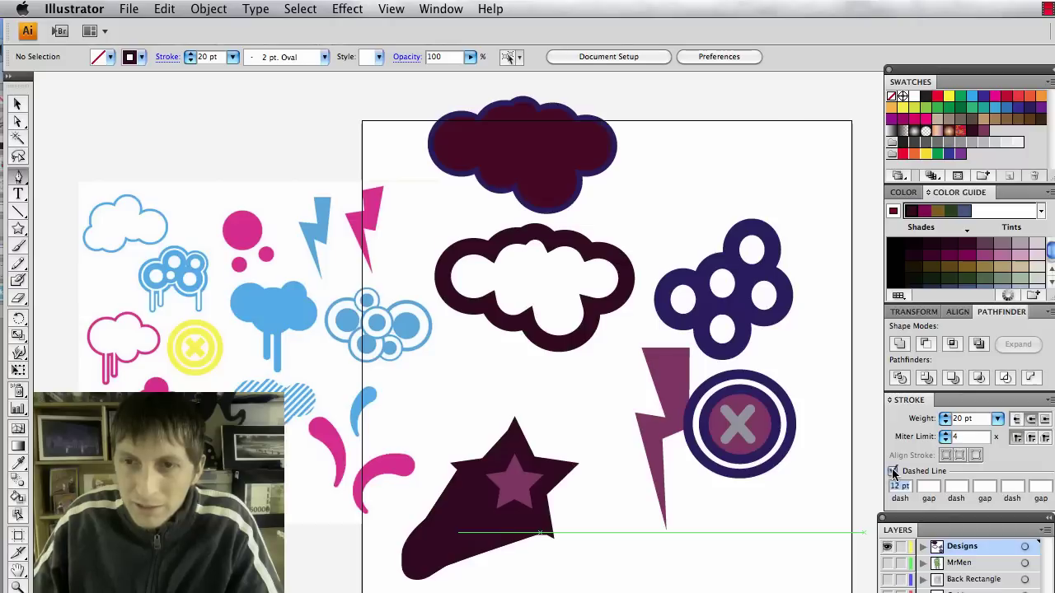
left_click(806, 498)
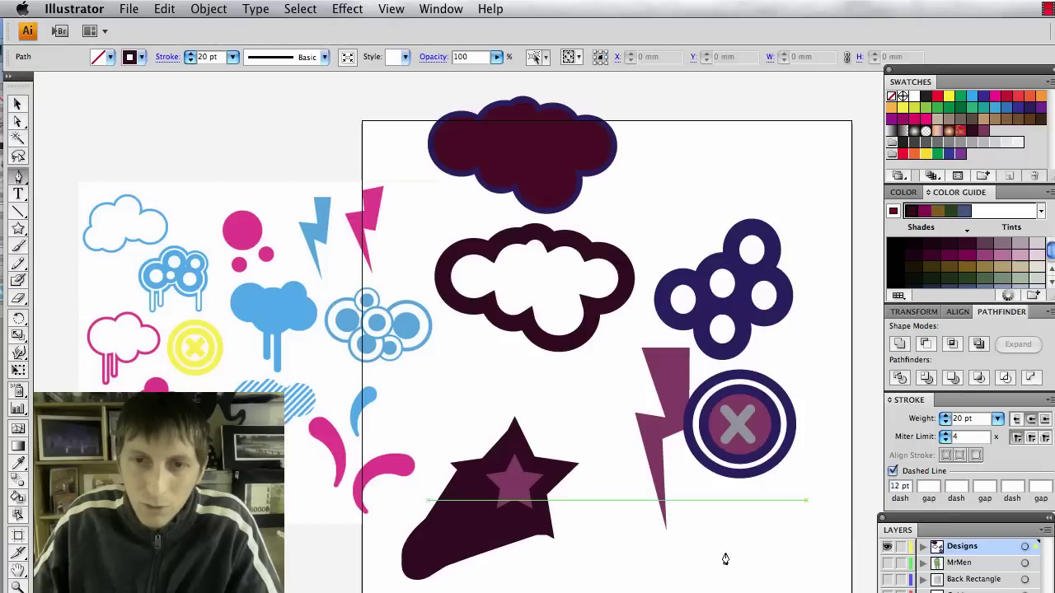
left_click_drag(618, 581, 565, 569)
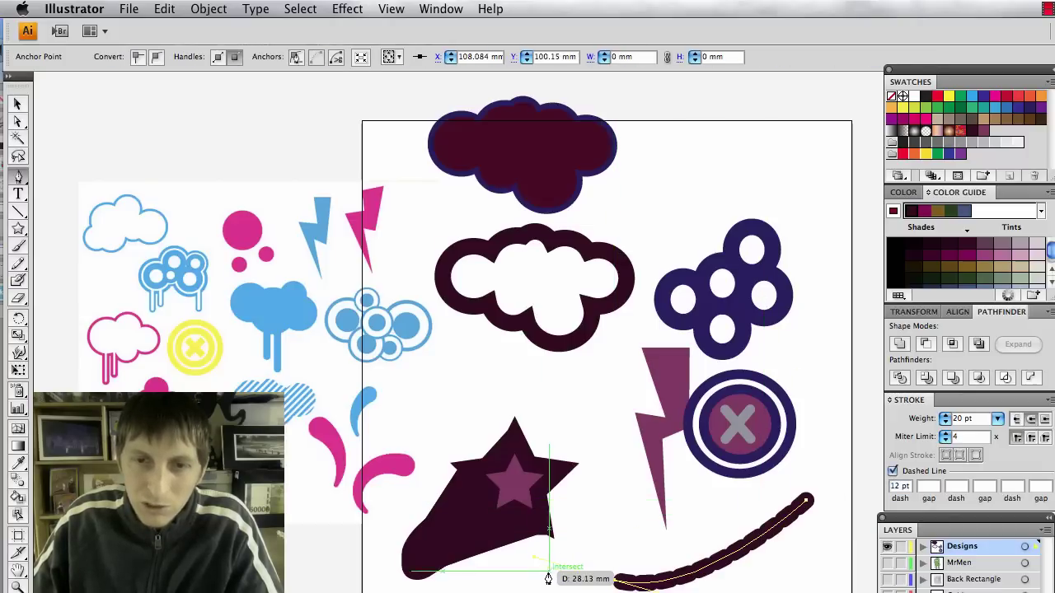
key("super+z")
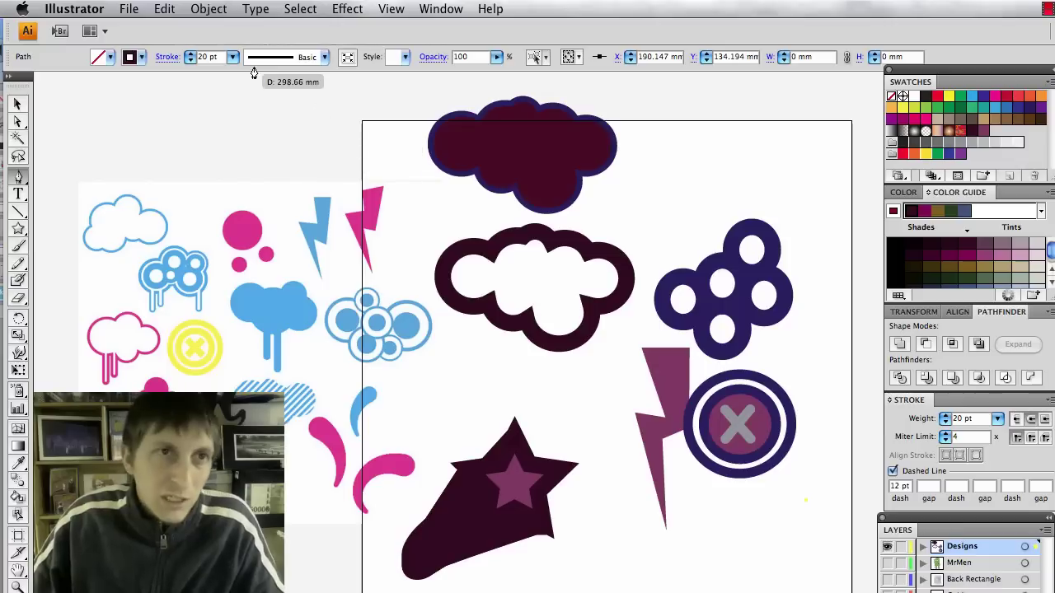
Set the stroke weight to 9 pt and draw the curved dashed path sweeping upward.
left_click(237, 60)
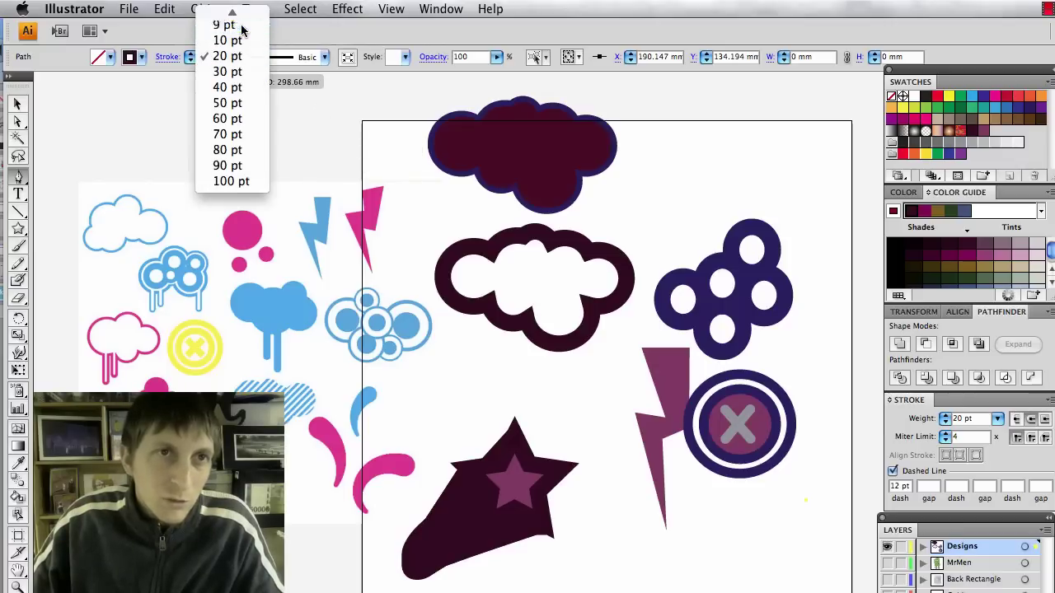
left_click(234, 25)
left_click(807, 482)
left_click_drag(603, 563, 565, 552)
left_click_drag(601, 496, 630, 416)
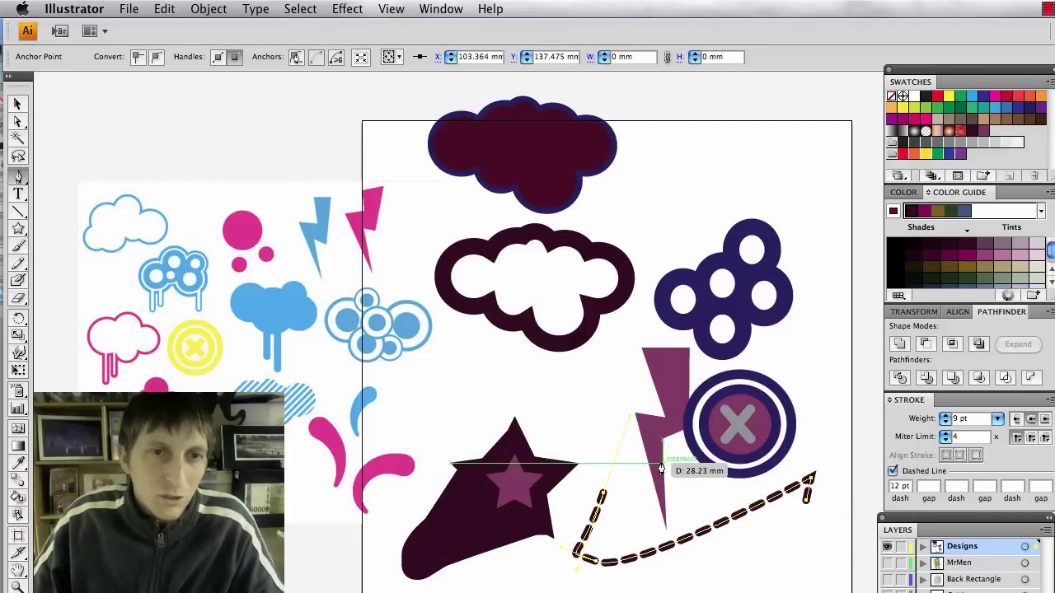
key("Tab")
key("Tab")
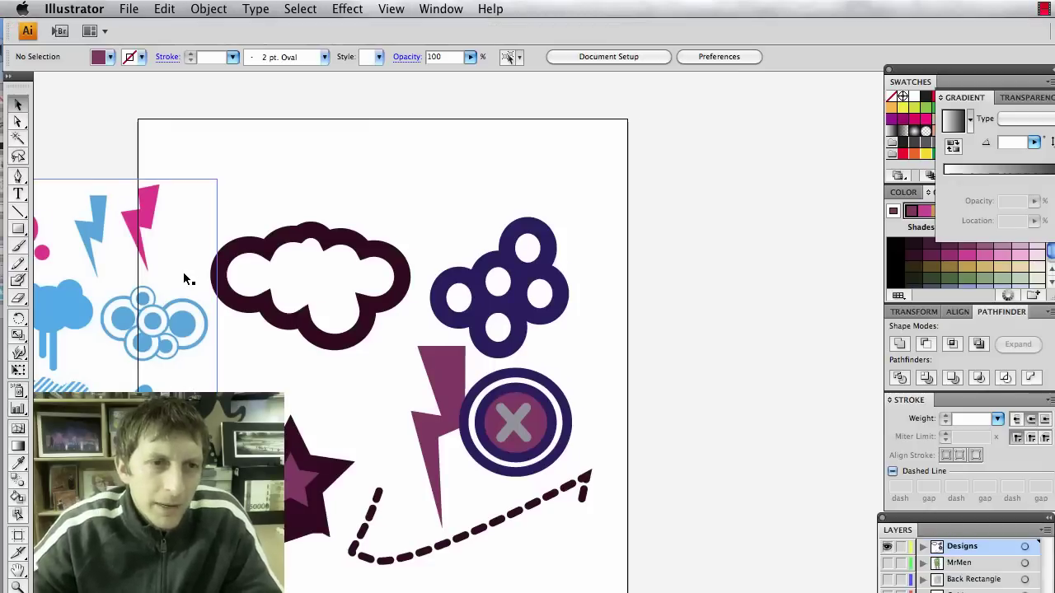
Draw a thin tall purple bar beside the artboard and copy it slightly to the right.
scroll(186, 305, "left", 5)
scroll(189, 336, "left", 8)
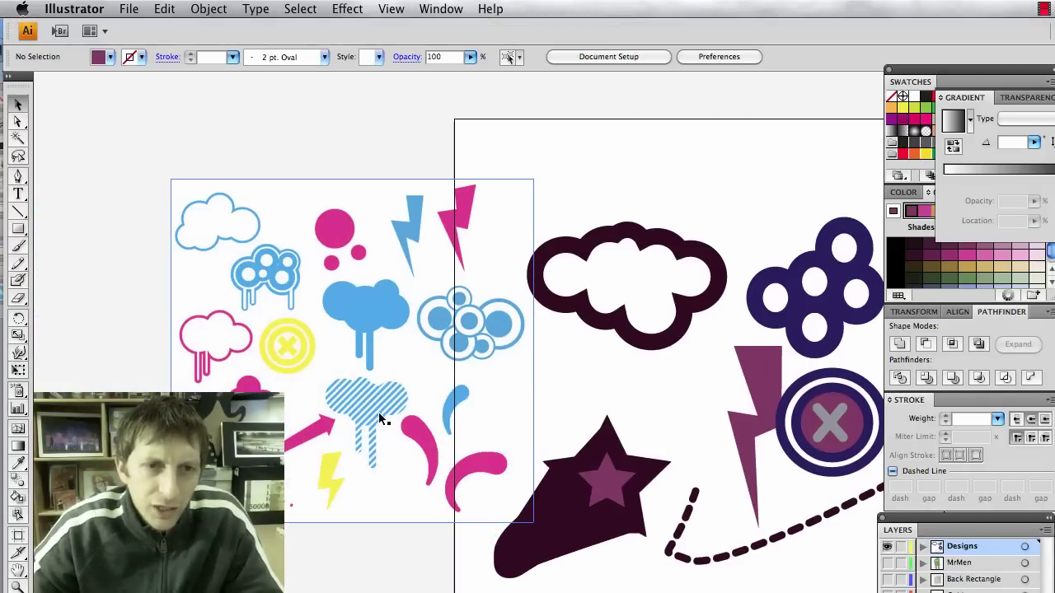
left_click(378, 410)
scroll(375, 404, "right", 10)
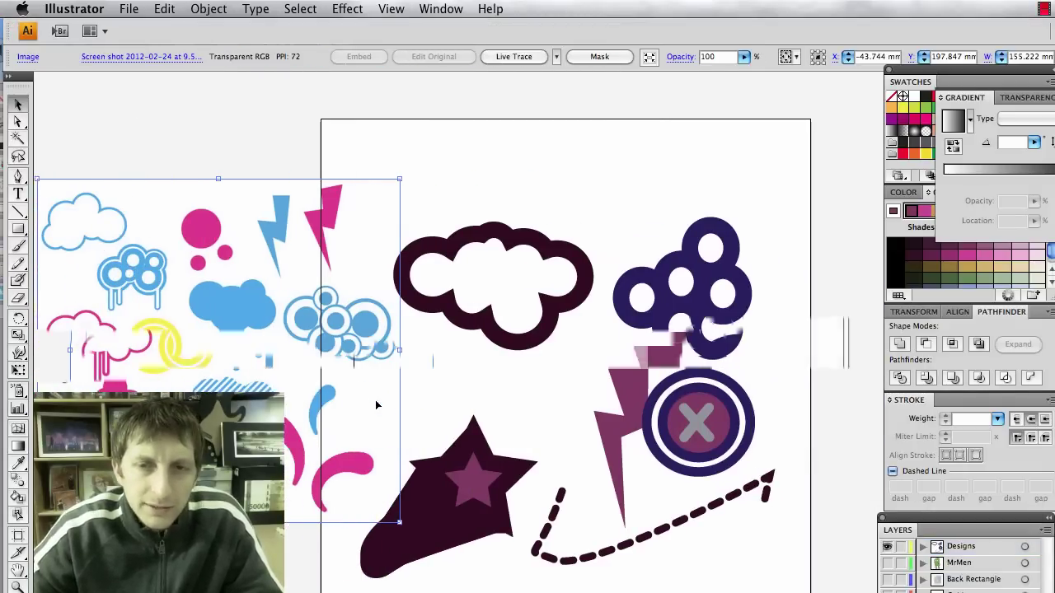
scroll(320, 377, "right", 3)
left_click(18, 229)
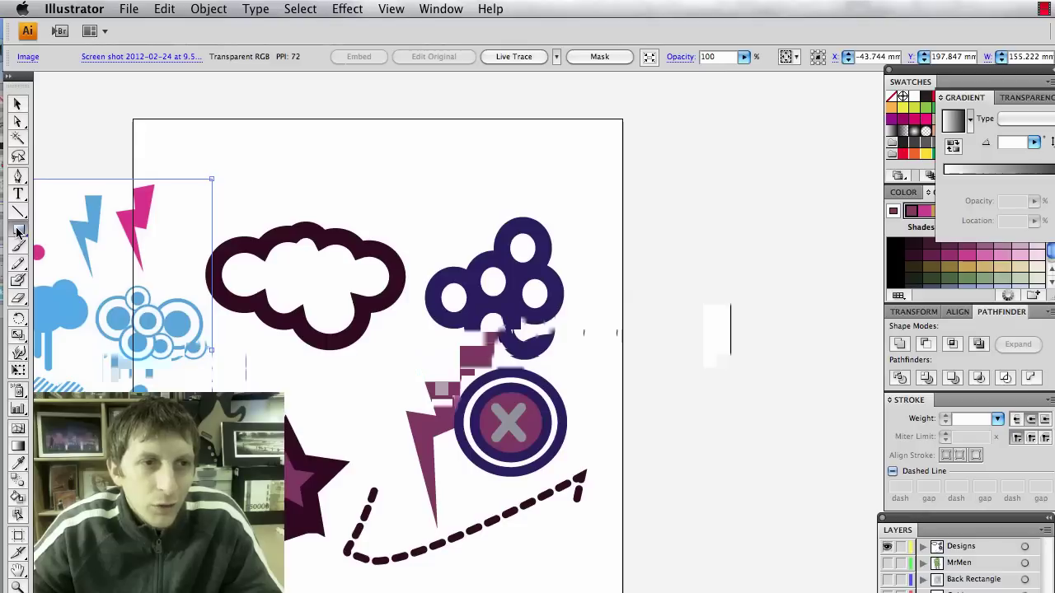
scroll(636, 237, "right", 1)
left_click_drag(634, 237, 637, 497)
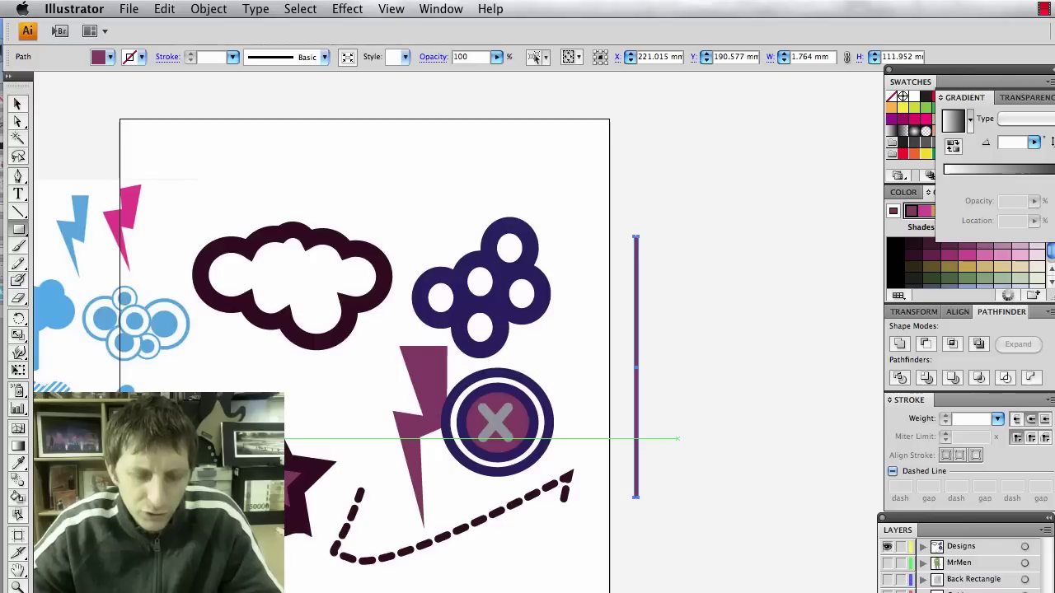
key("v")
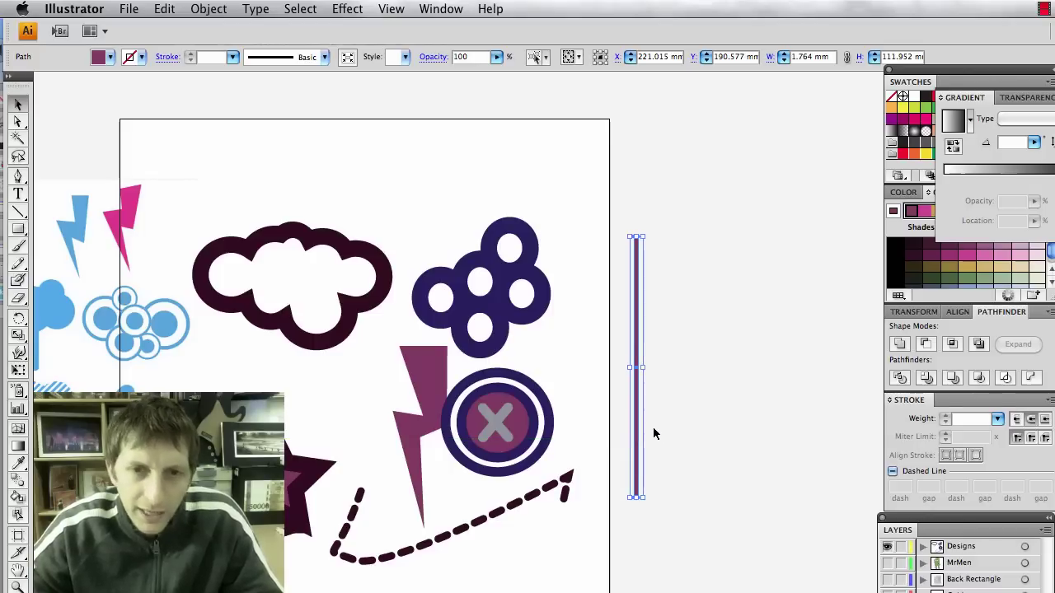
left_click_drag(635, 424, 644, 424)
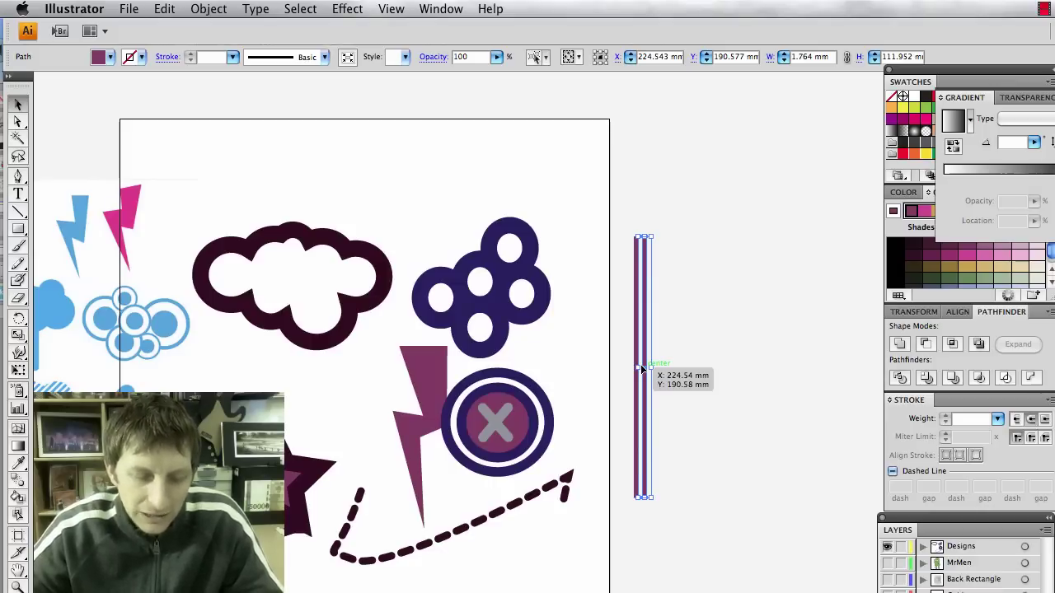
Repeat the copy with Cmd+D to add more stripes, then group all the stripes.
left_click_drag(642, 370, 643, 371)
key("super+d")
key("super+d")
key("super+d")
key("super+d")
key("super+d")
key("super+d")
key("super+d")
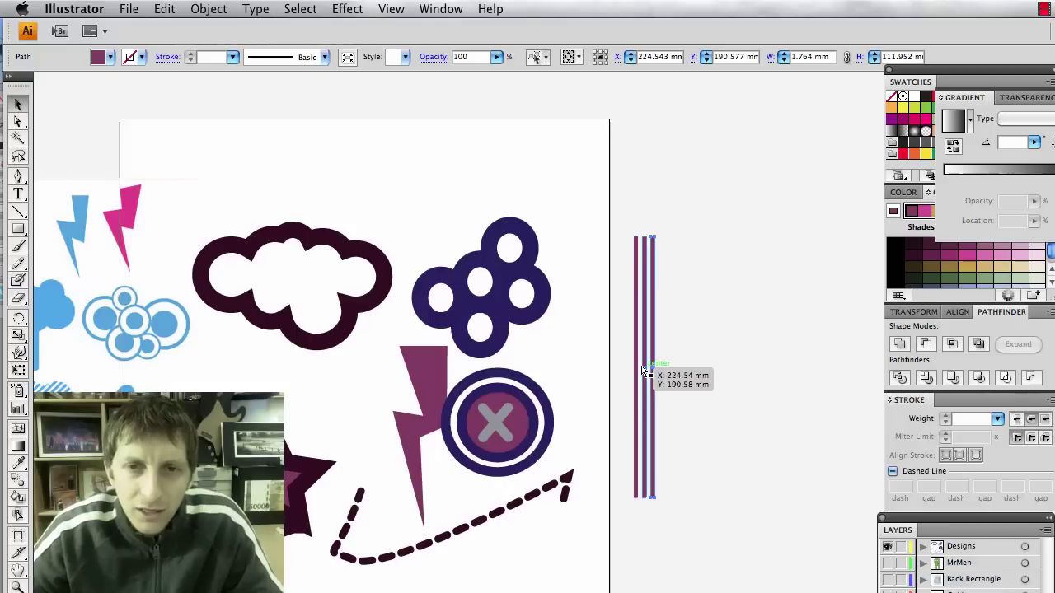
key("super+d")
key("super+d")
key("super+d")
key("super+d")
key("super+d")
key("super+d")
key("super+d")
key("super+d")
key("super+d")
key("super+d")
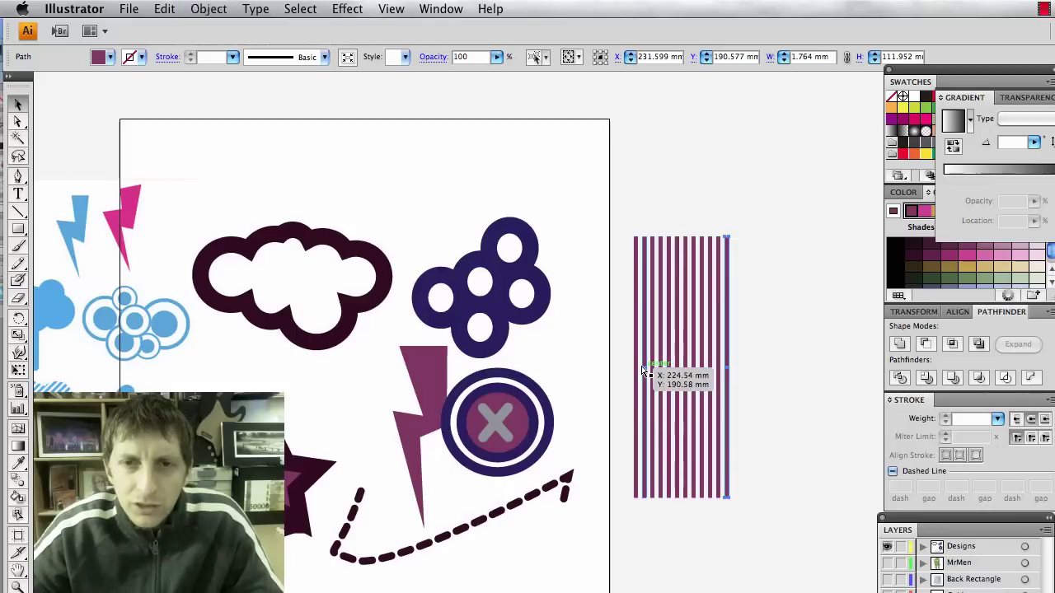
key("super+d")
key("super+d")
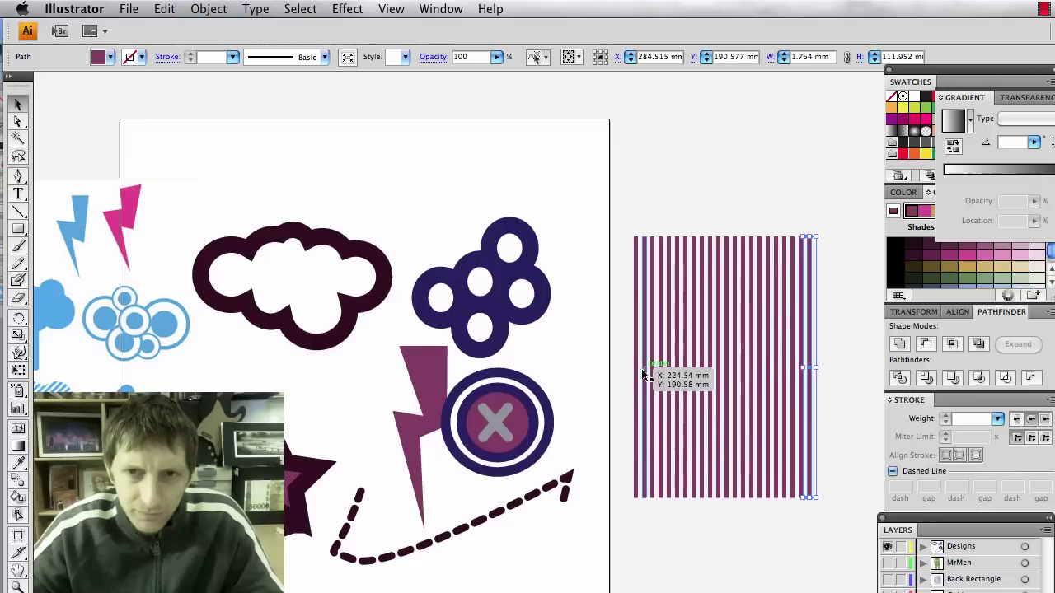
left_click_drag(816, 539, 622, 389)
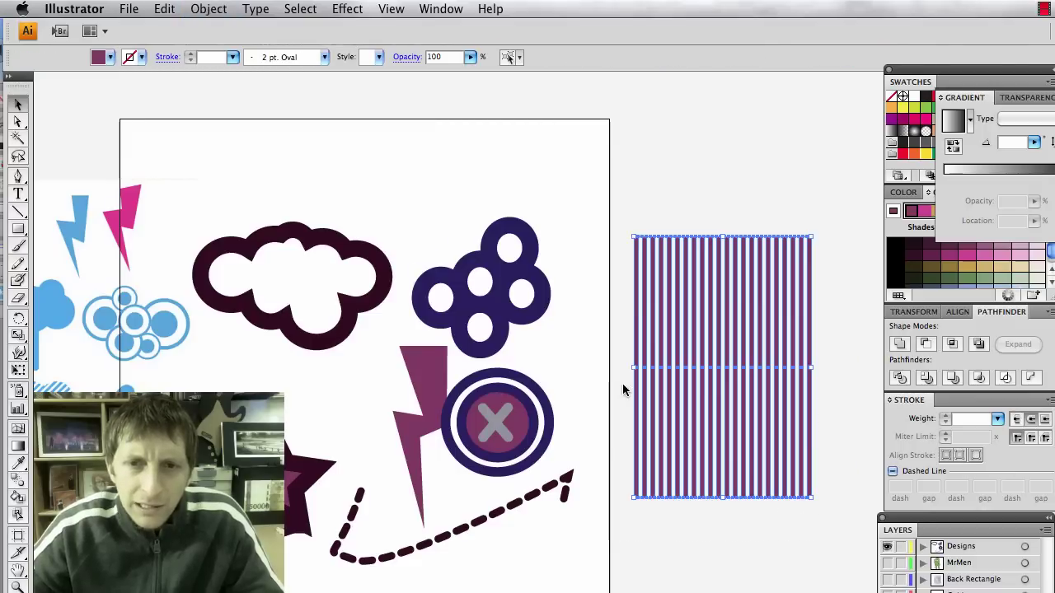
key("super+g")
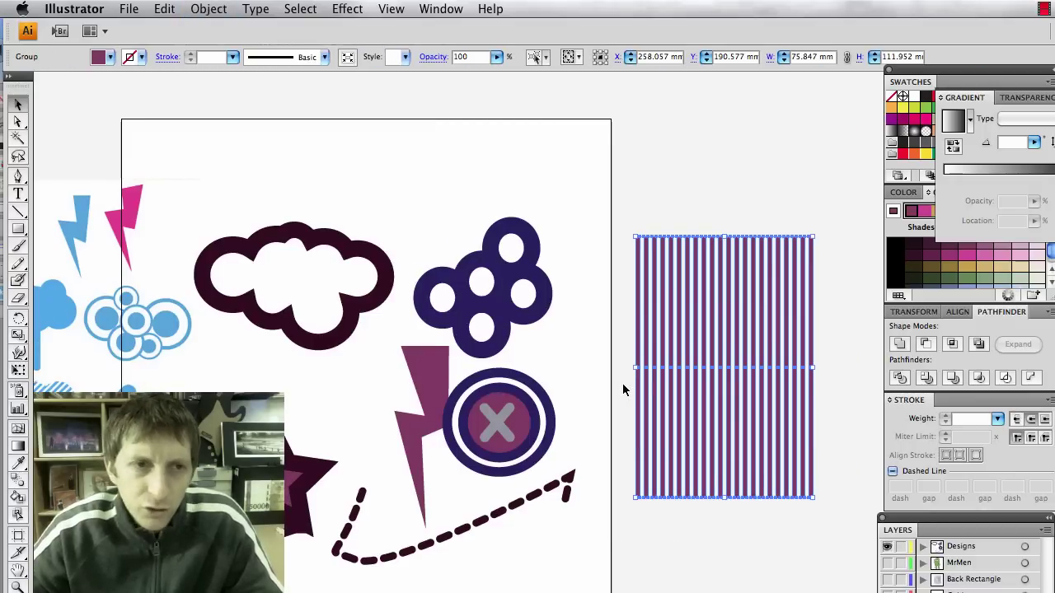
Place a copy of the dark outlined cloud on top of the striped rectangle.
scroll(622, 383, "left", 1)
left_click(47, 307)
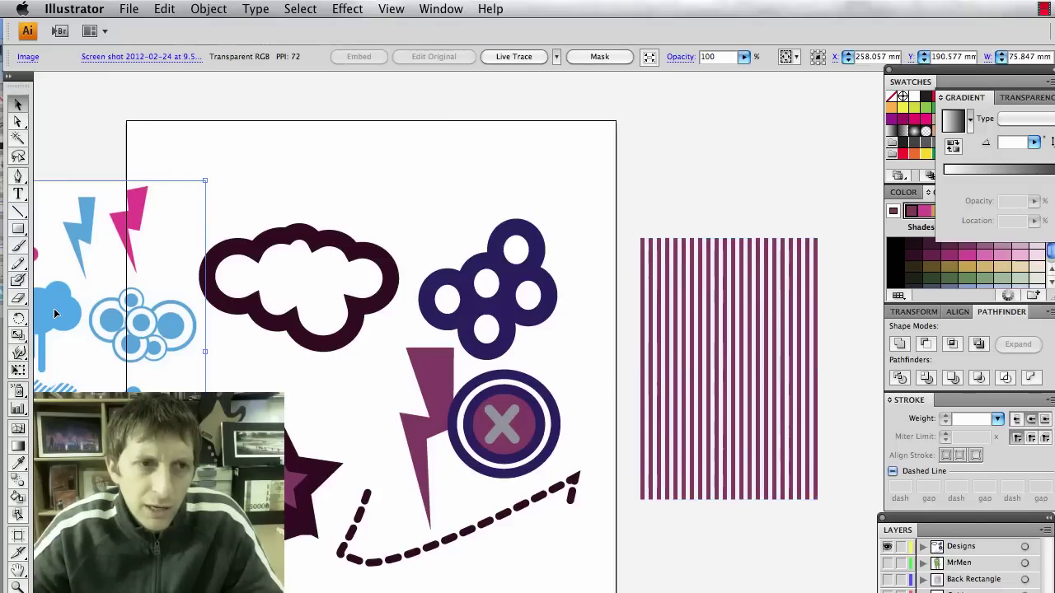
left_click(368, 300)
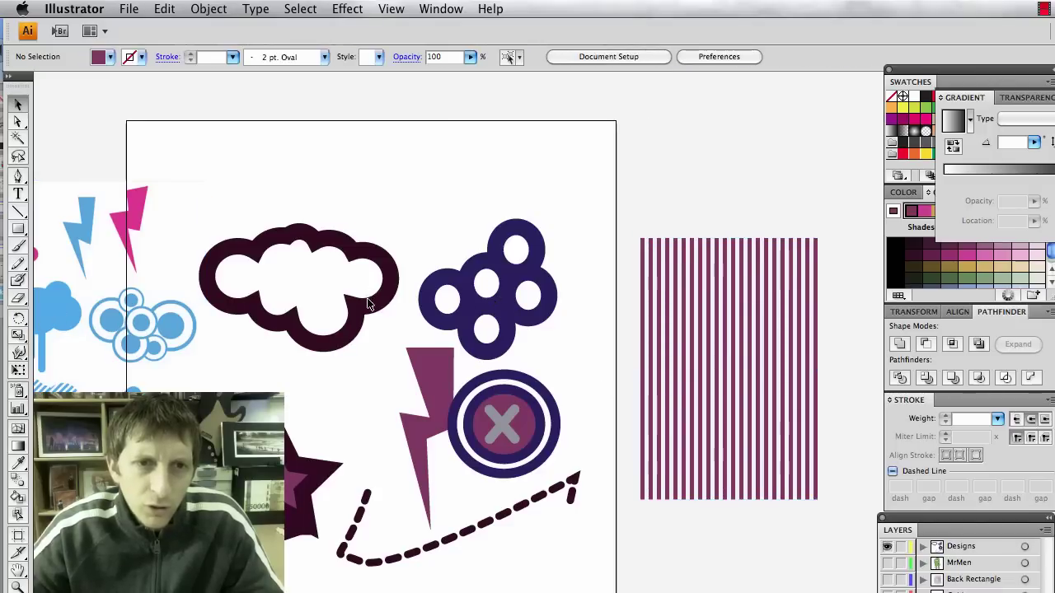
left_click(358, 313)
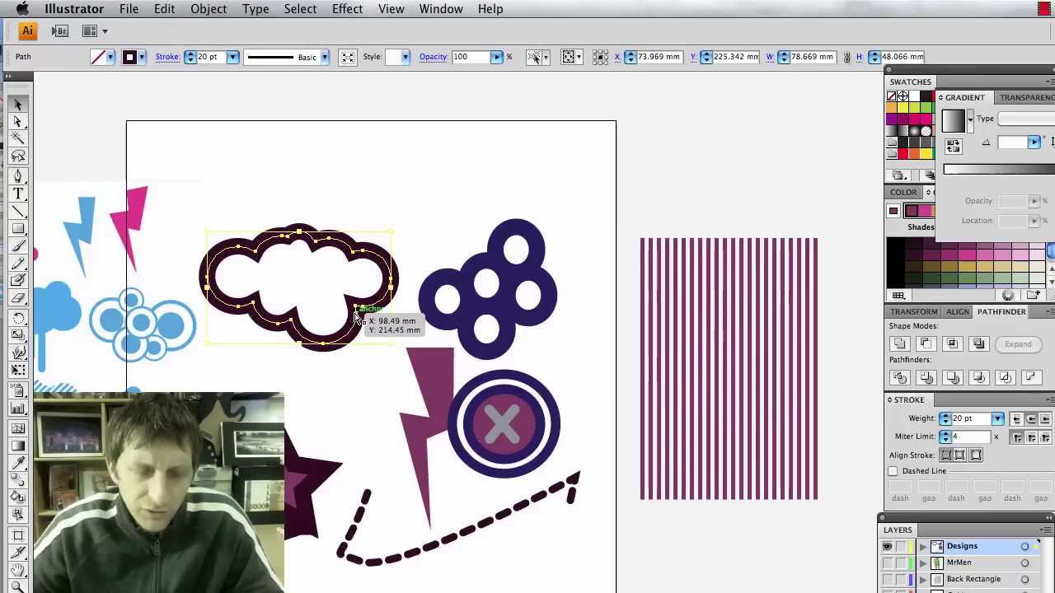
left_click_drag(358, 315, 602, 455)
left_click_drag(585, 381, 777, 356)
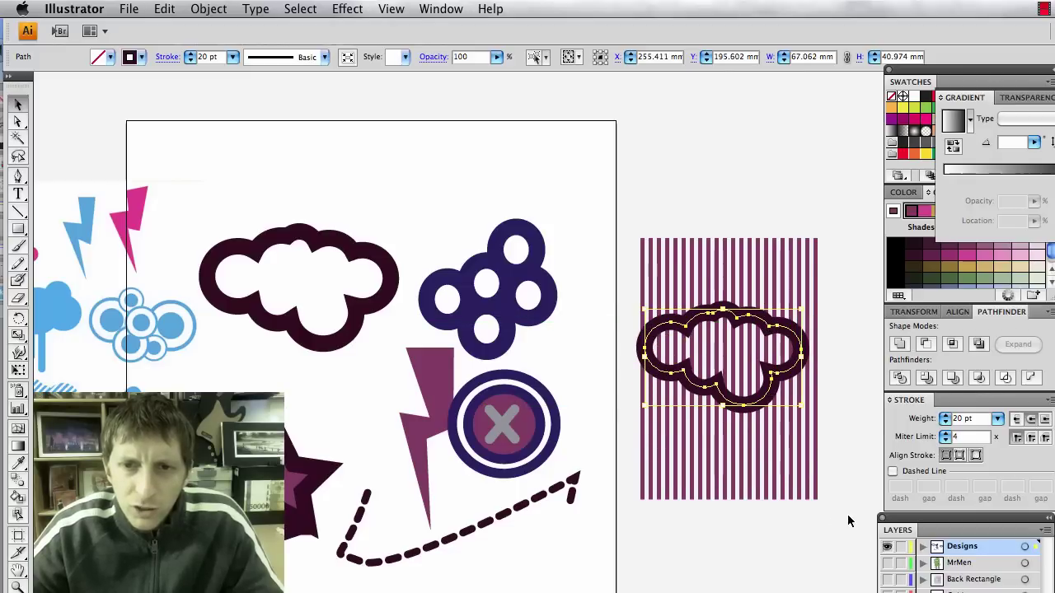
Rotate the stripes diagonally and clip them to the cloud copy with Make Clipping Mask.
left_click_drag(849, 515, 634, 452)
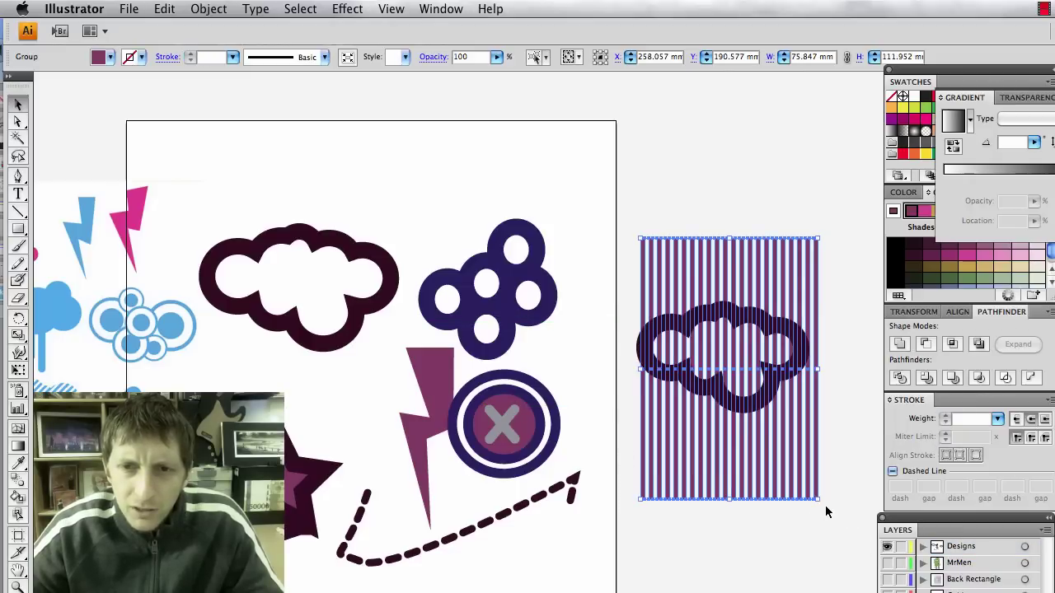
left_click_drag(821, 506, 740, 486)
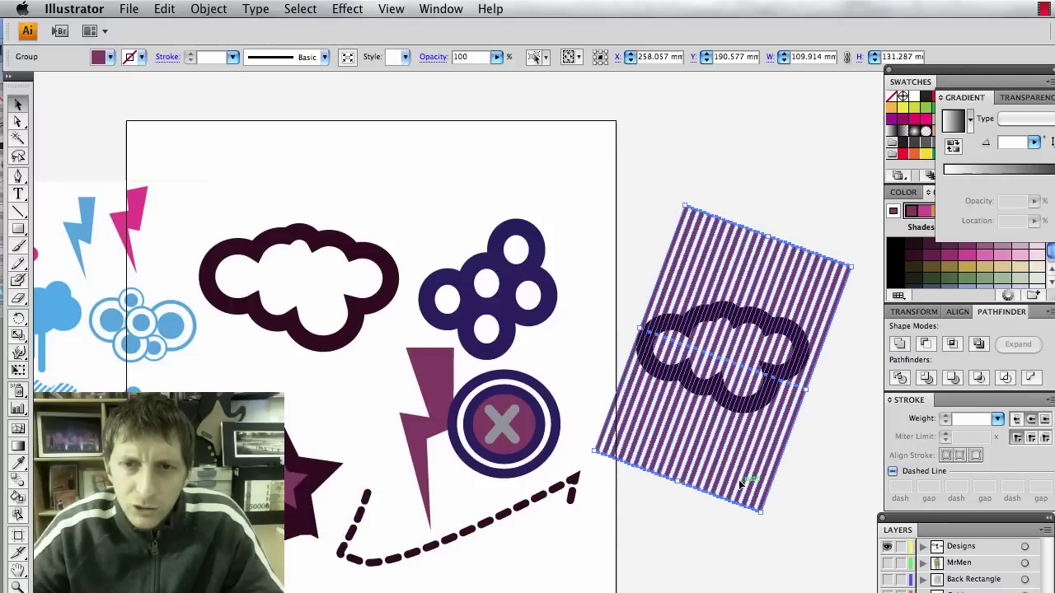
left_click(827, 478)
left_click(777, 400)
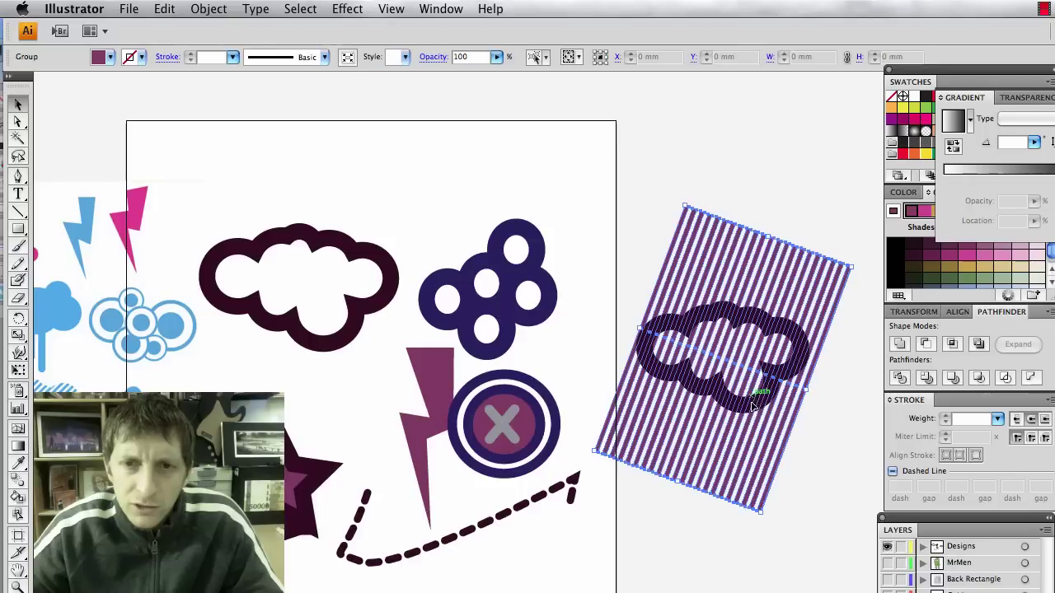
left_click(744, 373, "shift")
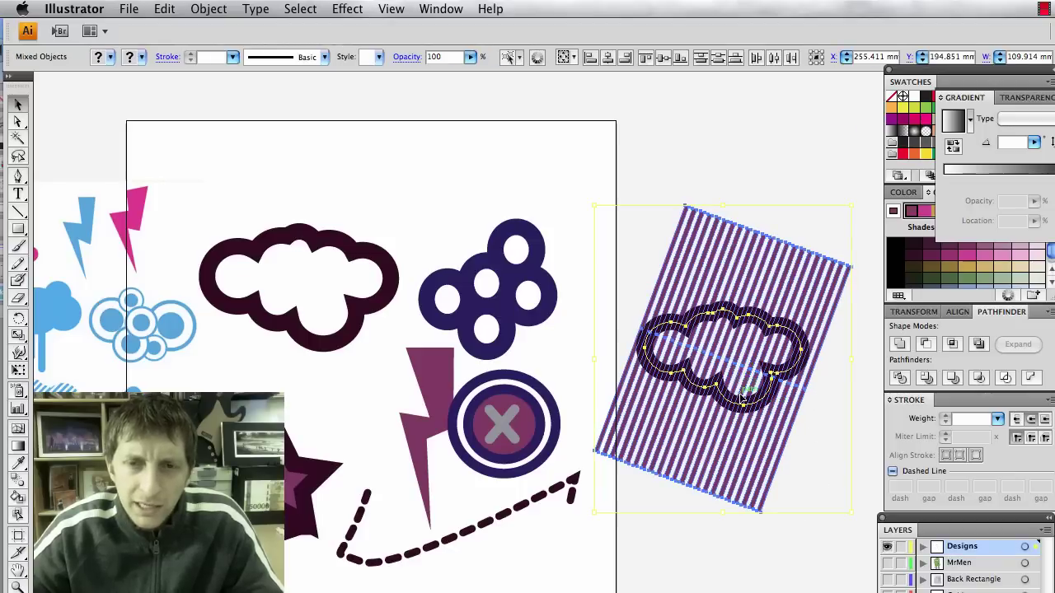
right_click(742, 399)
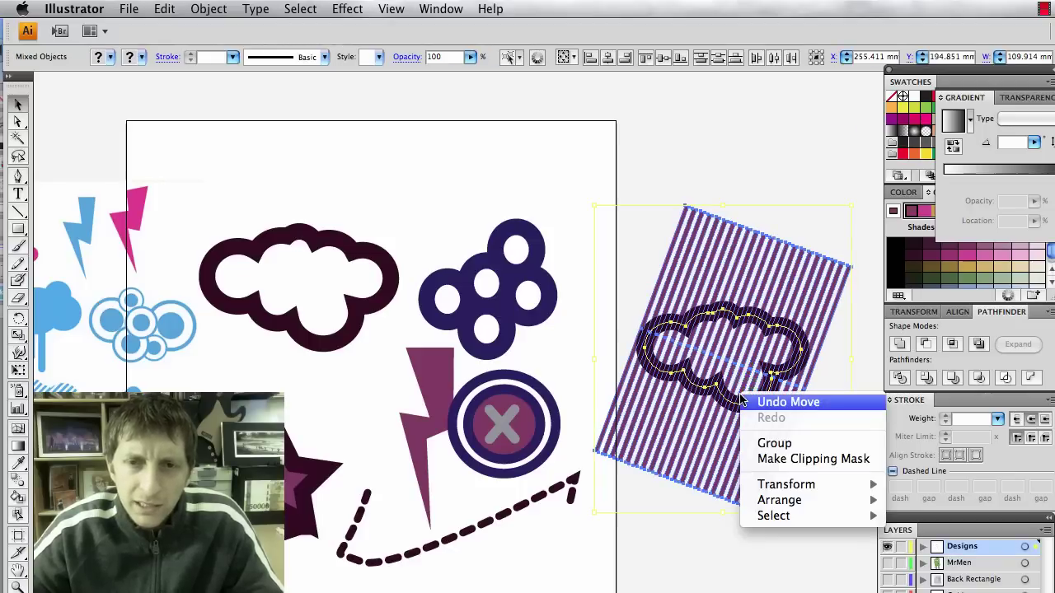
left_click(767, 462)
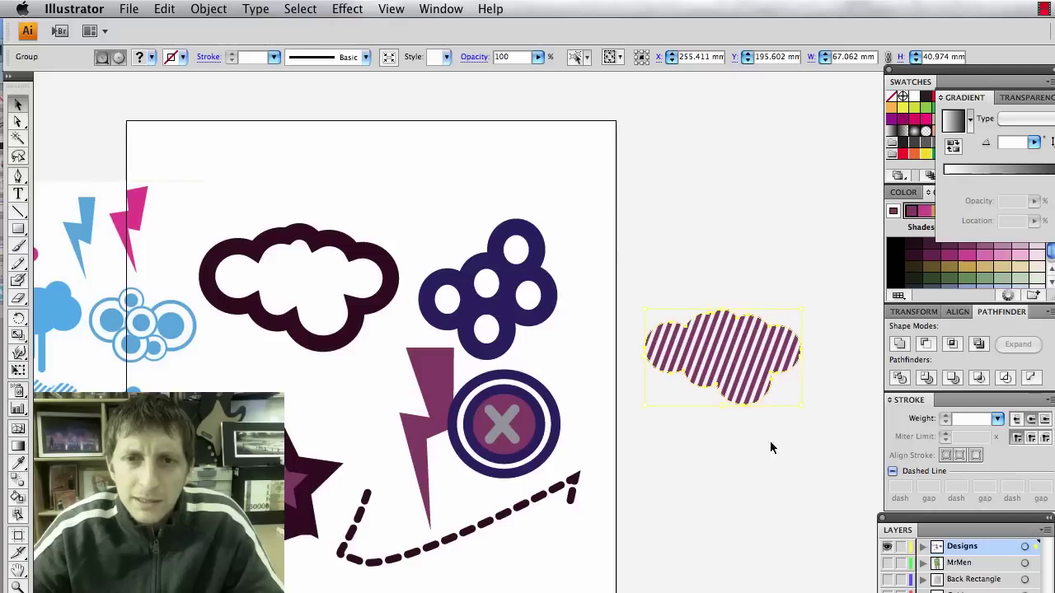
left_click(752, 459)
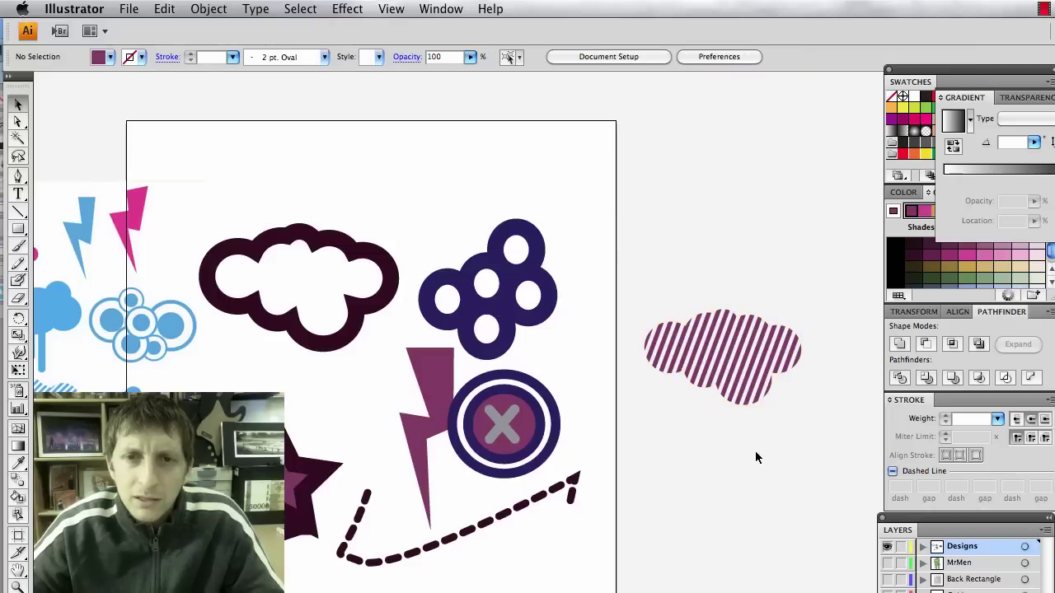
Drag the dark outlined cloud over the striped cloud to compare, then to the artboard's top edge.
left_click(713, 370)
left_click(719, 496)
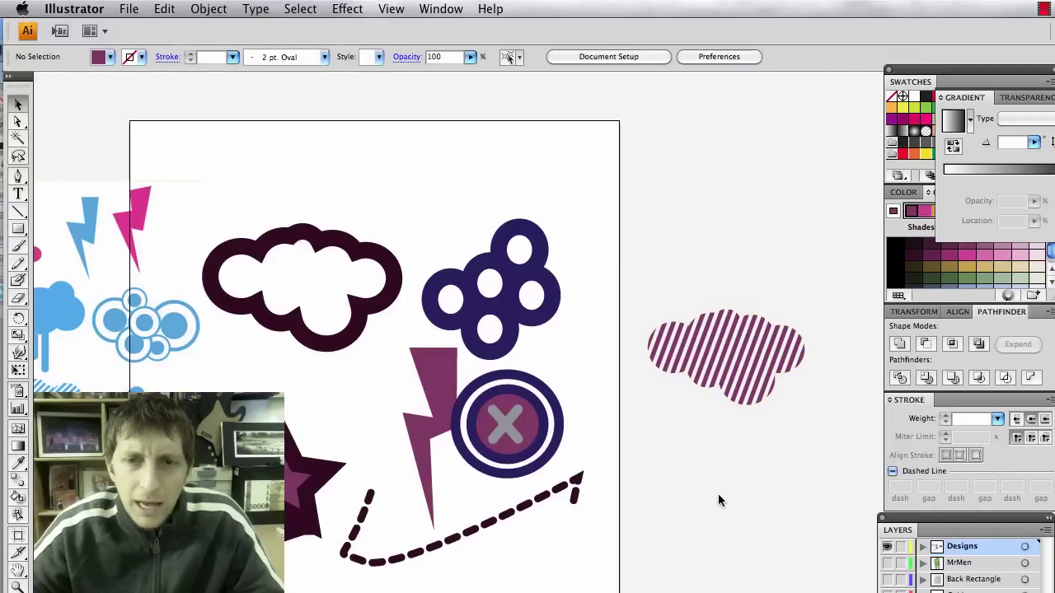
scroll(719, 493, "left", 3)
scroll(720, 492, "right", 1)
scroll(721, 493, "right", 2)
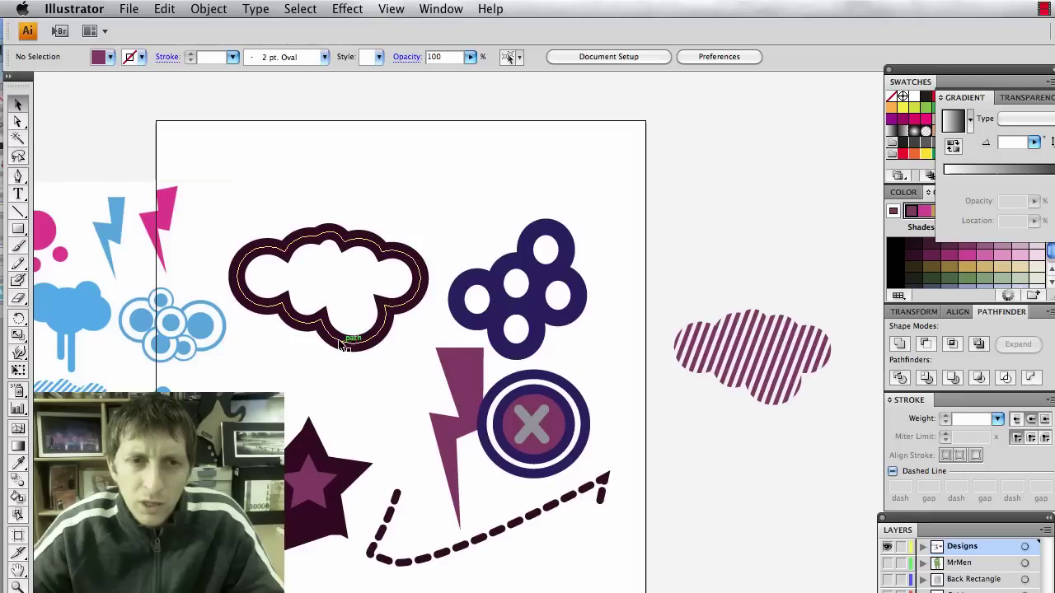
mouse_move(341, 348)
left_mouse_down()
mouse_move(782, 418)
mouse_move(770, 420)
left_mouse_up()
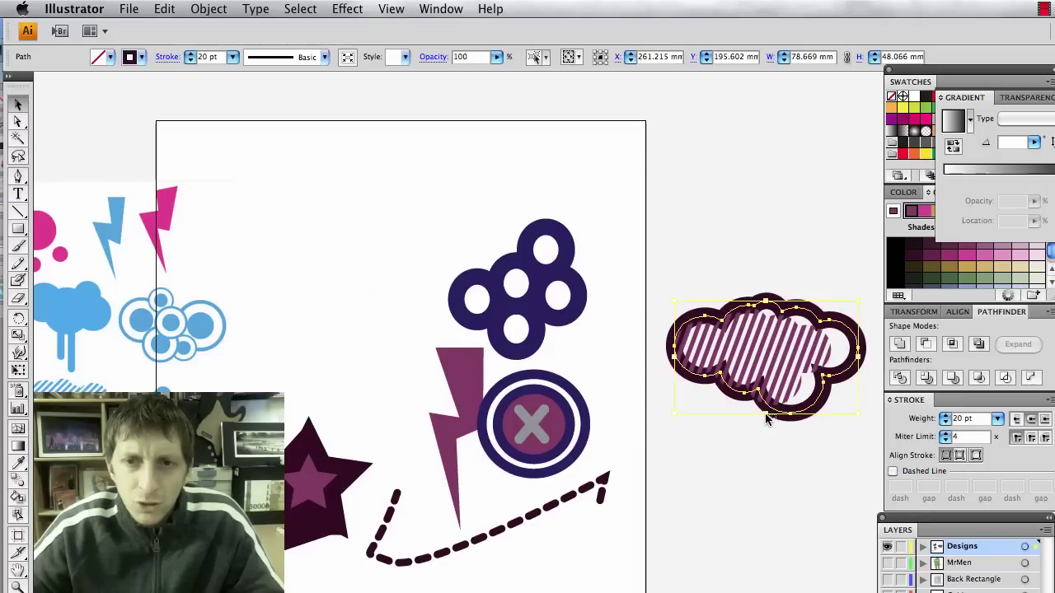
left_click(768, 421)
left_click_drag(775, 417, 400, 216)
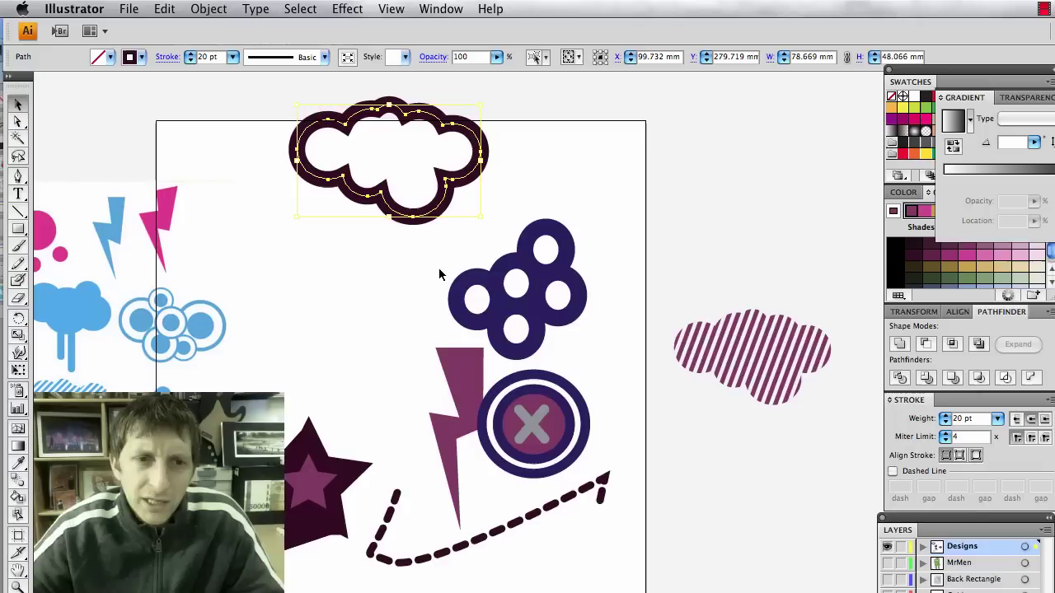
Give the navy flower group's round holes a purple fill from the Swatches panel.
left_click(484, 272)
left_click_drag(494, 270, 533, 249)
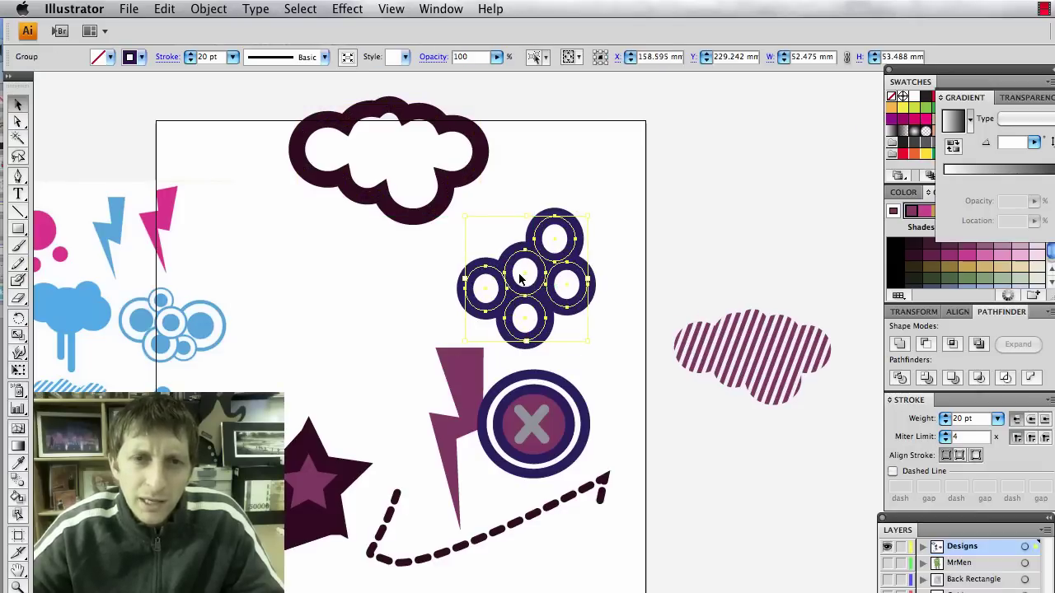
key("super+shift+b")
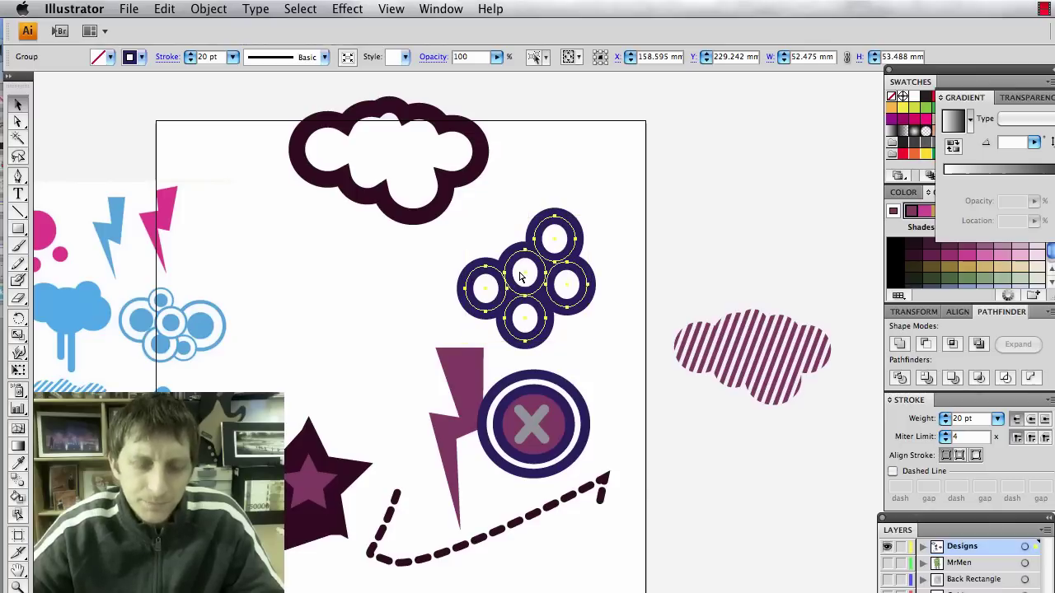
key("super+shift+b")
key("super+shift+b")
key("super+shift+b")
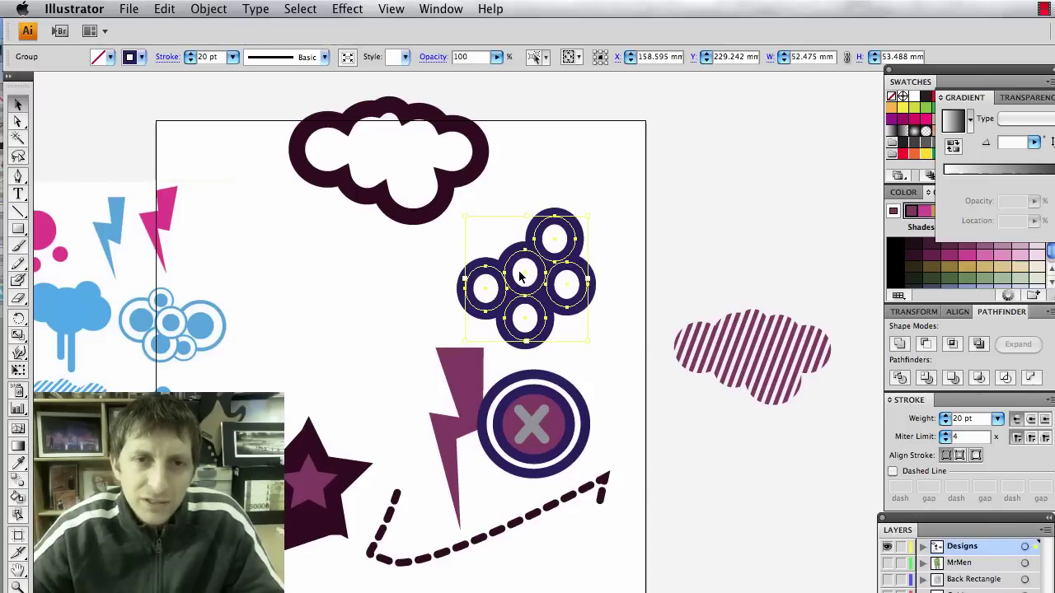
left_click(899, 346)
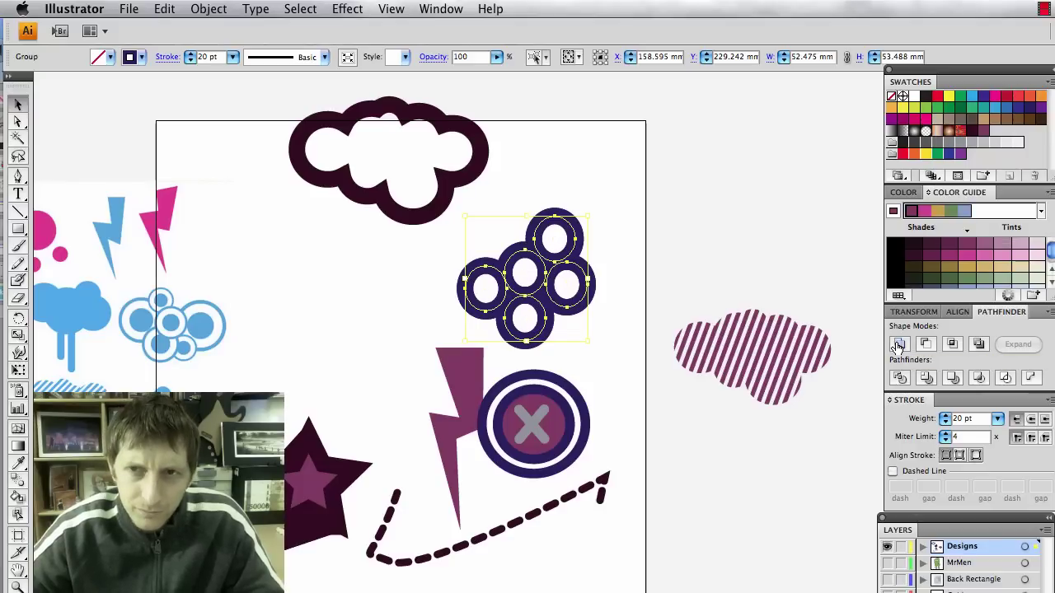
left_click(959, 156)
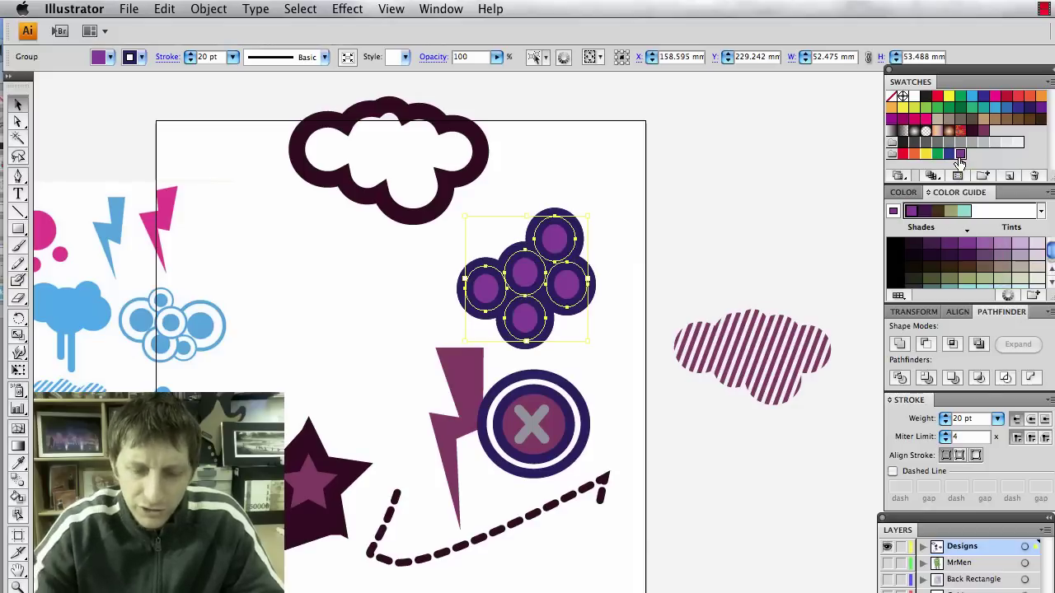
left_click(676, 220)
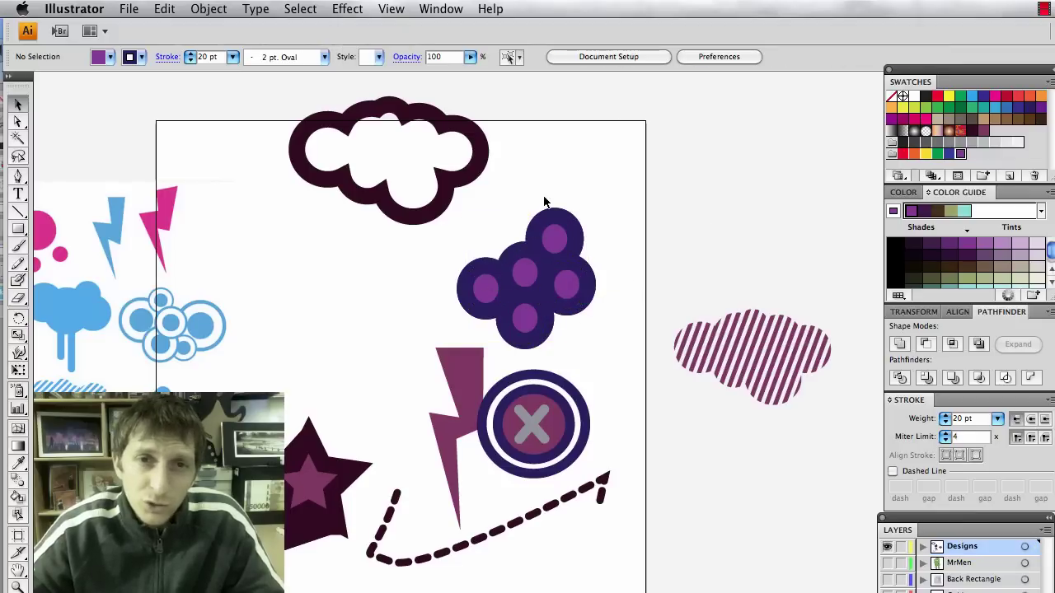
Pen-draw a closed left-pointing arrow outline with a barbed arrowhead.
scroll(681, 276, "left", 5)
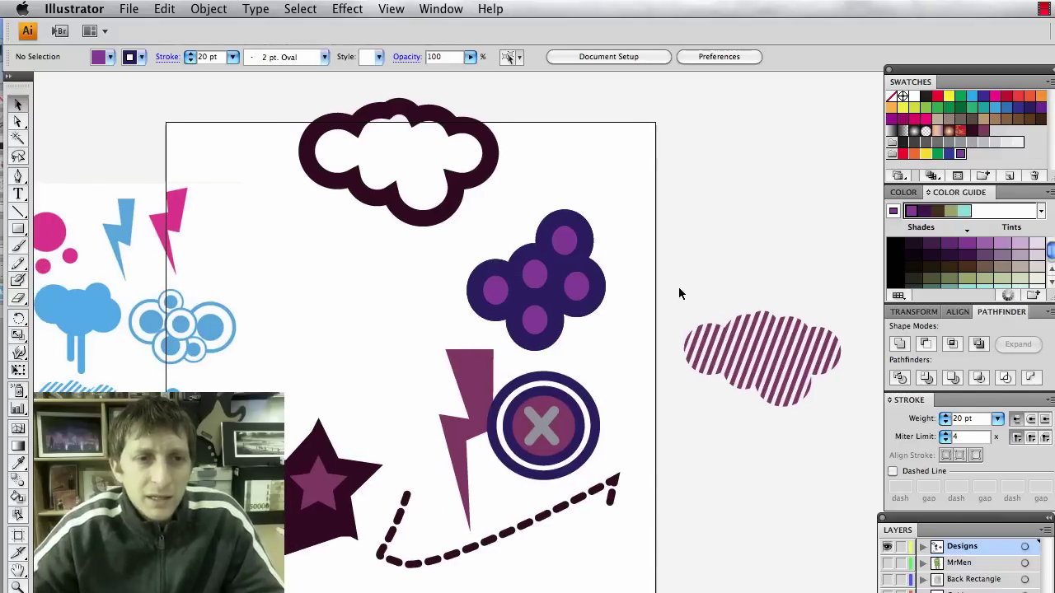
scroll(678, 293, "left", 3)
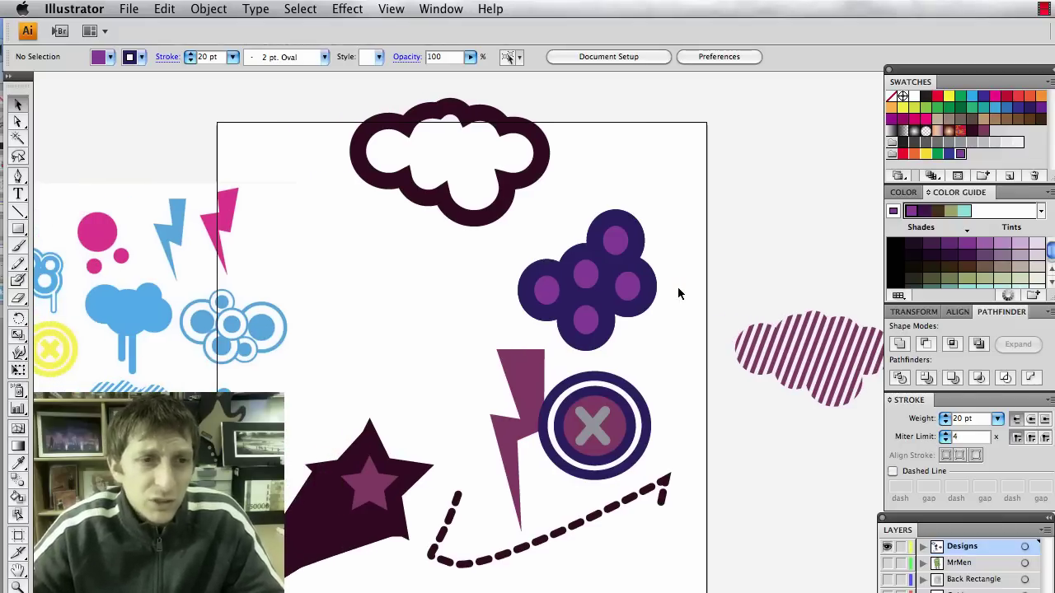
scroll(678, 293, "left", 1)
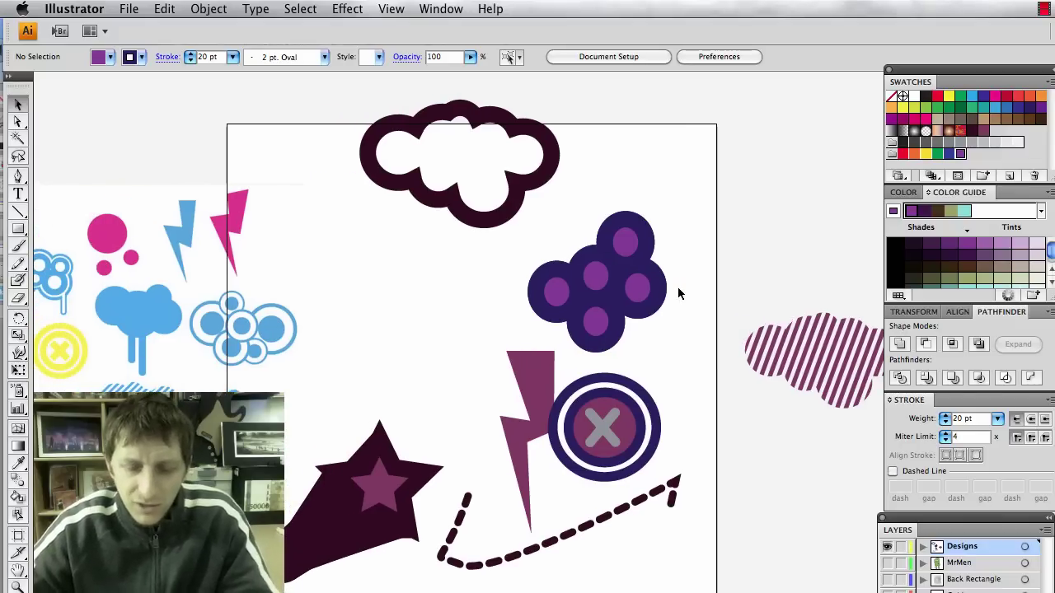
scroll(678, 293, "right", 1)
scroll(678, 294, "right", 1)
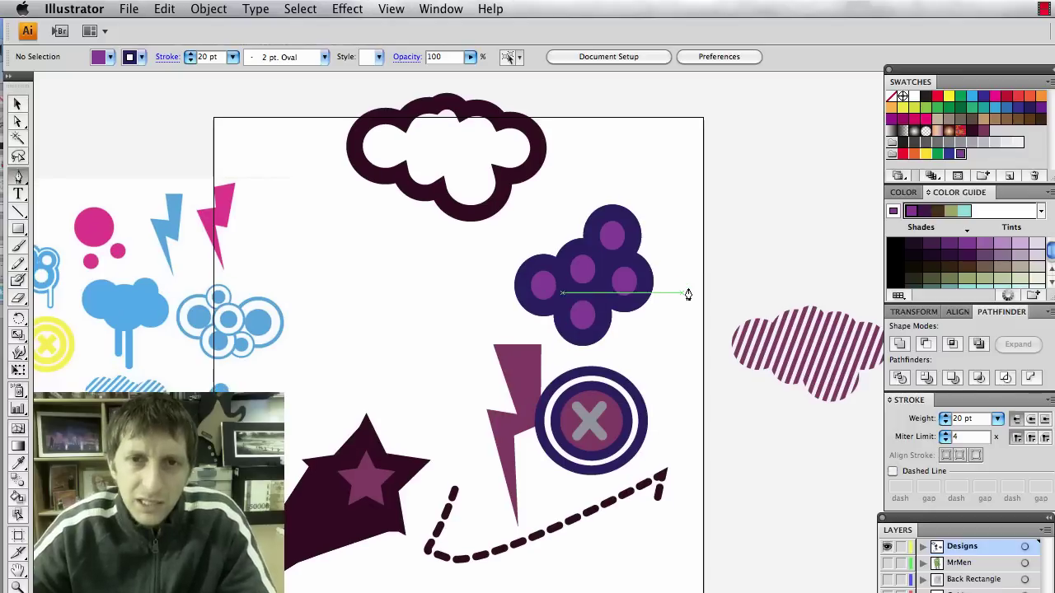
scroll(687, 294, "up", 4)
scroll(697, 285, "right", 3)
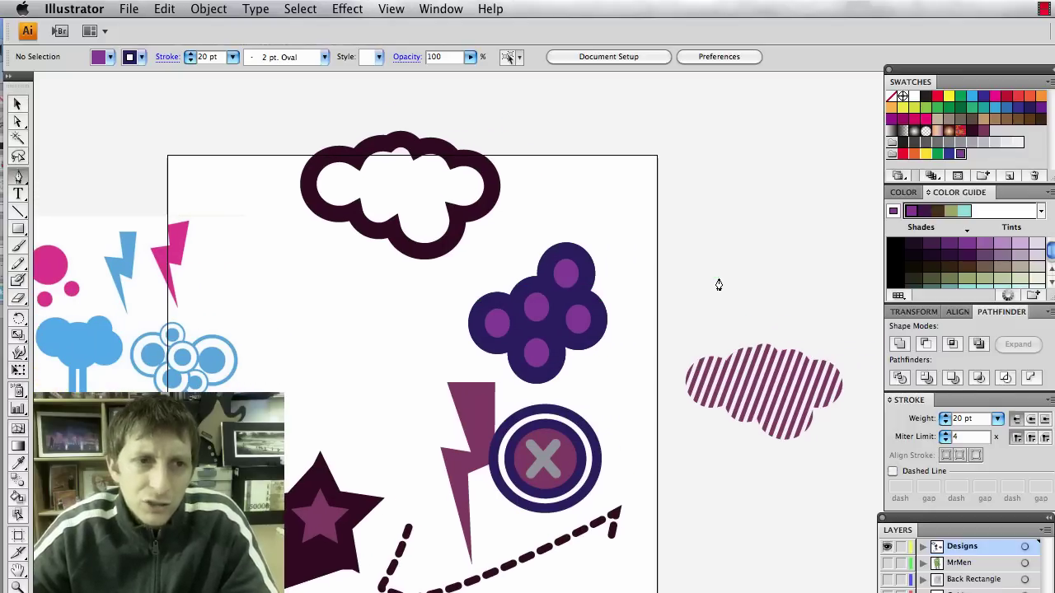
scroll(727, 265, "left", 7)
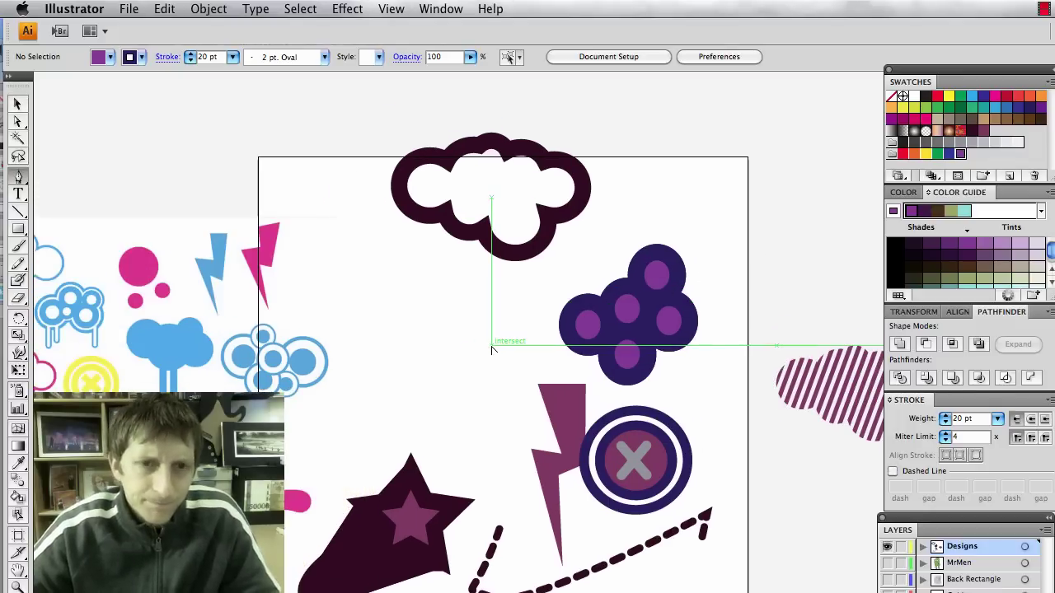
scroll(490, 354, "up", 1)
scroll(490, 355, "left", 5)
scroll(490, 354, "left", 10)
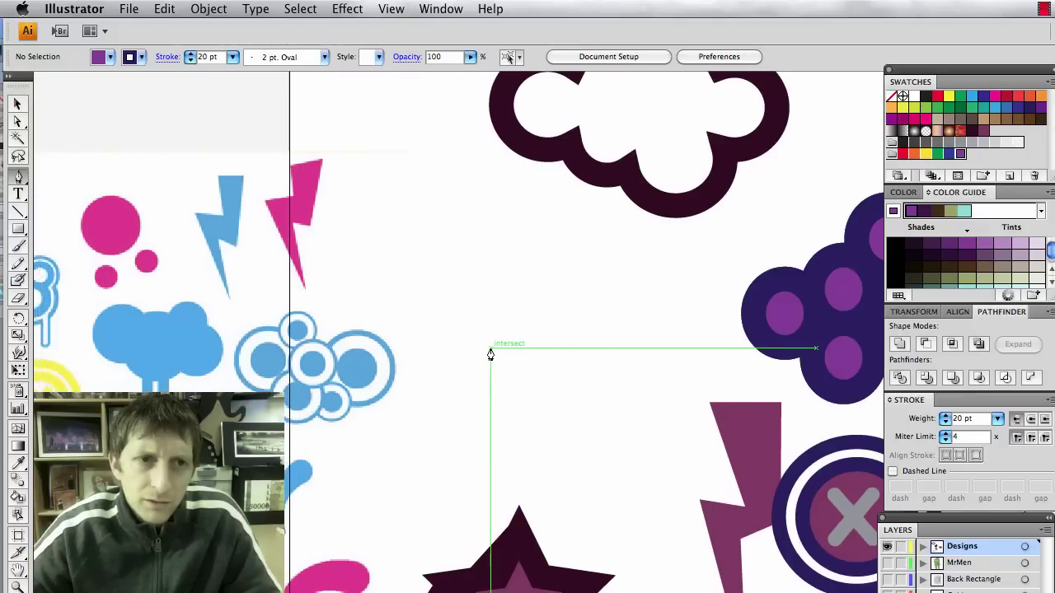
left_click(702, 325)
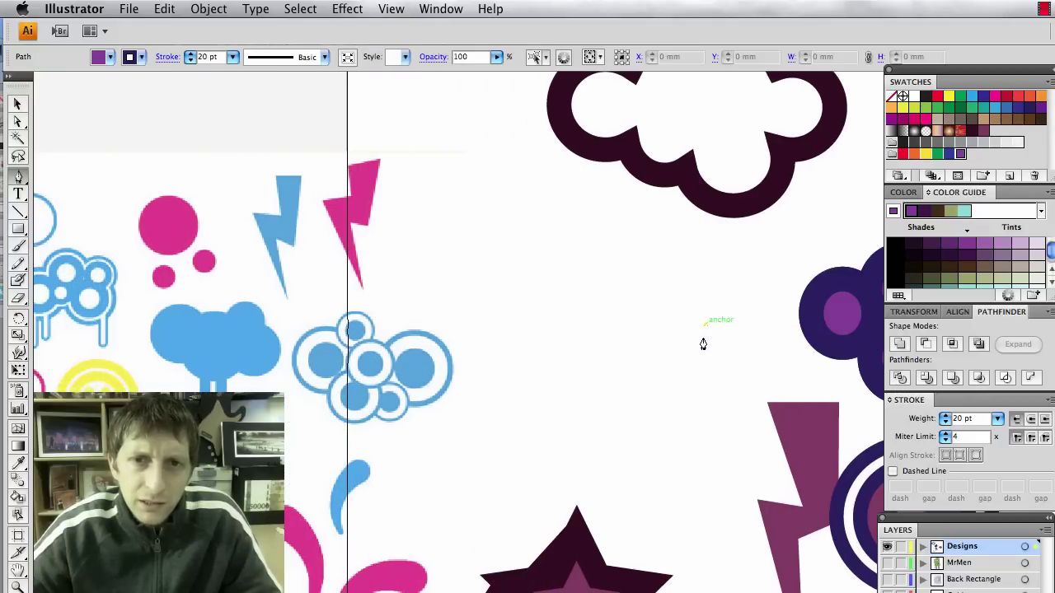
left_click(705, 345)
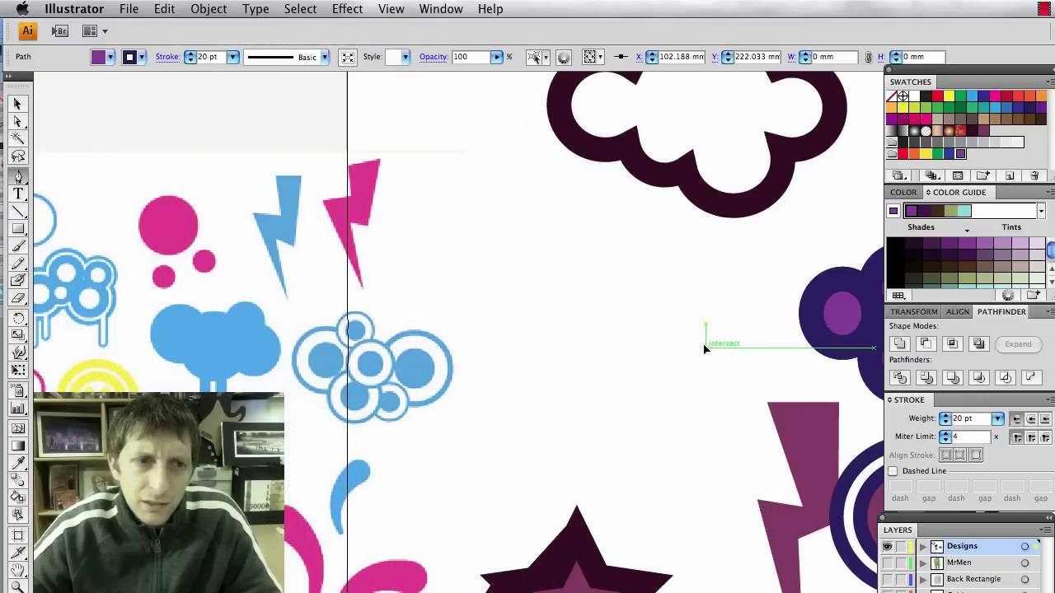
left_click(553, 355)
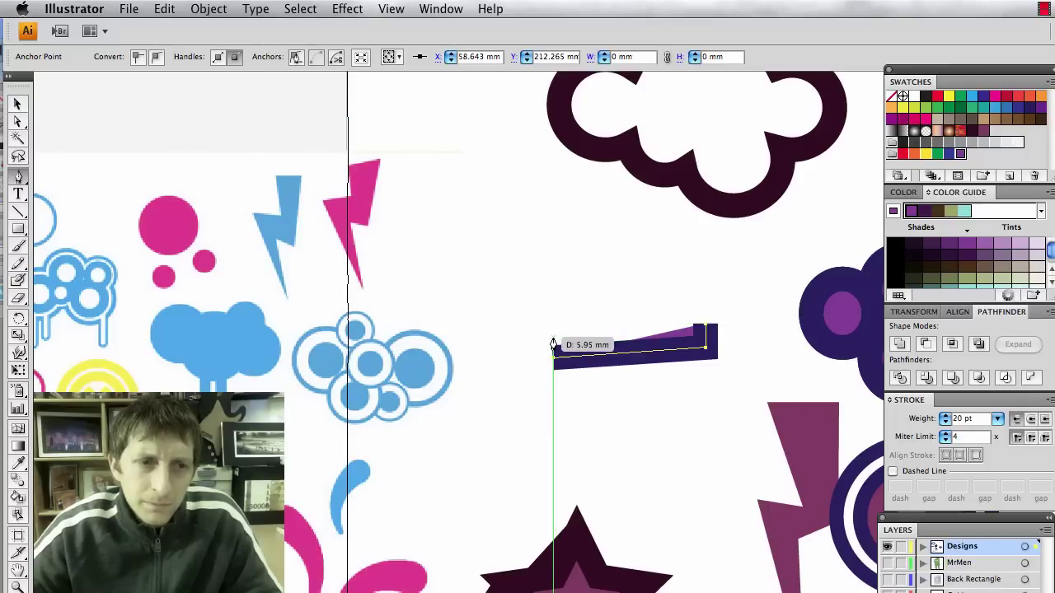
left_click(559, 383)
left_click(504, 347)
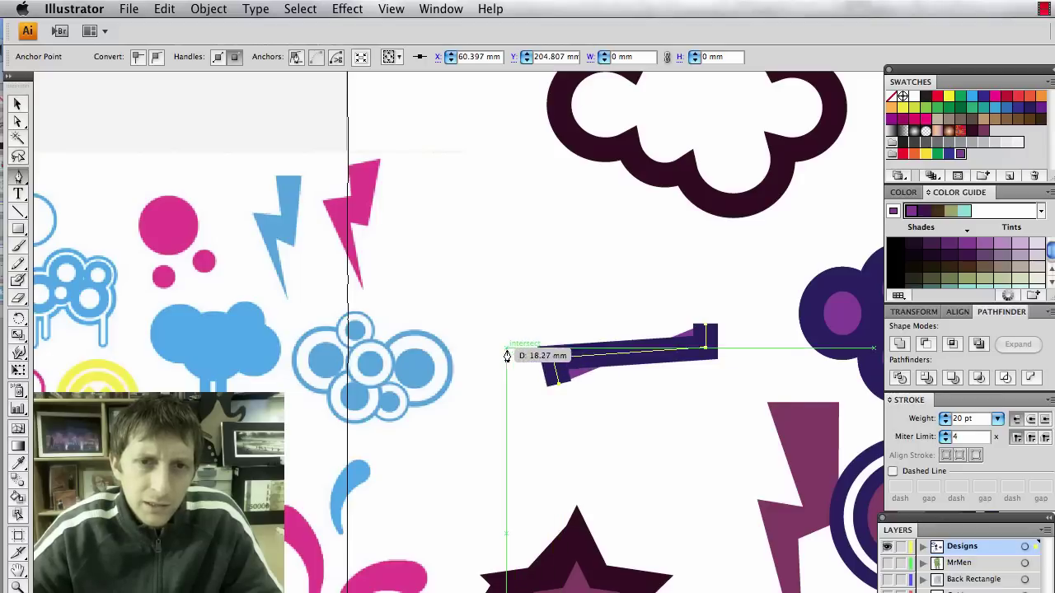
left_click(552, 290)
left_click(551, 323)
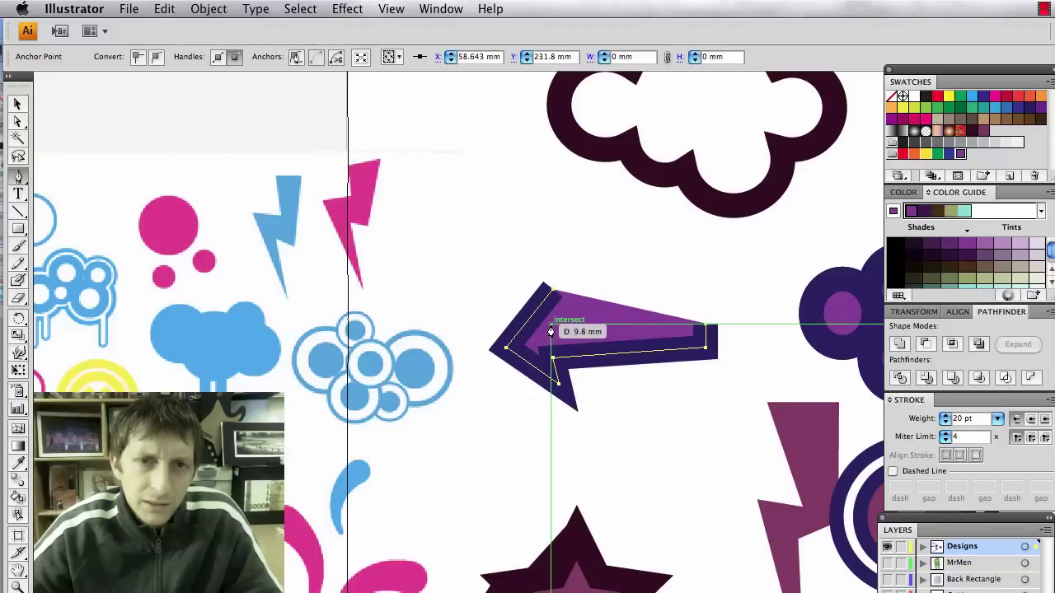
left_click(704, 302)
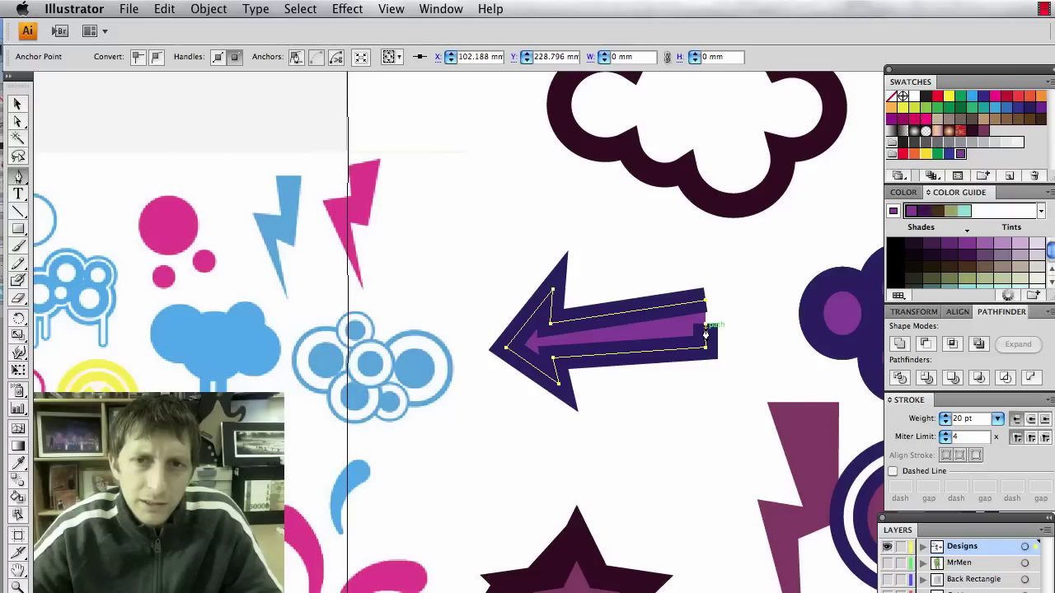
left_click(707, 328)
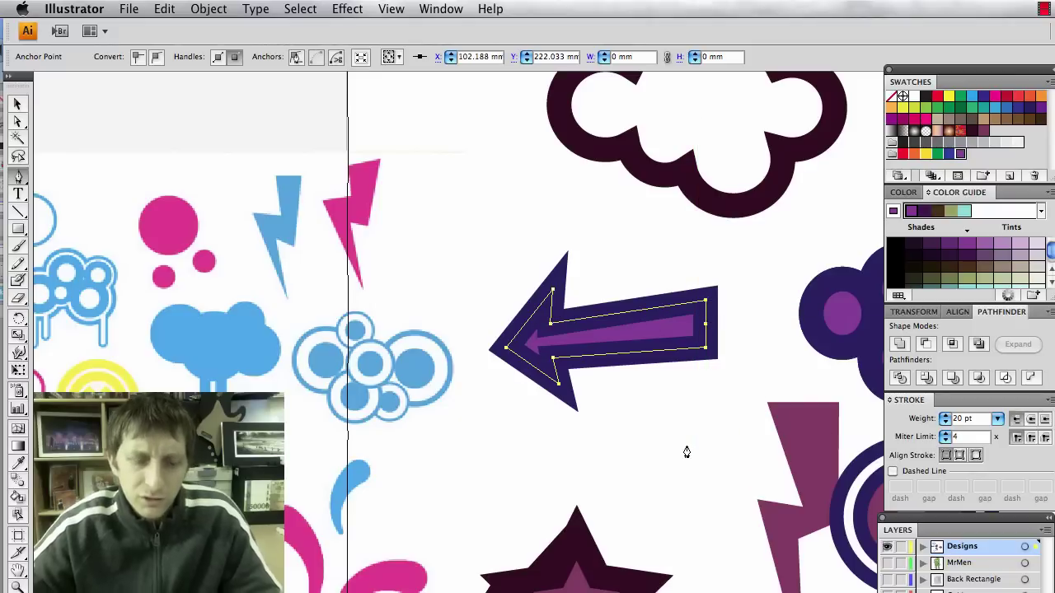
Reduce the arrow's outline weight from 20 pt to 10 pt.
key("v")
left_click(666, 379)
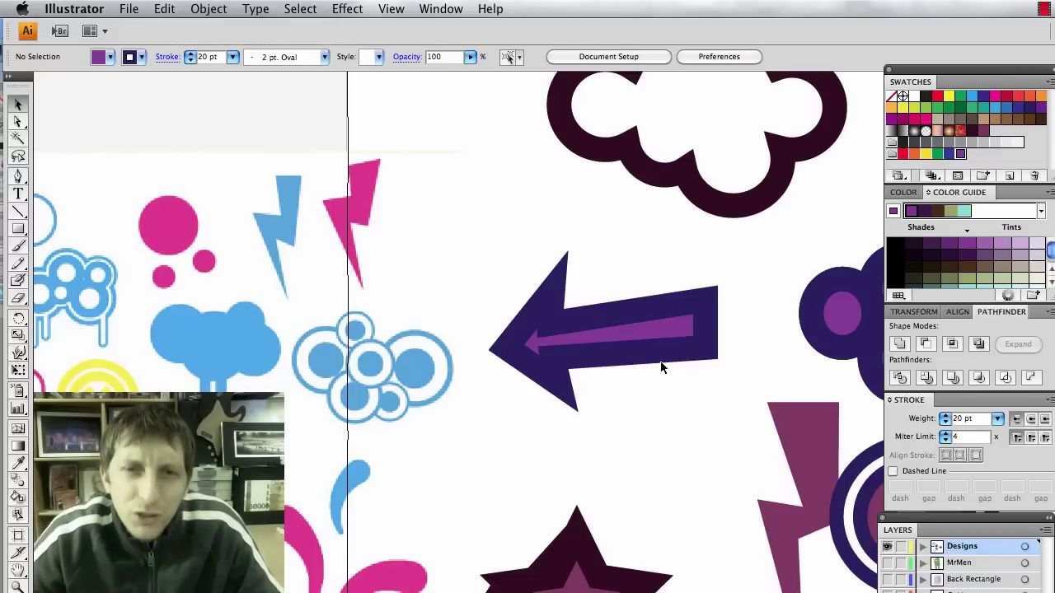
left_click(658, 360)
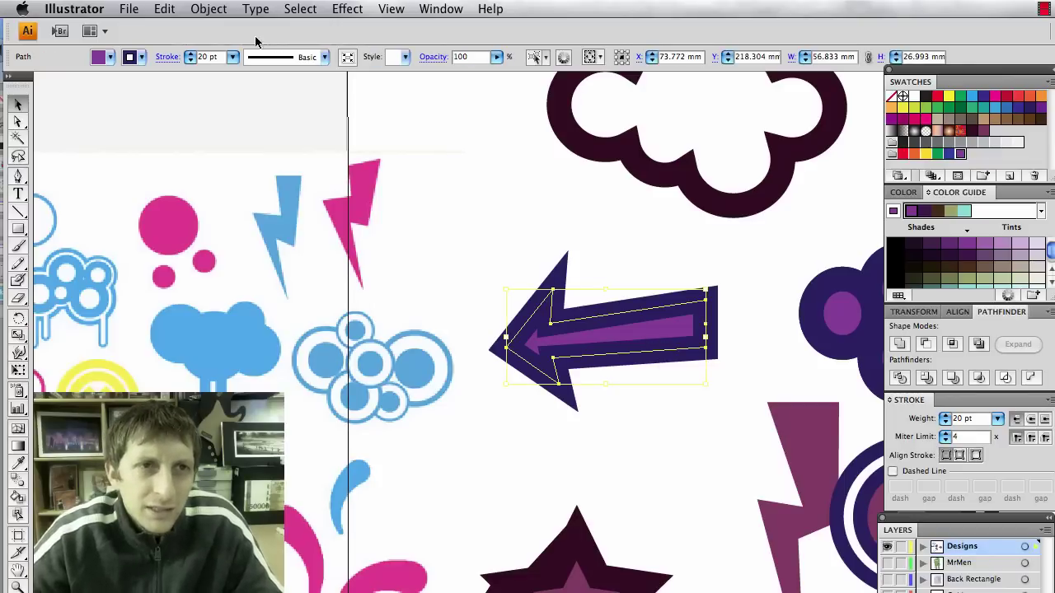
left_click(233, 57)
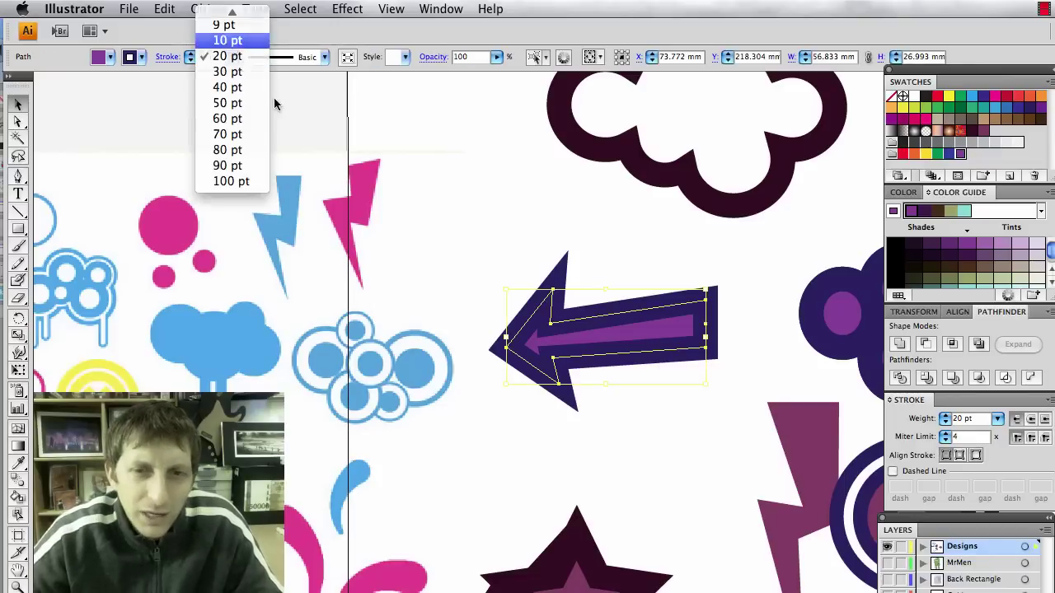
left_click(227, 41)
left_click(566, 401)
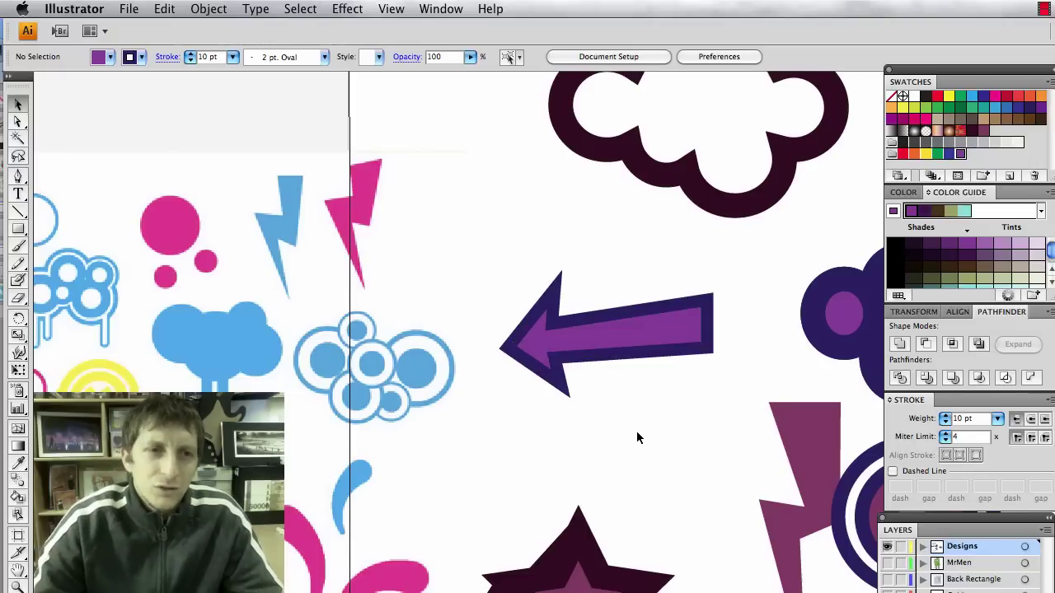
scroll(635, 429, "left", 5)
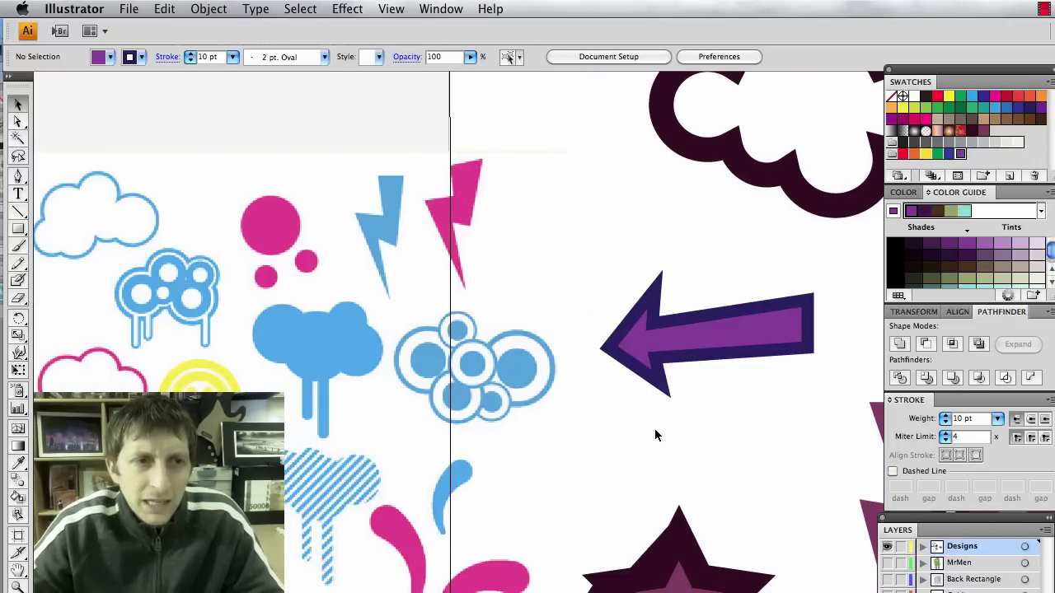
Delete the reference screenshot, star and lightning bolt, then move the dashed line to the upper left.
scroll(654, 435, "right", 5)
scroll(654, 435, "right", 6)
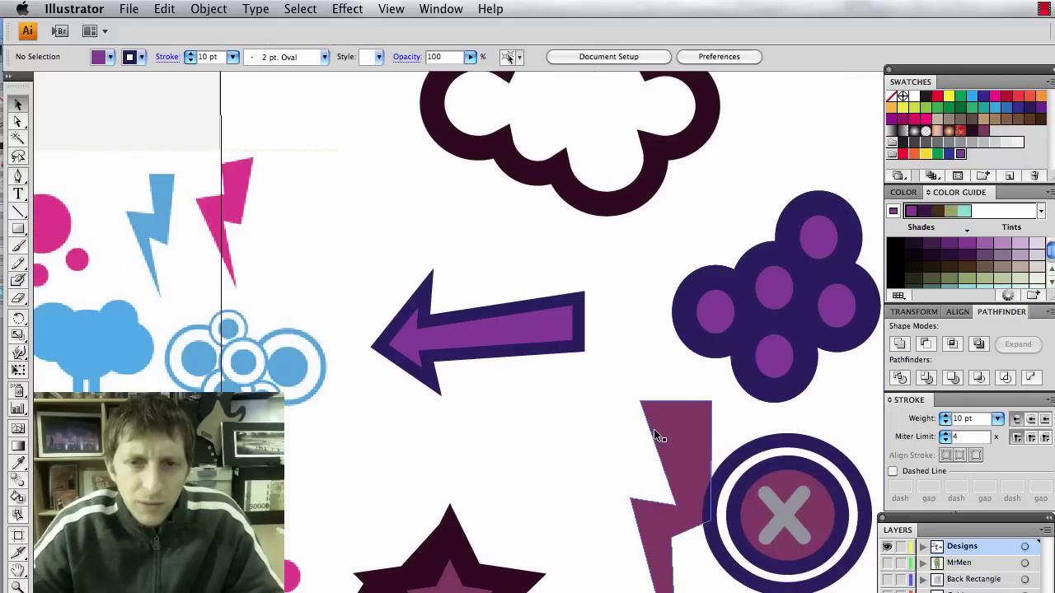
scroll(652, 435, "left", 17)
scroll(653, 435, "right", 10)
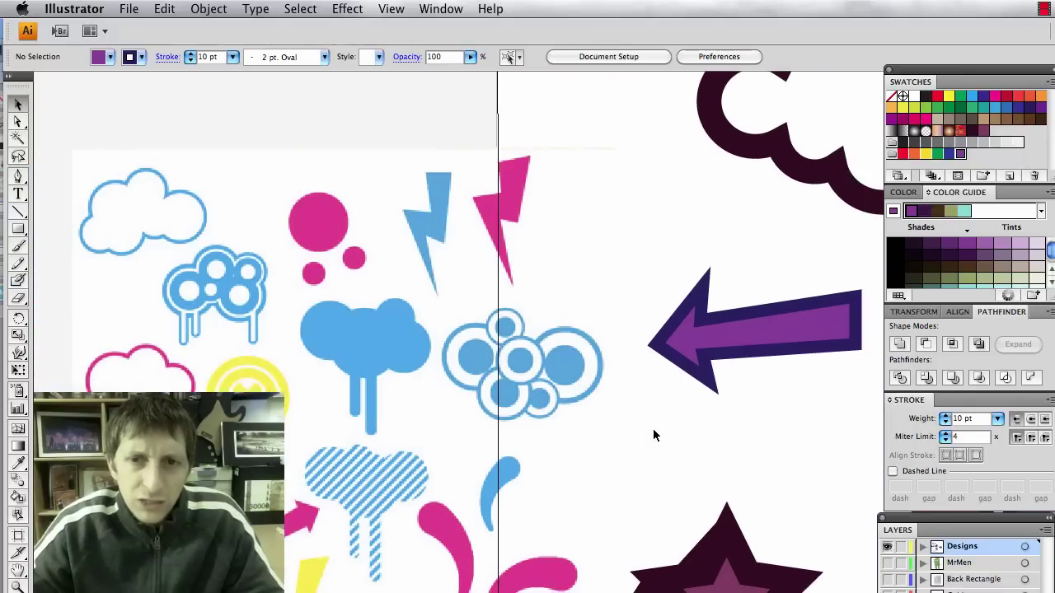
scroll(508, 365, "left", 3)
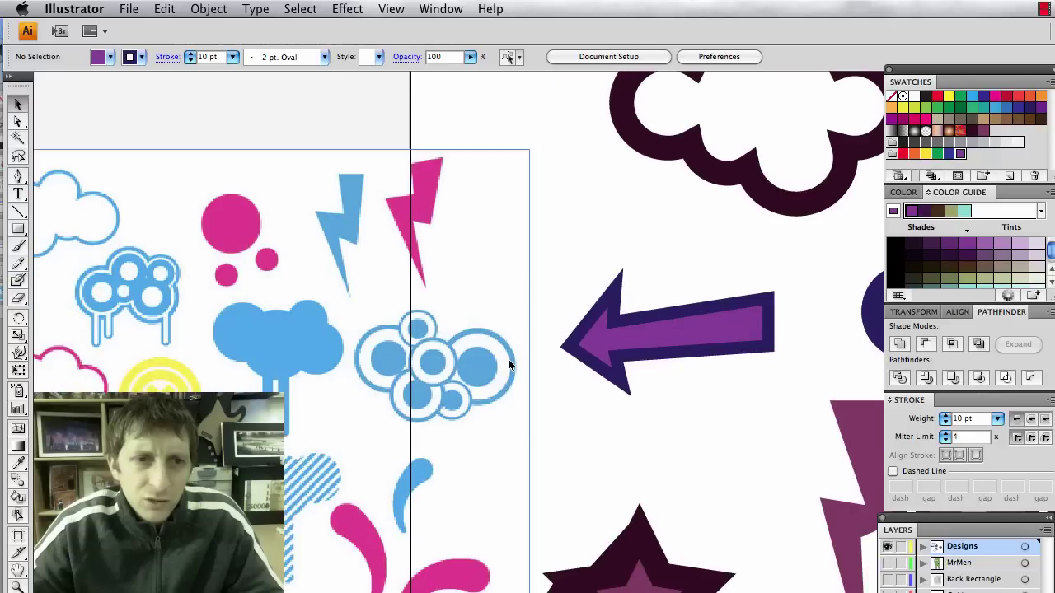
scroll(510, 358, "down", 5)
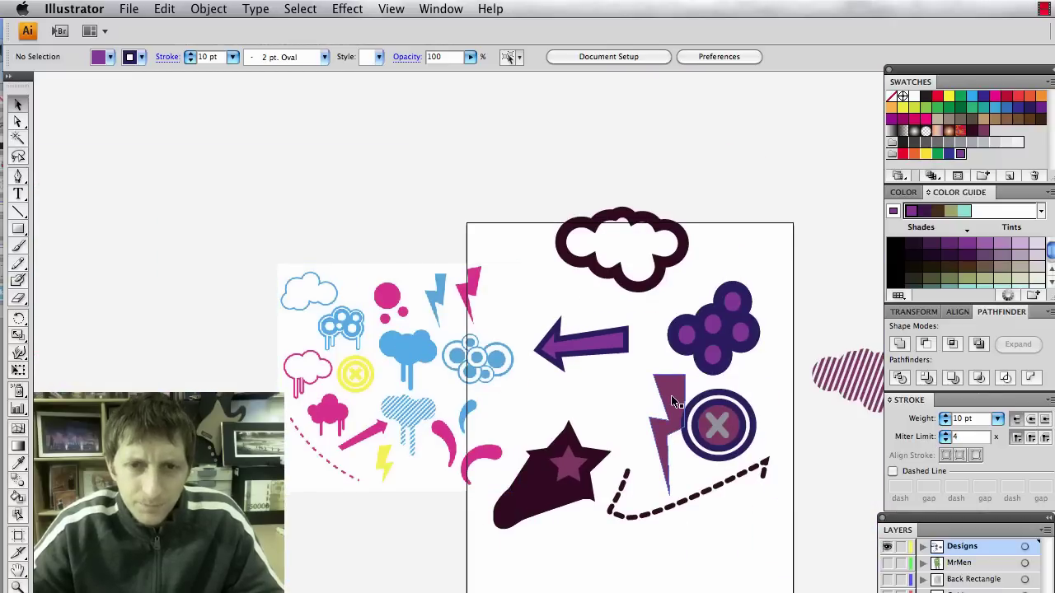
scroll(671, 402, "down", 2)
scroll(672, 401, "down", 1)
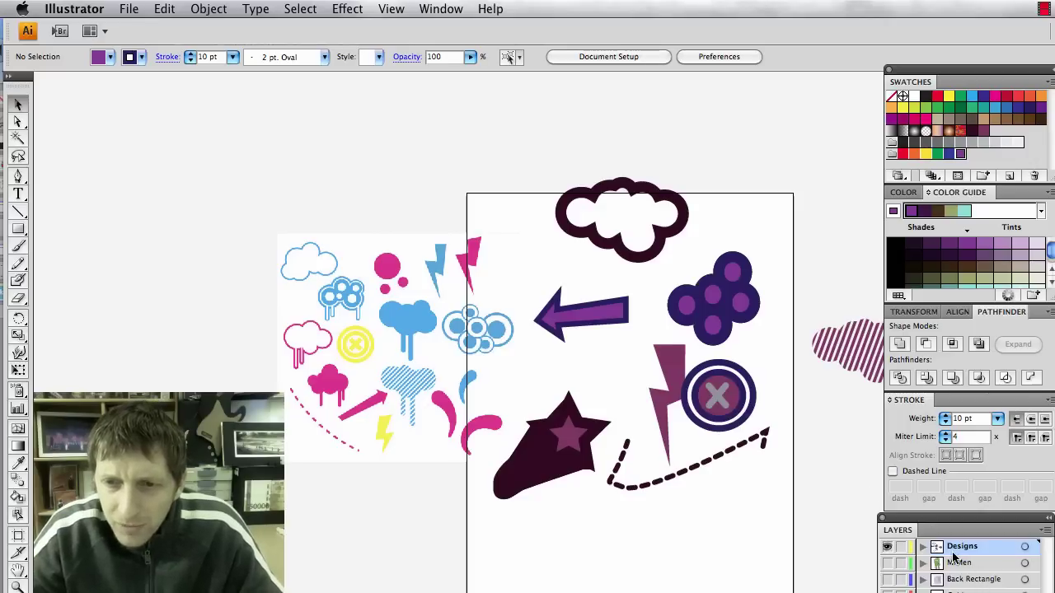
left_click(507, 437)
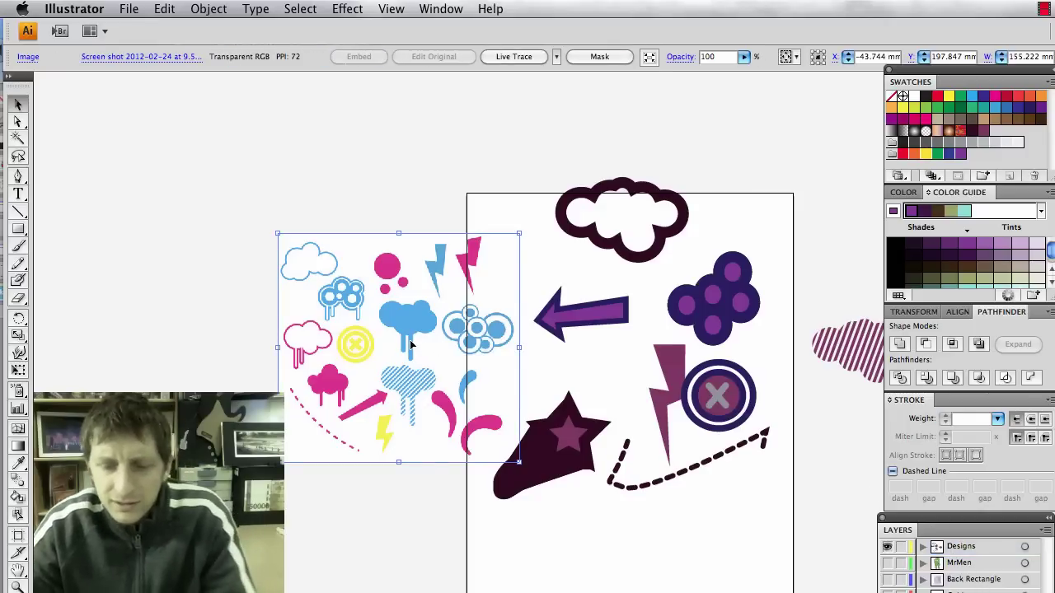
left_click(887, 579)
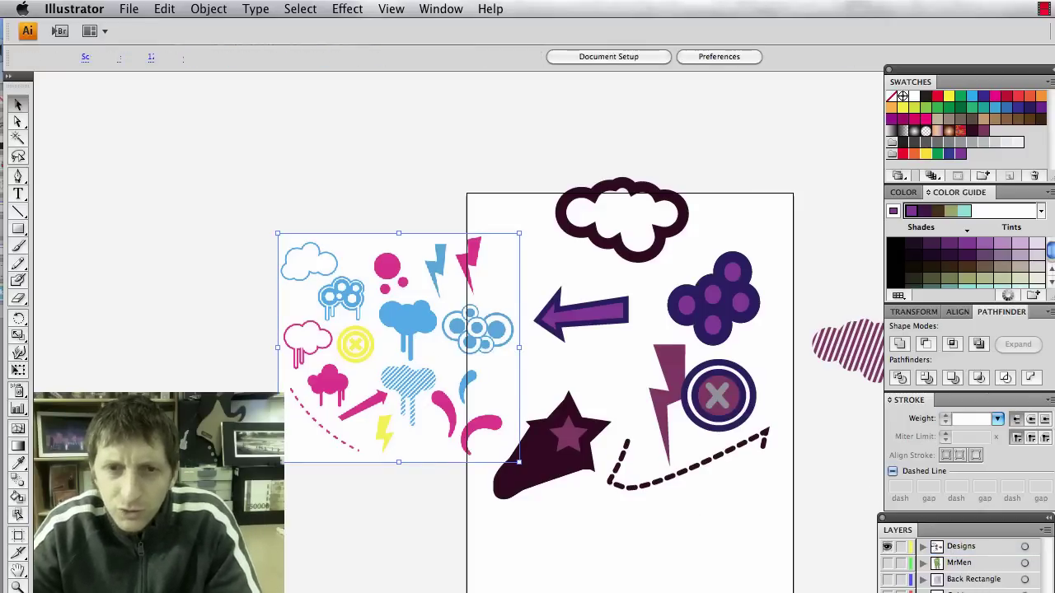
left_click_drag(745, 497, 602, 451)
left_click_drag(661, 466, 426, 237)
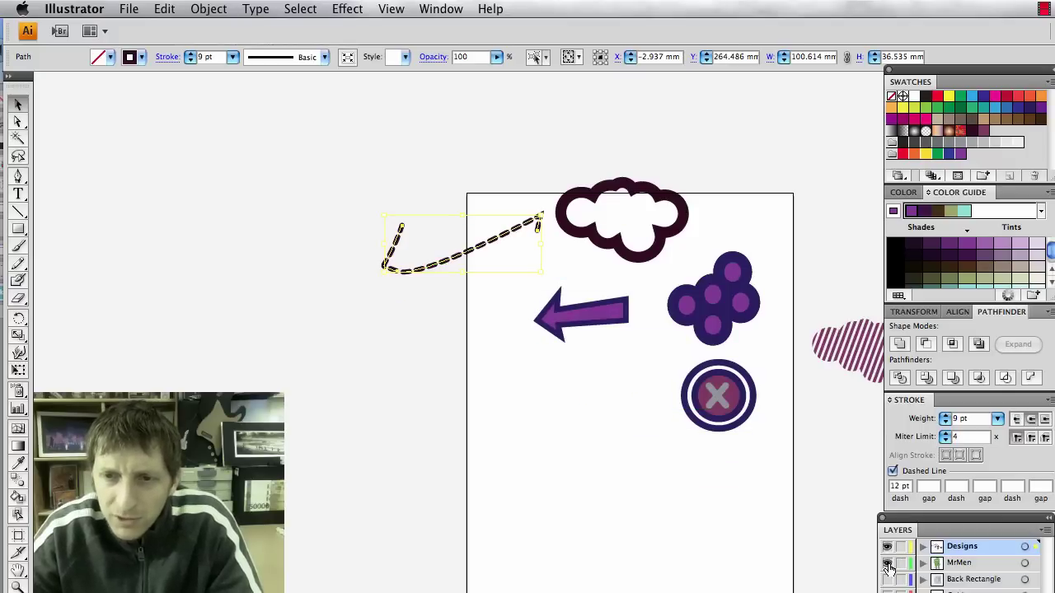
Show the MrMen and Back Rectangle layers, put Designs beneath them, and reposition the cloud.
left_click(887, 563)
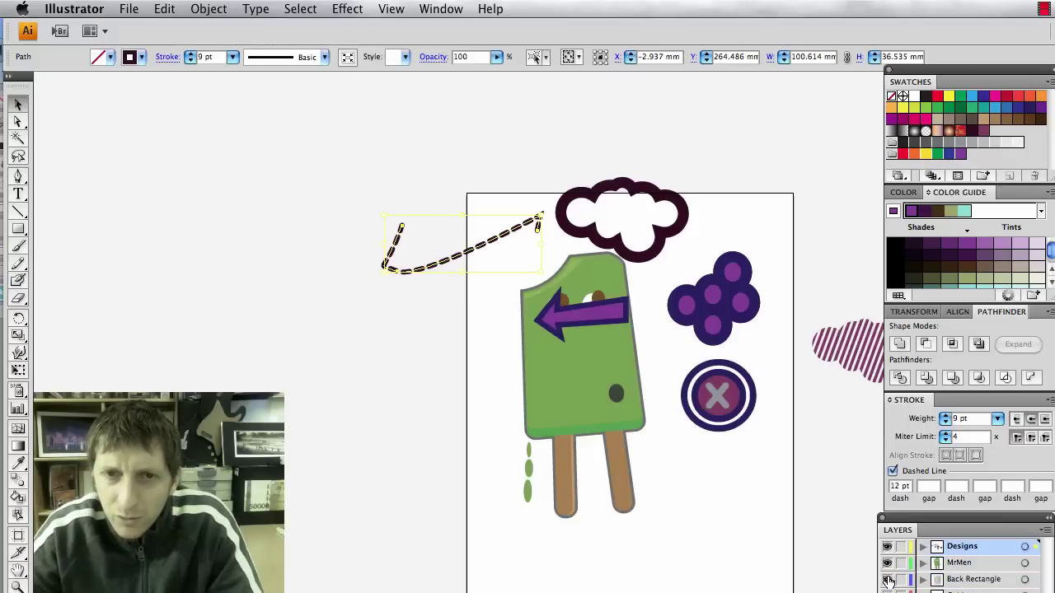
left_click(887, 580)
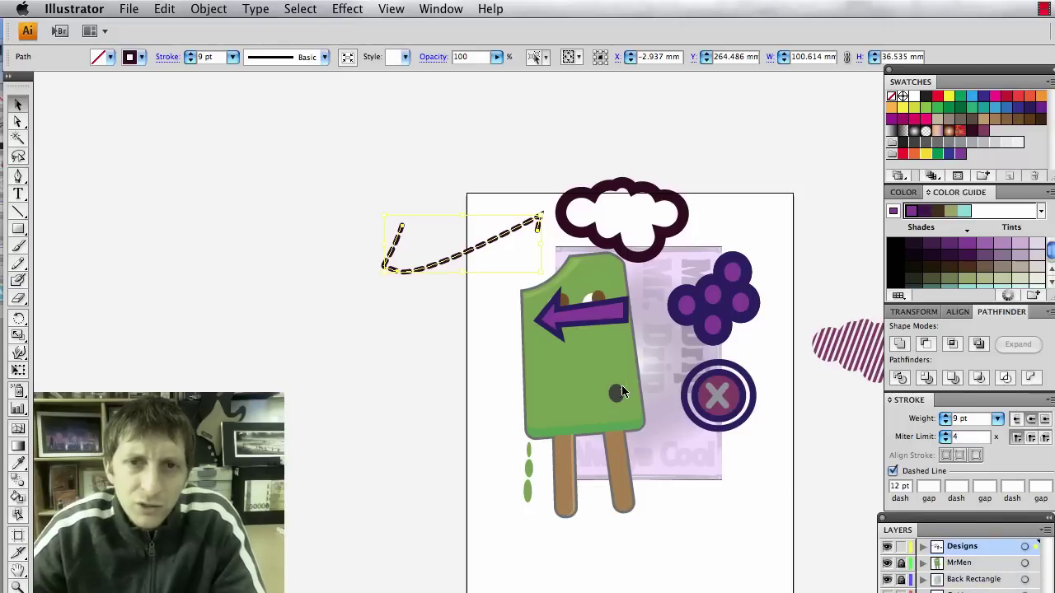
left_click_drag(620, 249, 680, 277)
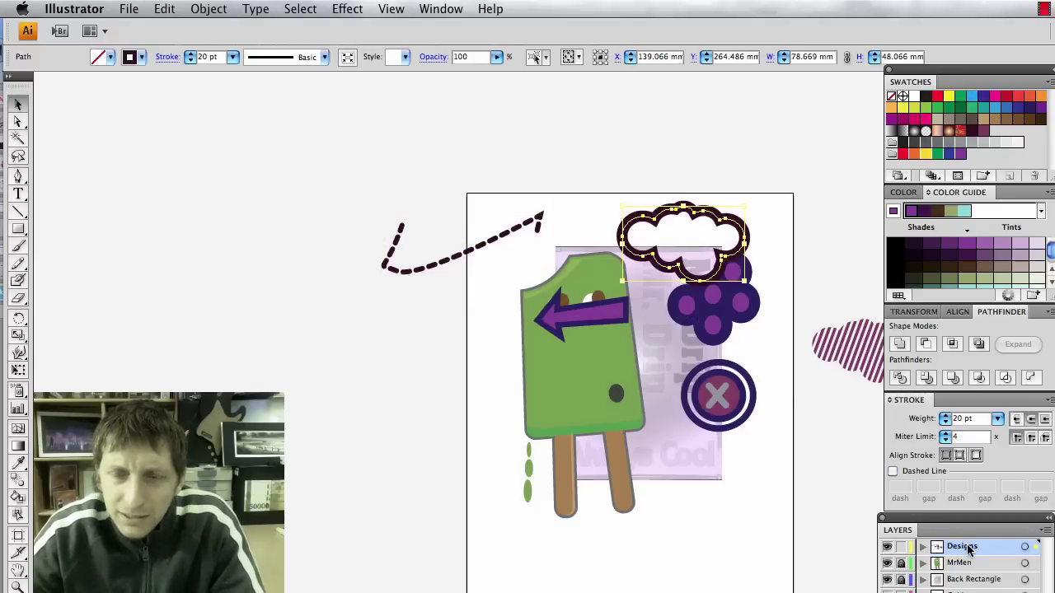
left_click_drag(968, 551, 966, 590)
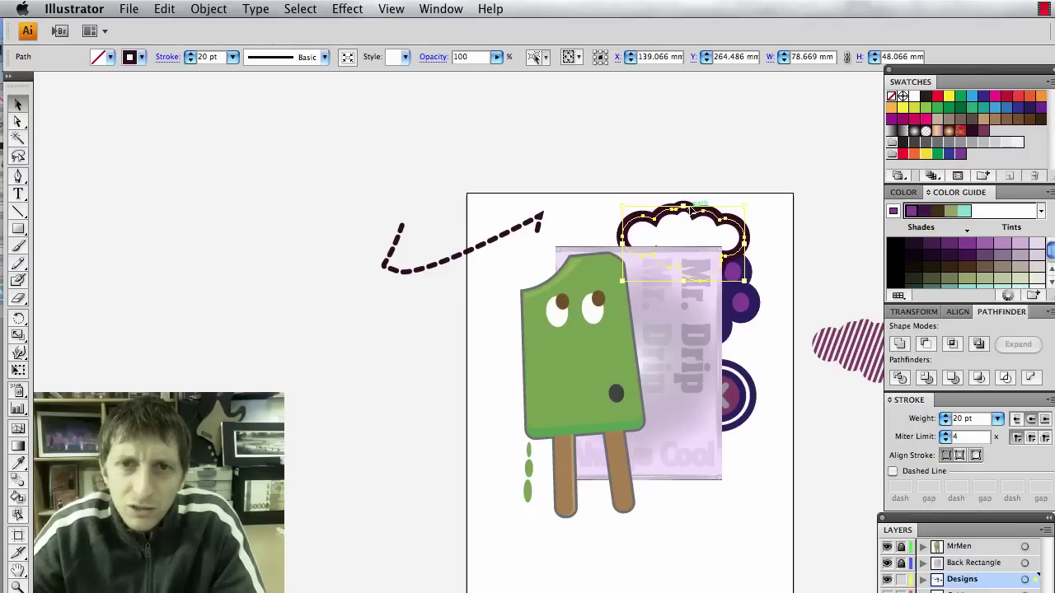
left_click_drag(690, 213, 673, 216)
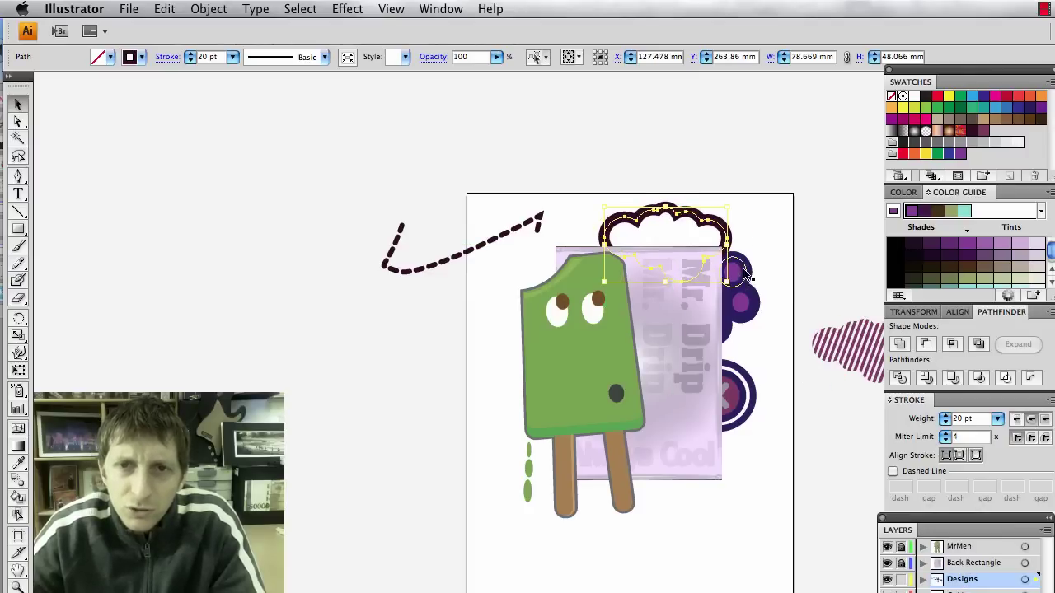
Reposition the cloud and grapes, and bring the striped cloud onto the artboard's lower right.
left_click_drag(744, 241, 742, 254)
left_click_drag(748, 330, 762, 366)
left_click_drag(857, 350, 779, 445)
Move the dashed line below the popsicle sticks and add a new layer.
key("super+shift+a")
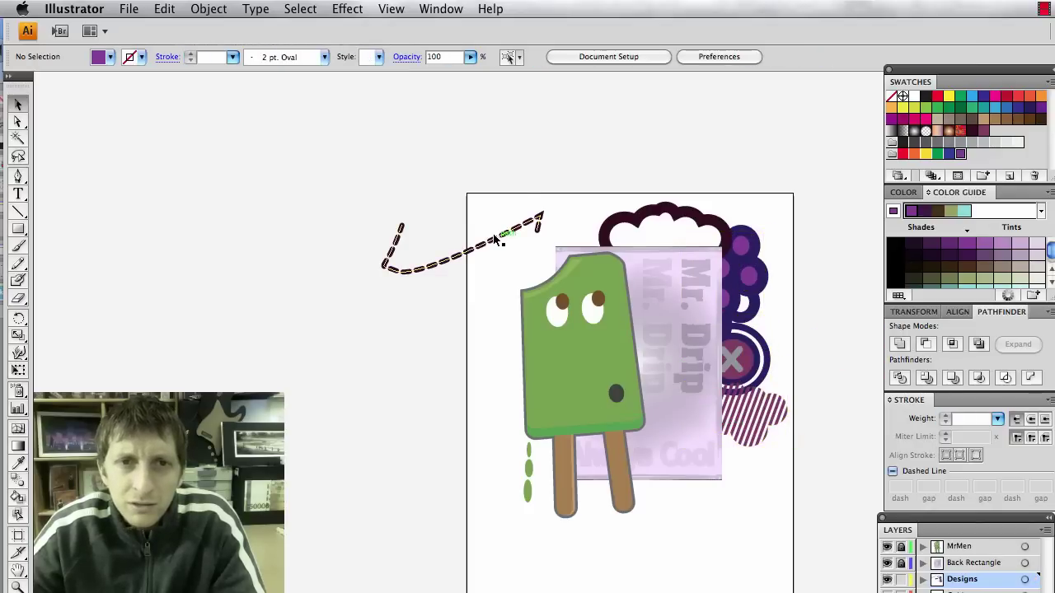
left_click_drag(497, 238, 700, 524)
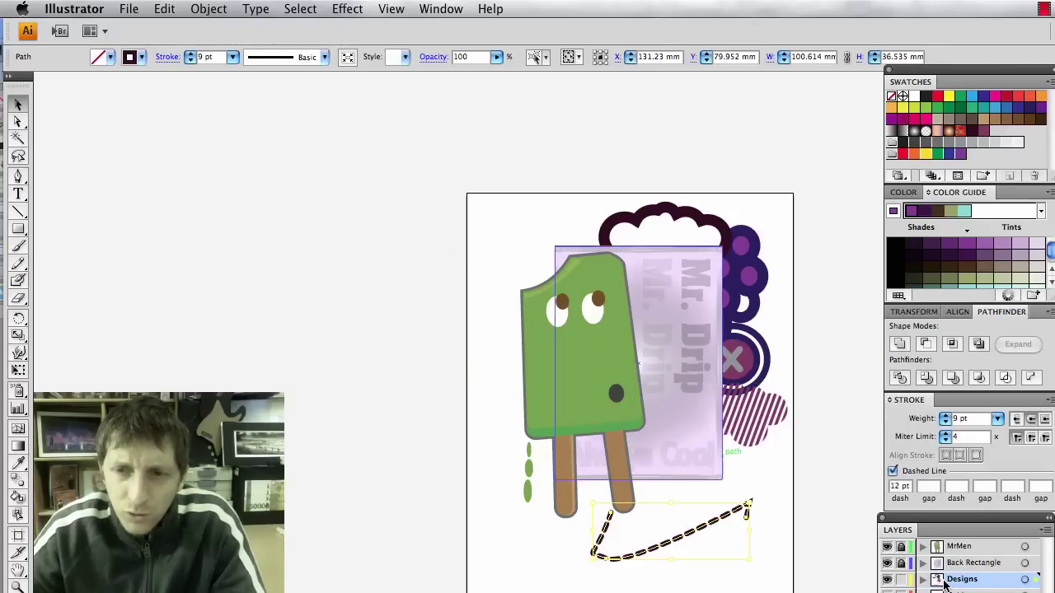
key("super+l")
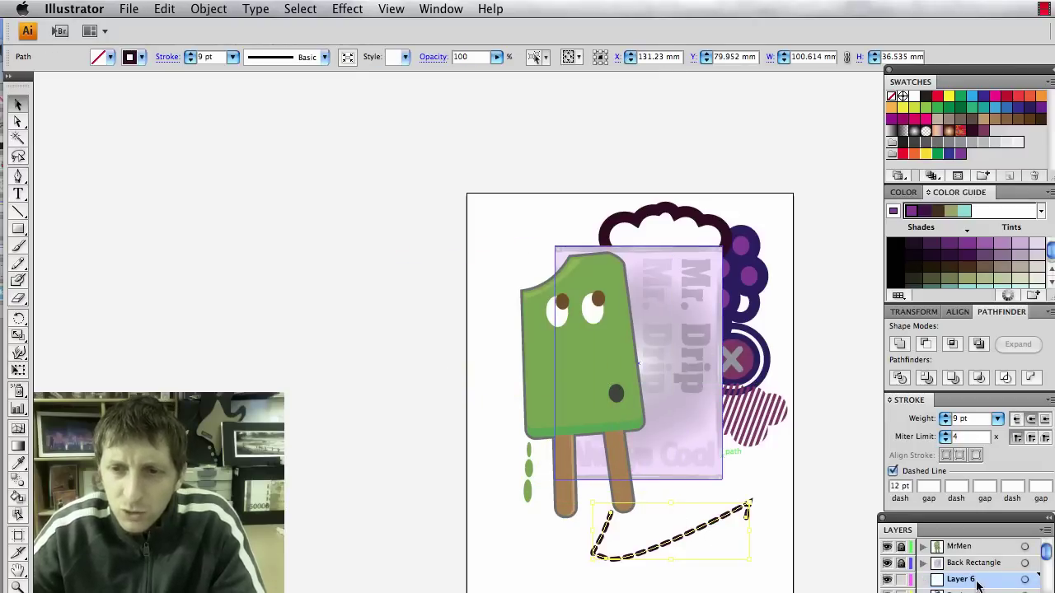
Rename the new layer to Fdesigns.
double_click(973, 581)
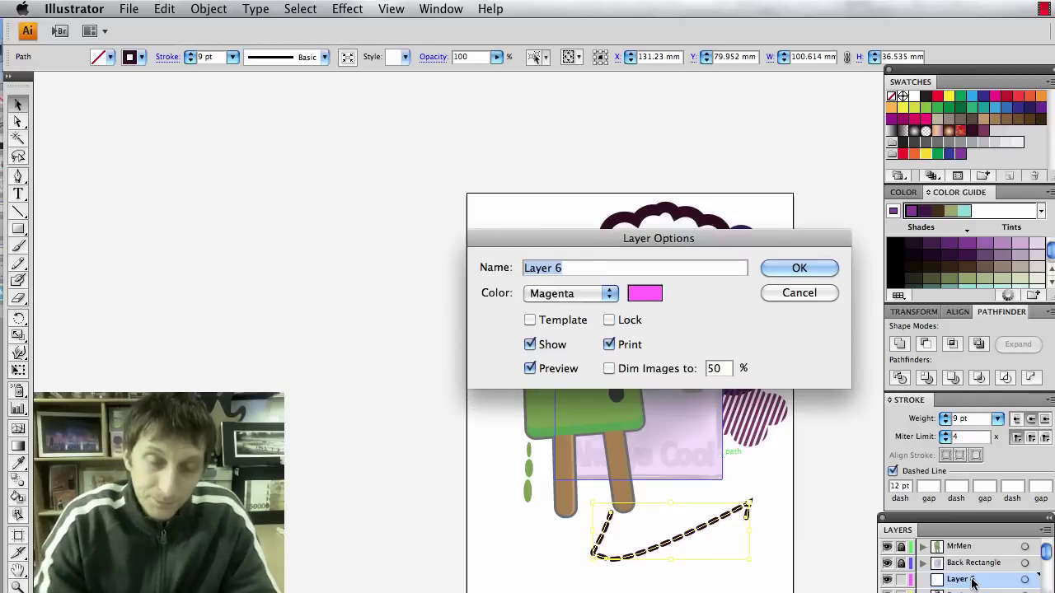
type("Fd")
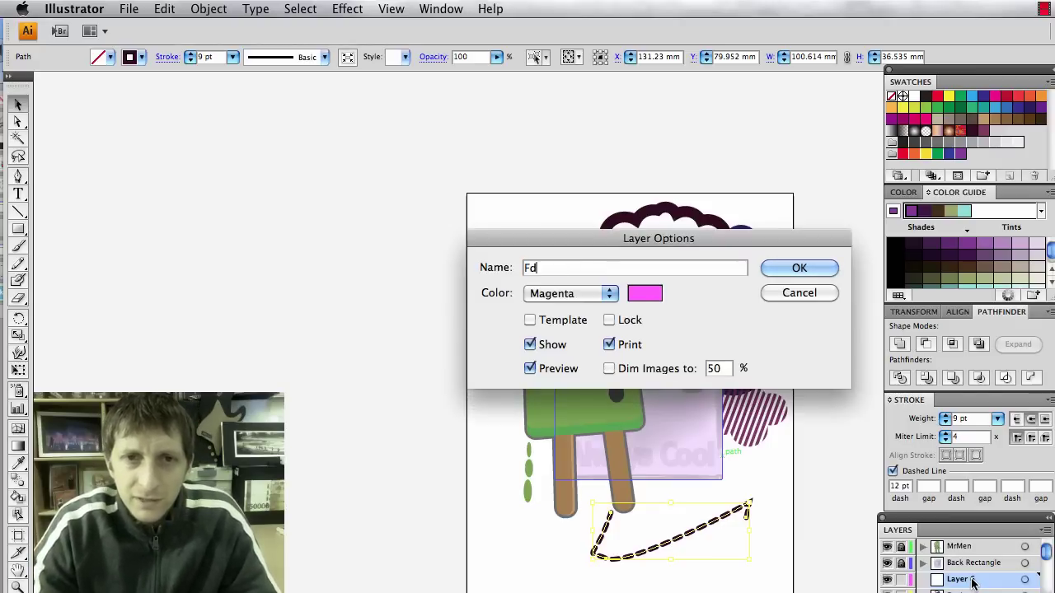
type("eiig")
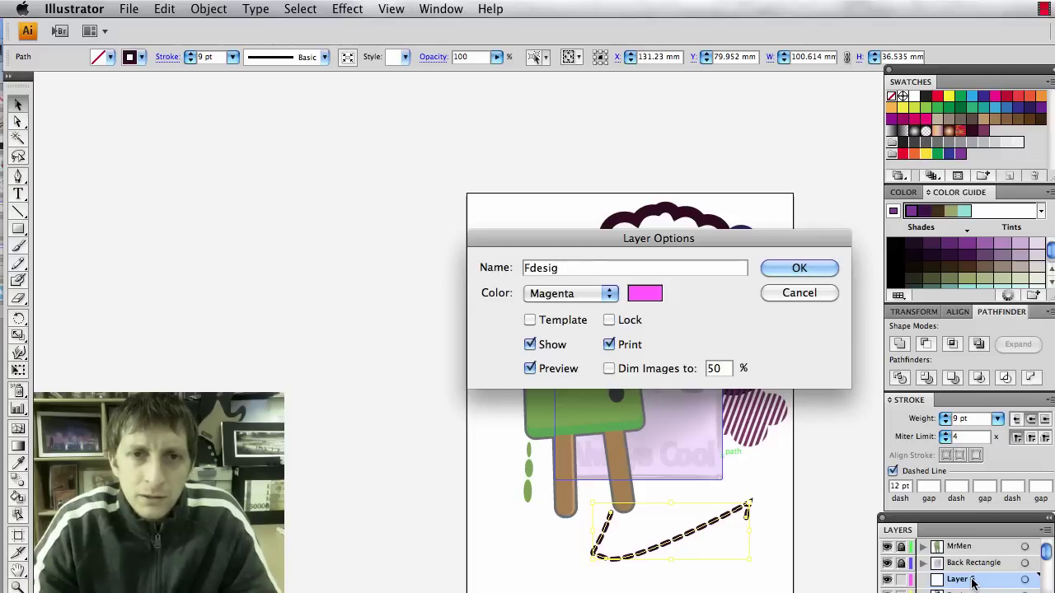
type("ns")
key("Return")
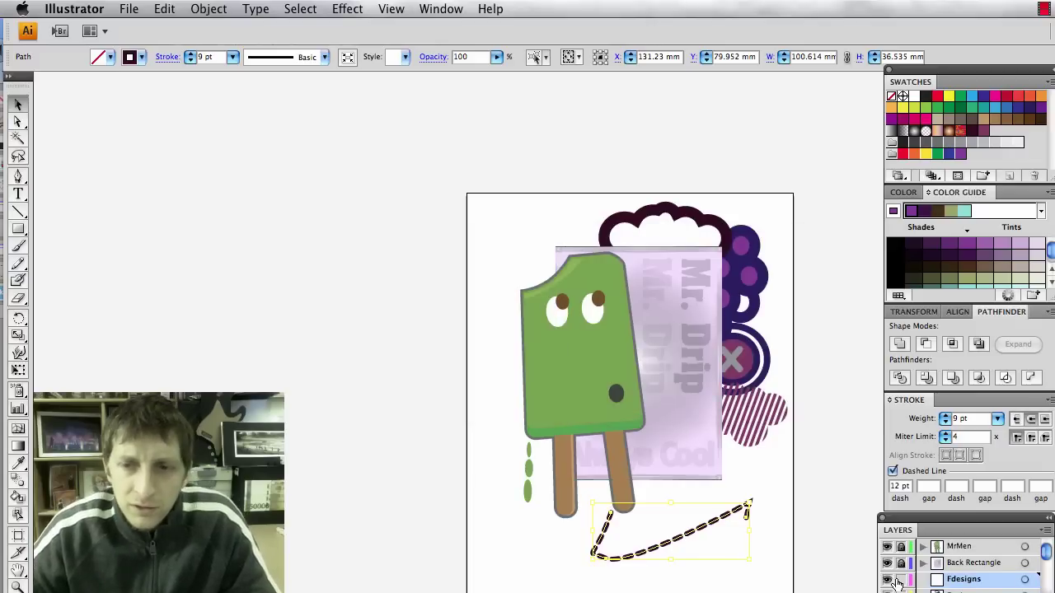
Move the Fdesigns layer to the top of the stack and delete the dashed line.
left_click_drag(705, 476, 785, 450)
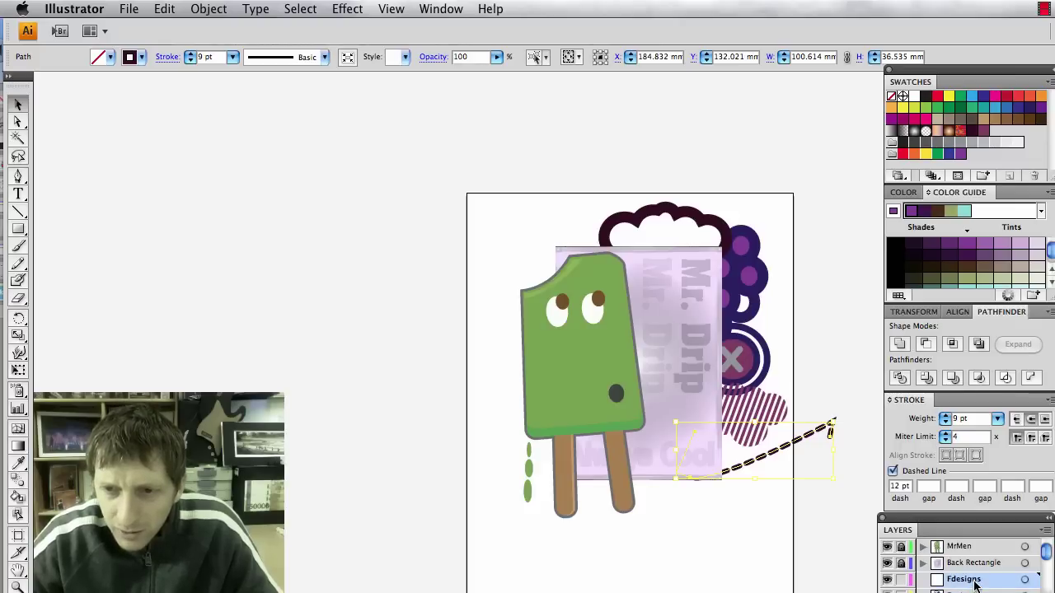
left_click_drag(974, 583, 970, 545)
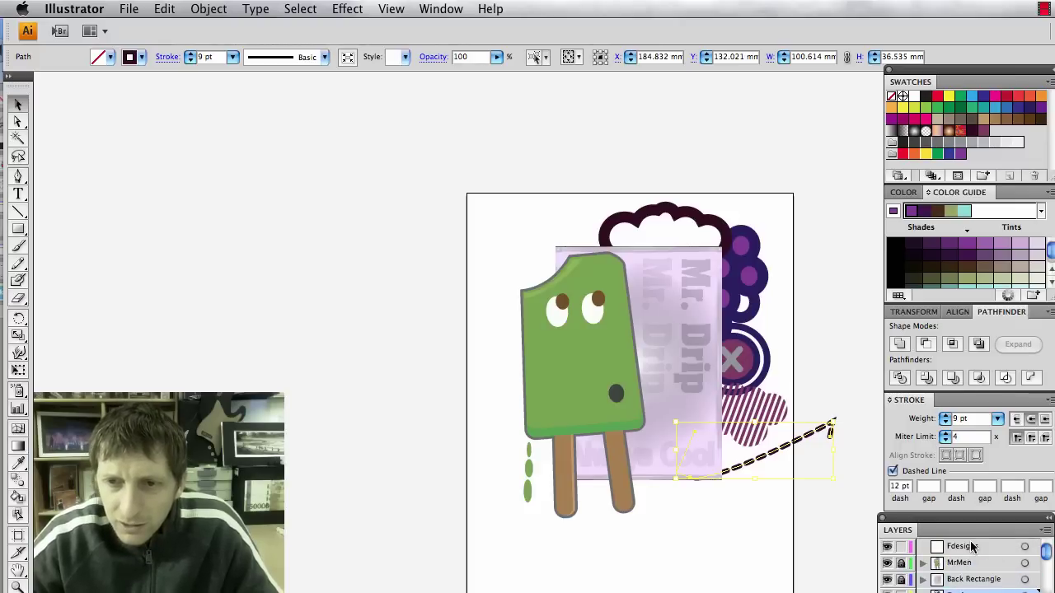
left_click_drag(771, 453, 744, 482)
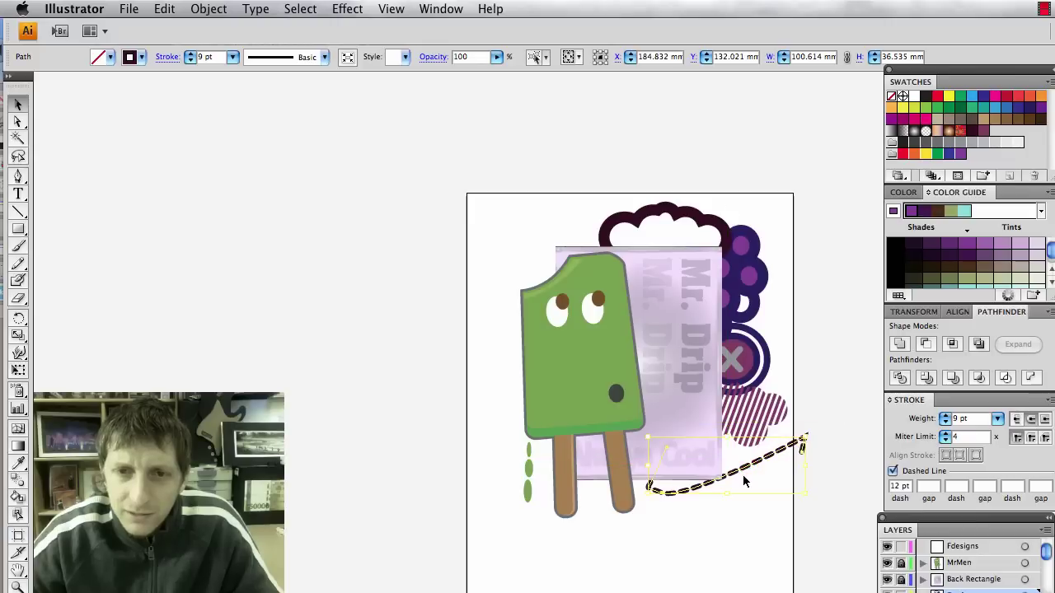
key("a")
key("Delete")
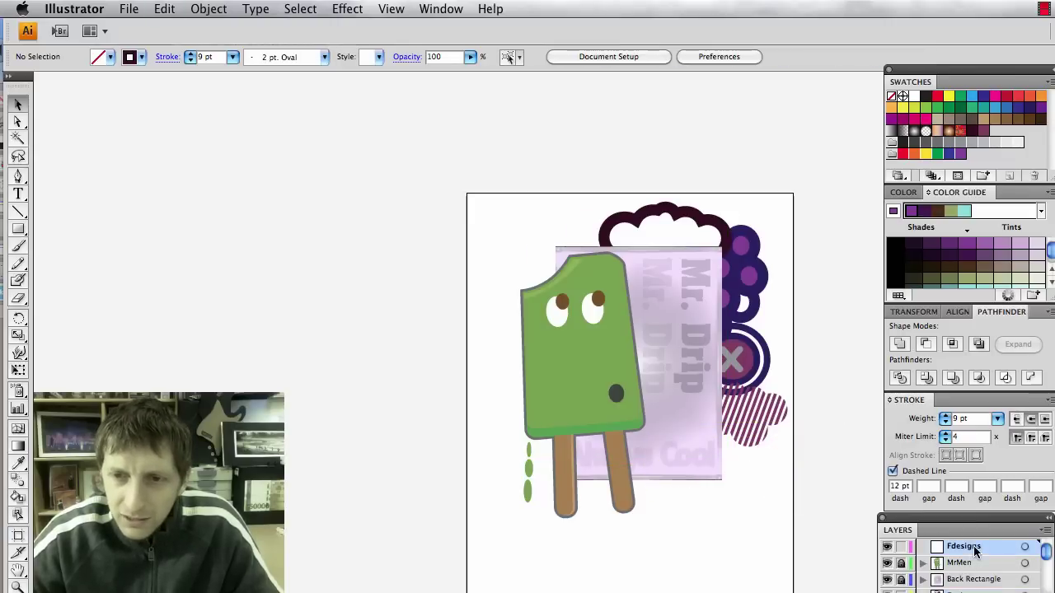
Restore the dashed line and place it above the popsicle's bitten top-left corner.
key("super+z")
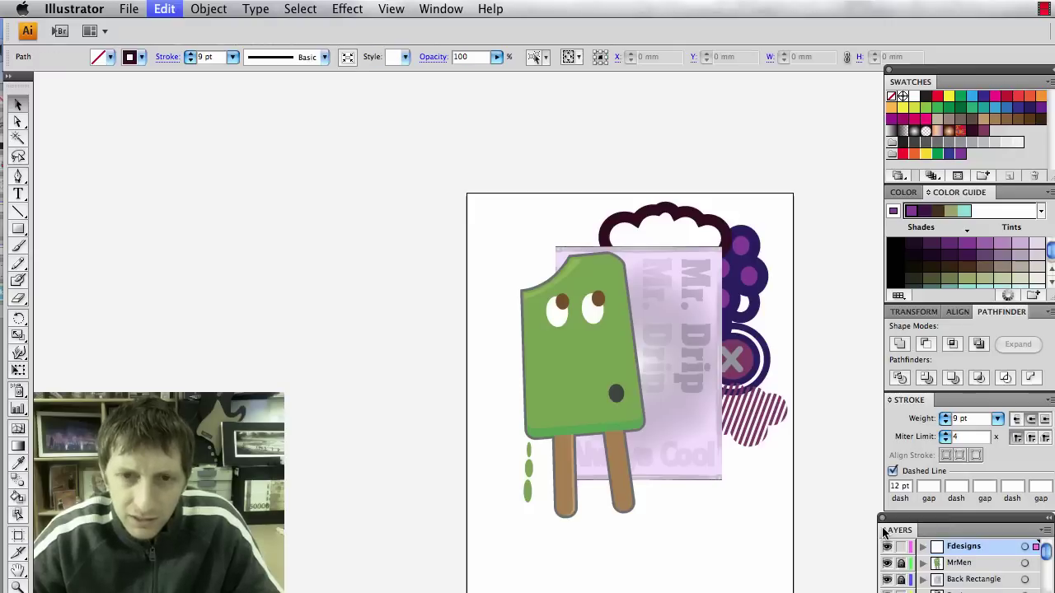
left_click_drag(640, 476, 804, 437)
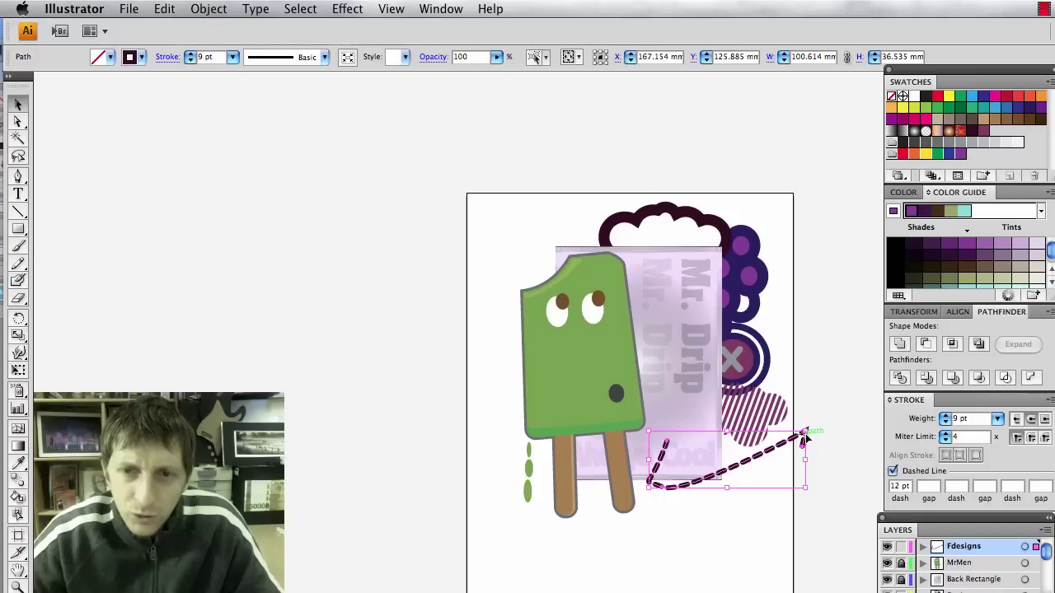
left_click_drag(715, 441, 626, 252)
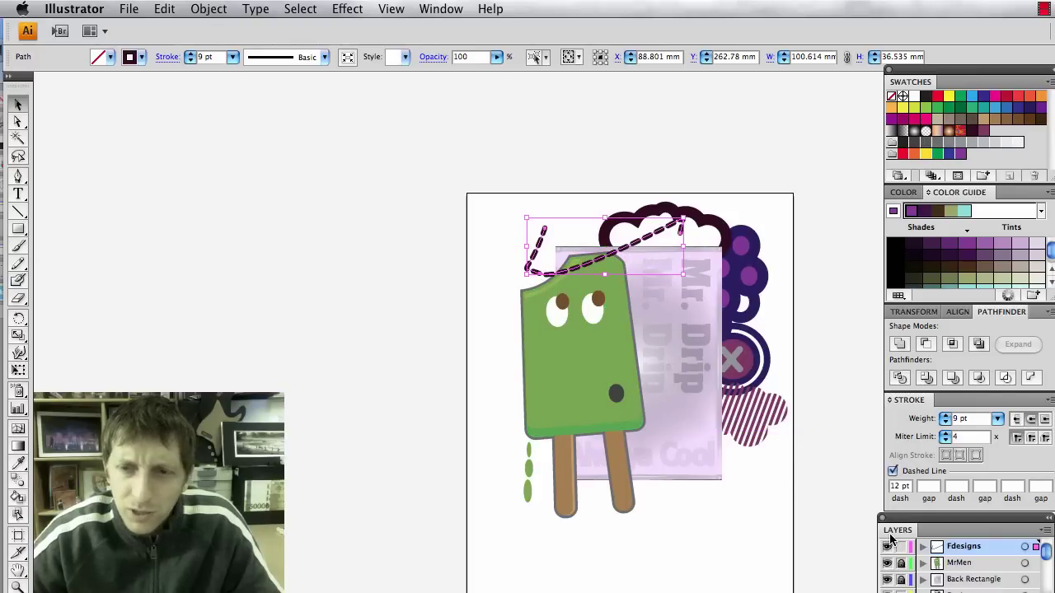
key("Delete")
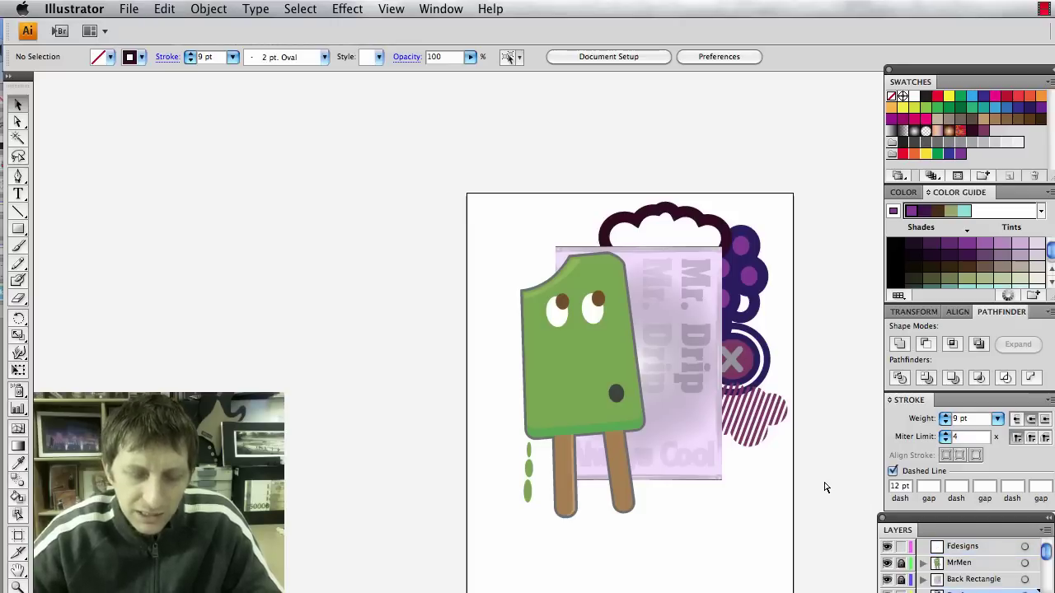
key("cmd+z")
left_click(821, 534)
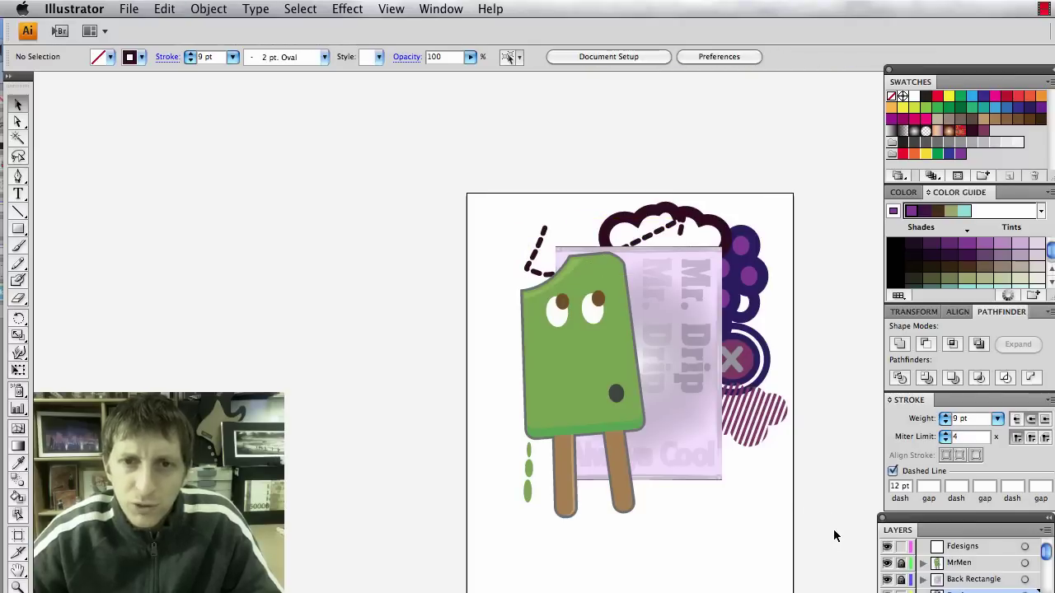
left_click(768, 419)
Move the striped shape to the lower right of the artboard.
scroll(774, 423, "right", 3)
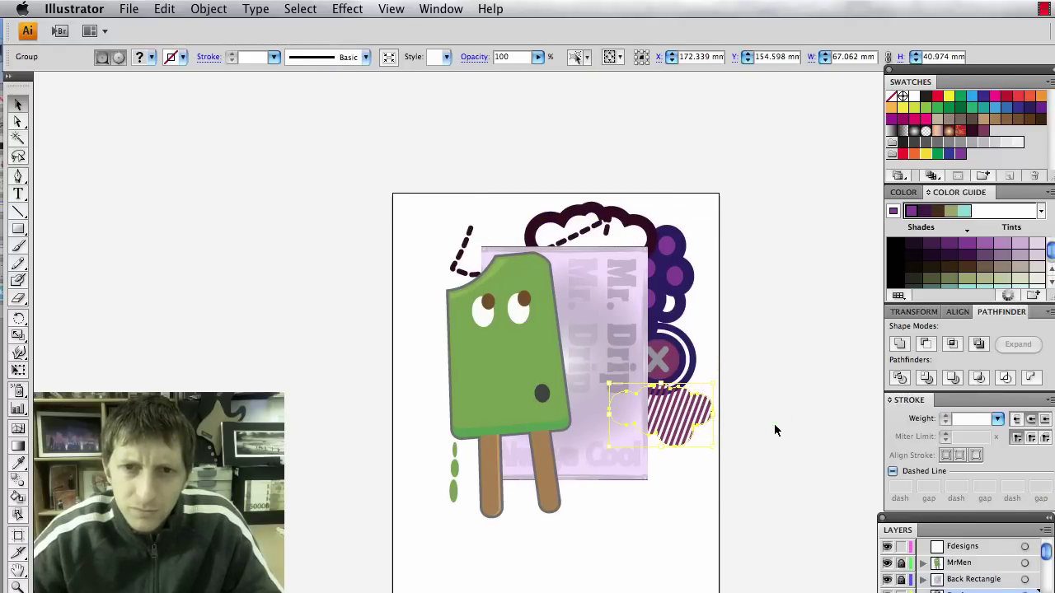
scroll(774, 425, "left", 2)
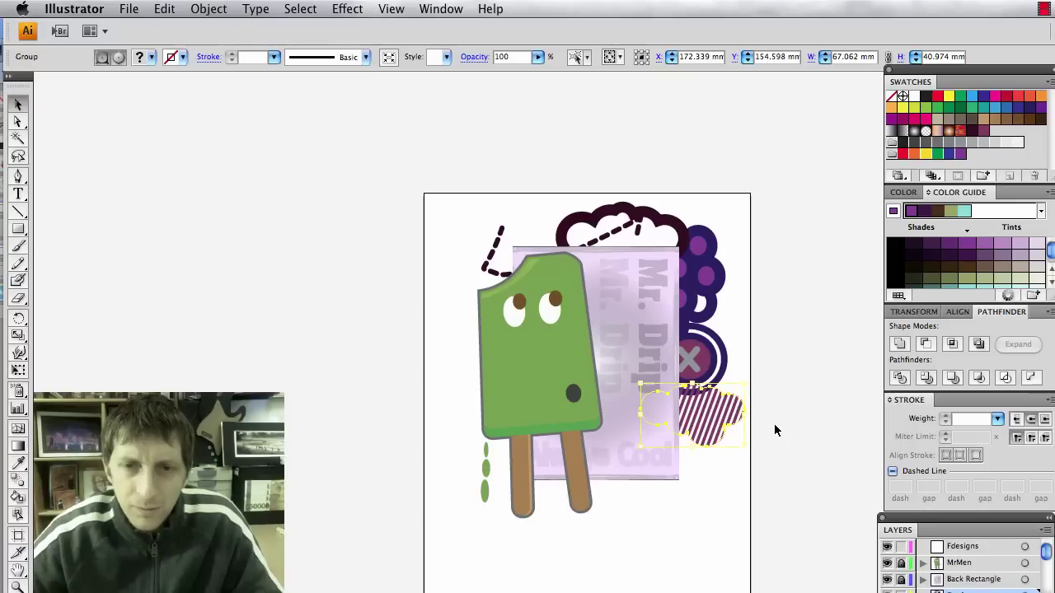
key("Delete")
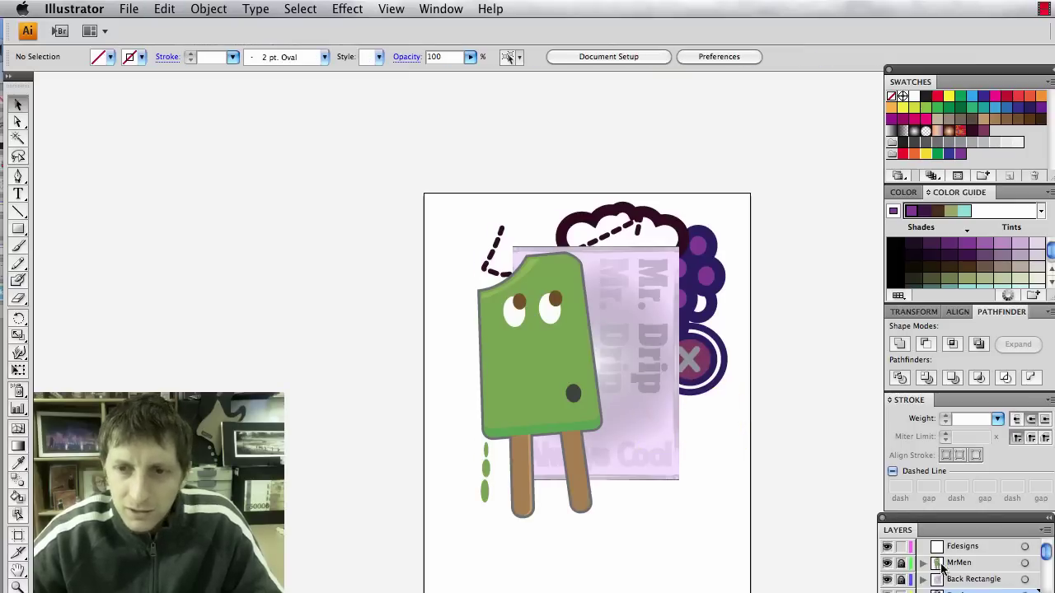
key("super+v")
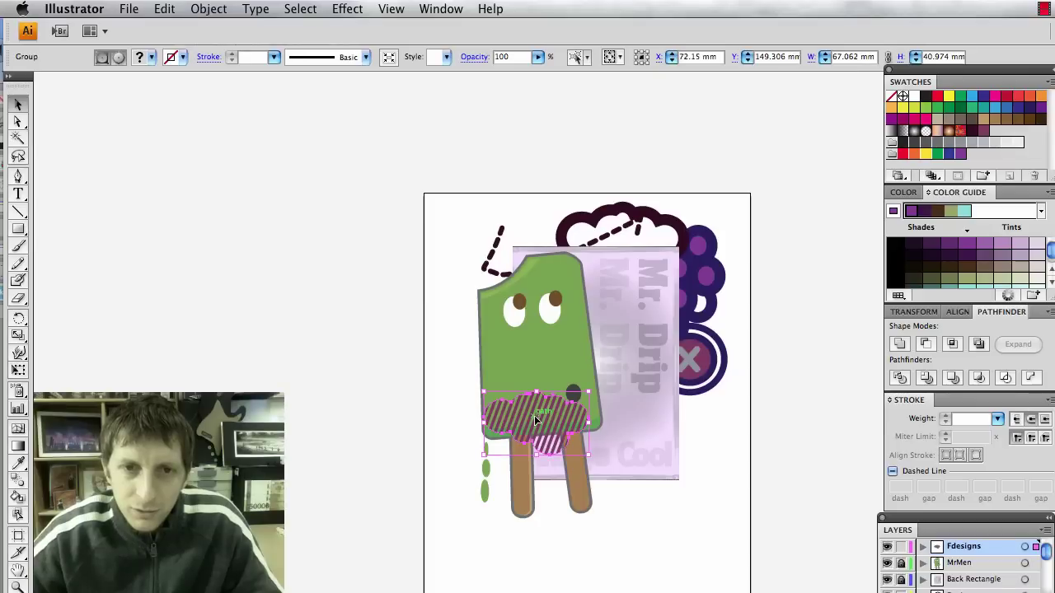
left_click_drag(534, 415, 700, 482)
left_click(743, 582)
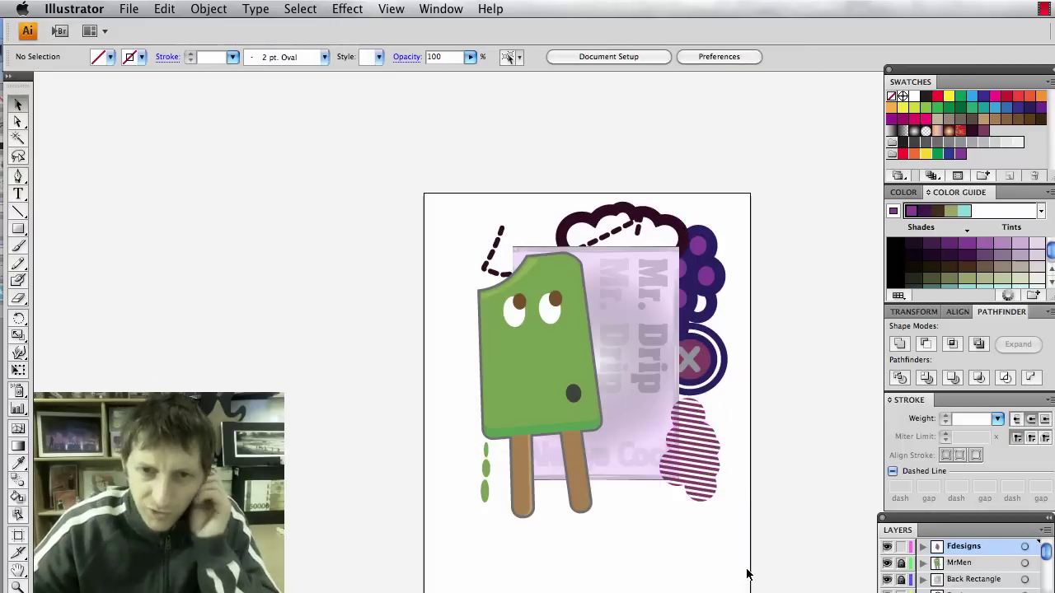
Place a scaled-down circled-X group on top of the striped shape.
left_click(698, 363)
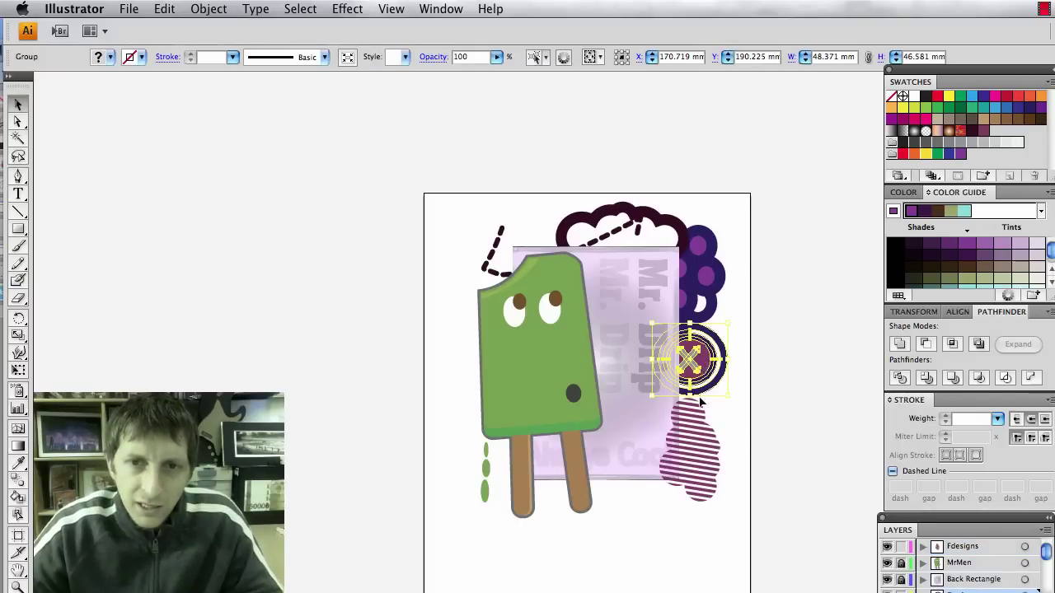
left_click_drag(687, 363, 693, 374)
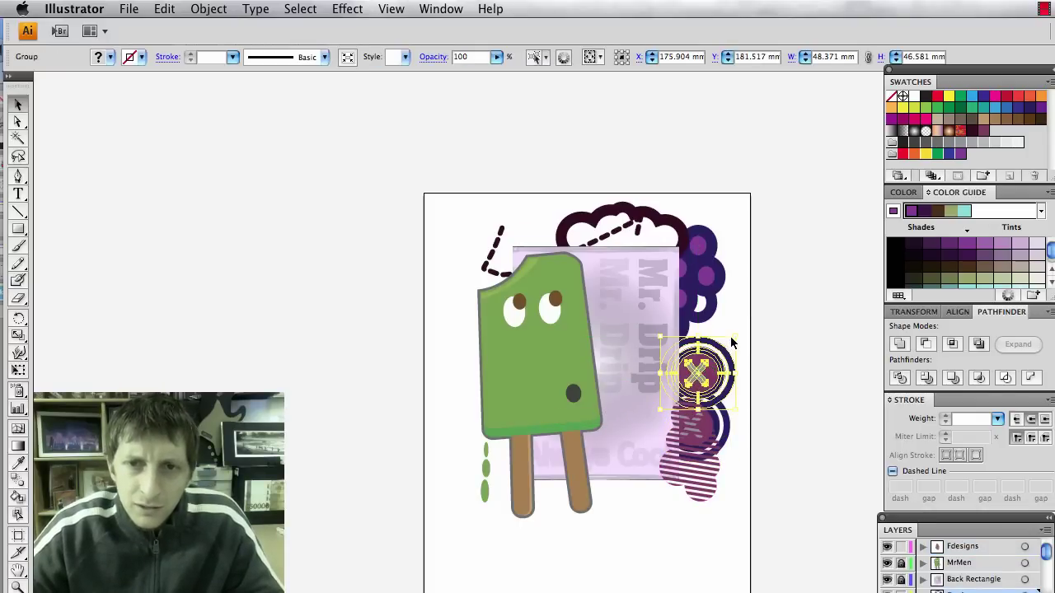
left_click_drag(735, 337, 716, 350)
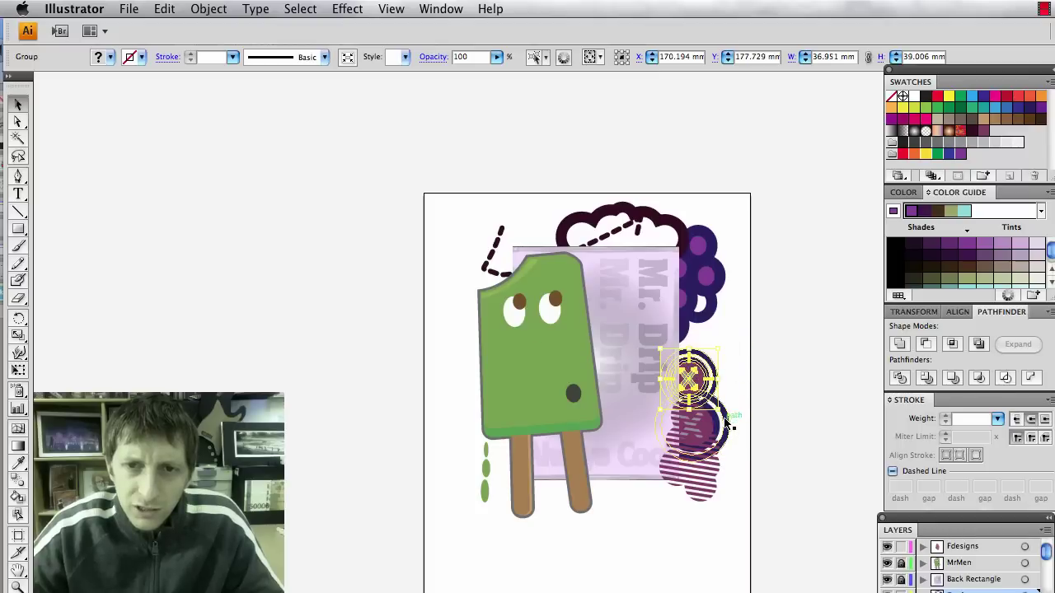
left_click_drag(720, 400, 714, 364)
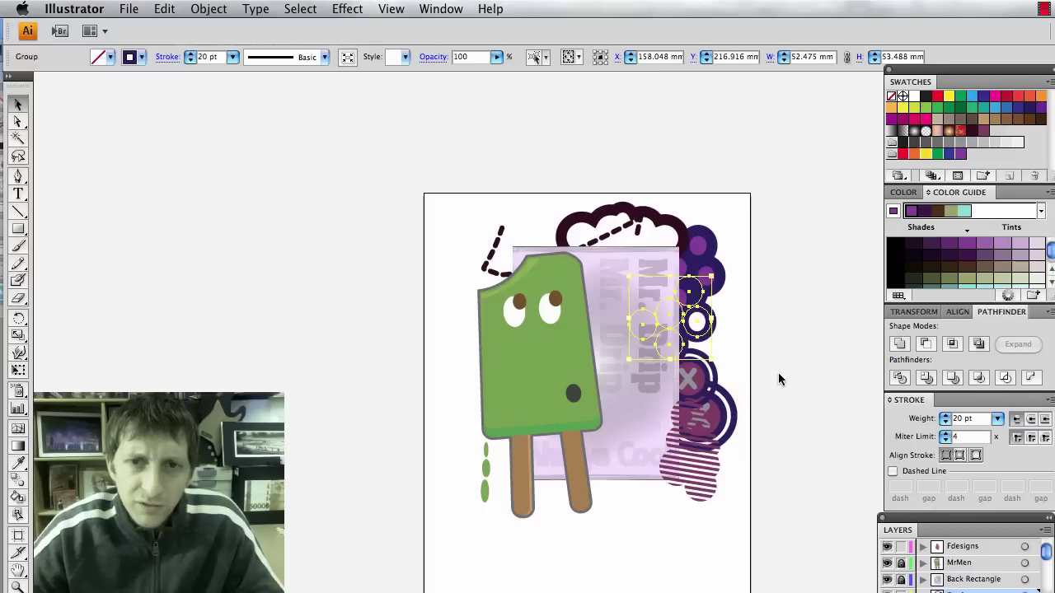
left_click(775, 381)
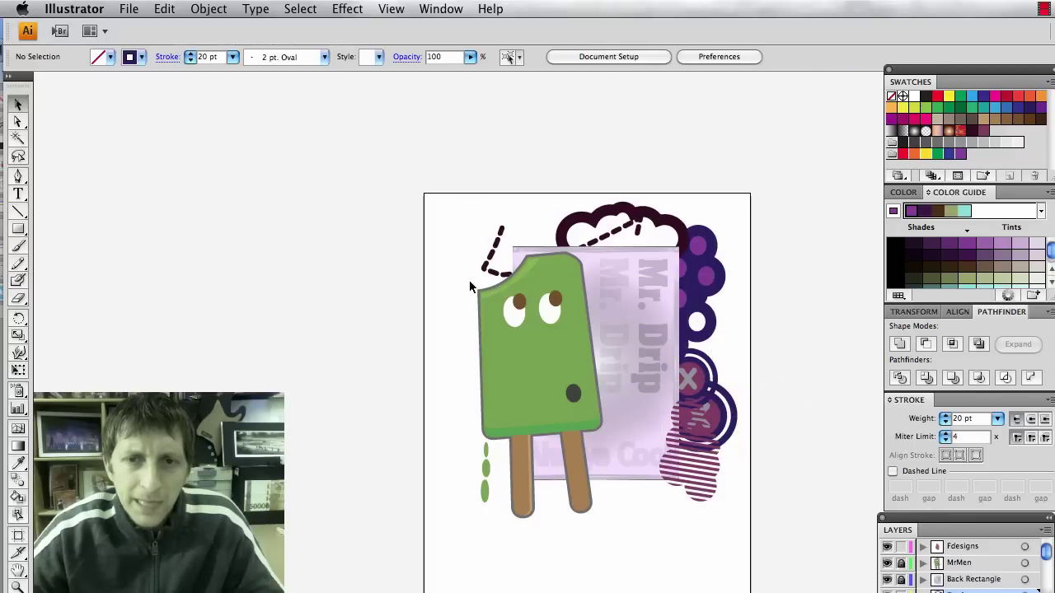
Move the grape bunch lower and the ring circles up to the top right.
left_click_drag(754, 542, 683, 265)
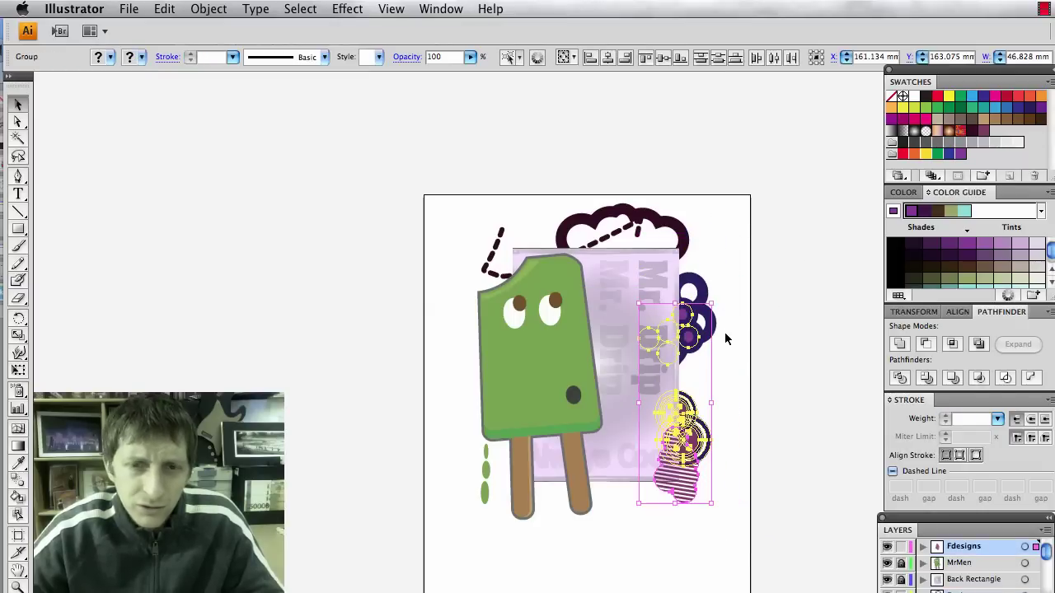
left_click(740, 363)
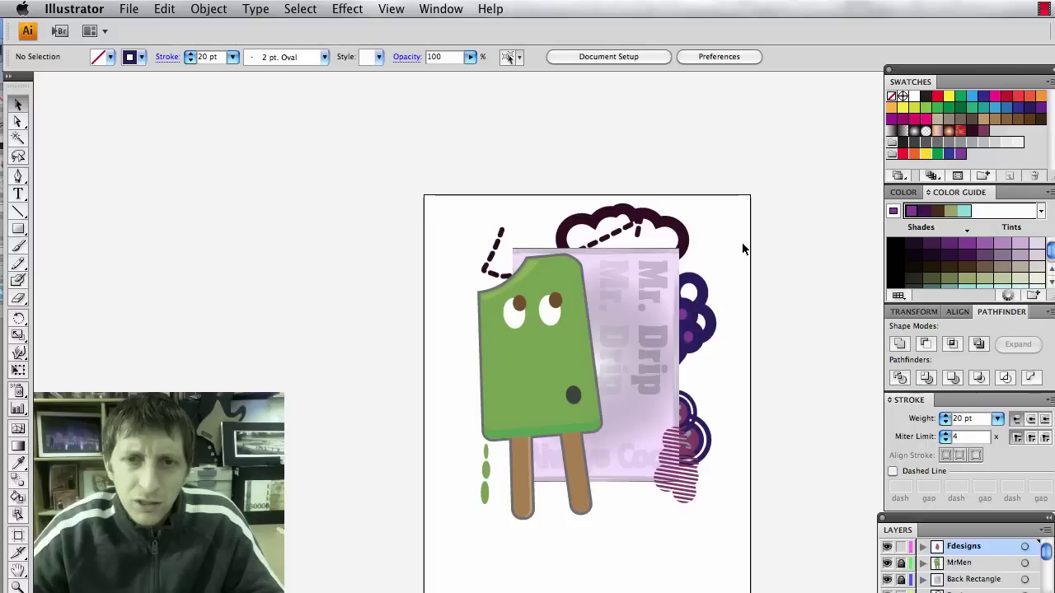
left_click_drag(685, 320, 745, 363)
left_click(685, 211)
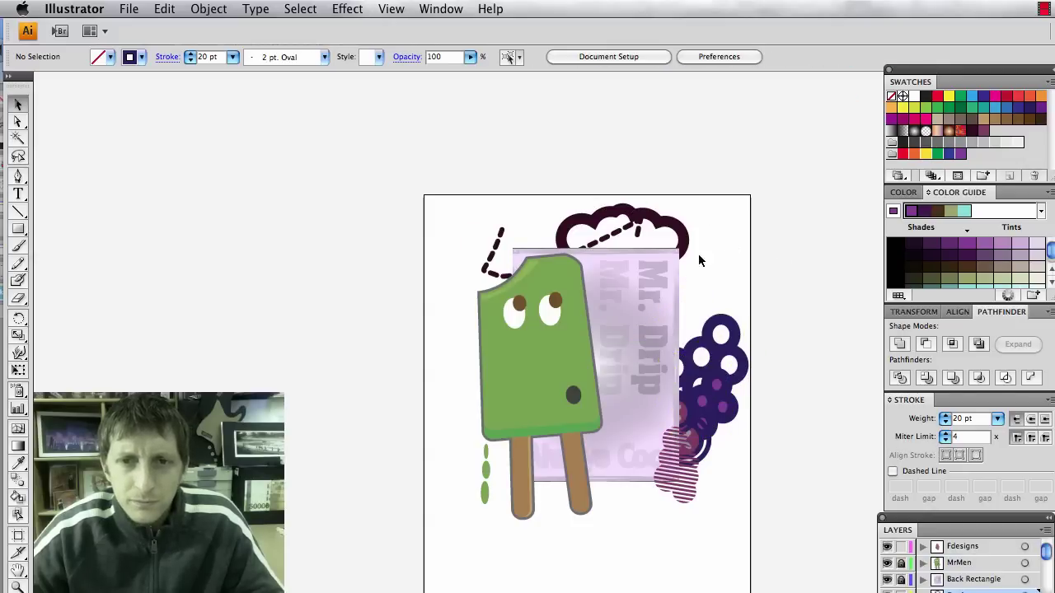
left_click(612, 212)
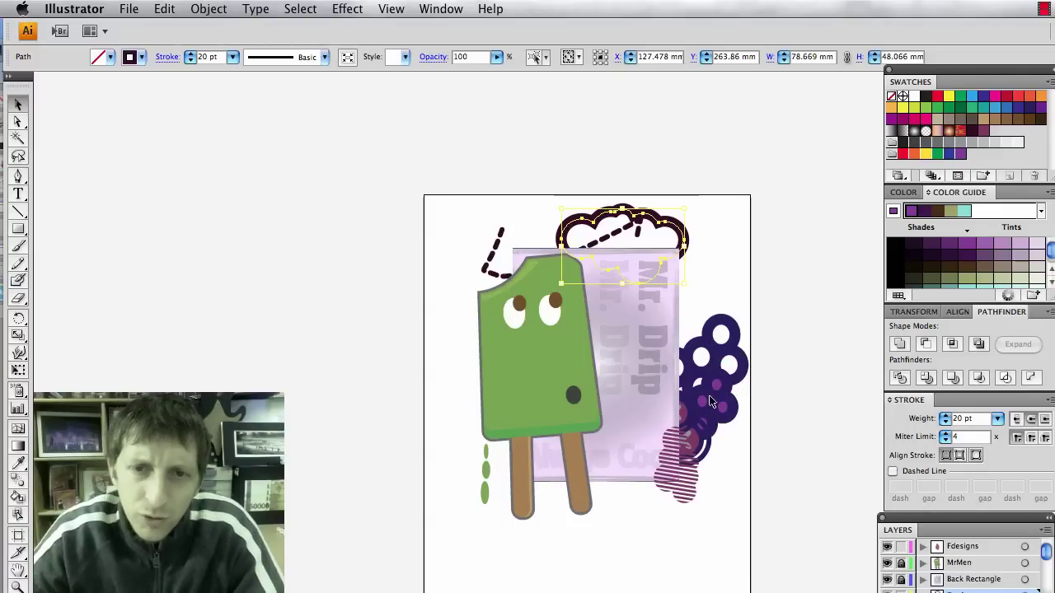
left_click_drag(715, 353, 711, 287)
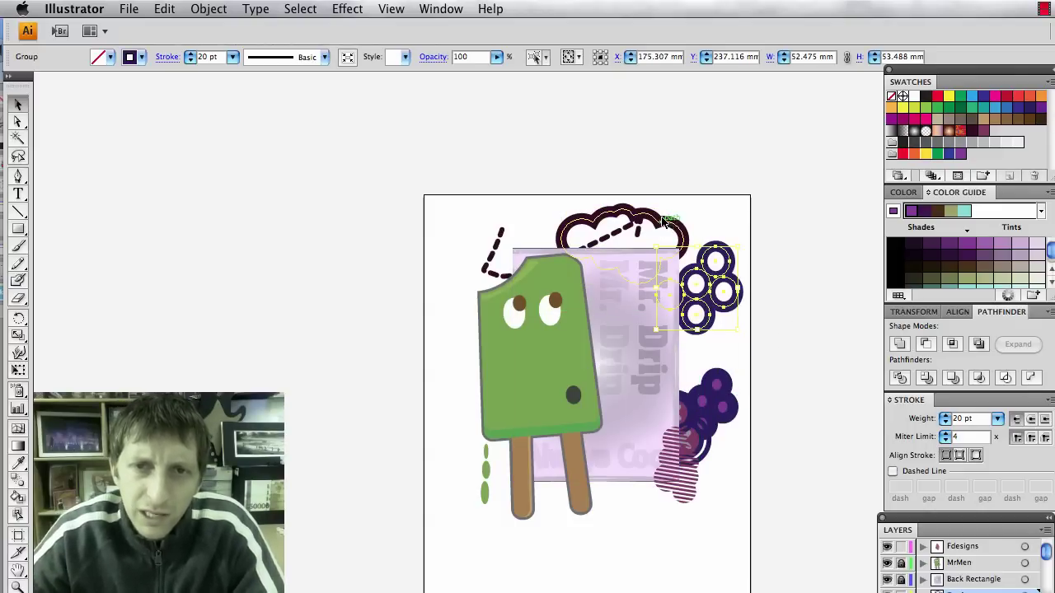
left_click(608, 213)
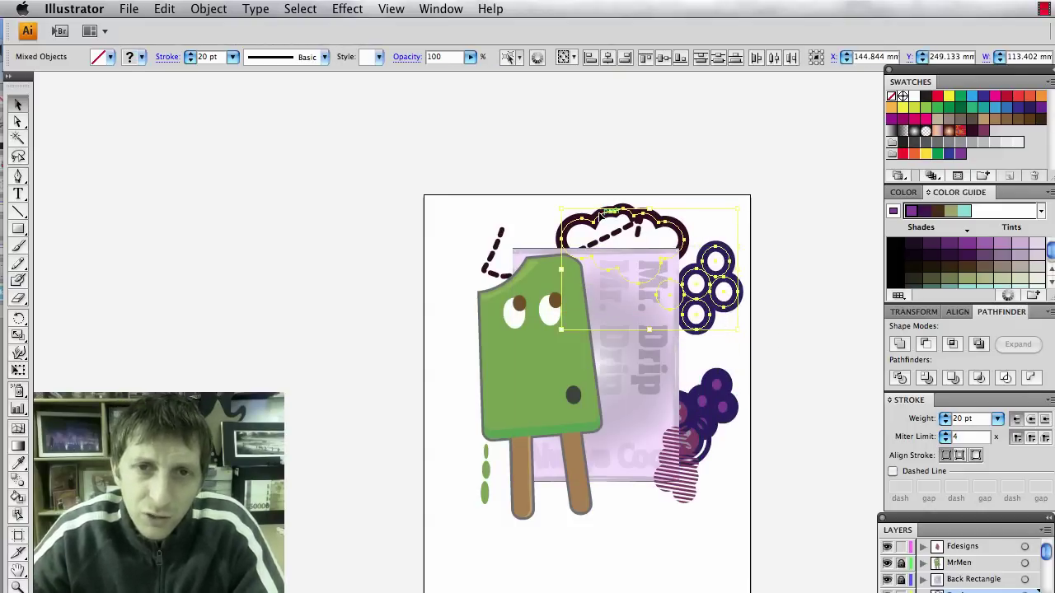
Place the dark cloud outline mid-right beside the grapes.
left_click(536, 216)
mouse_move(576, 224)
left_mouse_down()
mouse_move(677, 363)
mouse_move(676, 342)
mouse_move(692, 364)
left_mouse_up()
left_click(791, 555)
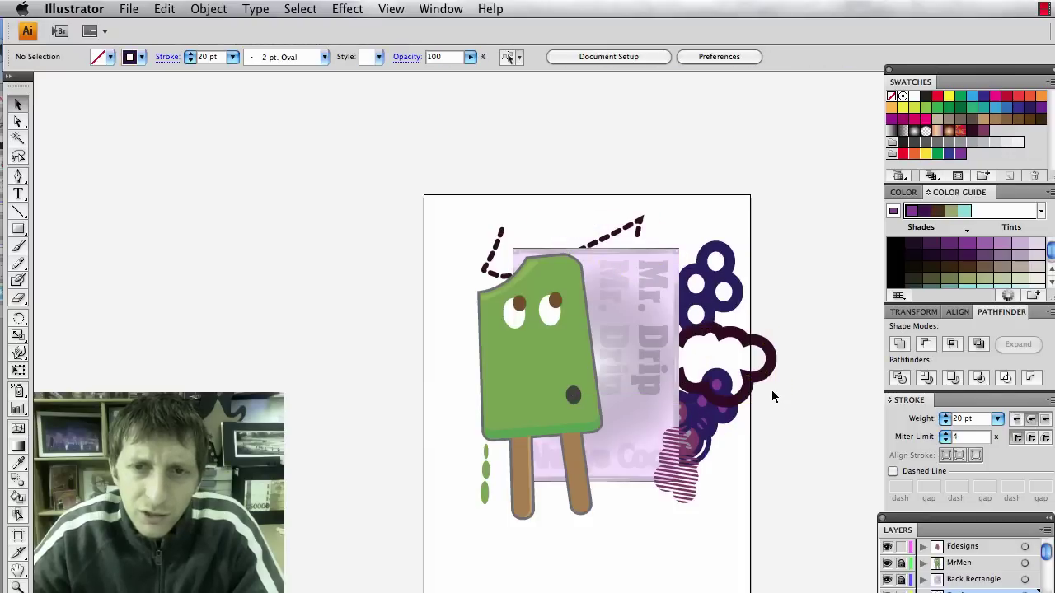
mouse_move(762, 379)
left_mouse_down()
mouse_move(718, 372)
mouse_move(738, 375)
left_mouse_up()
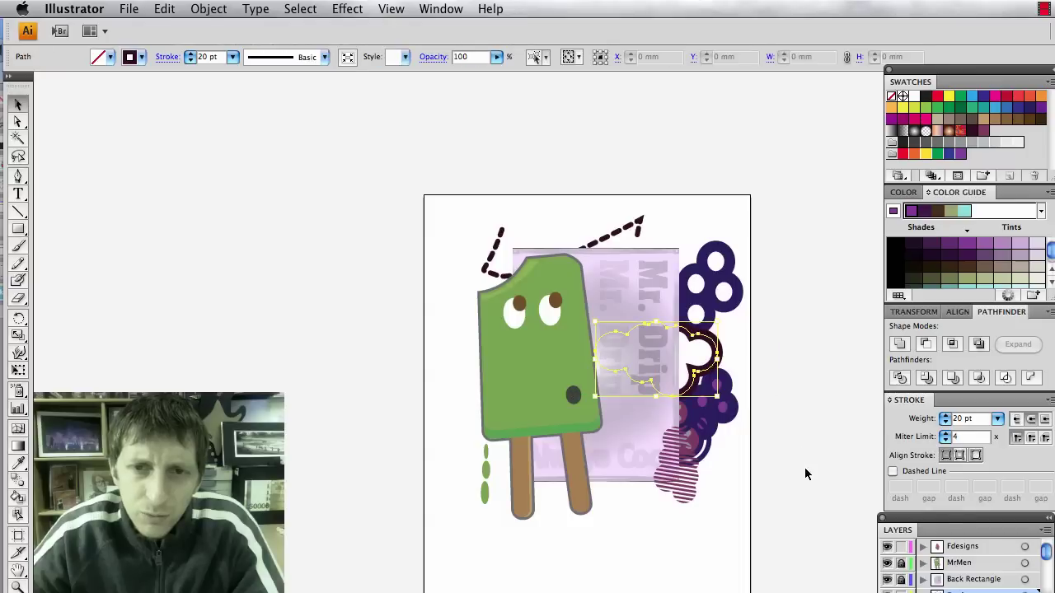
left_click(804, 467)
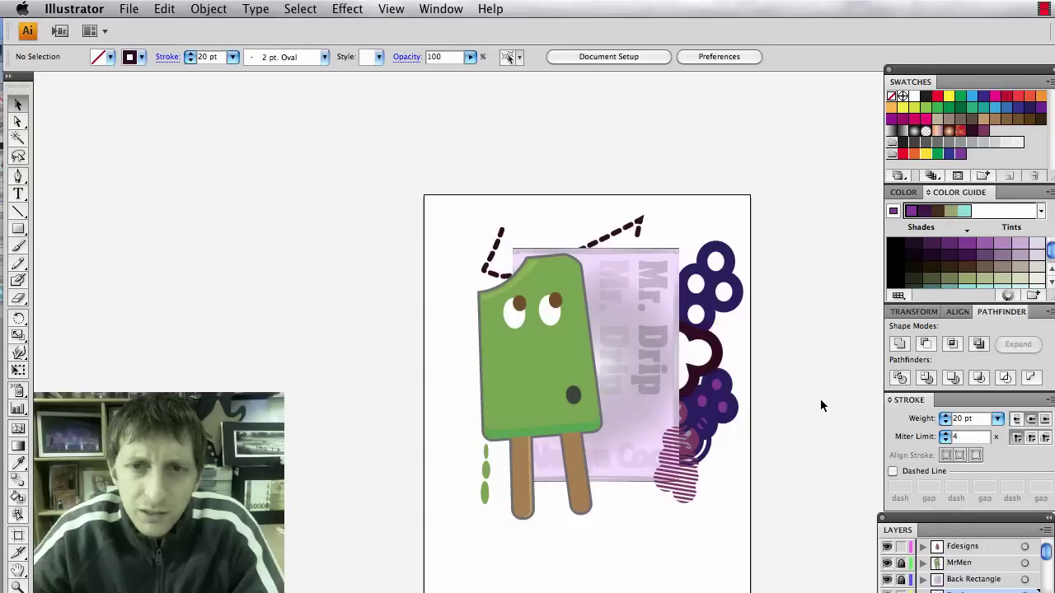
left_click(491, 263)
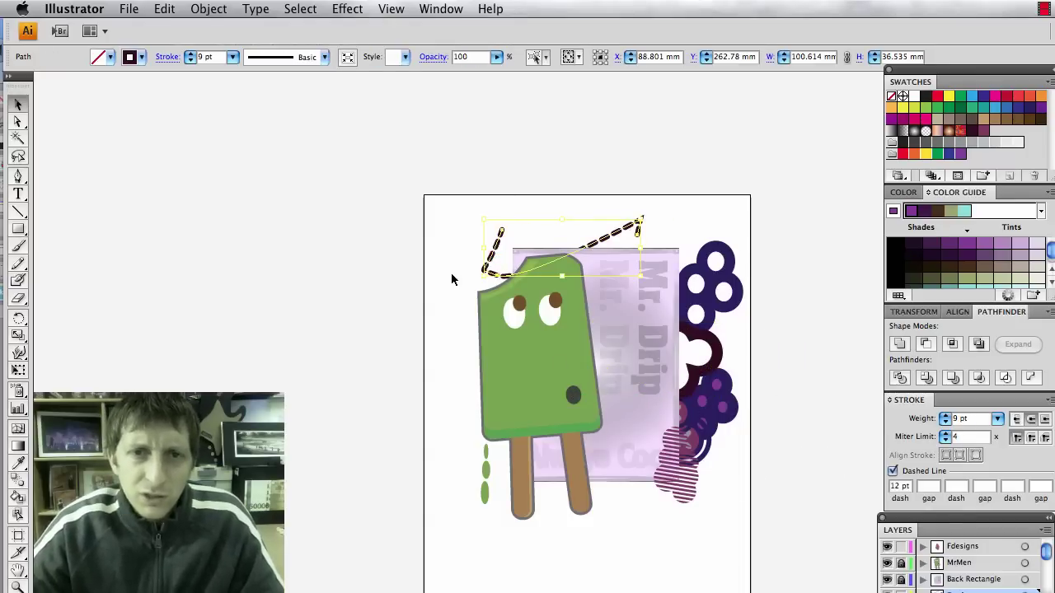
Scroll down to bring the blank lower part of the artboard into view.
scroll(710, 396, "down", 2)
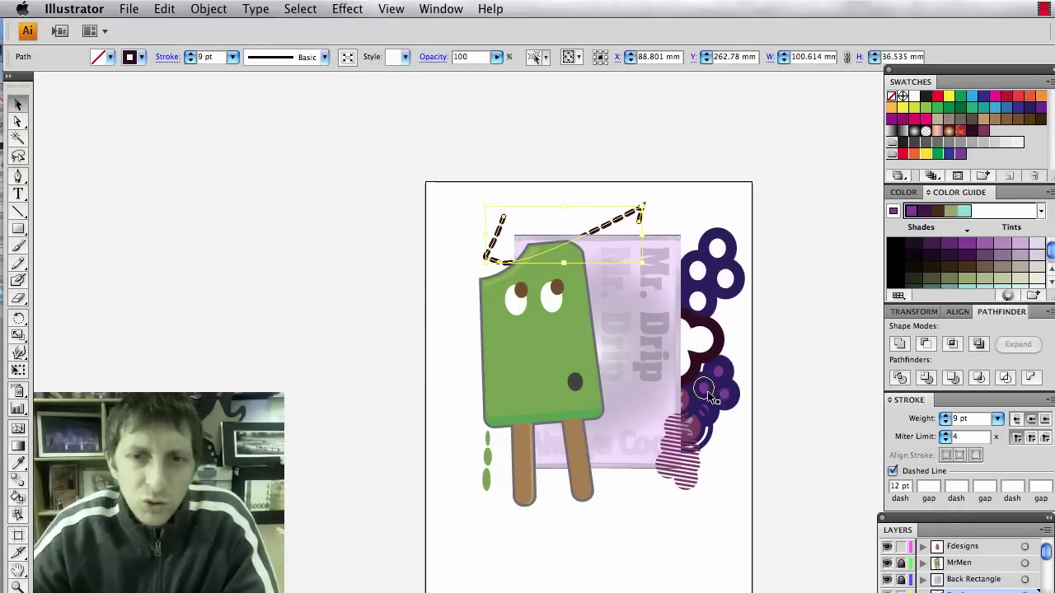
scroll(711, 396, "down", 5)
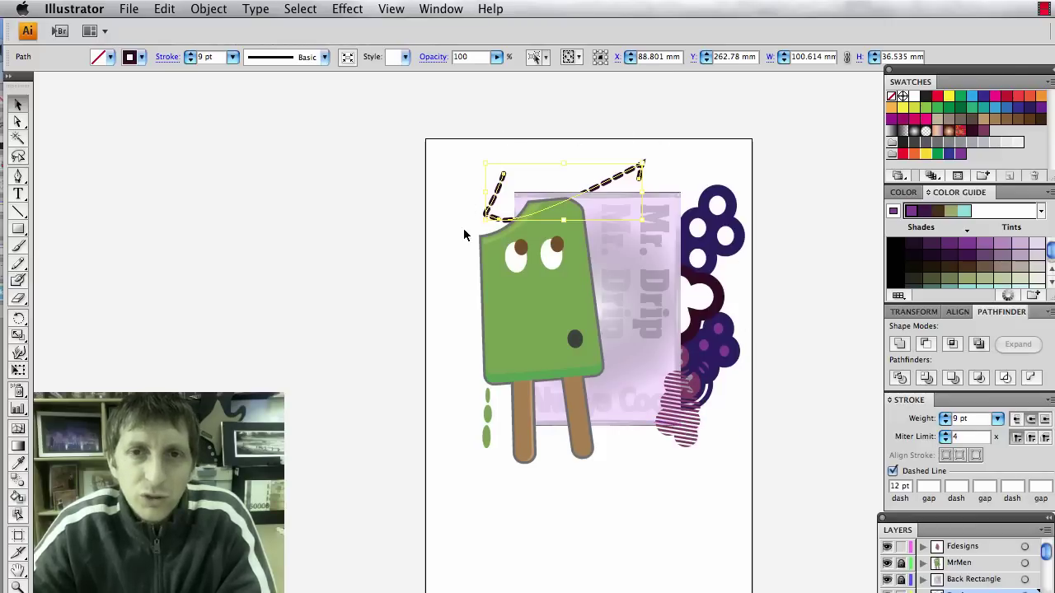
scroll(555, 299, "down", 4)
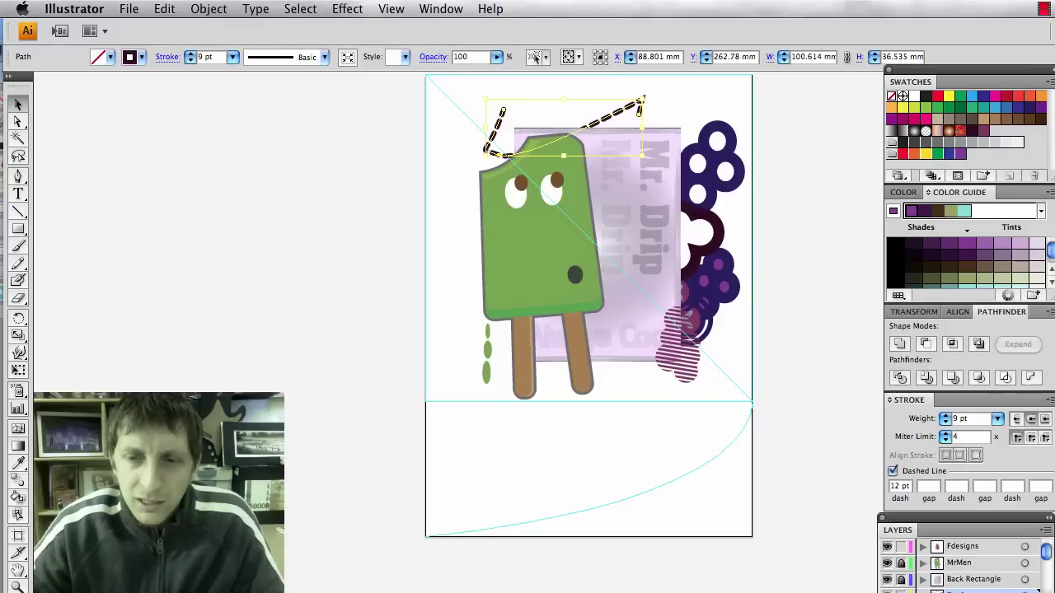
scroll(643, 491, "down", 3)
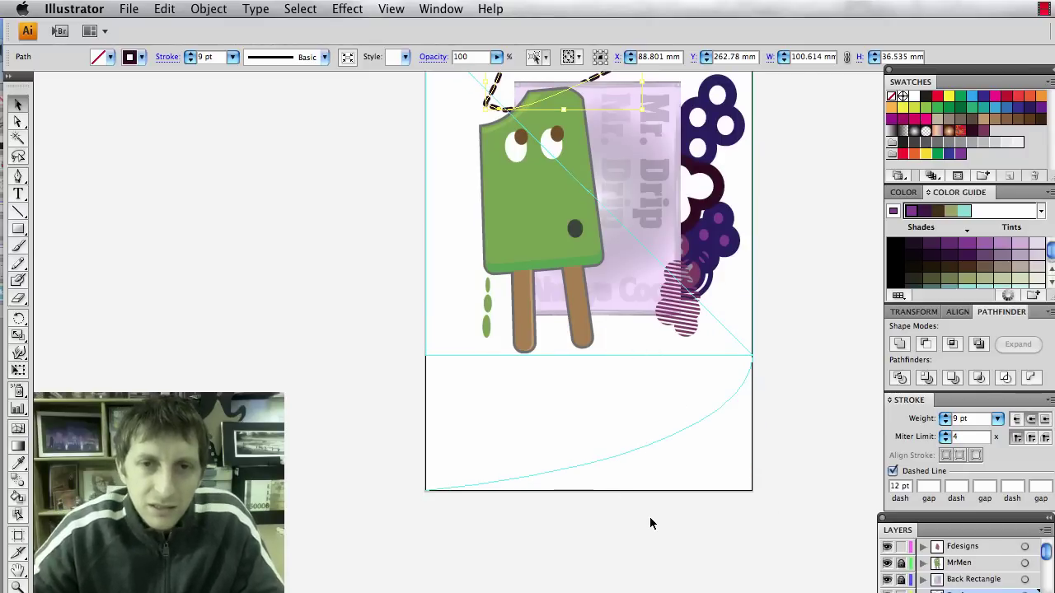
scroll(650, 523, "up", 4)
scroll(649, 523, "down", 1)
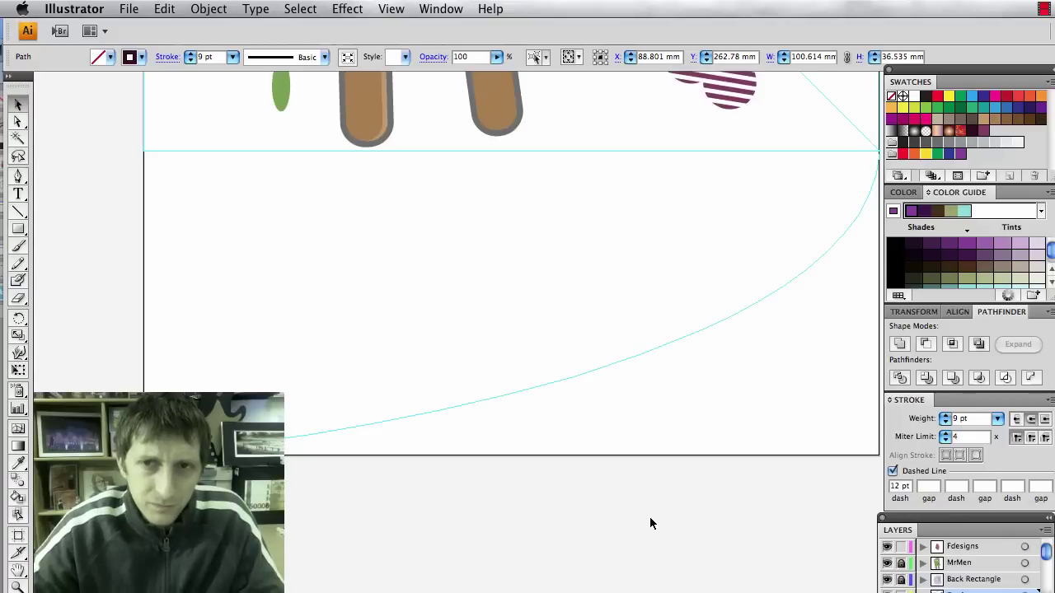
scroll(651, 517, "right", 4)
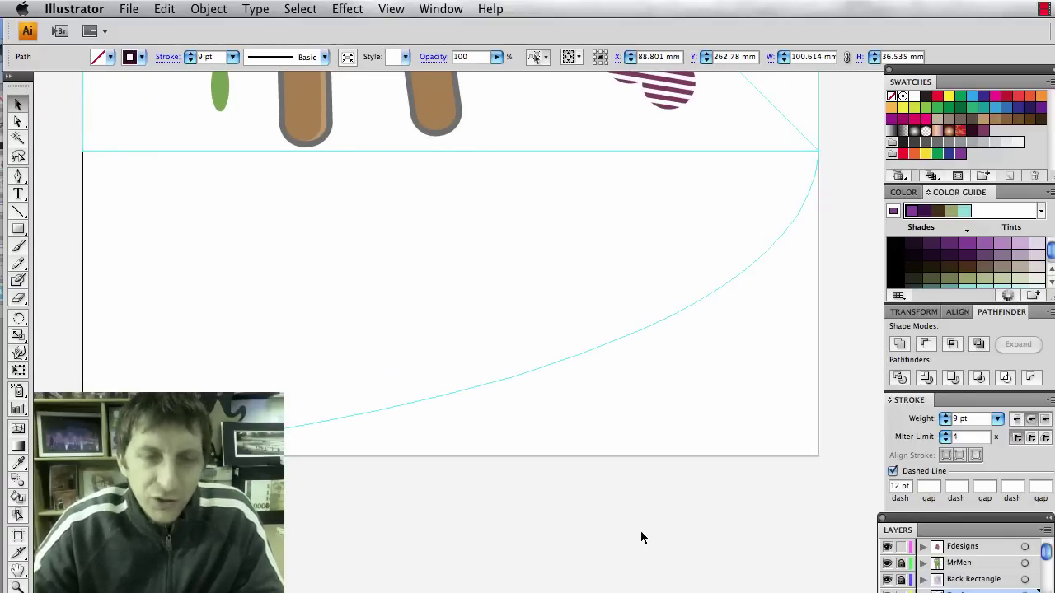
Hide the Fdesigns layer's artwork.
left_click(887, 547)
left_click(686, 478)
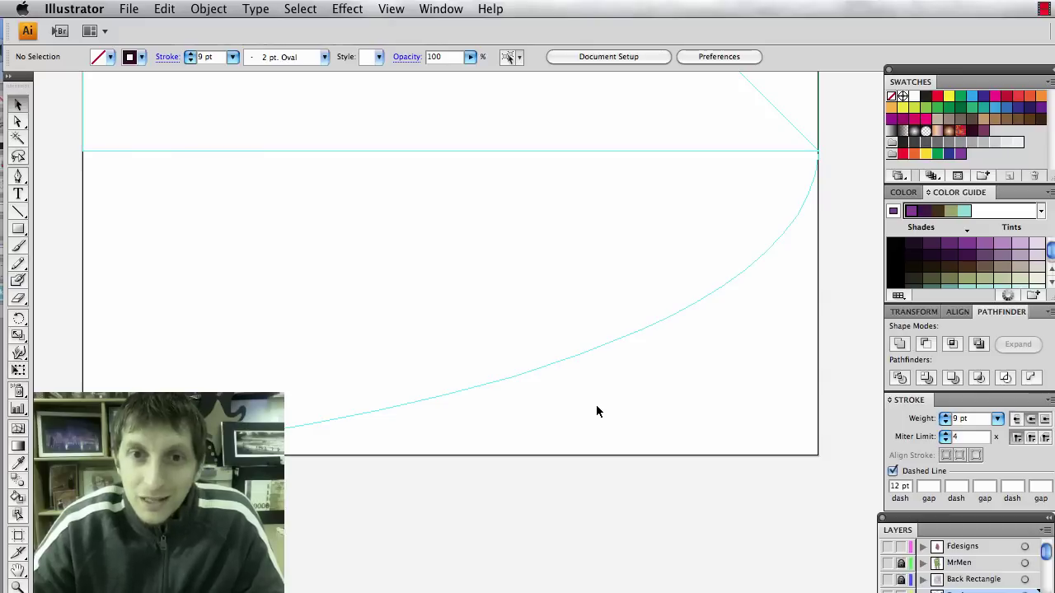
key("t")
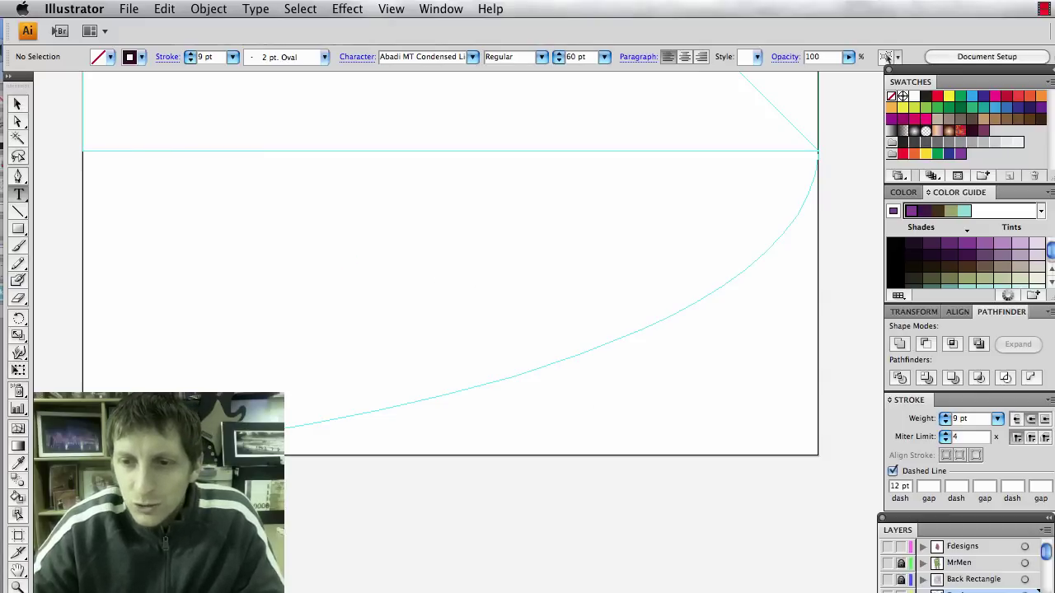
Create a new layer named Text.
key("super+alt+l")
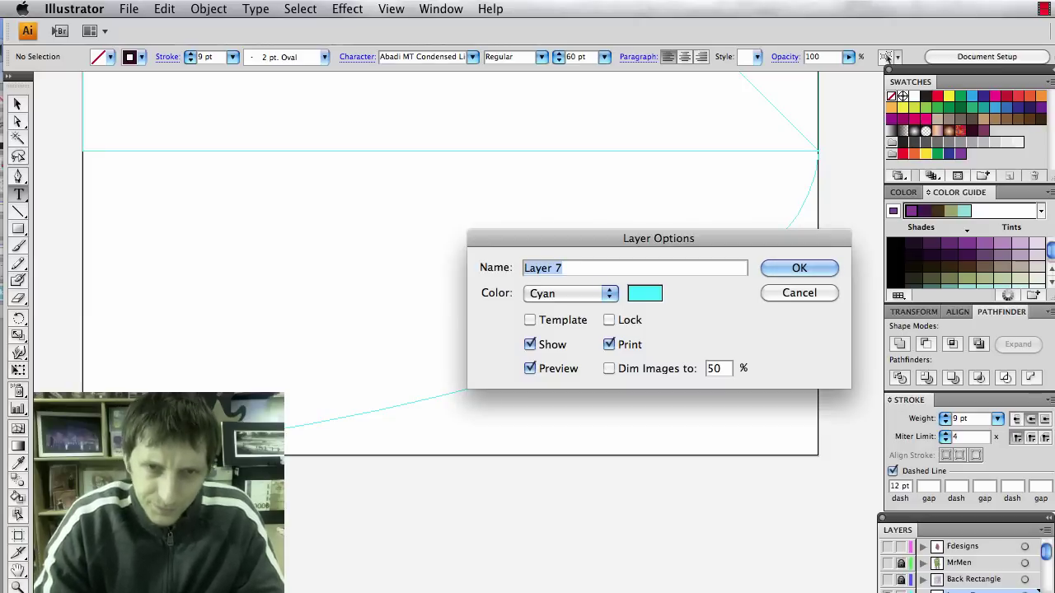
type("Text")
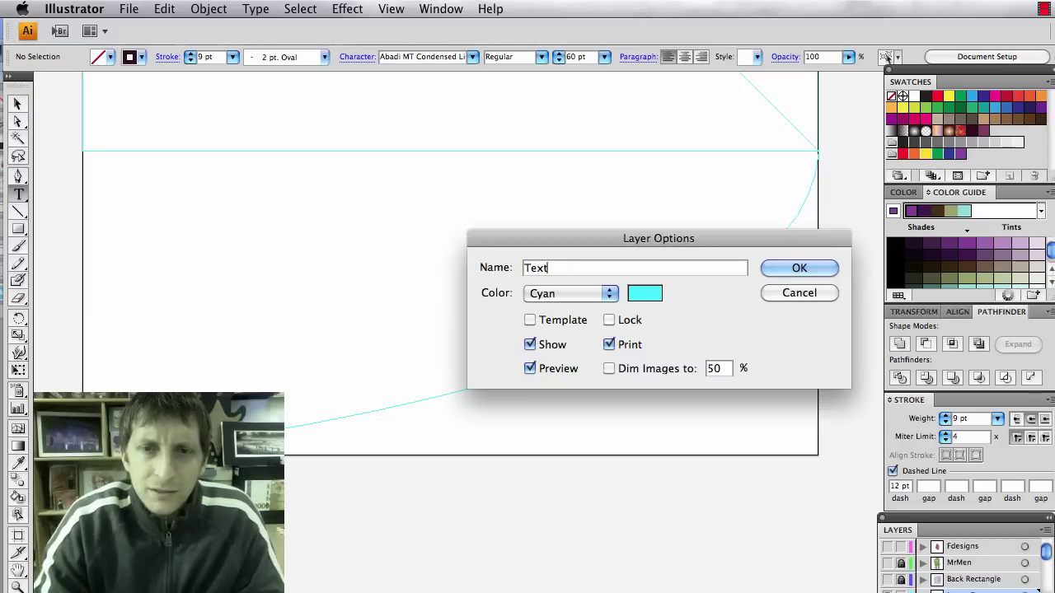
key("Return")
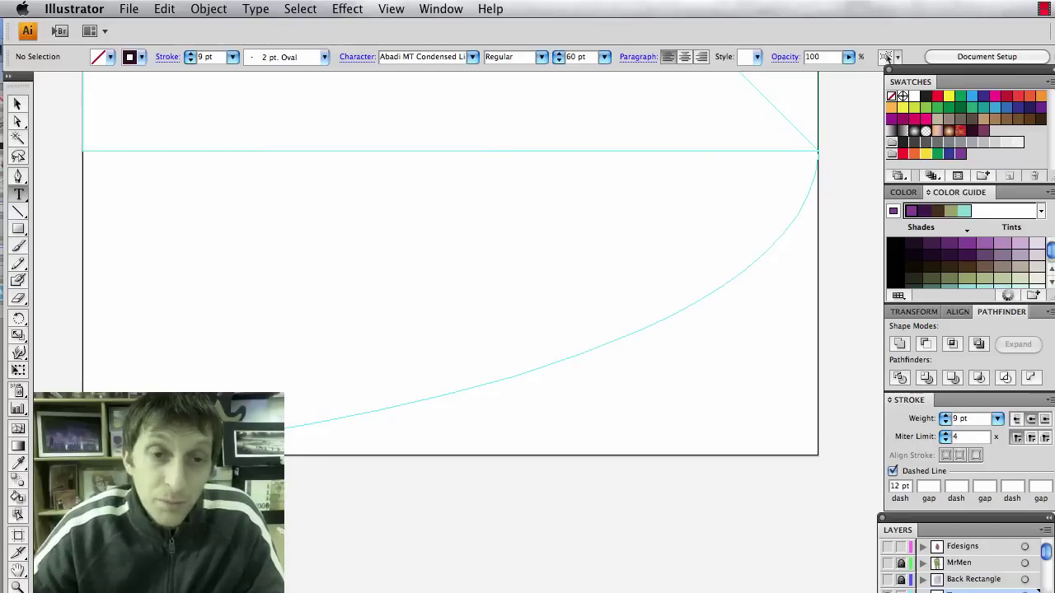
Type 'Hot' and 'Summer' on two lines and centre-align them.
left_click(347, 274)
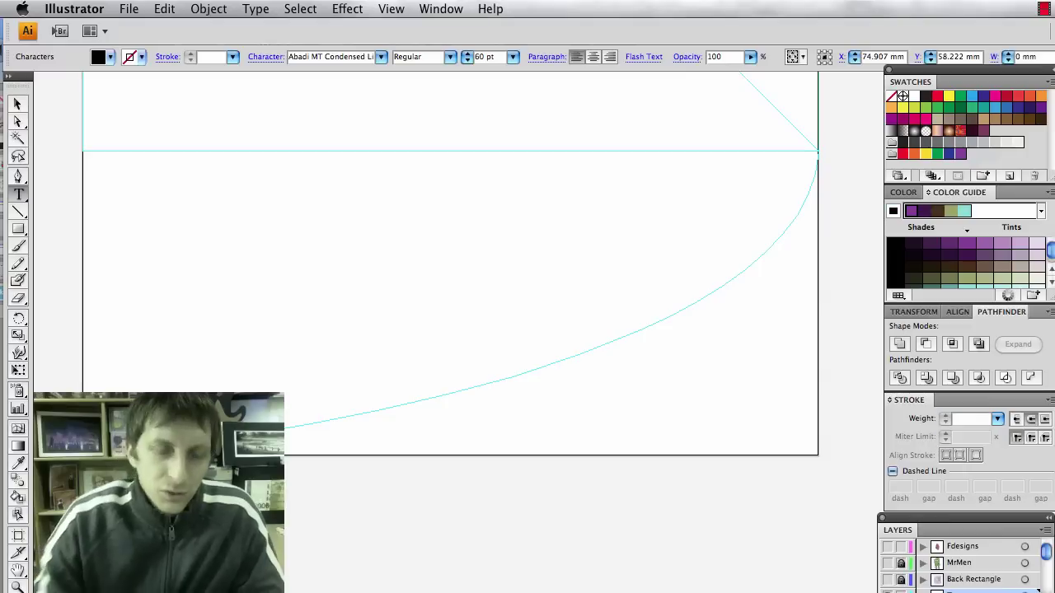
type("Hot")
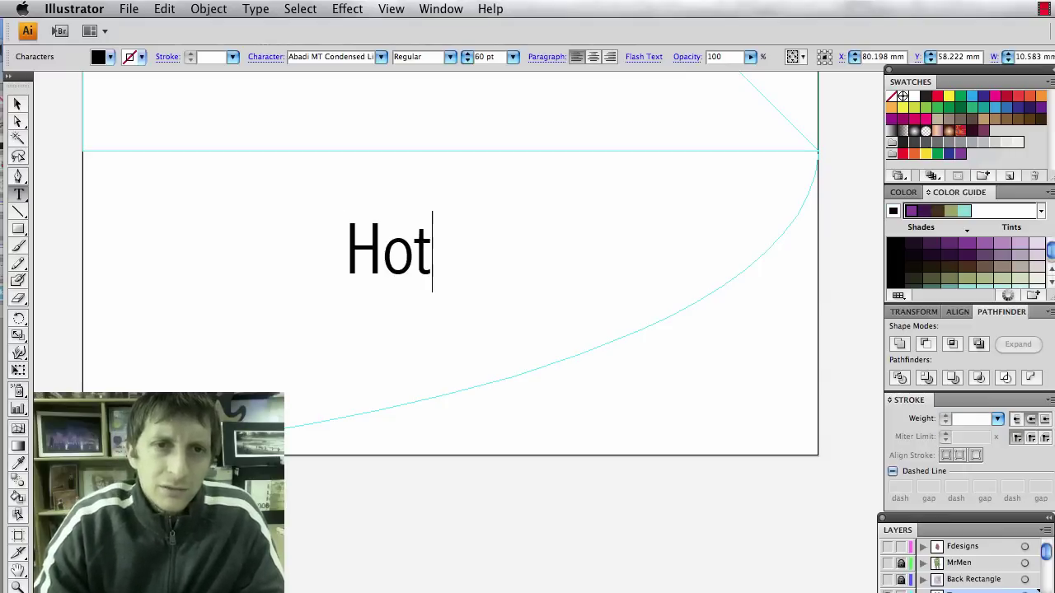
key("Return")
type("Summer")
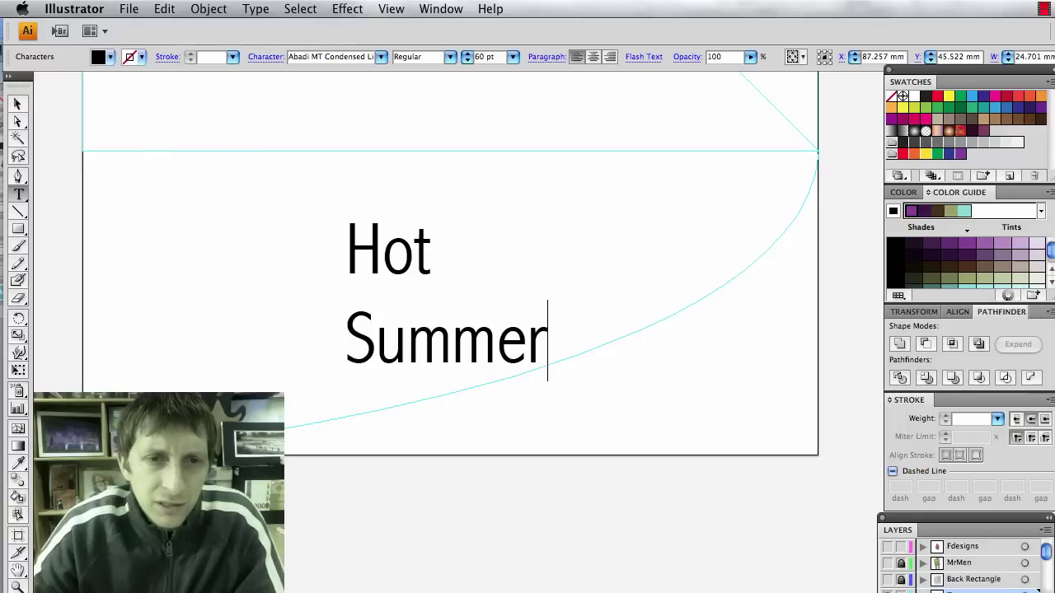
key("shift+Left")
key("shift+Left")
key("shift+Left")
key("shift+Left")
key("shift+Left")
key("shift+Left")
key("shift+Left")
key("shift+Left")
key("shift+Left")
key("shift+Left")
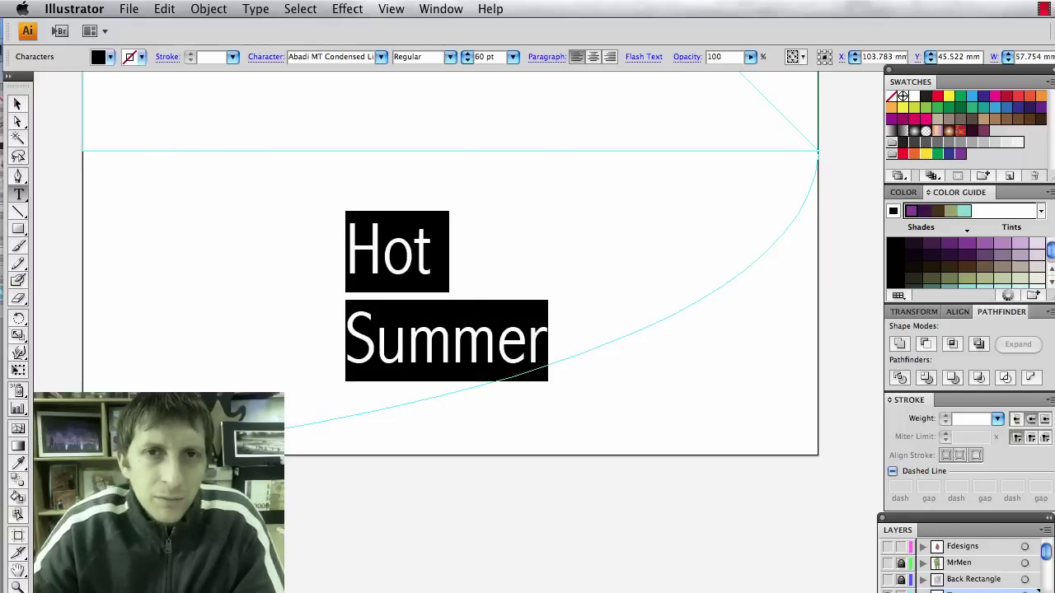
left_click(593, 56)
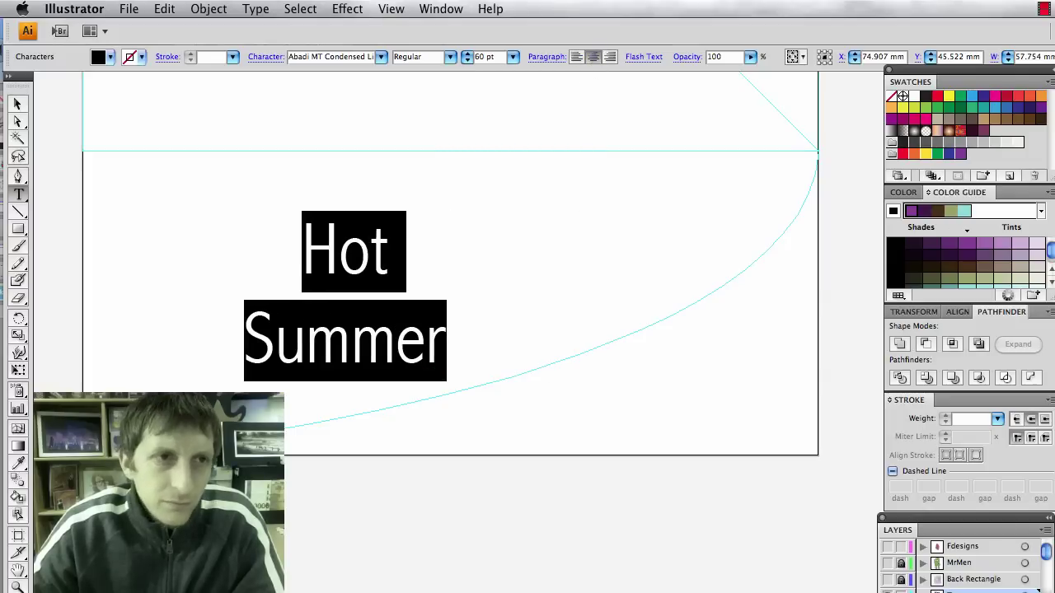
key("super")
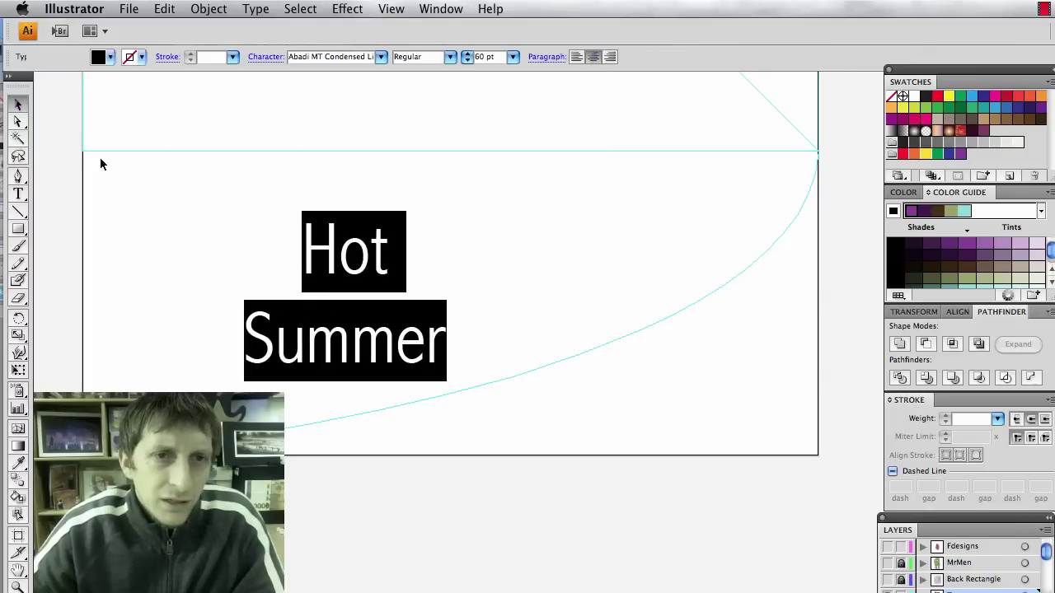
Move the Hot Summer title toward centre and draw a page-wide rectangle across the lower artboard.
left_click(206, 214)
left_click_drag(308, 266, 462, 218)
left_click(423, 454)
left_click(406, 515)
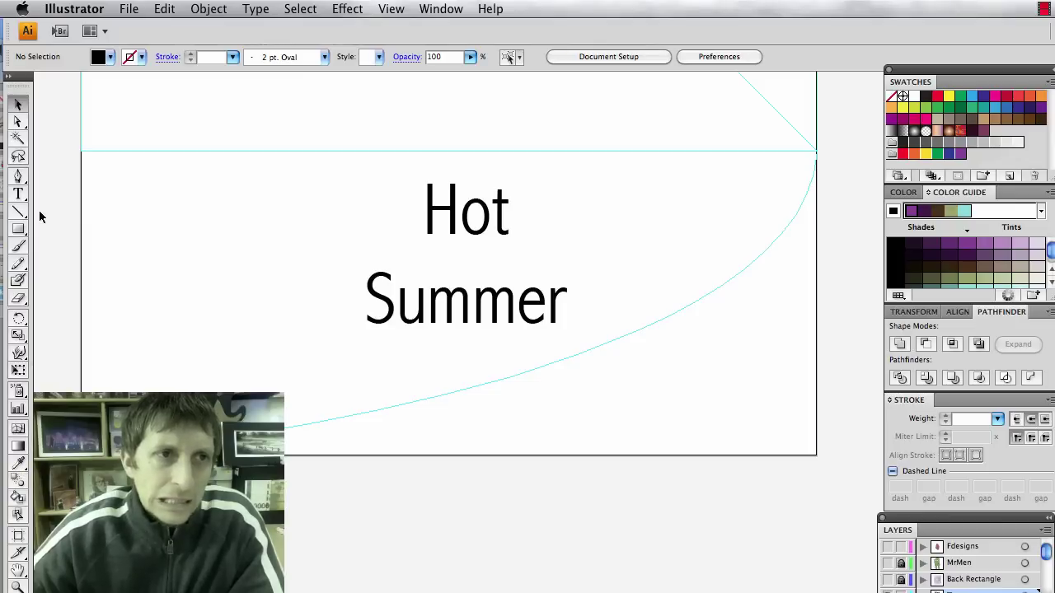
left_click(18, 229)
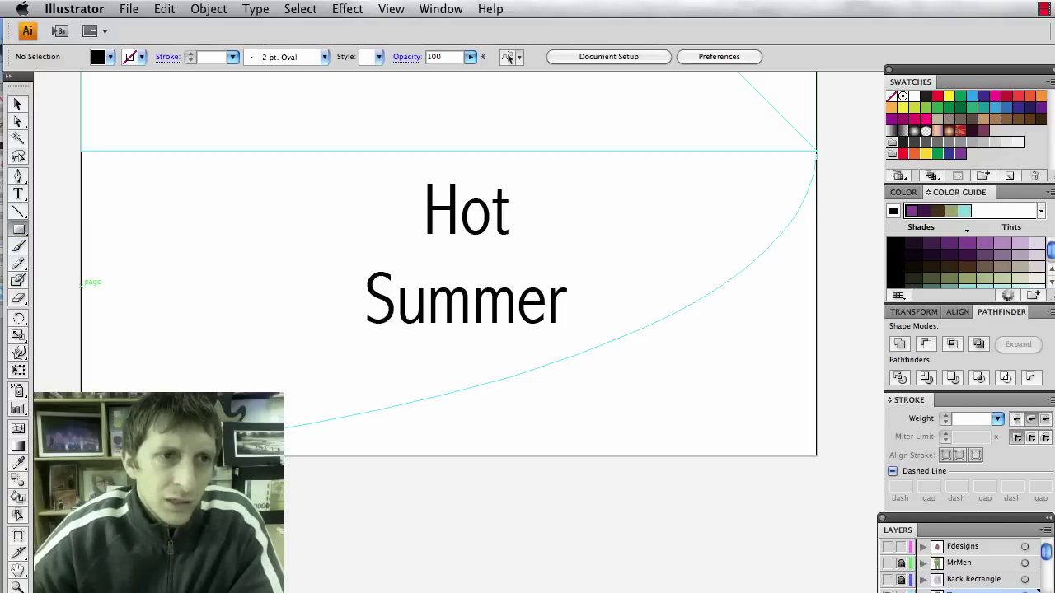
left_click_drag(81, 284, 816, 525)
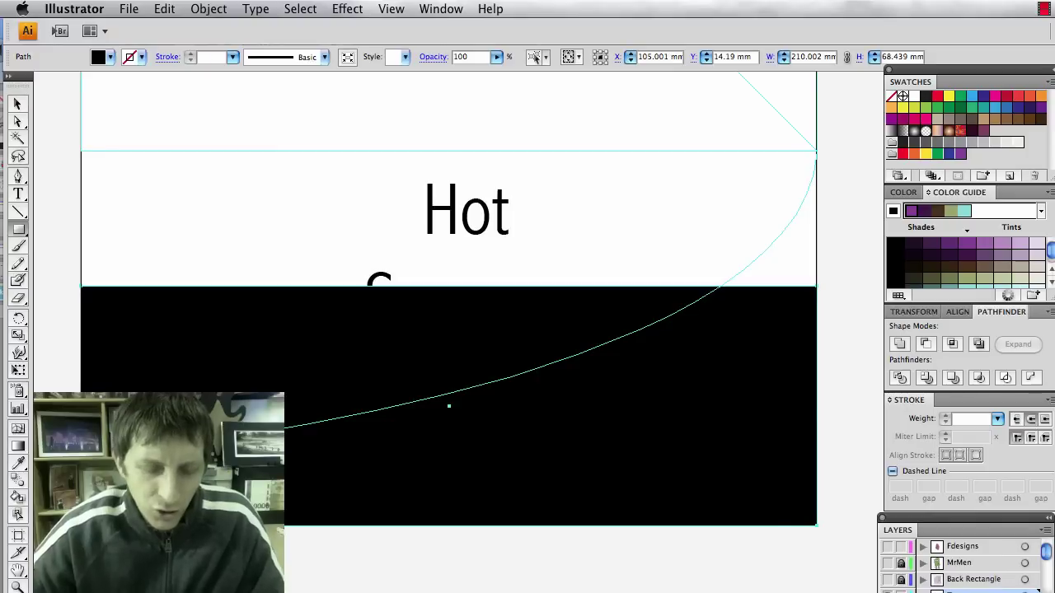
key("v")
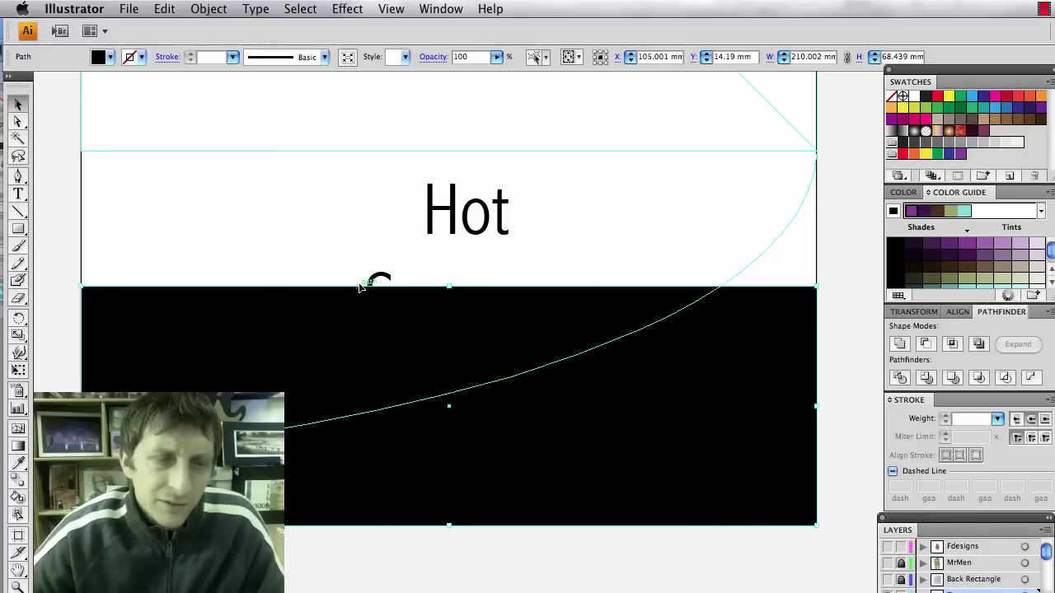
left_click(471, 214, "shift")
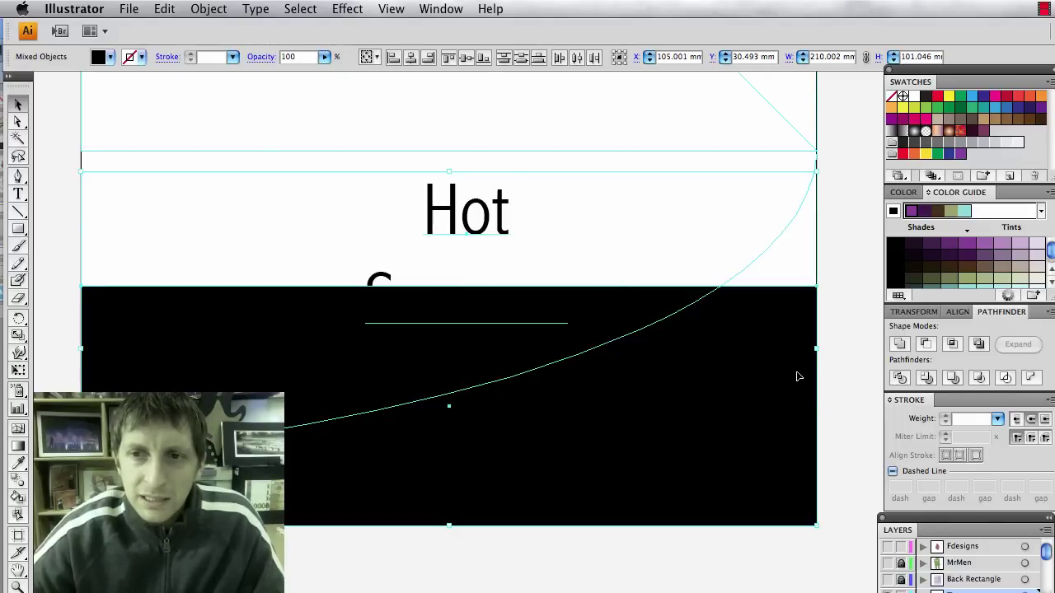
Horizontally centre the title on the rectangle using the Align panel.
left_click(441, 9)
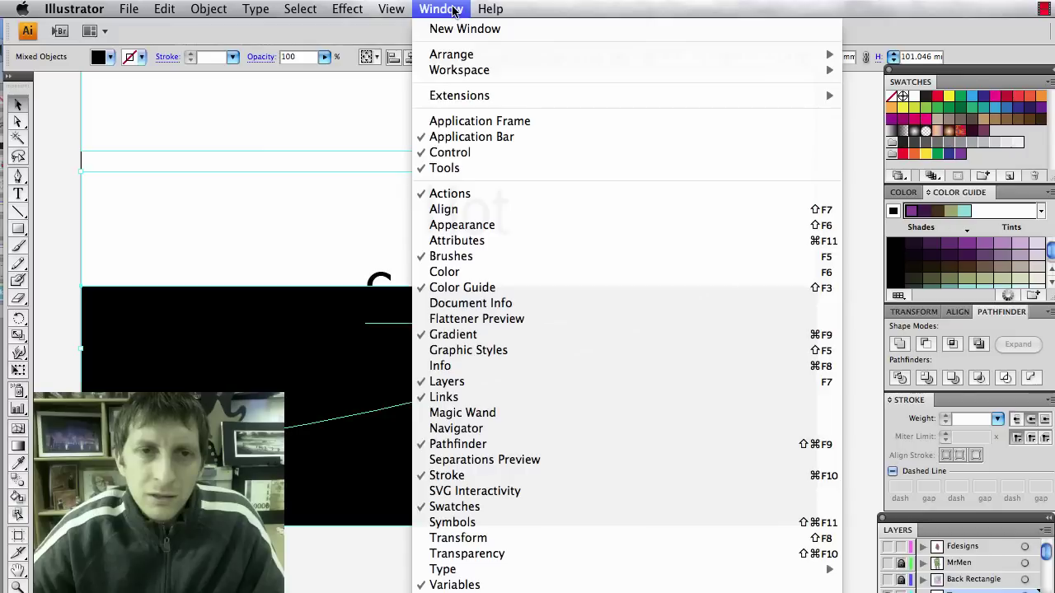
left_click(483, 225)
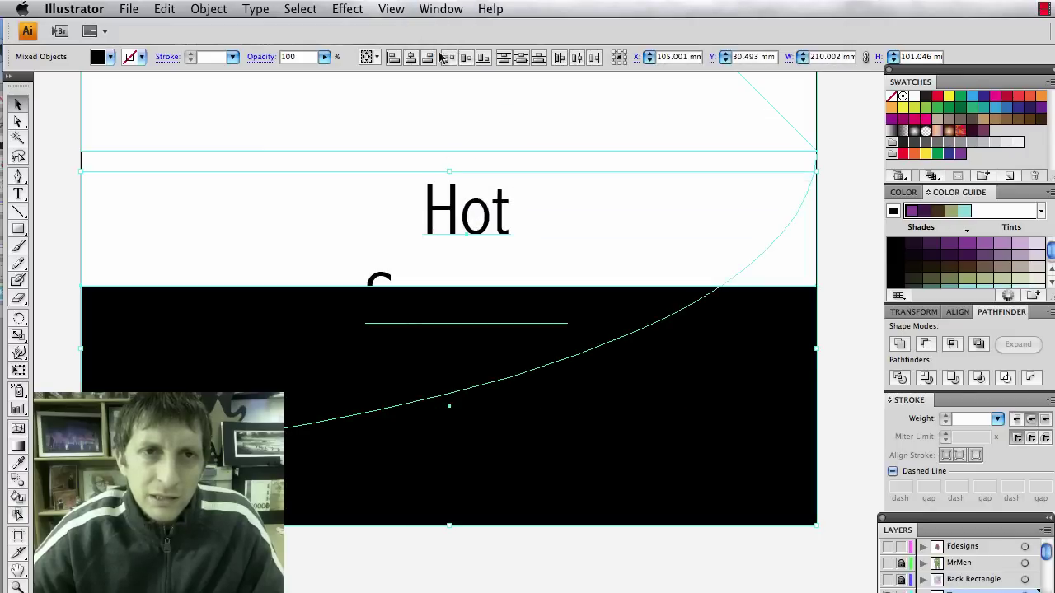
left_click(442, 9)
left_click(466, 209)
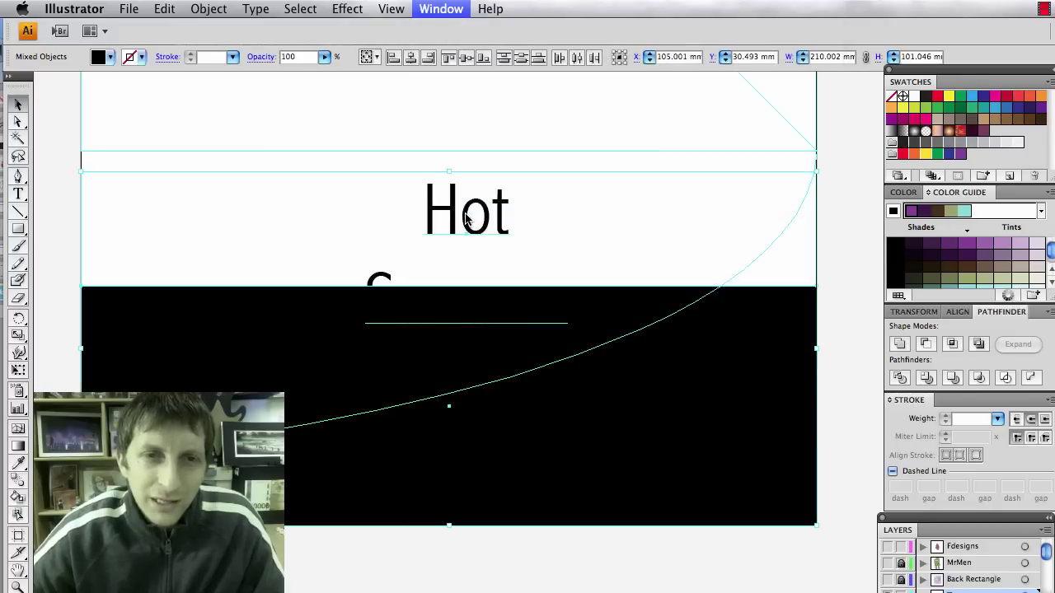
left_click(931, 344)
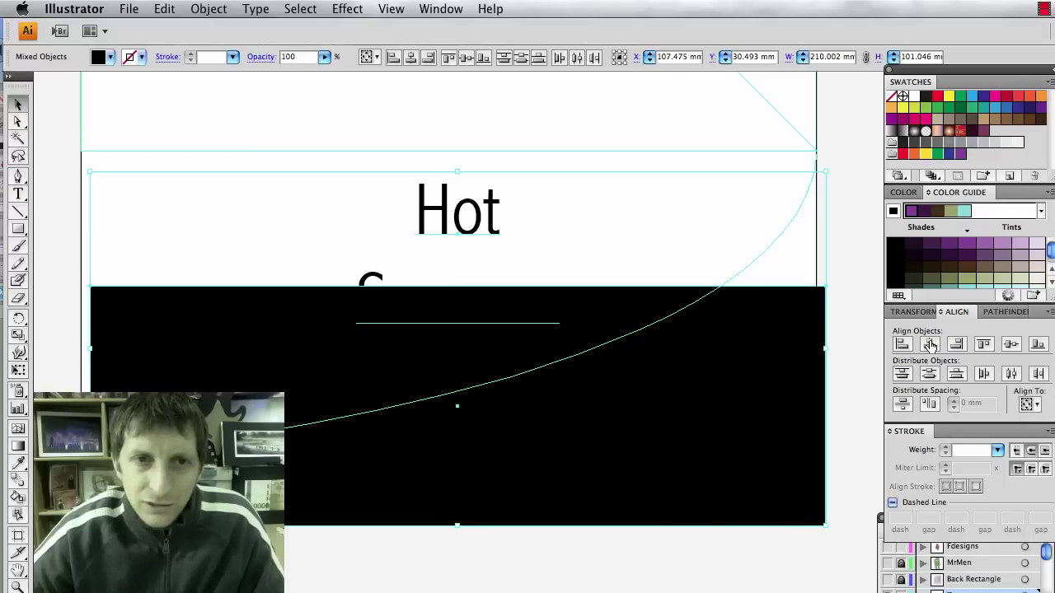
key("Left")
key("Left")
key("Left")
key("Left")
key("Left")
key("Left")
key("Left")
key("Left")
key("Left")
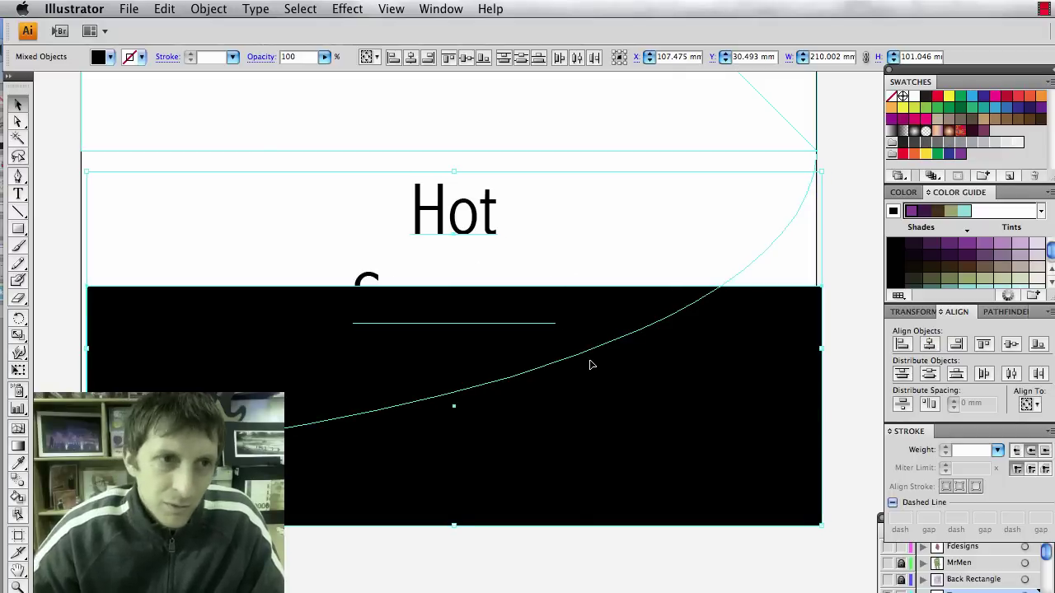
key("Right")
key("Right")
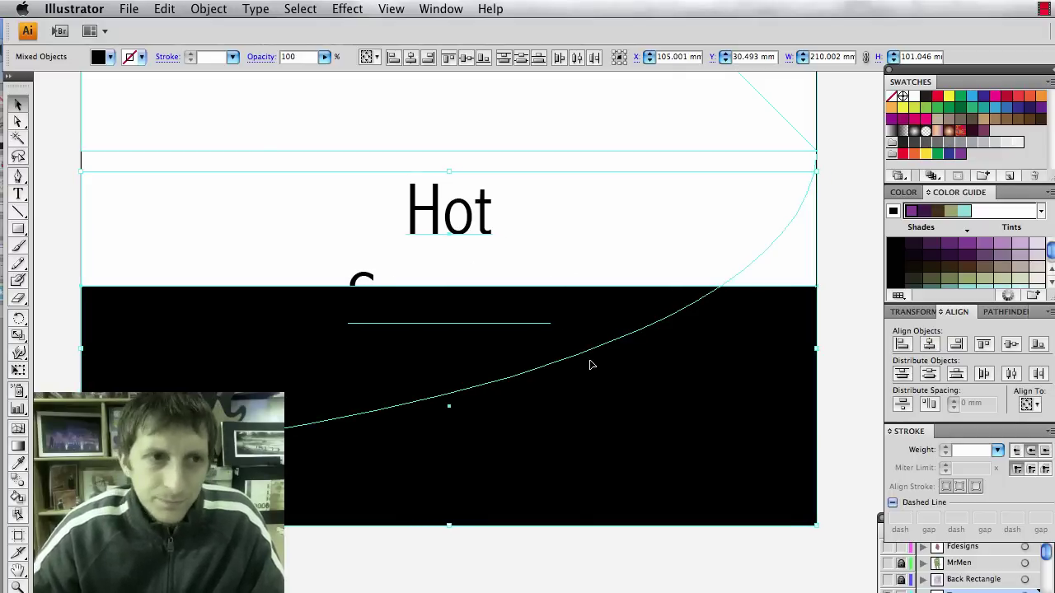
Move the black rectangle away from the title and reselect the Hot Summer text.
left_click(731, 589)
left_click_drag(666, 501, 519, 328)
left_click(495, 301)
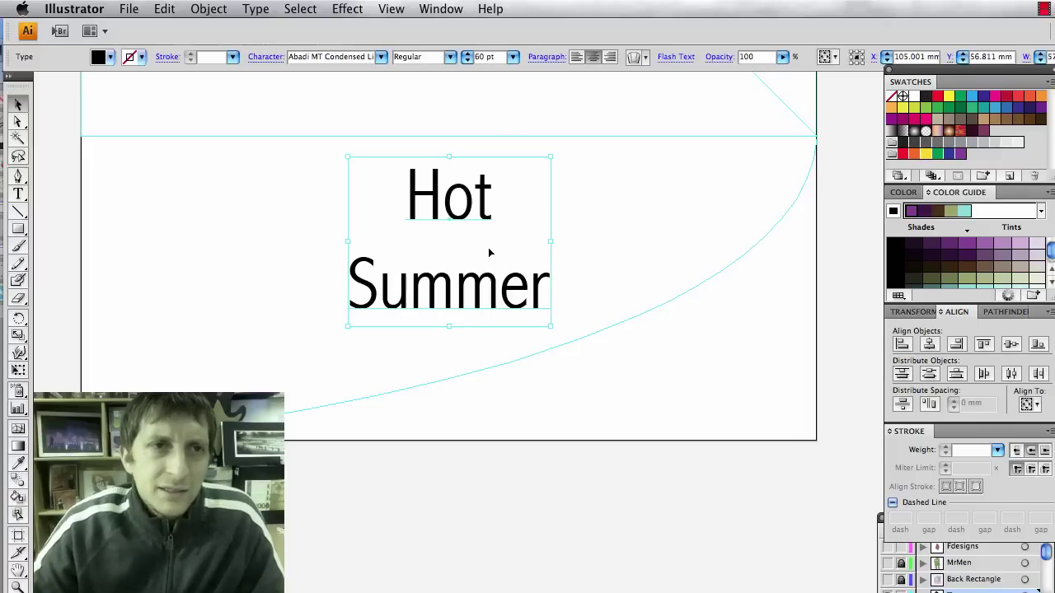
scroll(488, 257, "up", 5)
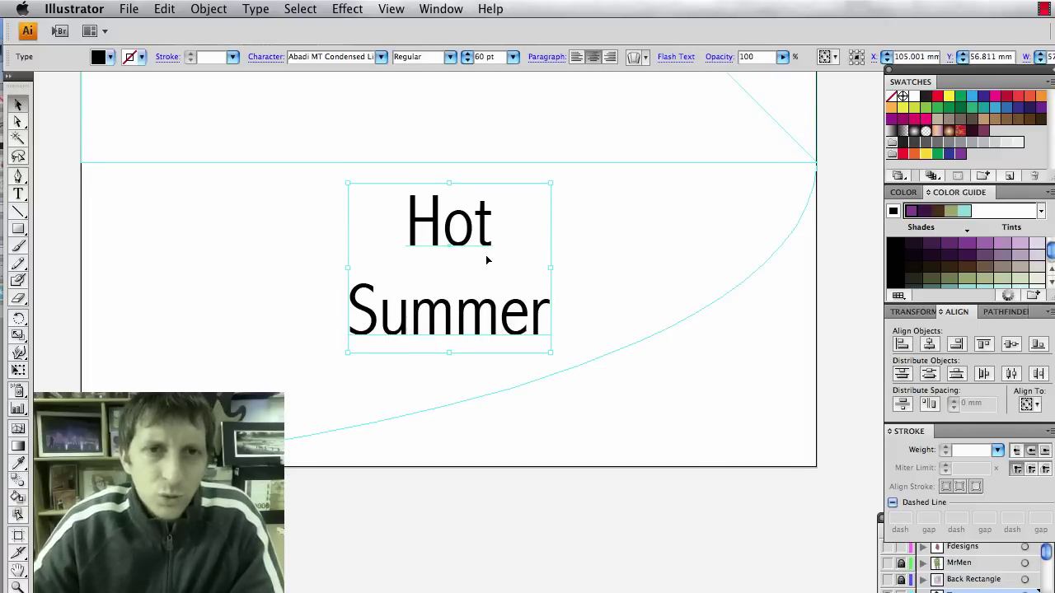
scroll(486, 260, "up", 2)
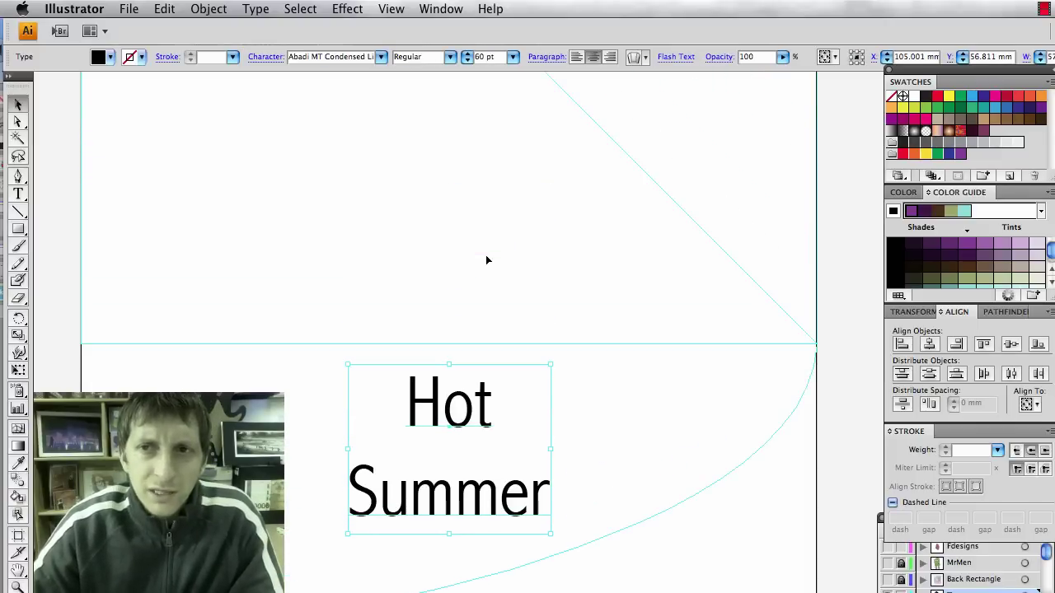
scroll(486, 261, "down", 1)
scroll(486, 261, "down", 2)
scroll(486, 260, "left", 1)
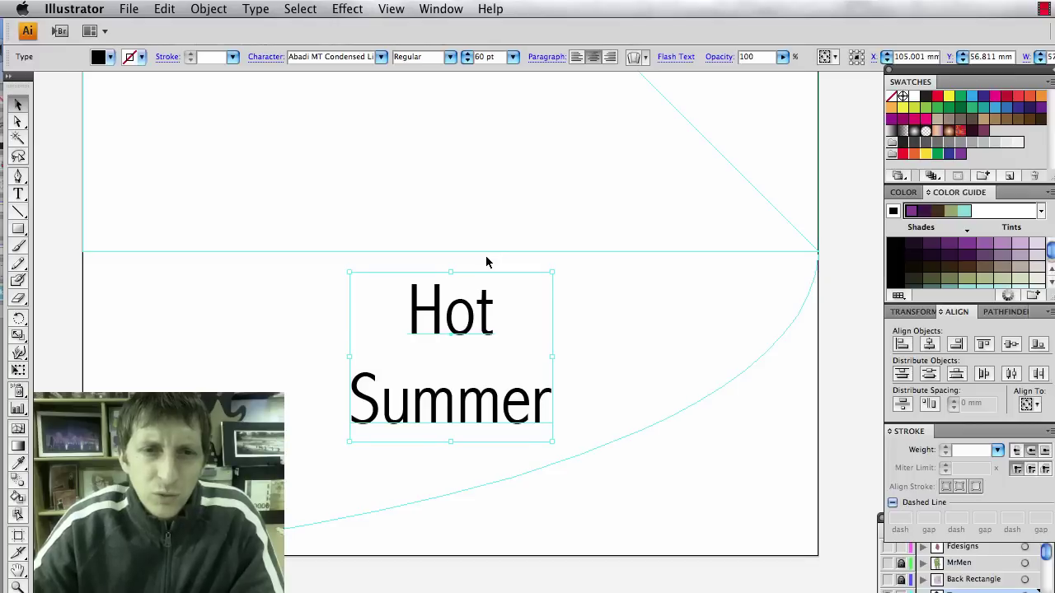
scroll(486, 260, "up", 2)
scroll(487, 262, "up", 2)
scroll(487, 261, "down", 1)
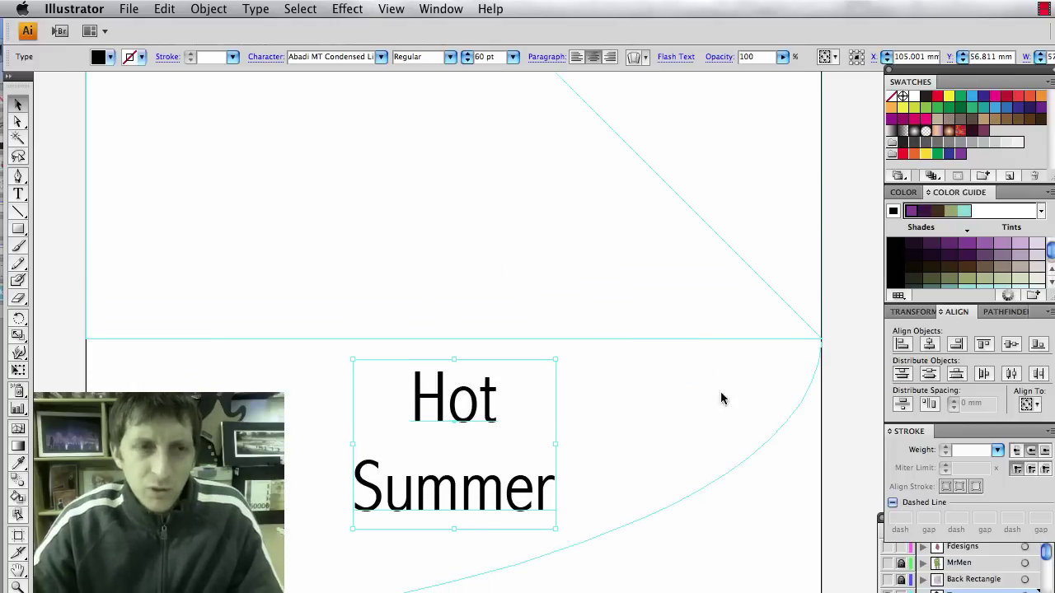
In Kuler, desaturate the fifth green swatch to a muted grey-green, then return to Illustrator.
key("super+Tab")
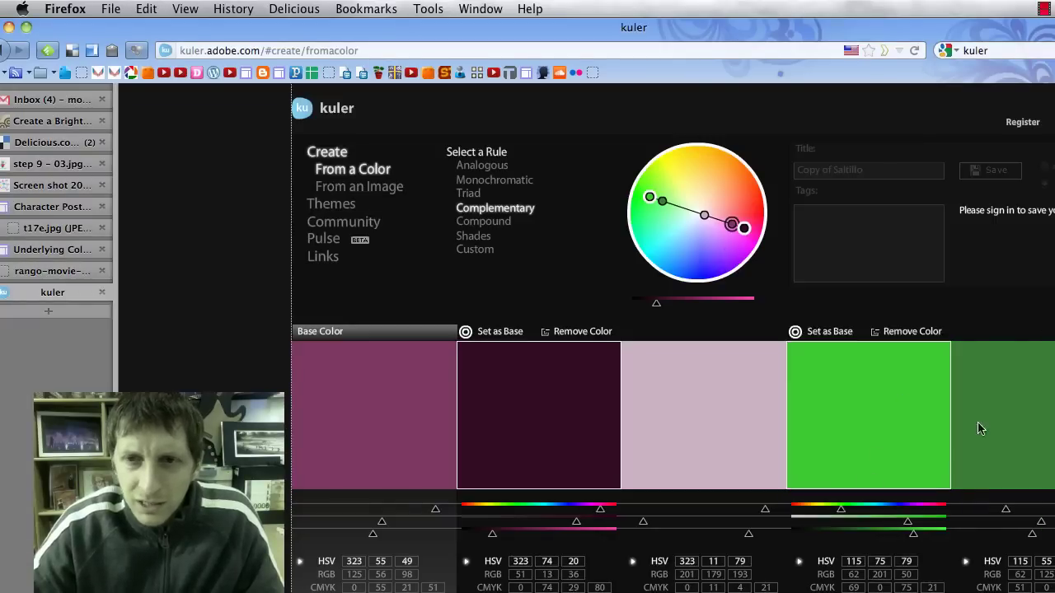
left_click_drag(660, 203, 680, 207)
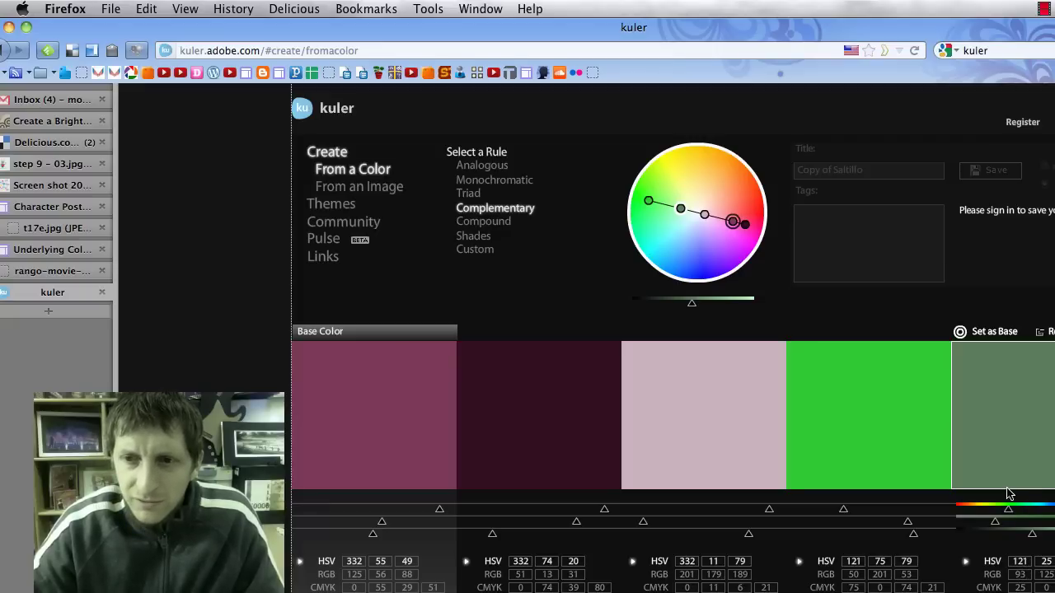
key("super+Tab")
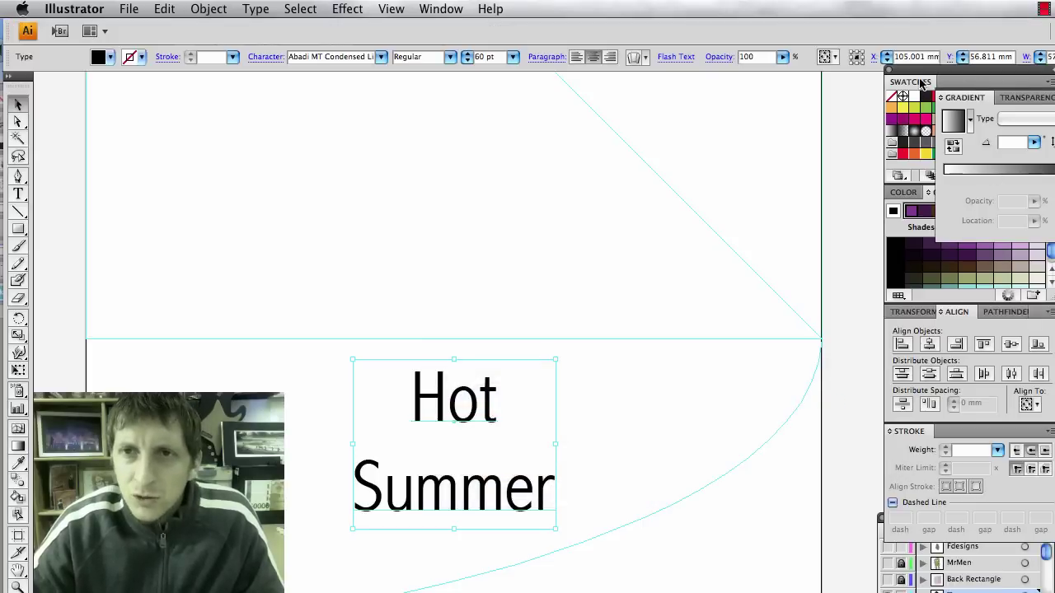
Fill the Hot Summer title with grey-green R95 G125 B95.
left_click(926, 82)
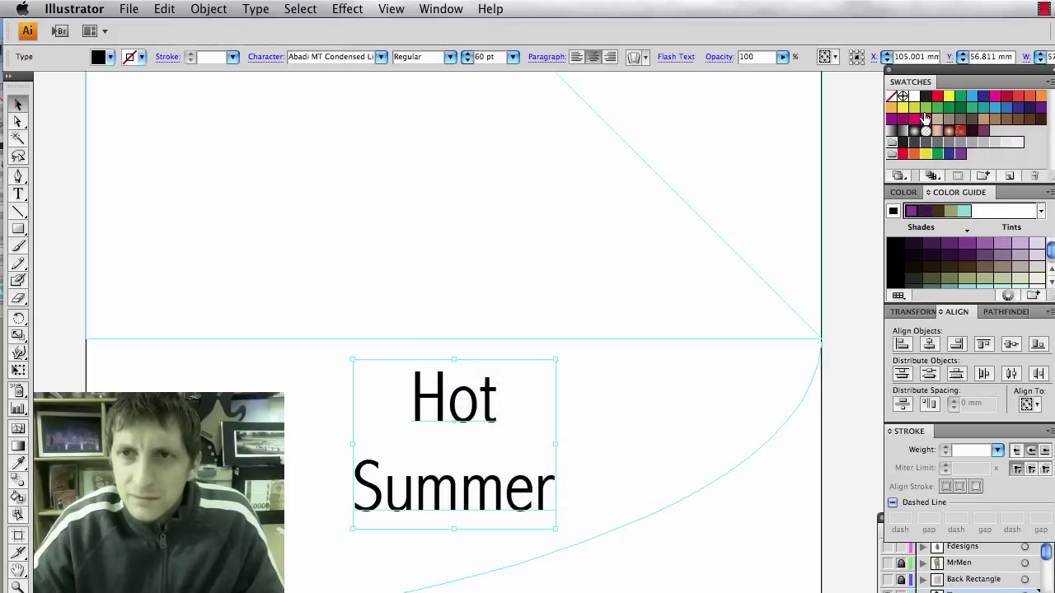
left_click(902, 193)
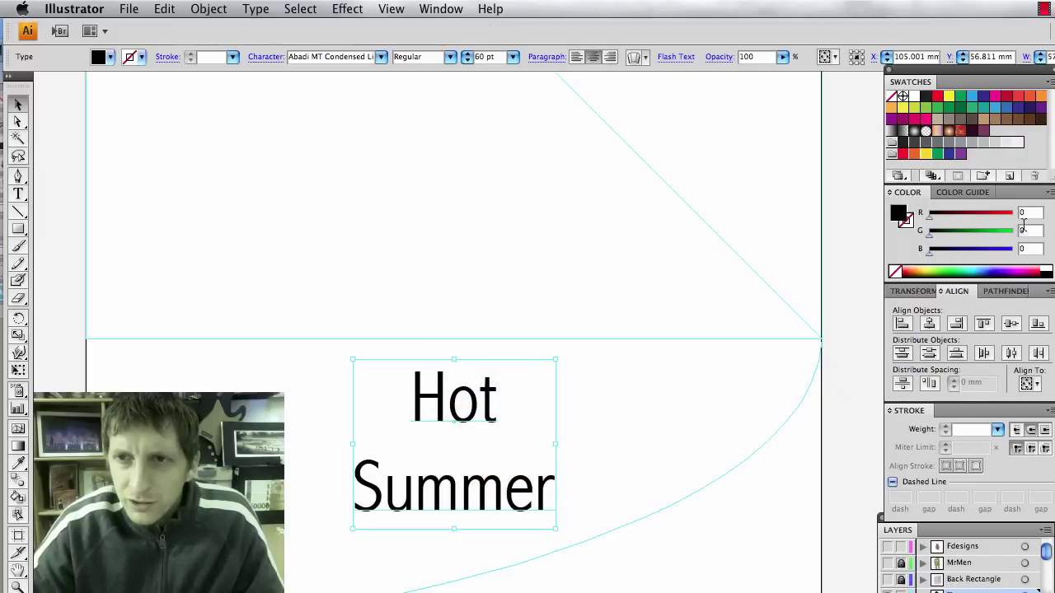
type("95")
key("Tab")
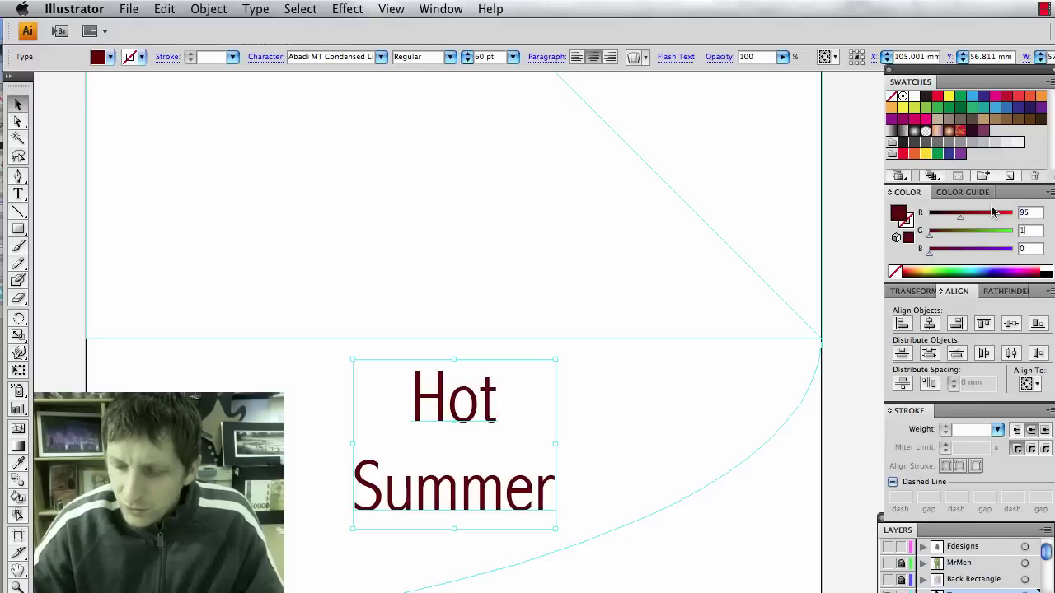
type("125")
key("Tab")
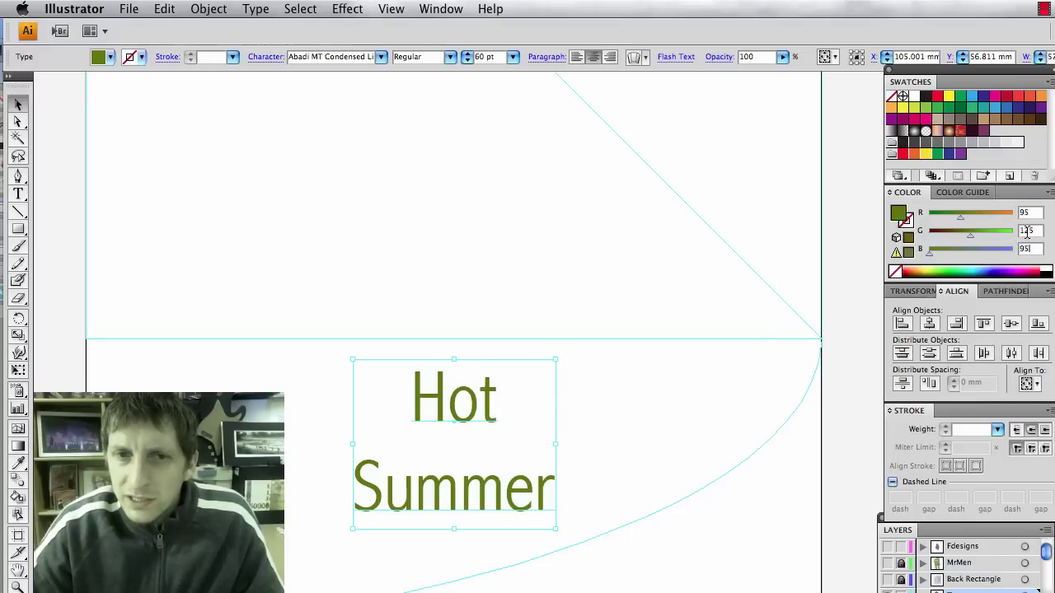
type("95")
key("Tab")
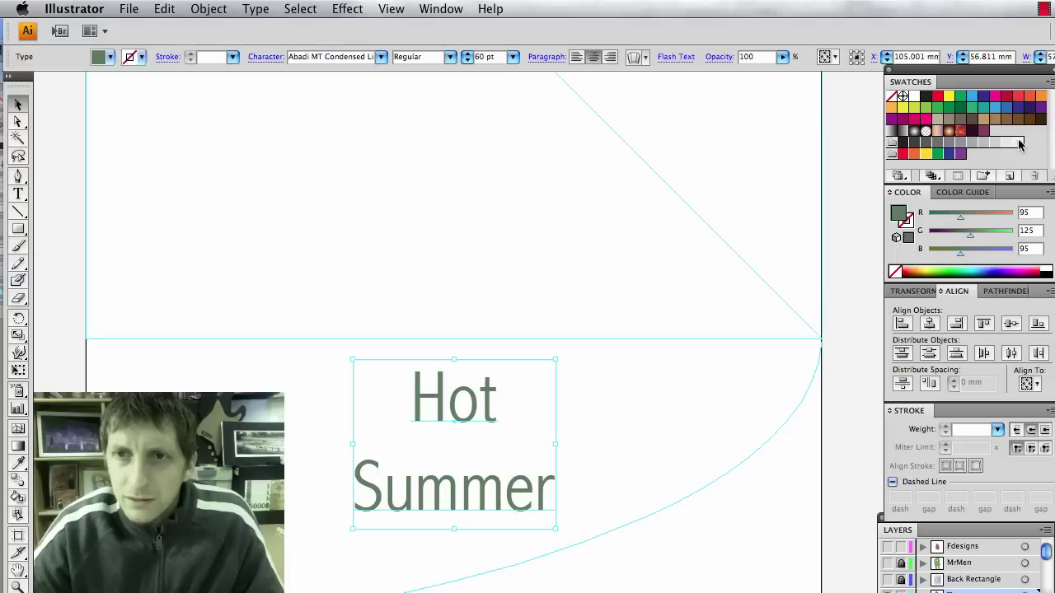
Save that colour as a new swatch named 'text'.
left_click(1009, 176)
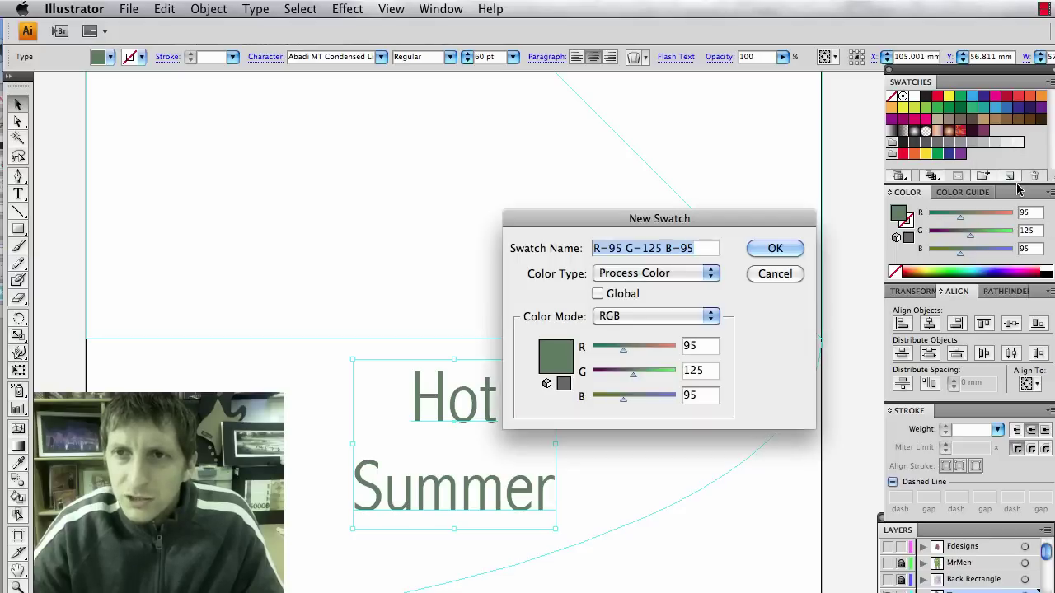
type("text")
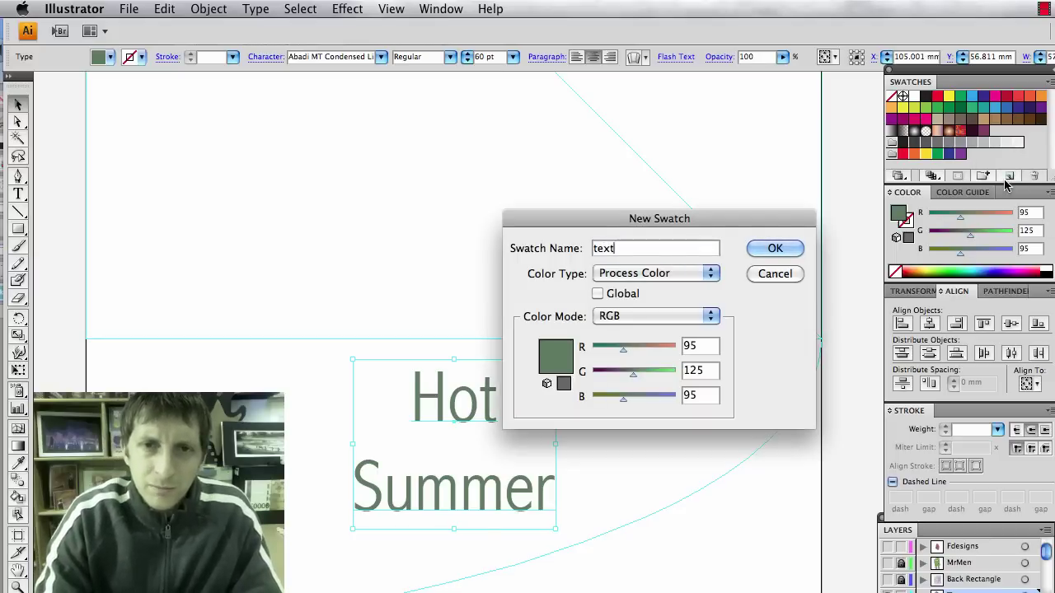
key("Return")
left_click(651, 404)
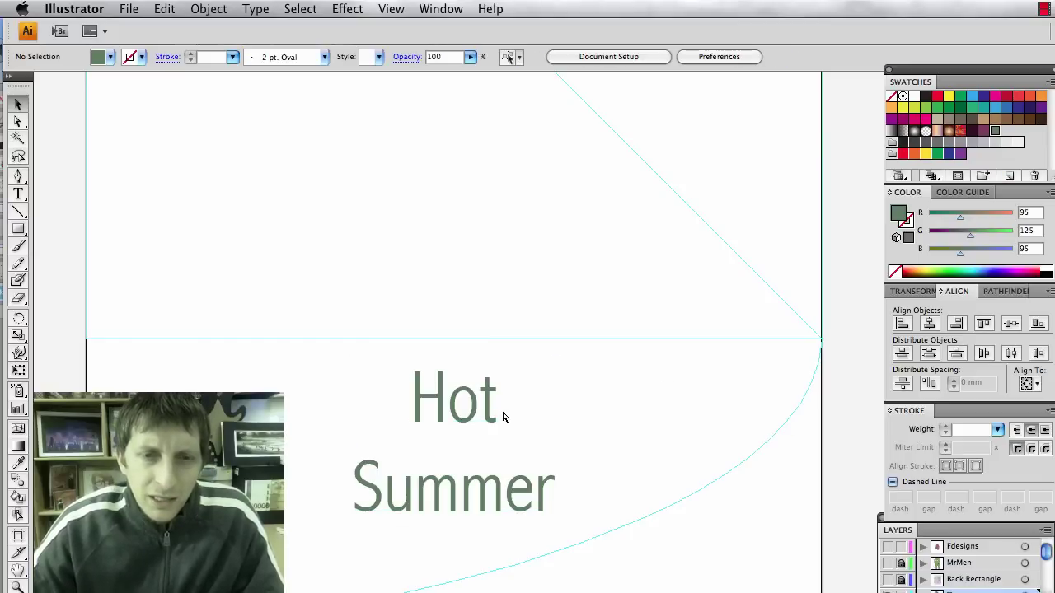
key("super+Tab")
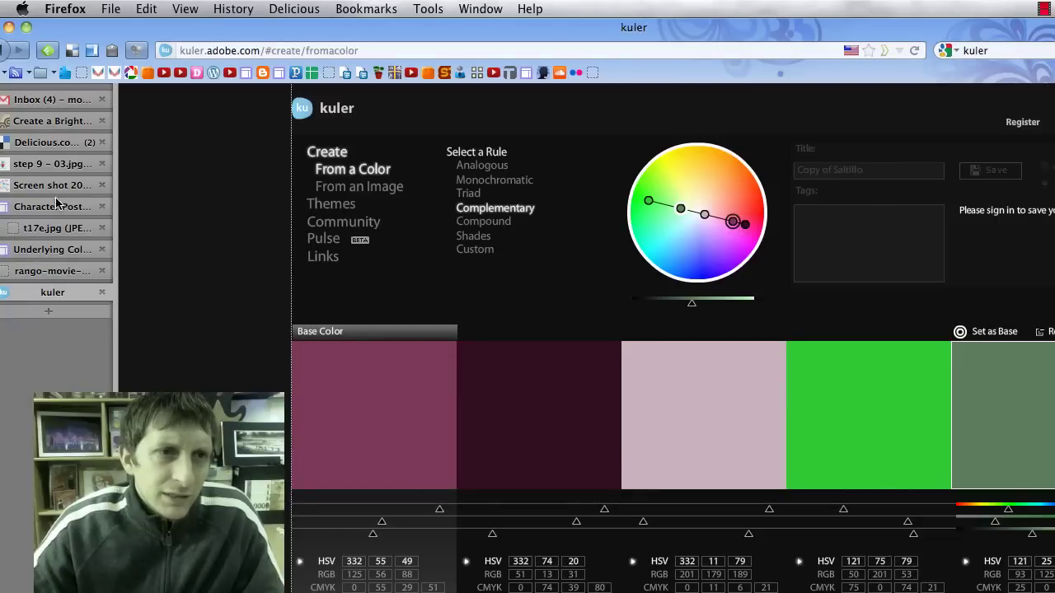
Look over the example posters on the Character Poster brief page, then return to Illustrator.
left_click(56, 205)
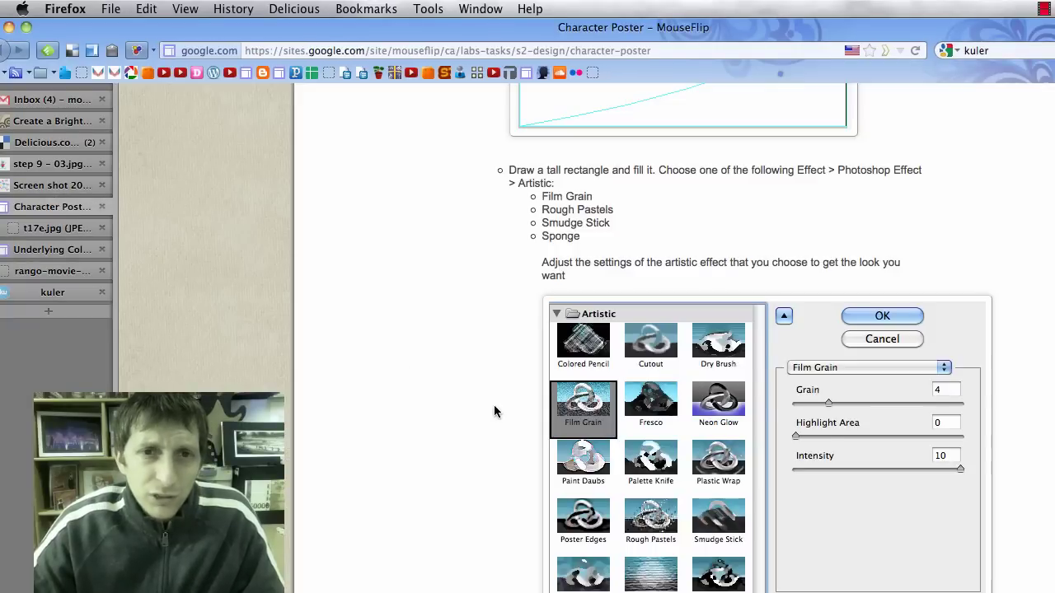
scroll(494, 405, "up", 20)
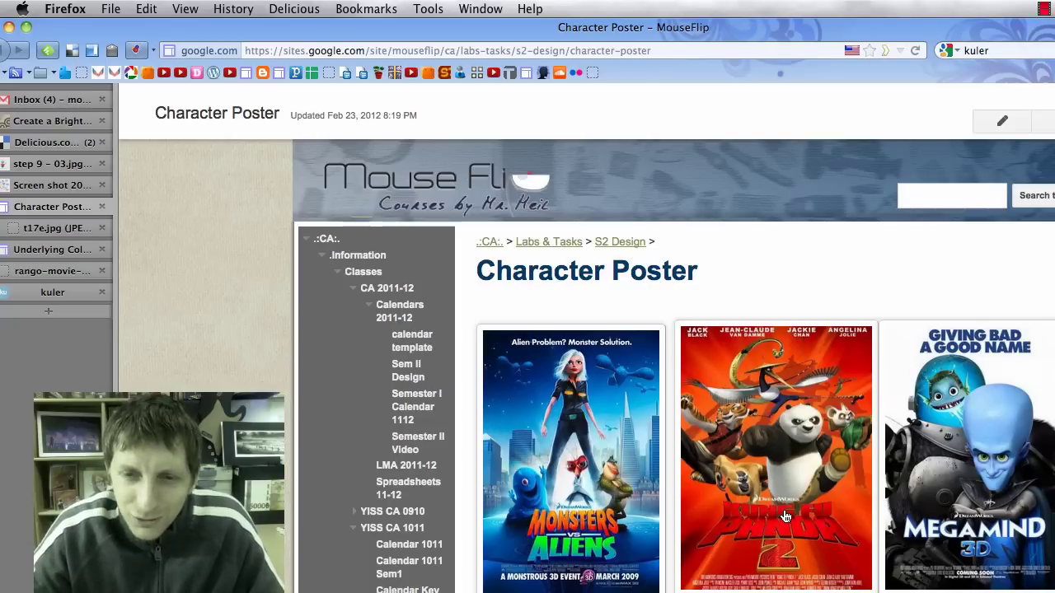
key("super+Tab")
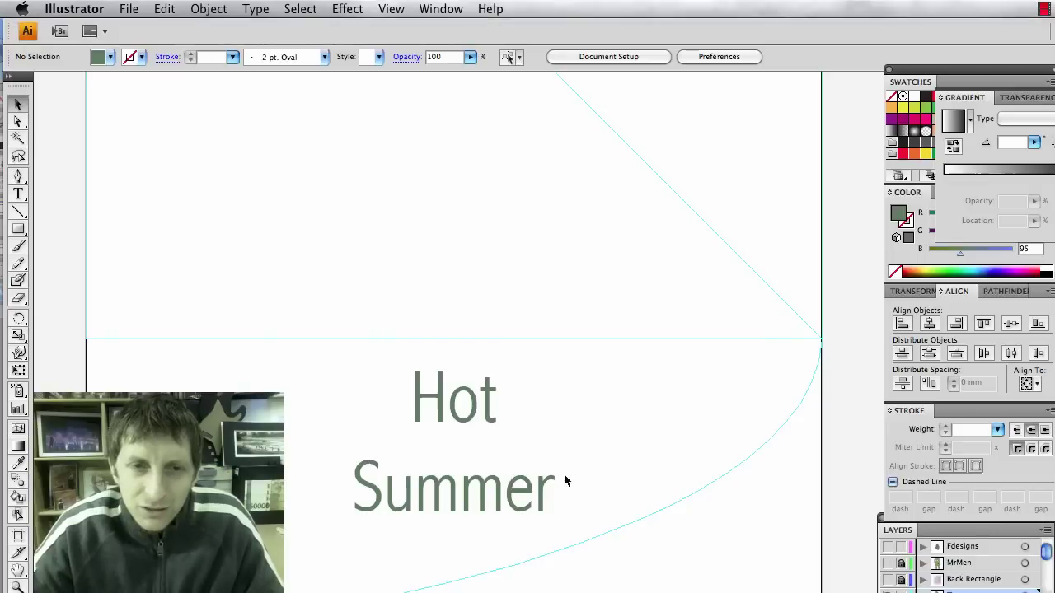
Change the Hot Summer title's font to Arial Black.
left_click(450, 407)
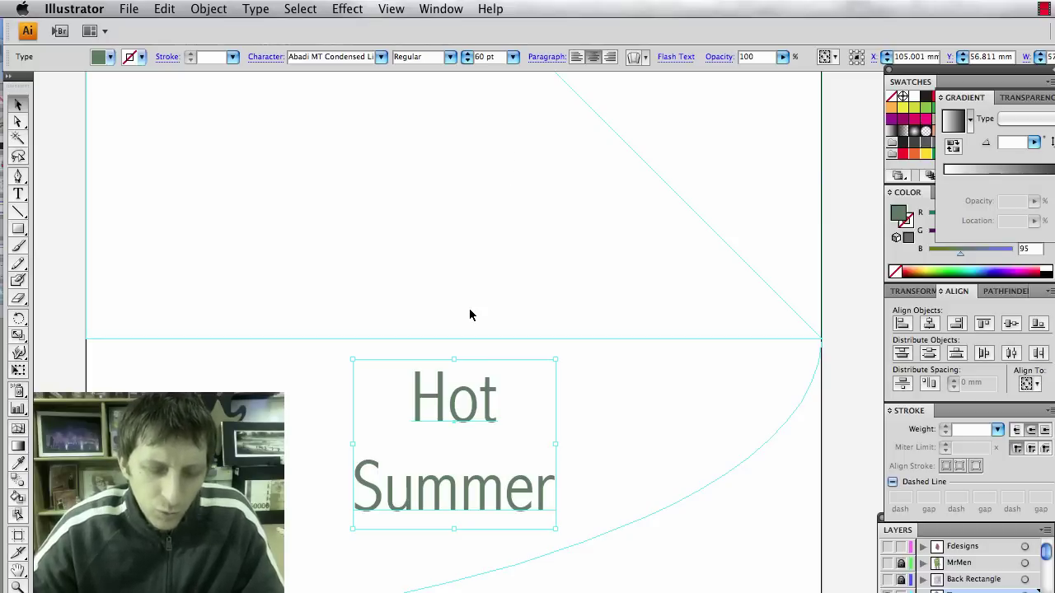
left_click(256, 10)
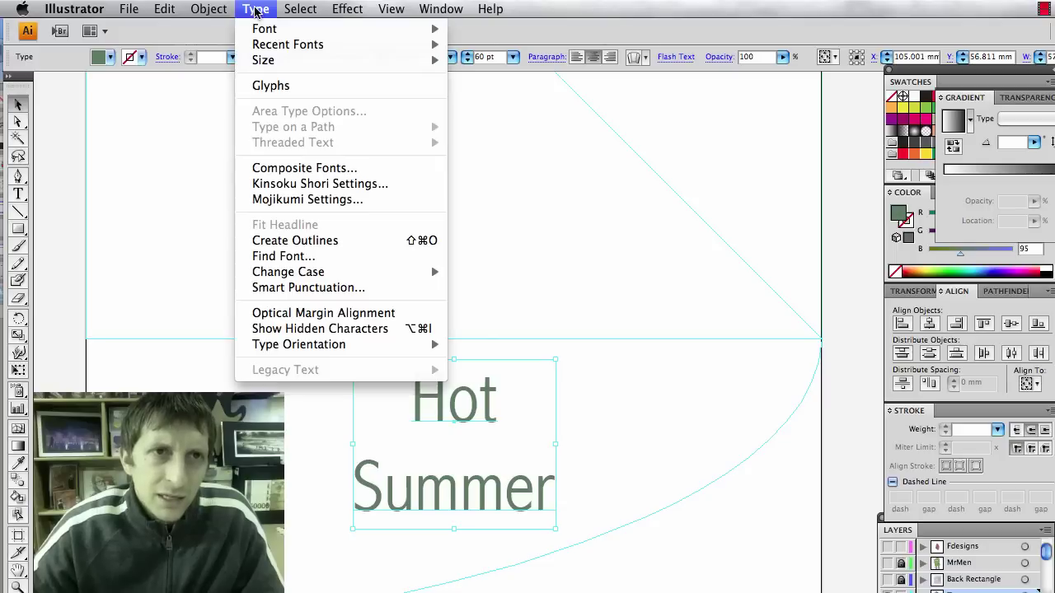
mouse_move(255, 28)
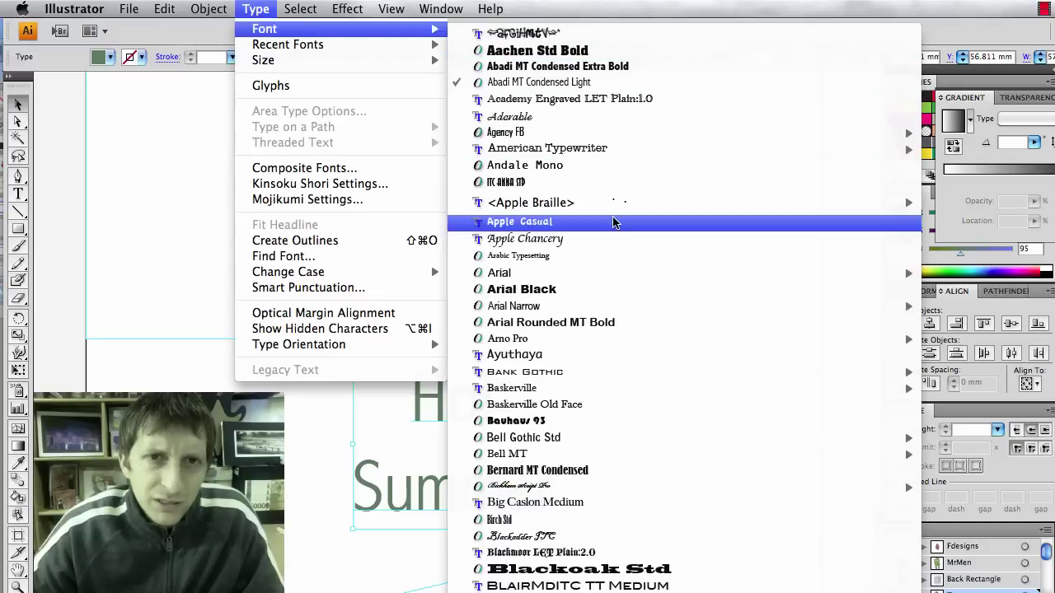
left_click(597, 290)
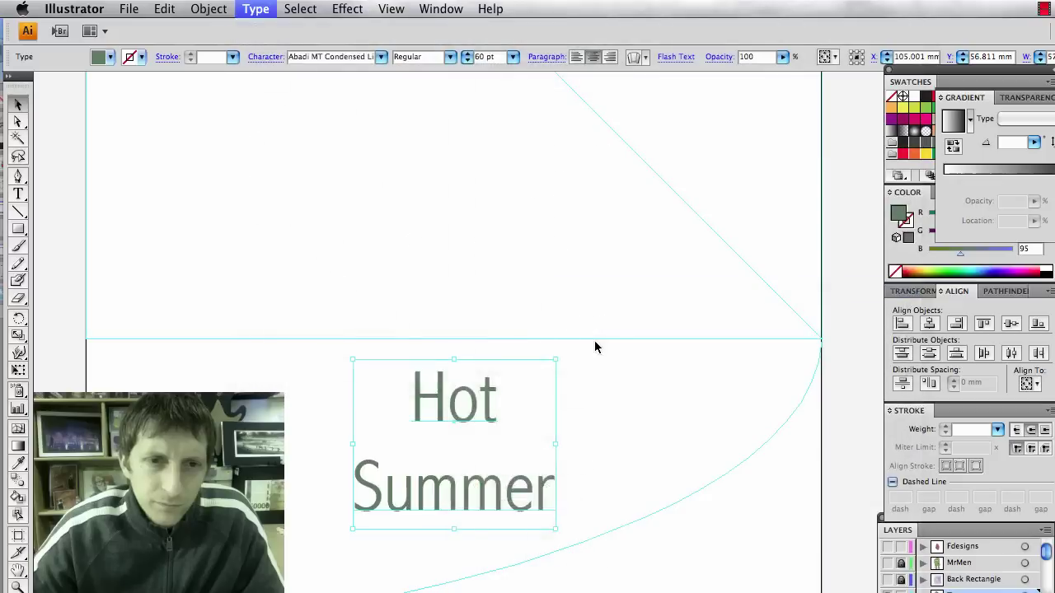
left_click(648, 445)
left_click(577, 486)
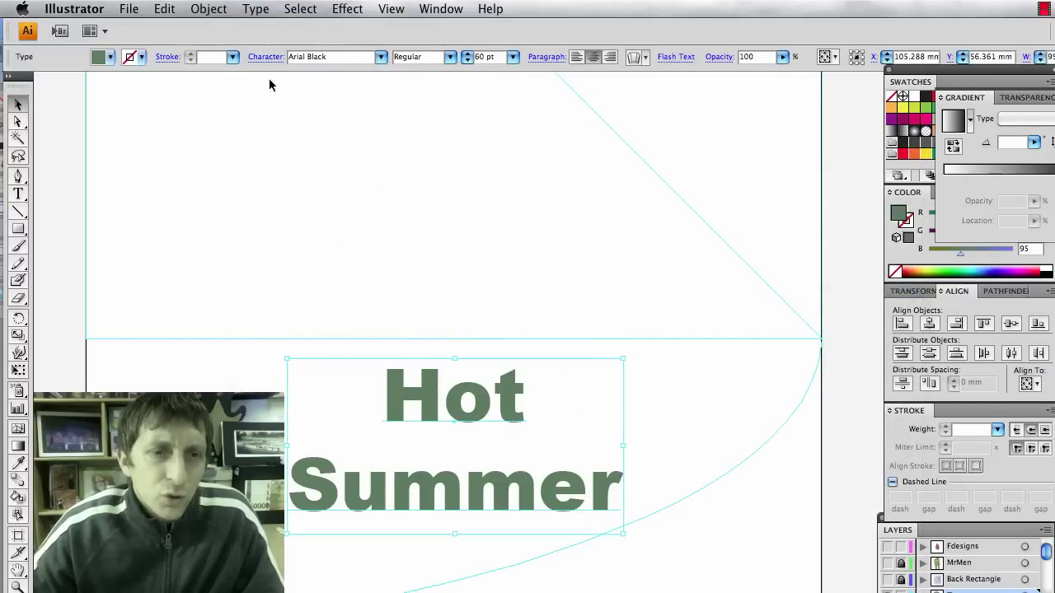
left_click_drag(409, 379, 412, 376)
left_click(412, 376)
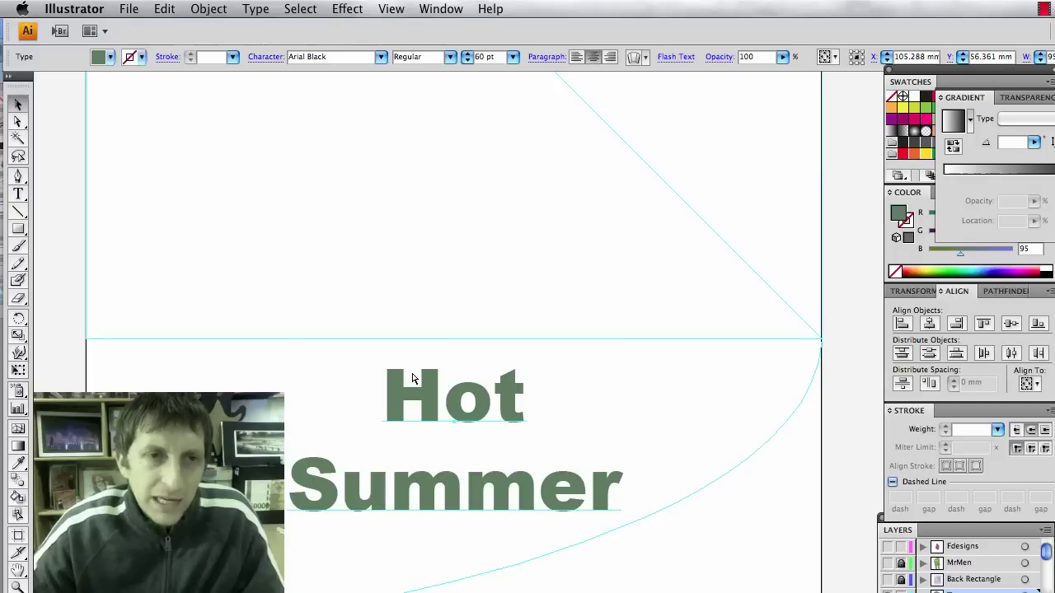
Give the title a green fill from the colour spectrum.
left_click(109, 58)
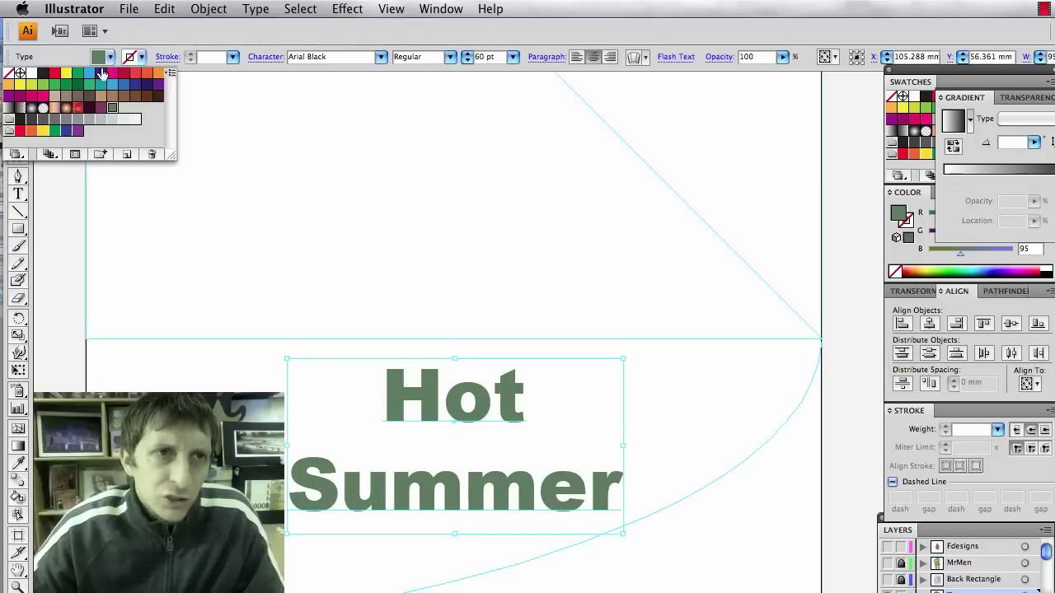
left_click(969, 270)
key("b")
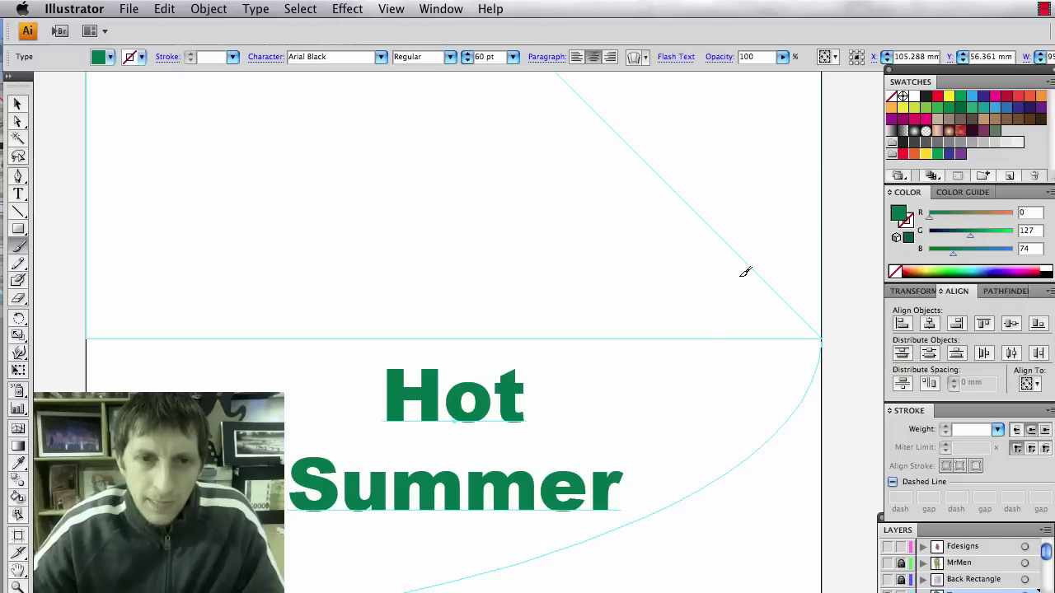
key("v")
Add an offset copy behind the title as a darker shadow.
left_click(610, 251)
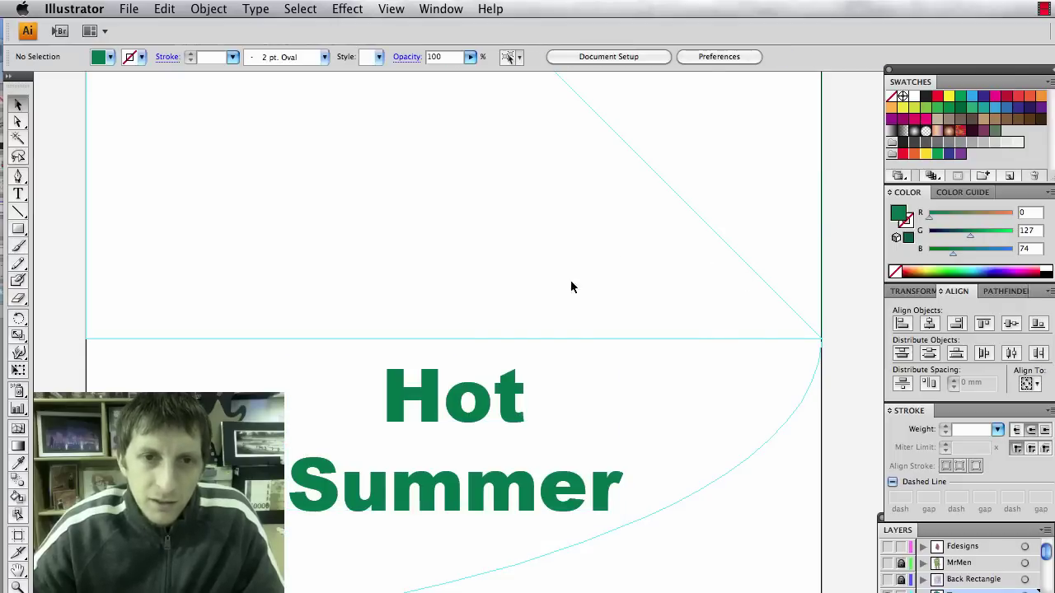
left_click(480, 398)
key("super+shift+b")
key("super+shift+e")
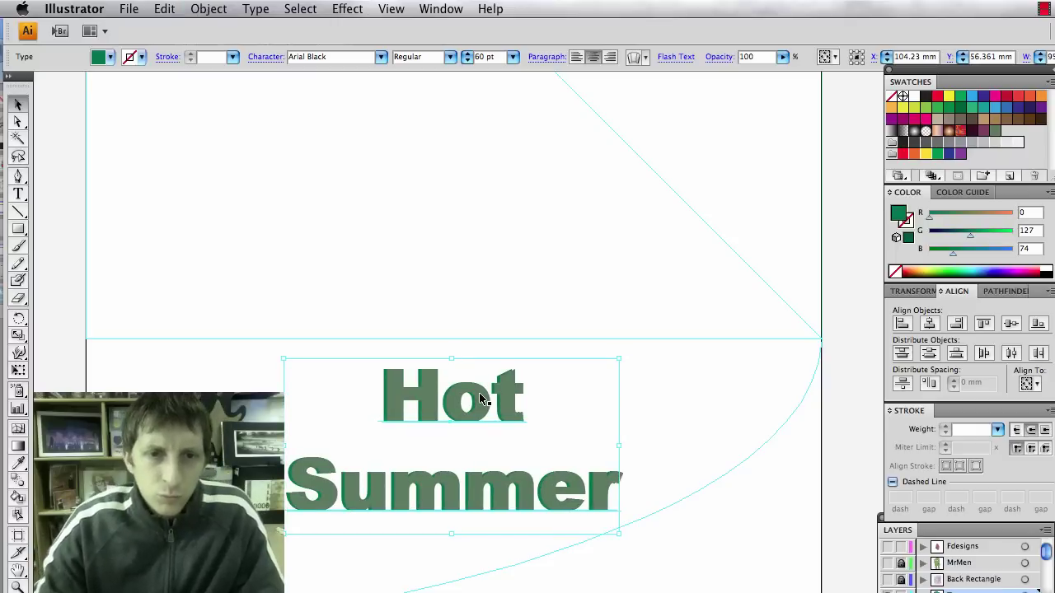
left_click(551, 257)
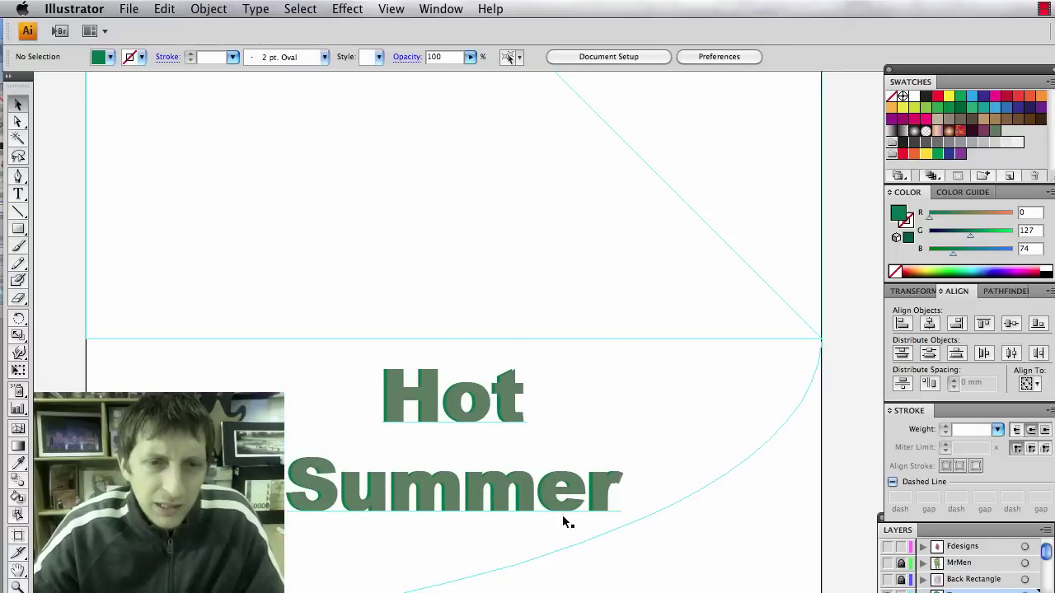
In the Character panel, set the title's leading to 30 pt and vertical scale to 110%.
left_click(598, 535)
key("super+t")
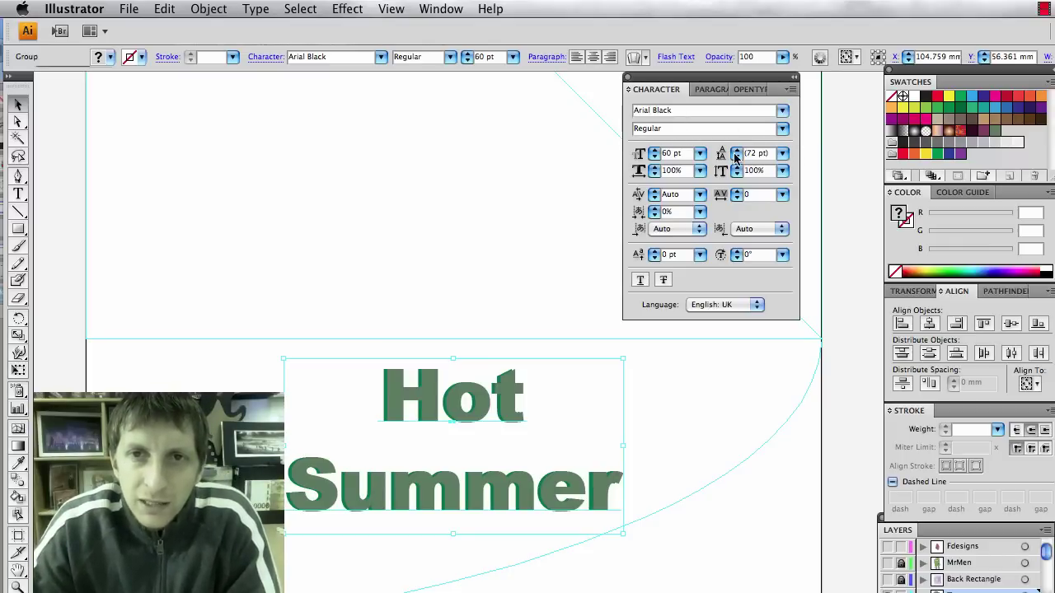
left_click(782, 155)
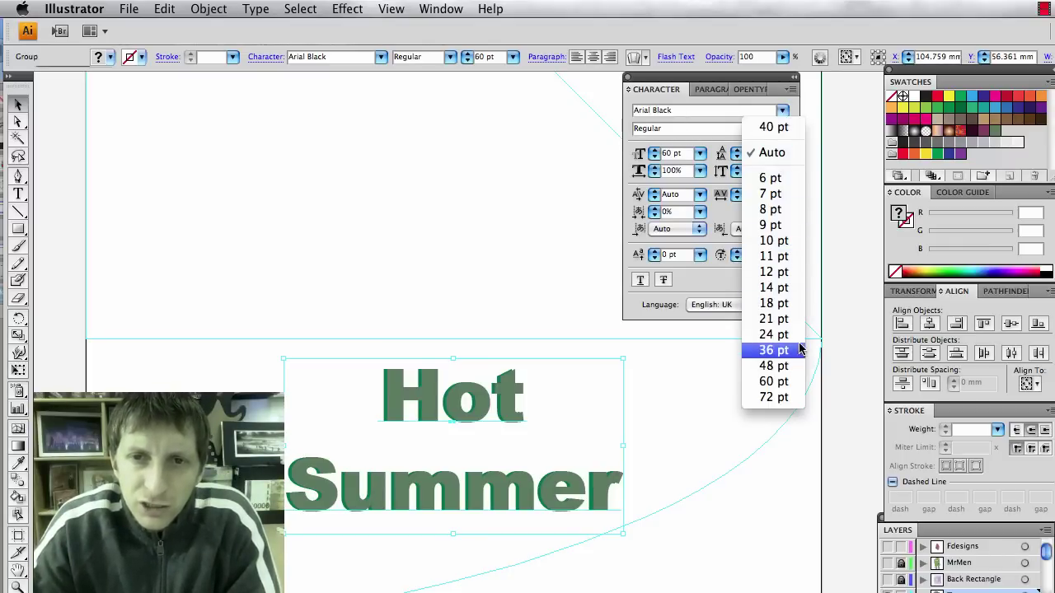
left_click(773, 366)
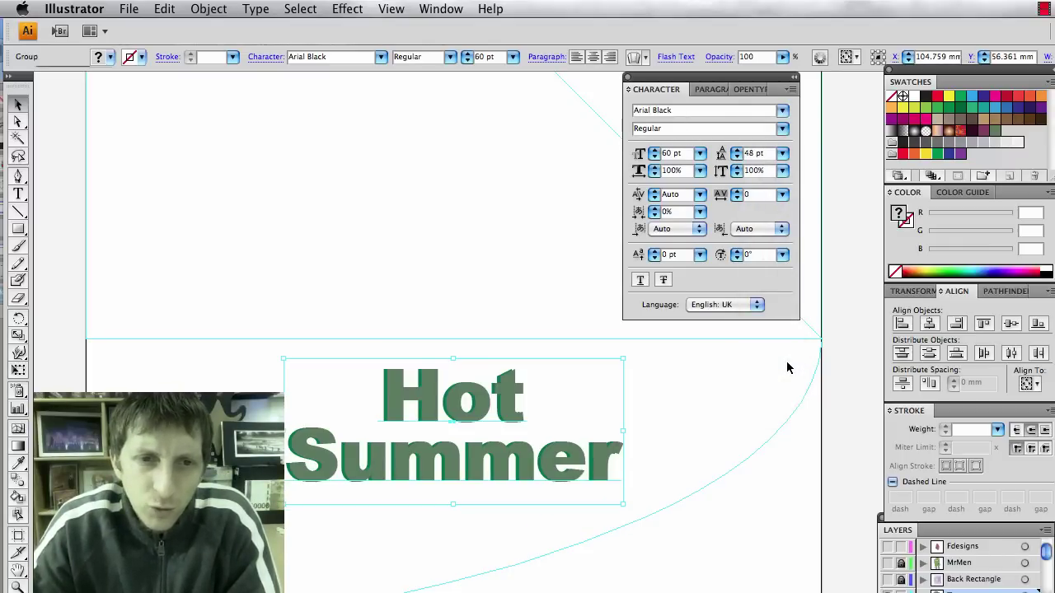
left_click(780, 156)
left_click(784, 140)
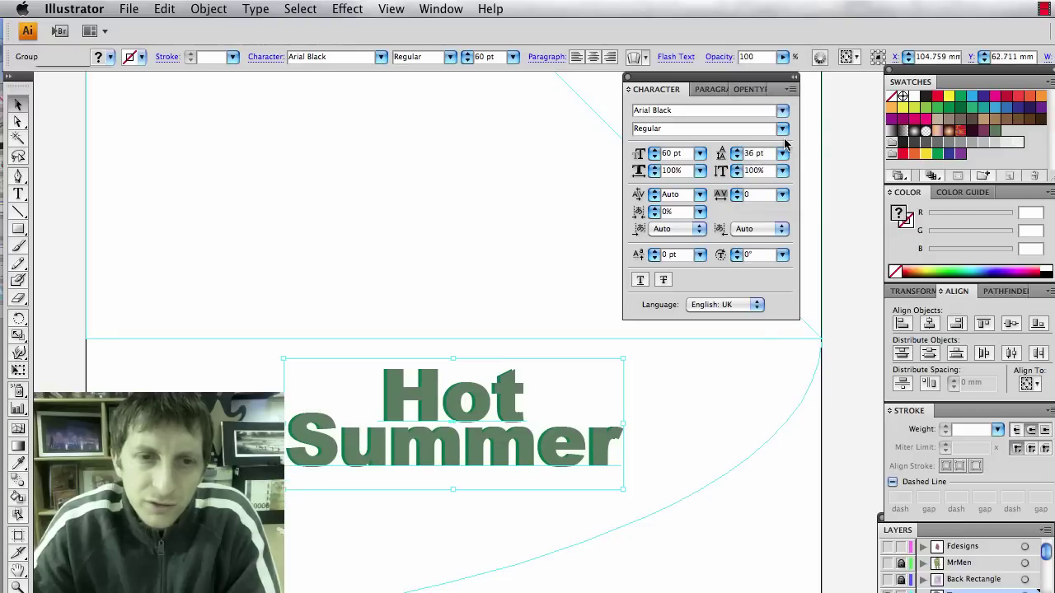
left_click(736, 158)
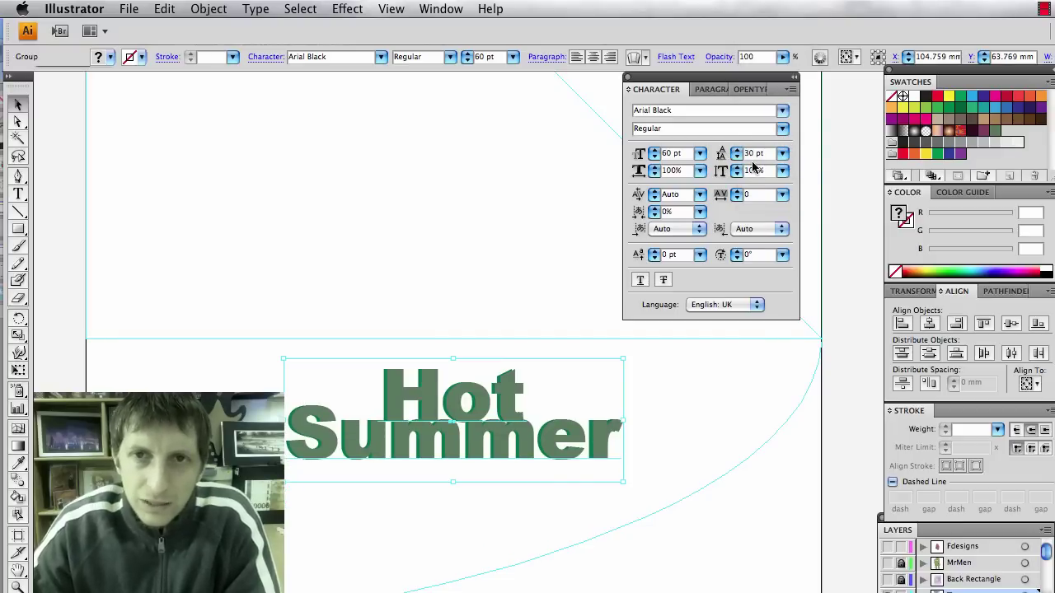
left_click(782, 170)
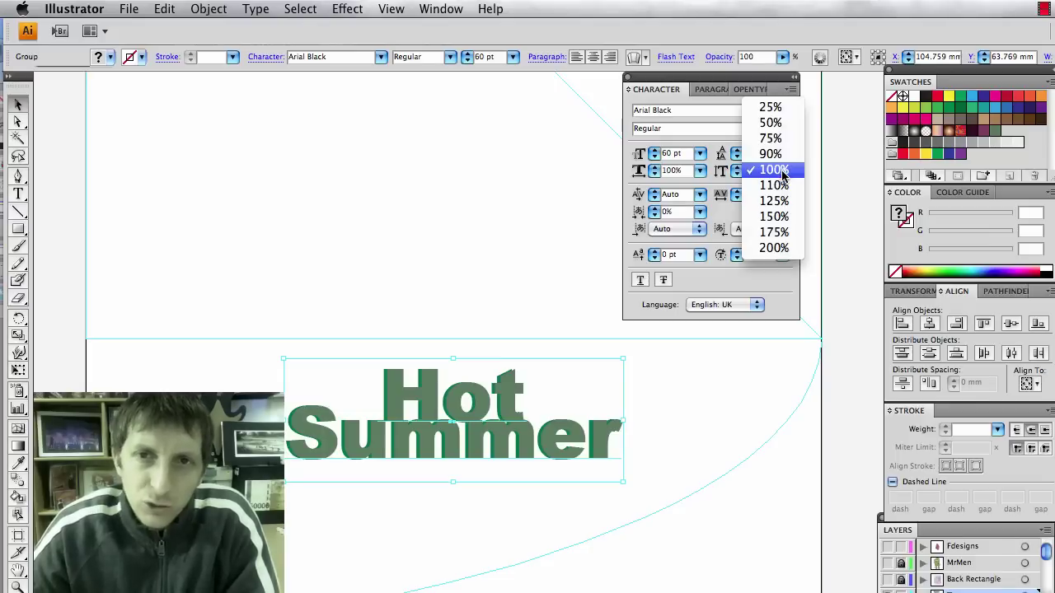
left_click(779, 184)
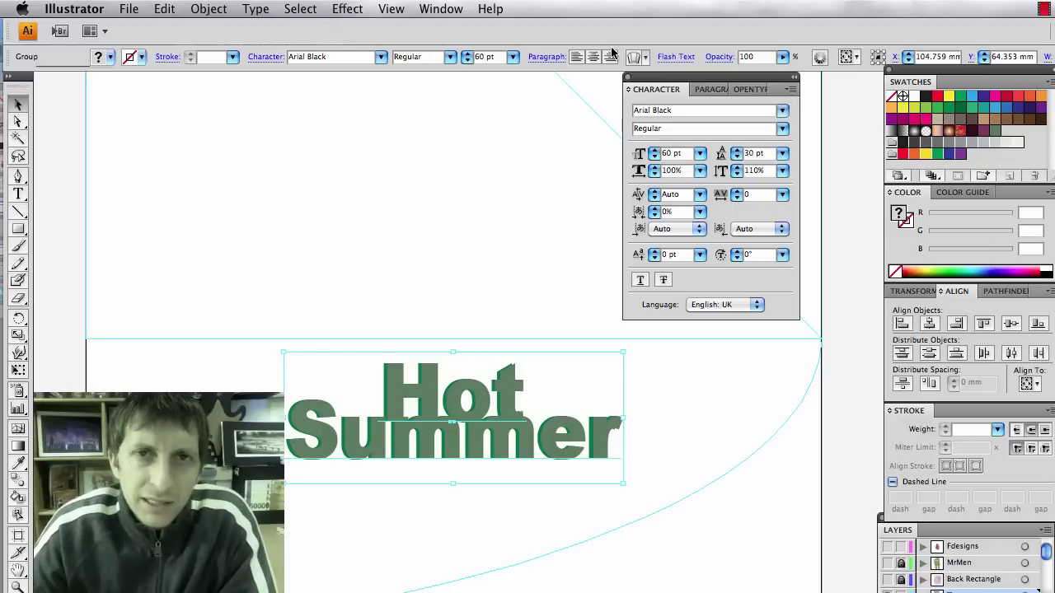
left_click(639, 58)
Warp the title with Shell Upper style, 42% bend and -2% vertical distortion.
left_click(660, 69)
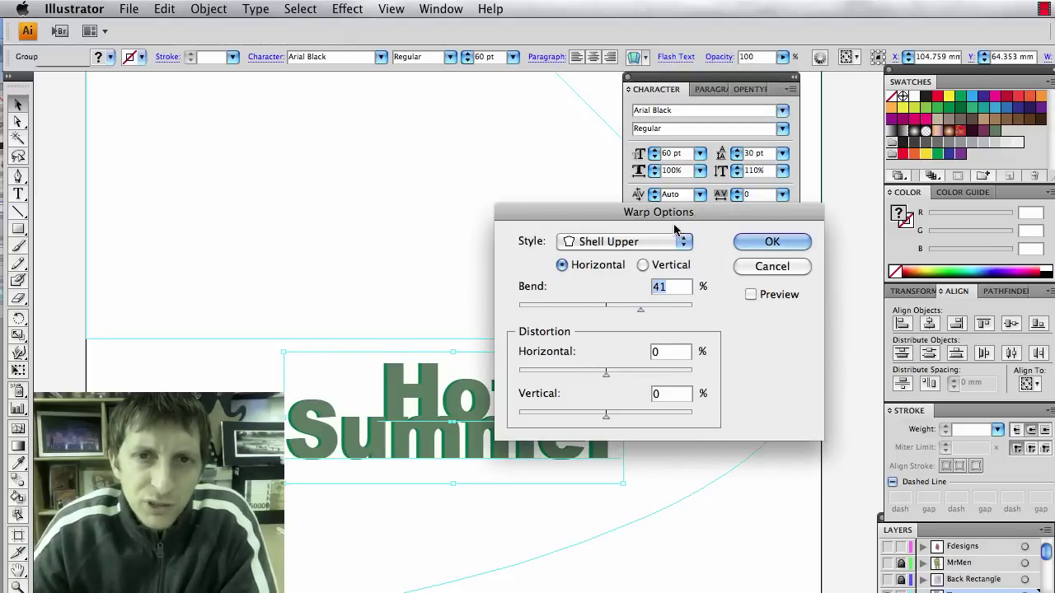
left_click(679, 237)
left_click(608, 241)
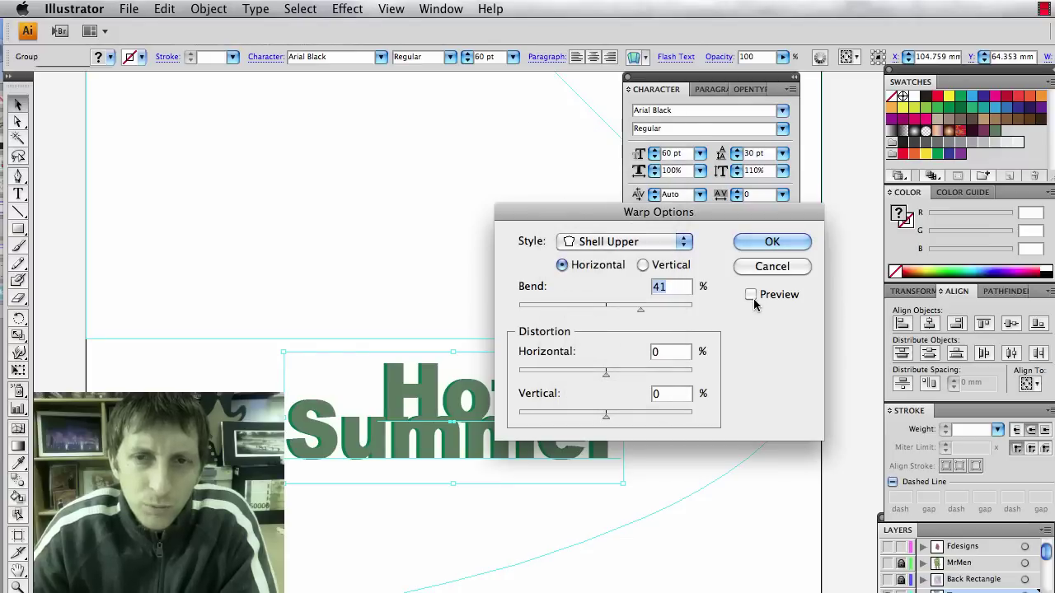
left_click(750, 294)
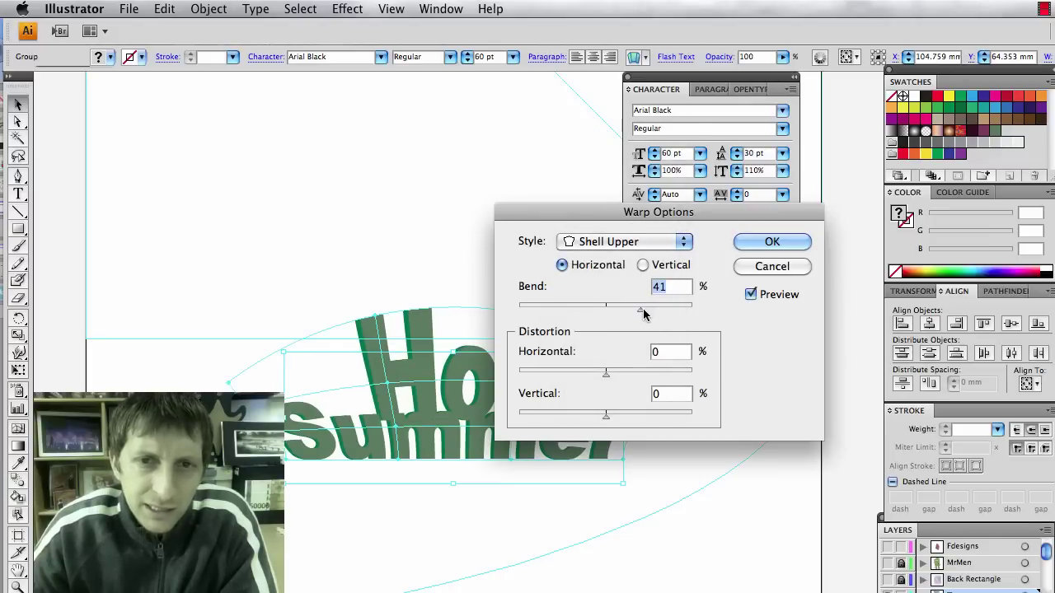
key("Up")
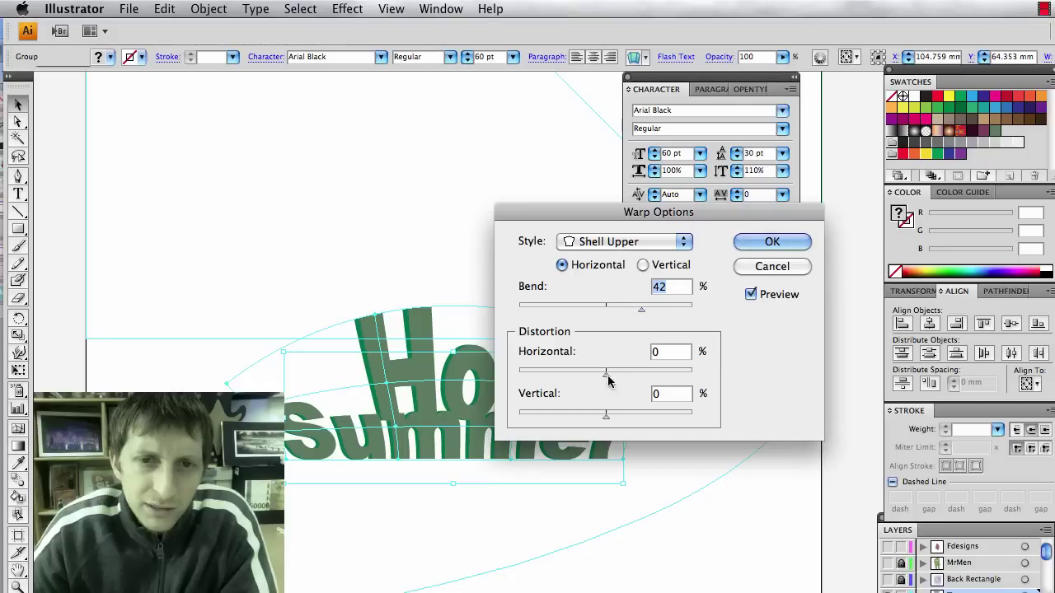
left_click_drag(608, 417, 602, 419)
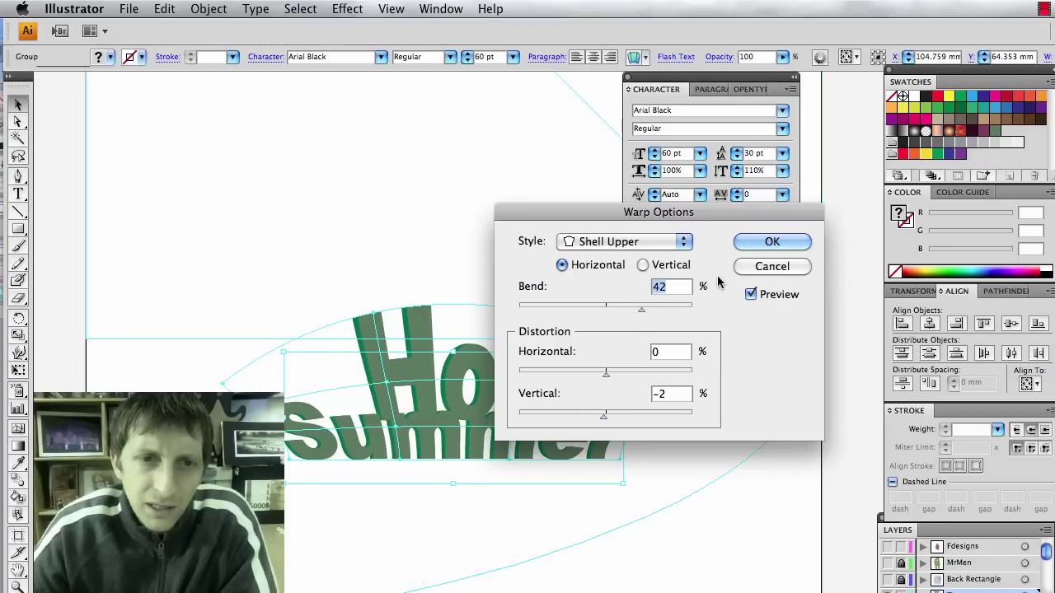
left_click(769, 240)
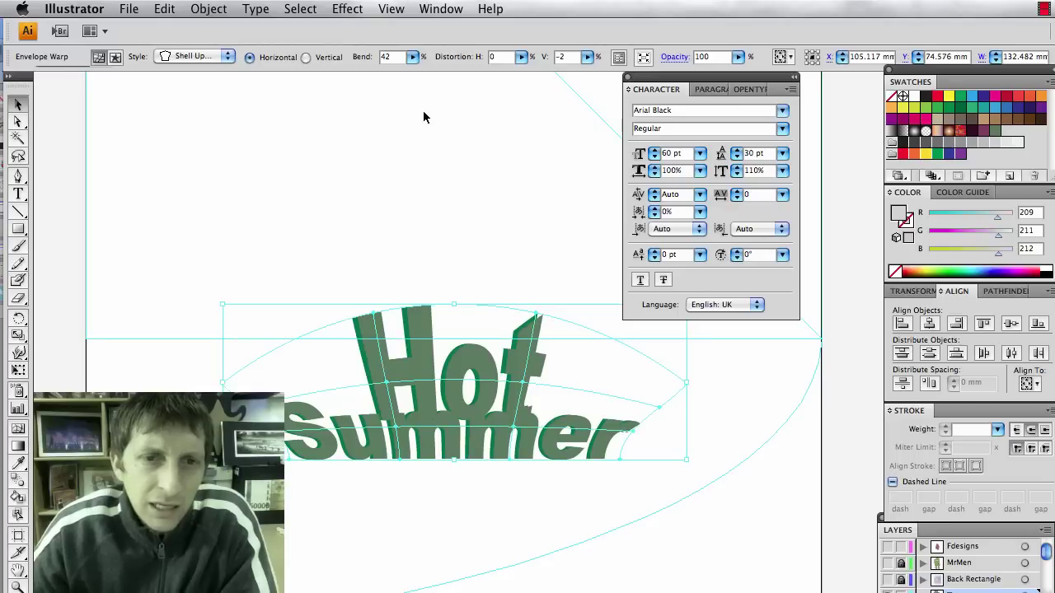
Expand the warped title into ordinary paths.
left_click(241, 11)
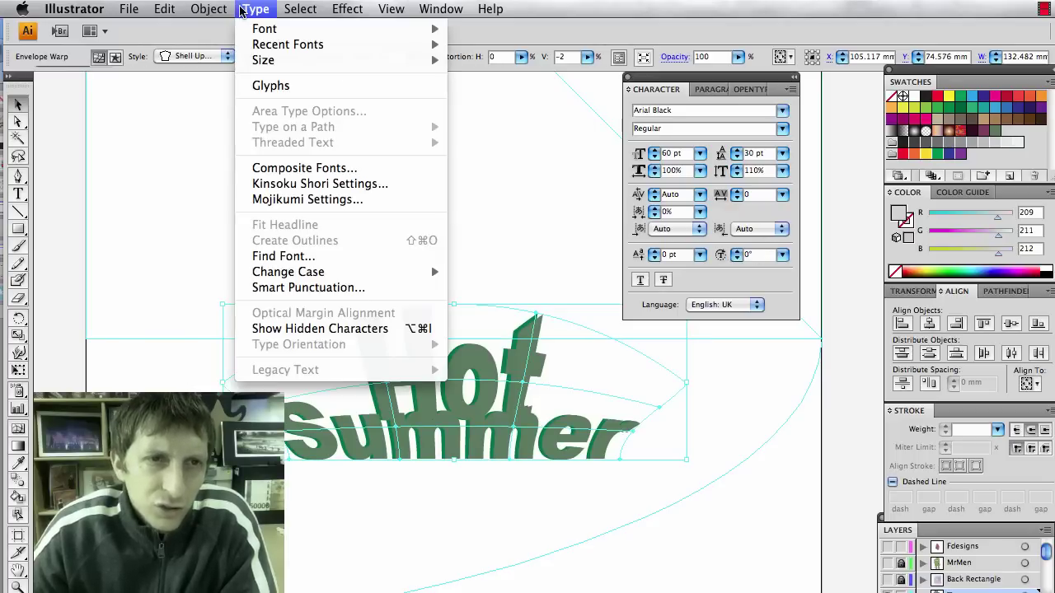
mouse_move(221, 10)
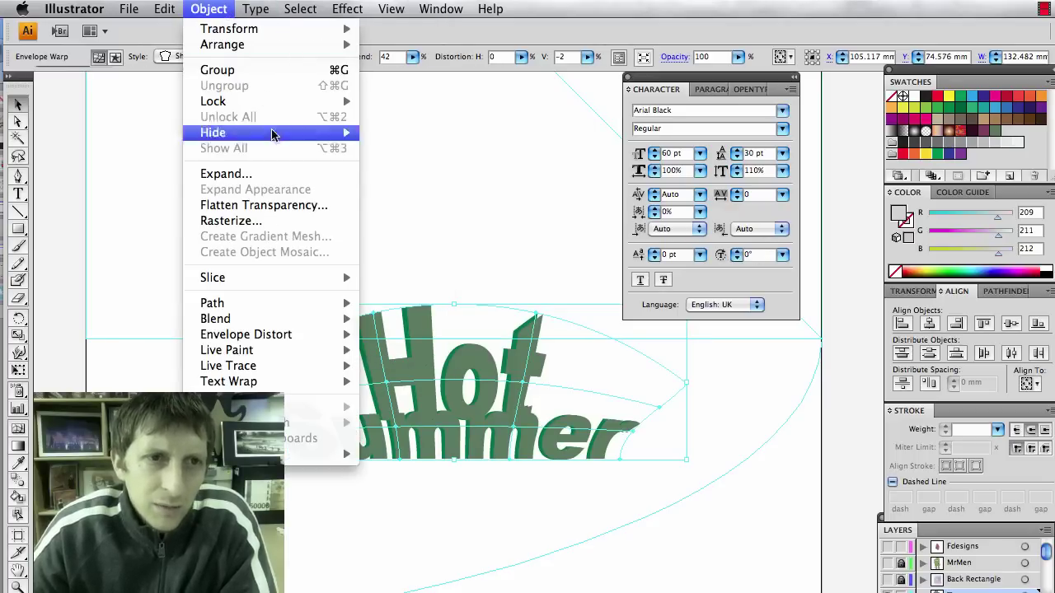
left_click(275, 174)
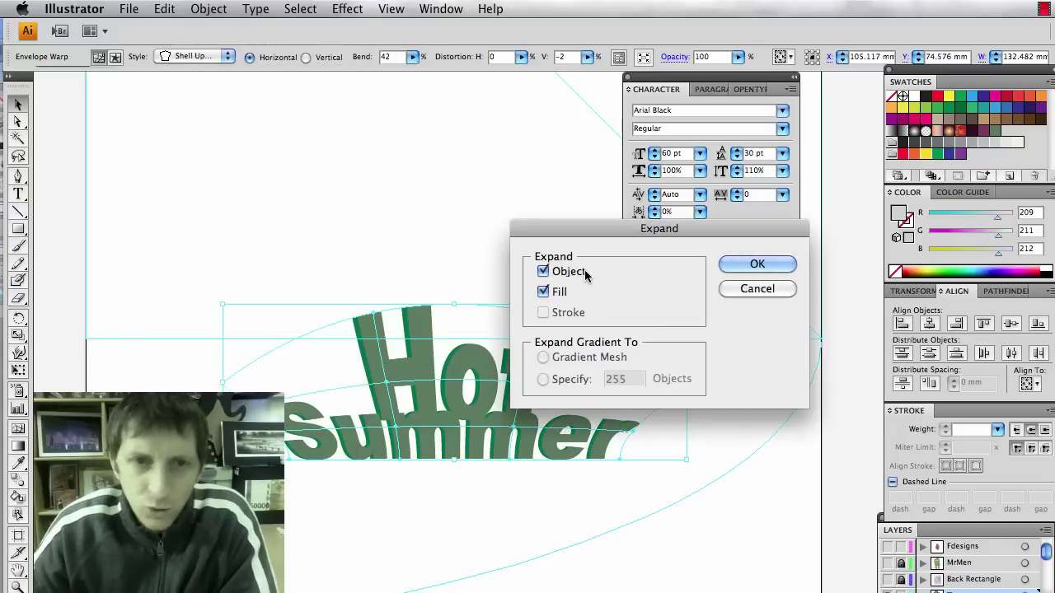
key("Return")
left_click(470, 277)
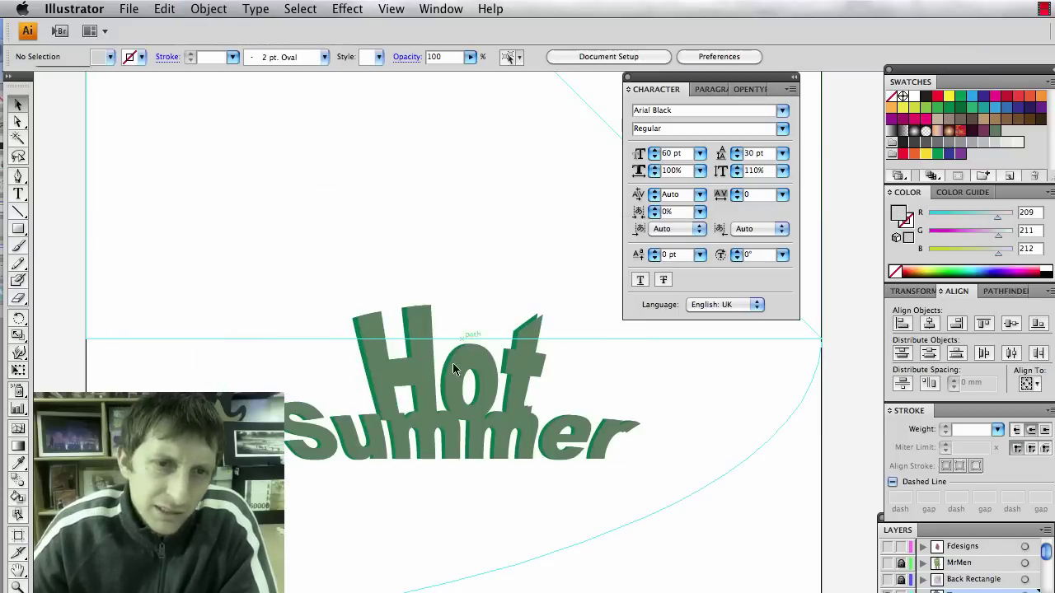
Fill the Hot Summer letters with an angled pale-to-green gradient.
left_click(471, 402)
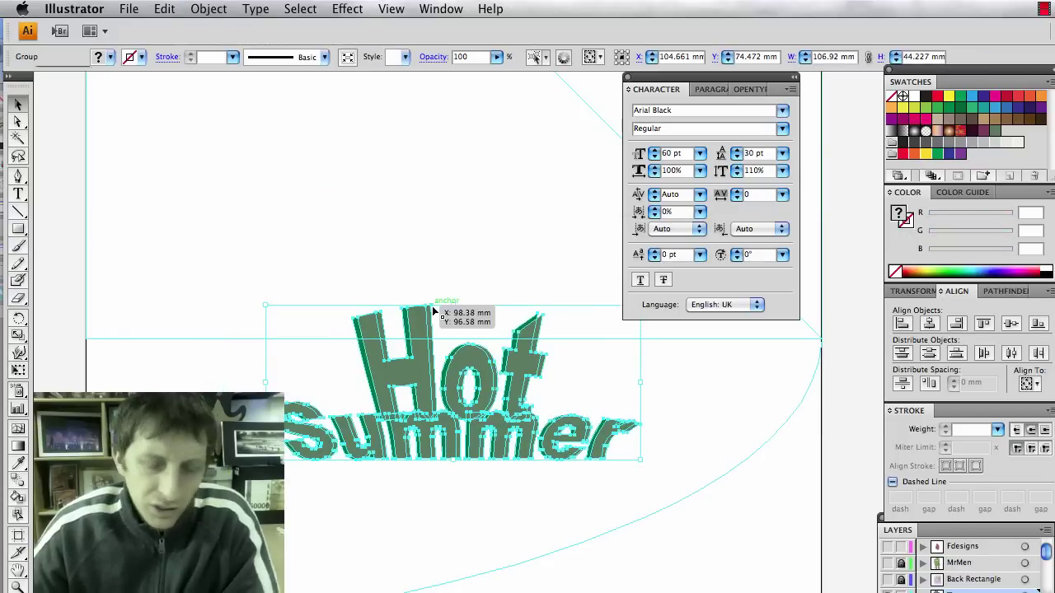
key("super+shift+b")
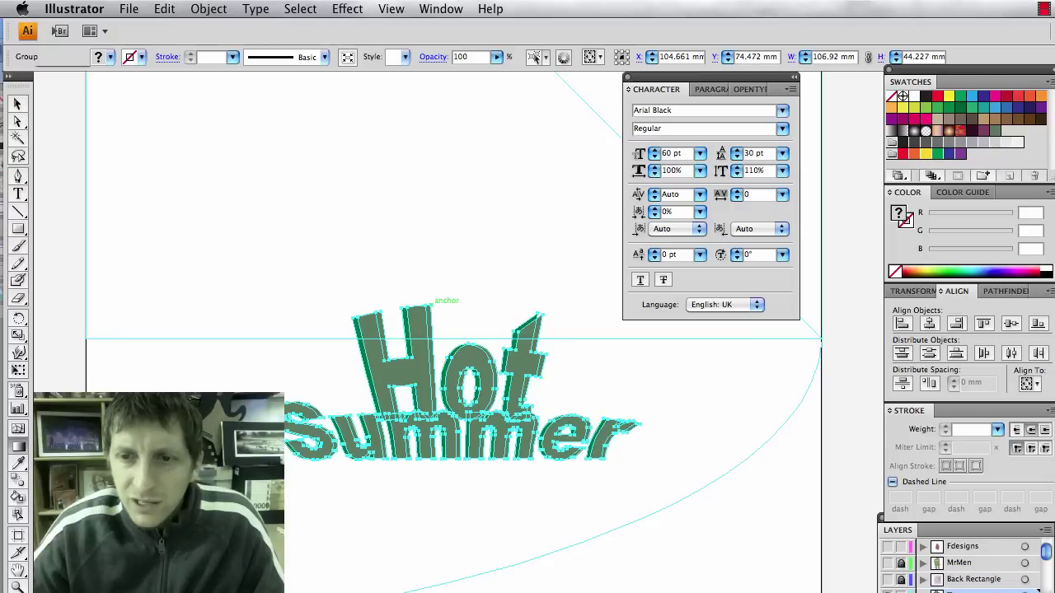
key("super+F9")
left_click(951, 122)
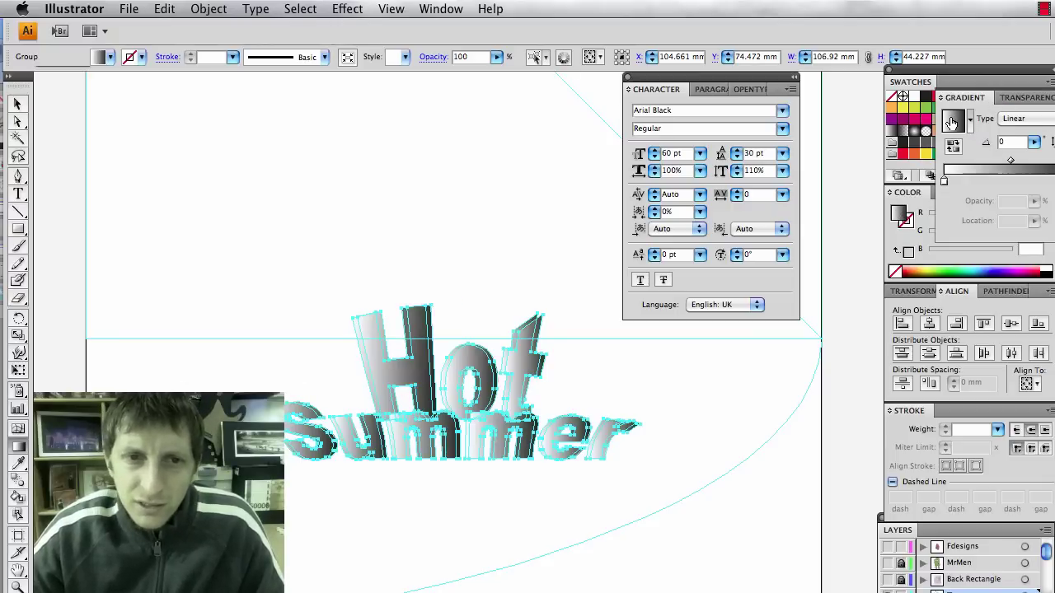
left_click_drag(283, 351, 654, 432)
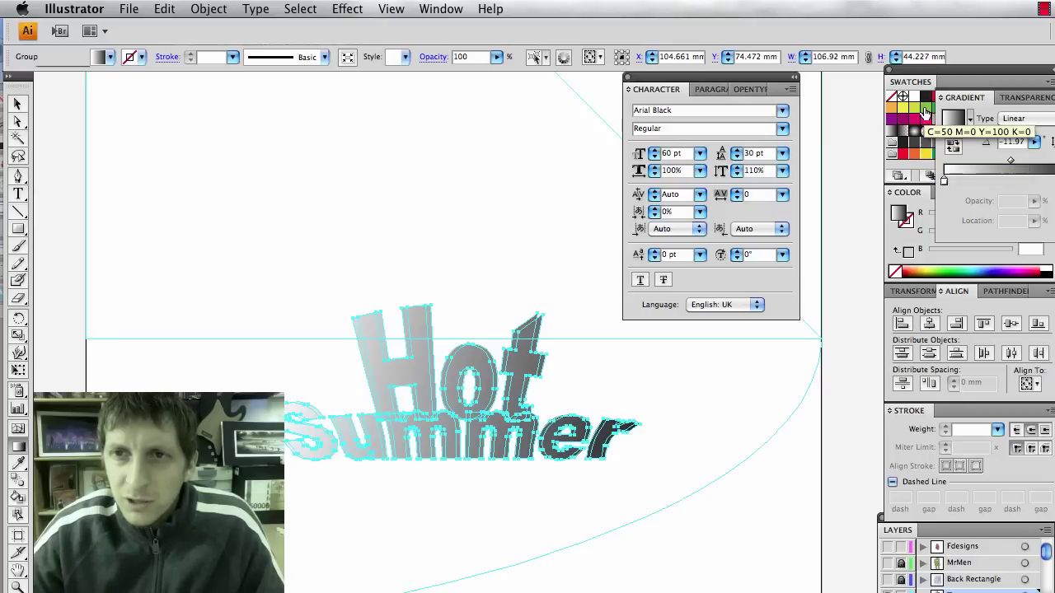
left_click(958, 183)
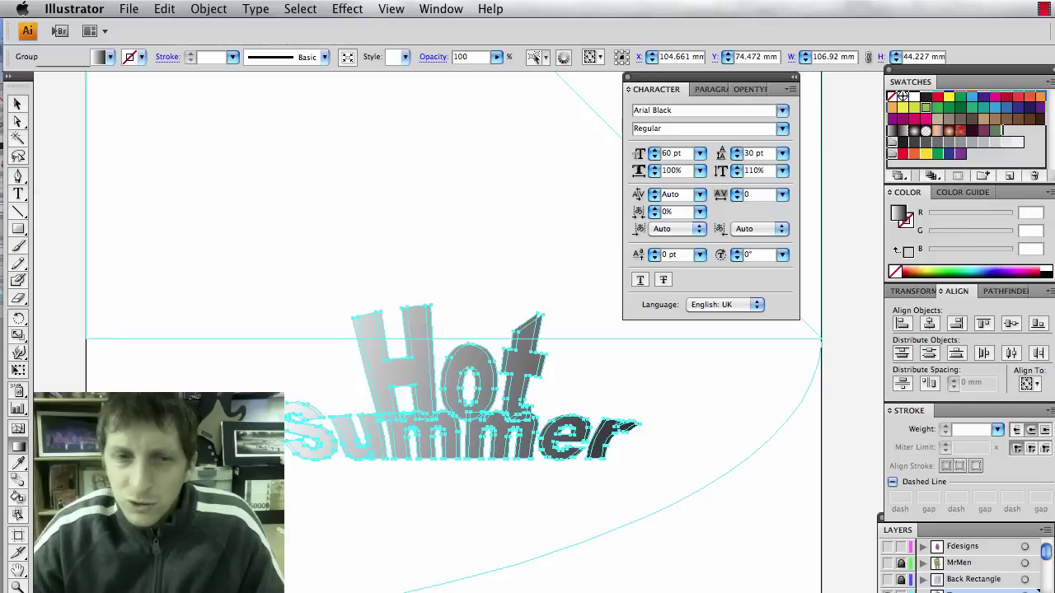
left_click(993, 233)
key("v")
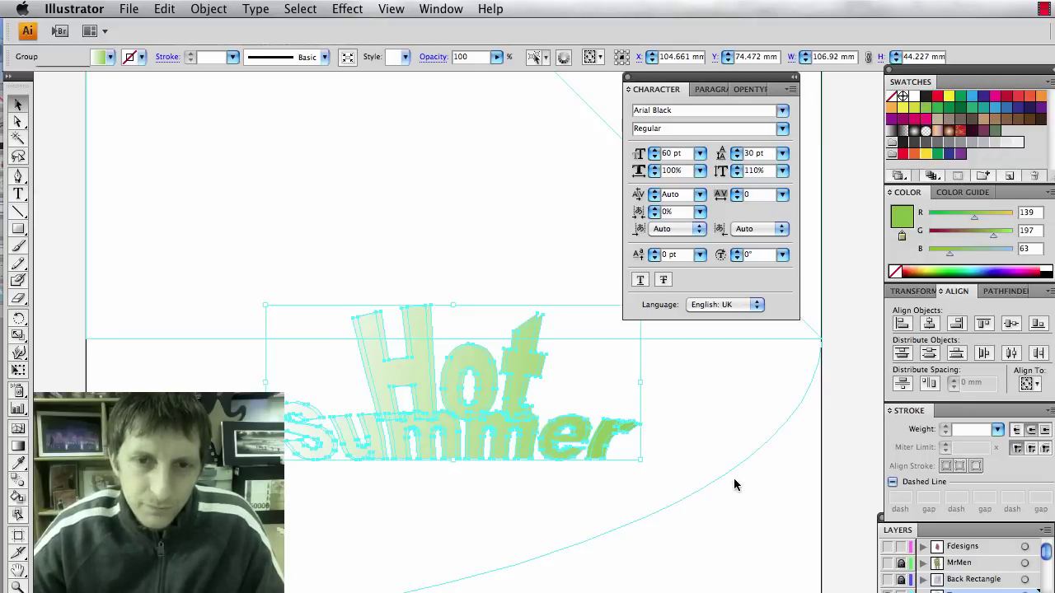
left_click(726, 480)
Give the lettering a black 0.5 pt outline.
left_click(551, 443)
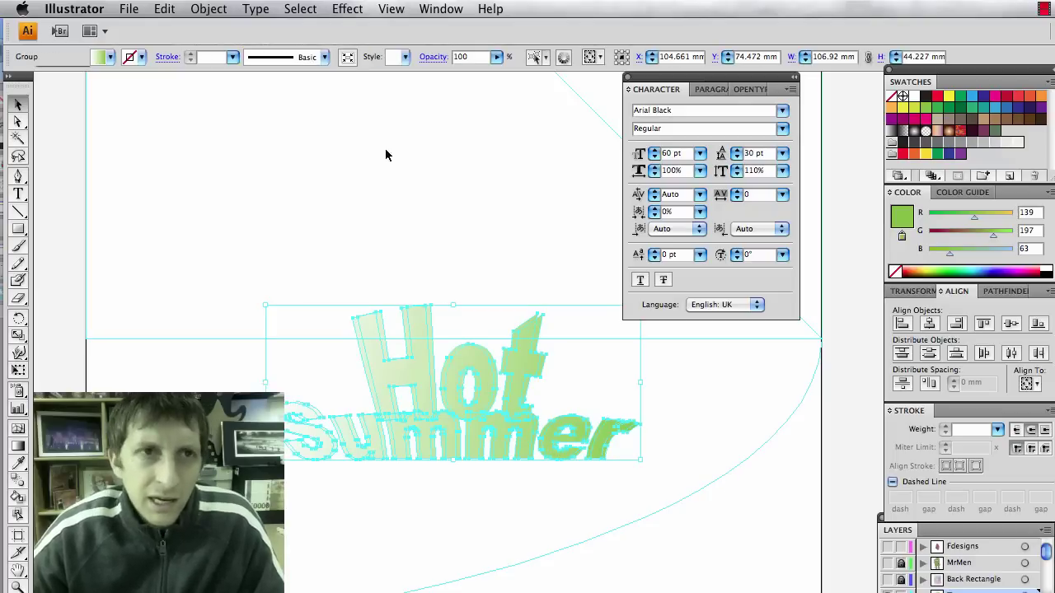
left_click(137, 58)
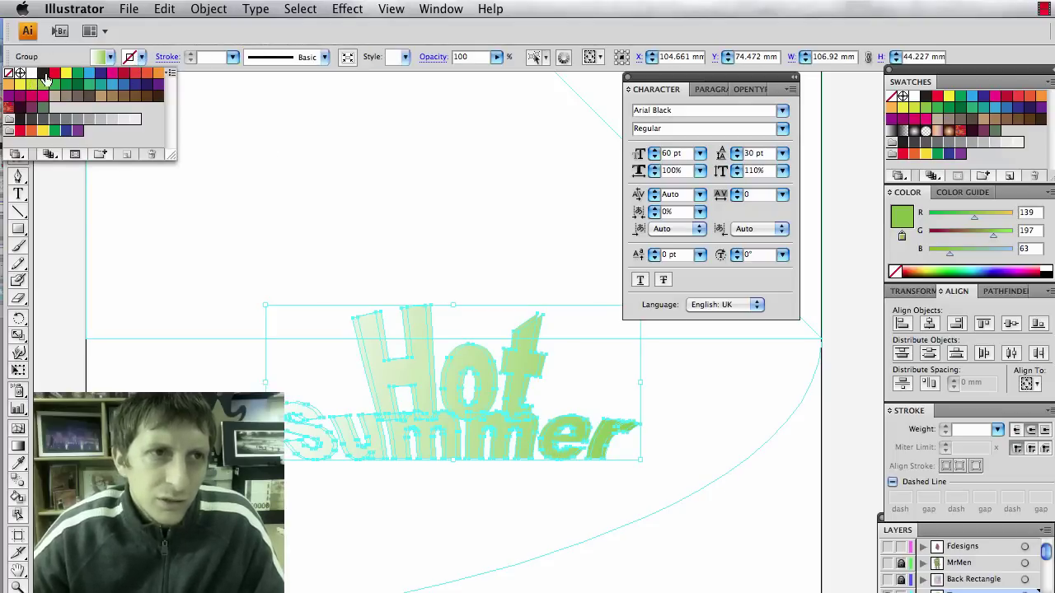
left_click(47, 78)
left_click(468, 204)
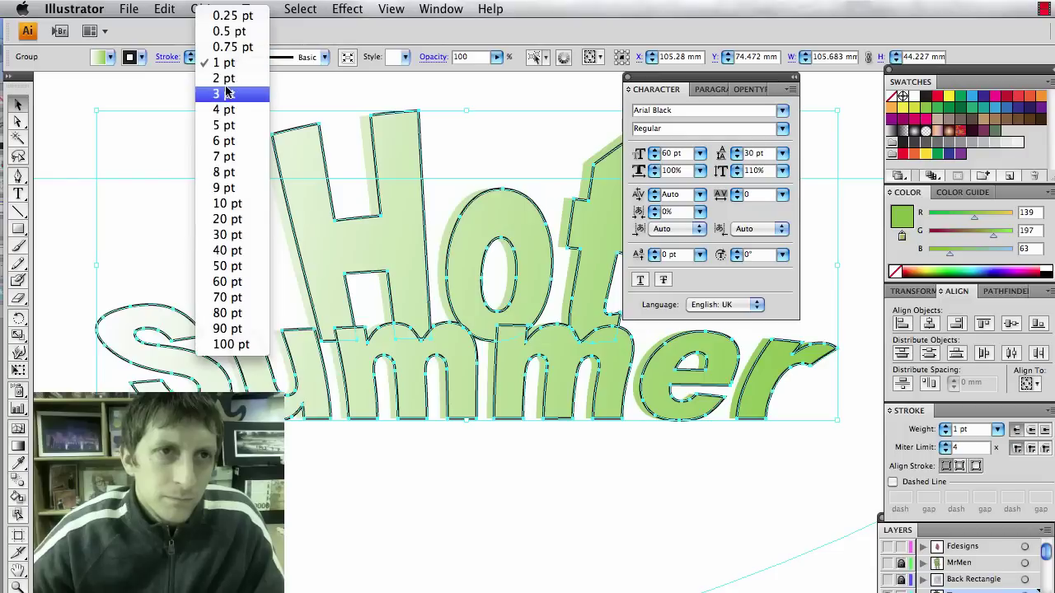
left_click(229, 31)
left_click(176, 263)
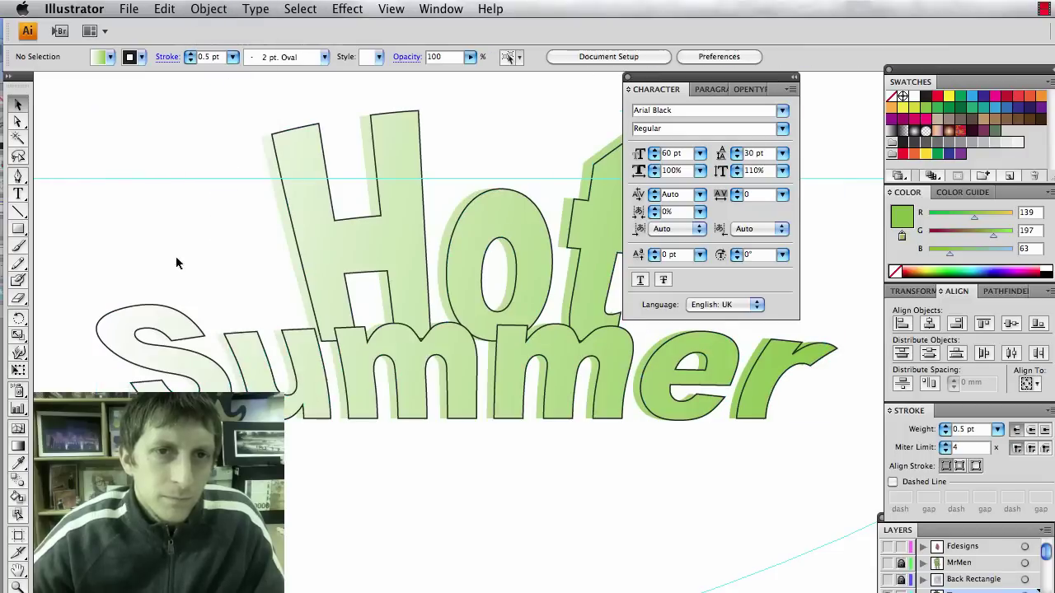
Try a rough brush style on the lettering outline.
left_click(362, 271)
left_click(325, 57)
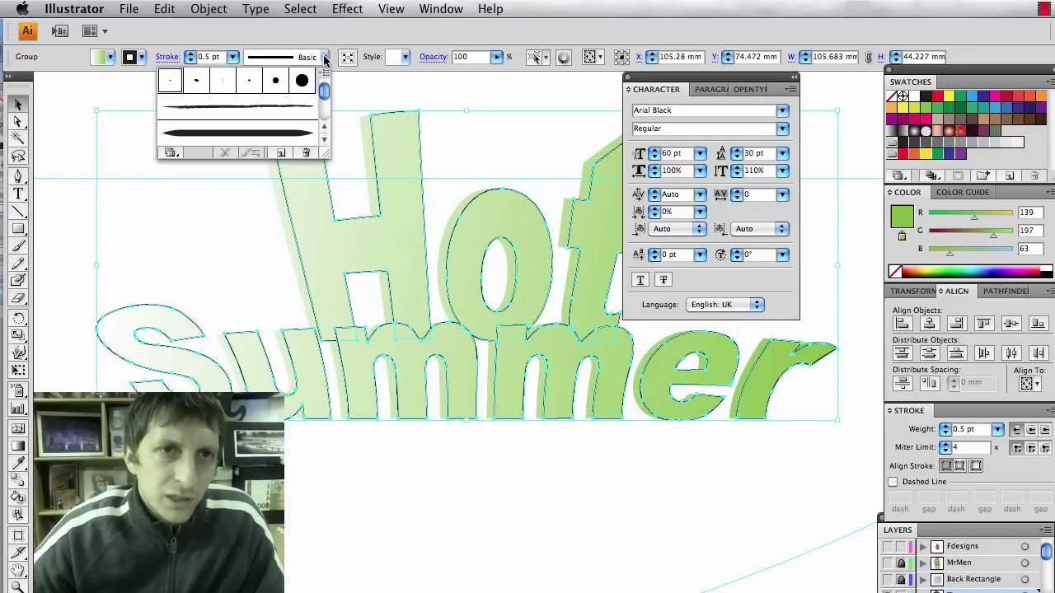
left_click(280, 107)
left_click(171, 165)
left_click(174, 173)
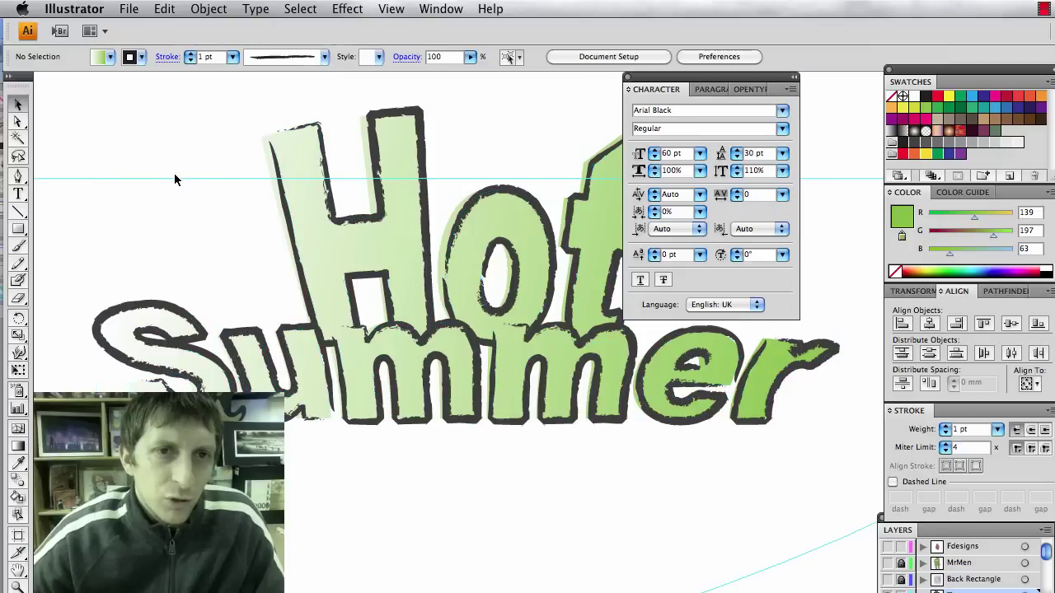
Thin the lettering outlines to 0.25 pt.
left_click(304, 239)
left_click(233, 57)
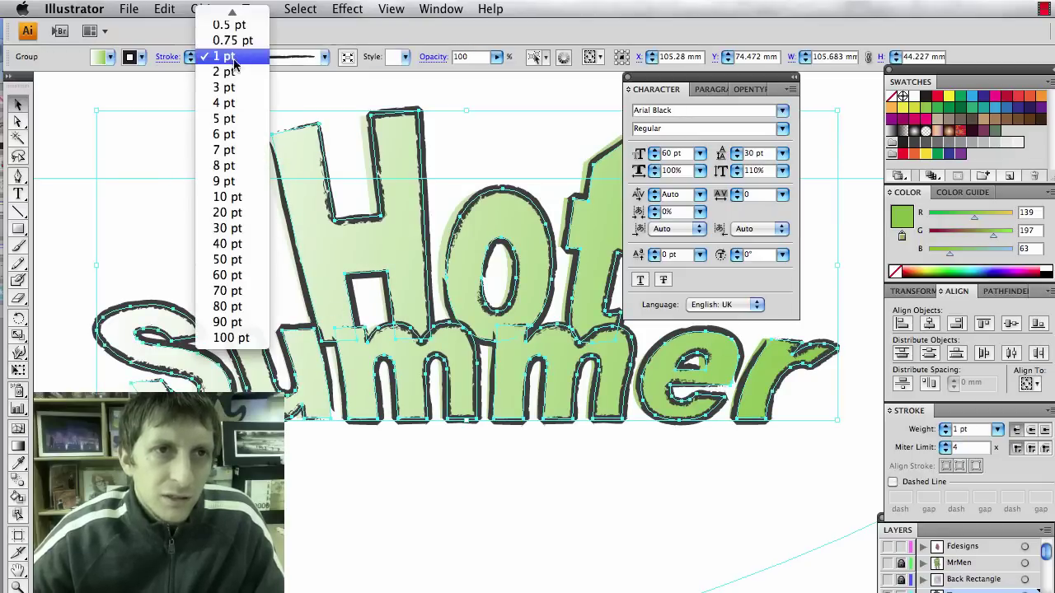
left_click(226, 12)
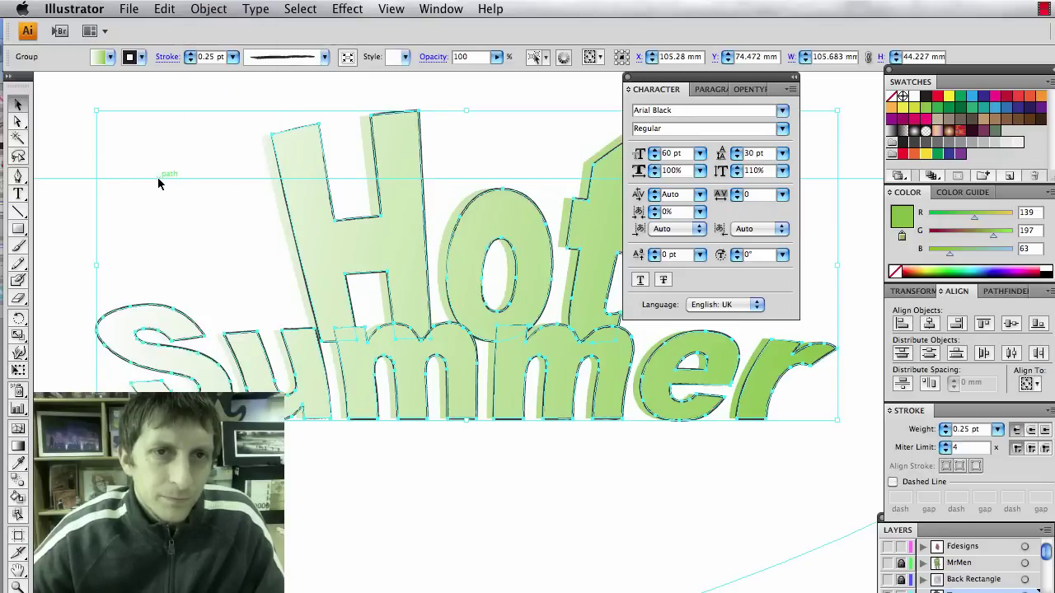
left_click(159, 183)
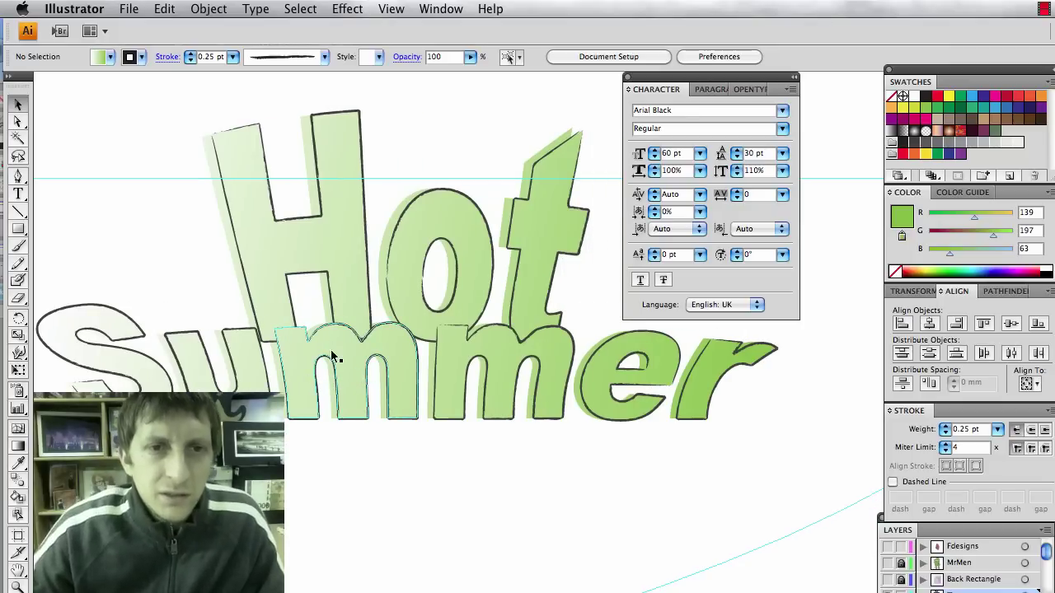
Enlarge the Hot Summer group slightly.
left_click(228, 248)
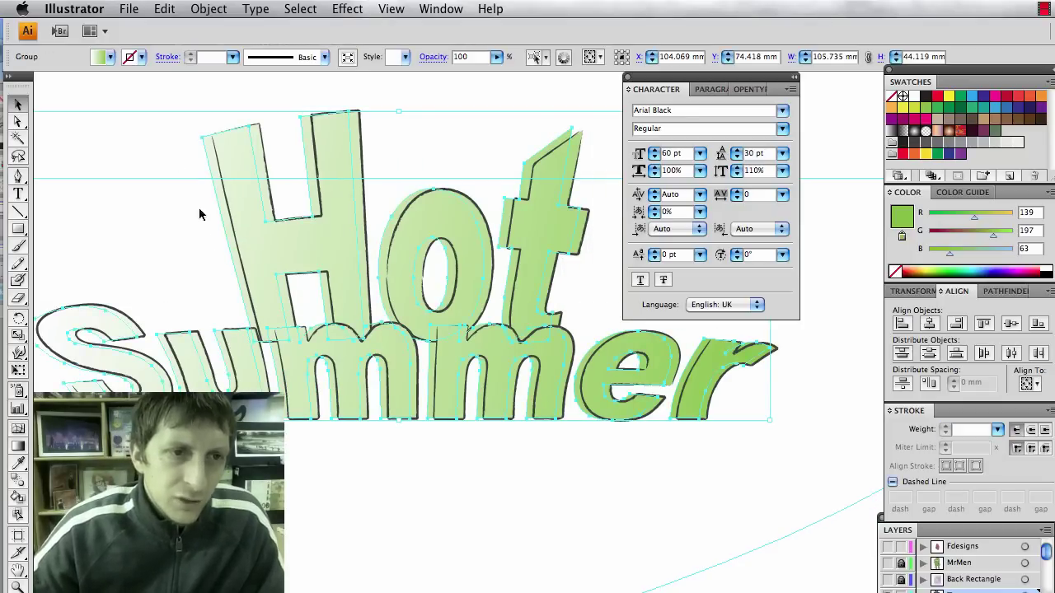
left_click_drag(770, 422, 789, 443)
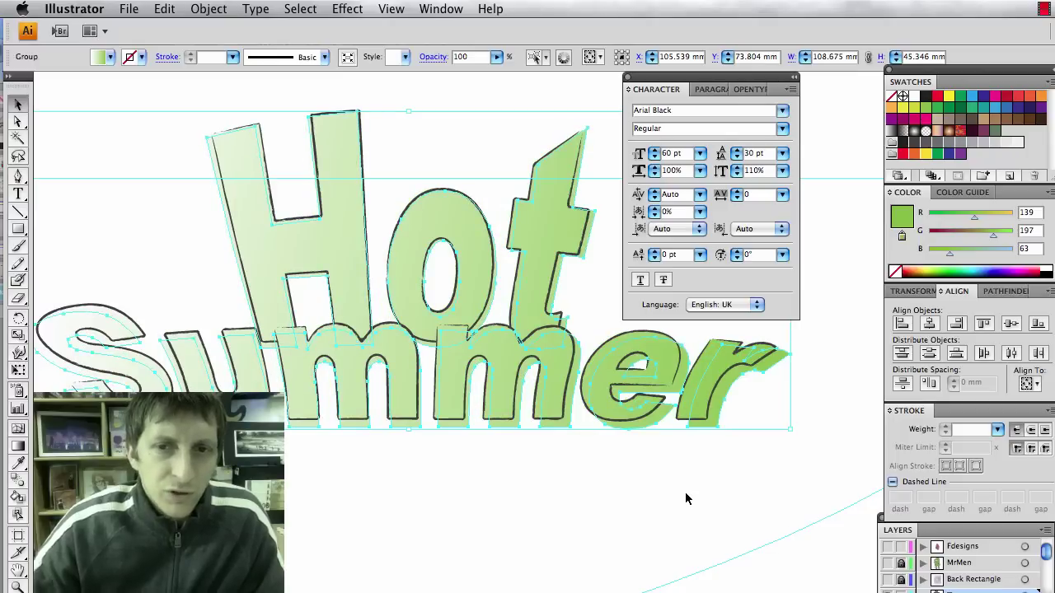
left_click(612, 521)
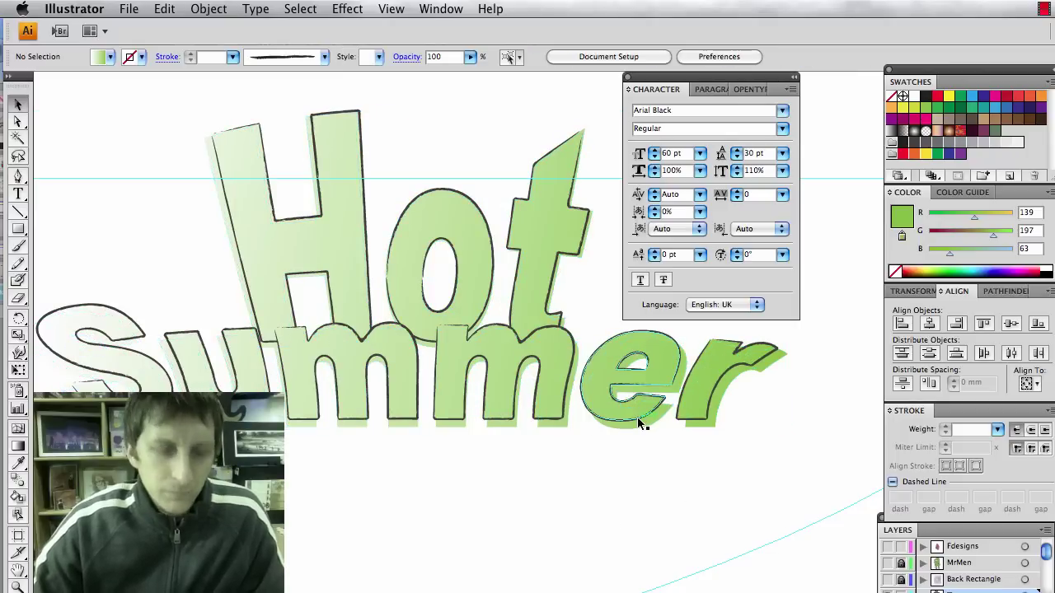
scroll(637, 417, "up", 2)
scroll(637, 417, "up", 2)
scroll(636, 417, "down", 5)
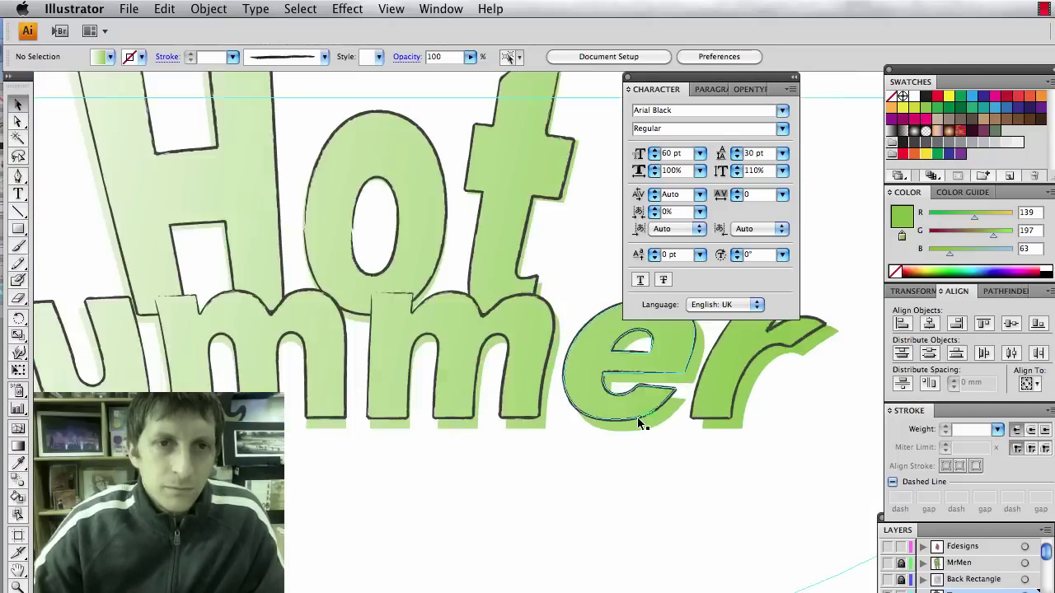
left_click(517, 393)
left_click(529, 439)
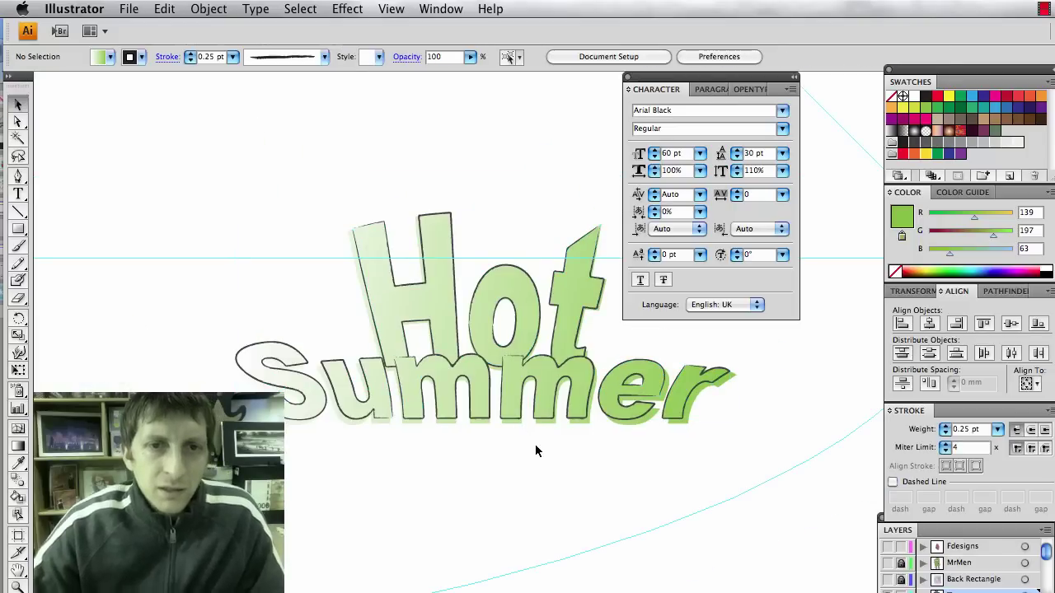
scroll(549, 443, "right", 2)
scroll(550, 449, "right", 2)
Shrink the title with Free Transform, then undo back to the larger size.
left_click(346, 401)
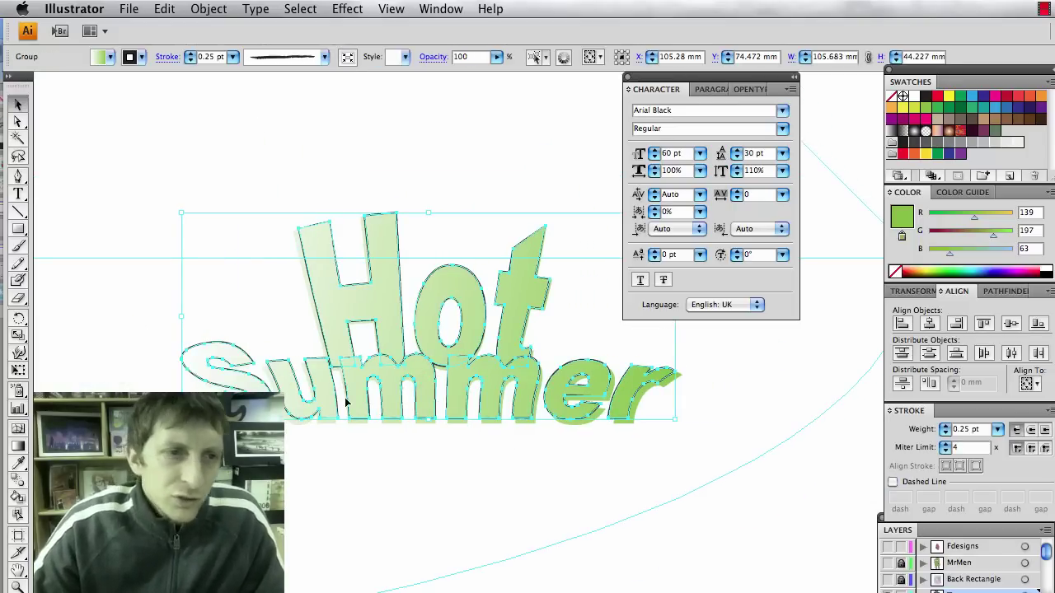
left_click(16, 373)
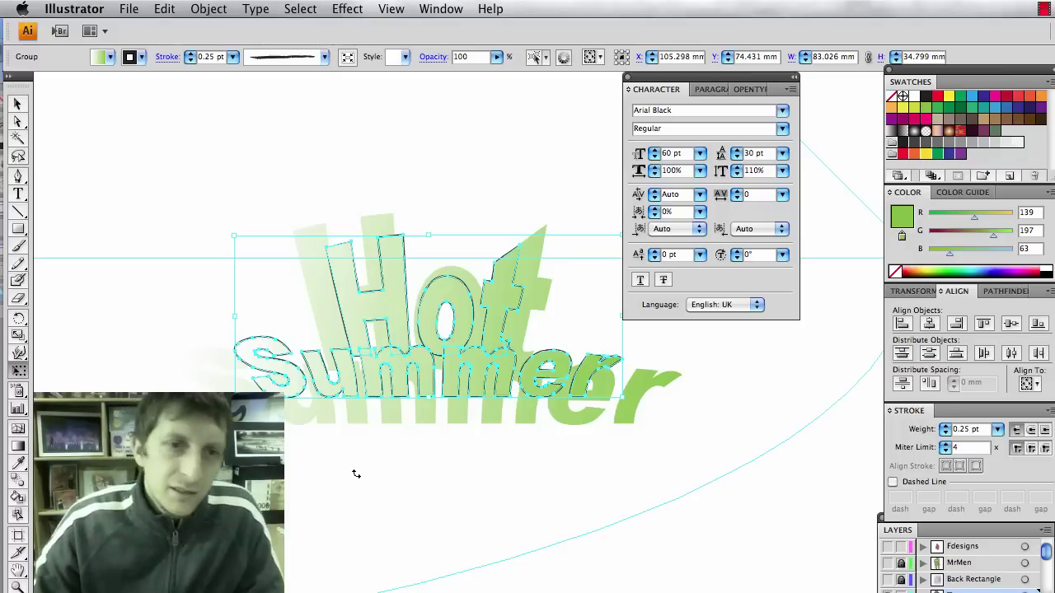
left_click(20, 104)
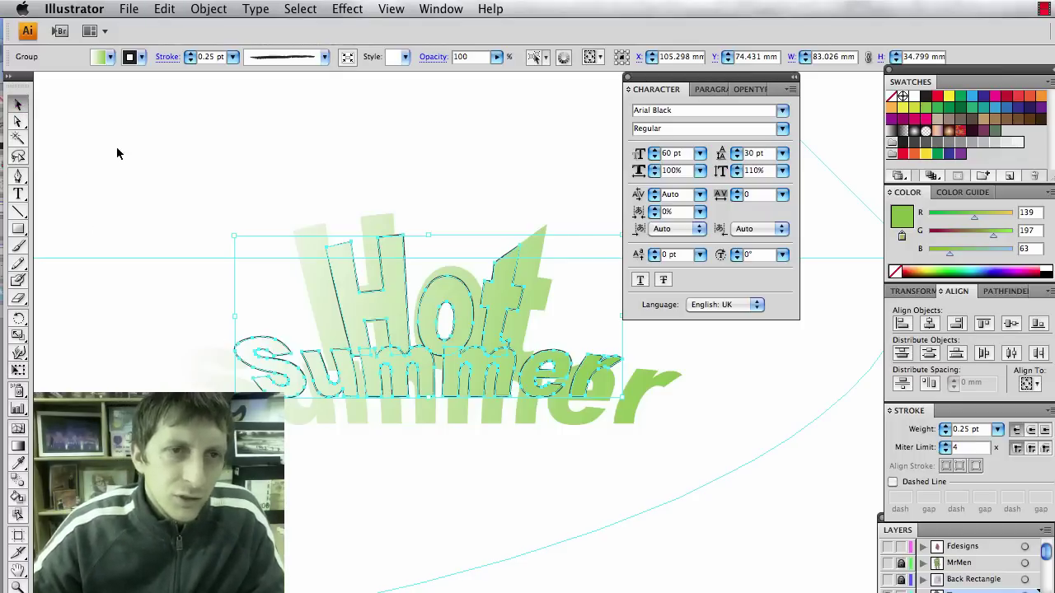
left_click(189, 206)
key("super+z")
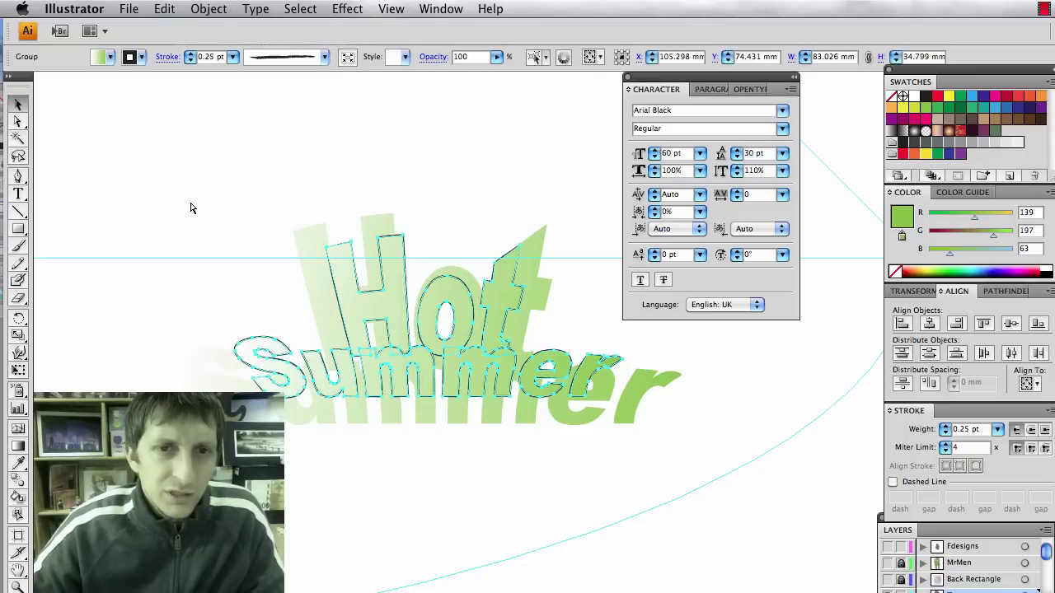
key("super+z")
key("super+z")
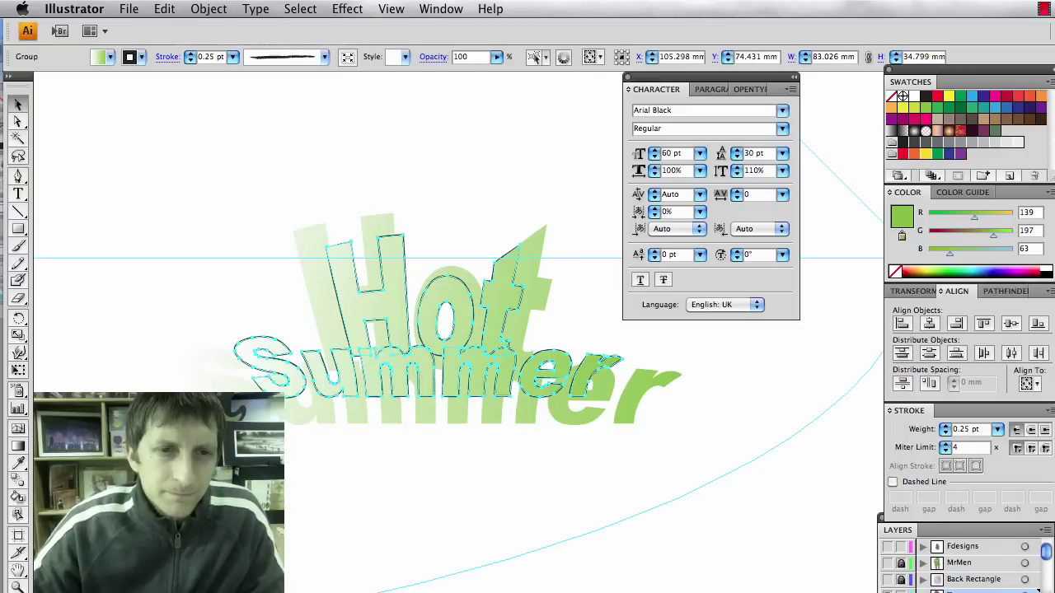
left_click(314, 421)
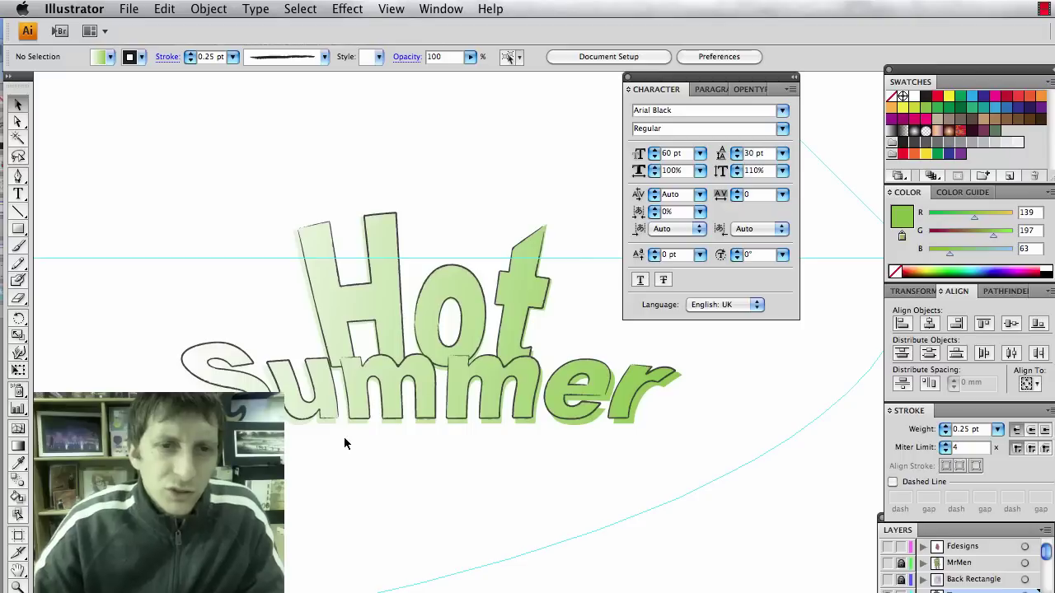
key("super+z")
scroll(349, 455, "down", 1)
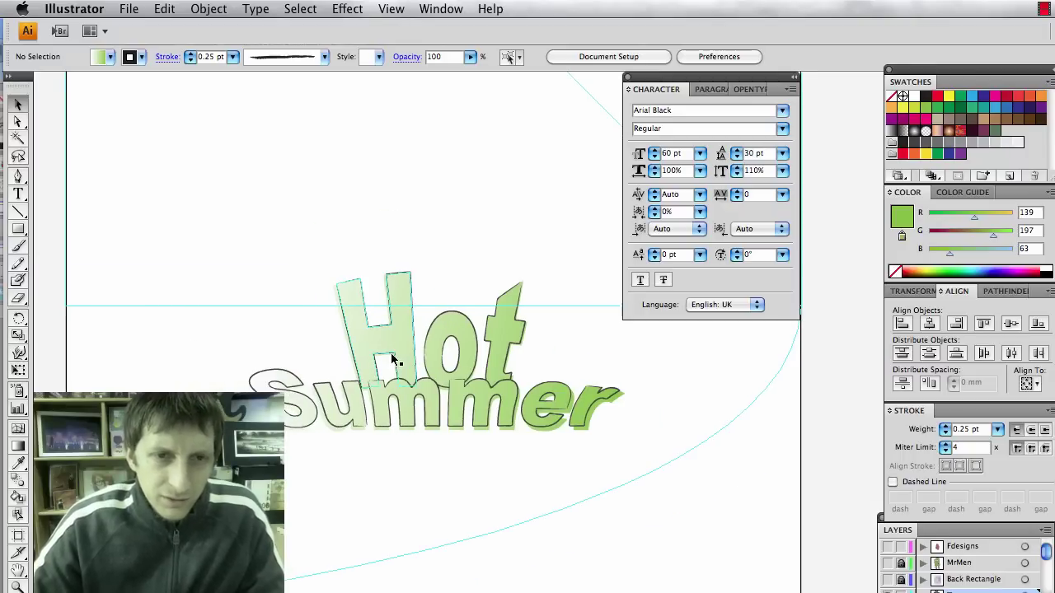
Scale the Hot Summer title up to about 131 mm wide.
left_click(432, 422)
left_click(533, 475)
left_click_drag(459, 494, 374, 351)
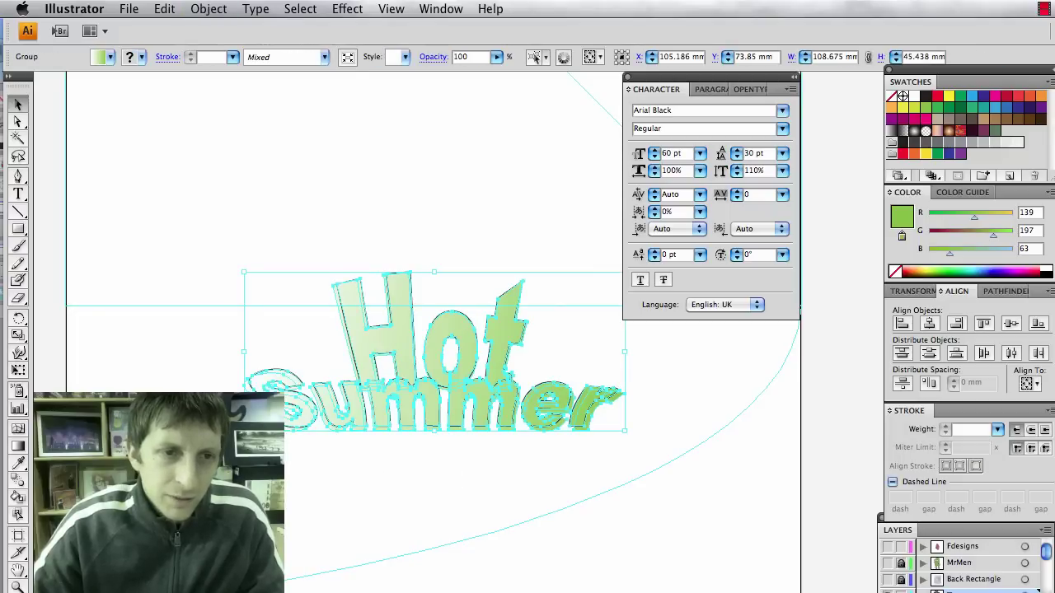
left_click_drag(272, 412, 355, 387)
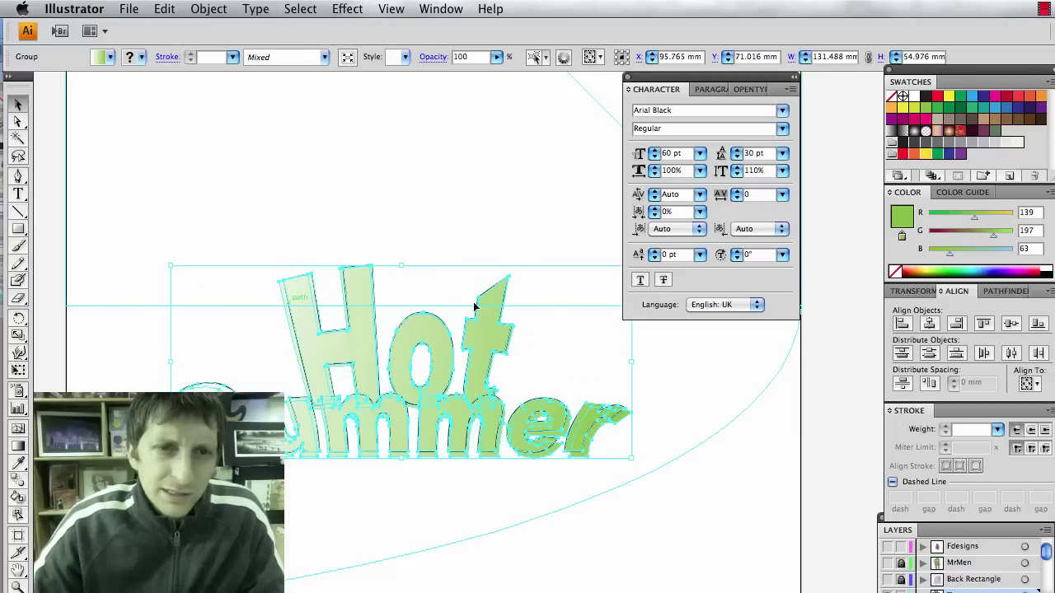
left_click(342, 488)
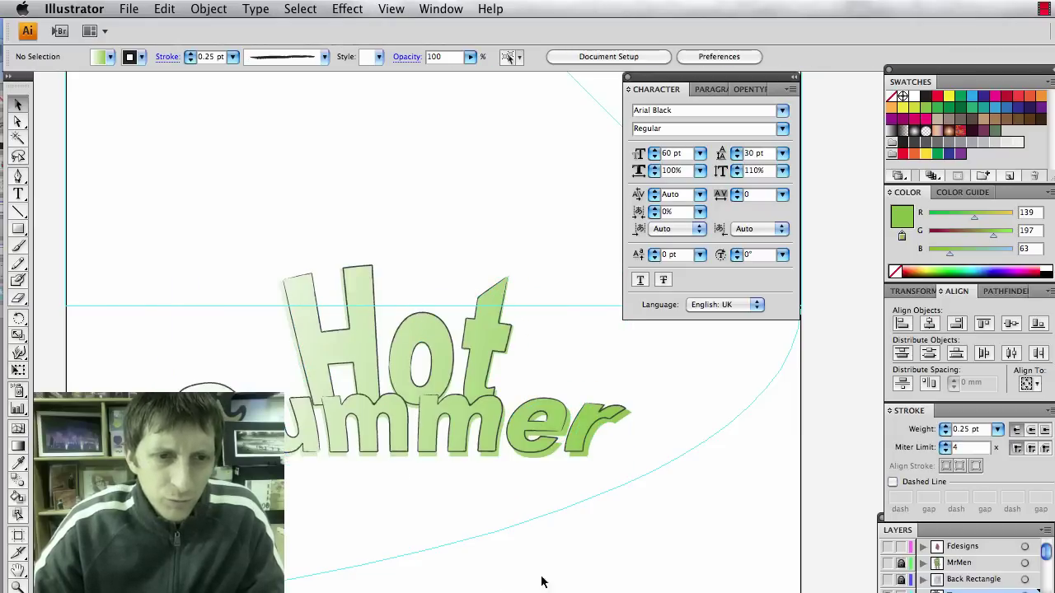
Reposition the enlarged title on the poster.
left_click_drag(454, 424, 422, 443)
left_click_drag(410, 387, 410, 389)
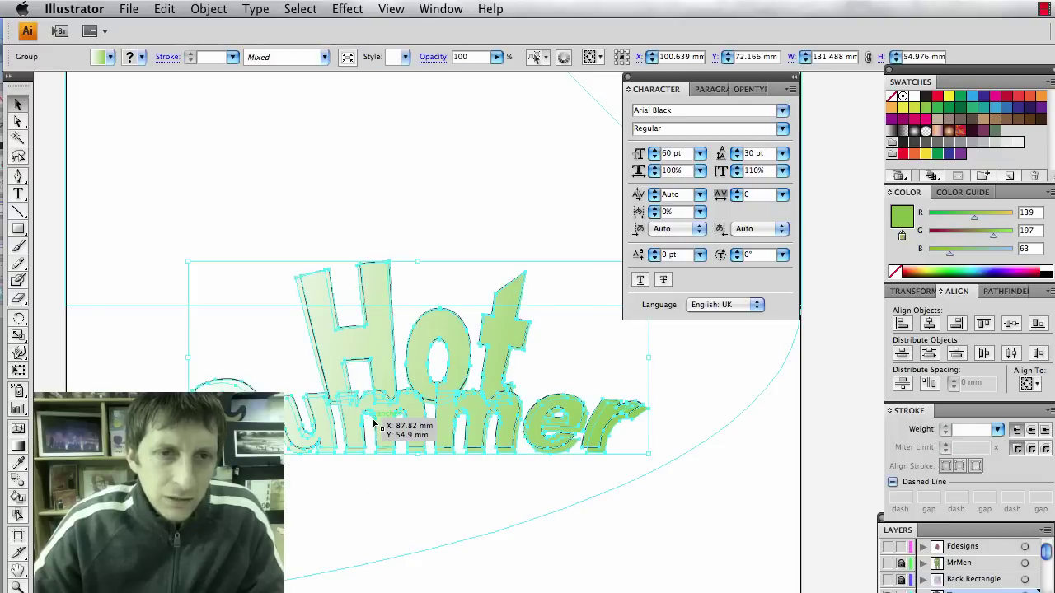
left_click_drag(375, 423, 382, 405)
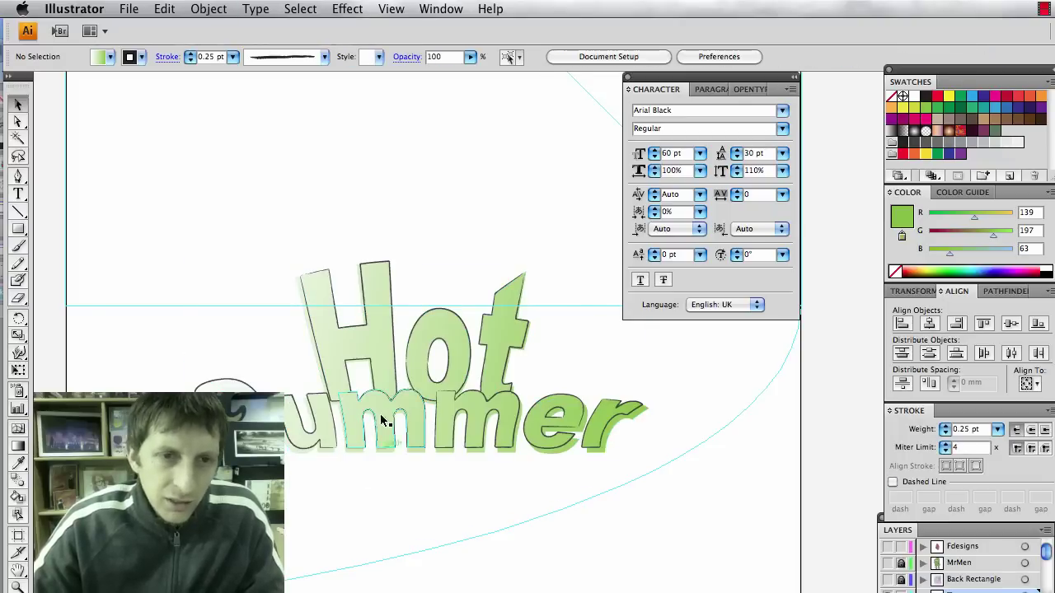
left_click(379, 398)
left_click_drag(379, 365, 380, 367)
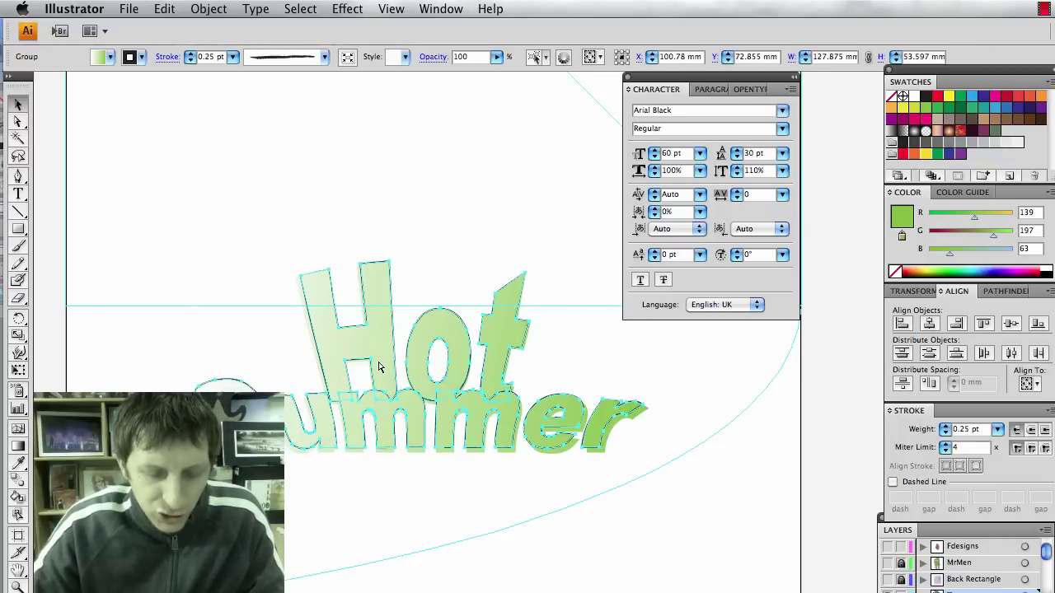
left_click(412, 494)
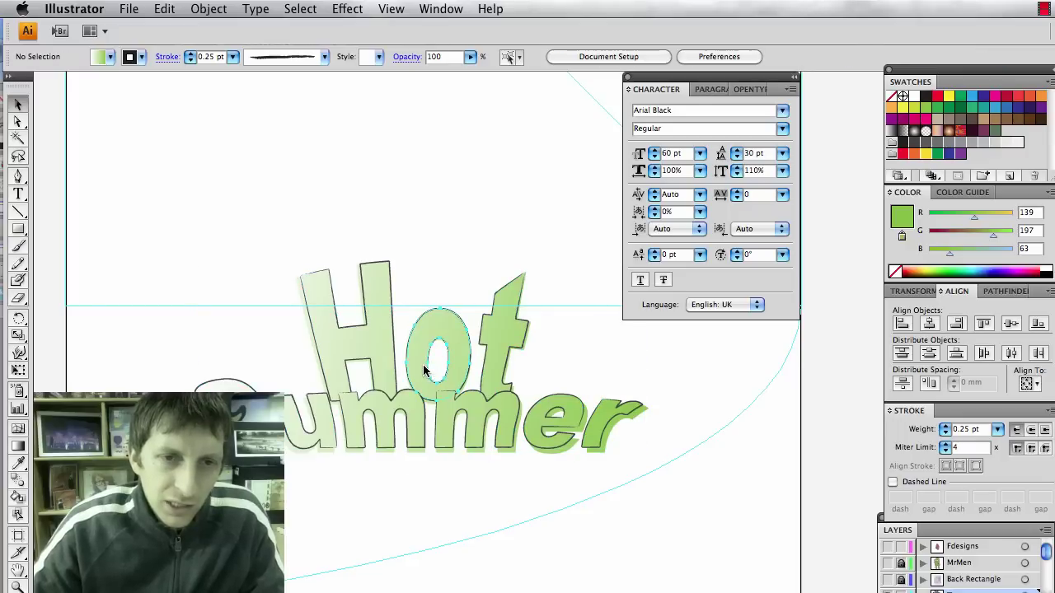
Move the o and t of Hot left to tighten the letter spacing.
left_click(425, 369)
left_click_drag(420, 370, 412, 370)
left_click_drag(487, 362, 473, 364)
left_click(575, 387)
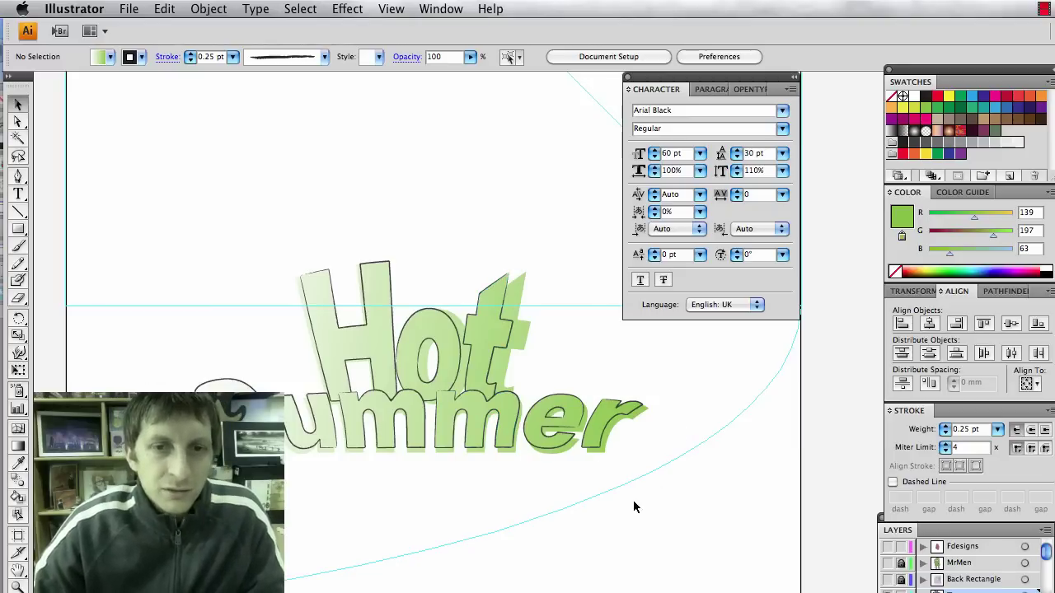
left_click_drag(613, 478, 294, 322)
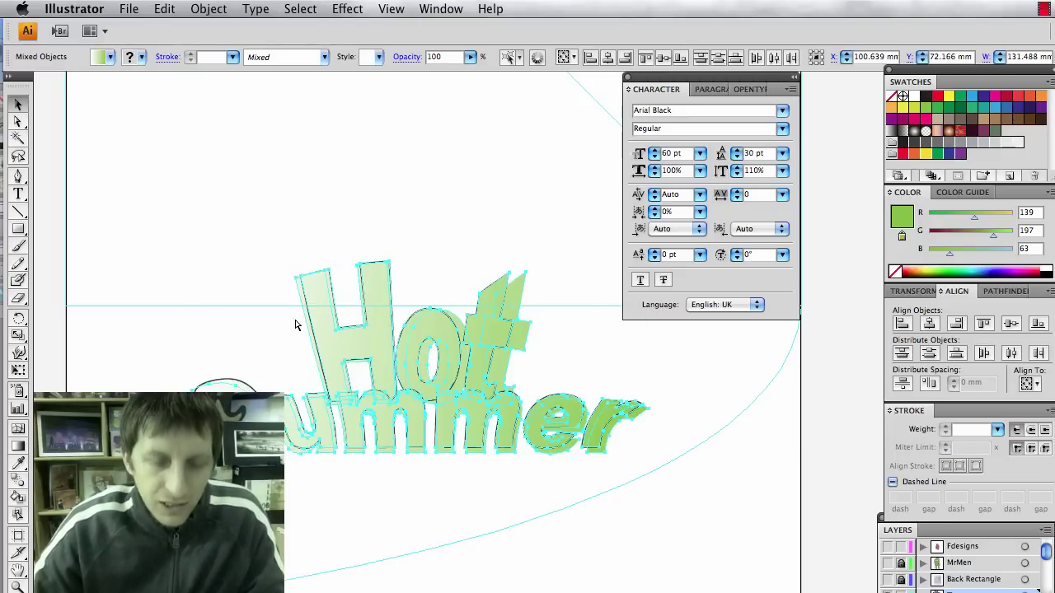
left_click(348, 509)
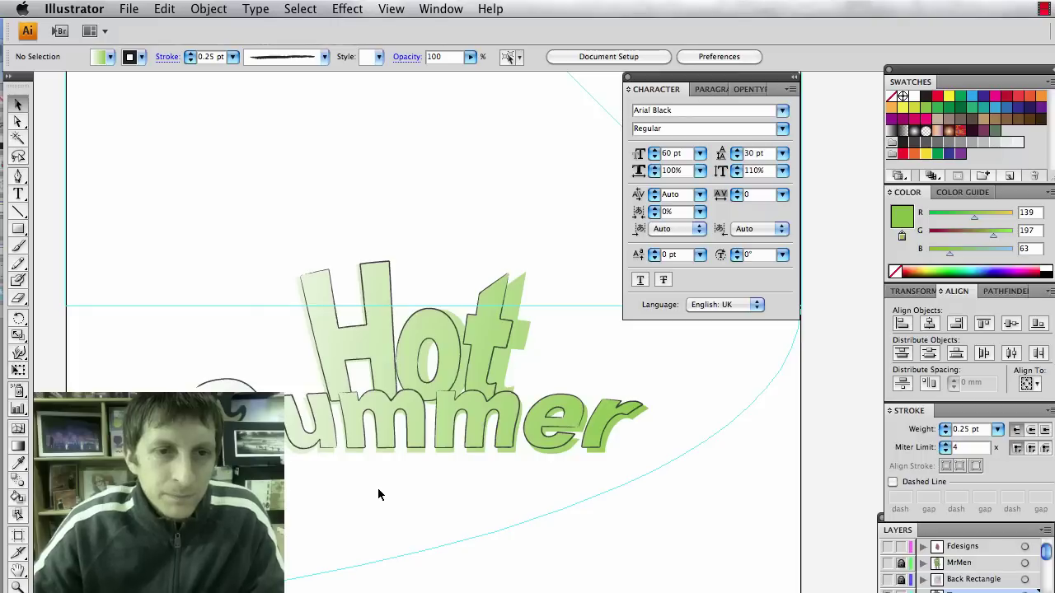
scroll(399, 494, "left", 2)
scroll(399, 495, "down", 1)
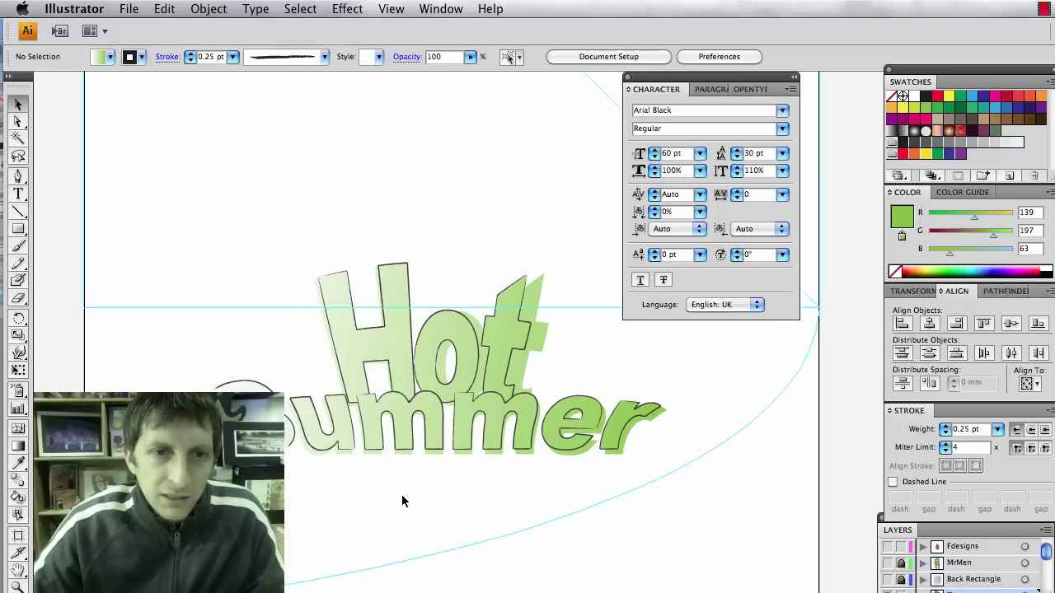
scroll(402, 498, "down", 5)
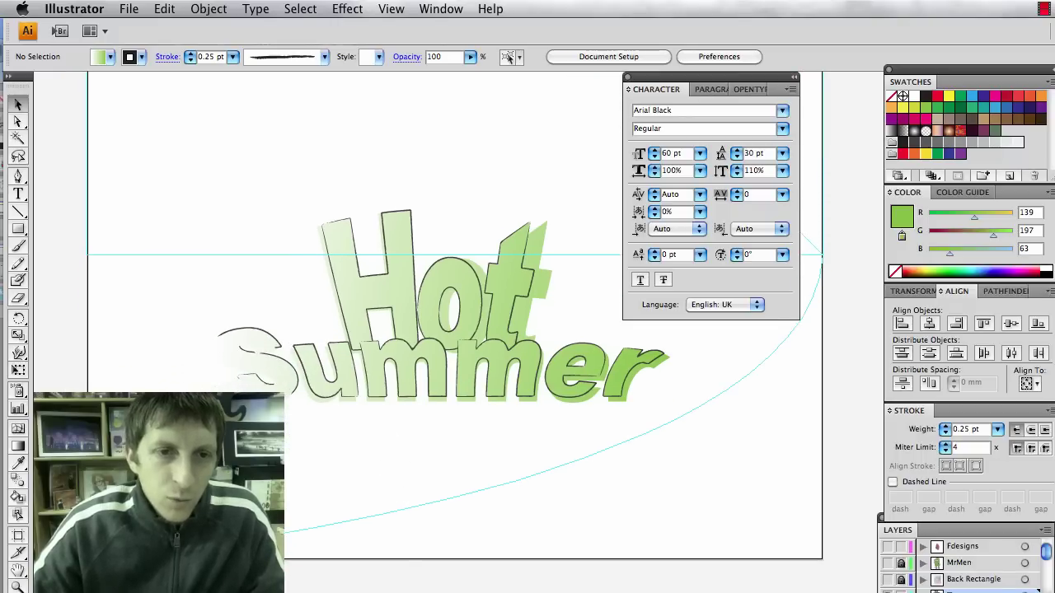
With the Type tool active, set the font to Arial Bold at 60 pt.
key("t")
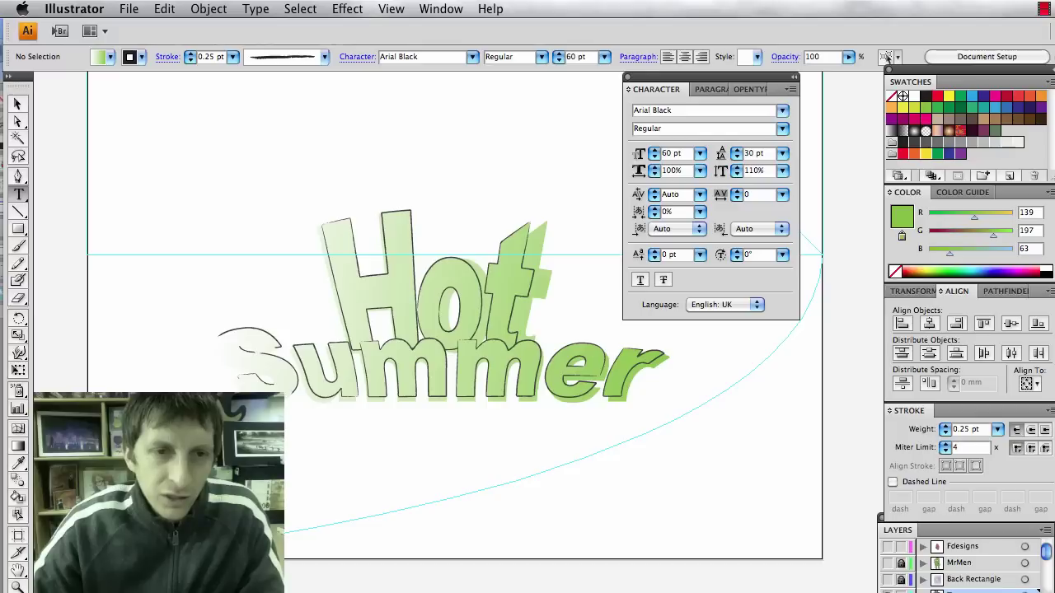
key("super+a")
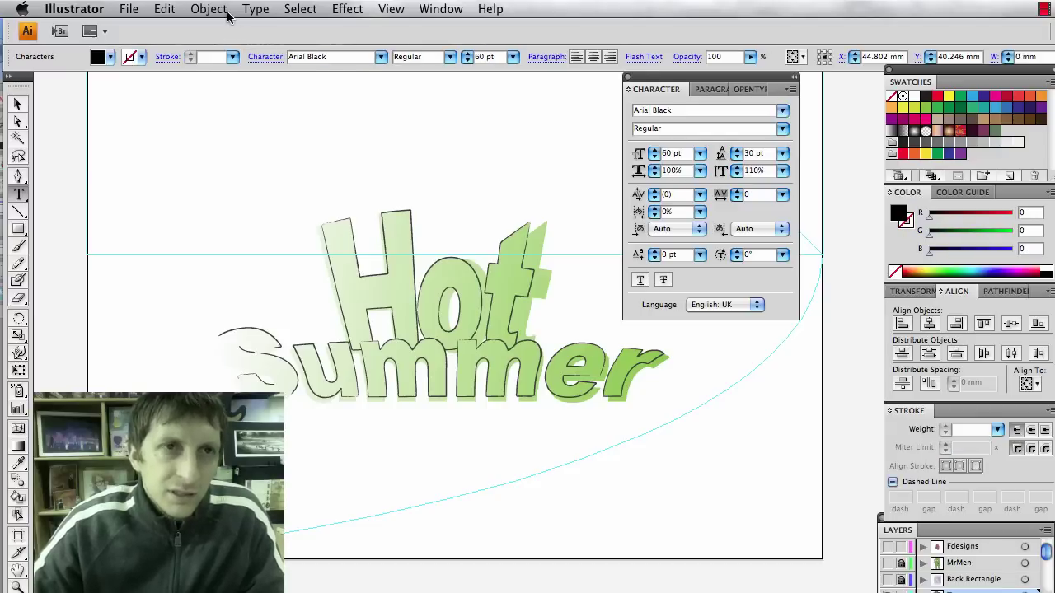
left_click(216, 10)
mouse_move(229, 52)
mouse_move(255, 9)
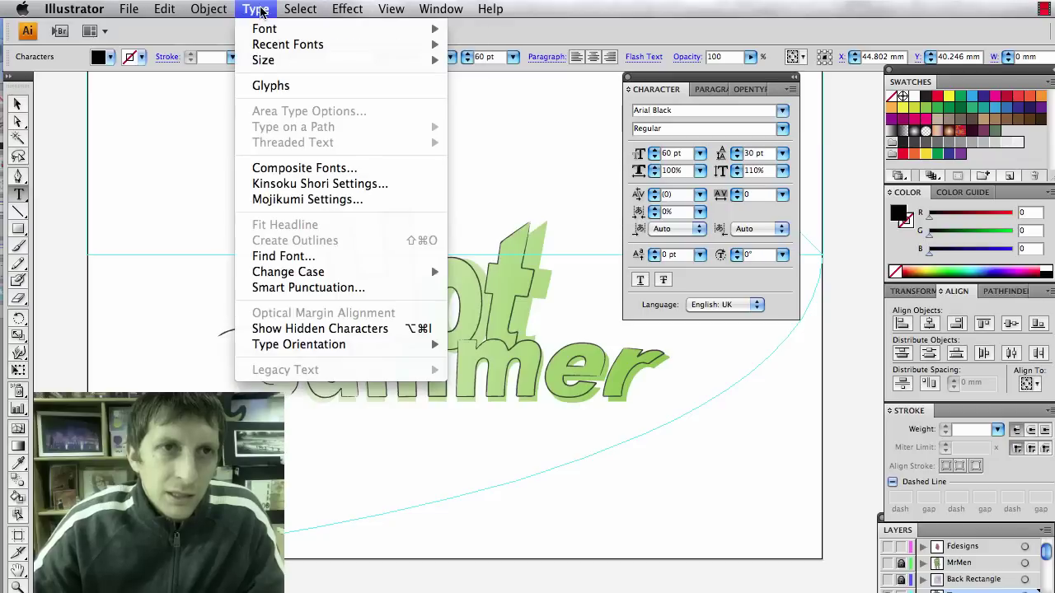
mouse_move(269, 31)
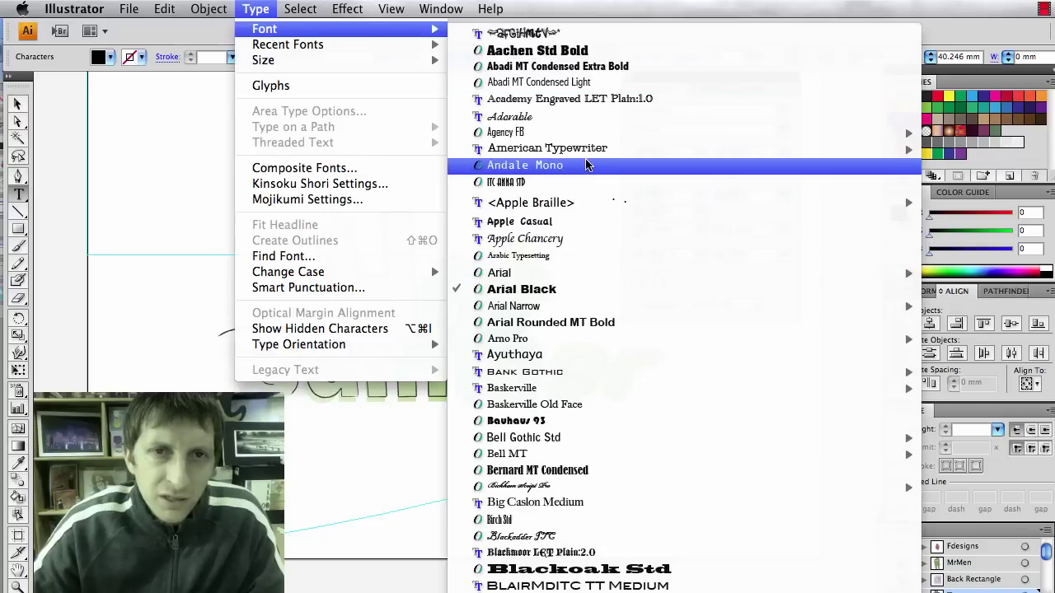
mouse_move(588, 154)
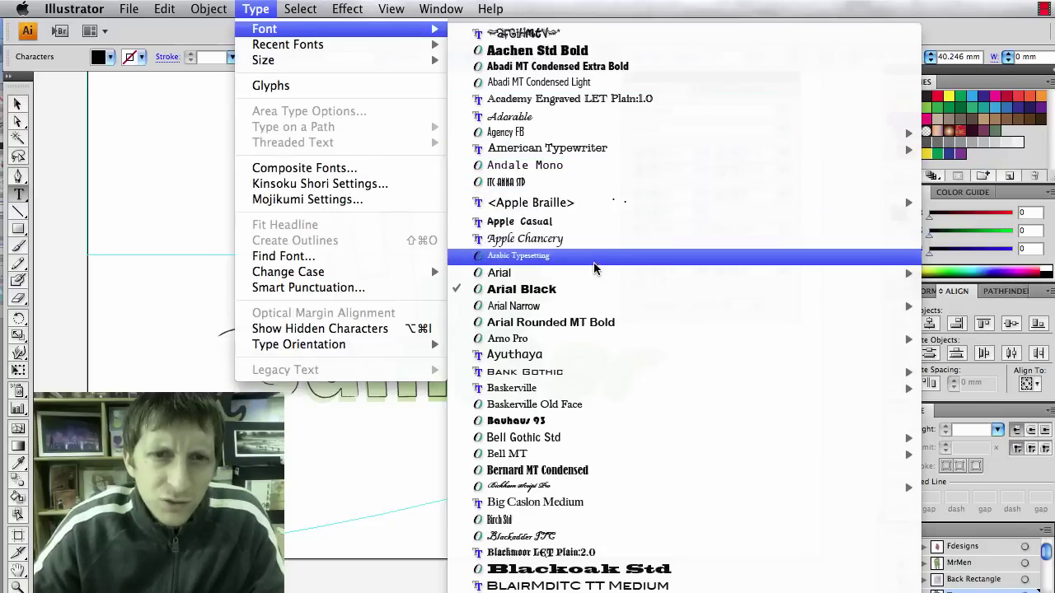
mouse_move(595, 276)
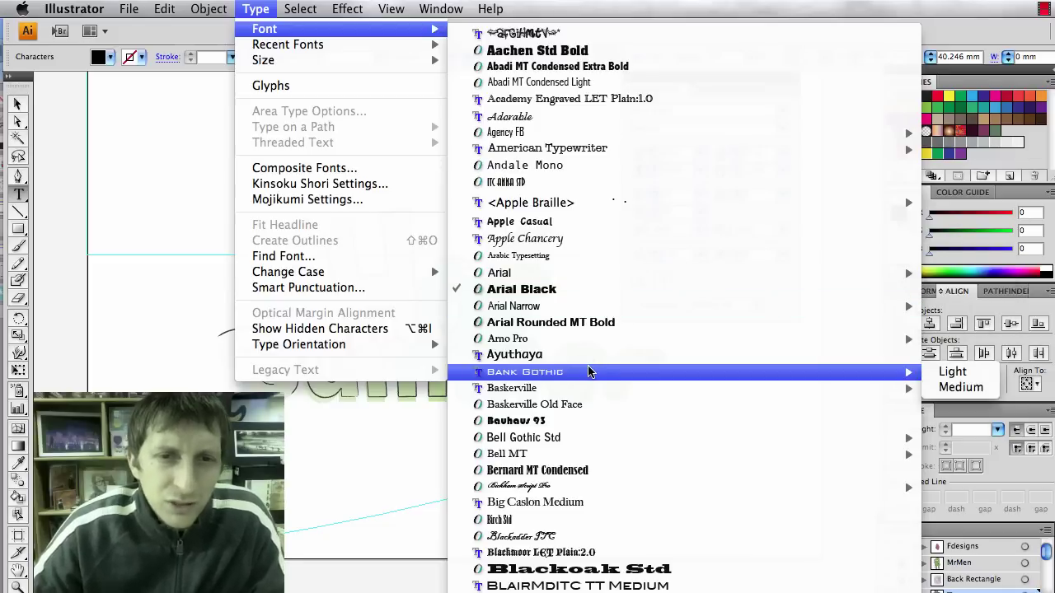
mouse_move(575, 311)
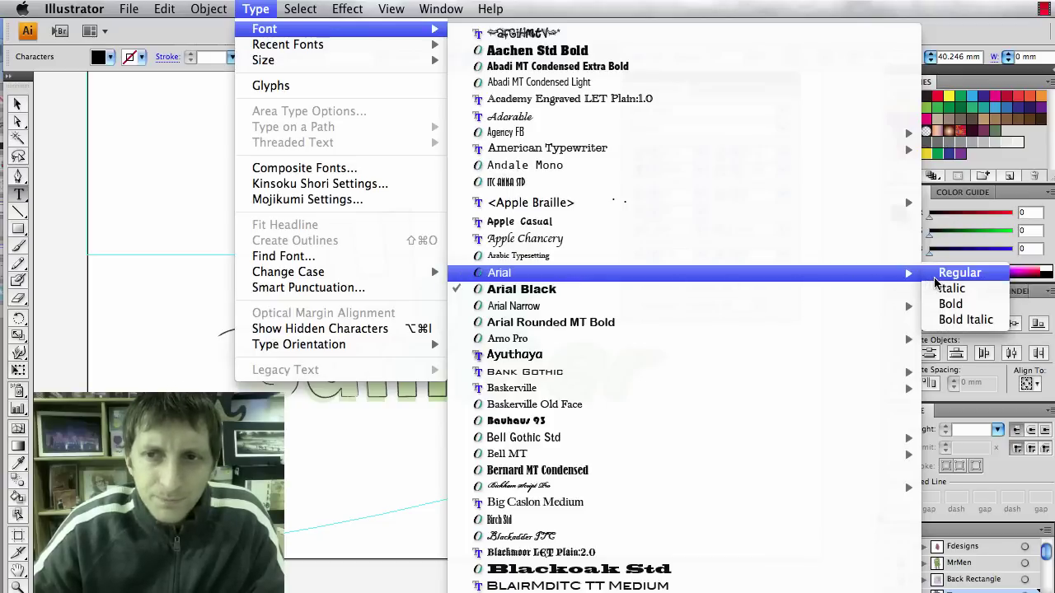
left_click(948, 304)
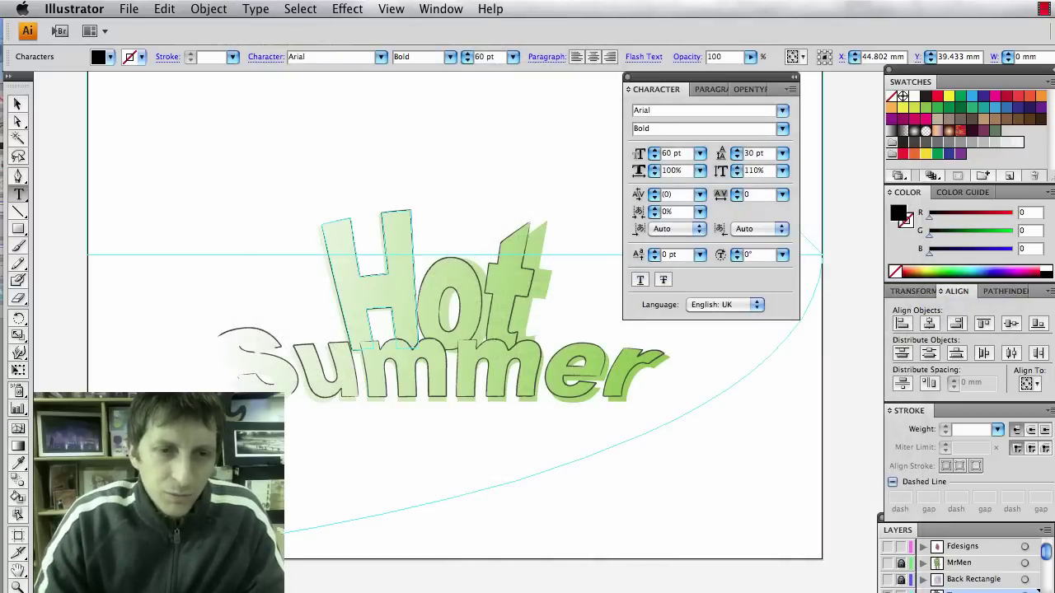
Type 'Coming Summer 2012' below Hot Summer and scale it down to about 46 pt.
type("Coming Sum")
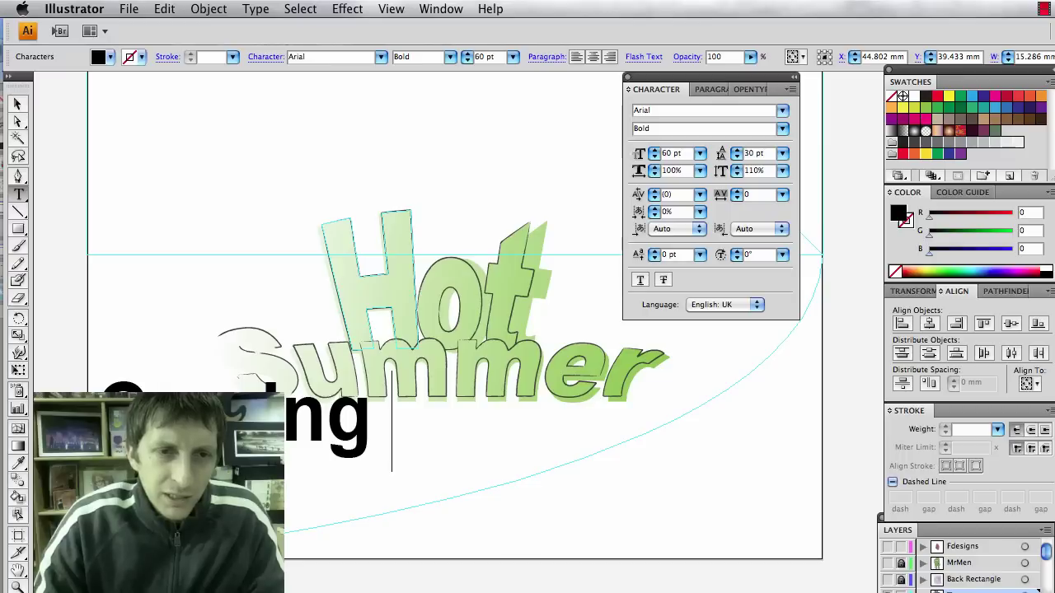
type("mer 2012")
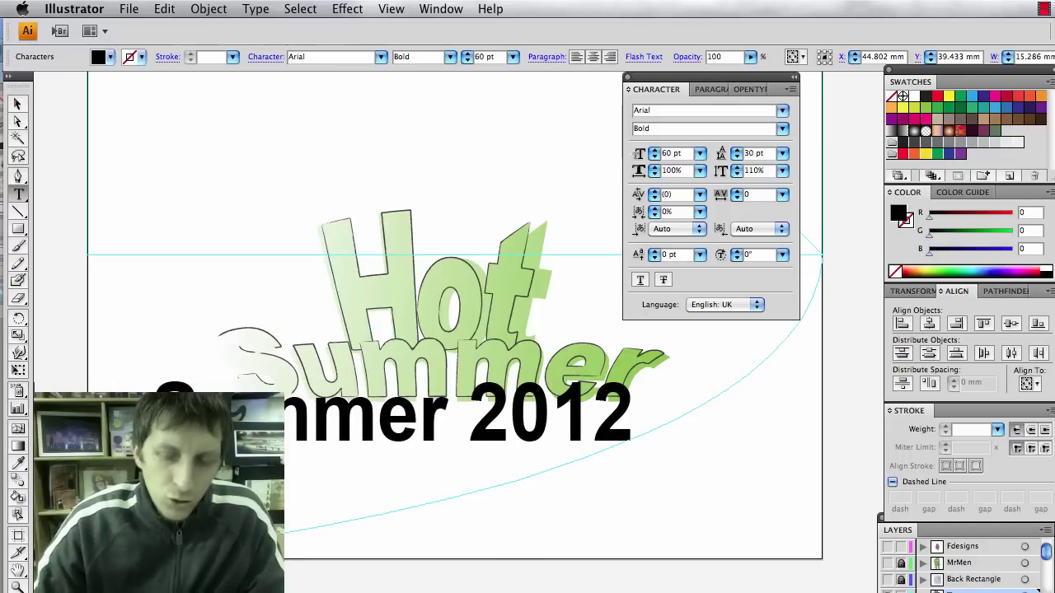
left_click(17, 104)
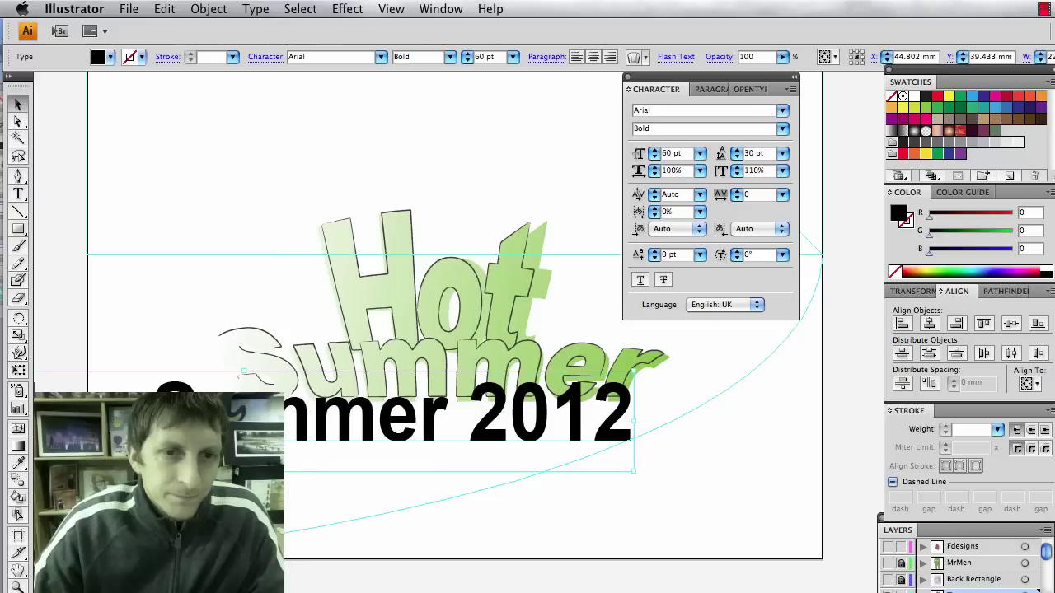
left_click_drag(313, 432, 478, 464)
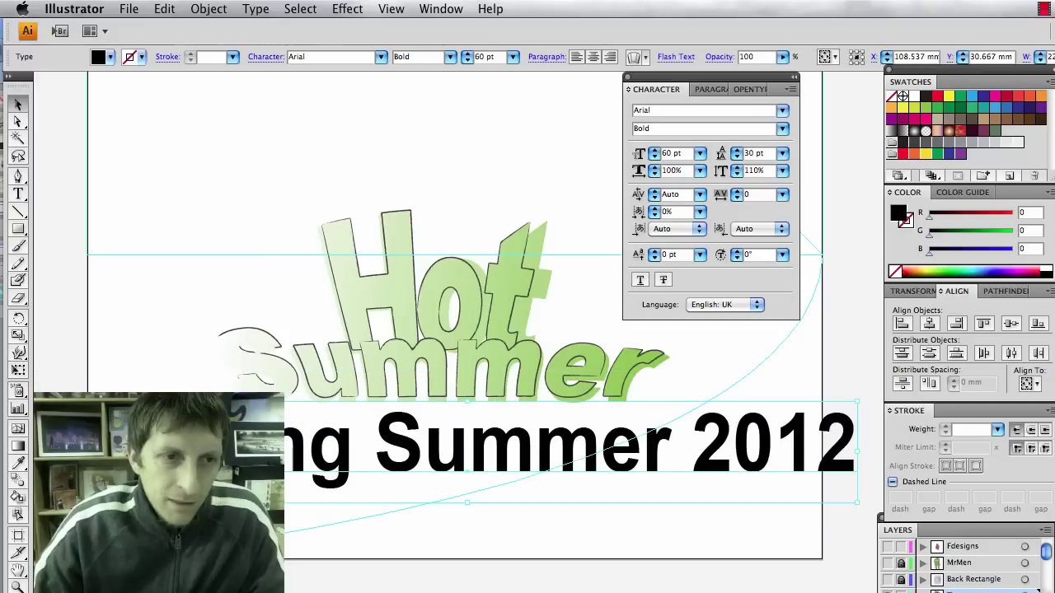
left_click_drag(272, 408, 280, 433)
left_click_drag(346, 461, 282, 445)
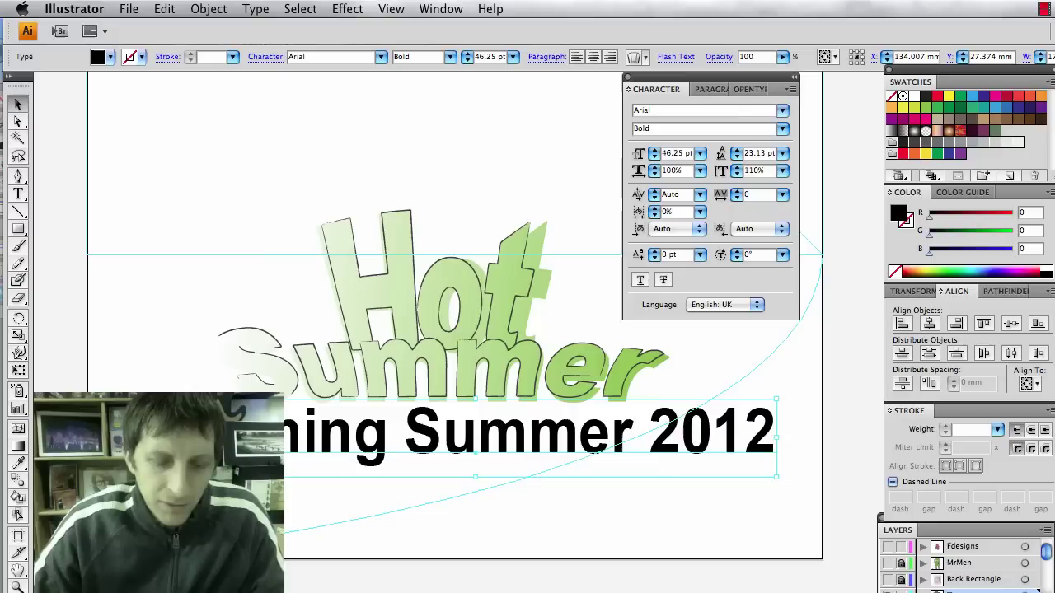
Change the subtitle's year from 2012 to 2013 and nudge it slightly left and down.
key("t")
left_click(775, 432)
key("BackSpace")
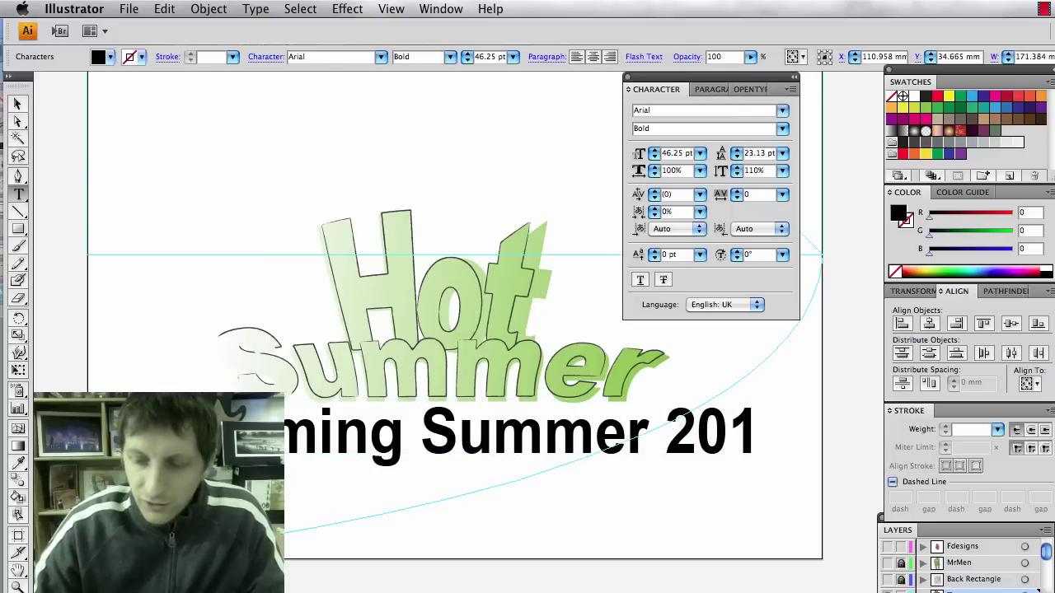
type("3")
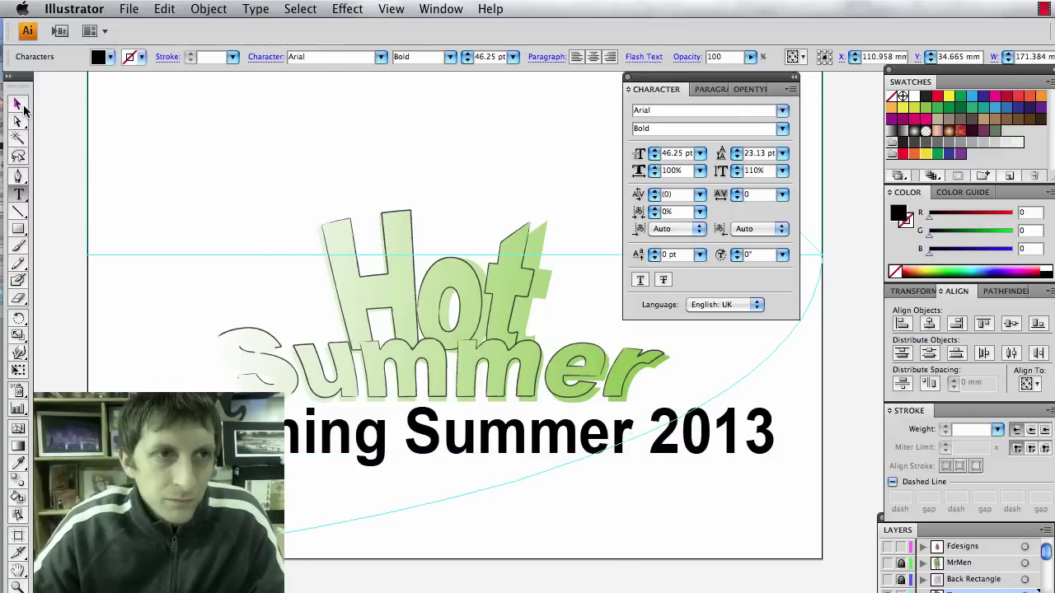
key("Escape")
left_click(153, 124)
left_click_drag(447, 433, 420, 441)
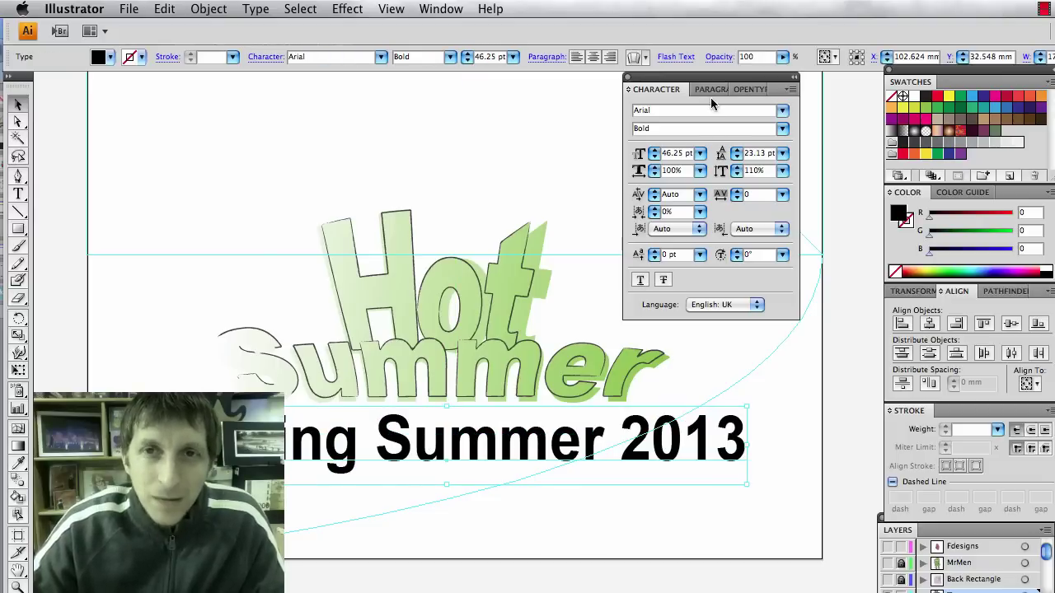
left_click(790, 90)
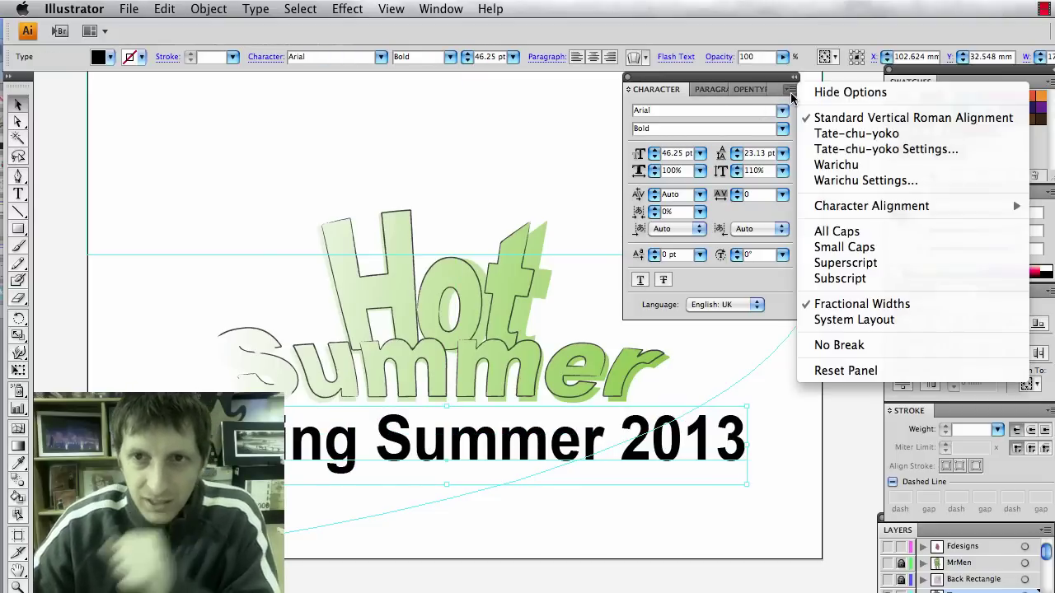
Set the subtitle to All Caps, shrink it to about 18 pt and centre it under Summer.
left_click(866, 231)
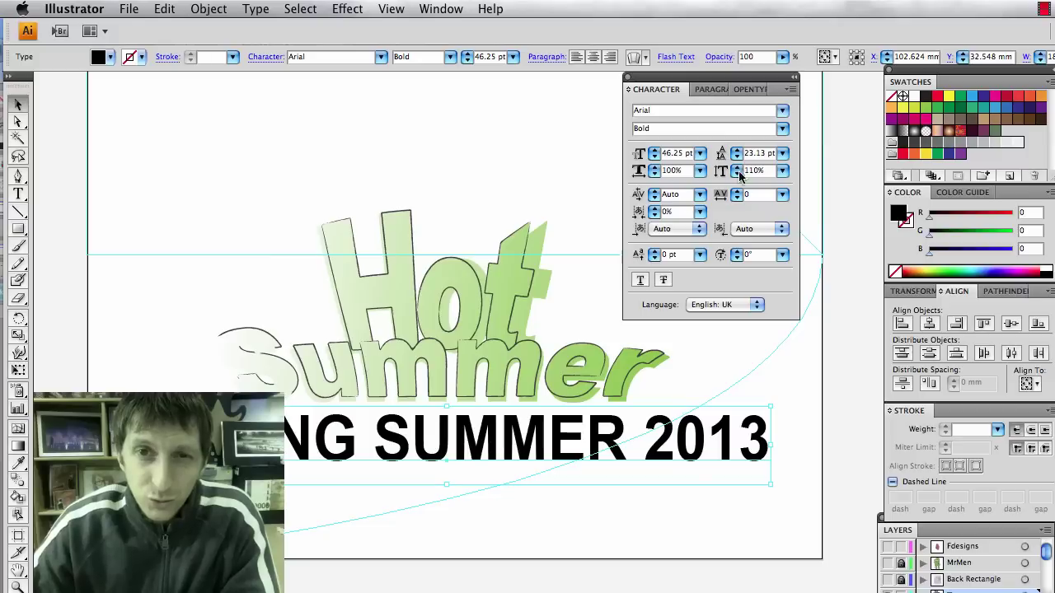
left_click_drag(770, 407, 373, 455)
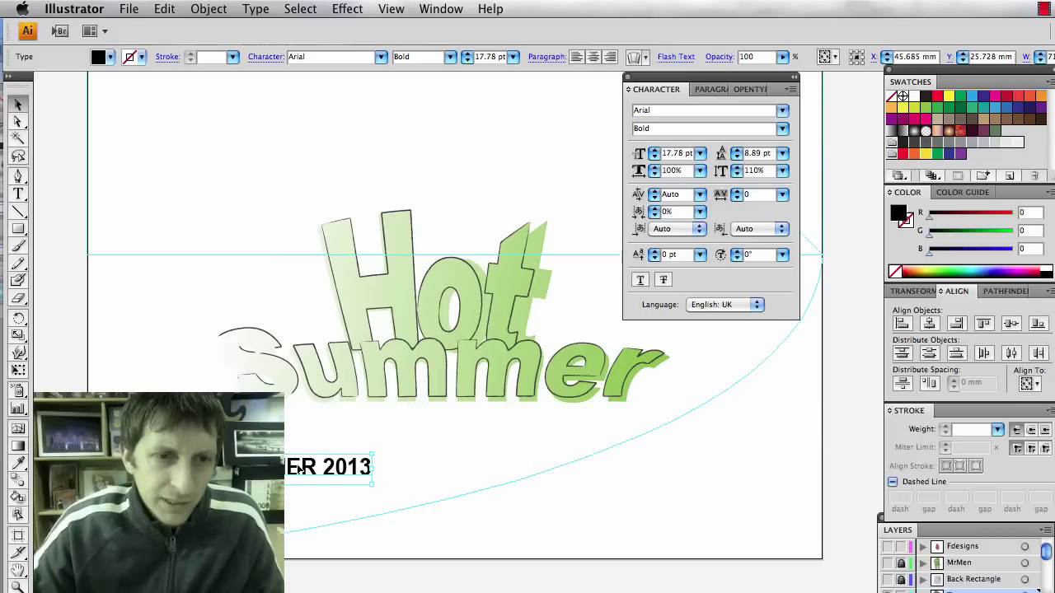
left_click_drag(310, 466, 510, 428)
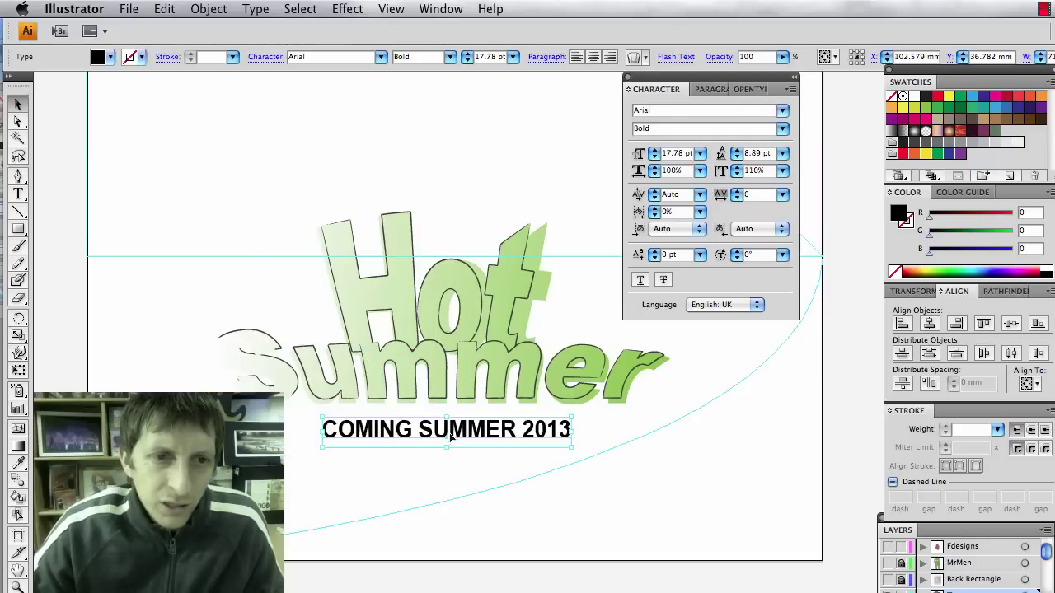
Widen COMING SUMMER 2013 horizontally, trying wider stretches and 150% before settling on 114.88%.
left_click_drag(572, 433, 672, 432)
key("super+shift+b")
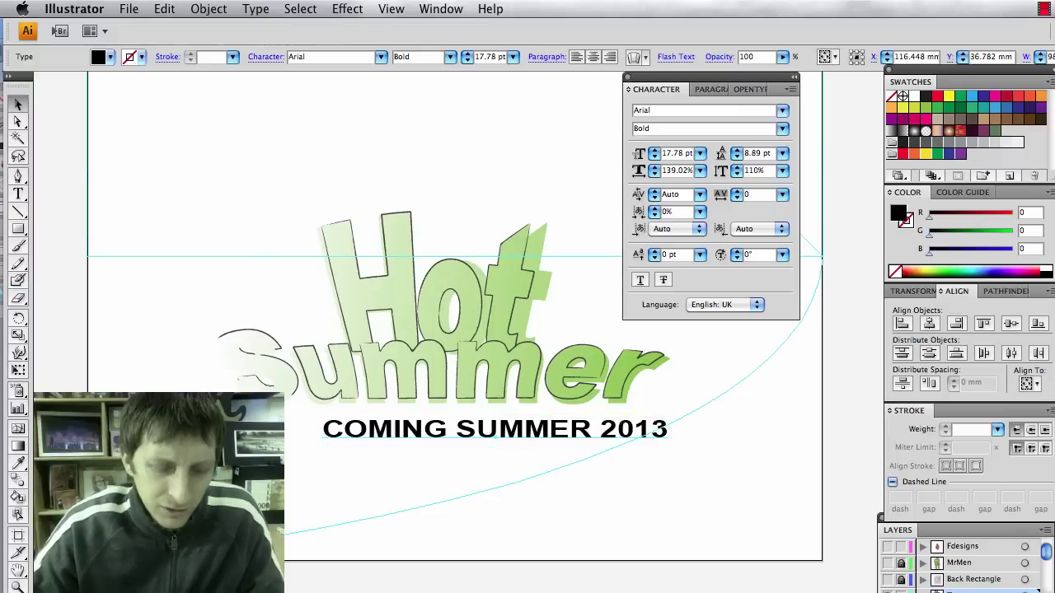
key("super+shift+b")
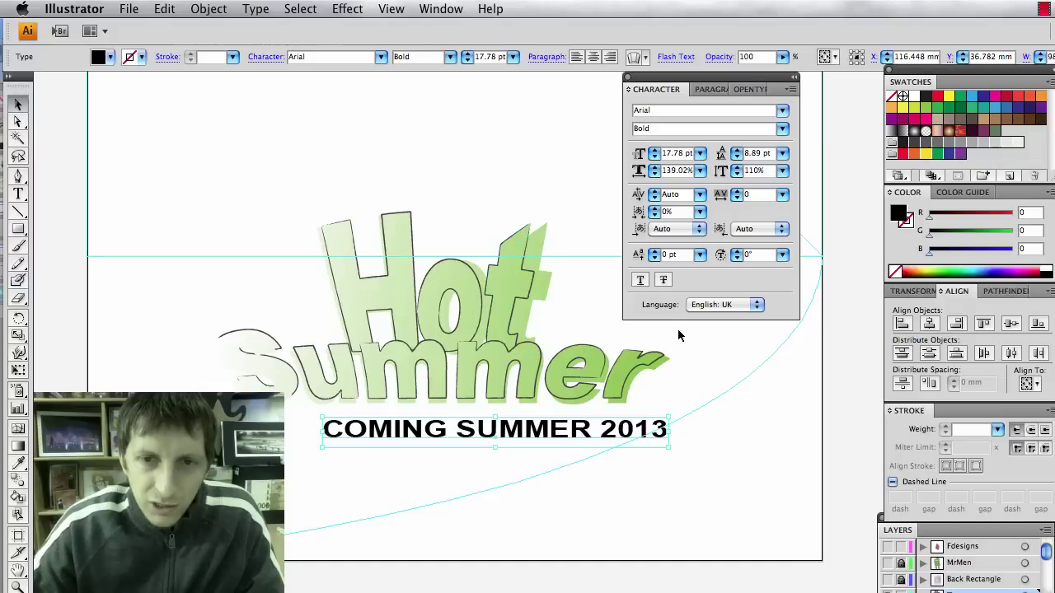
left_click_drag(323, 435, 224, 434)
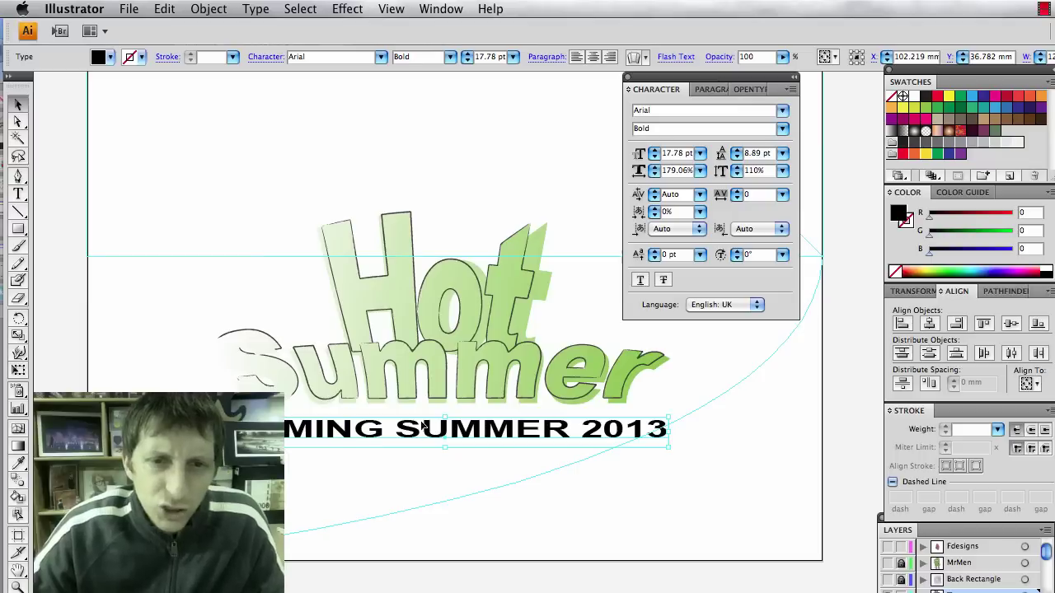
key("super+shift+b")
key("super+z")
key("super+z")
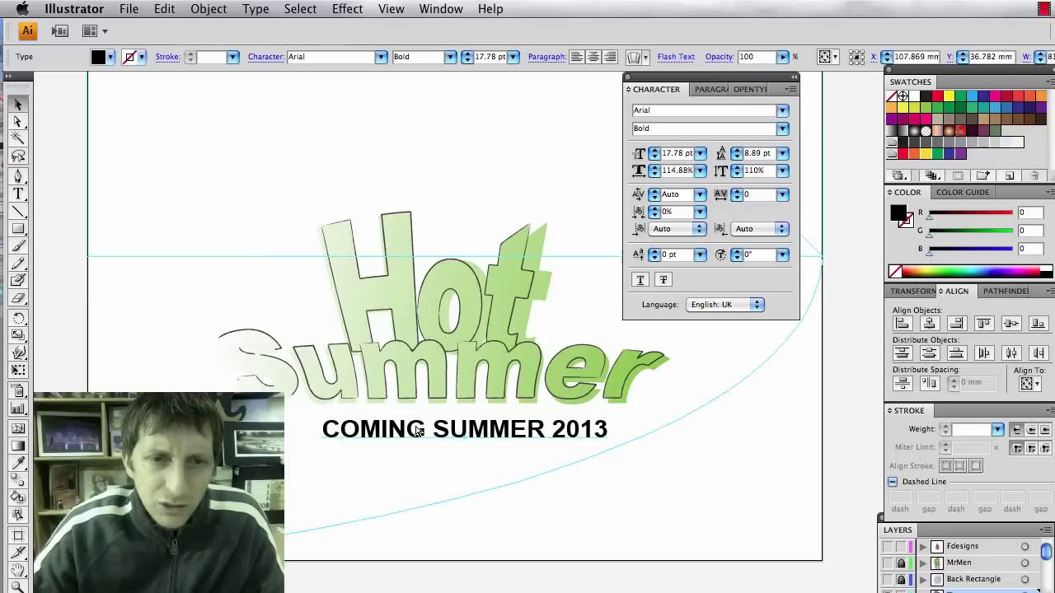
key("super+shift+b")
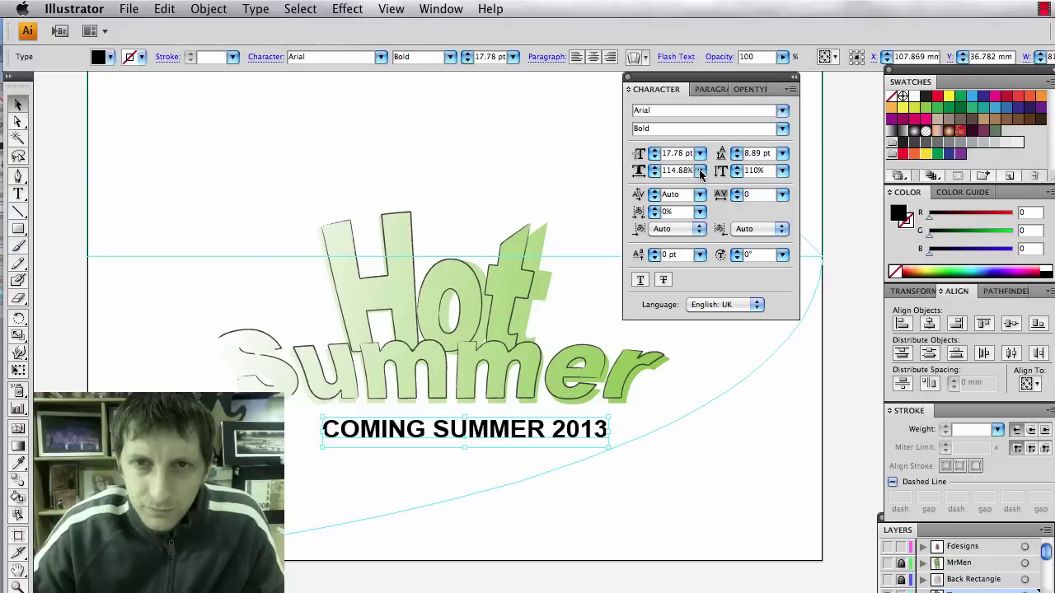
left_click(699, 169)
left_click(696, 215)
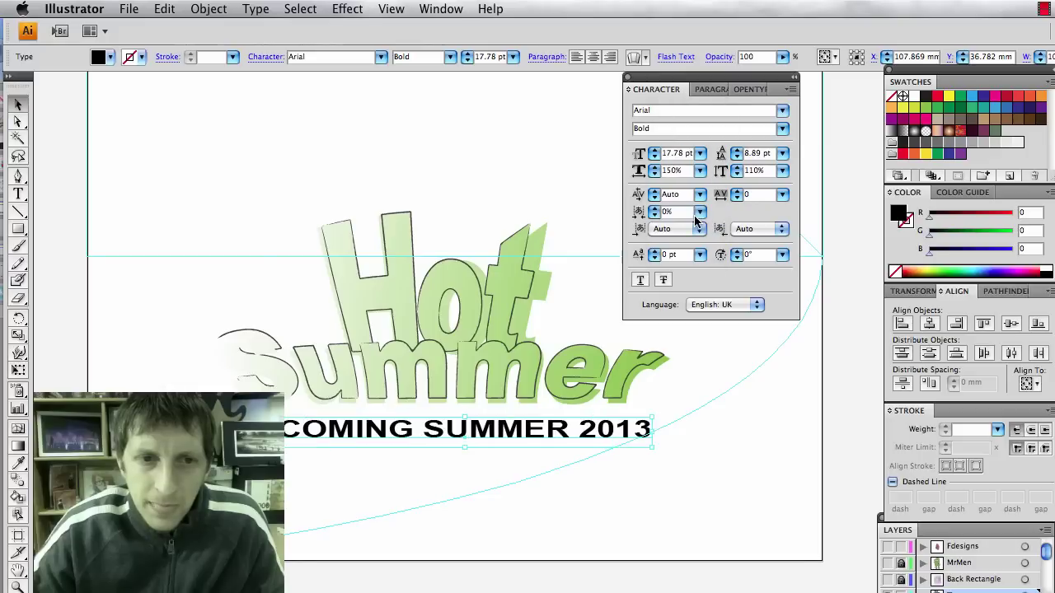
key("super+z")
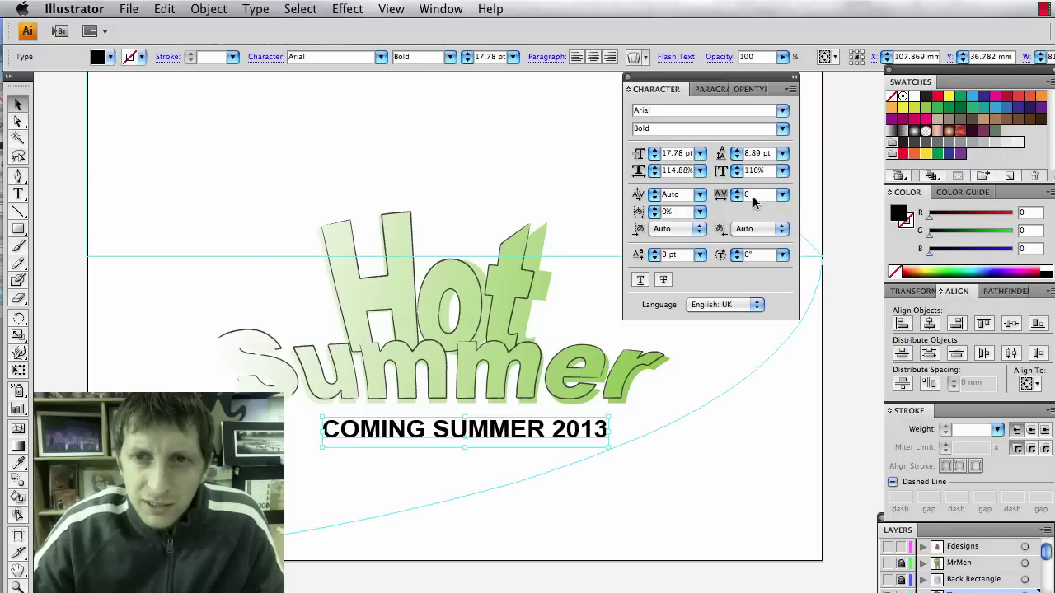
Set the subtitle's letter tracking to 300, after trying 75 and 200.
left_click(781, 196)
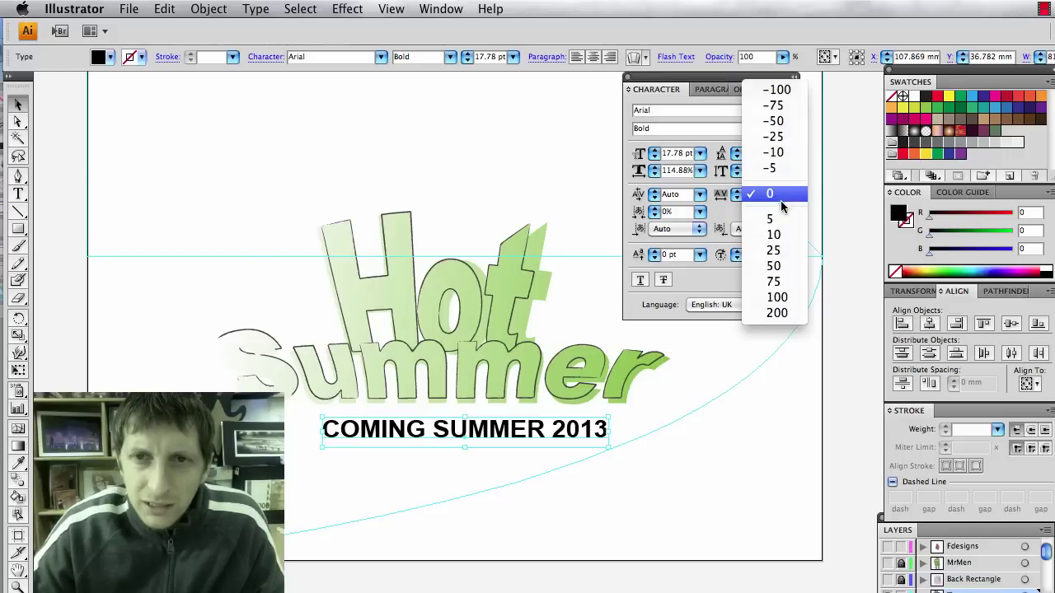
left_click(781, 285)
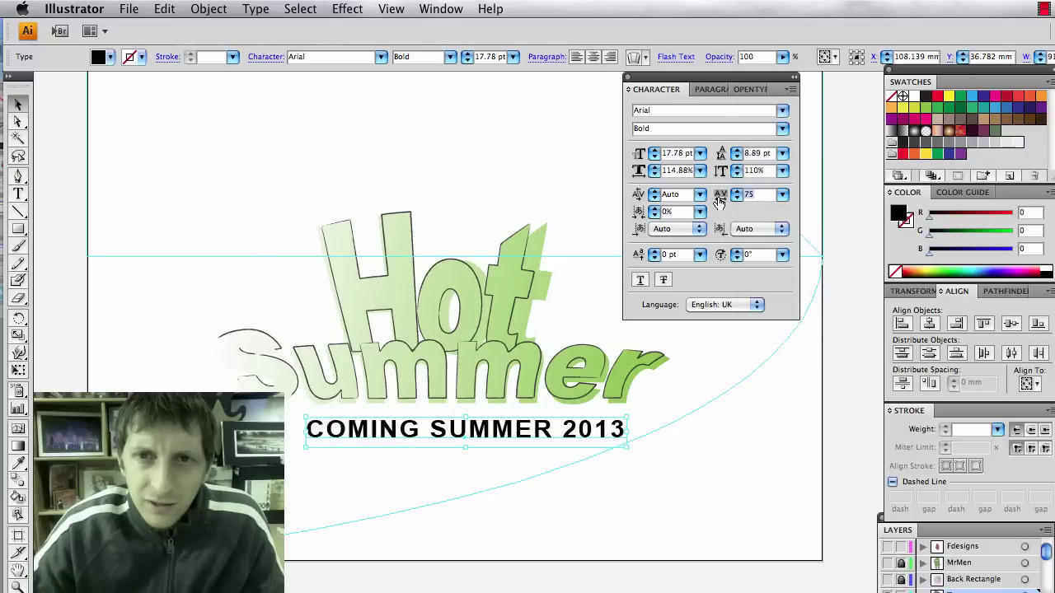
left_click(781, 194)
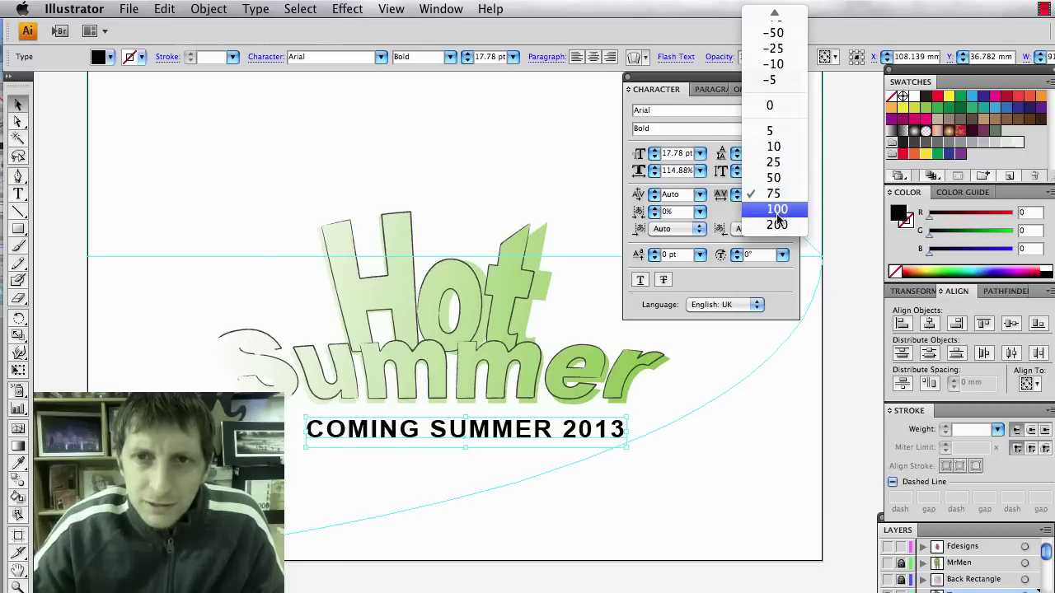
left_click(776, 224)
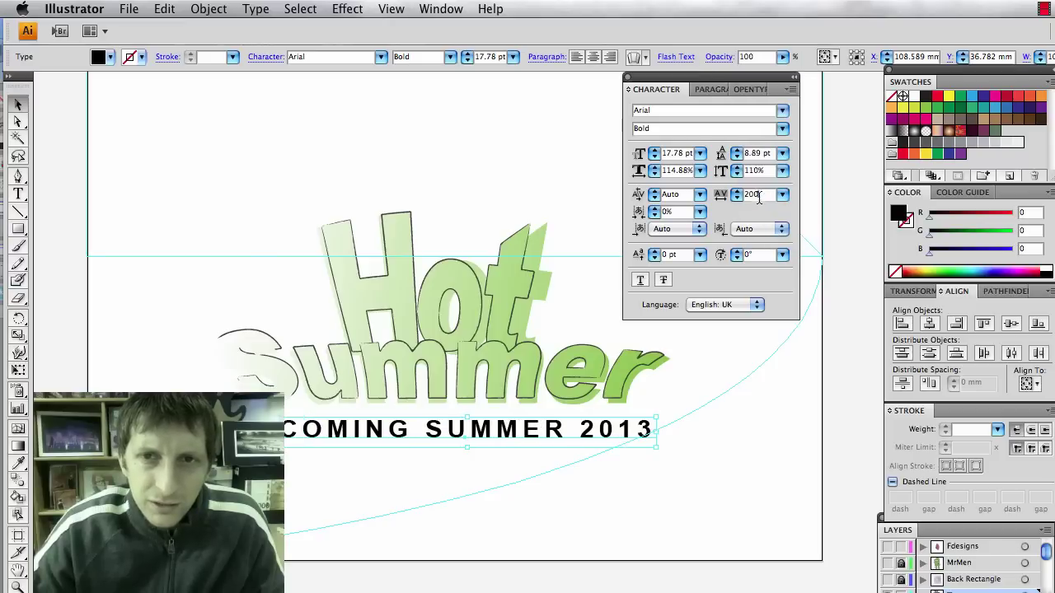
type("300")
key("Return")
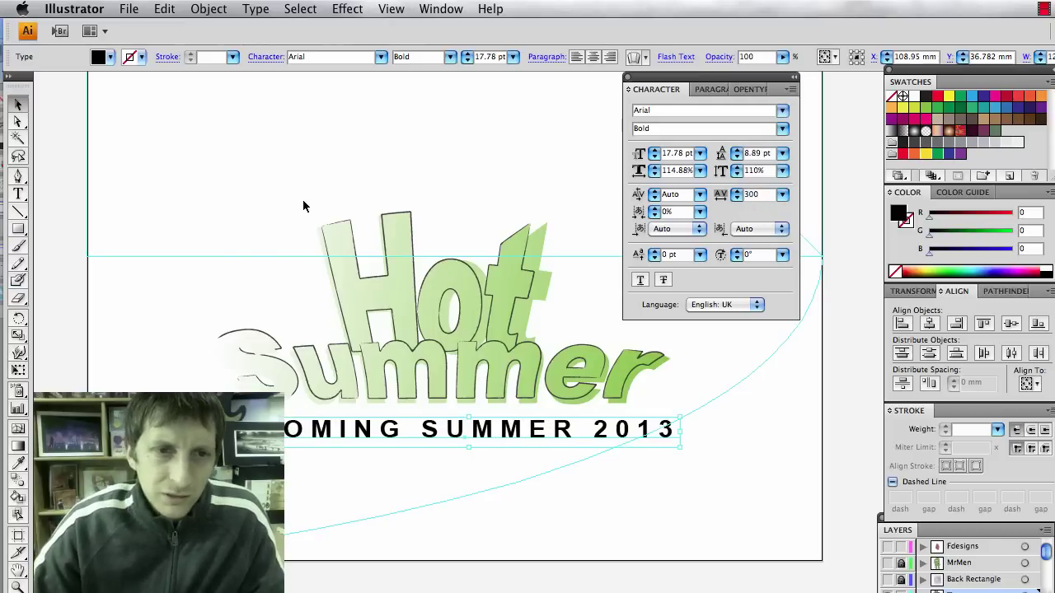
Reposition the tracked subtitle slightly left and down beneath Hot Summer, then reselect it.
left_click(180, 294)
left_click_drag(322, 431, 295, 435)
left_click(369, 527)
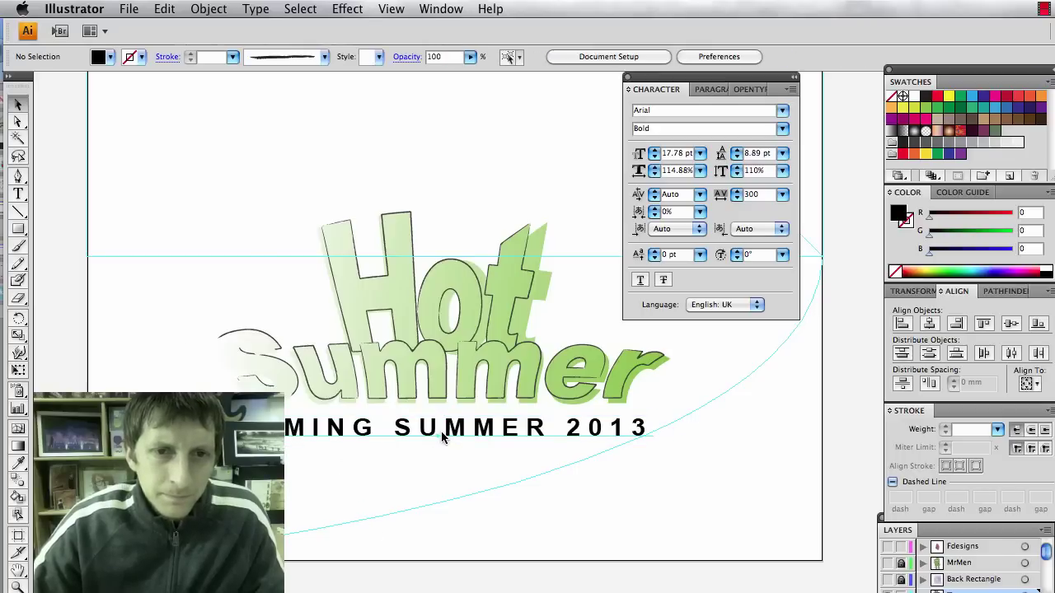
left_click(443, 437)
left_click_drag(454, 438, 454, 457)
left_click(442, 392)
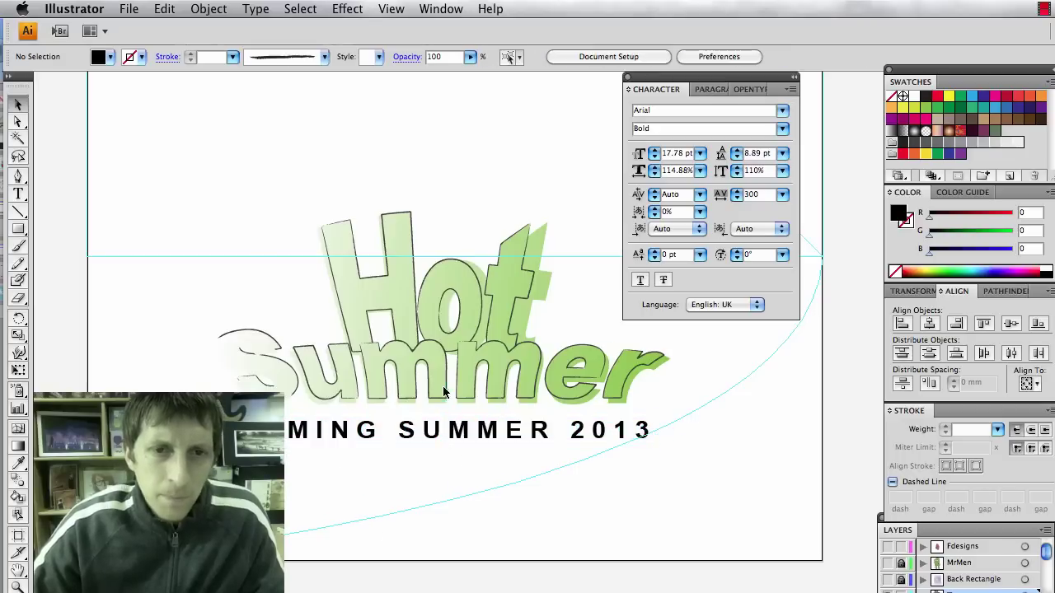
left_click(448, 436)
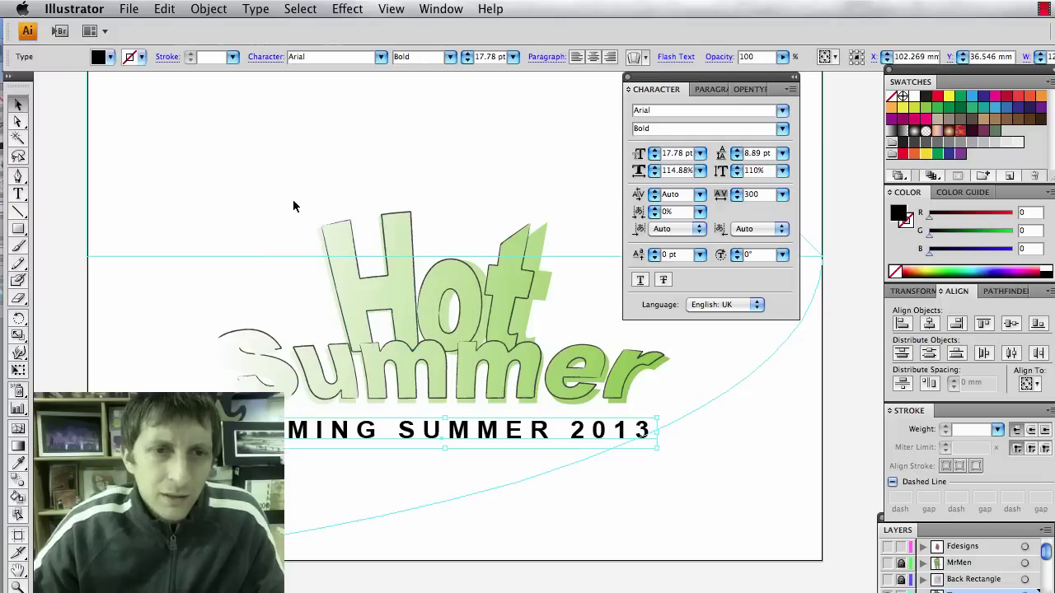
Fill the subtitle with a dark grey swatch and shrink it slightly.
left_click(111, 58)
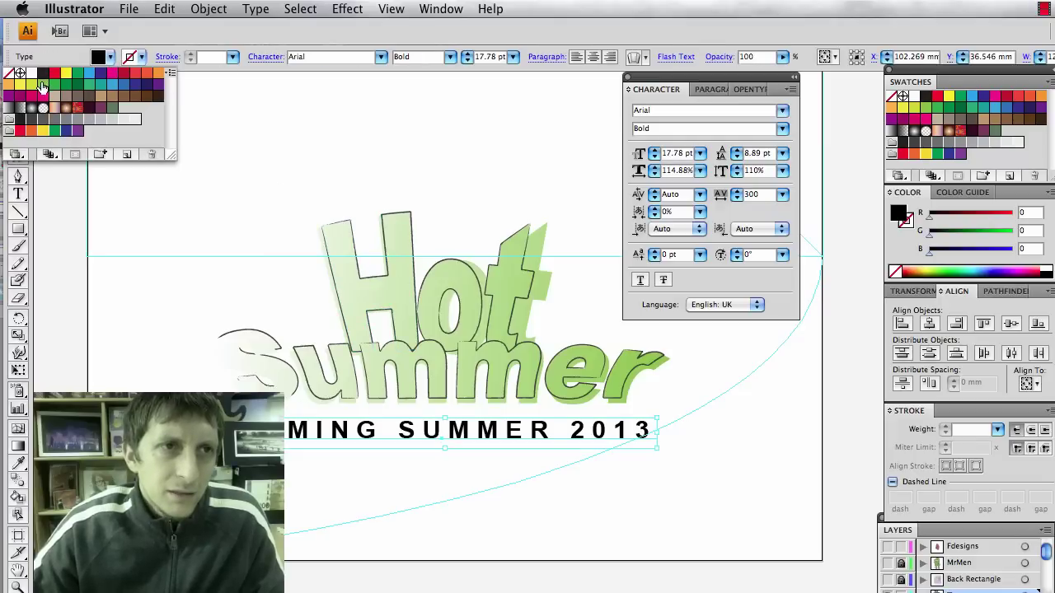
left_click(125, 247)
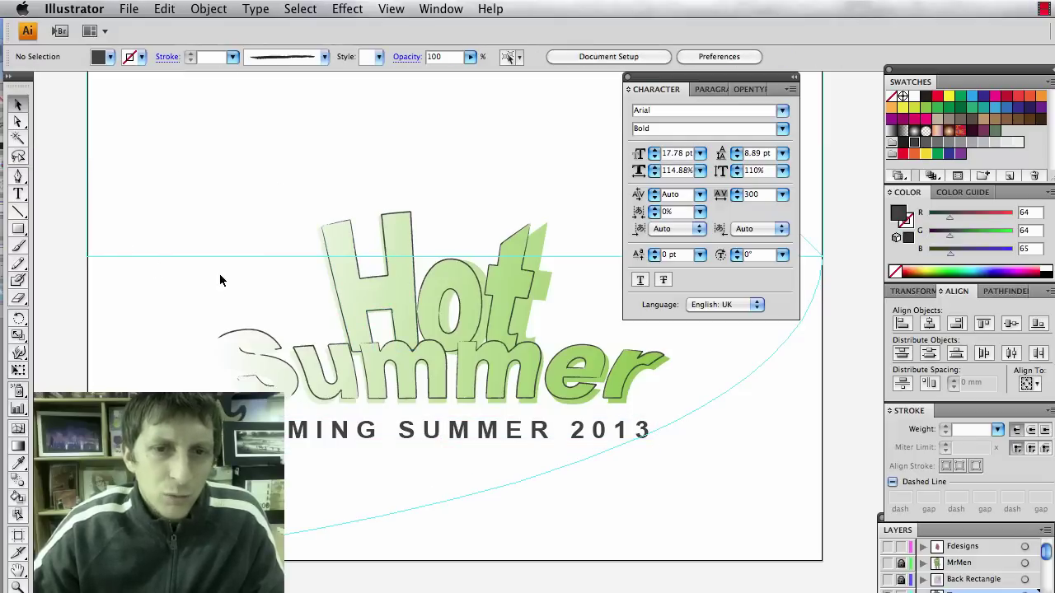
left_click(428, 439)
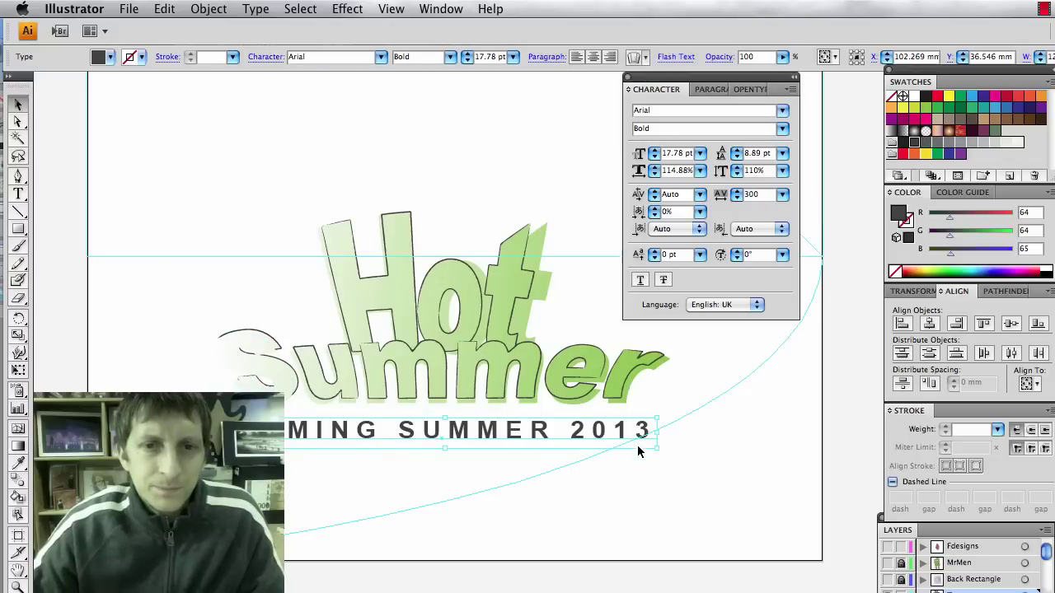
left_click_drag(656, 445, 599, 444)
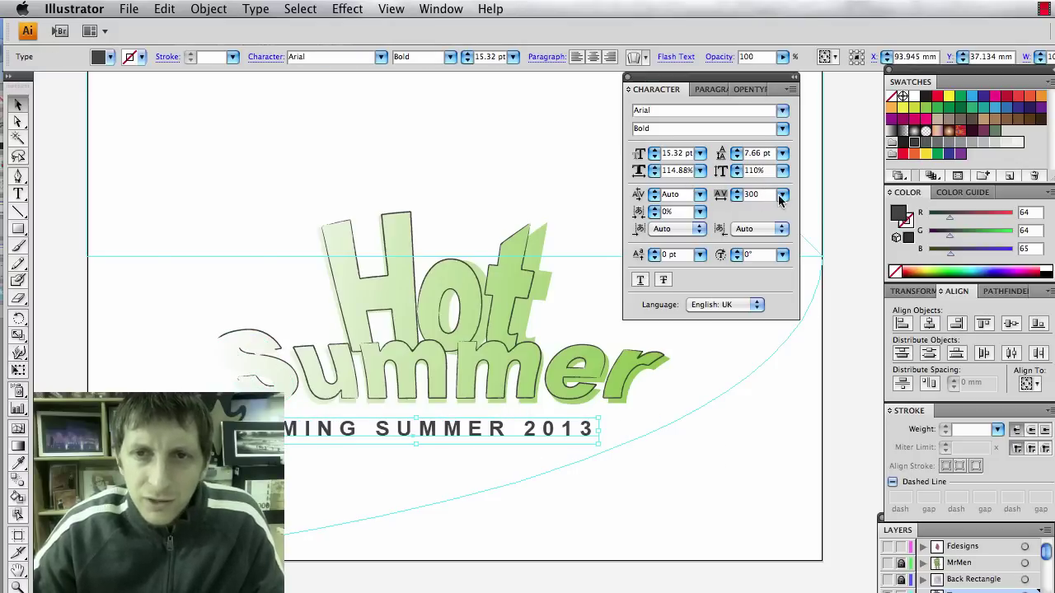
Raise the subtitle's tracking to 400, then 500, and shift it a little right.
key("Return")
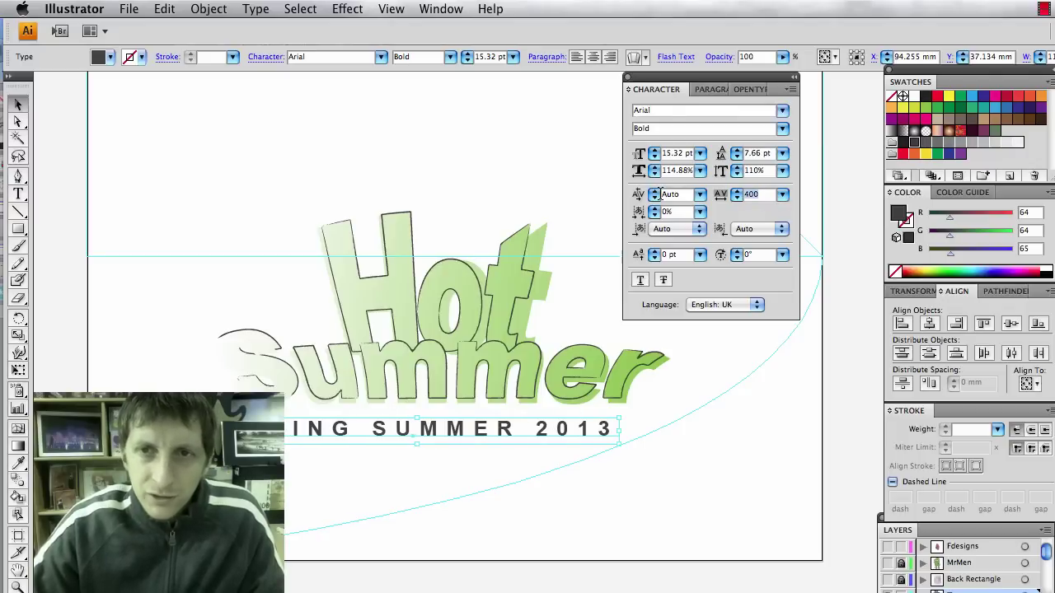
type("500")
key("Return")
left_click(572, 450)
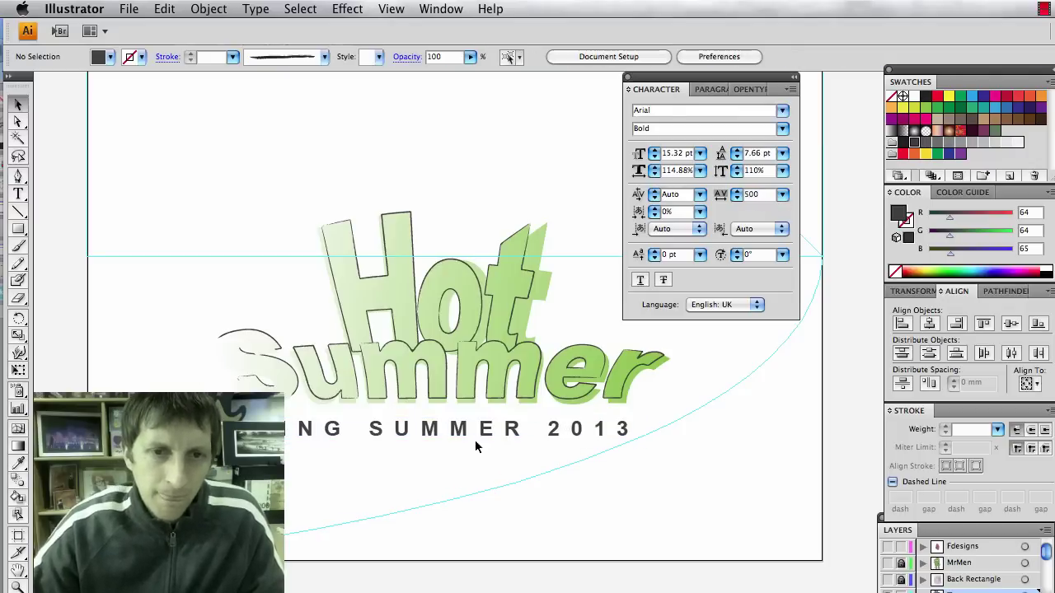
left_click_drag(474, 428, 504, 433)
left_click(689, 522)
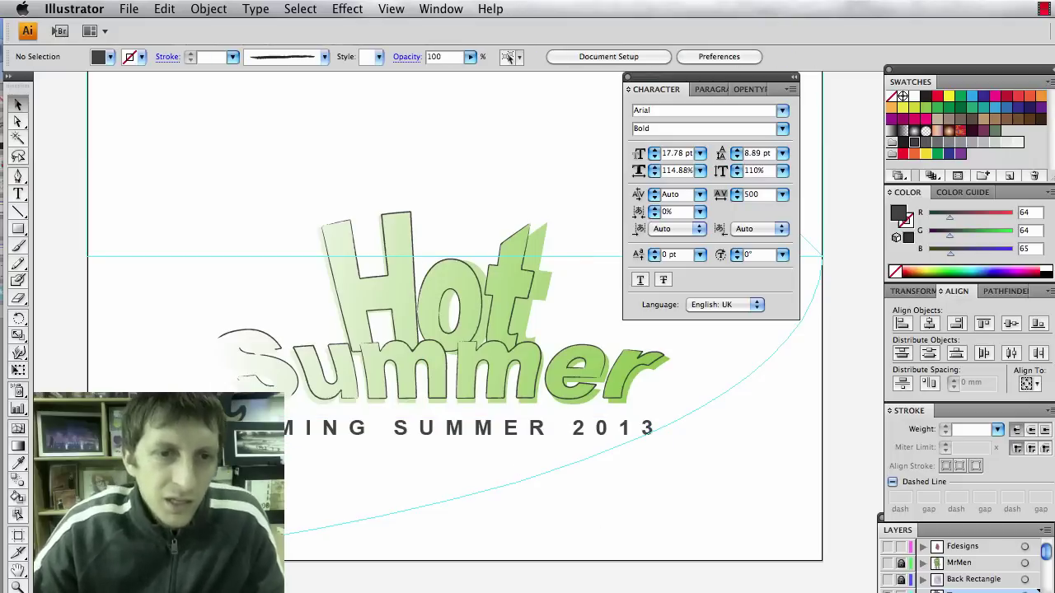
key("super+Tab")
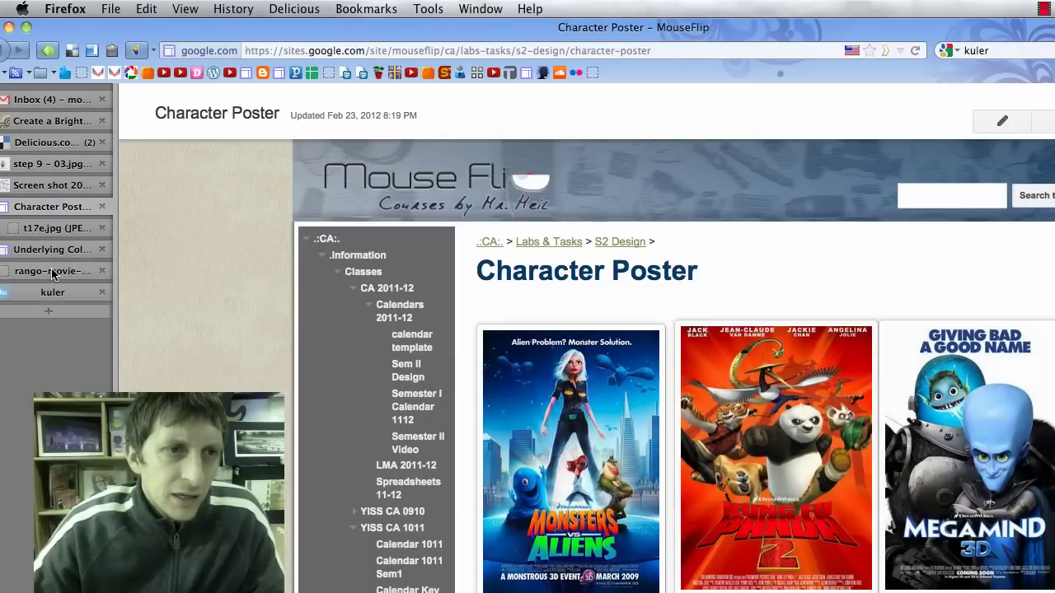
Study the Rango movie poster image, toggling between fit-to-window and full-size zoom.
left_click(54, 272)
scroll(451, 297, "down", 10)
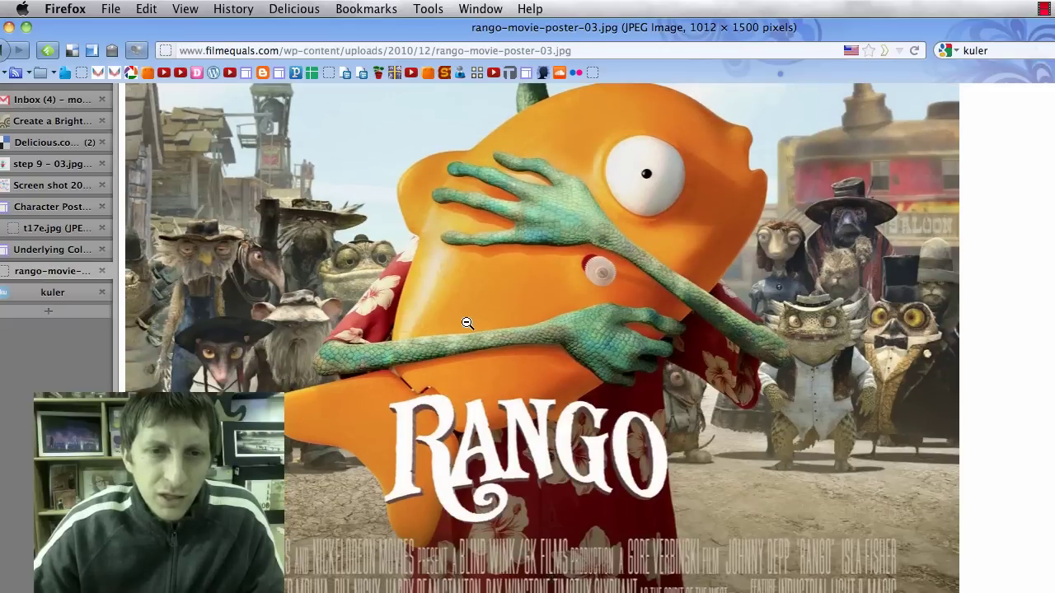
left_click(521, 590)
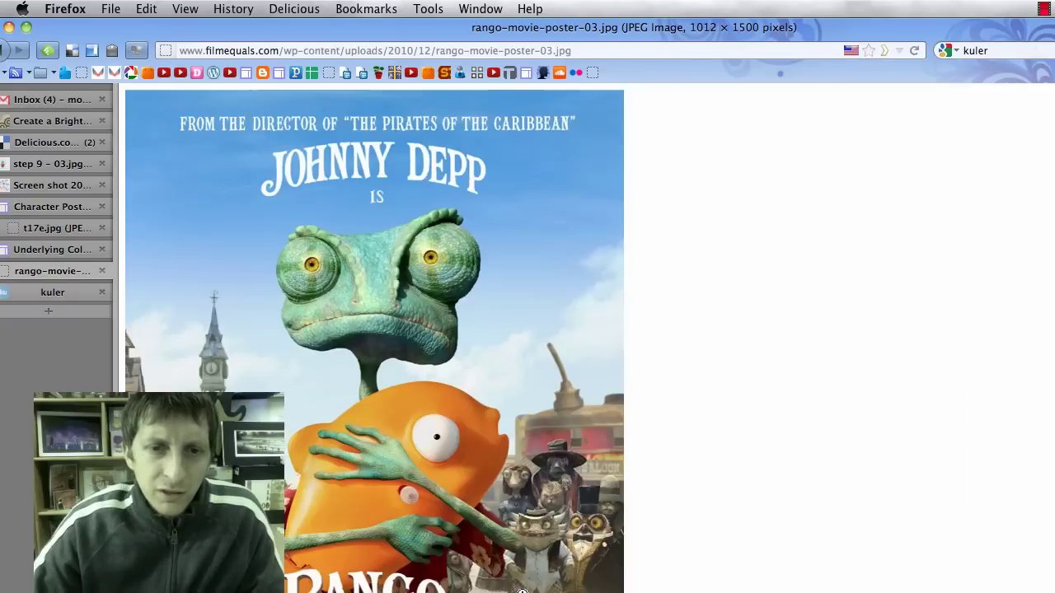
left_click(497, 560)
scroll(491, 549, "down", 2)
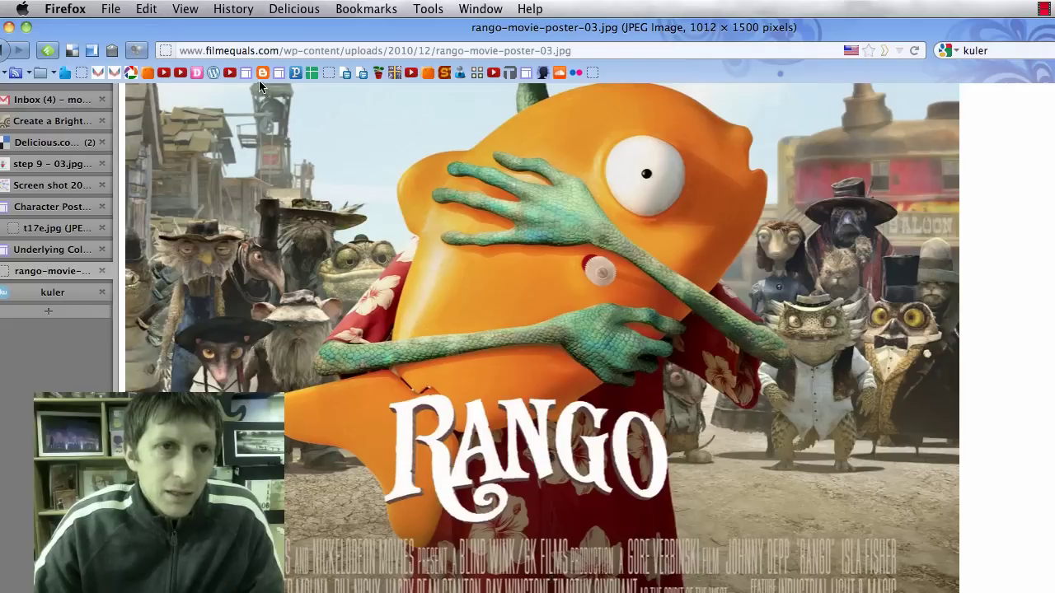
left_click(257, 53)
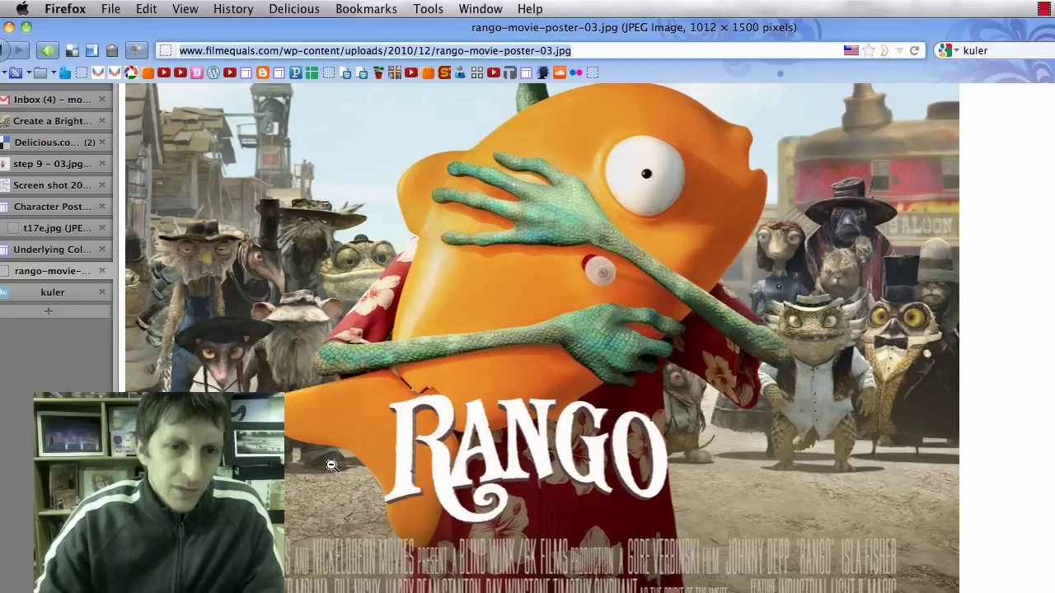
Go to dafont.com and compare its 'film' font results with the Rango poster lettering.
left_click(46, 231)
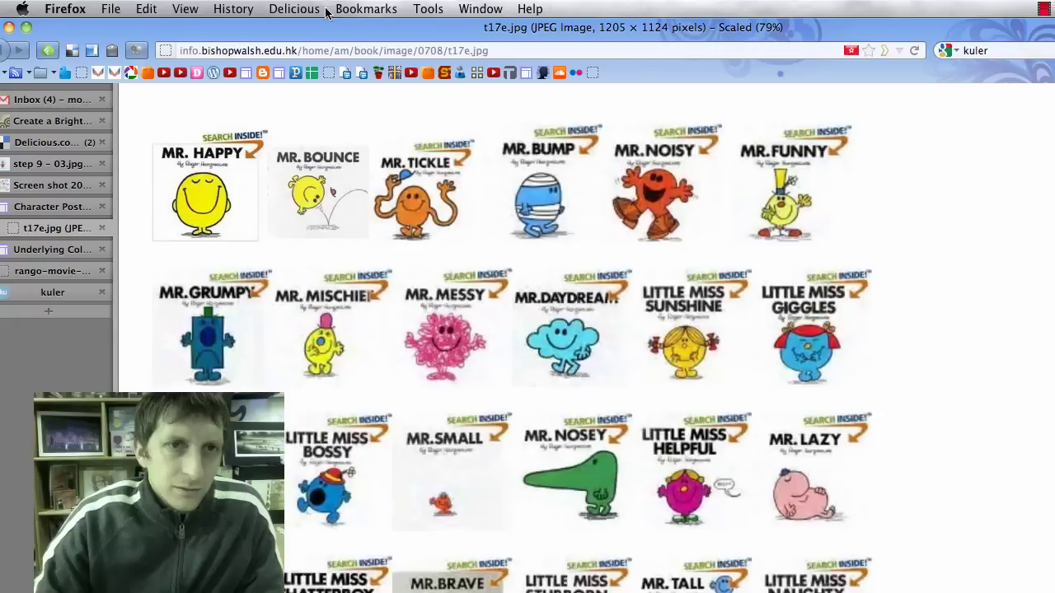
key("super+l")
type("dafon")
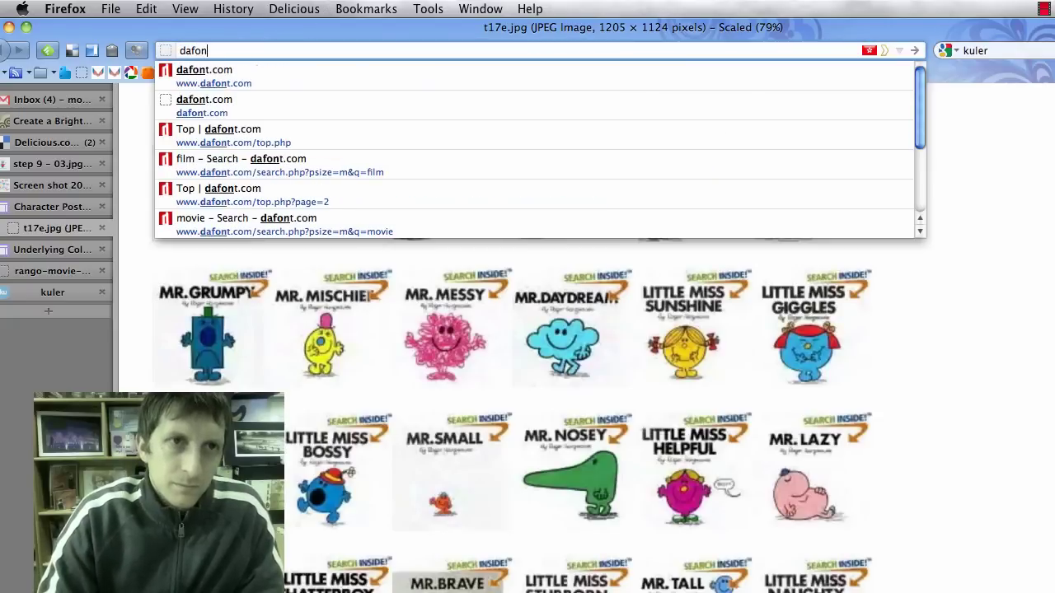
type("t.com")
key("Return")
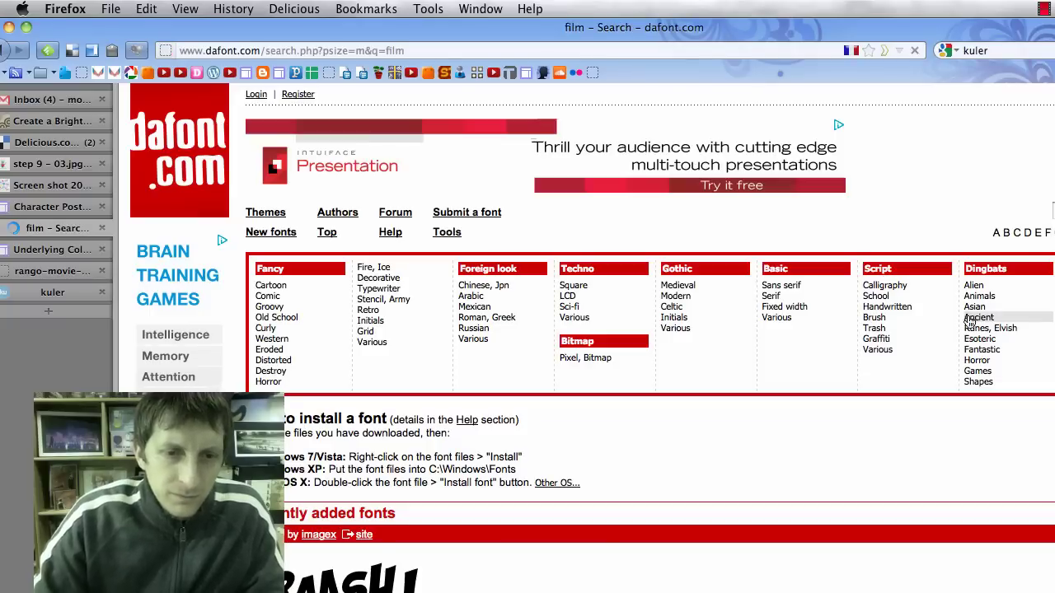
scroll(672, 363, "down", 10)
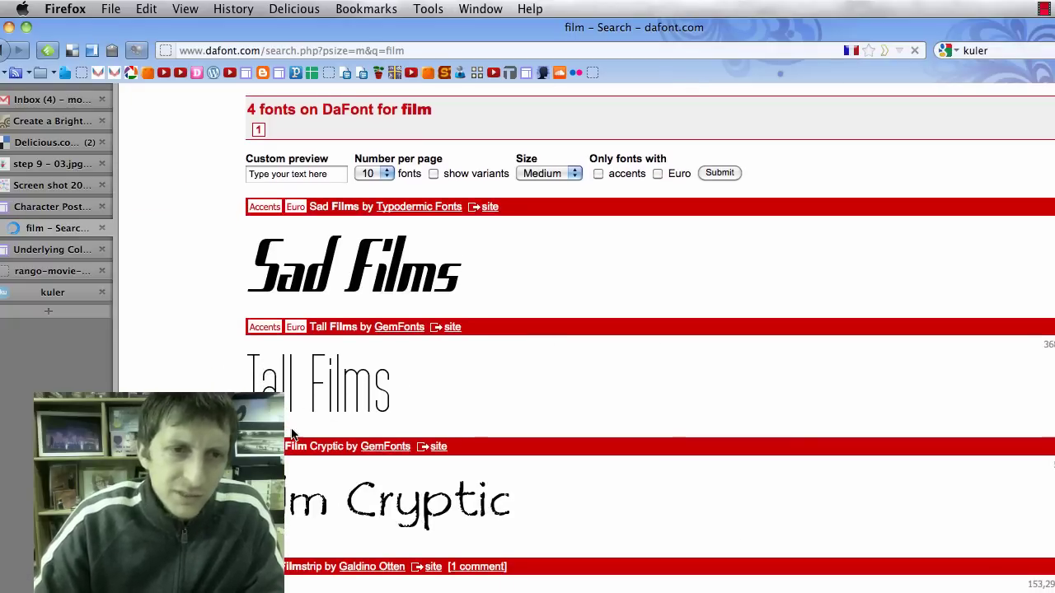
left_click(45, 272)
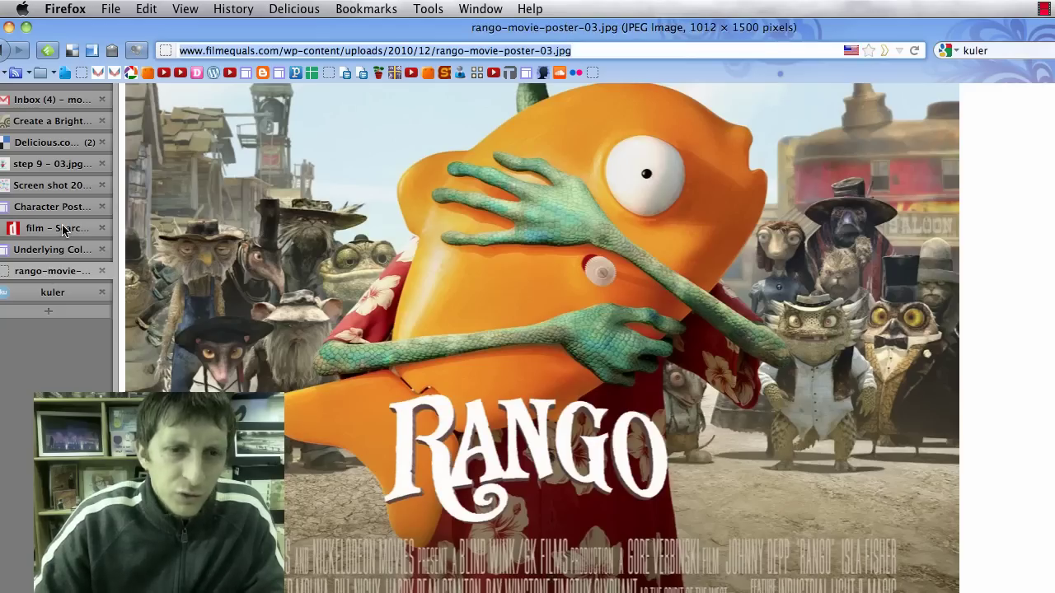
left_click(61, 229)
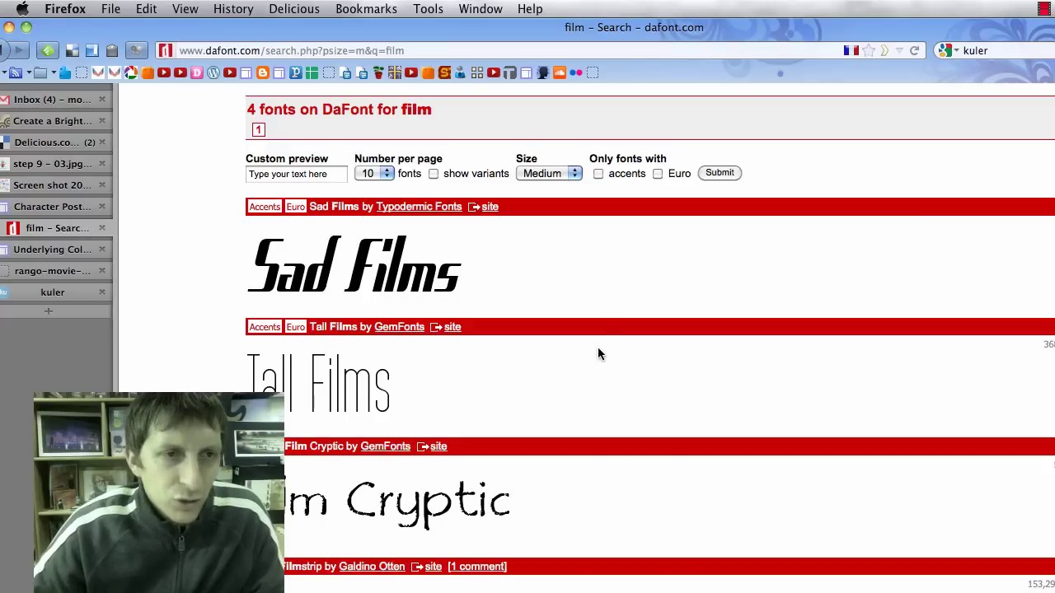
key("super+Tab")
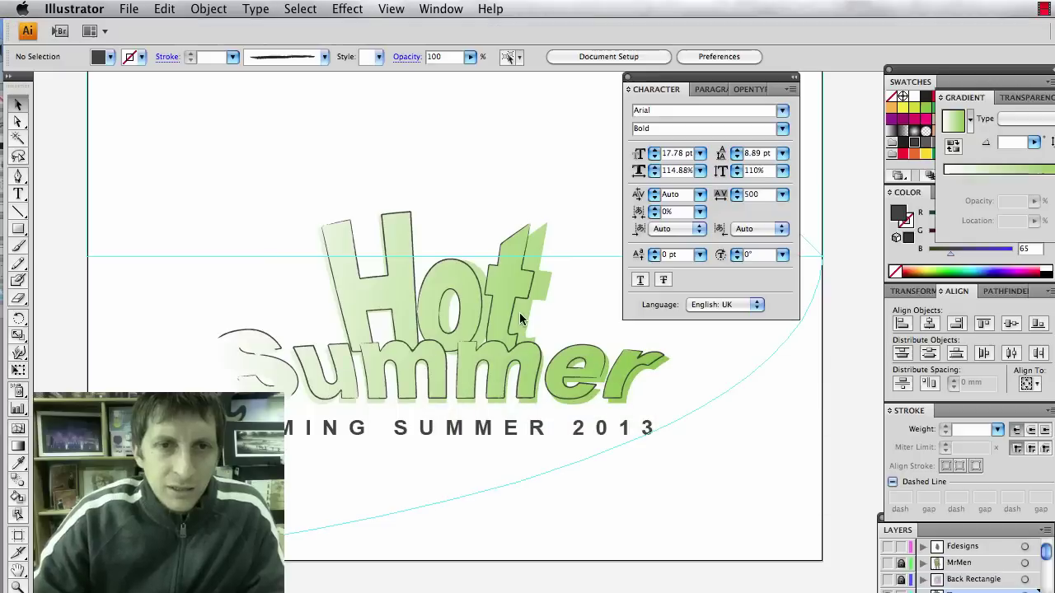
Pick the Type tool in Illustrator, then return to the DaFont film results.
key("t")
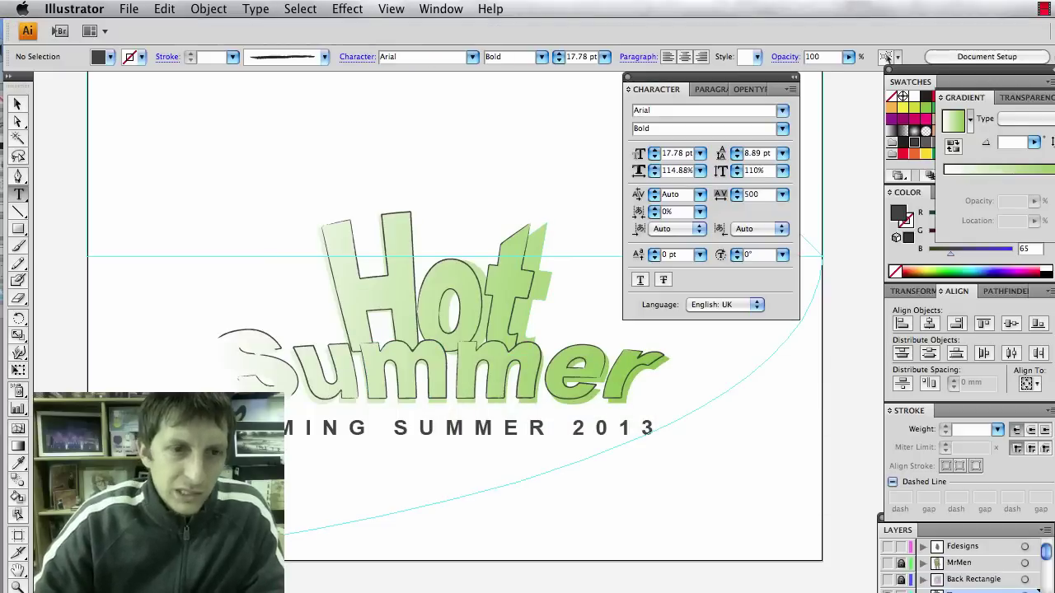
key("super+Tab")
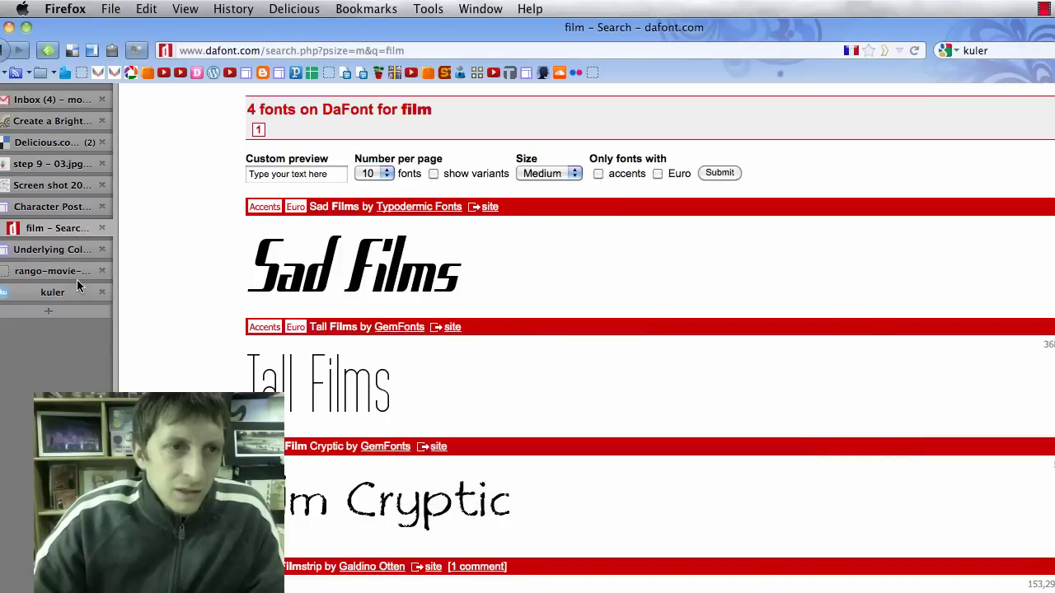
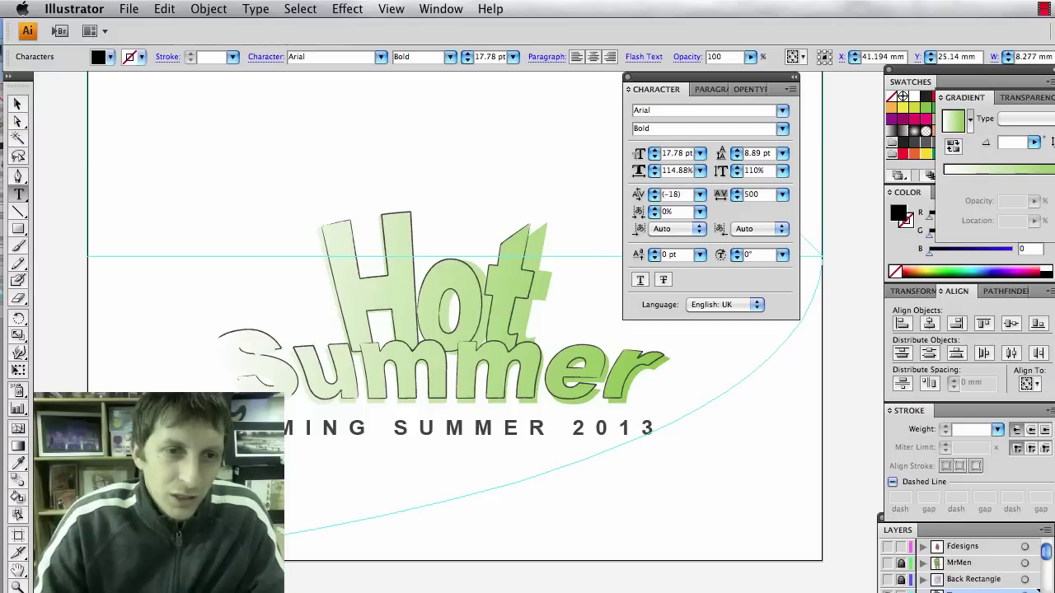
Type the 'designed by' credit line beneath COMING SUMMER 2013 and select the whole line.
type("NED Y")
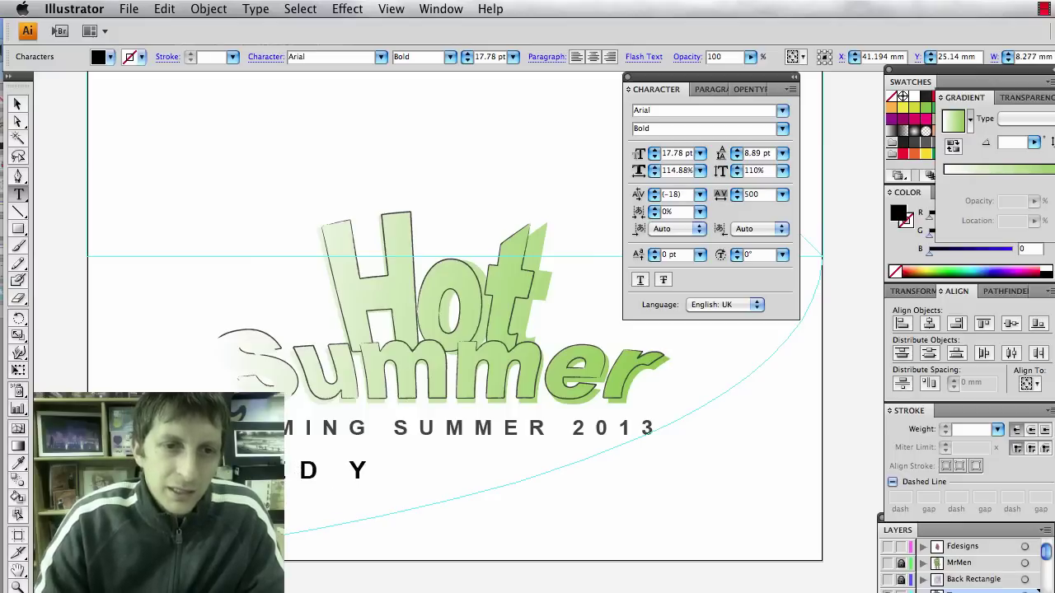
key("BackSpace")
type("BY MR. HEIL")
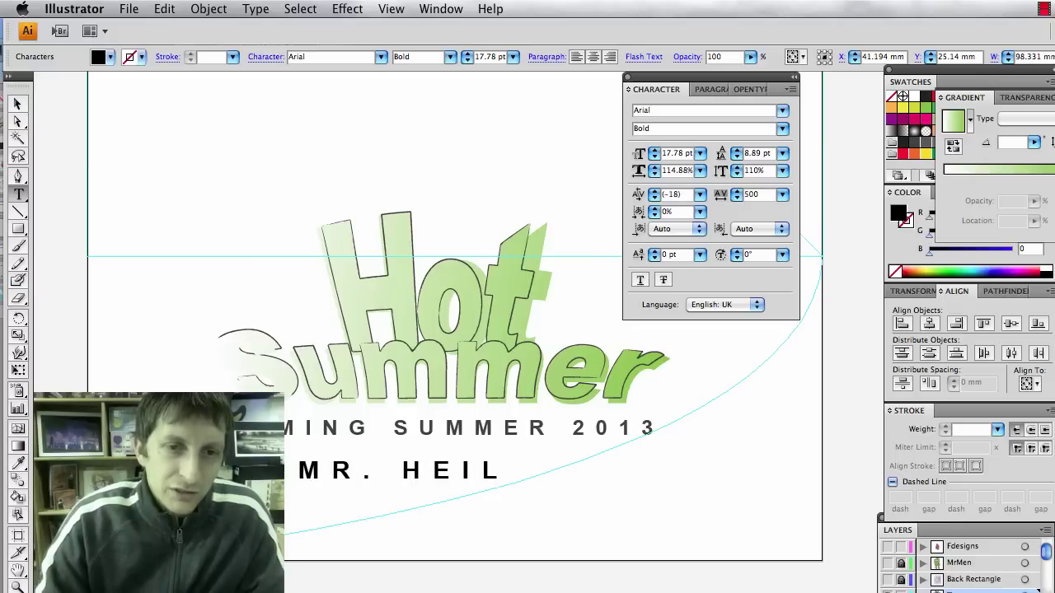
triple_click(383, 439)
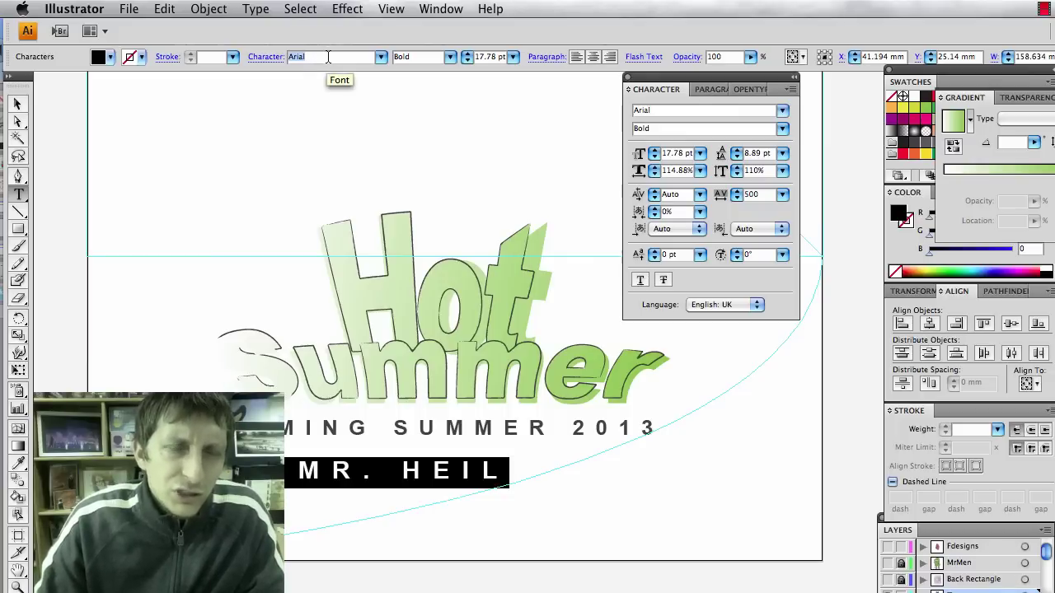
Set the credit line in Tall Films and step its tracking down through 100 and 75 to 50.
type("Tall Films")
key("Return")
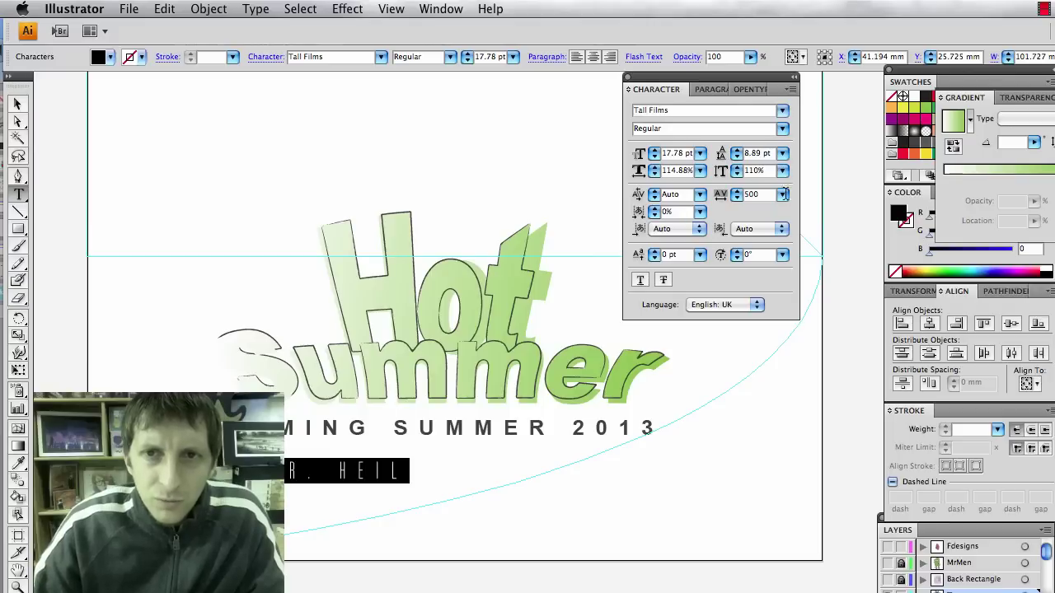
left_click(783, 196)
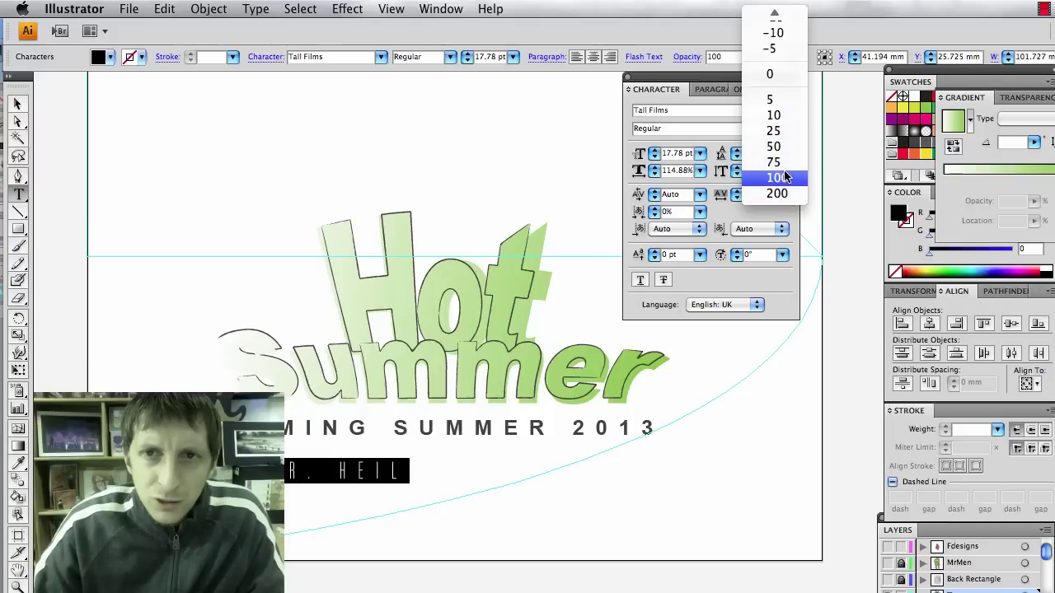
left_click(778, 178)
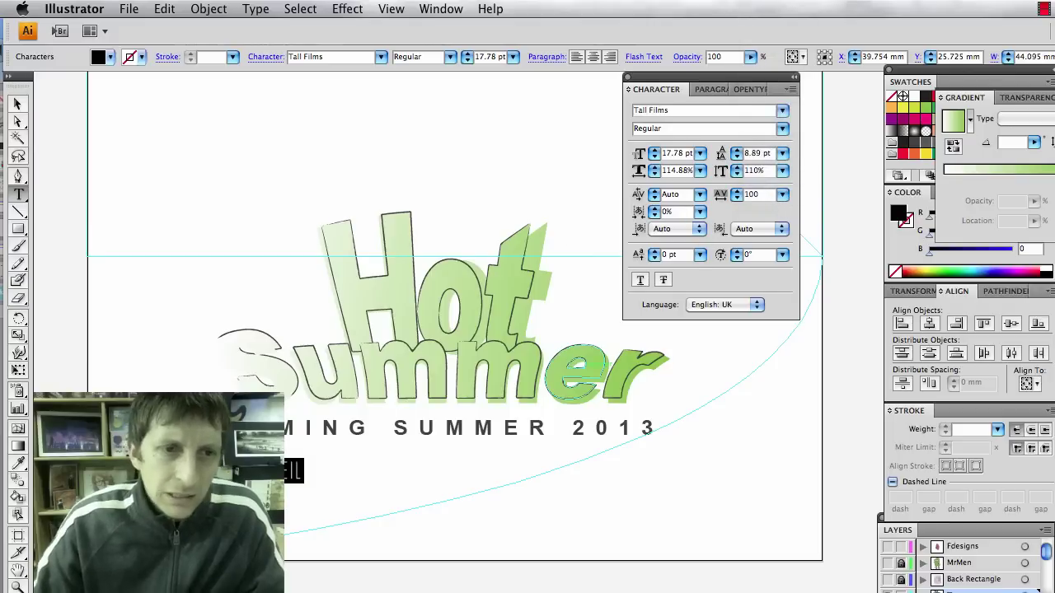
left_click(784, 196)
left_click(778, 177)
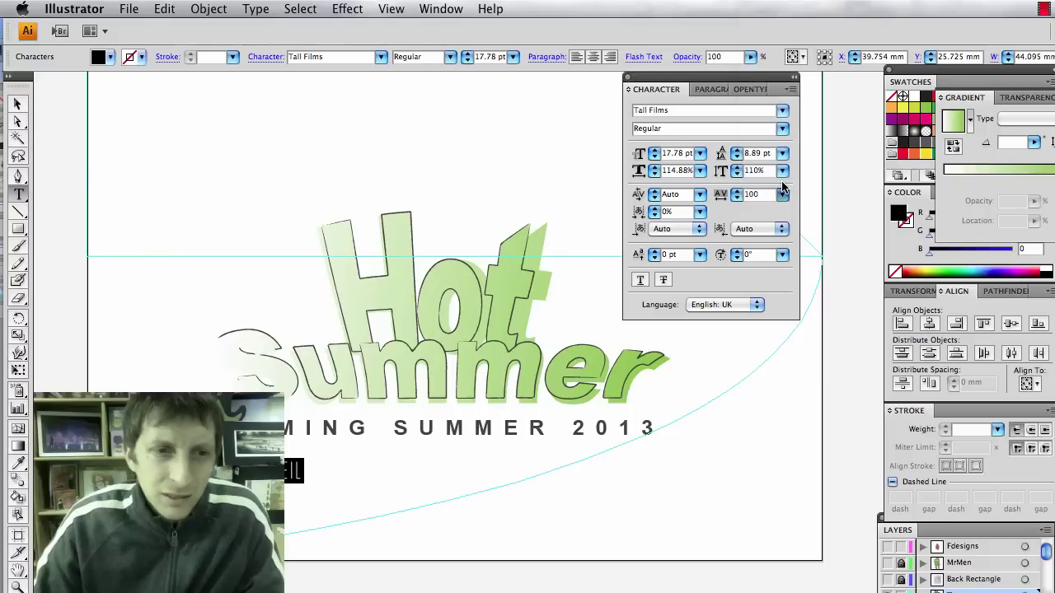
left_click(783, 196)
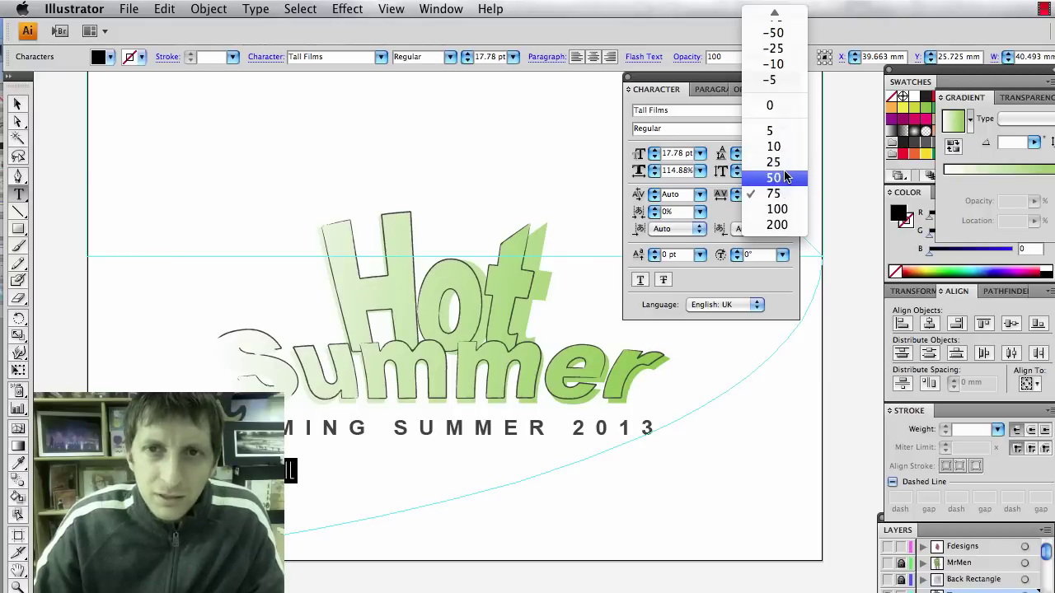
left_click(779, 177)
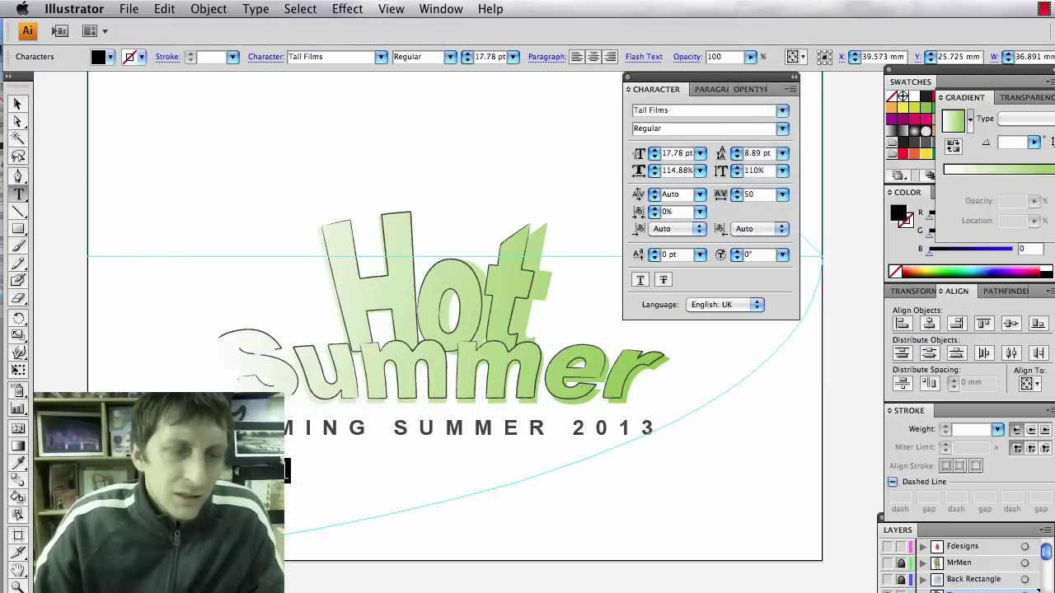
Check the Rango poster reference in the browser, then return to the artwork.
key("super+Tab")
left_click(52, 271)
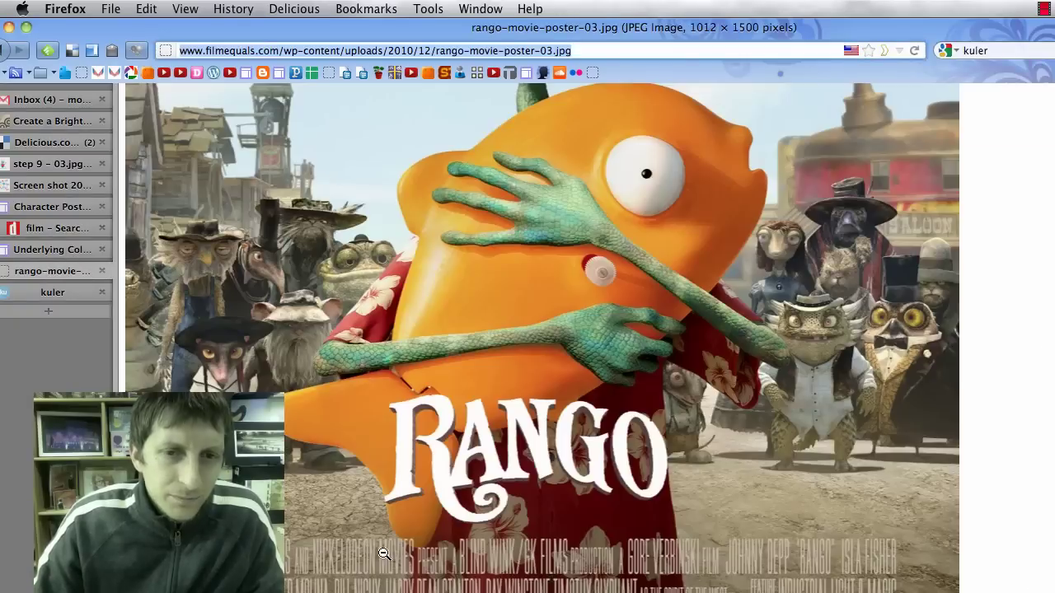
key("super+Tab")
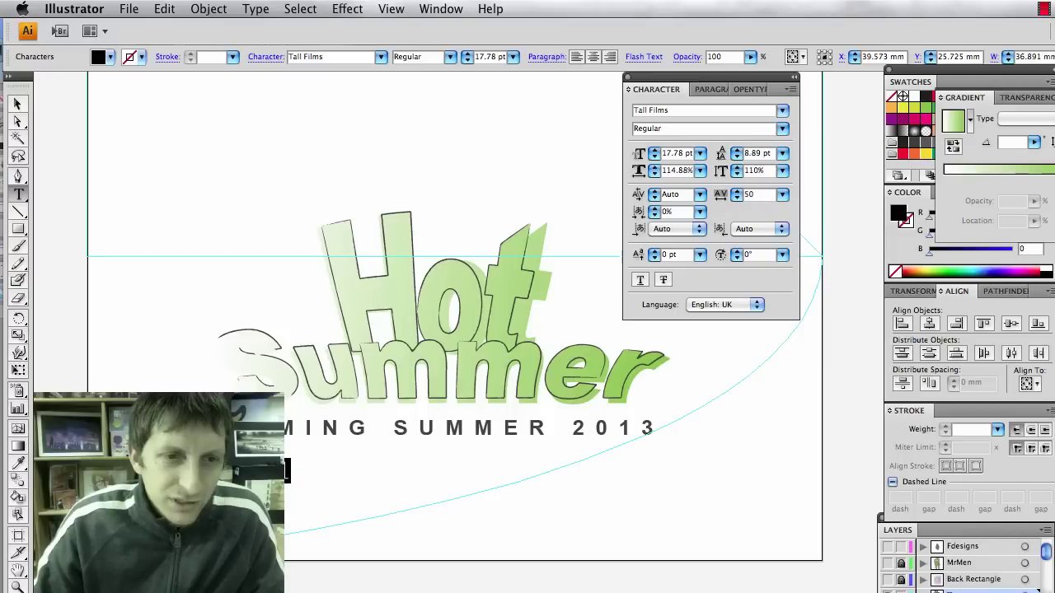
Tighten the credit line's tracking to 25 and deselect it to compare with the Rango reference.
left_click(785, 198)
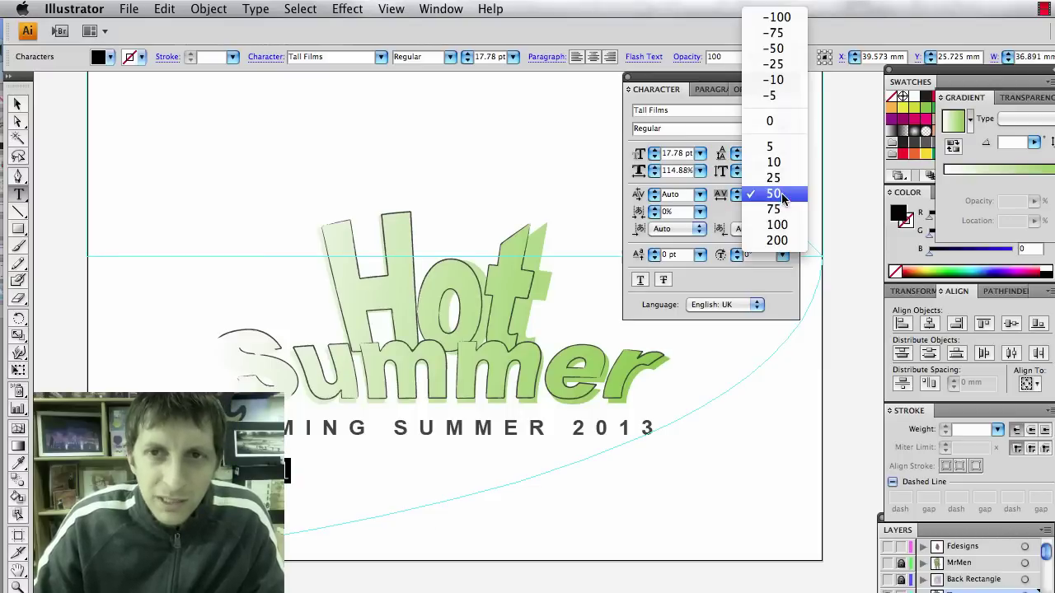
left_click(781, 177)
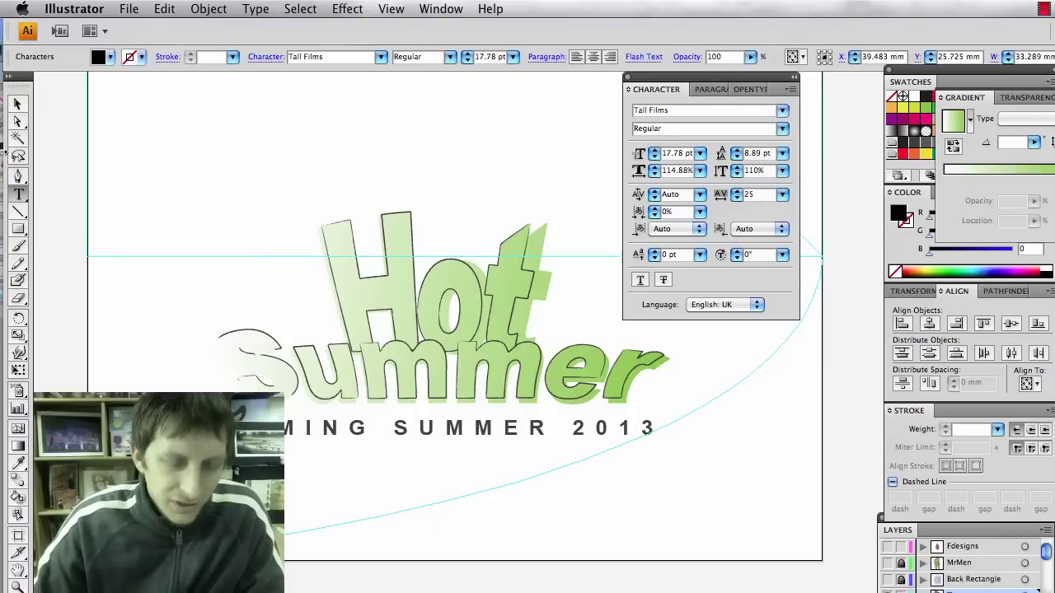
left_click(17, 104)
key("super+shift+a")
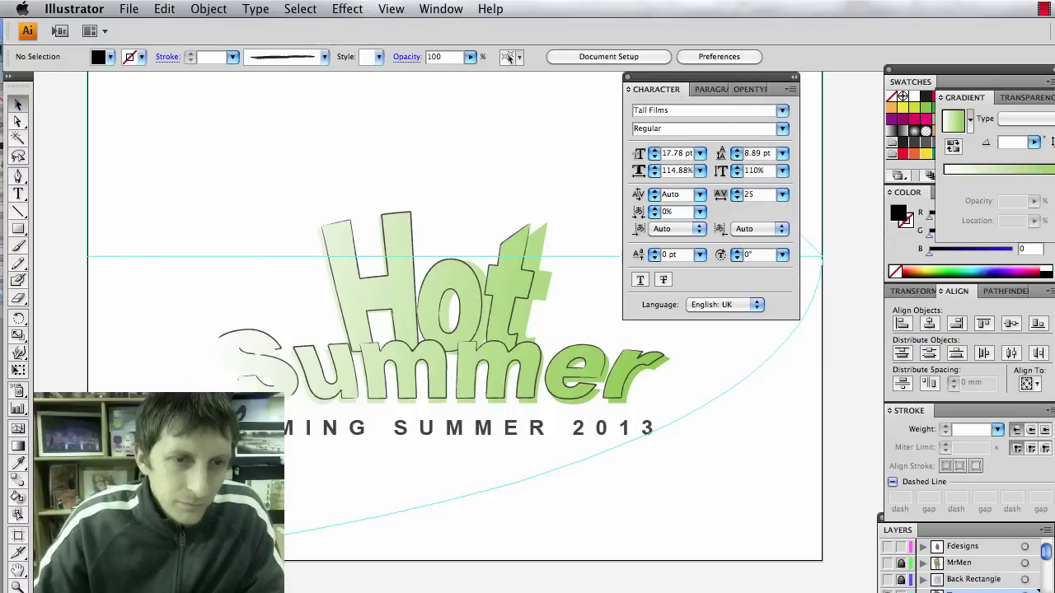
left_click(308, 471)
left_click(365, 527)
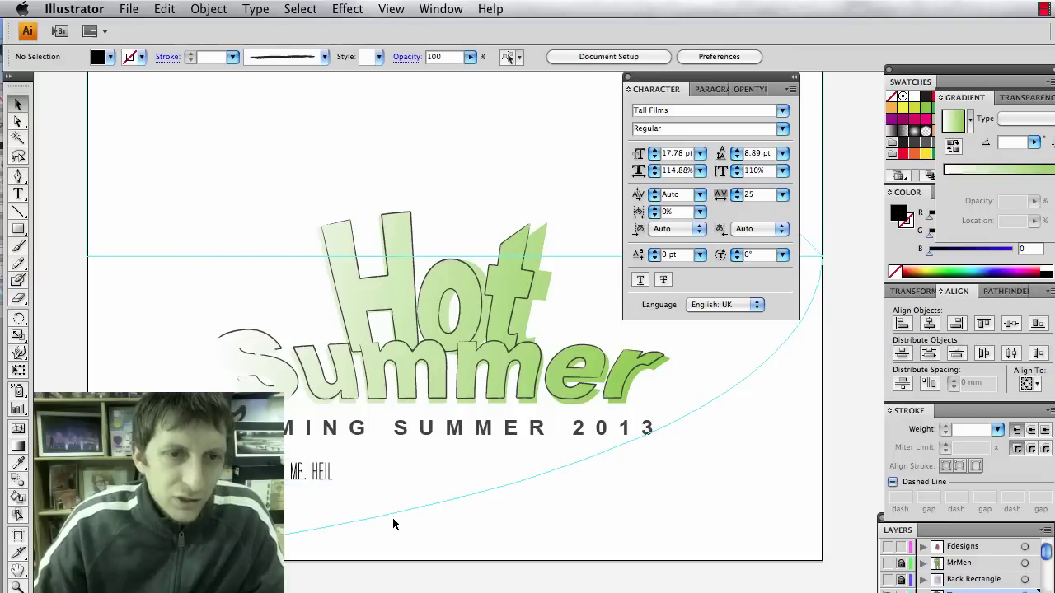
key("super+Tab")
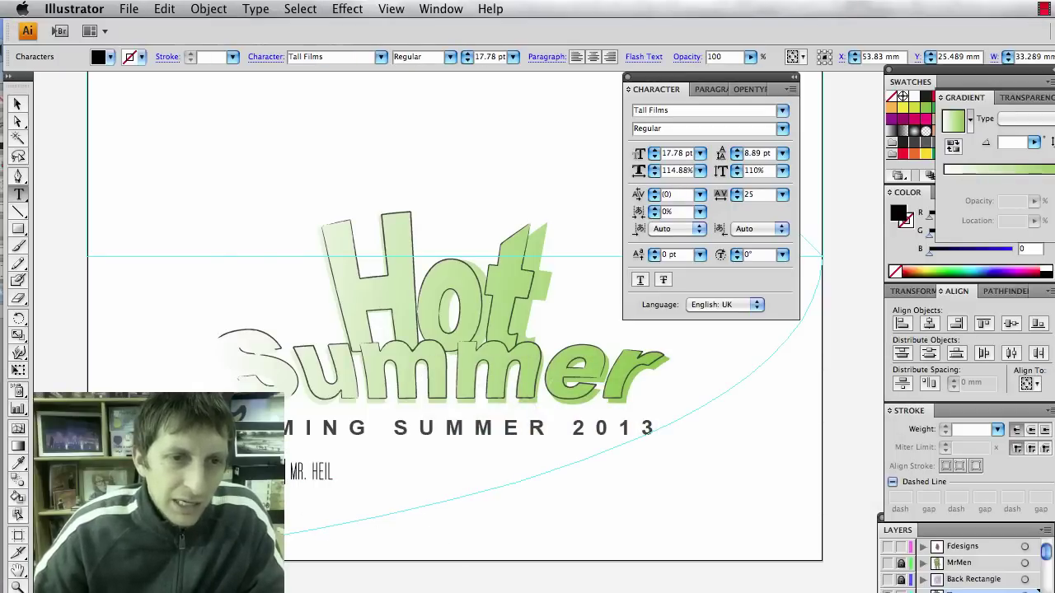
left_click(287, 471)
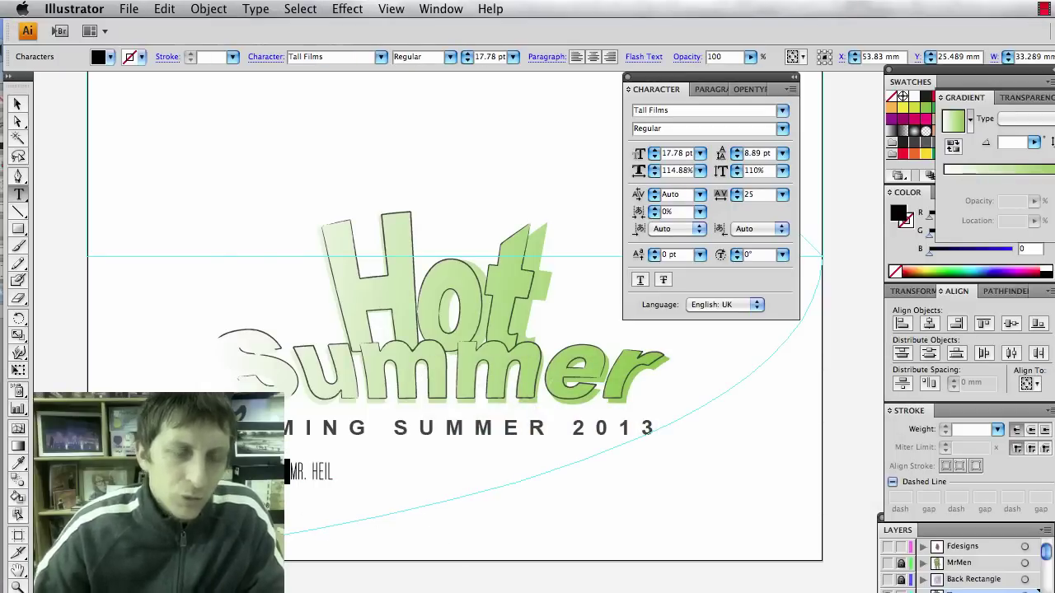
key("Right")
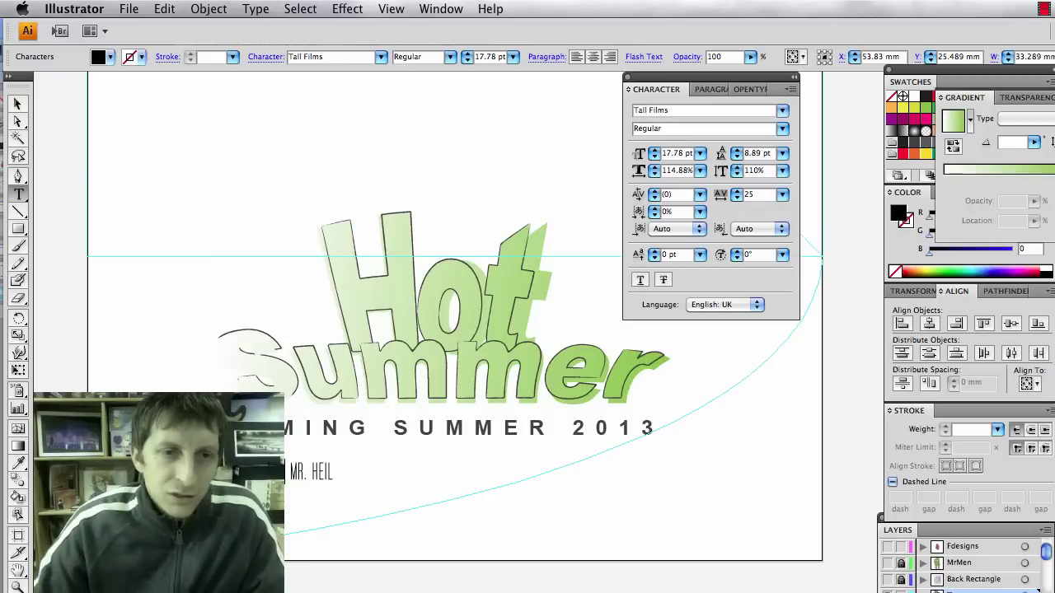
left_click(793, 91)
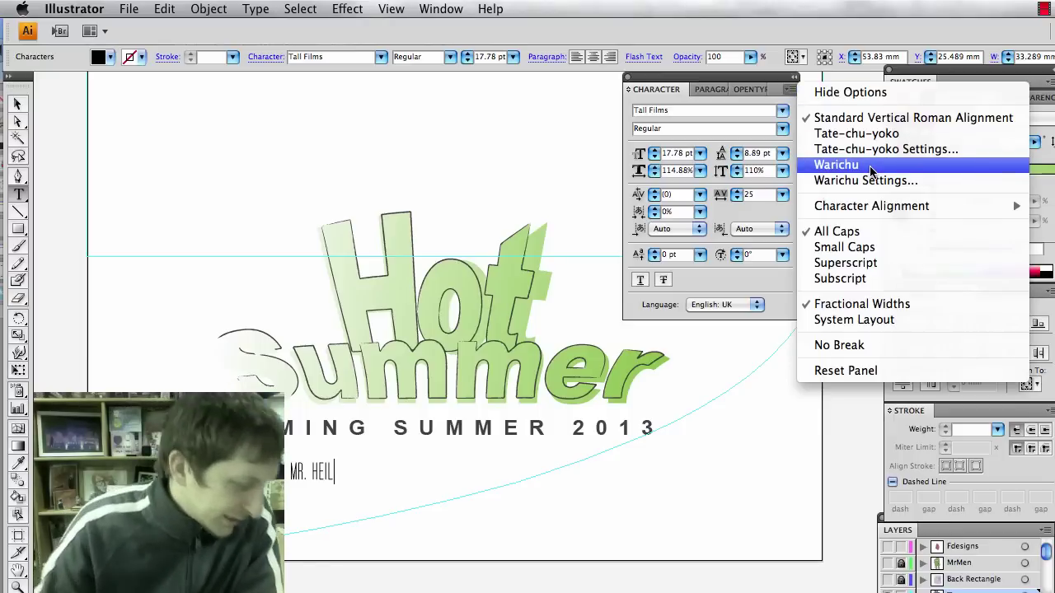
left_click(540, 144)
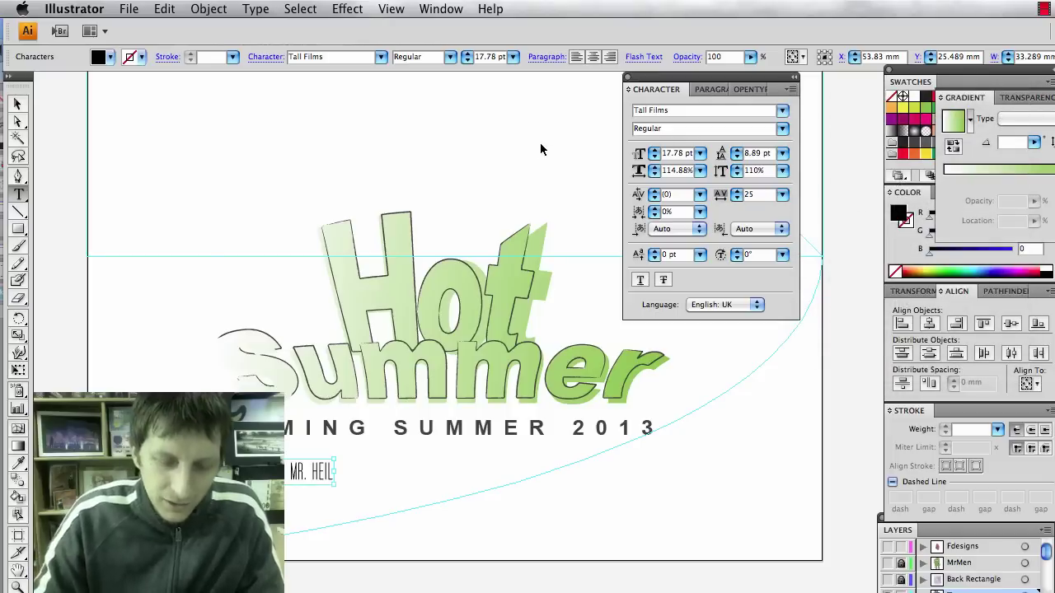
key("super+k")
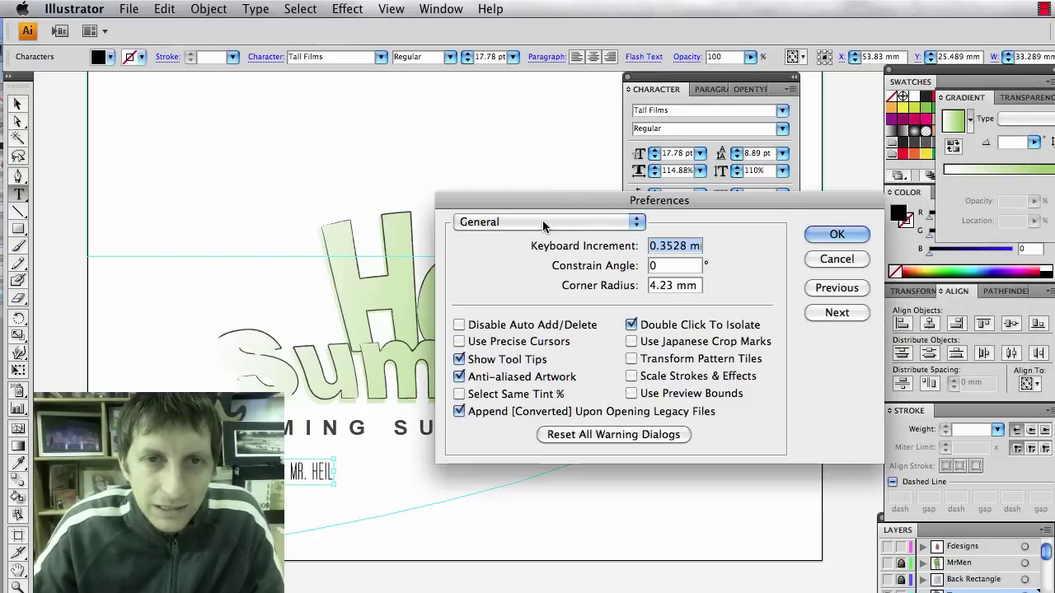
left_click(543, 223)
left_click(538, 249)
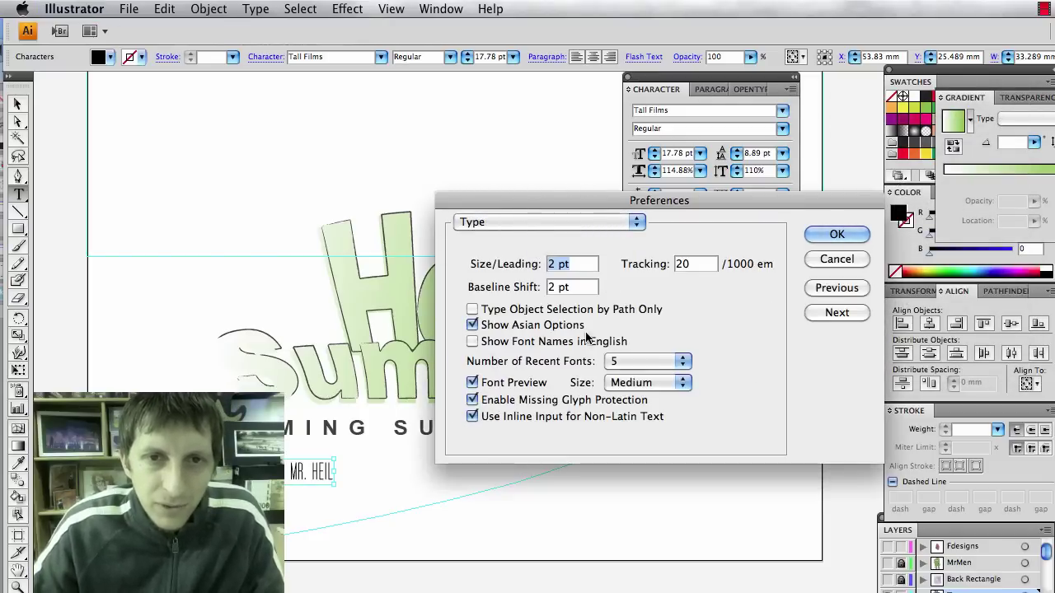
left_click(833, 235)
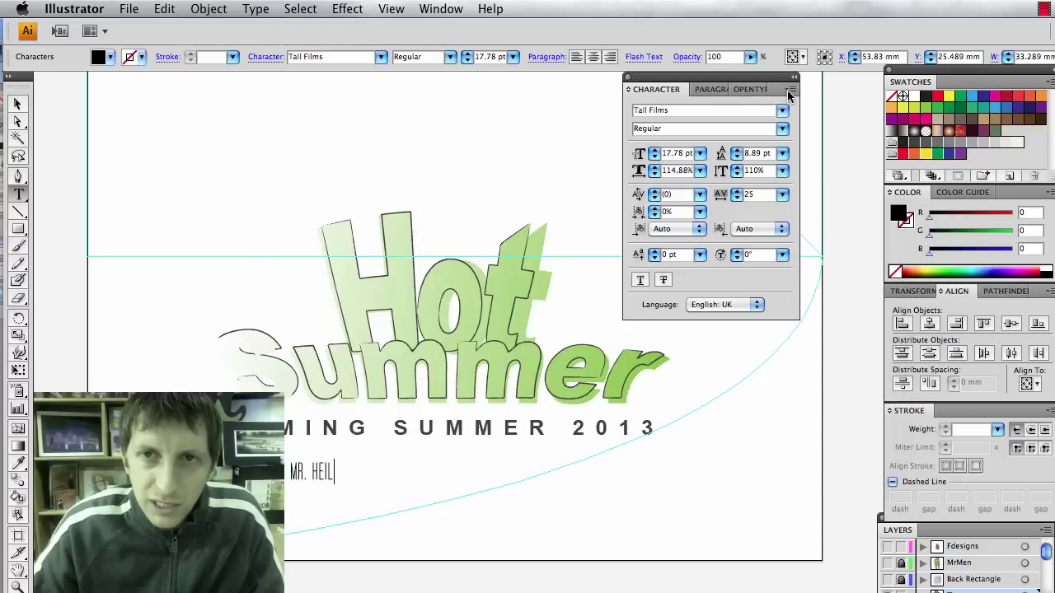
left_click(789, 91)
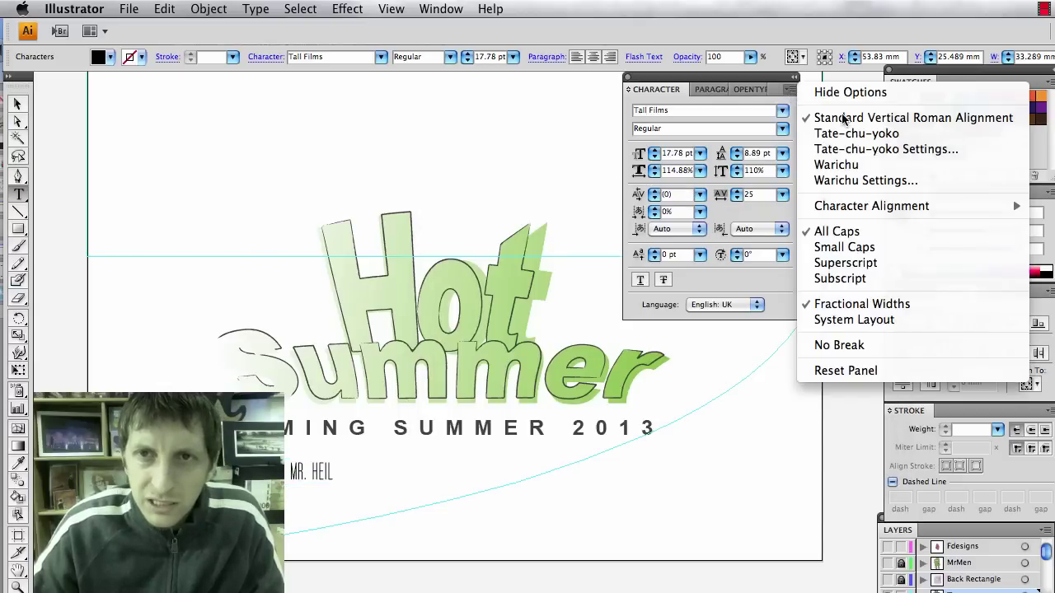
left_click(853, 167)
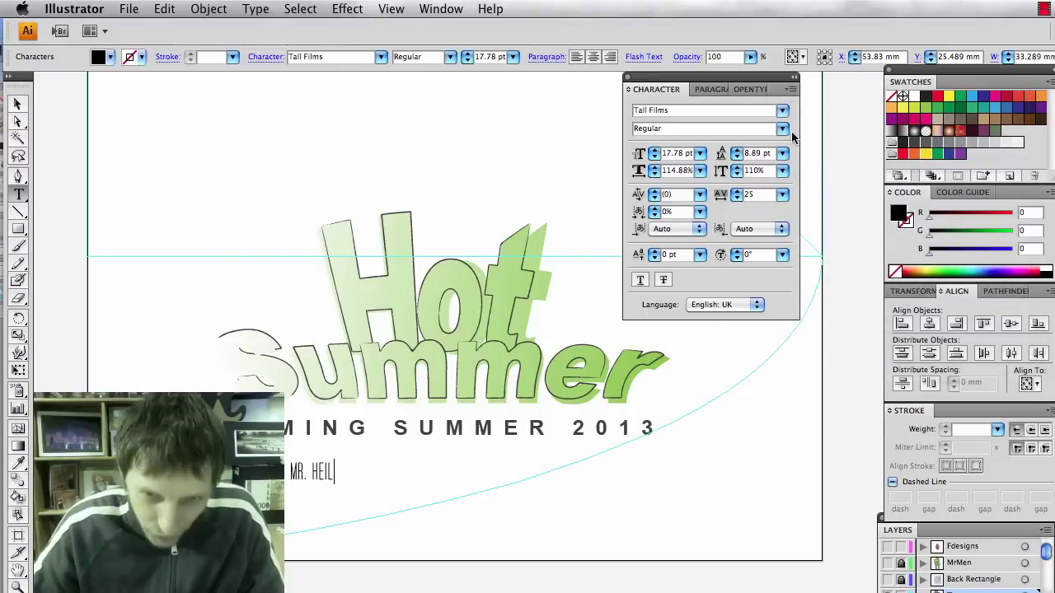
left_click(791, 89)
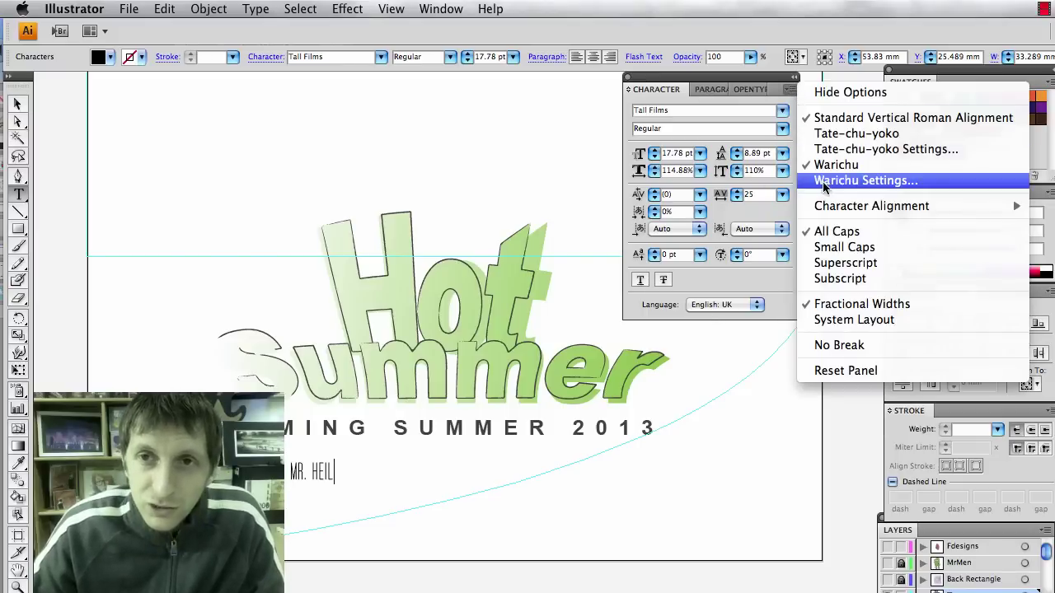
Set the Warichu alignment to Right aligned and turn Warichu on for the credit text.
left_click(824, 181)
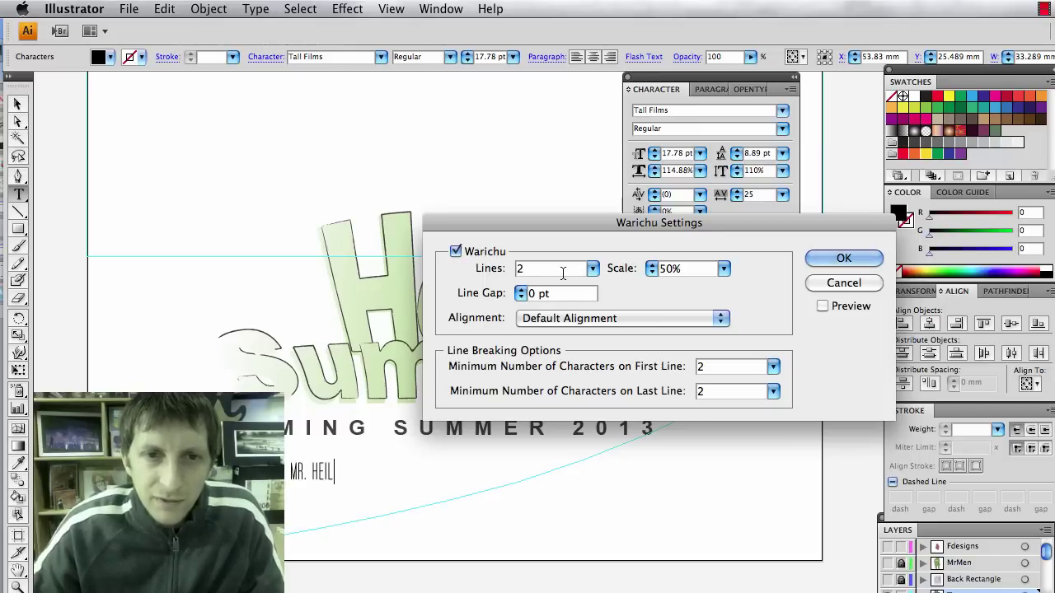
left_click(569, 319)
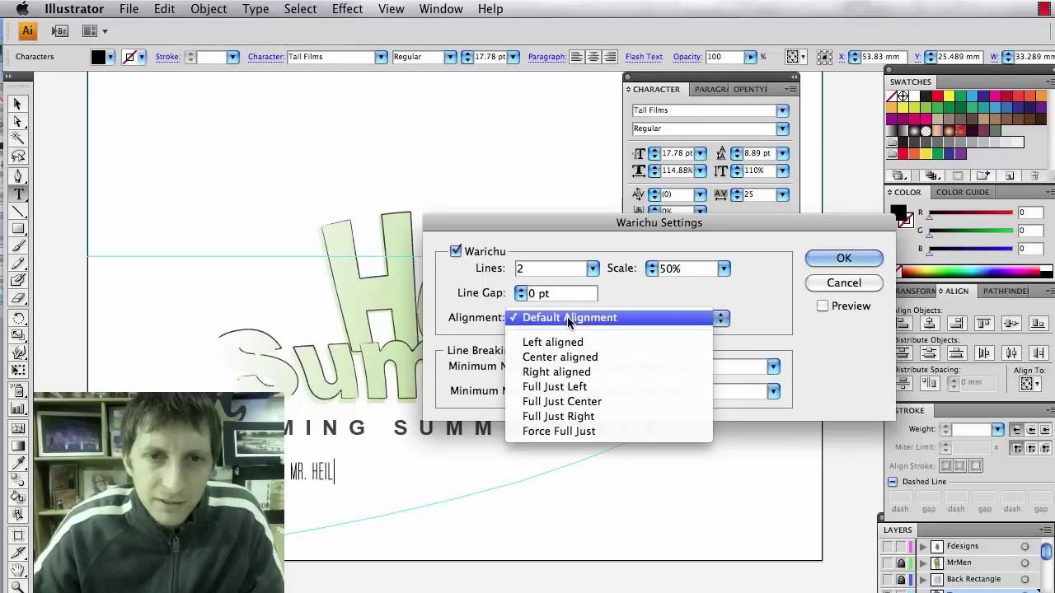
left_click(595, 372)
left_click(839, 259)
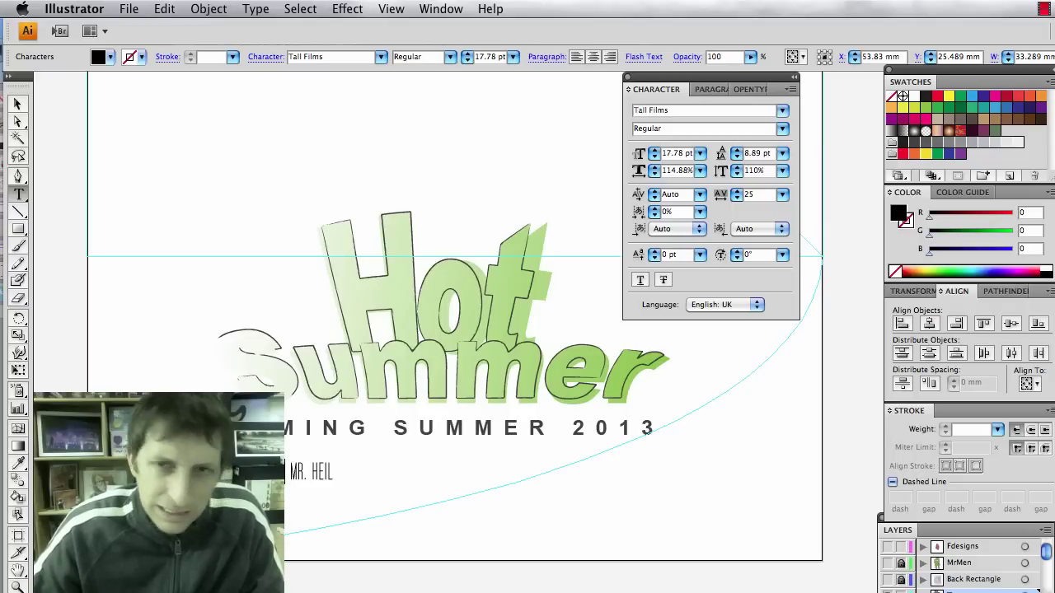
left_click(794, 90)
left_click(833, 164)
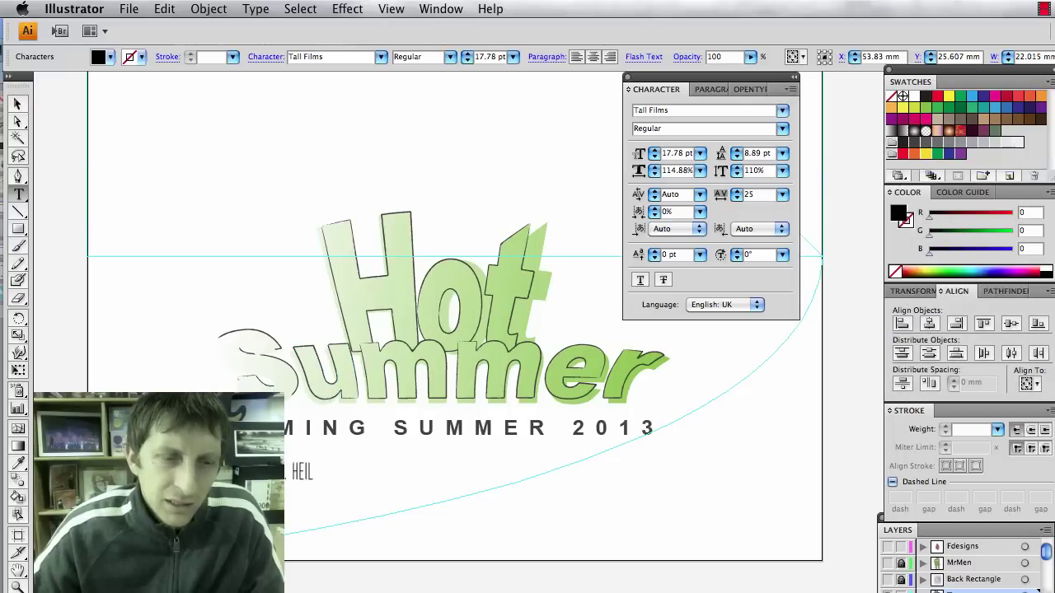
Set the Warichu alignment of the credit text to Right aligned.
scroll(255, 483, "up", 10)
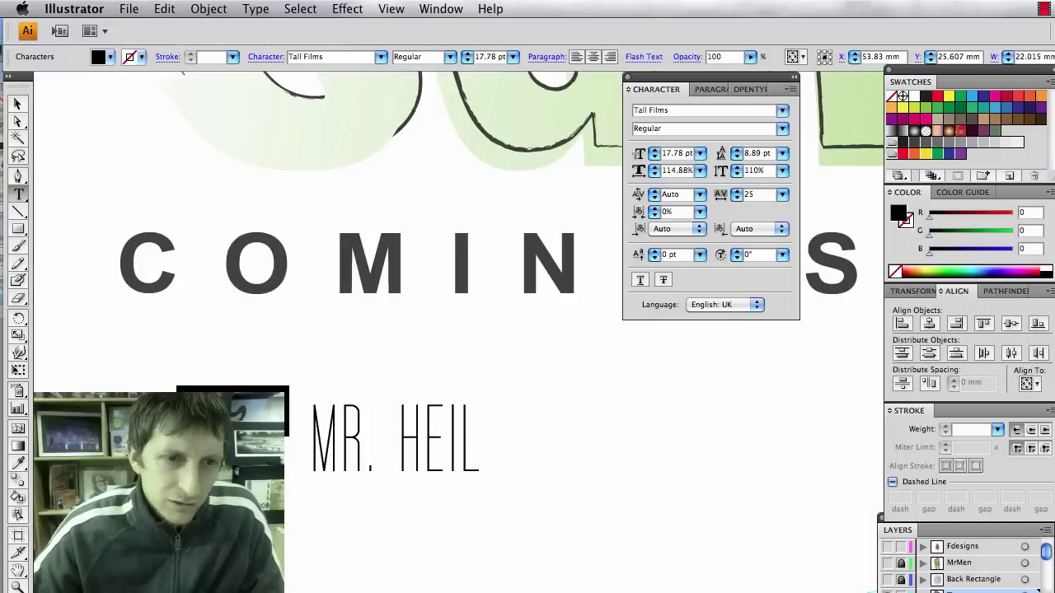
scroll(450, 261, "down", 4)
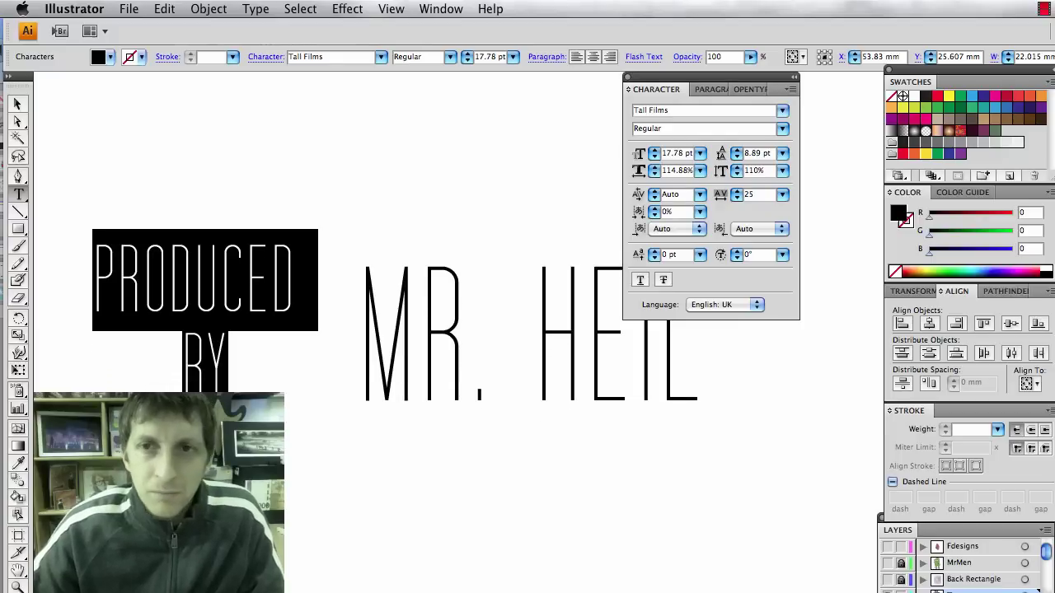
left_click(791, 89)
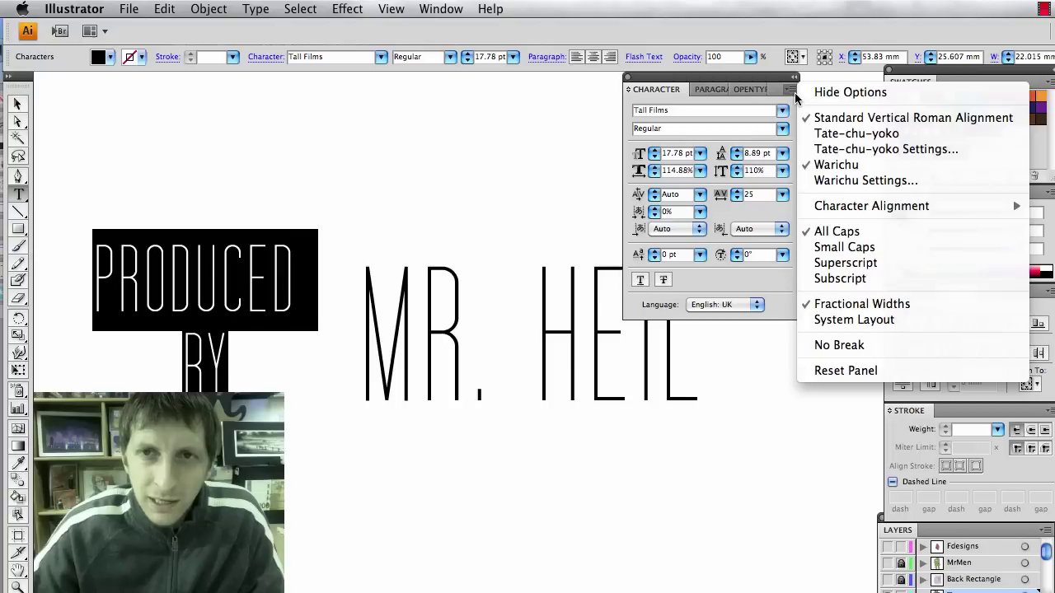
left_click(853, 180)
left_click(544, 319)
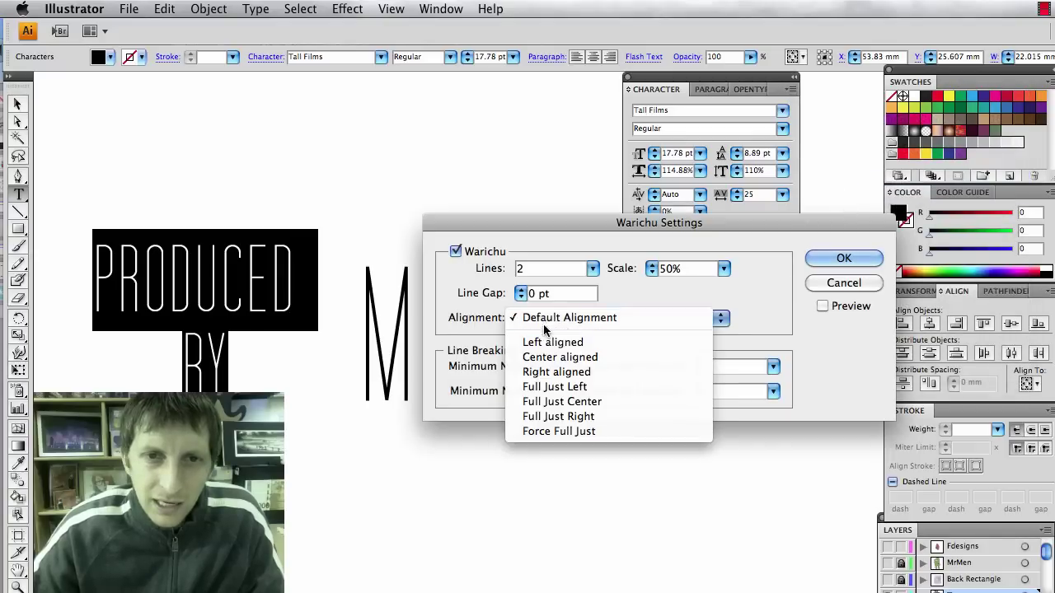
left_click(557, 371)
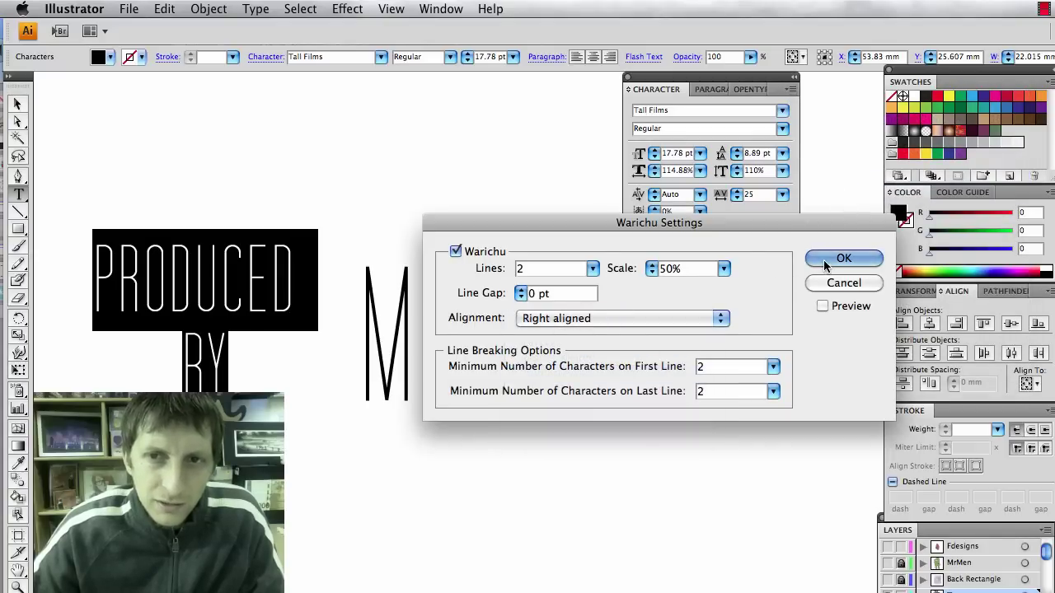
left_click(843, 258)
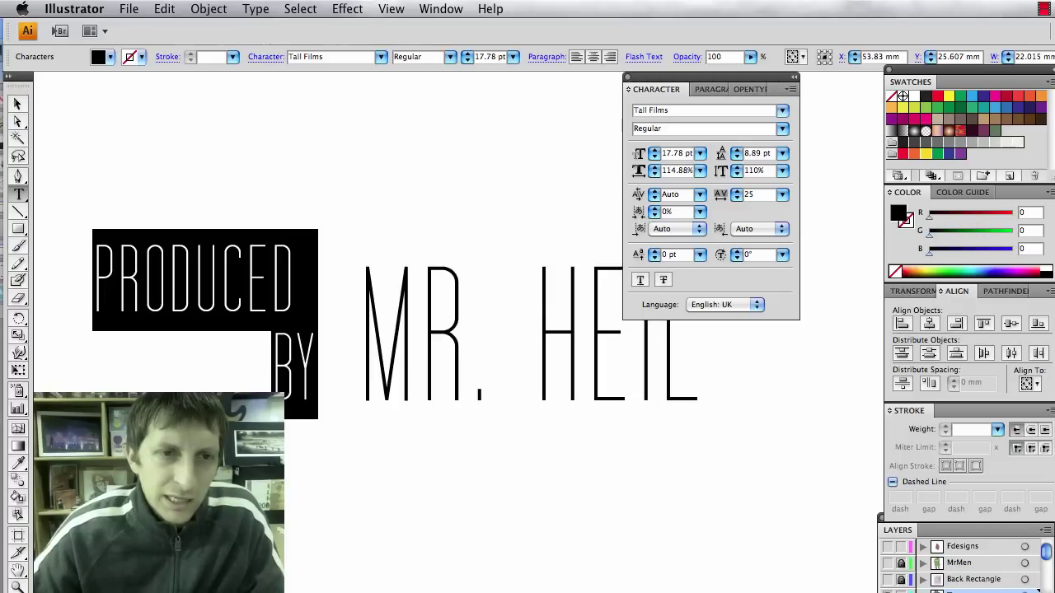
Replace the space between PRODUCED and BY with a line break, then select the words.
key("Right")
key("Left")
key("Left")
key("BackSpace")
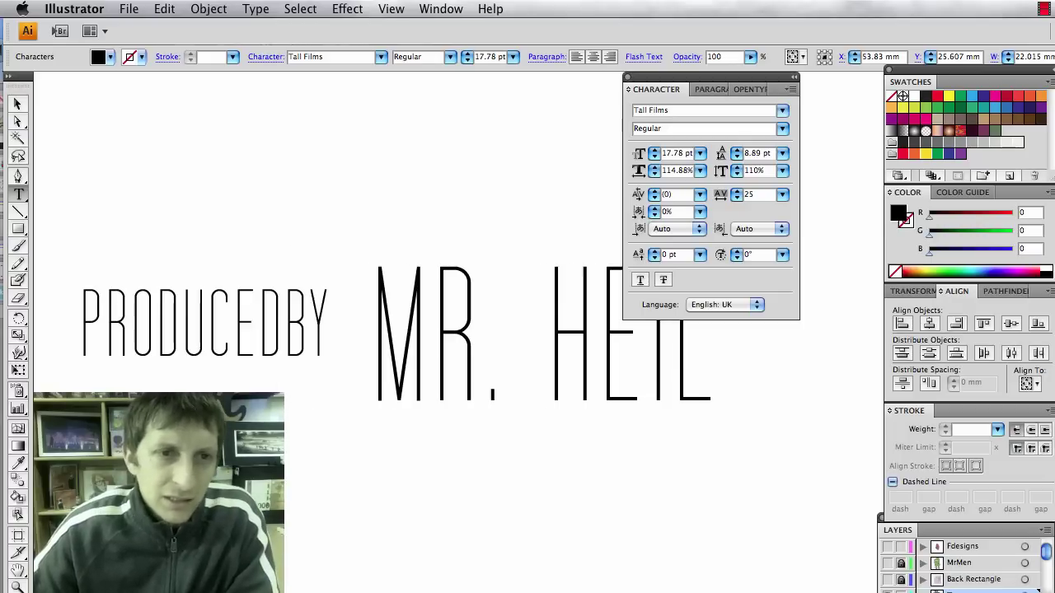
key("Return")
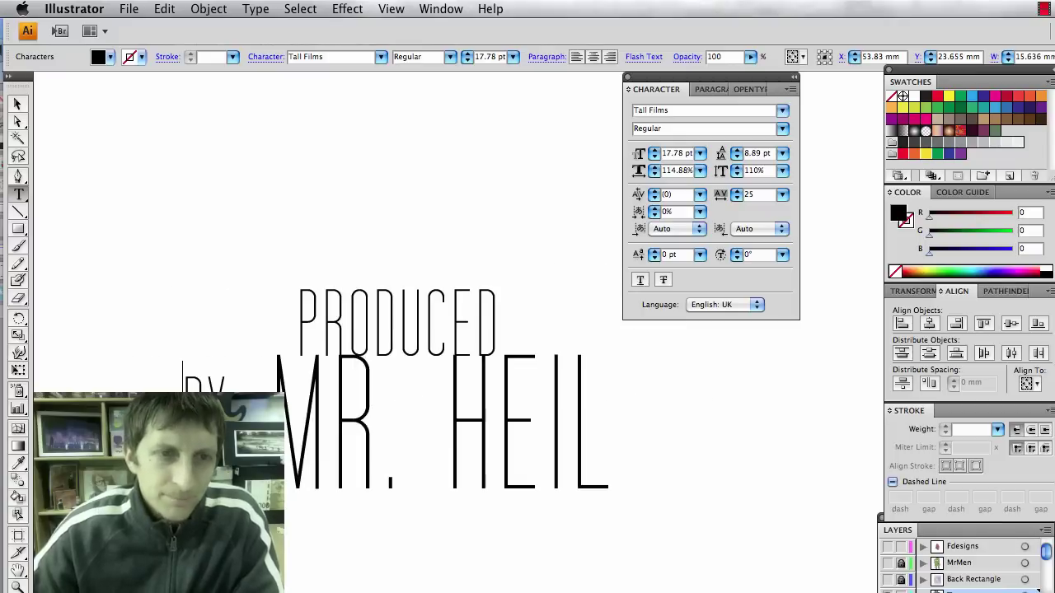
key("BackSpace")
key("Return")
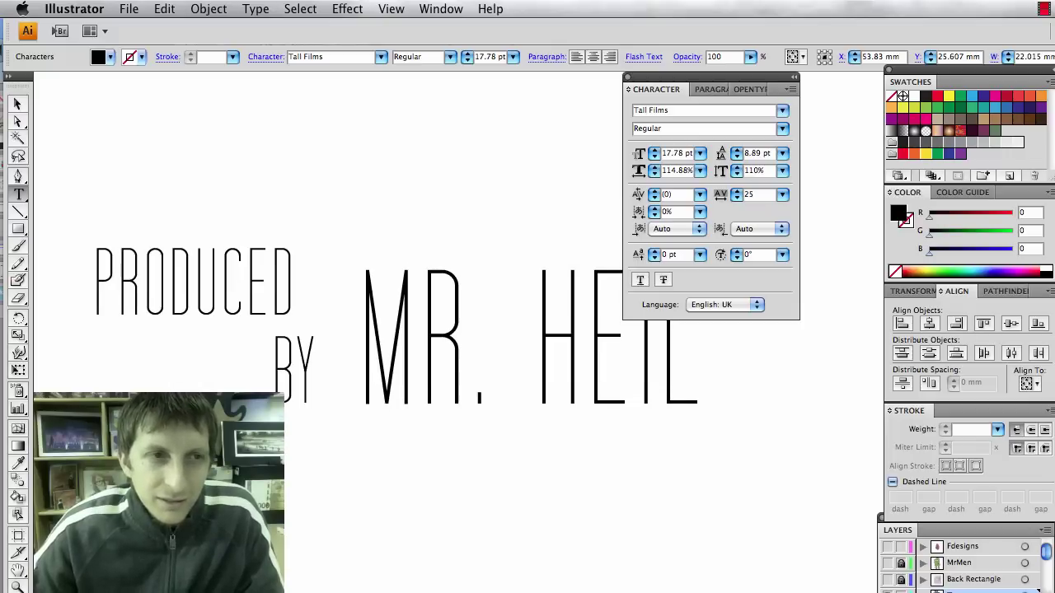
key("super+a")
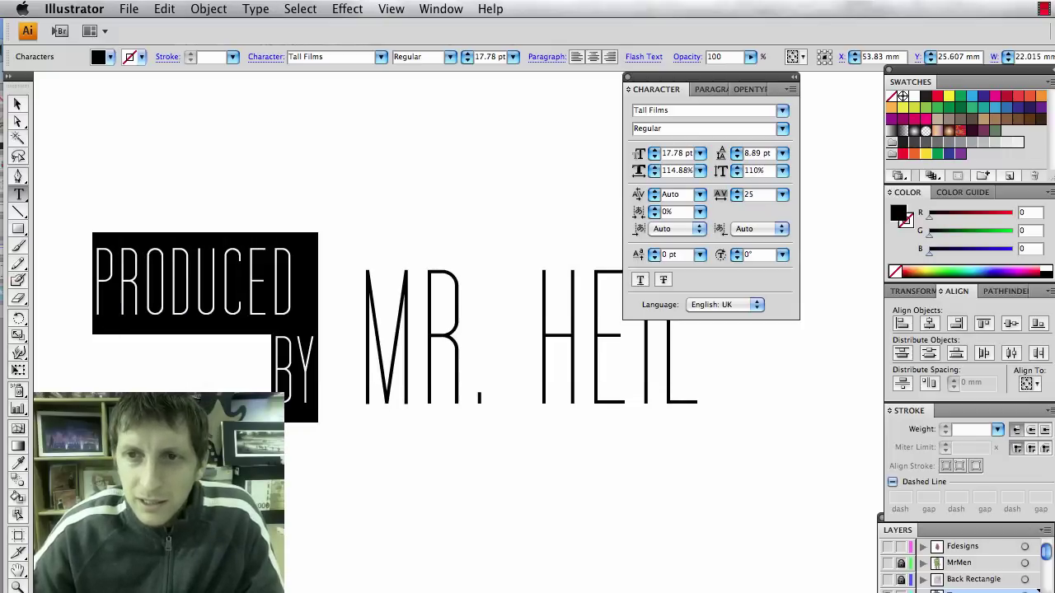
Show the Paragraph Styles panel from Window > Type.
left_click(441, 9)
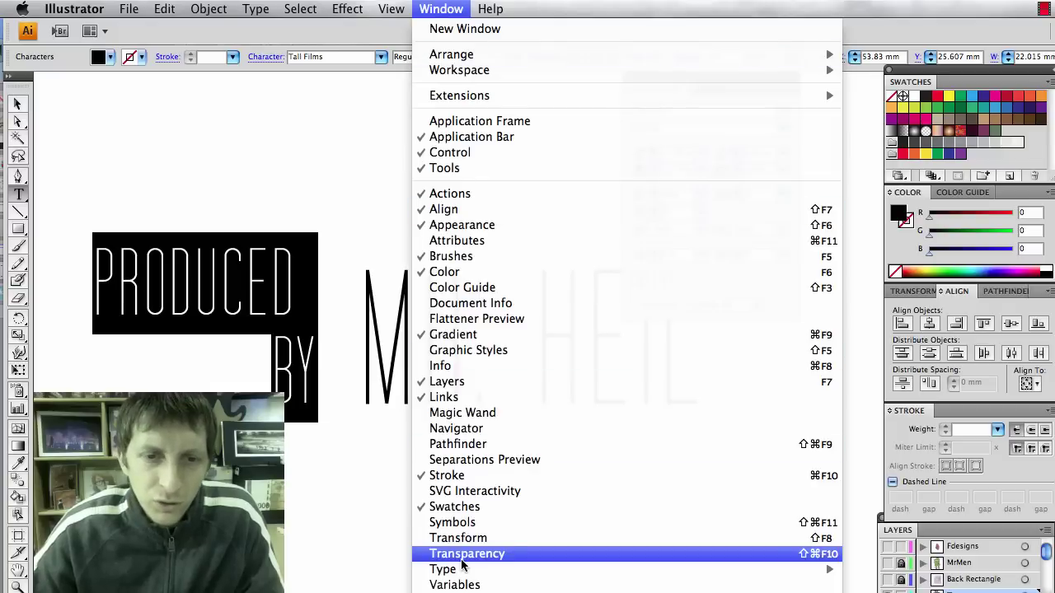
mouse_move(496, 570)
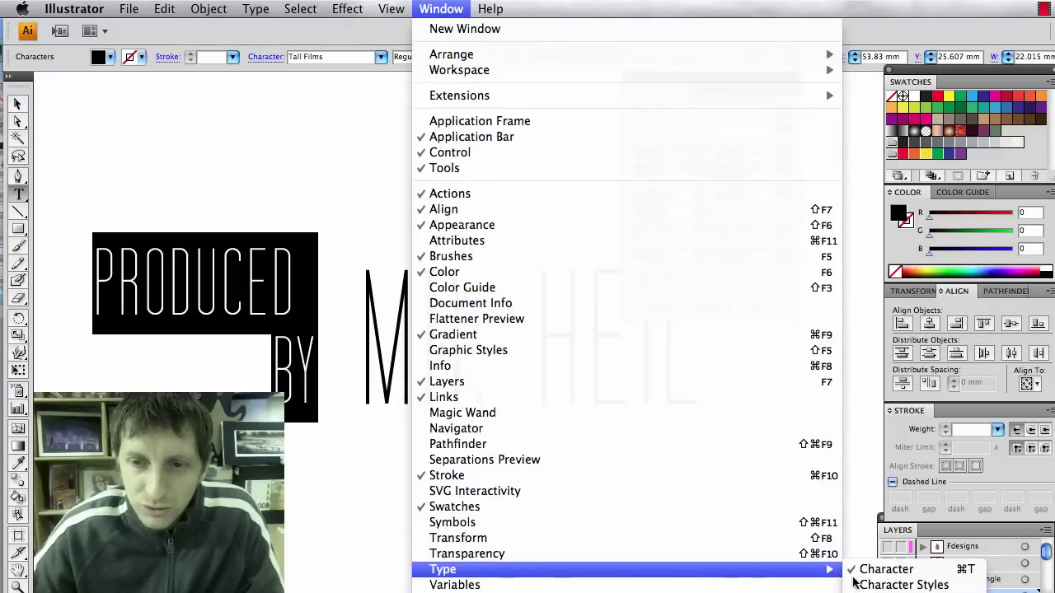
left_click(904, 584)
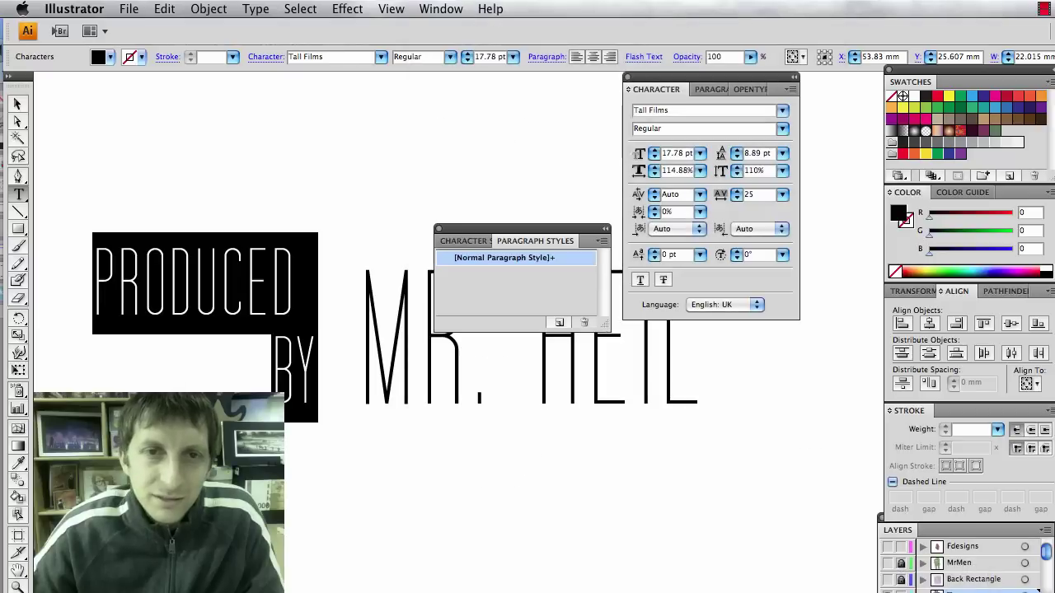
Create Paragraph Style 1 and move the Paragraph Styles panel aside.
left_click(559, 324)
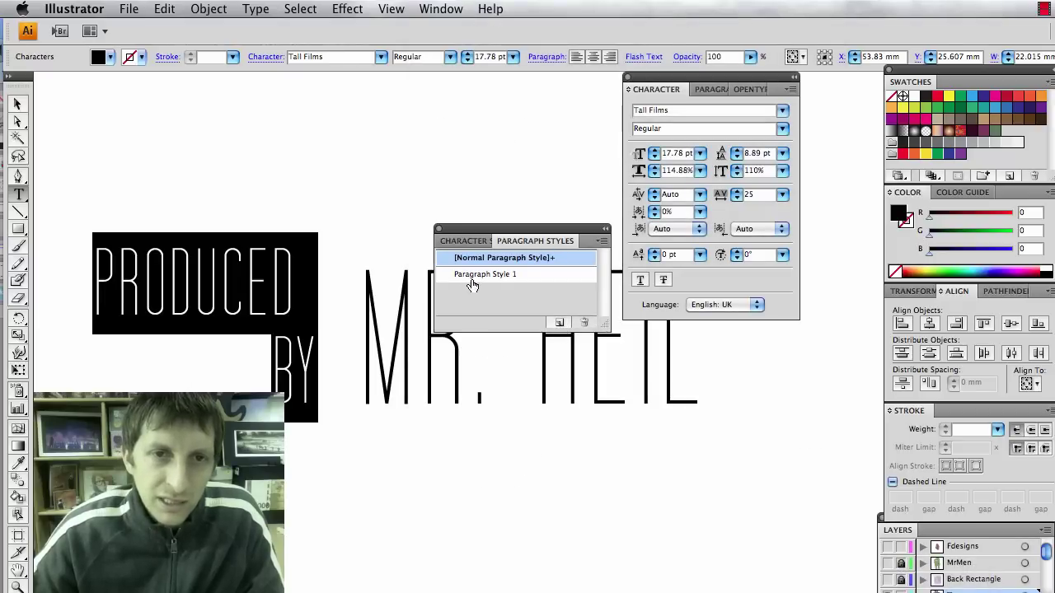
scroll(445, 330, "right", 5)
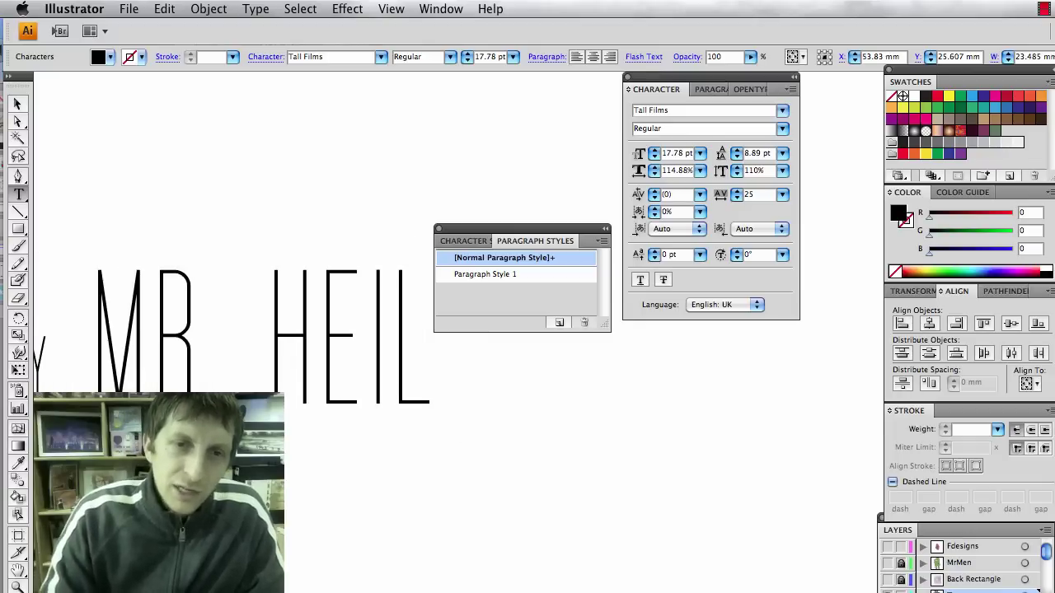
scroll(523, 229, "right", 3)
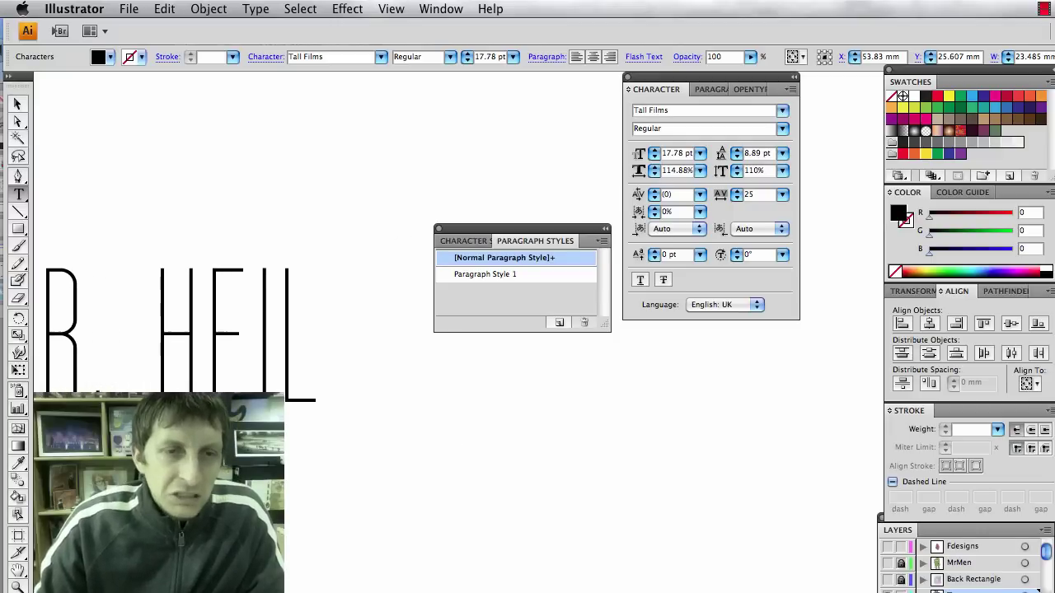
left_click_drag(523, 229, 787, 449)
Type the MUSIC BY credit with the composer's name and select part of MUSIC BY.
type("M")
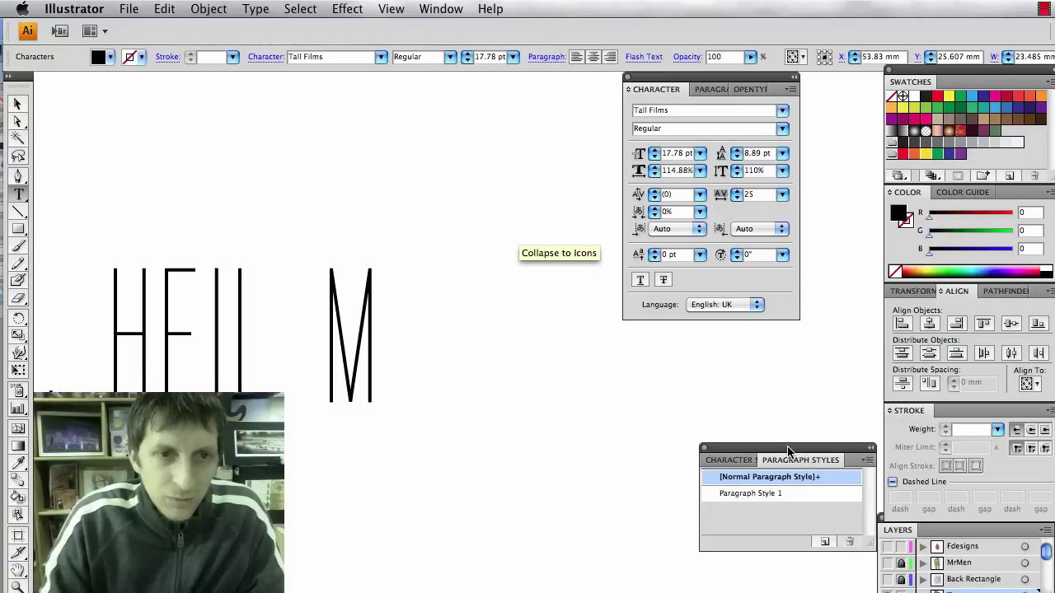
type("USIC BY")
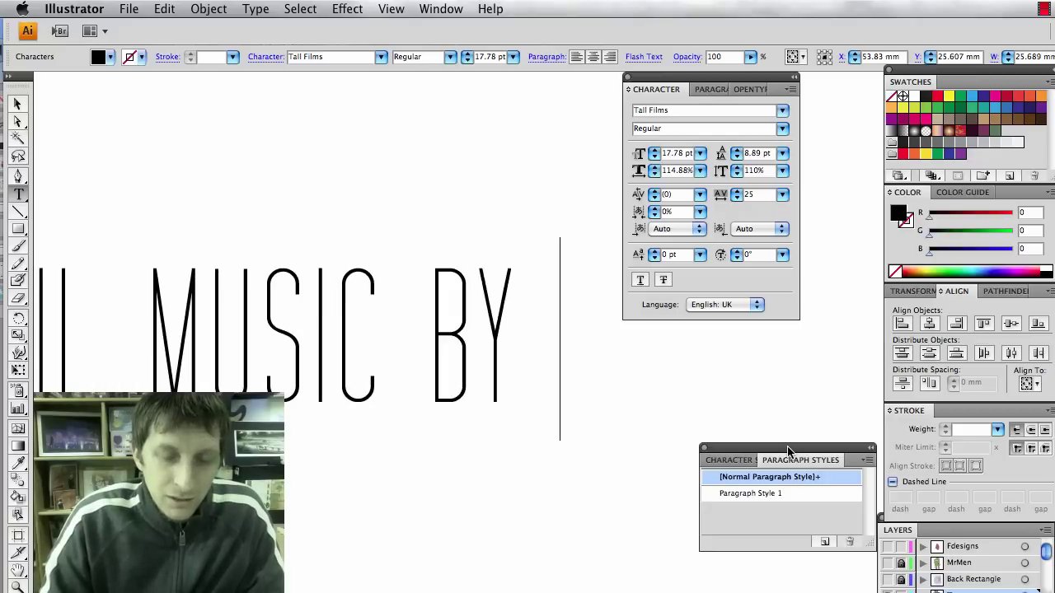
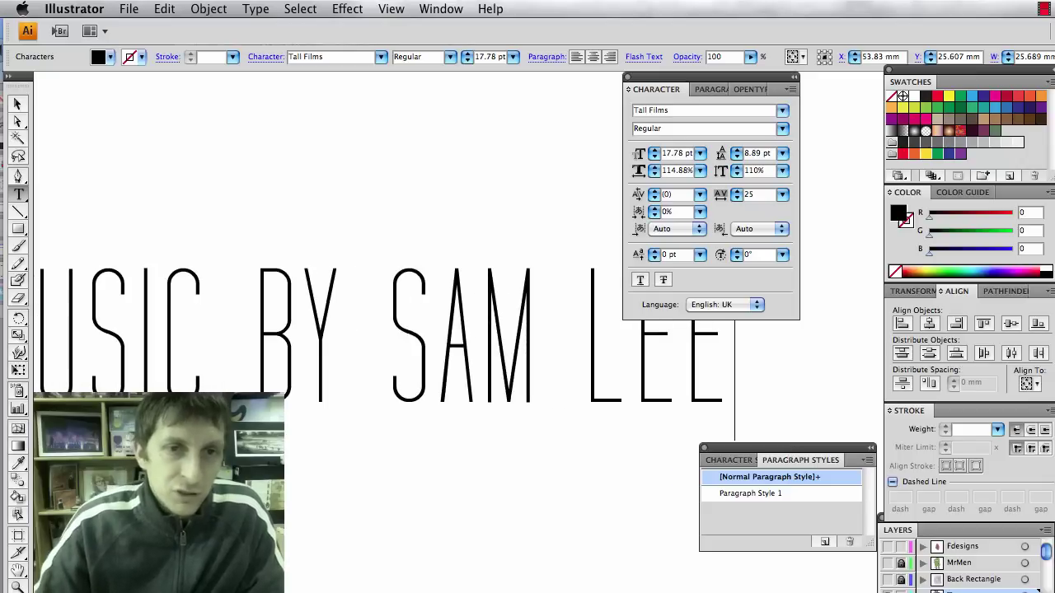
scroll(461, 330, "left", 5)
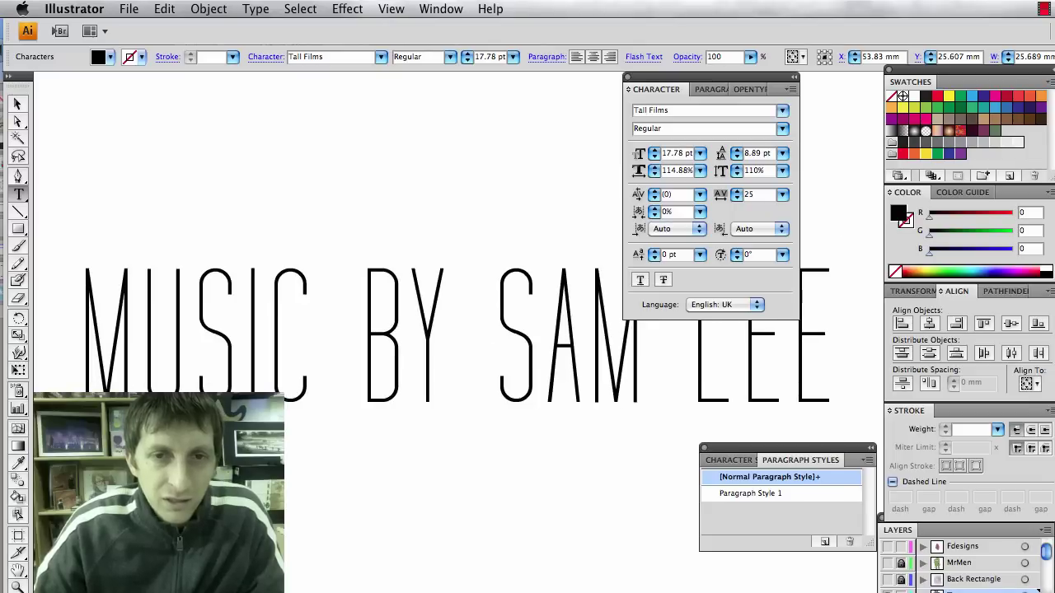
left_click_drag(452, 330, 79, 330)
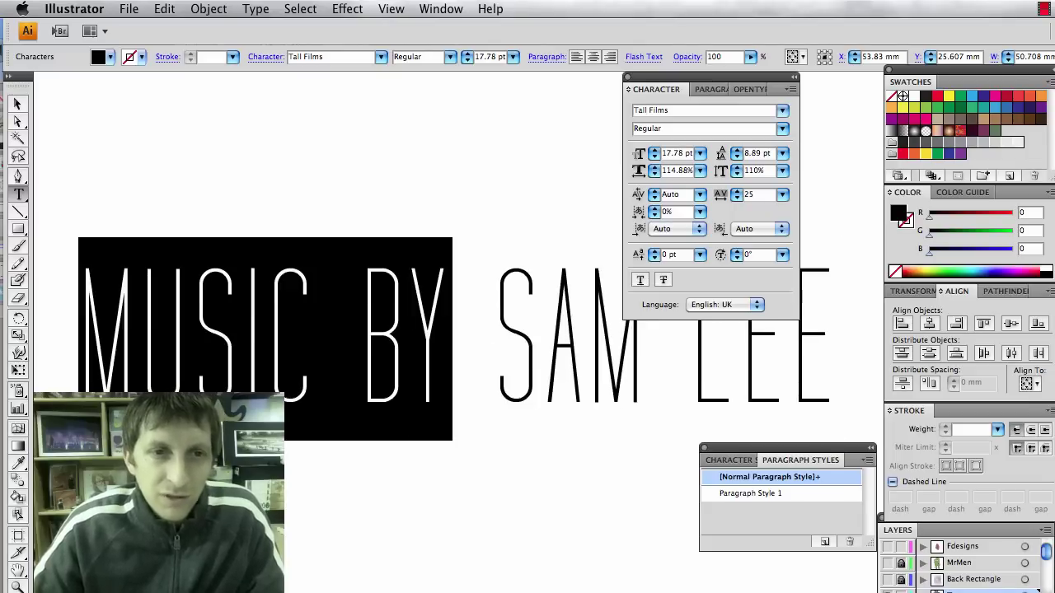
Make MUSIC BY right-aligned Warichu stacked text and place the cursor after the composer's name.
scroll(330, 329, "left", 3)
left_click(787, 89)
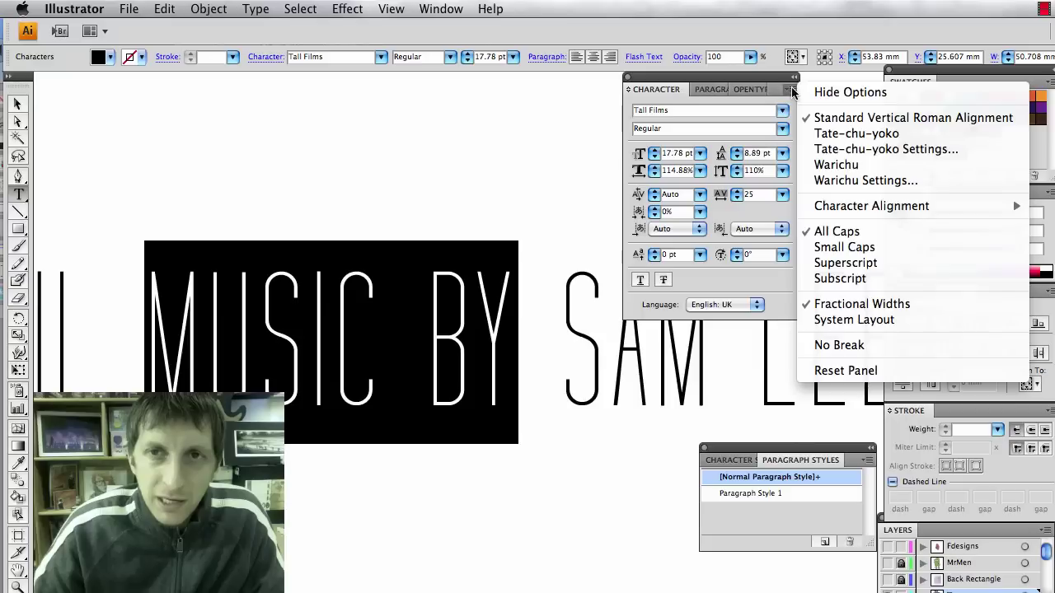
left_click(843, 168)
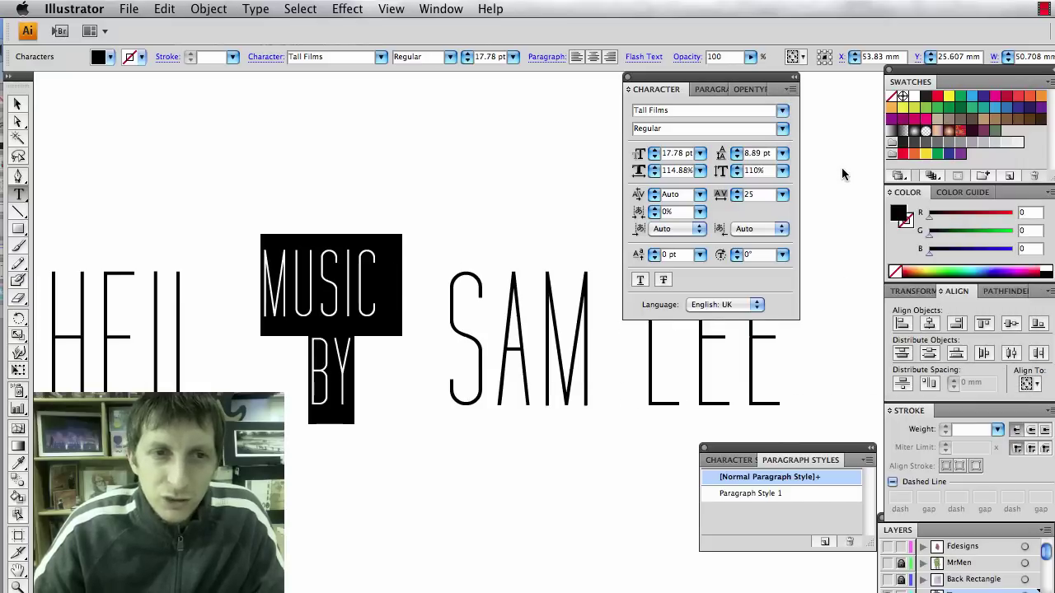
left_click(790, 91)
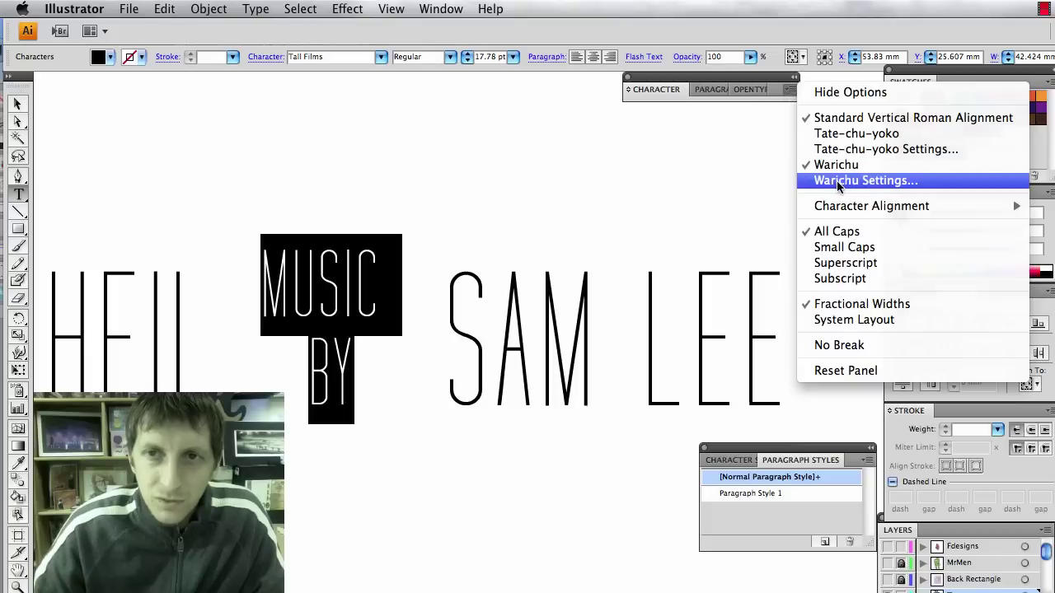
left_click(838, 187)
left_click(666, 318)
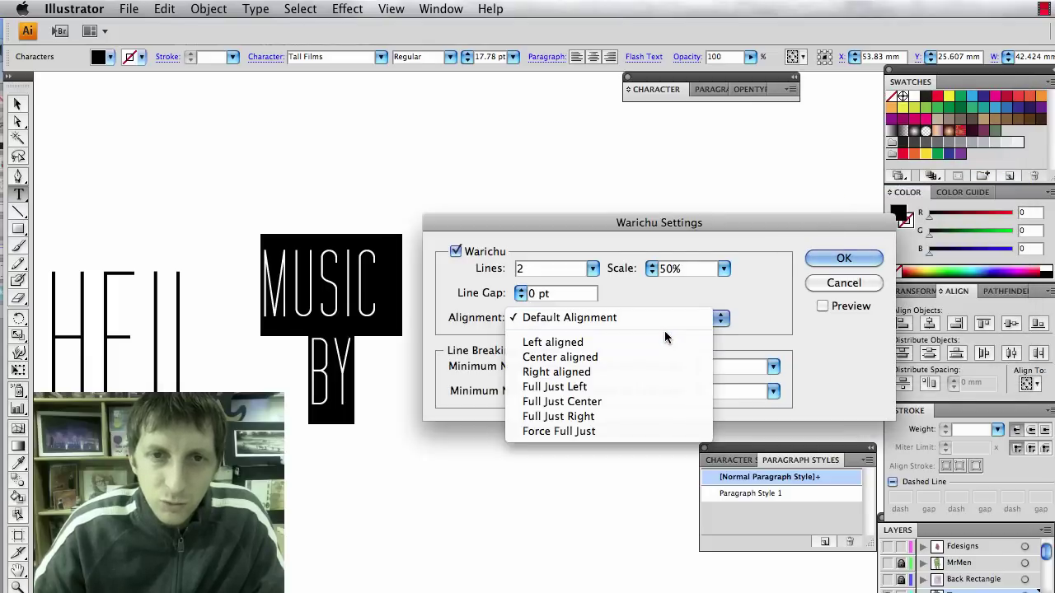
left_click(647, 373)
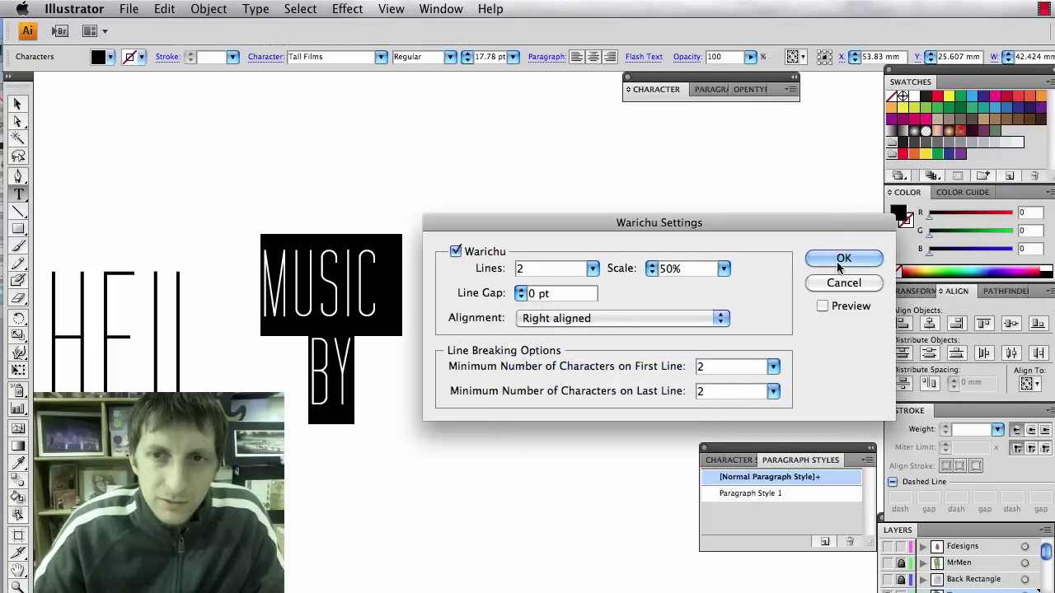
left_click(839, 260)
key("Right")
scroll(407, 343, "right", 5)
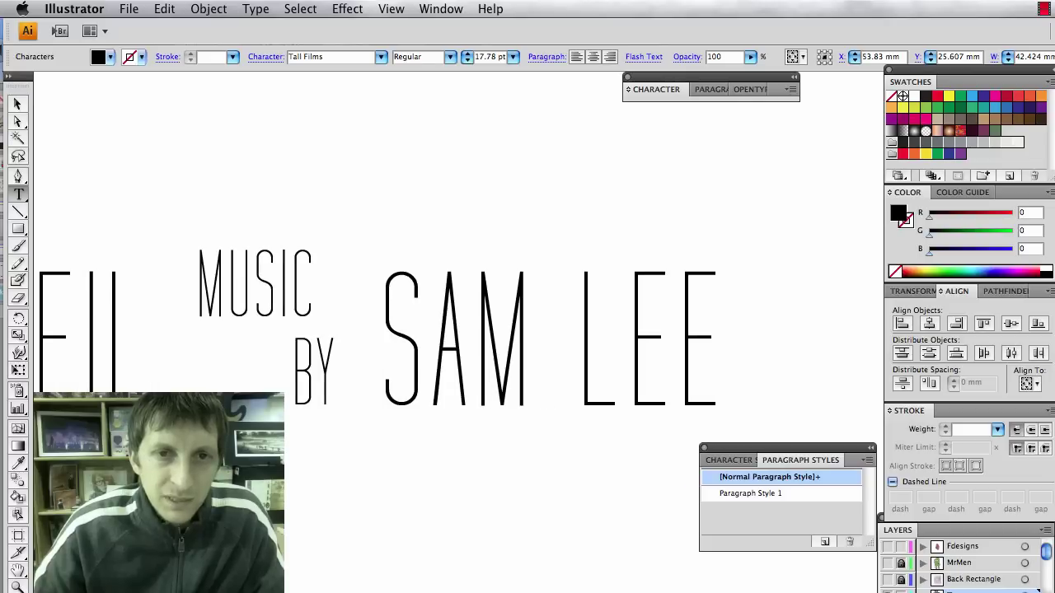
left_click(690, 343)
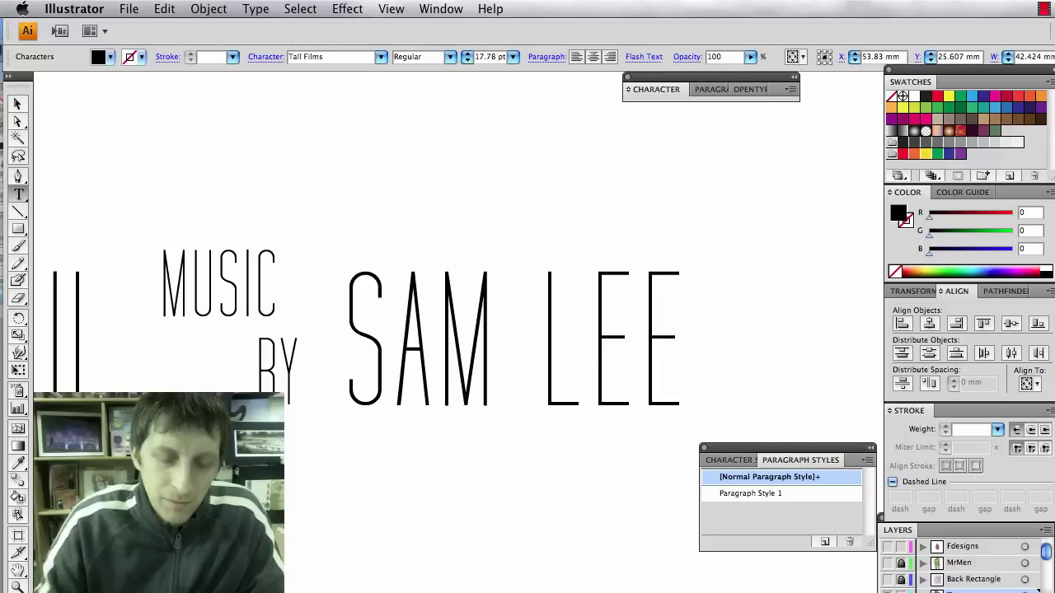
Append SPONSORED BY and the sponsor's name after the composer, then select SPONSORED BY.
left_click(749, 492)
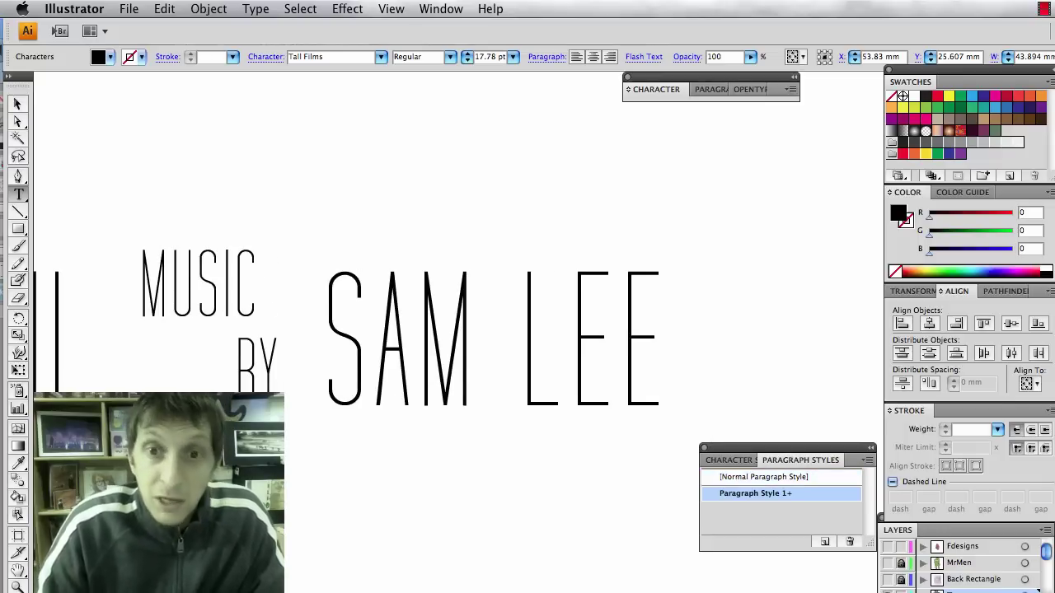
type("SPONSIRED")
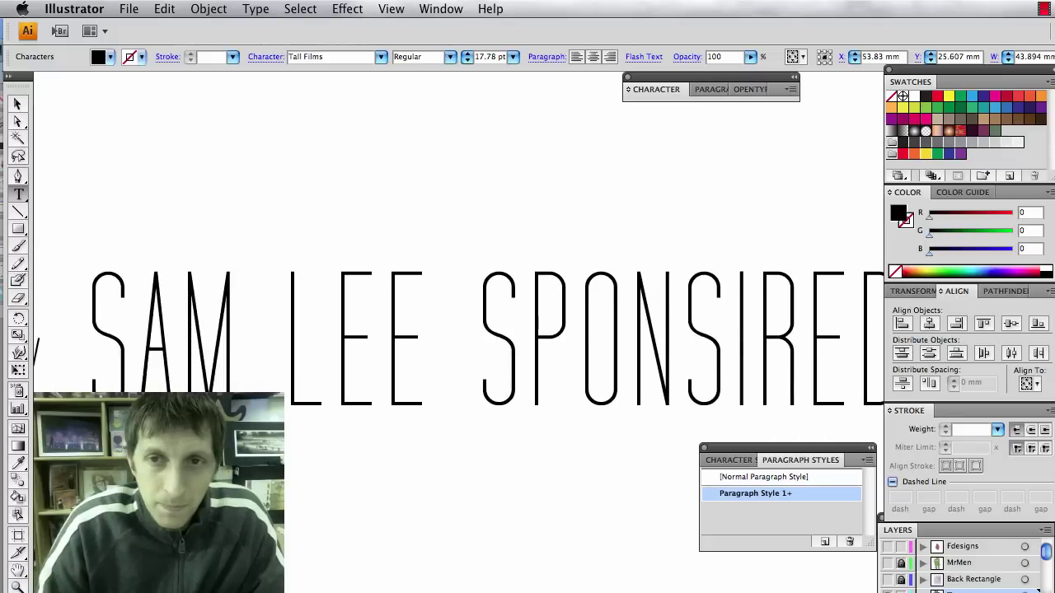
key("BackSpace")
key("BackSpace")
key("BackSpace")
key("BackSpace")
type("ORED")
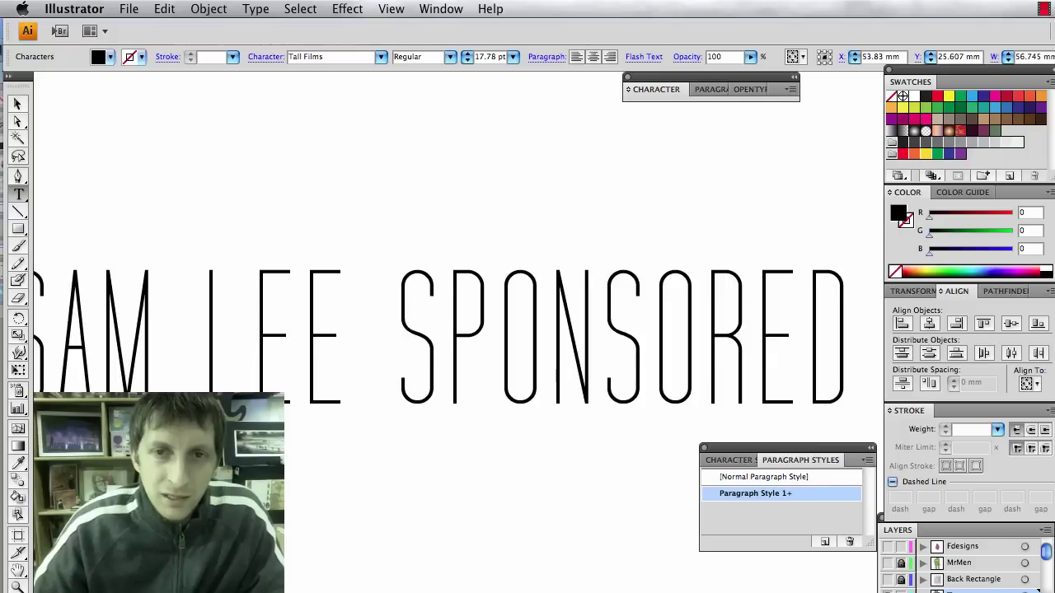
type(" BY")
scroll(458, 333, "right", 5)
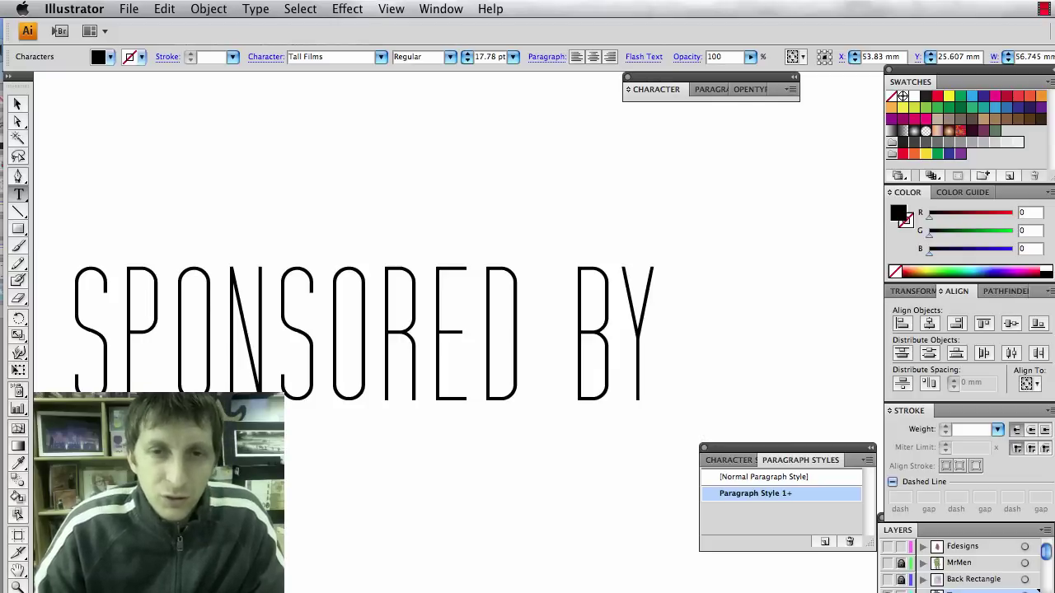
type("JB")
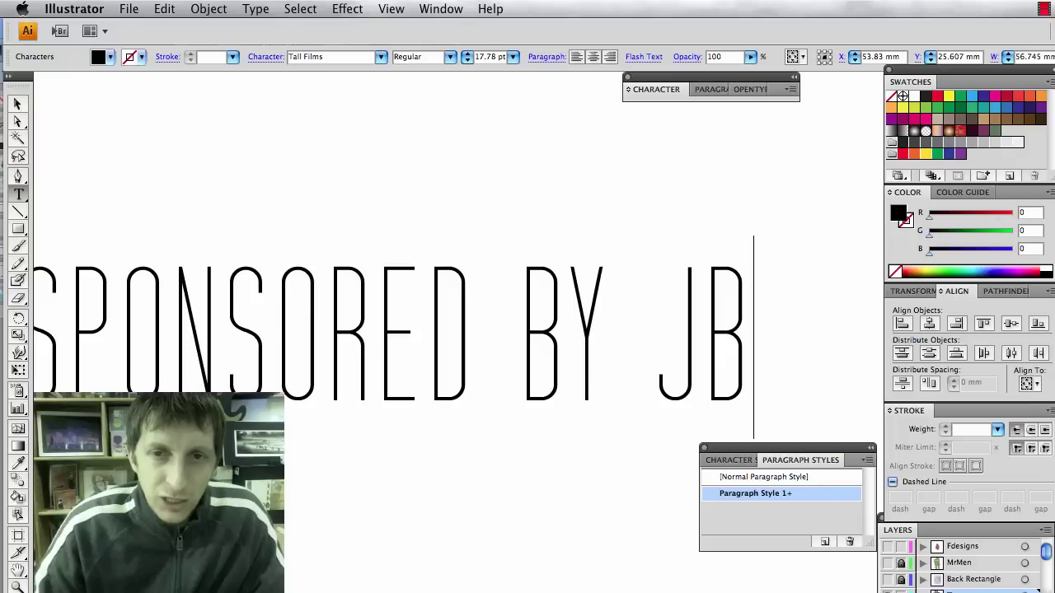
type(" DESIGNS")
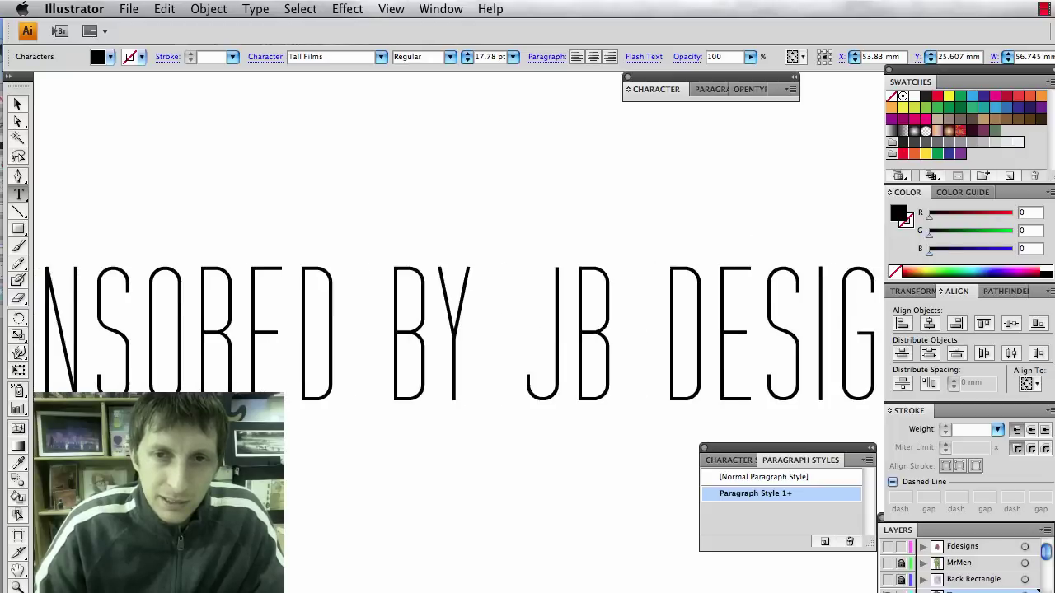
key("shift+alt+Left")
key("shift+alt+Left")
key("shift+alt+Left")
key("shift+alt+Left")
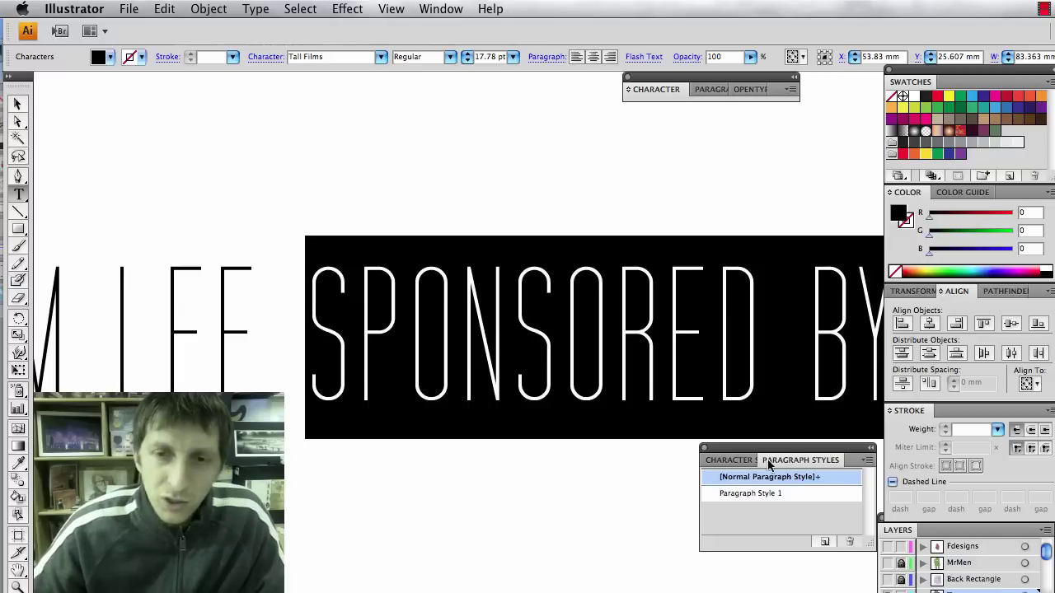
Make SPONSORED BY right-aligned Warichu stacked text, then zoom out to the whole poster.
left_click(867, 460)
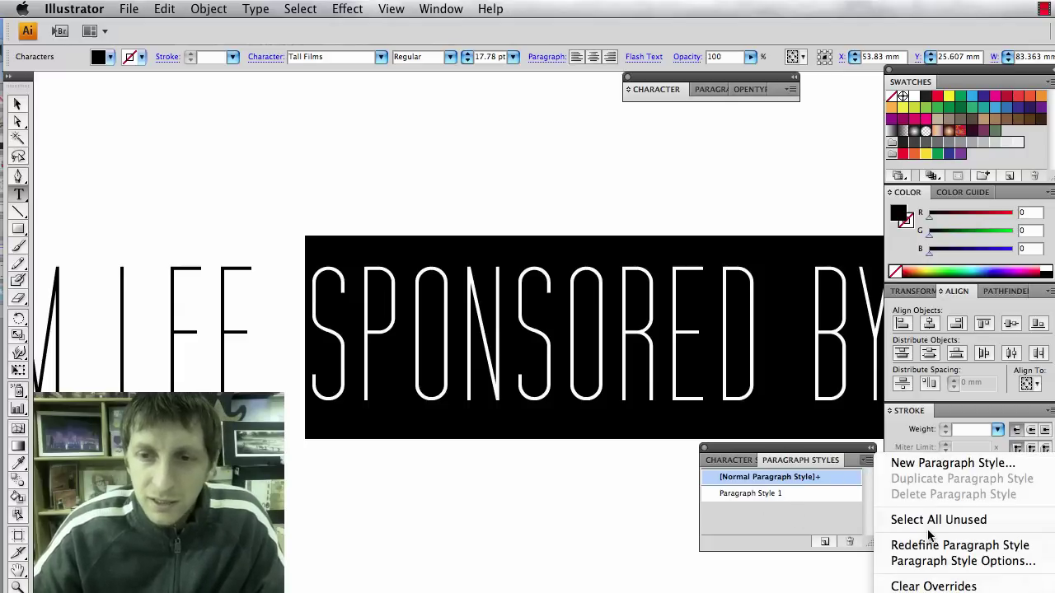
left_click(788, 88)
left_click(788, 89)
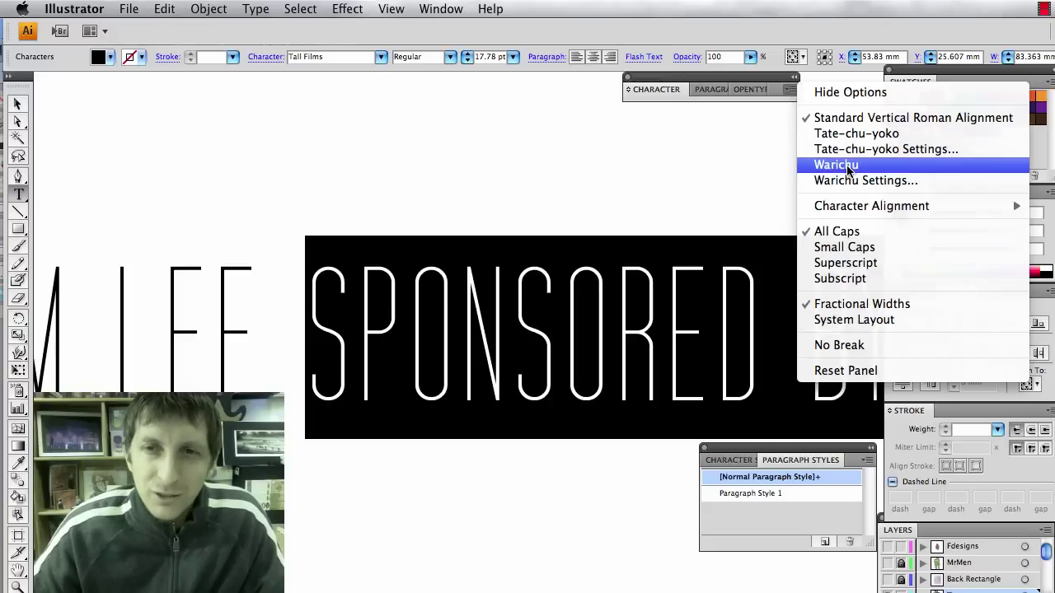
left_click(848, 169)
left_click(788, 89)
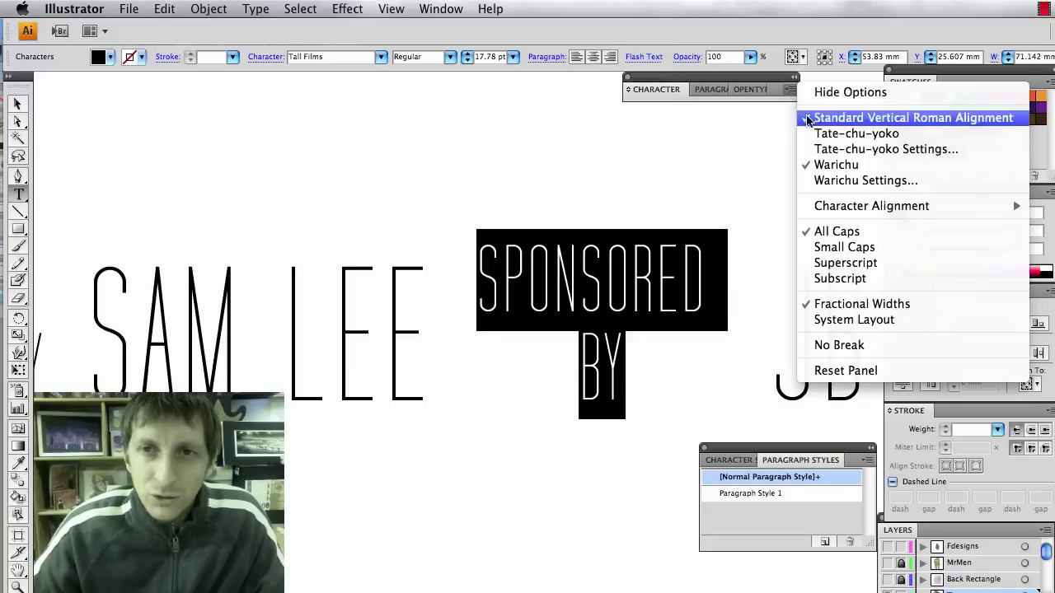
left_click(841, 180)
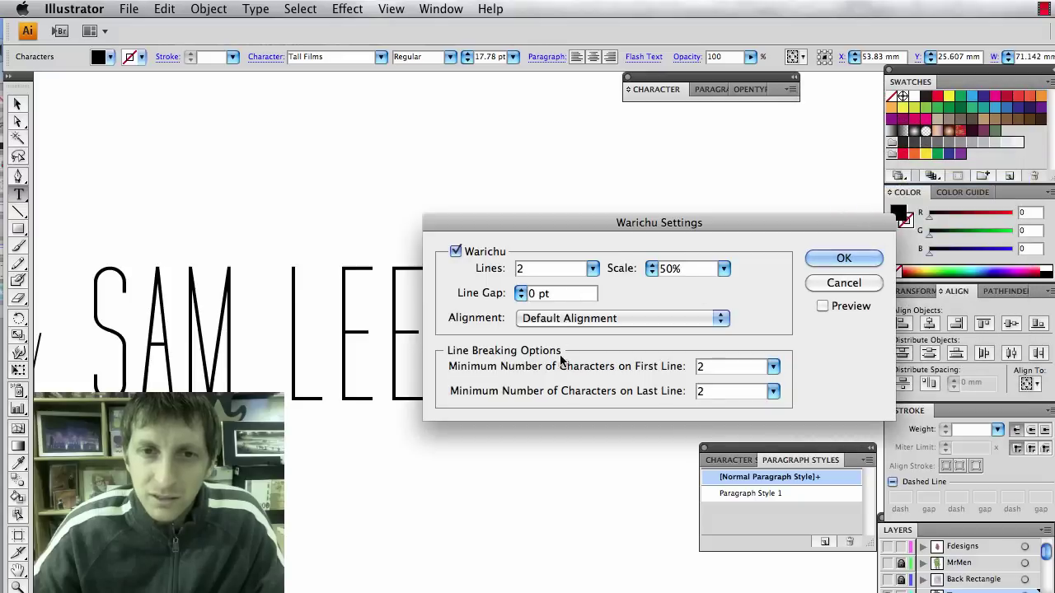
left_click(551, 321)
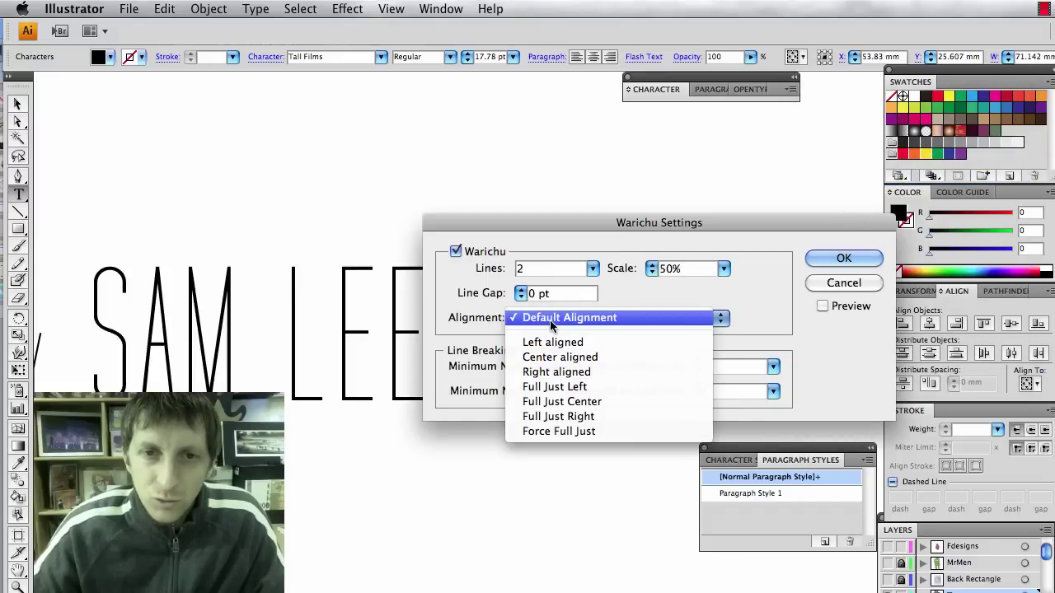
left_click(556, 371)
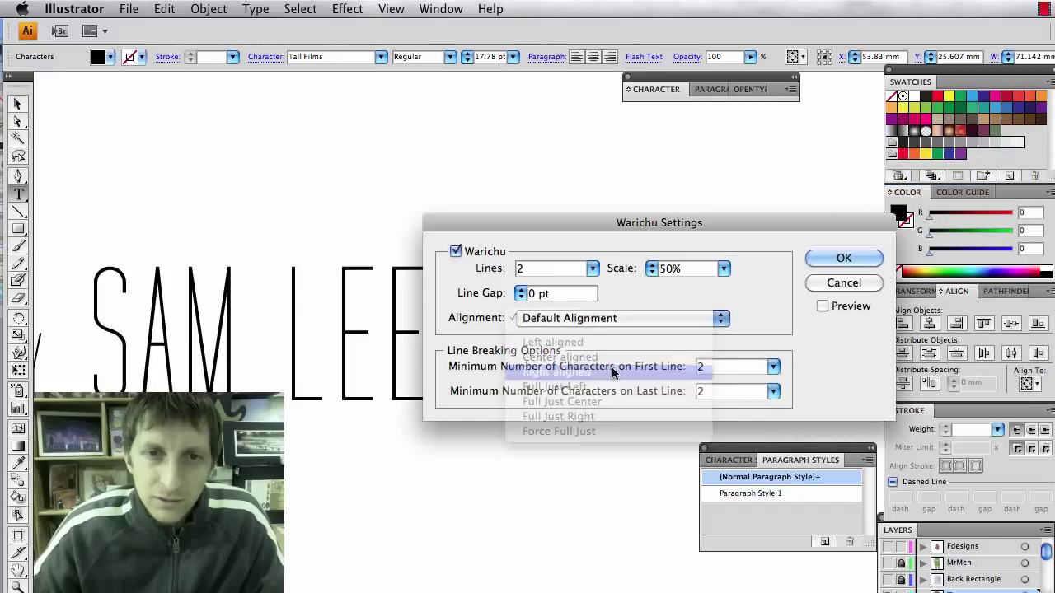
left_click(840, 259)
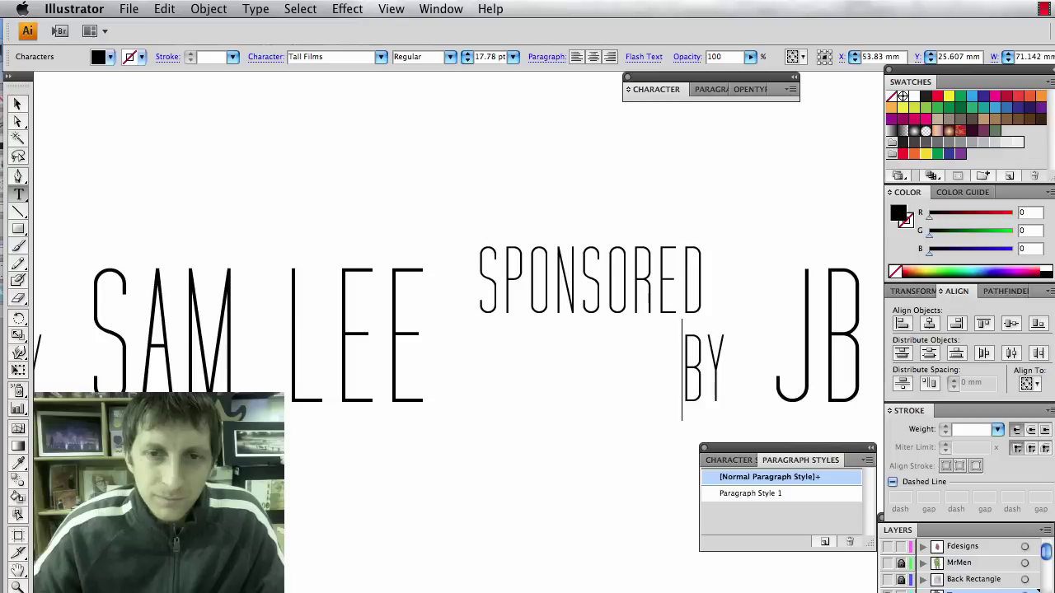
key("super+minus")
key("super+minus")
key("super+minus")
key("super+minus")
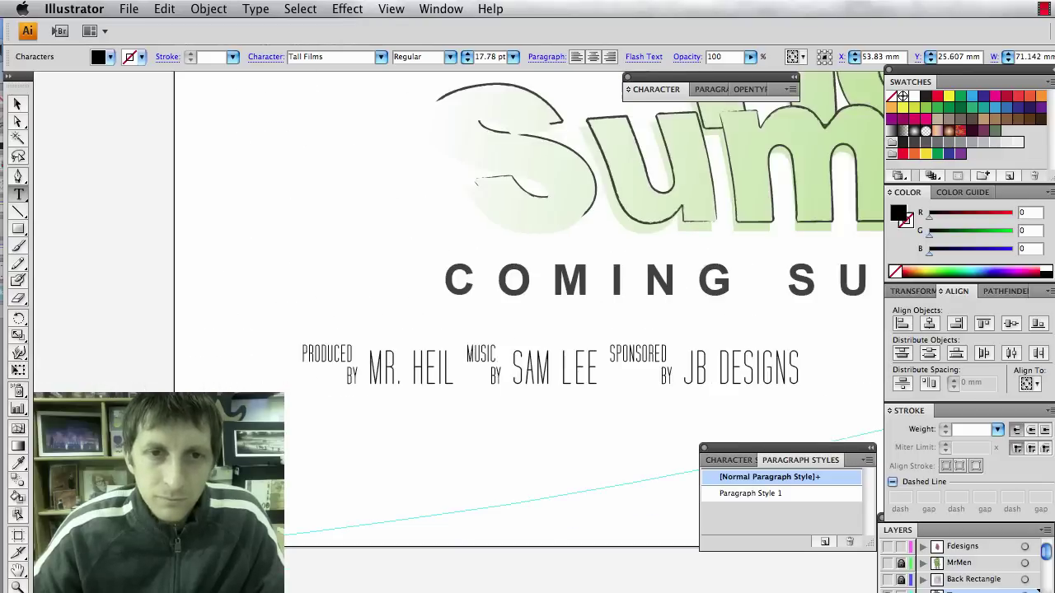
Drag the credits text right so it starts flush with COMING SUMMER 2013, then deselect.
left_click(18, 105)
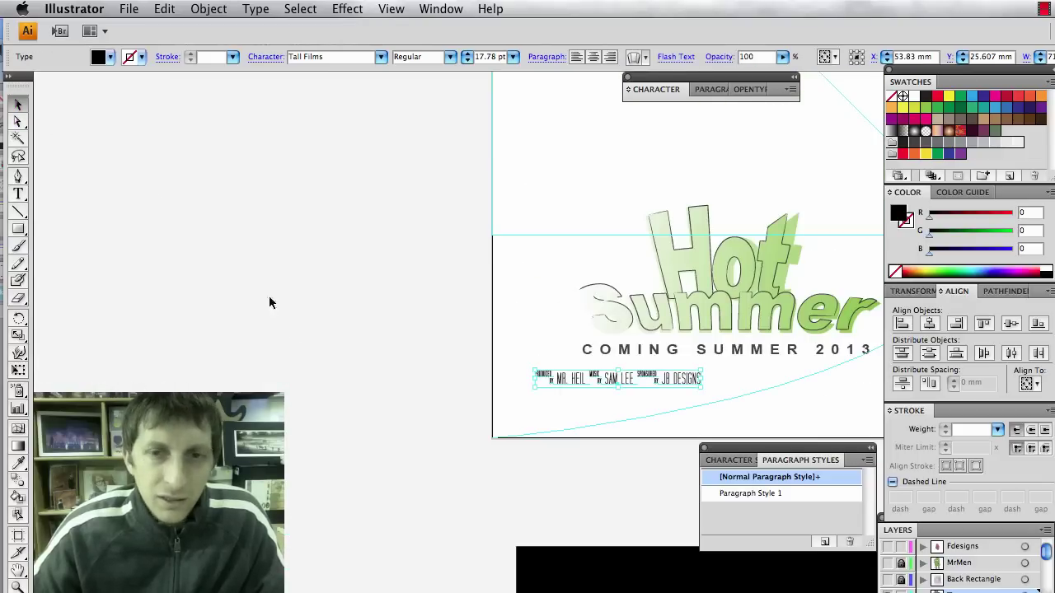
scroll(295, 335, "right", 3)
left_click(374, 405)
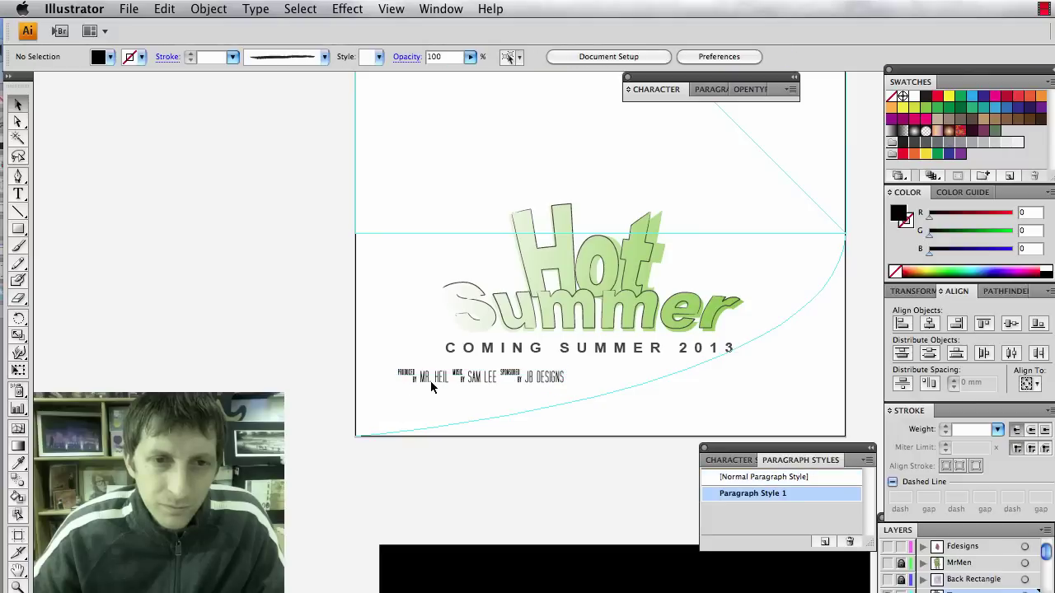
left_click_drag(428, 383, 476, 386)
left_click(562, 425)
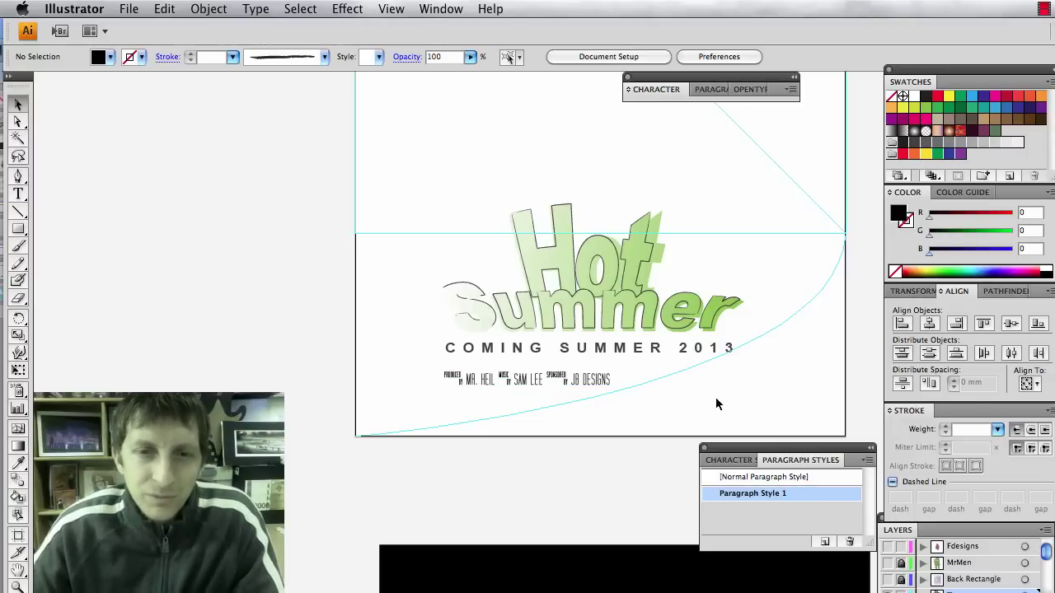
Glance at the Rango movie poster in Firefox, then return to the Hot Summer poster.
key("super+Tab")
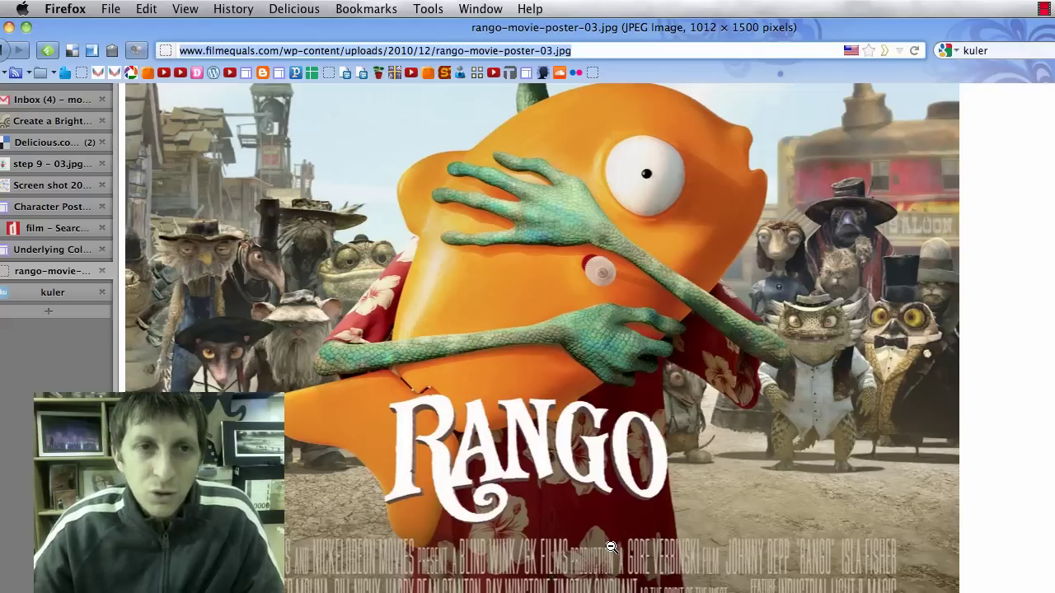
key("super+Tab")
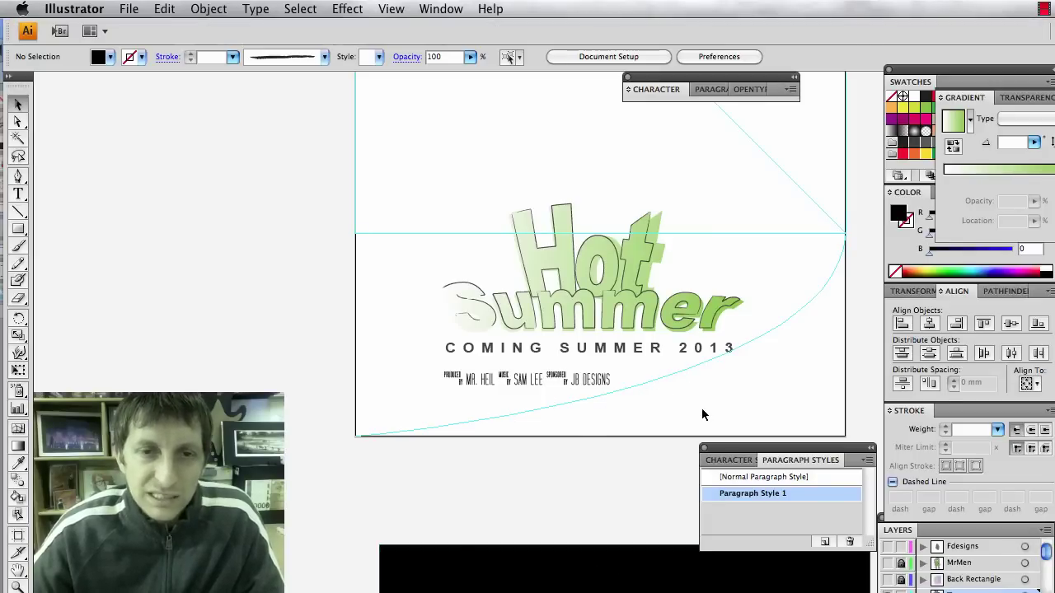
Show the hidden popsicle, Mr. Drip panel and striped shape layers in the Layers panel.
key("super+Tab")
key("super+Tab")
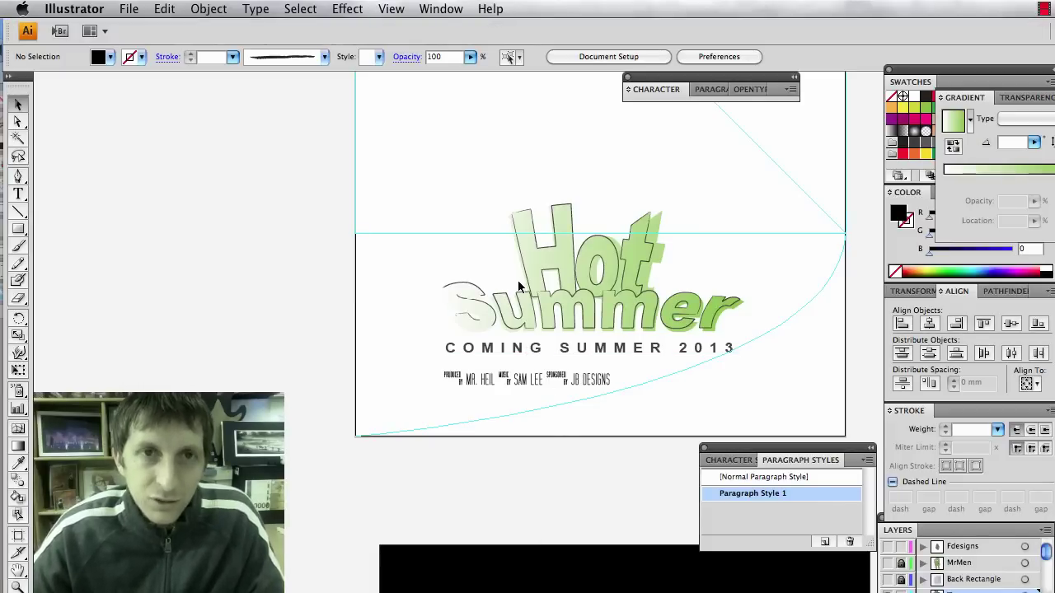
scroll(473, 238, "up", 5)
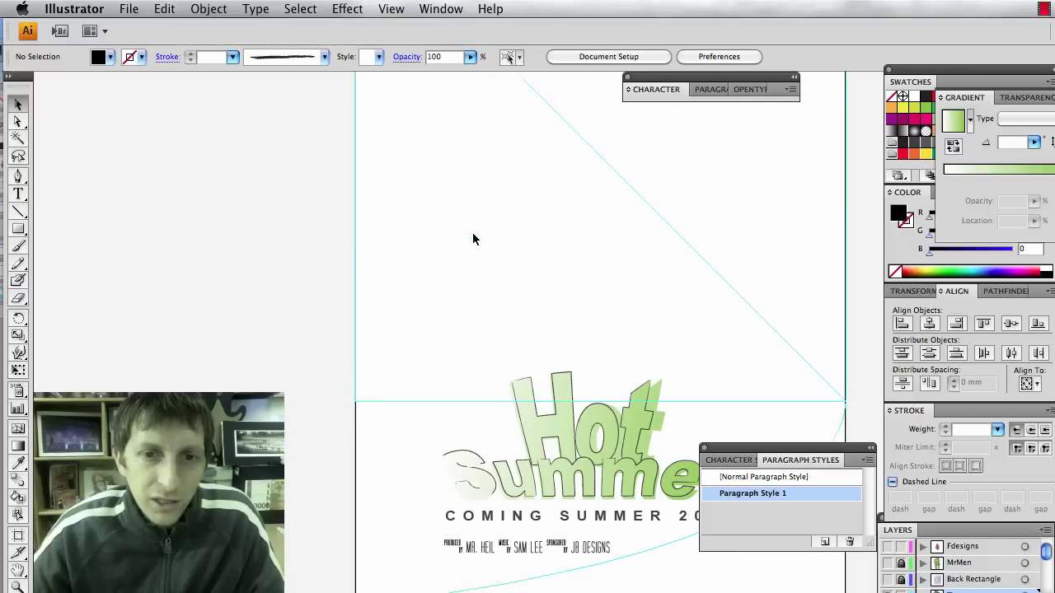
scroll(473, 239, "down", 1)
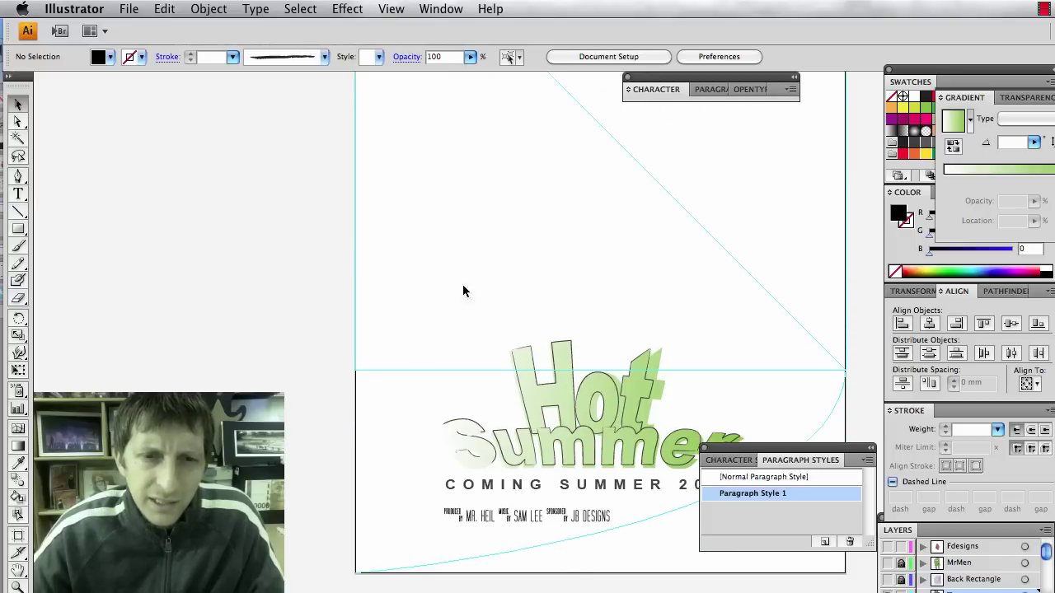
scroll(540, 519, "down", 1)
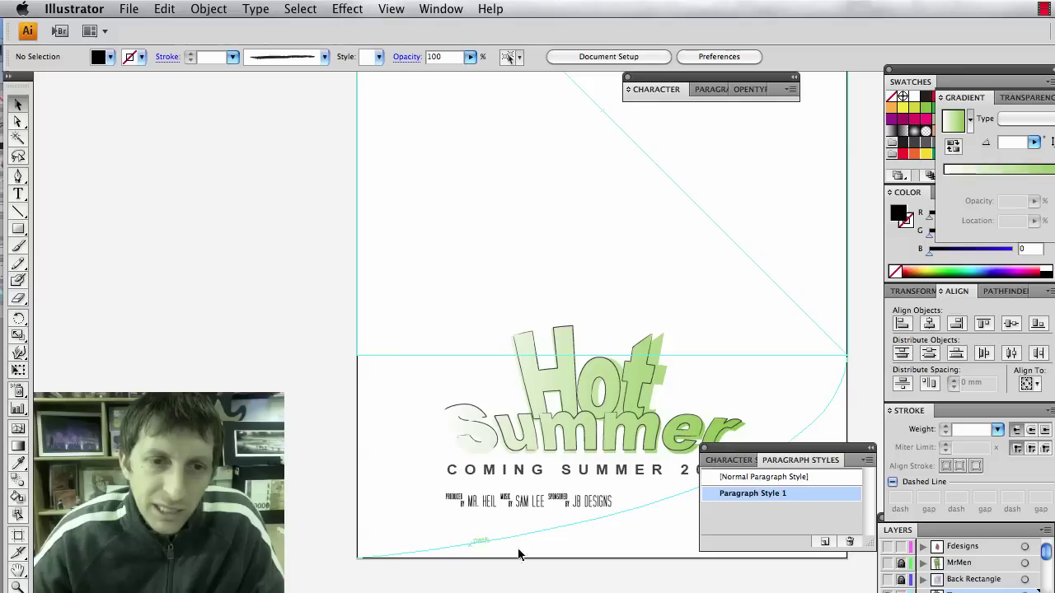
scroll(563, 548, "up", 4)
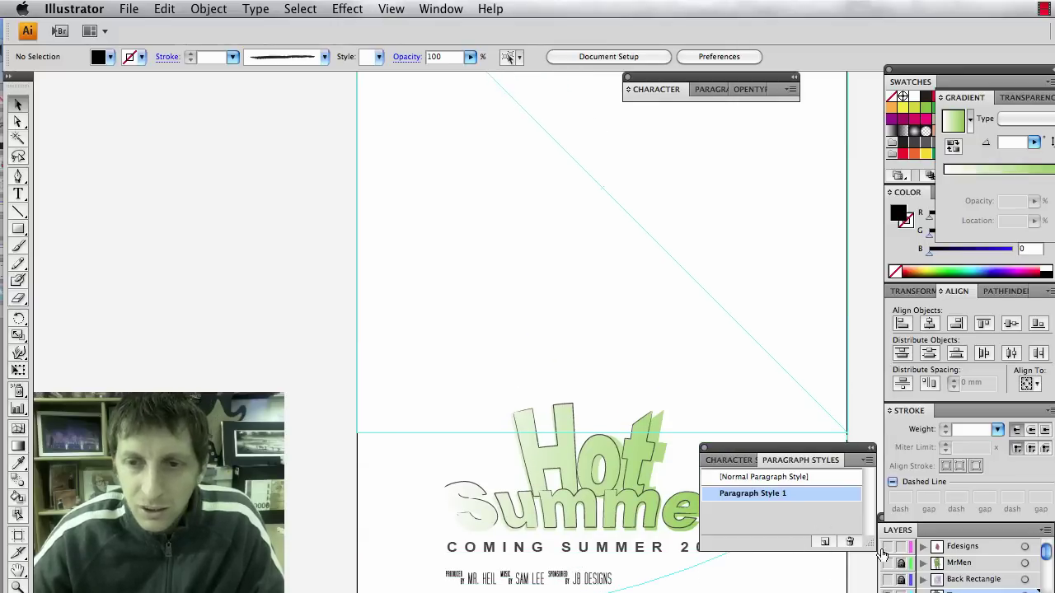
left_click_drag(885, 547, 886, 587)
scroll(651, 556, "up", 3)
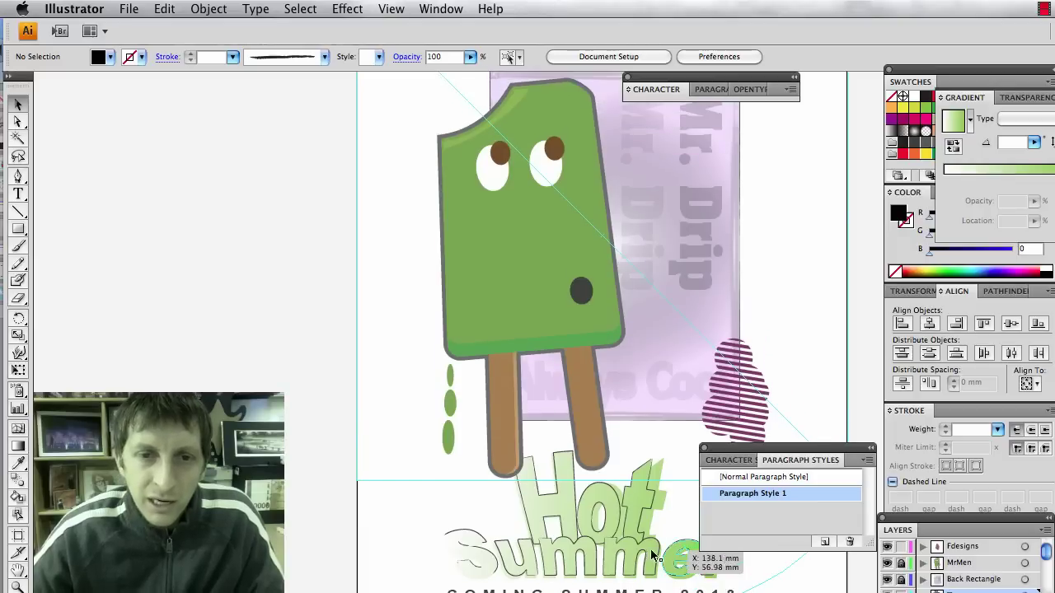
Nudge the Hot Summer title group slightly down and right into place.
left_click(598, 541)
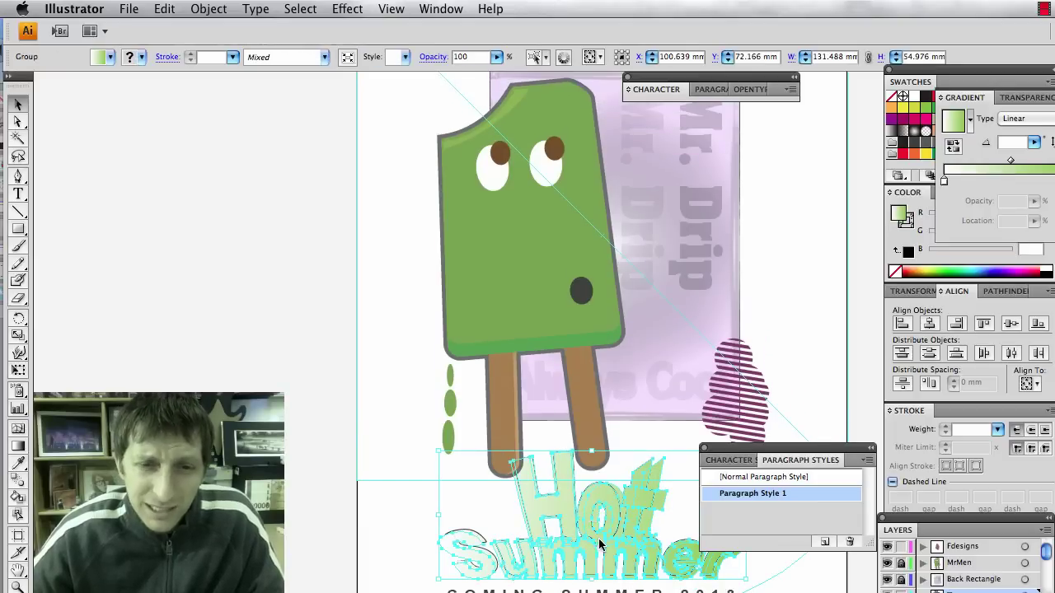
left_click_drag(598, 543, 608, 559)
key("super+shift+a")
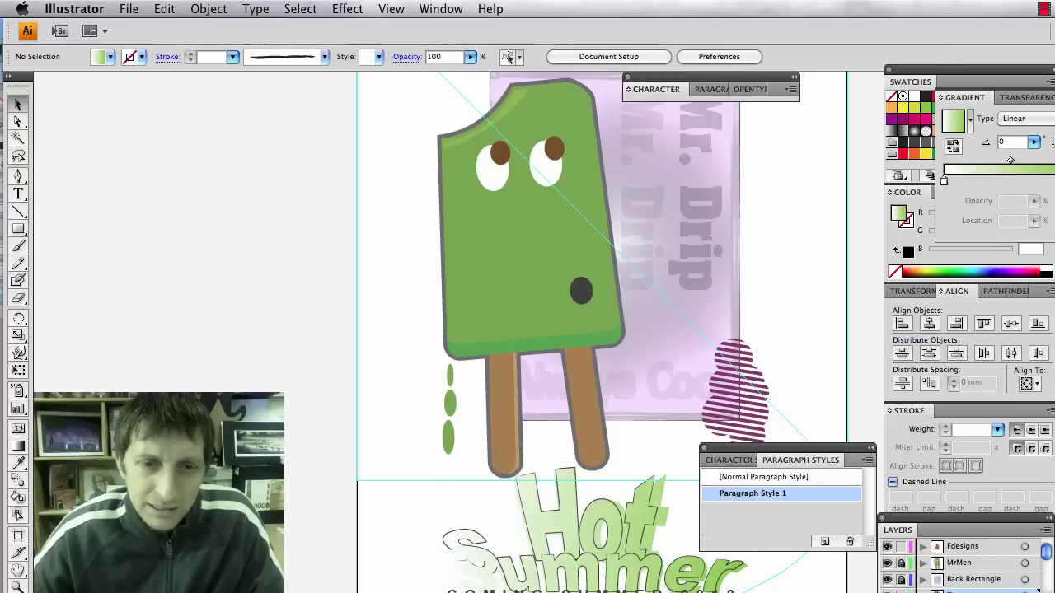
key("t")
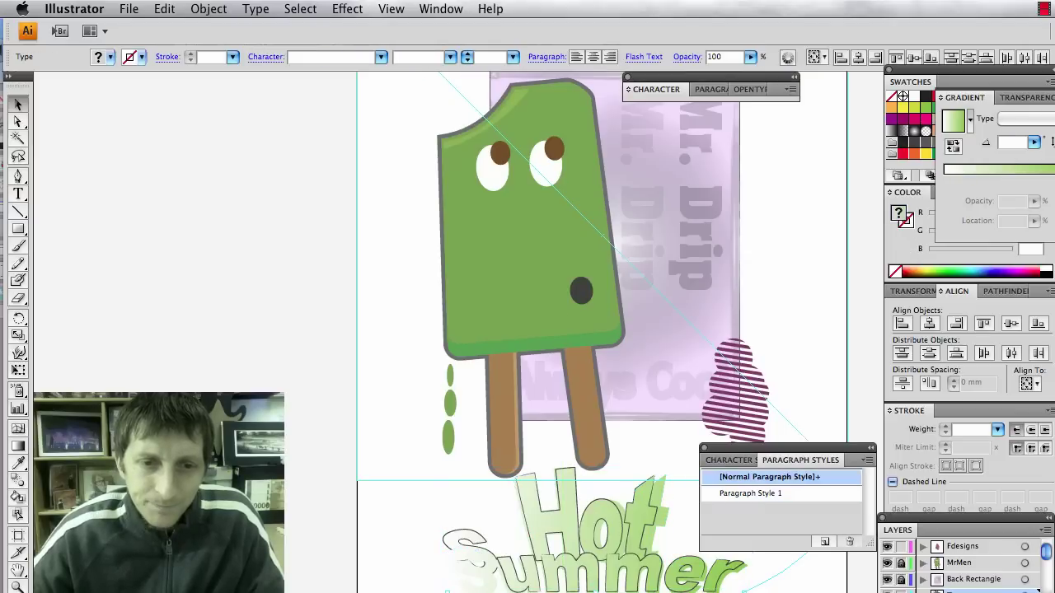
key("v")
Select the credits line and check its placement beneath COMING SUMMER 2013, then deselect it.
scroll(549, 532, "down", 3)
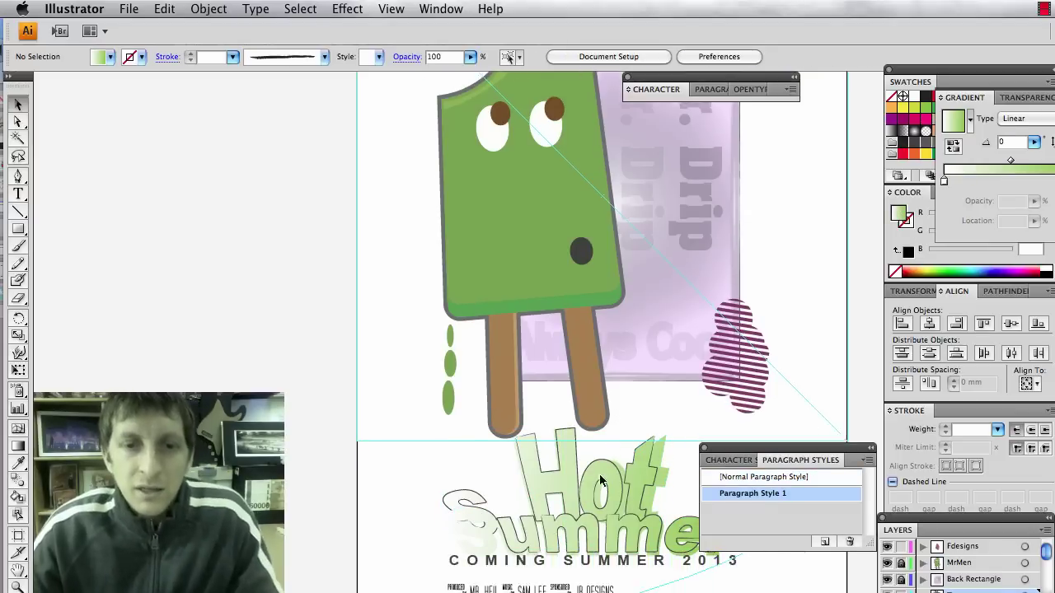
left_click(532, 555)
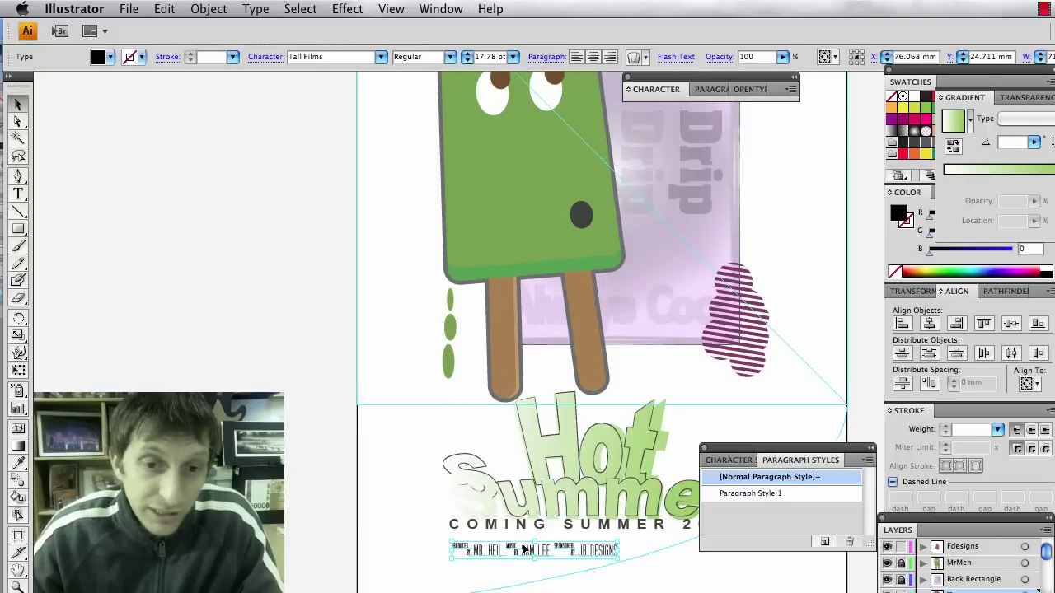
scroll(525, 549, "up", 1)
scroll(525, 549, "up", 4)
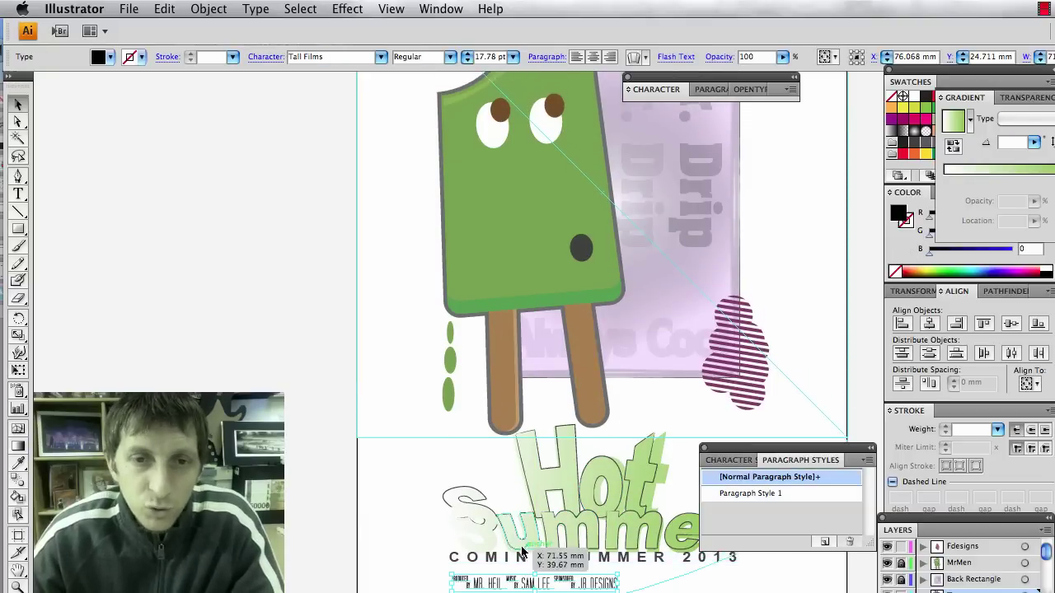
scroll(522, 551, "up", 1)
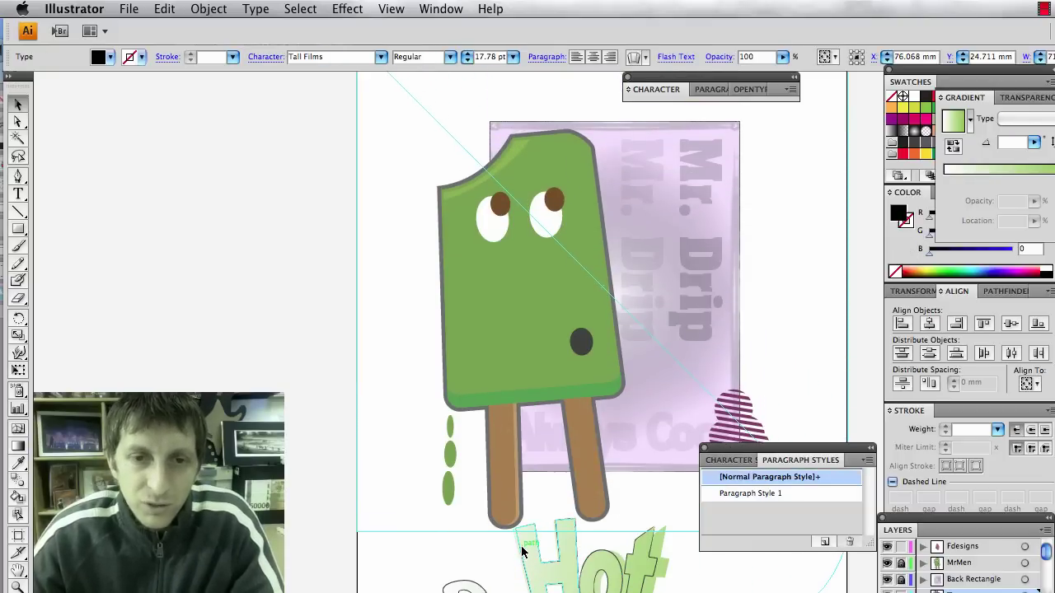
scroll(522, 551, "down", 6)
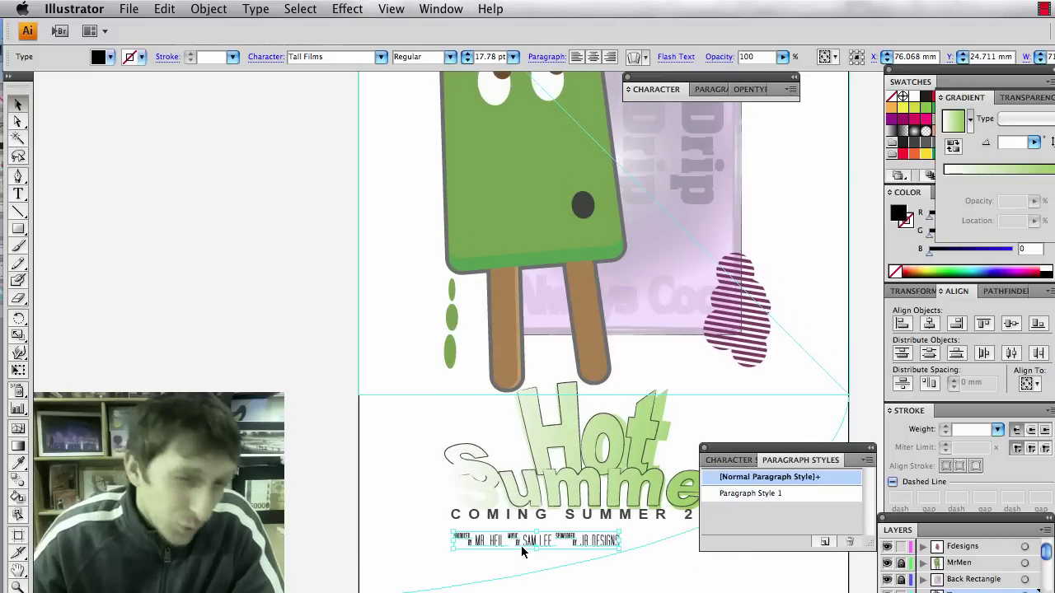
scroll(522, 550, "up", 5)
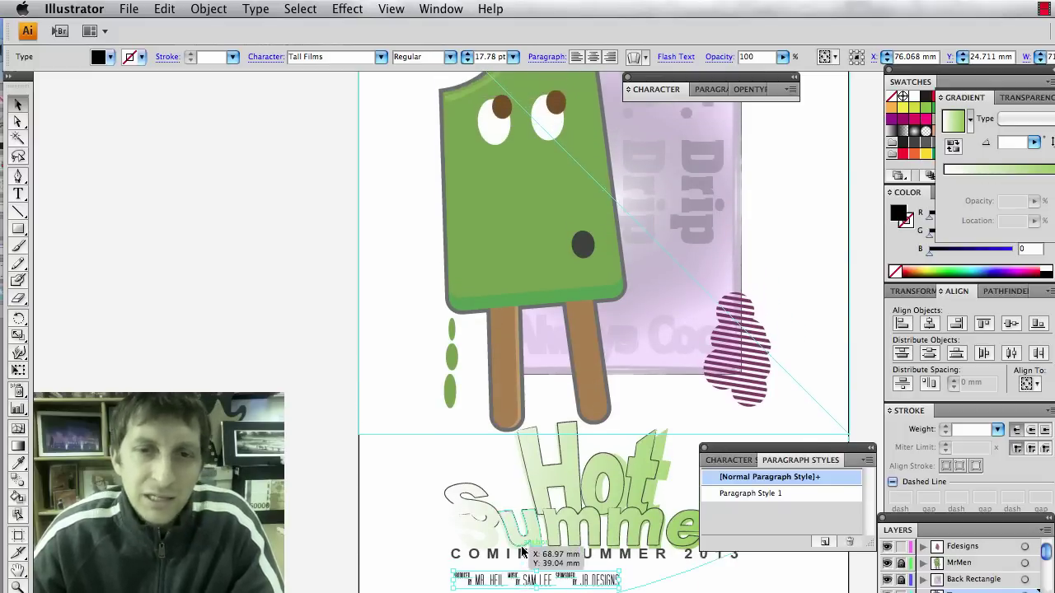
scroll(522, 551, "down", 5)
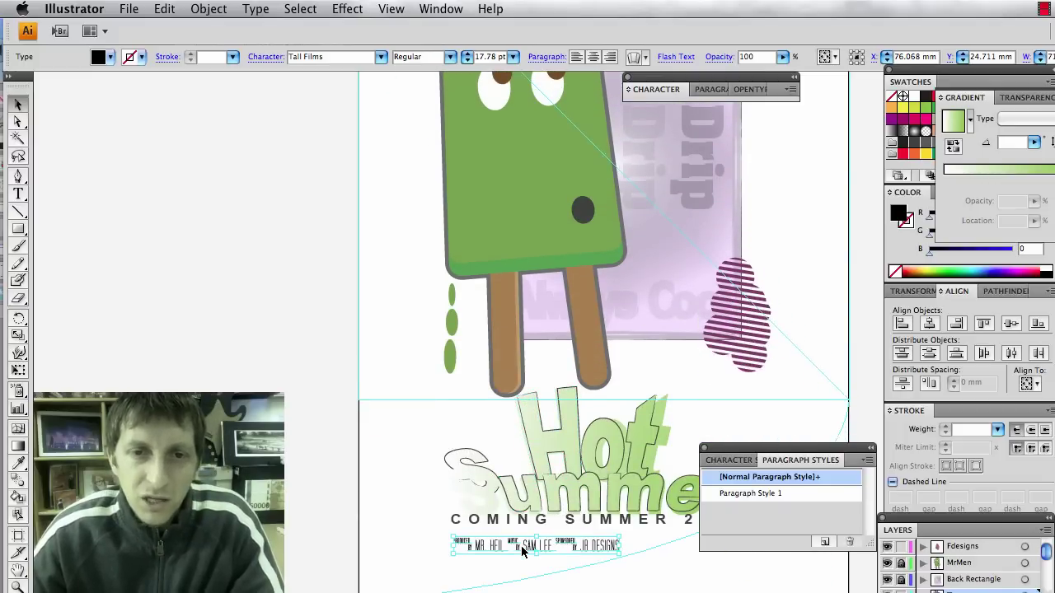
scroll(522, 550, "up", 4)
scroll(522, 550, "up", 3)
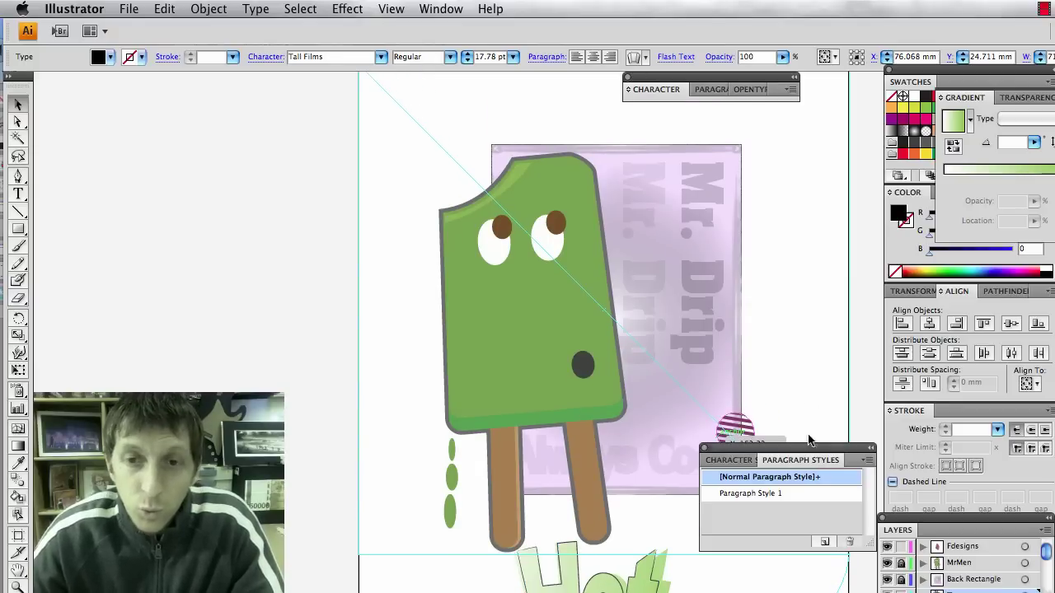
scroll(612, 379, "up", 1)
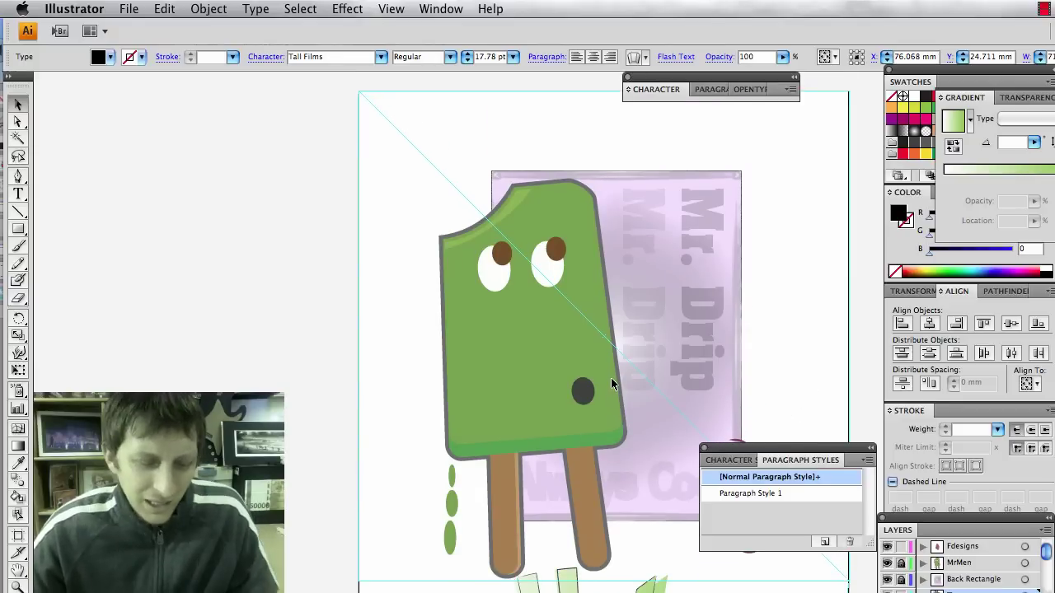
scroll(612, 379, "down", 1)
scroll(612, 379, "down", 4)
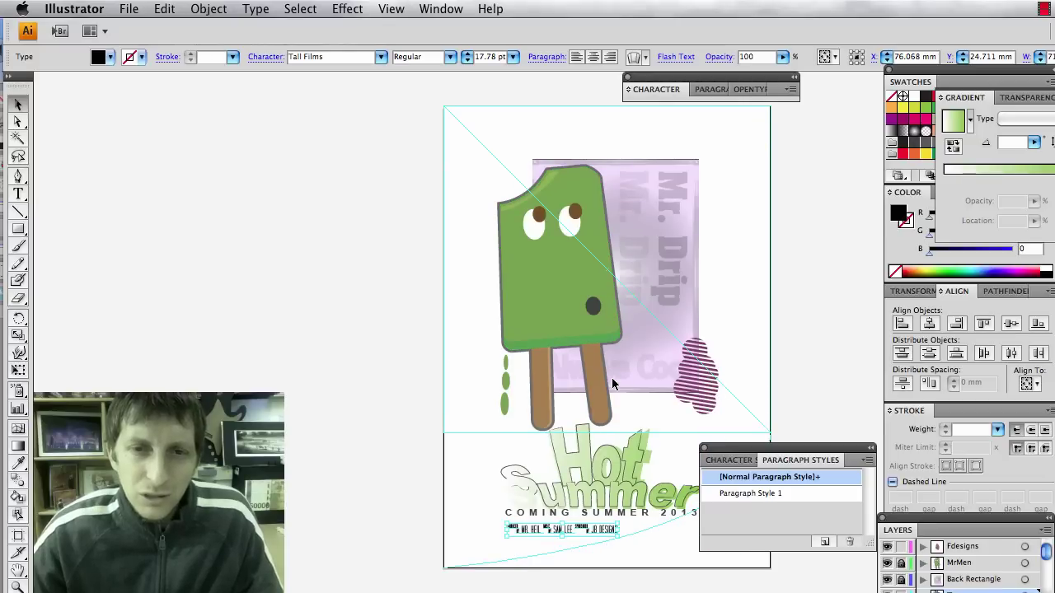
left_click(305, 323)
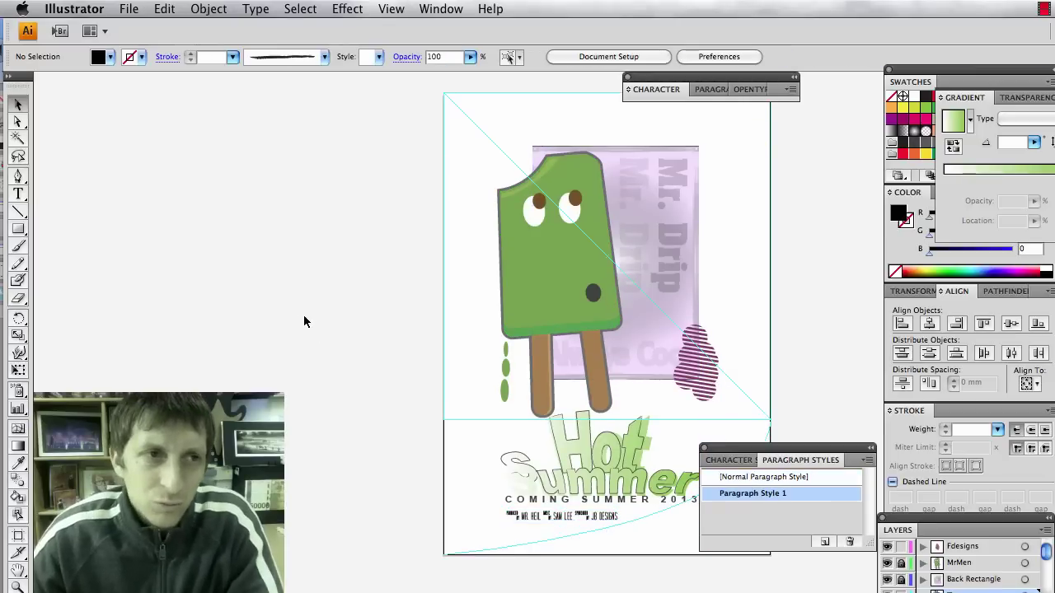
With the Text layer active, draw a black rectangle from the page's top-left corner downward.
left_click(18, 227)
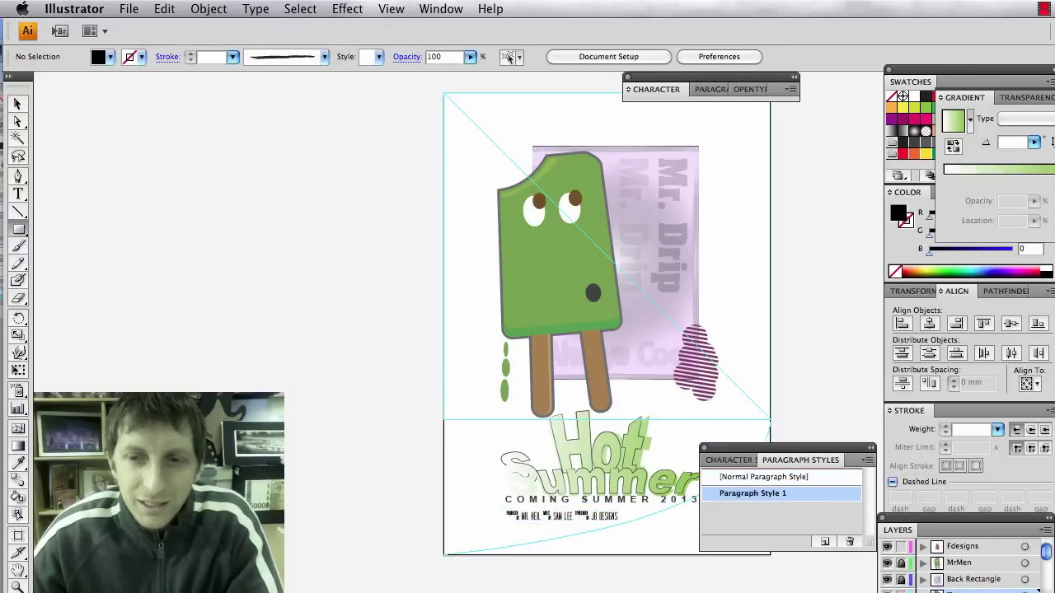
key("v")
scroll(964, 568, "down", 2)
left_click(956, 562)
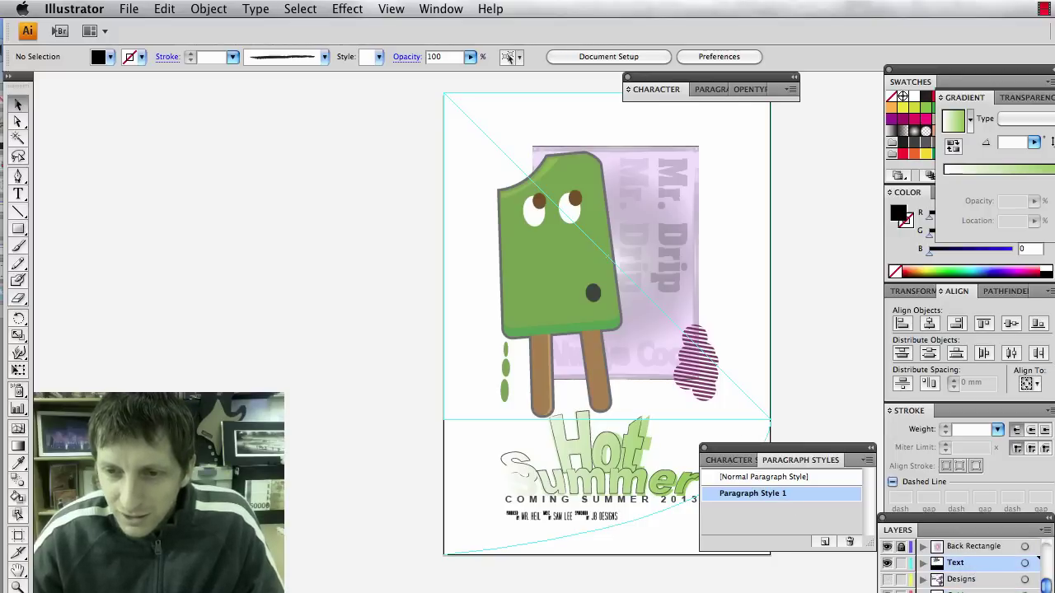
key("super+l")
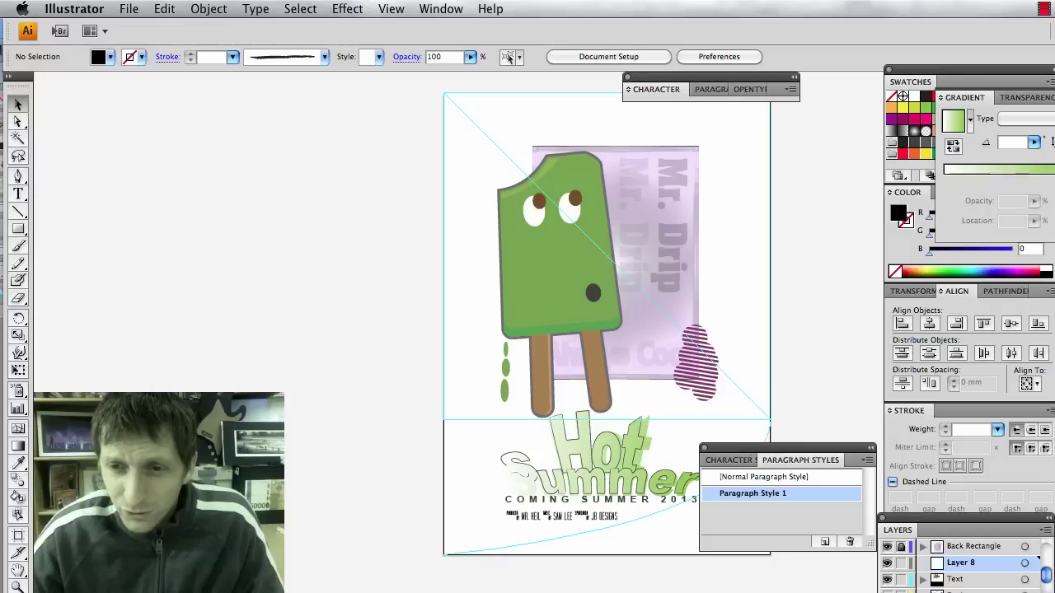
key("super+z")
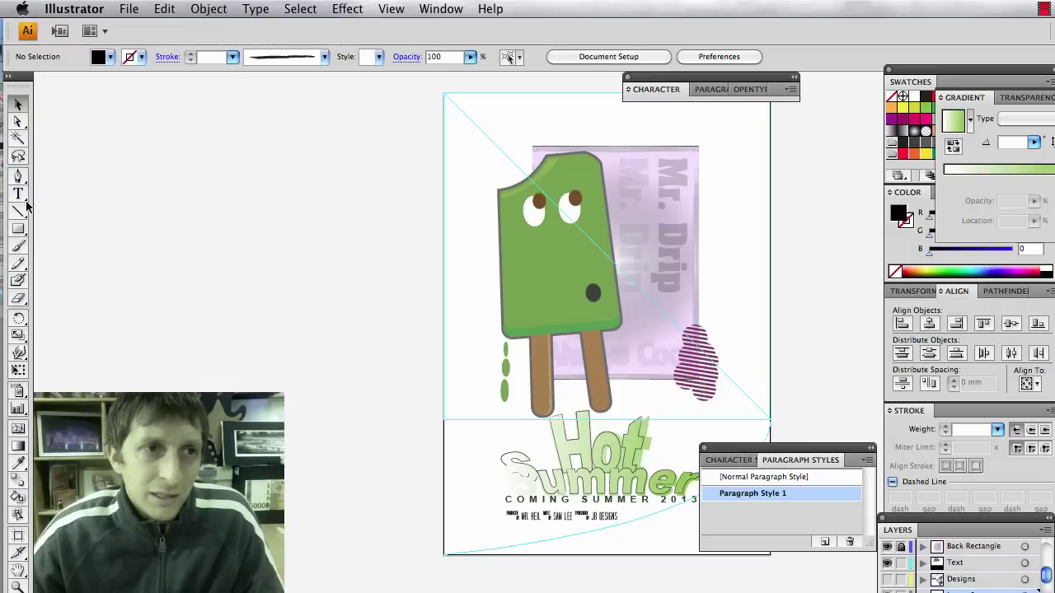
left_click(18, 229)
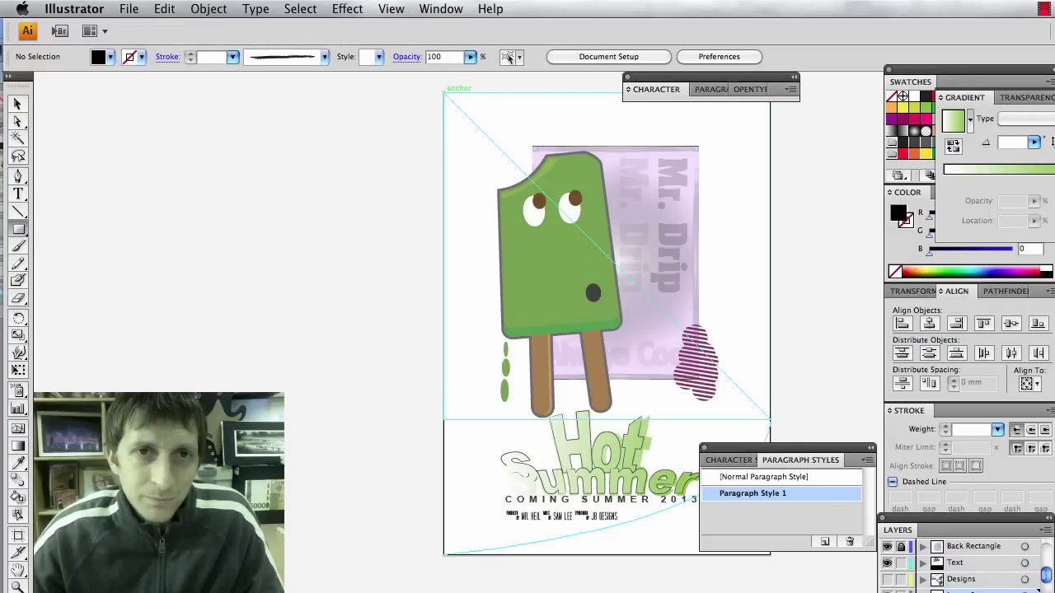
left_click_drag(443, 93, 751, 553)
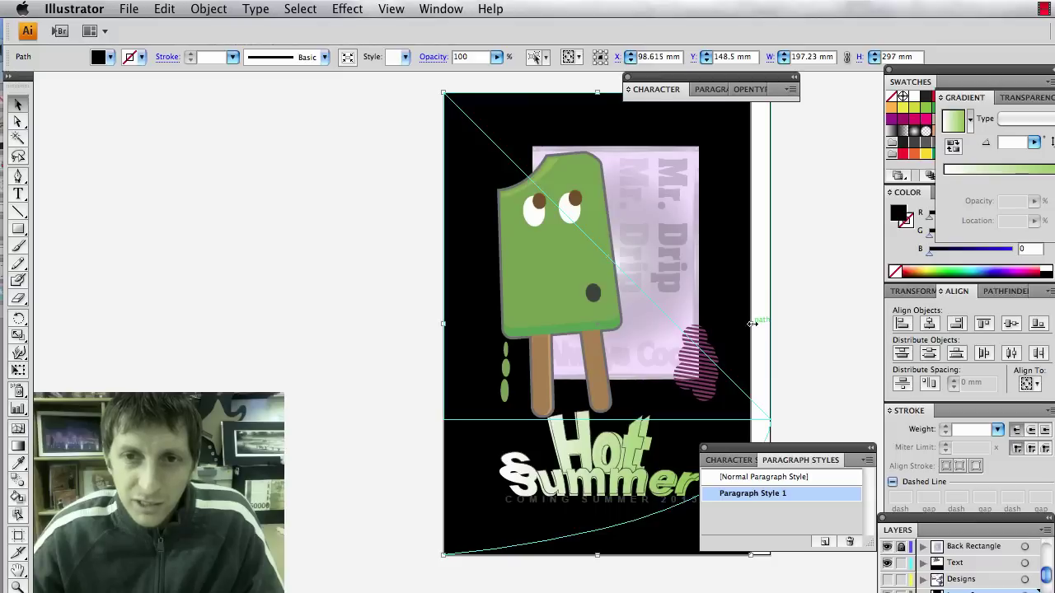
Widen the rectangle to the page's right edge and give it the Radial Gradient fill.
left_click_drag(750, 324, 770, 324)
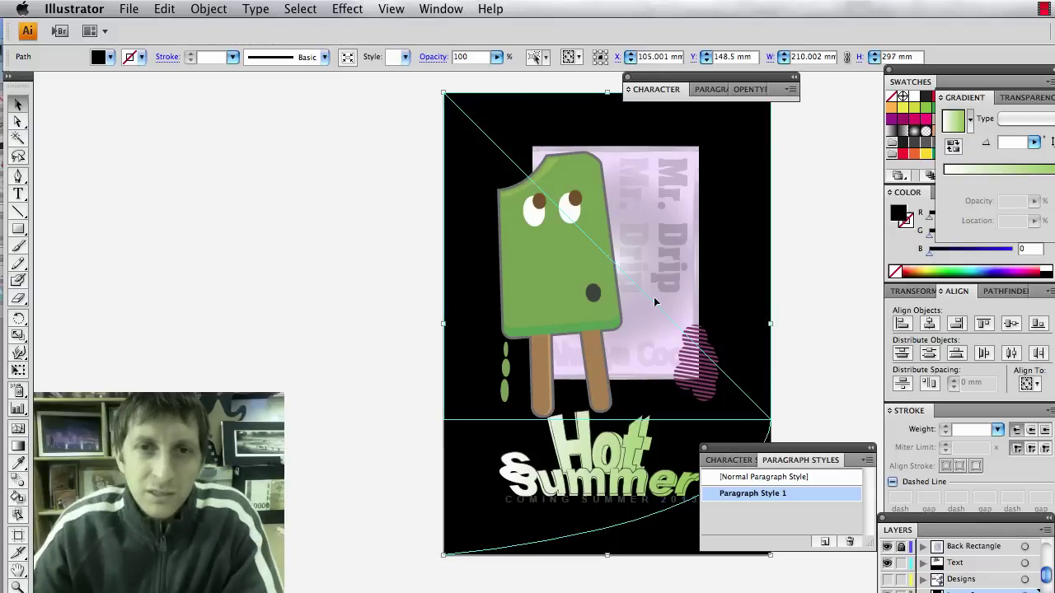
scroll(644, 281, "down", 2)
scroll(639, 278, "up", 1)
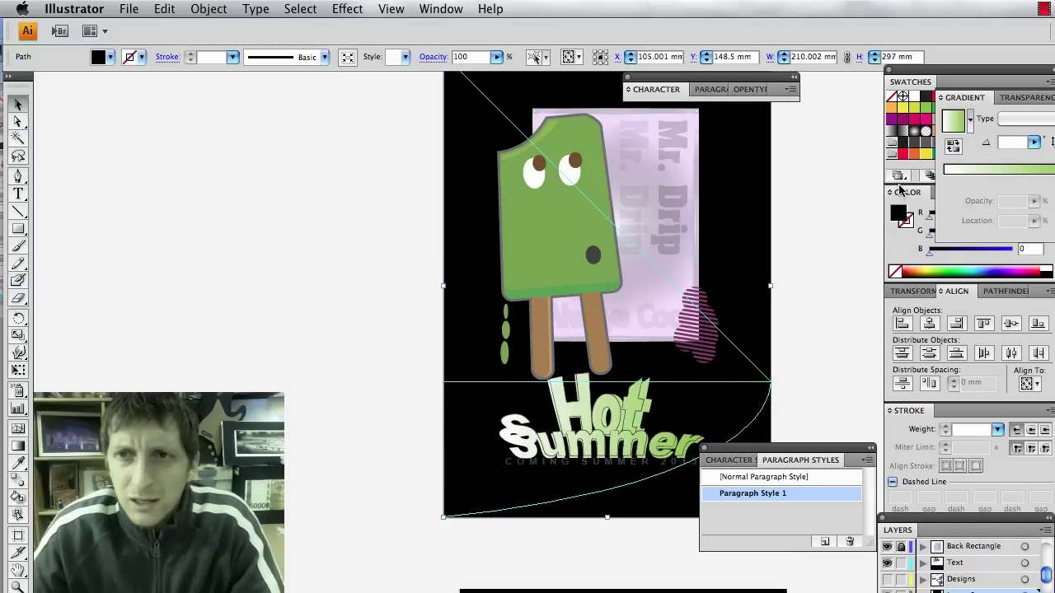
left_click(924, 132)
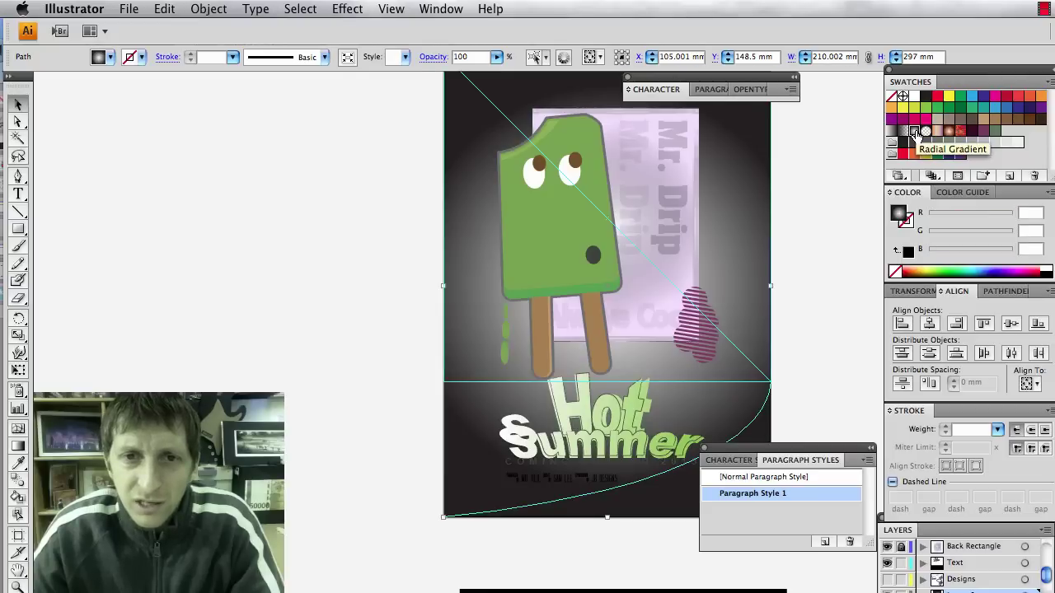
left_click(819, 264)
Move the paragraph styles panel aside, reselect the background rectangle and check a reference poster.
scroll(819, 259, "up", 1)
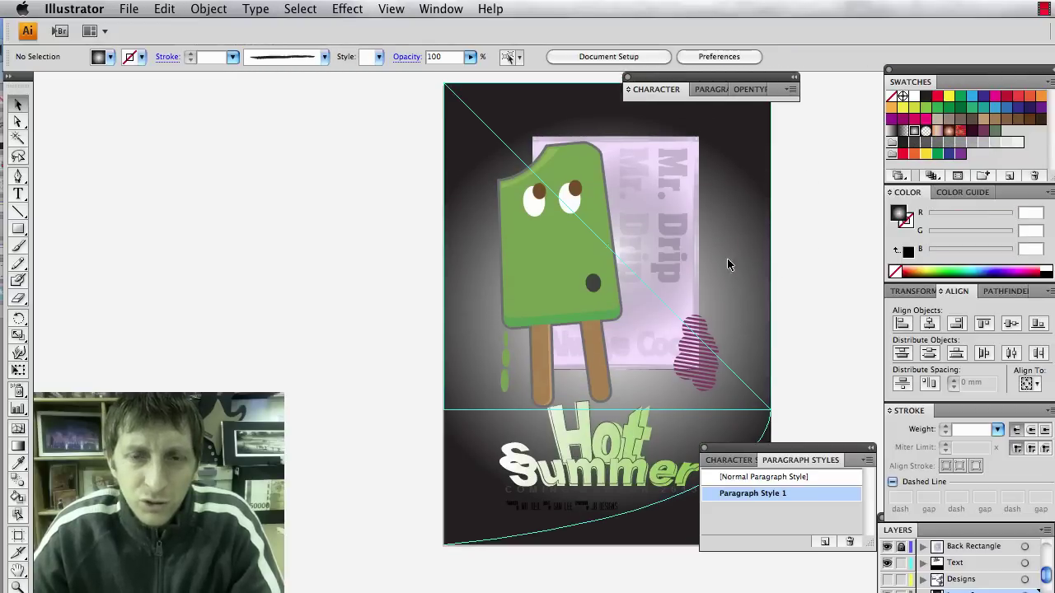
left_click_drag(828, 452, 835, 556)
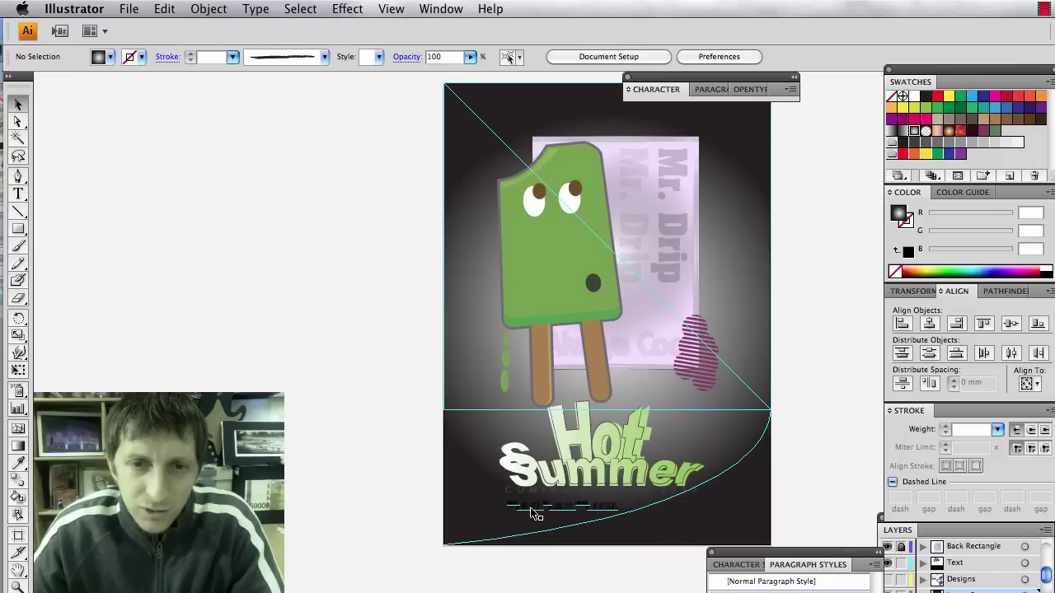
left_click_drag(521, 525, 519, 526)
left_click(519, 504)
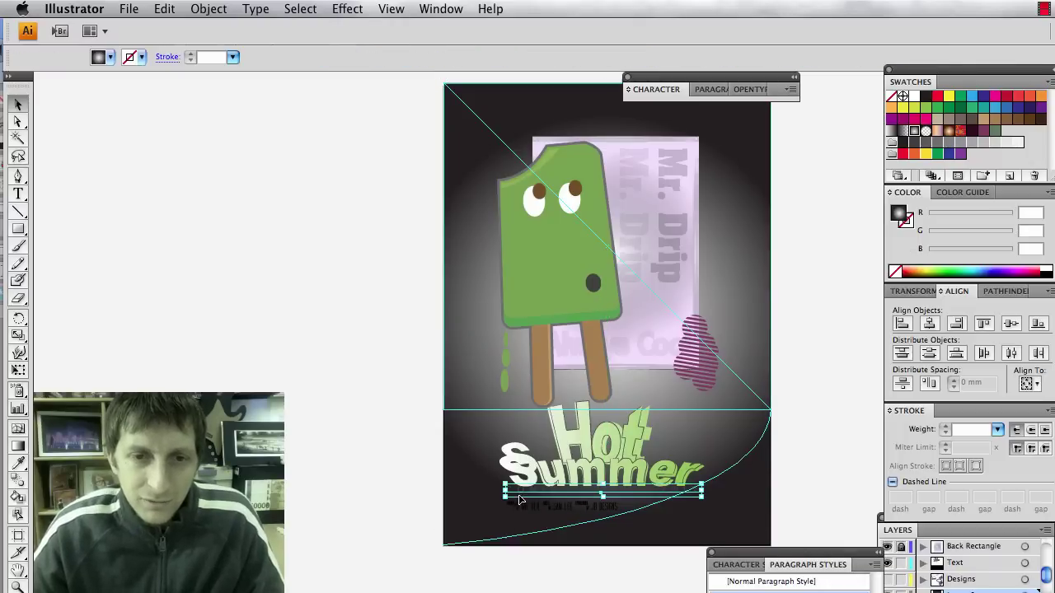
left_click(377, 467)
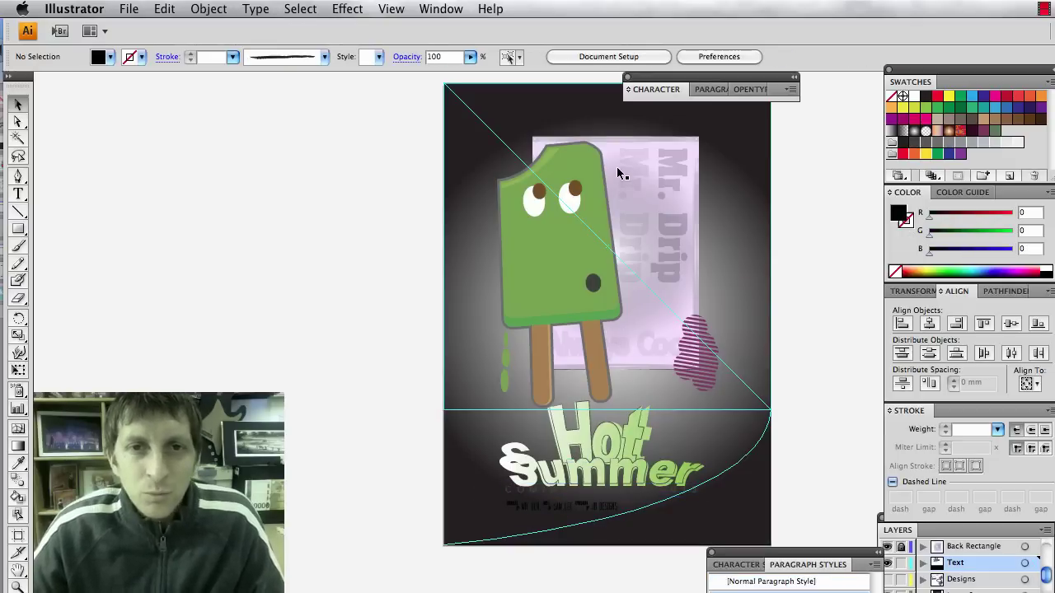
left_click(746, 146)
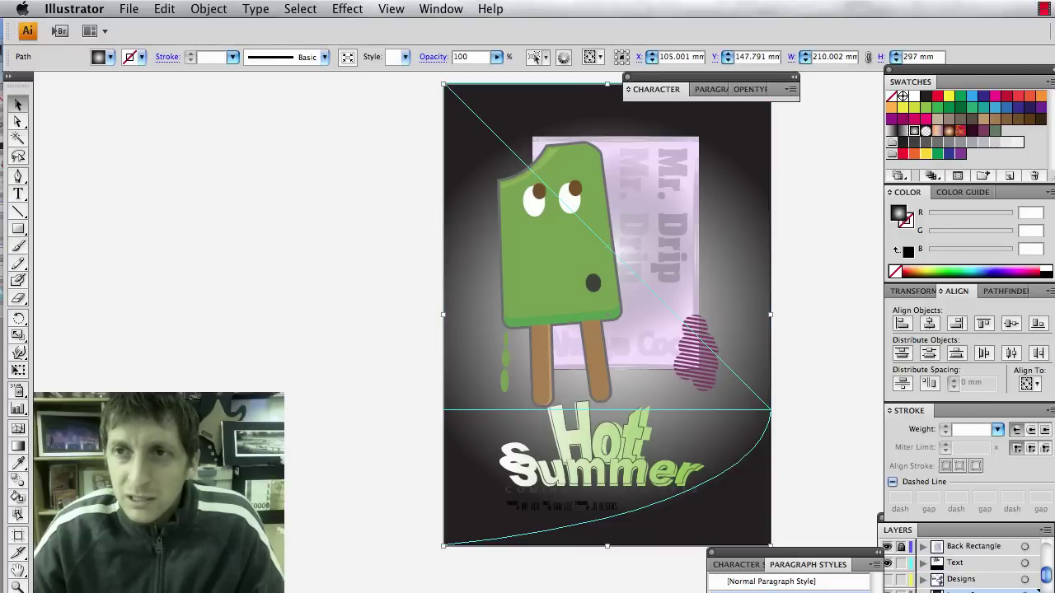
key("super+Tab")
key("super+Tab")
key("super+F9")
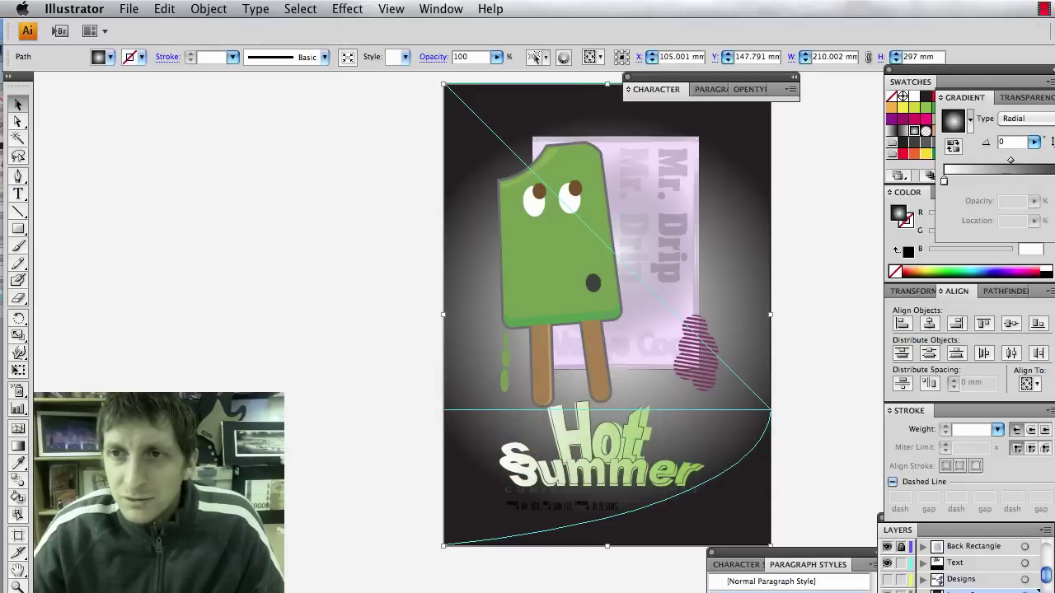
Switch the background fill to the Linear Gradient preset after briefly trying a green colour.
left_click(944, 271)
left_click_drag(948, 268, 941, 270)
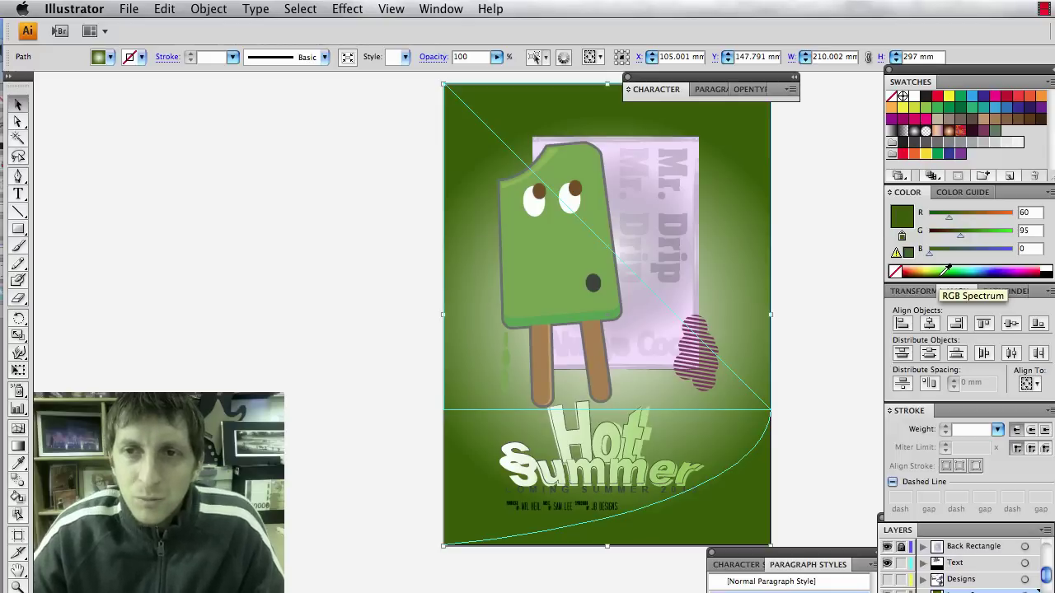
key("super+F9")
left_click(970, 120)
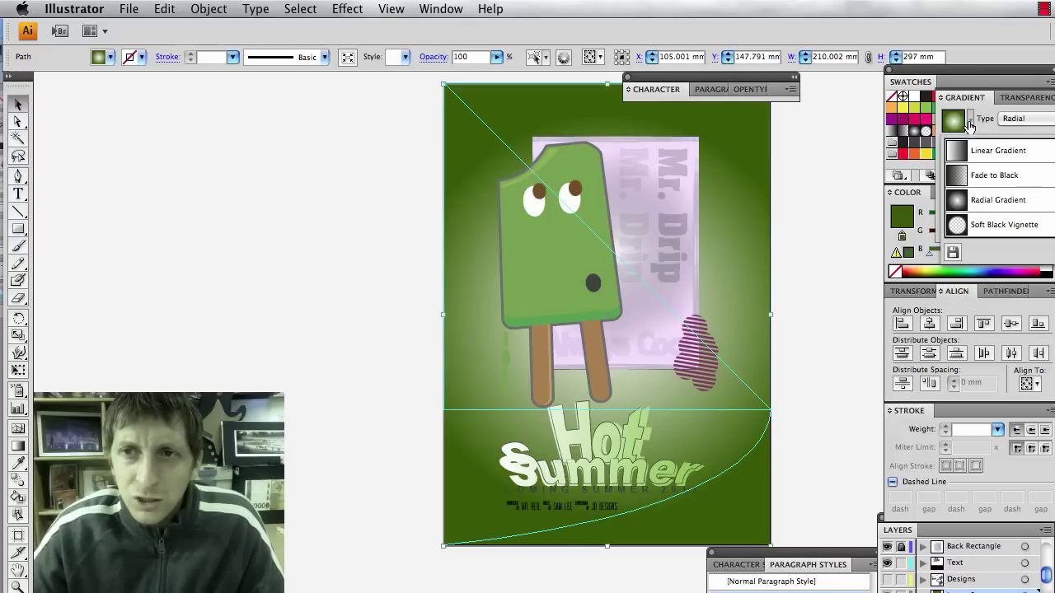
left_click(966, 145)
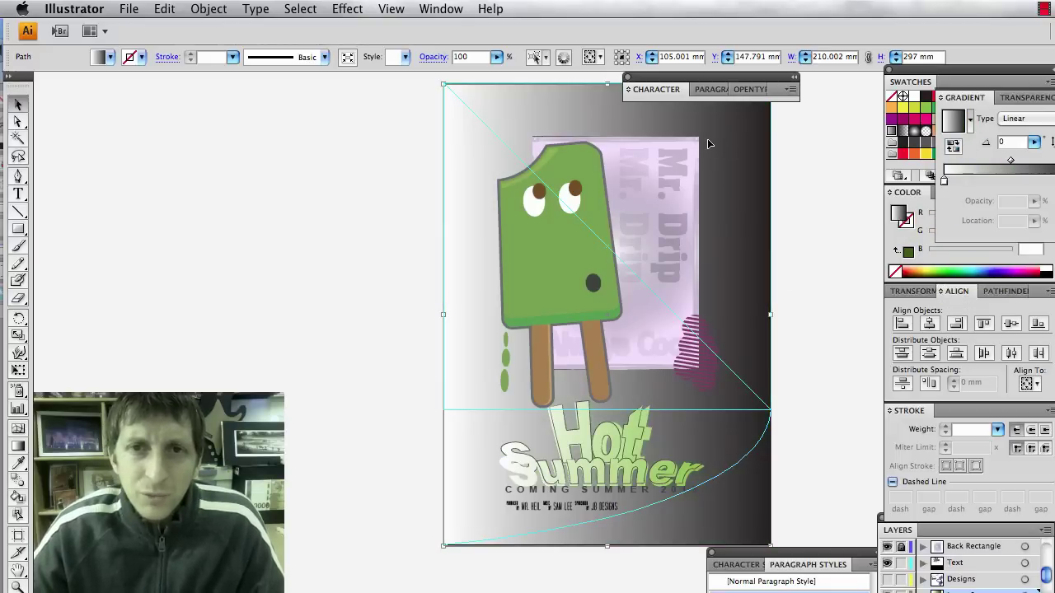
Run the gradient vertically, dark at the top and lighter toward the bottom.
key("g")
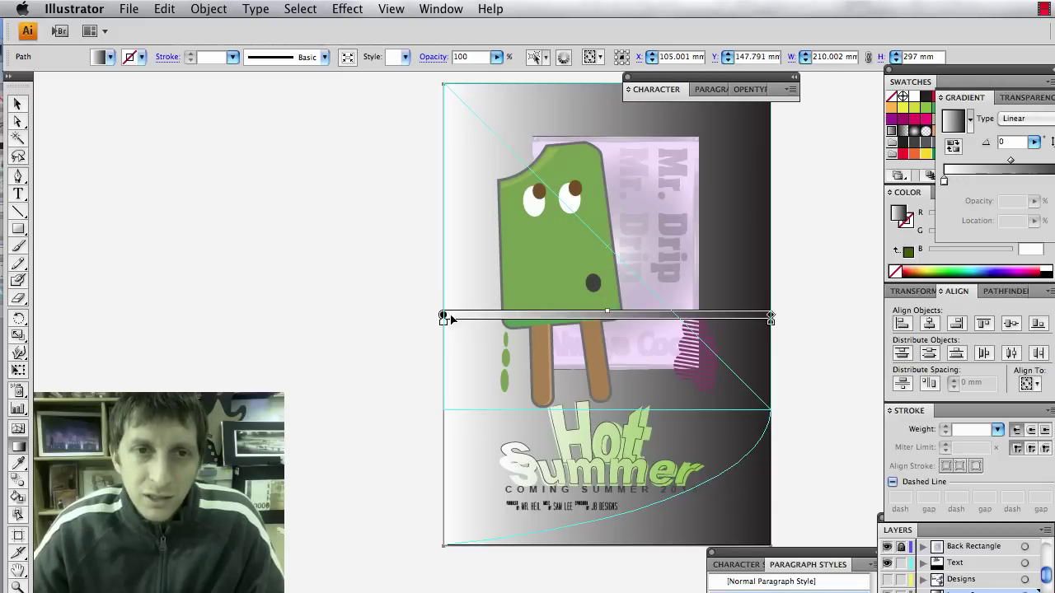
mouse_move(451, 318)
left_mouse_down()
mouse_move(537, 153)
mouse_move(538, 314)
left_mouse_up()
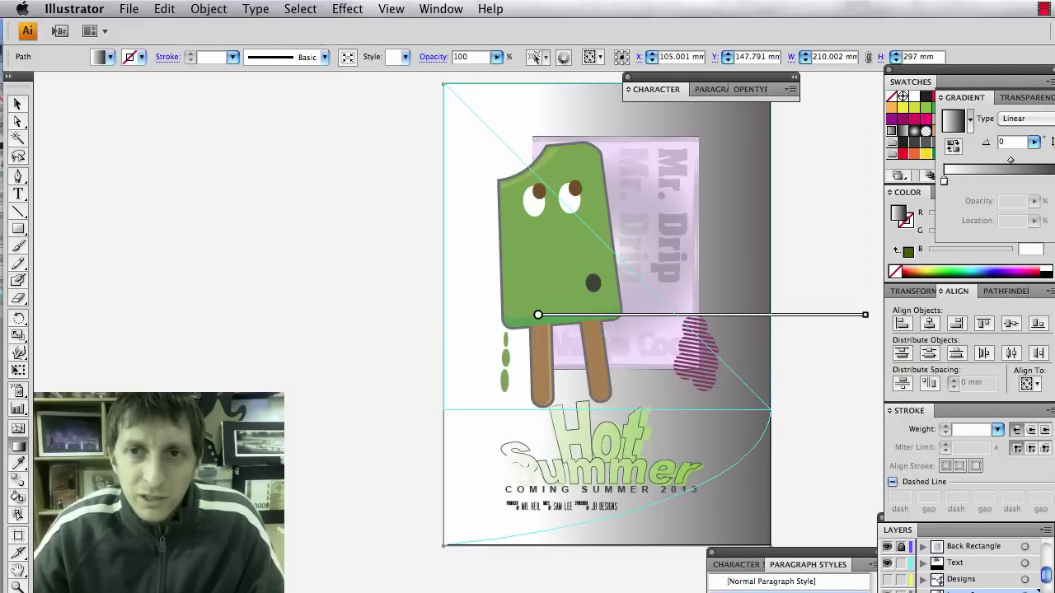
left_click_drag(608, 110, 606, 545)
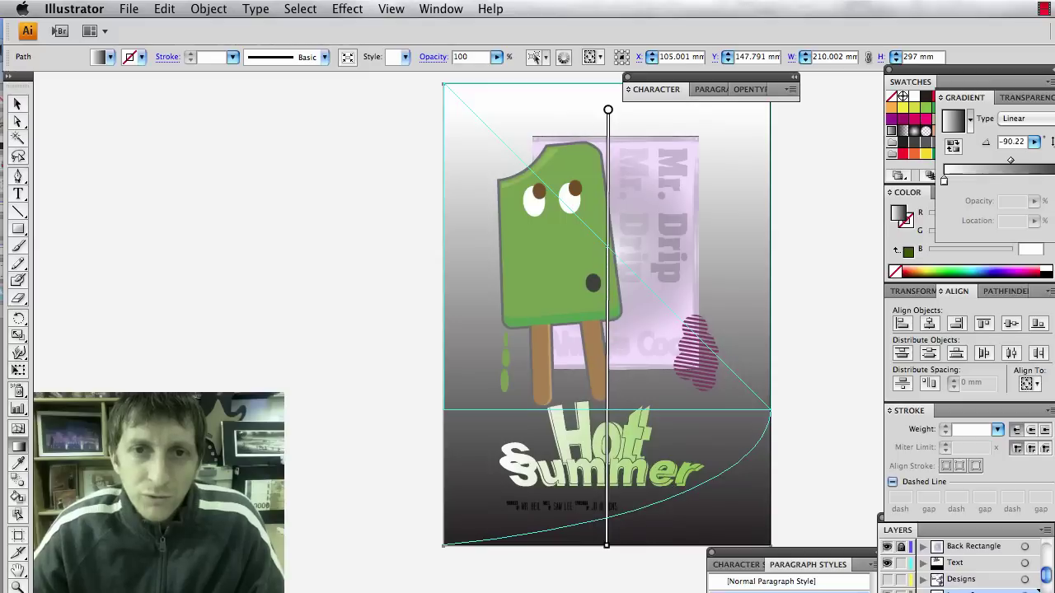
left_click_drag(586, 74, 626, 524)
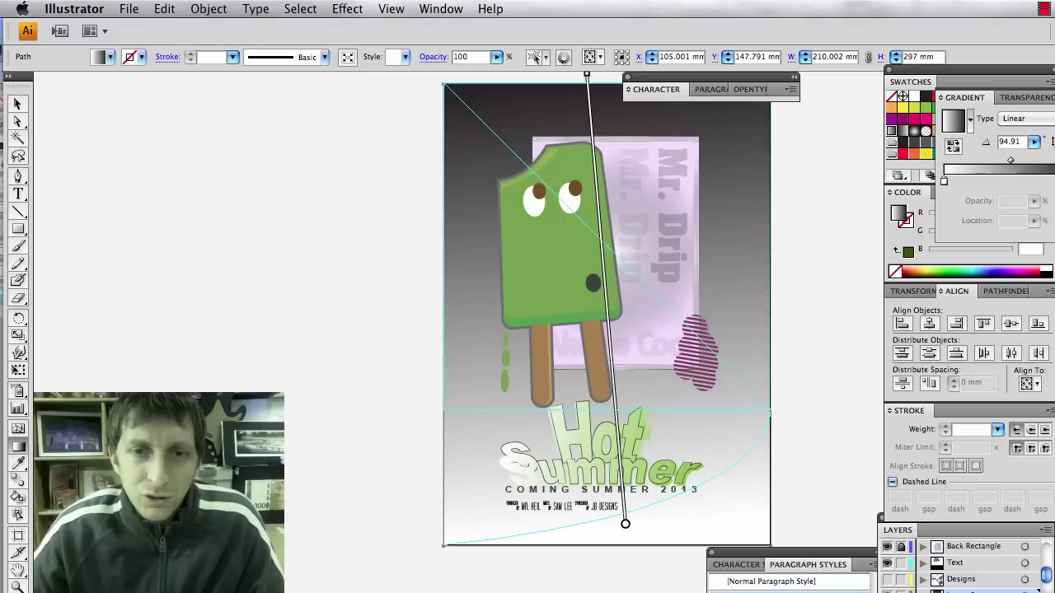
Lower the background rectangle's opacity to 30%.
key("v")
left_click(815, 309)
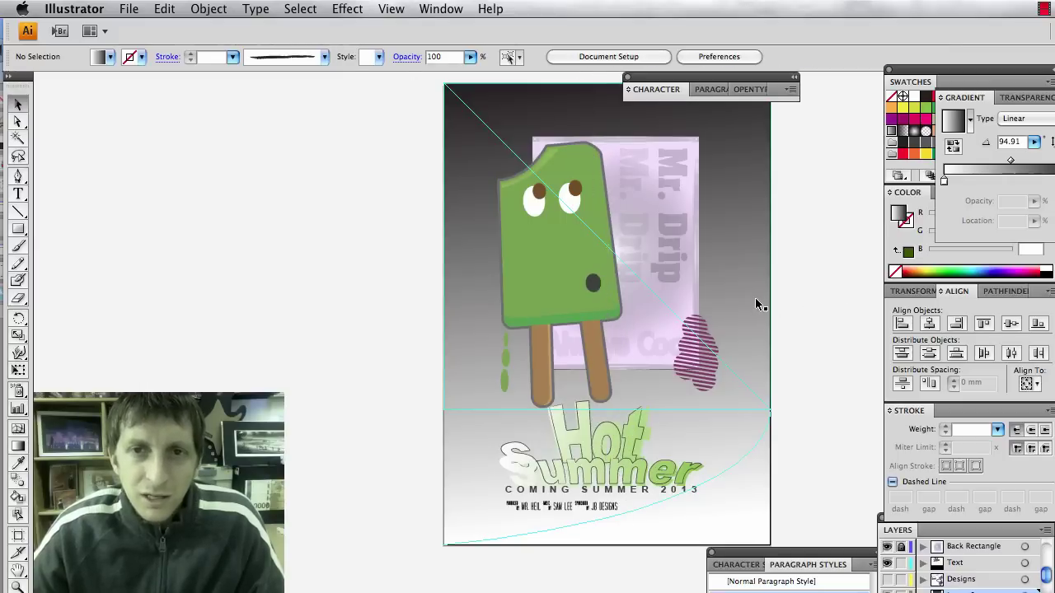
left_click(754, 297)
left_click_drag(496, 56, 437, 76)
left_click(411, 213)
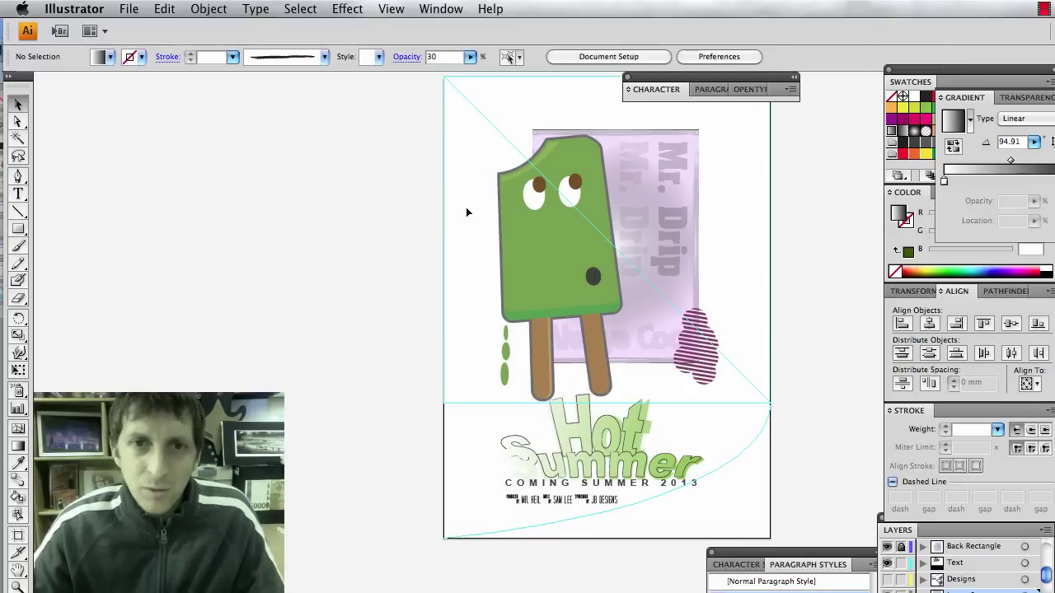
Undo the last background change and deselect, keeping the faint grey vertical gradient.
key("super+z")
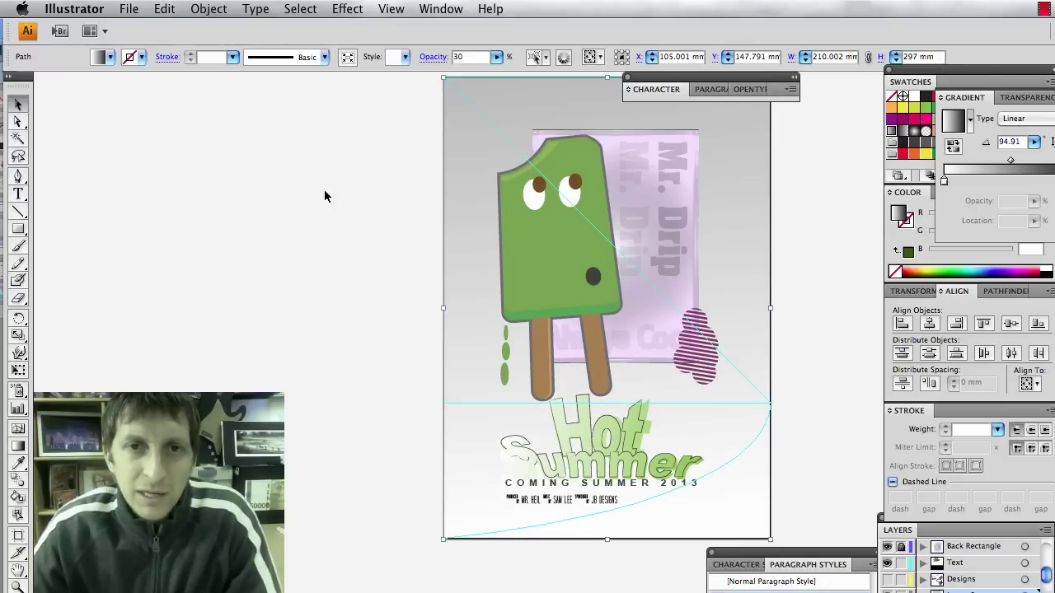
left_click(412, 282)
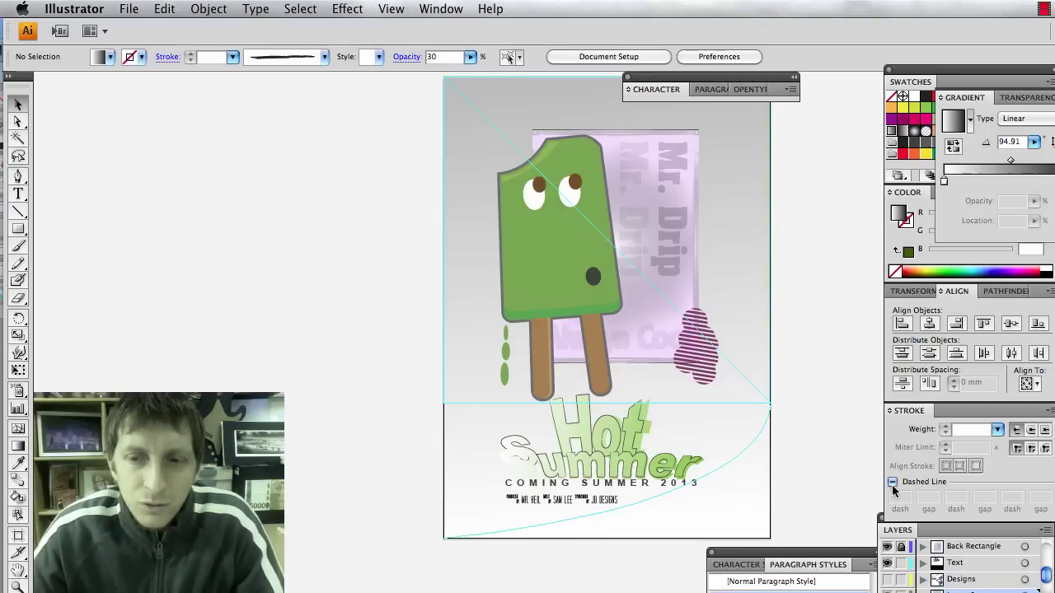
Show Layer 8 to reveal the dashed outline and purple bubble shapes.
scroll(929, 588, "down", 1)
left_click(886, 579)
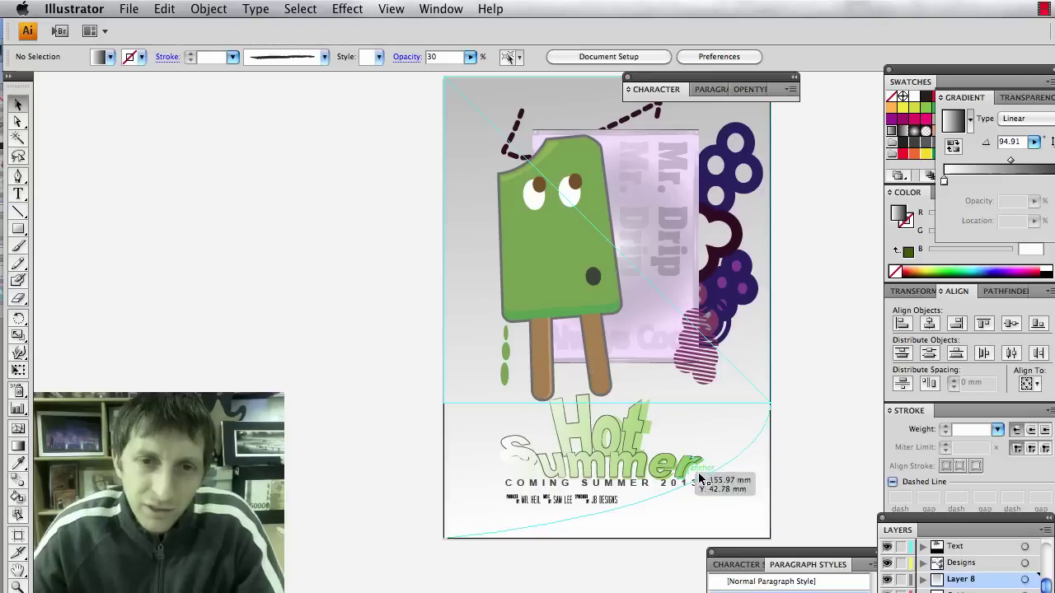
scroll(694, 468, "down", 1)
scroll(694, 467, "down", 4)
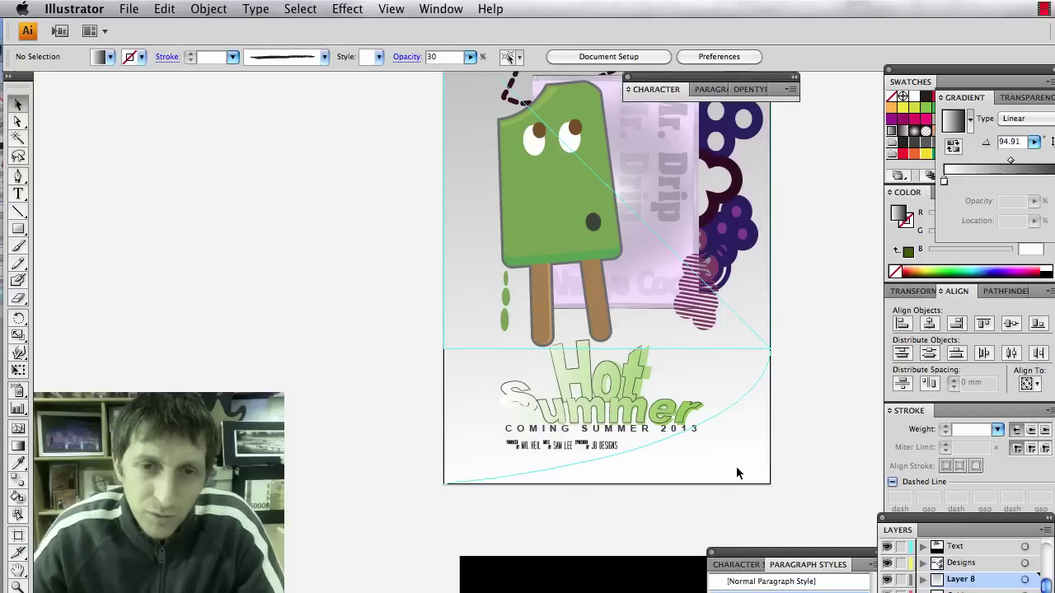
scroll(667, 497, "up", 6)
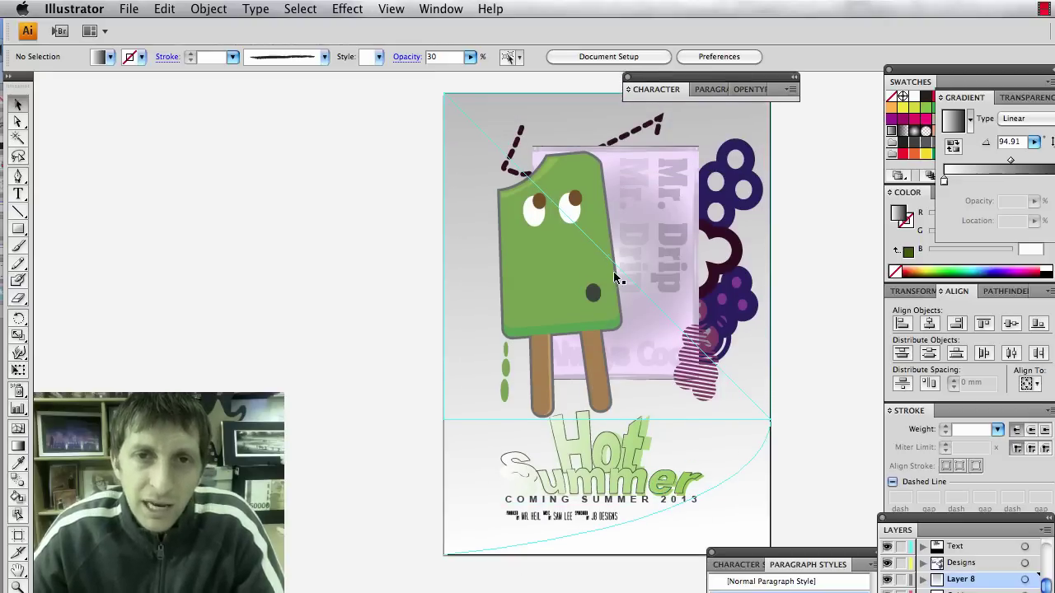